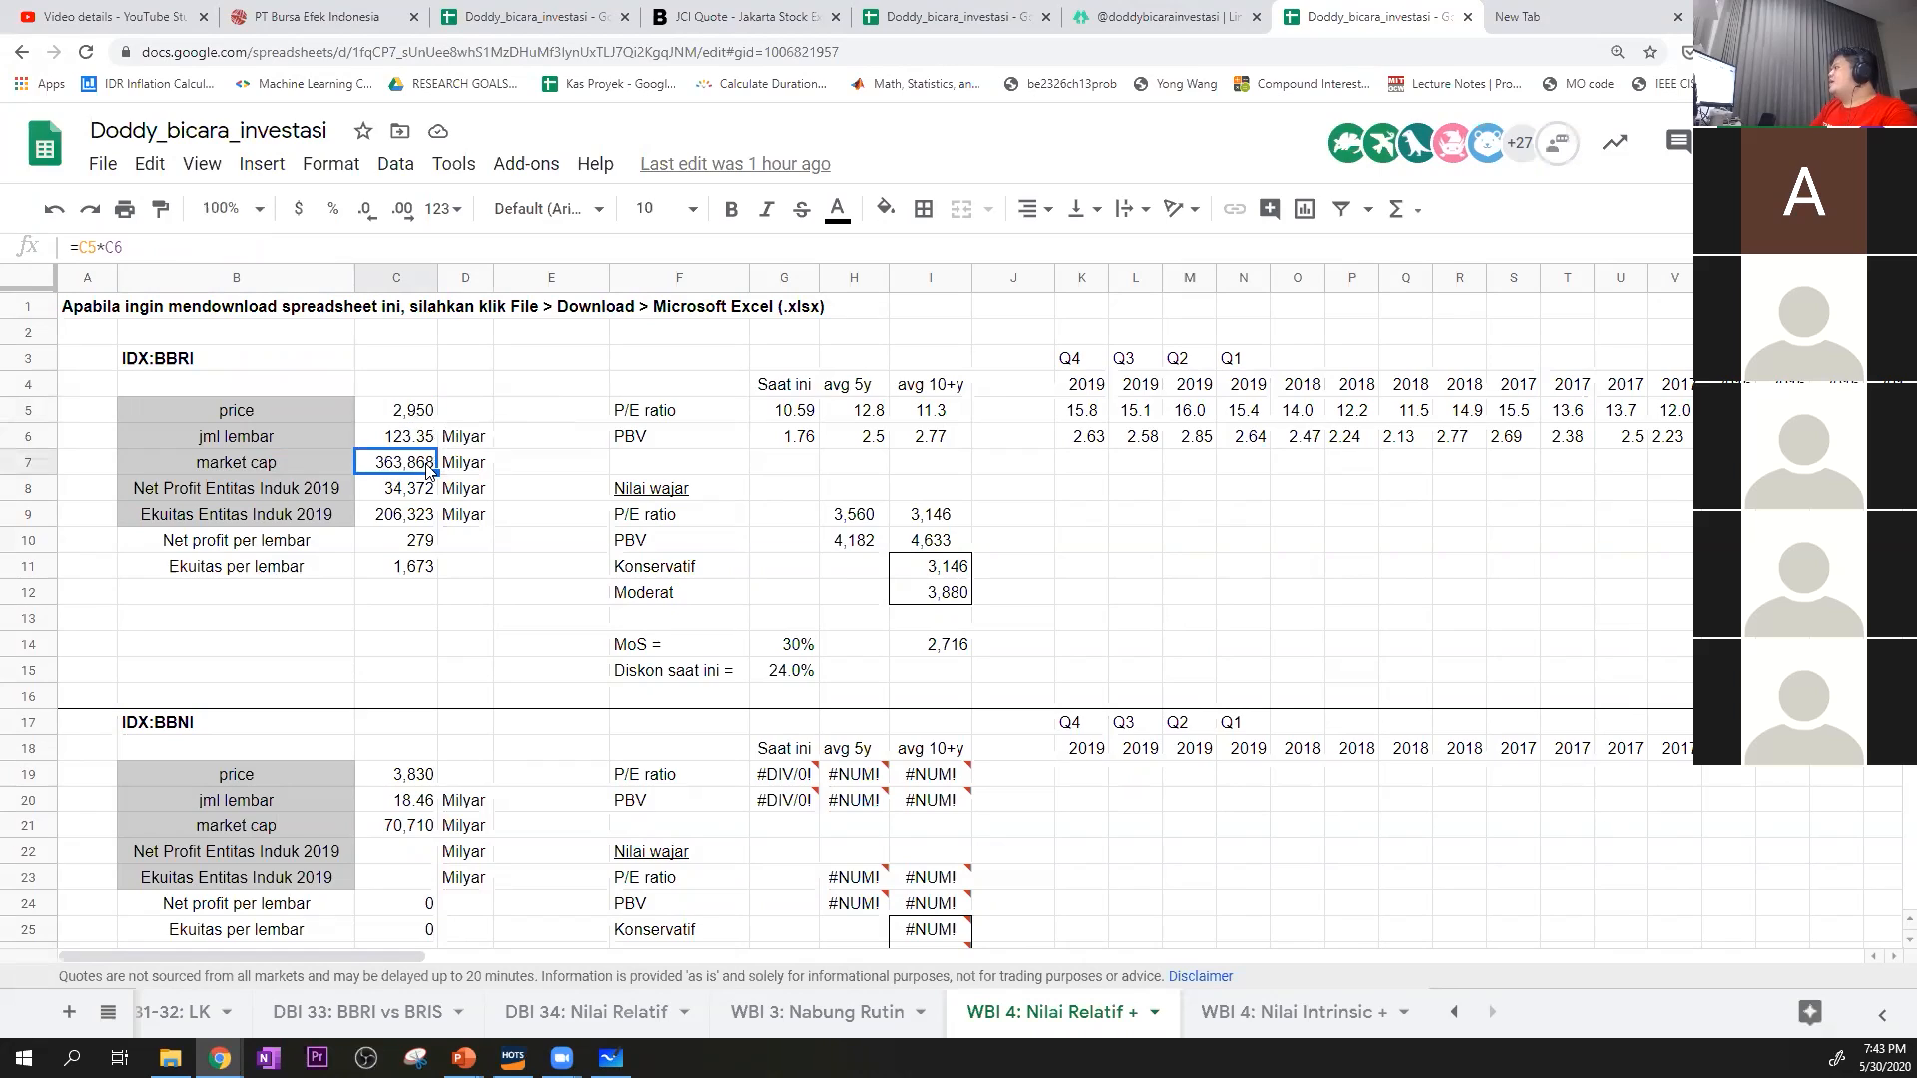
key("Escape")
Copy the GOOGLEFINANCE market cap formula from the IDX:PWON block
scroll(423, 507, "down", 3)
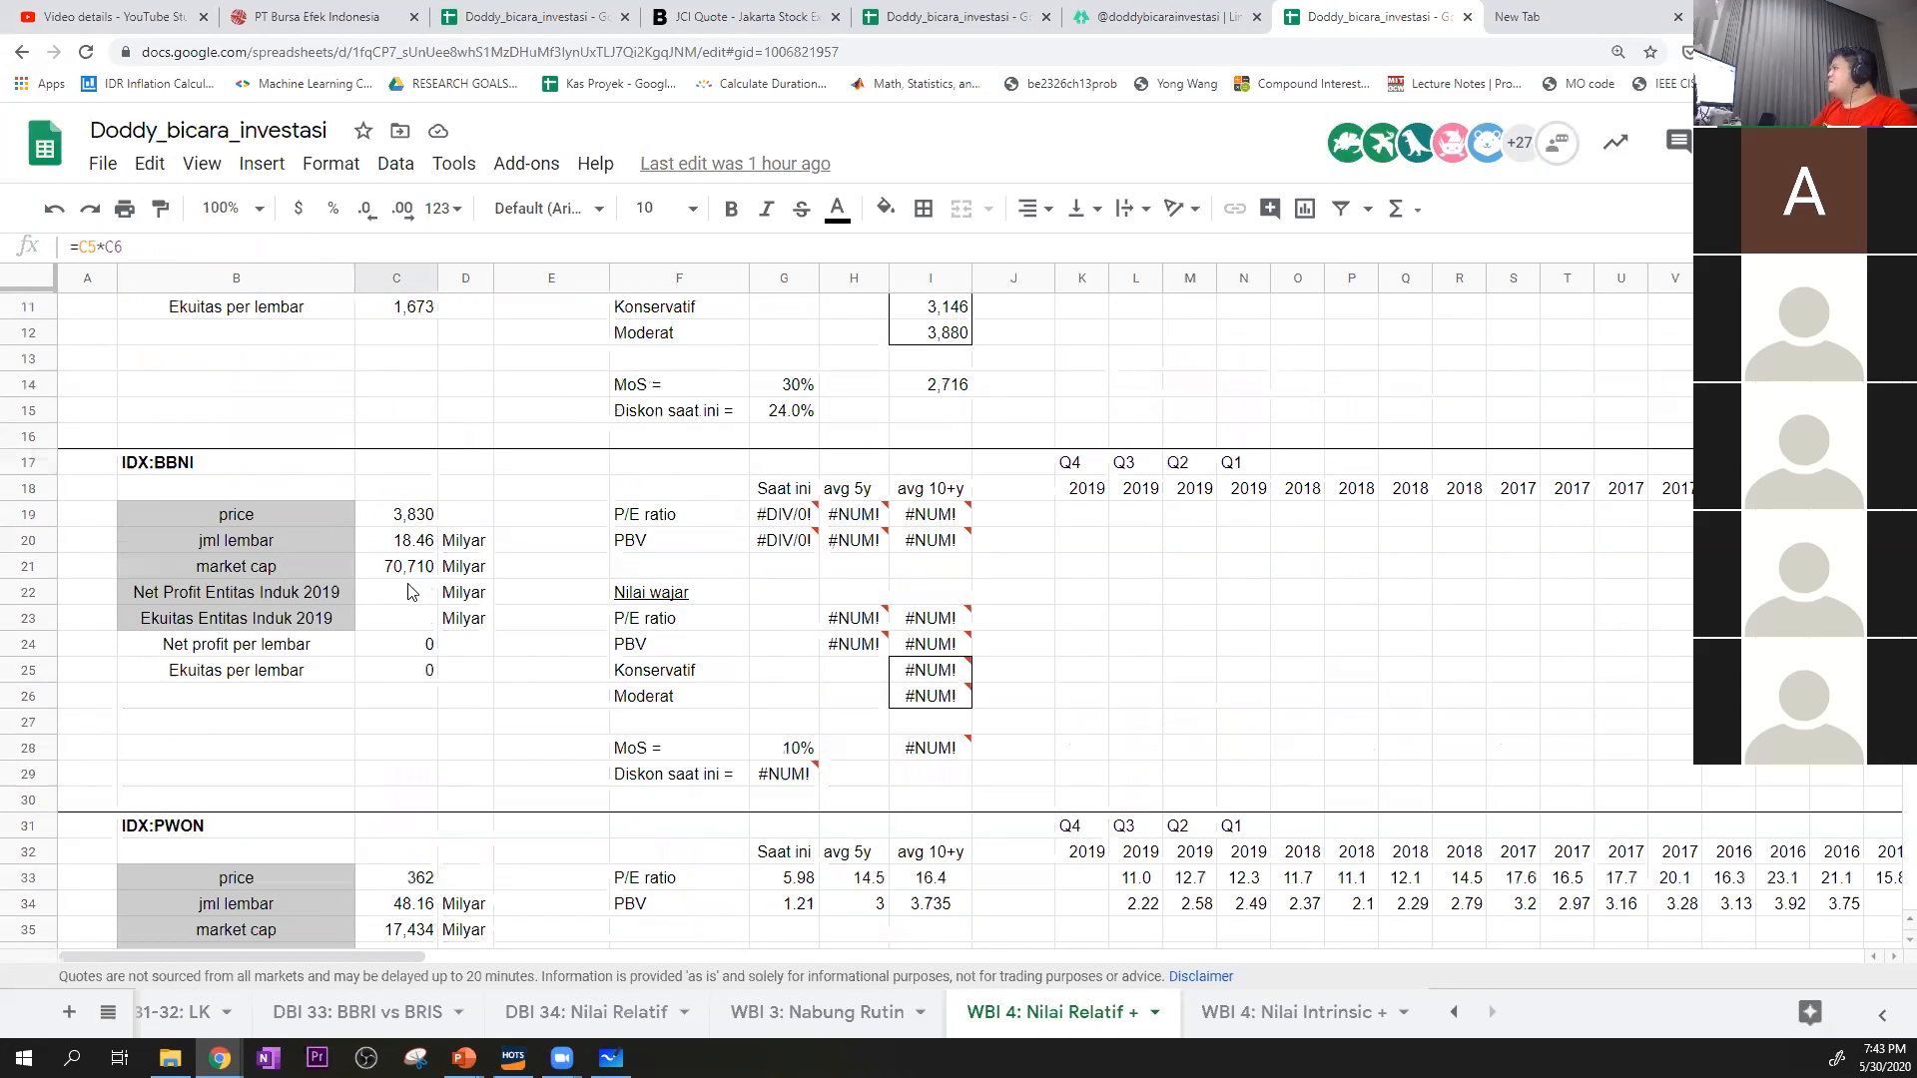
scroll(407, 584, "down", 1)
left_click(428, 859)
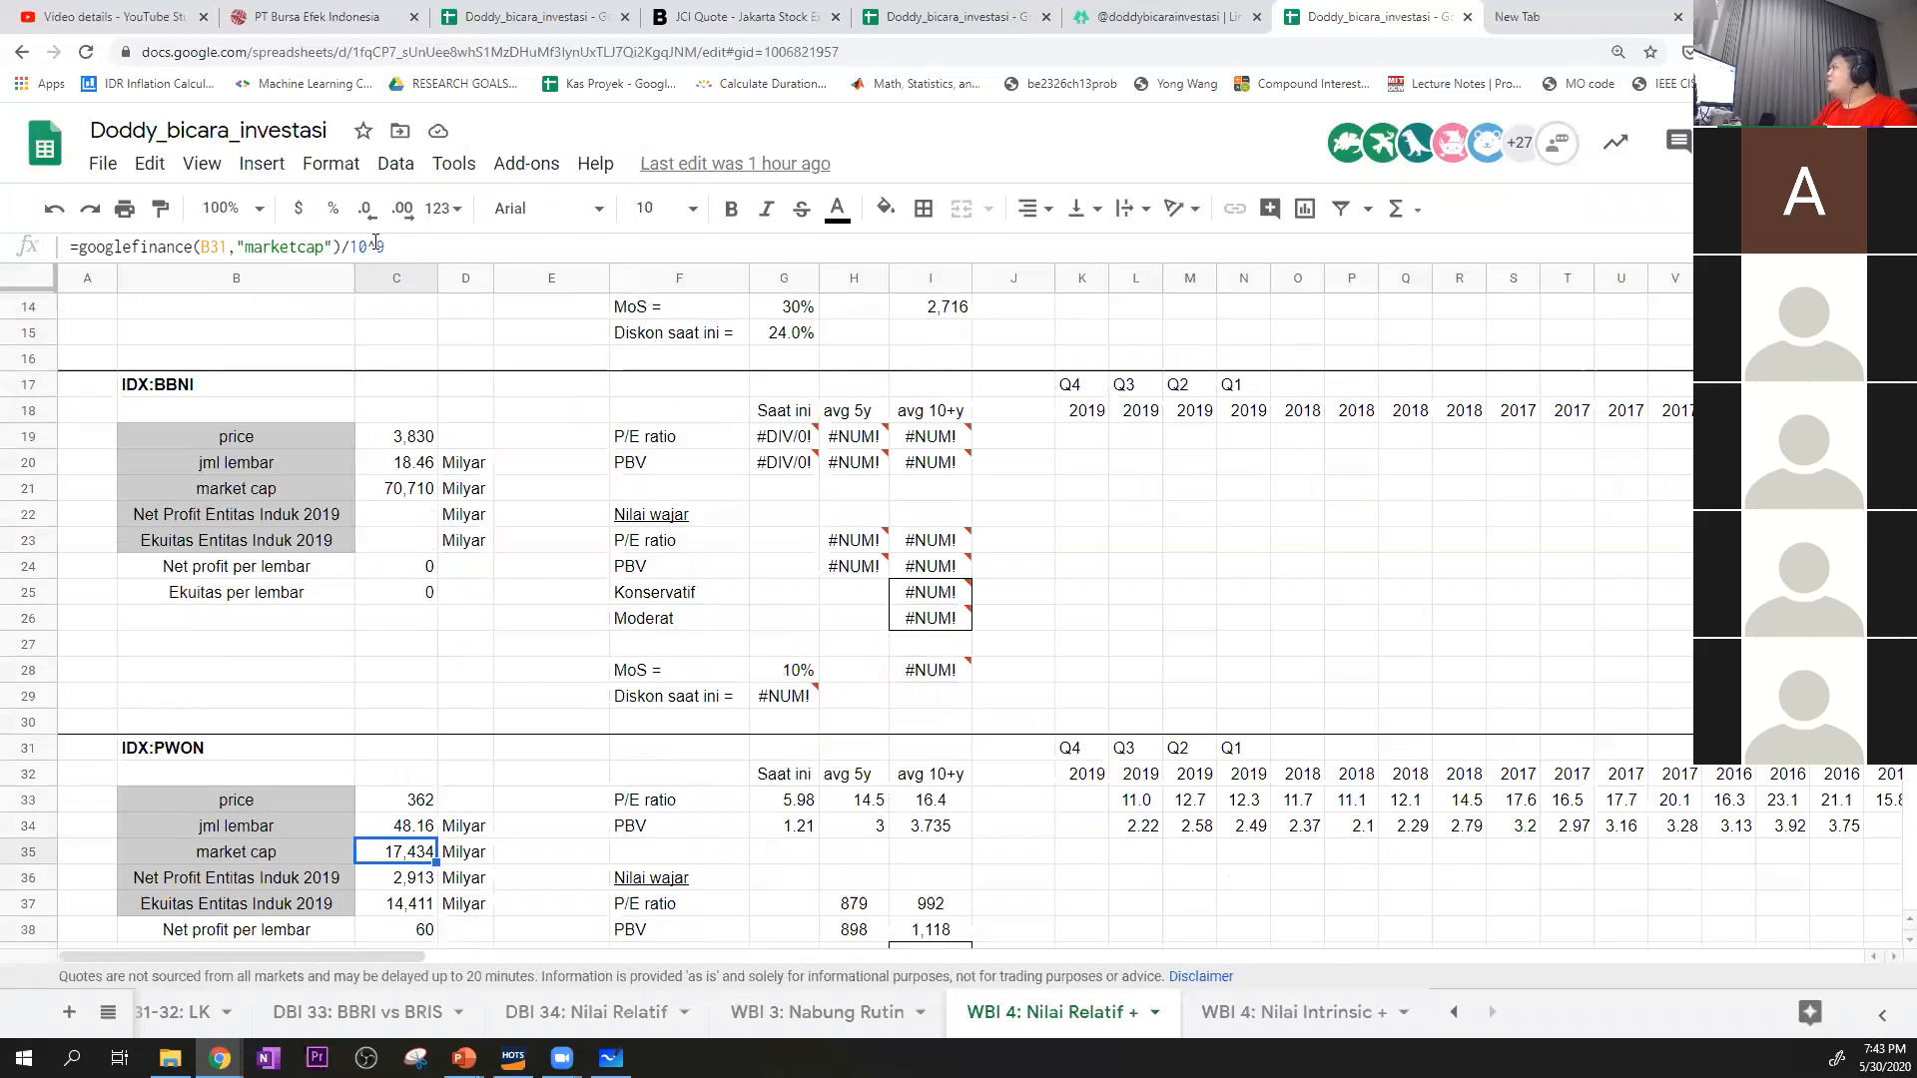
left_click_drag(398, 242, 82, 240)
key("ctrl+c")
key("Escape")
Replace the IDX:BBRI market cap formula in C7 with =googlefinance(B3,"marketcap")/10^9
scroll(392, 545, "up", 2)
scroll(394, 547, "up", 2)
left_click_drag(224, 242, 43, 237)
key("ctrl+v")
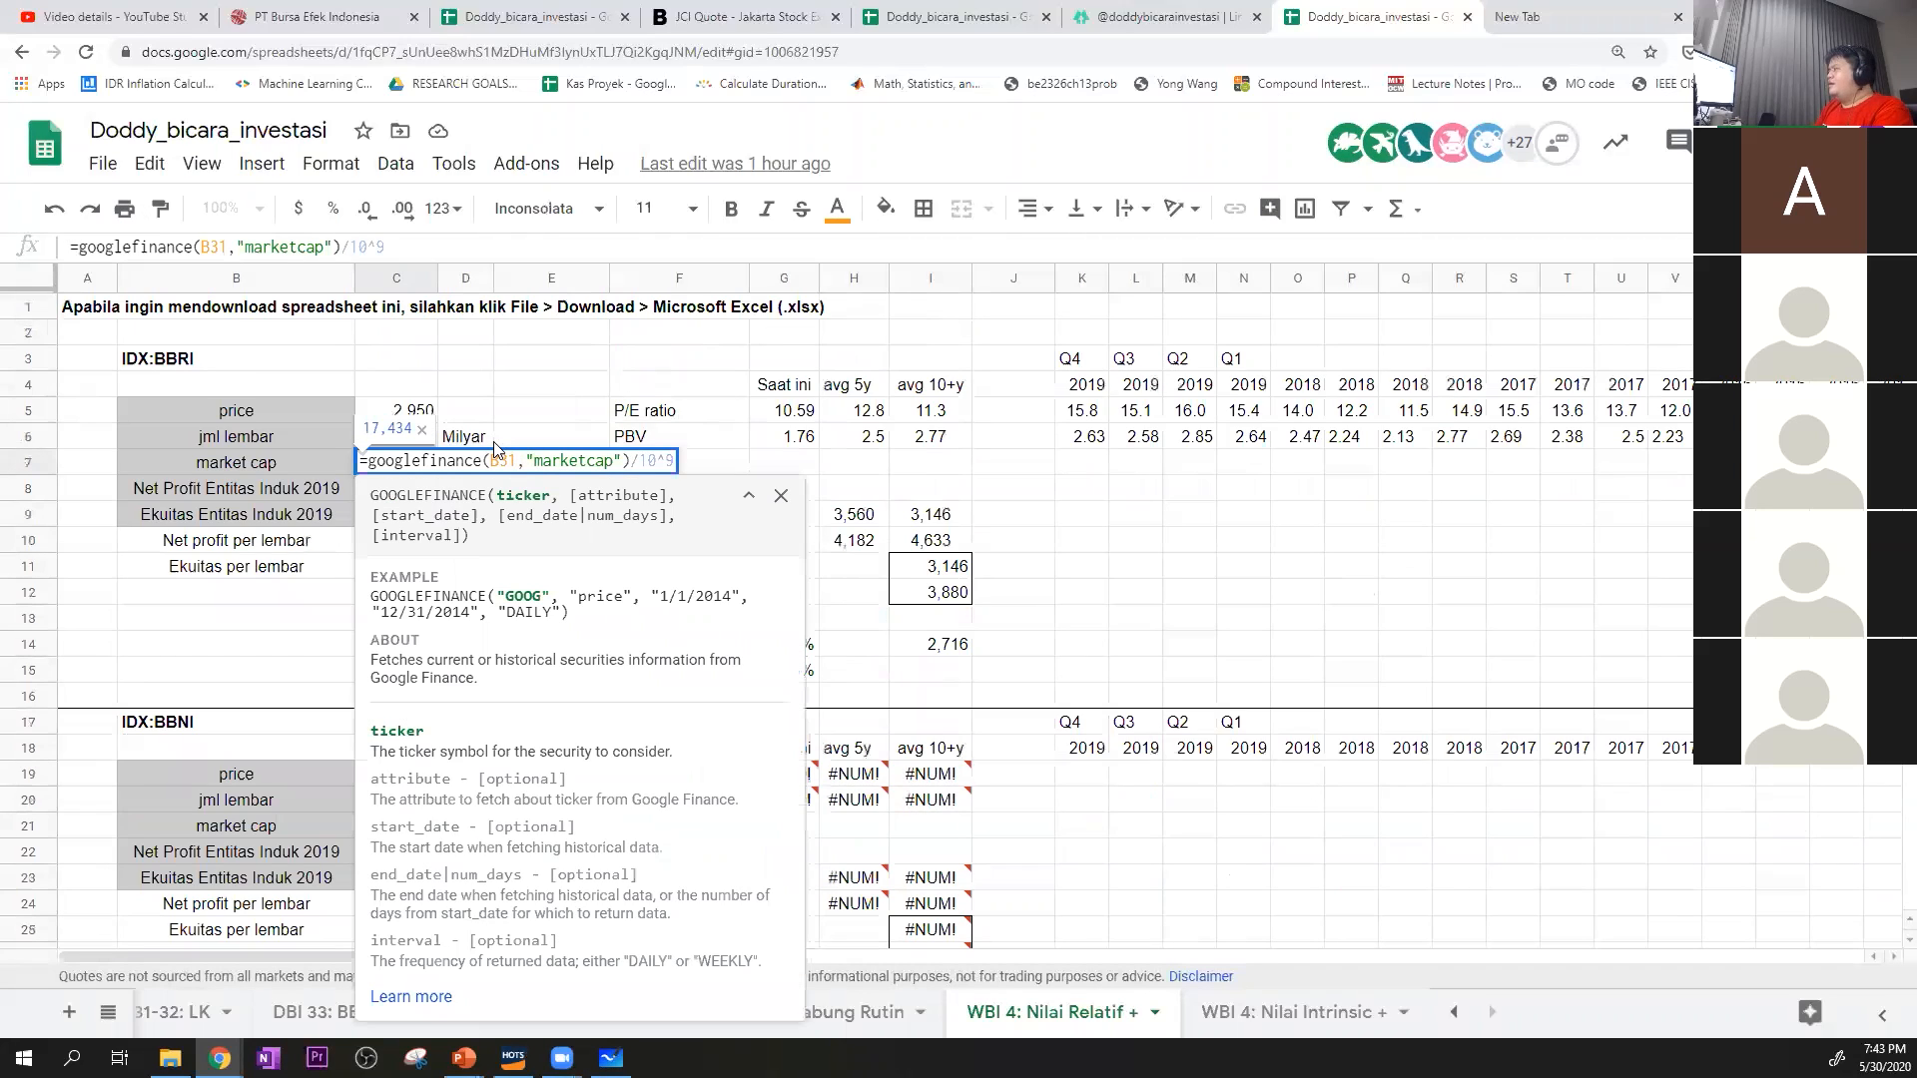
key("Return")
left_click(395, 465)
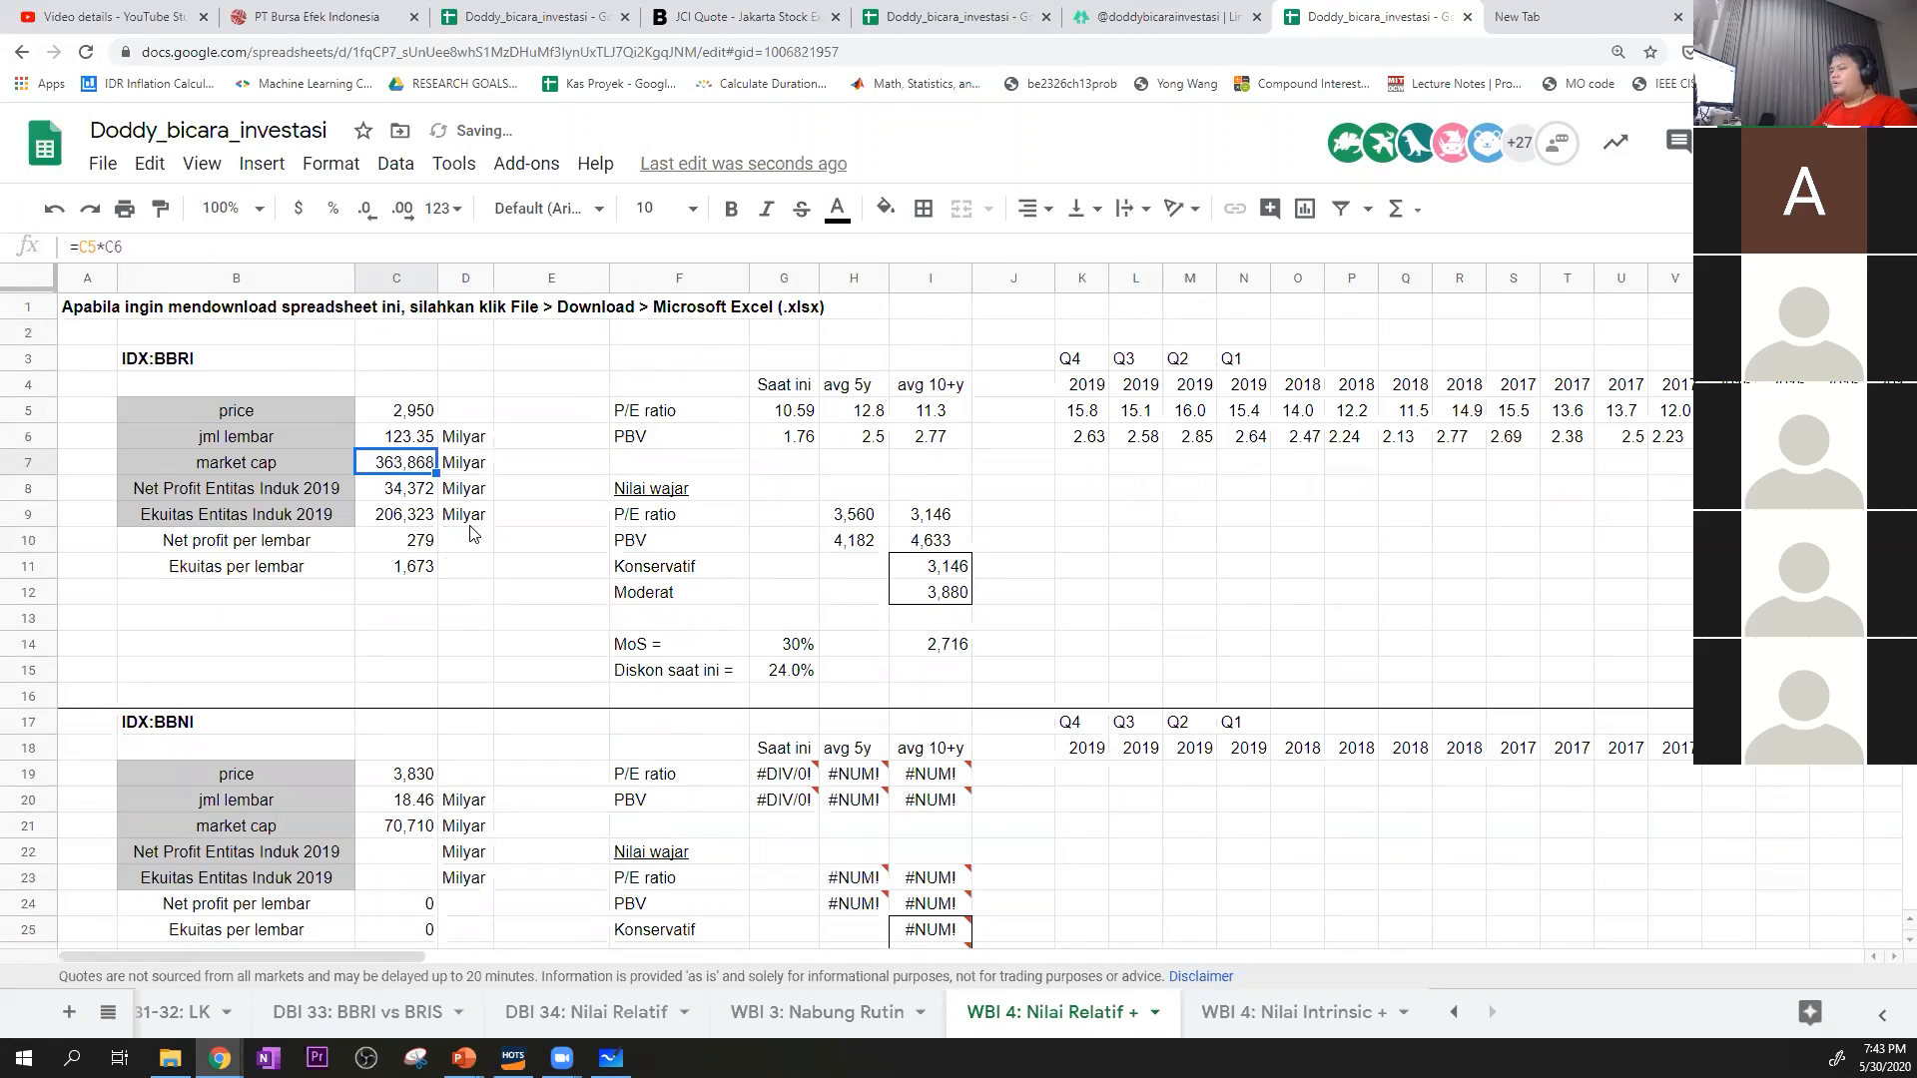
key("ctrl+z")
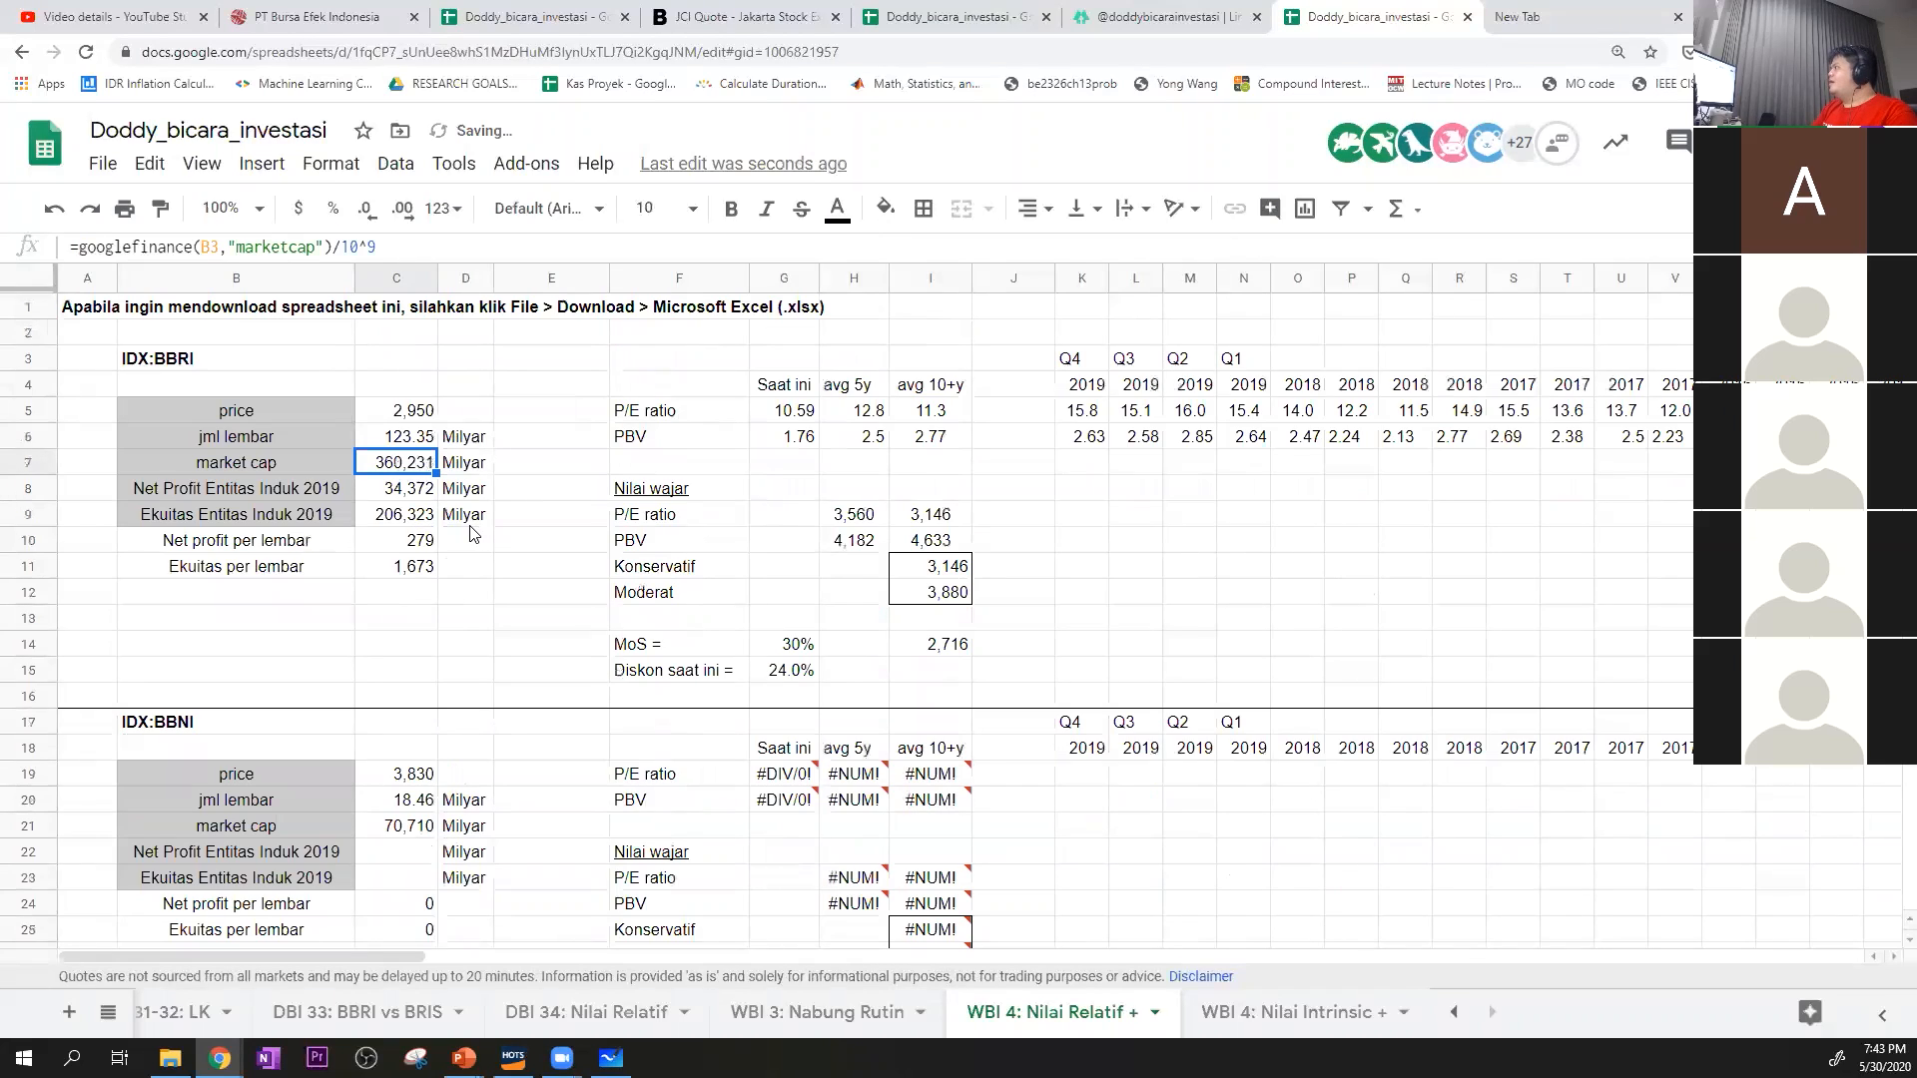
left_click(504, 515)
left_click(416, 471)
left_click(417, 444)
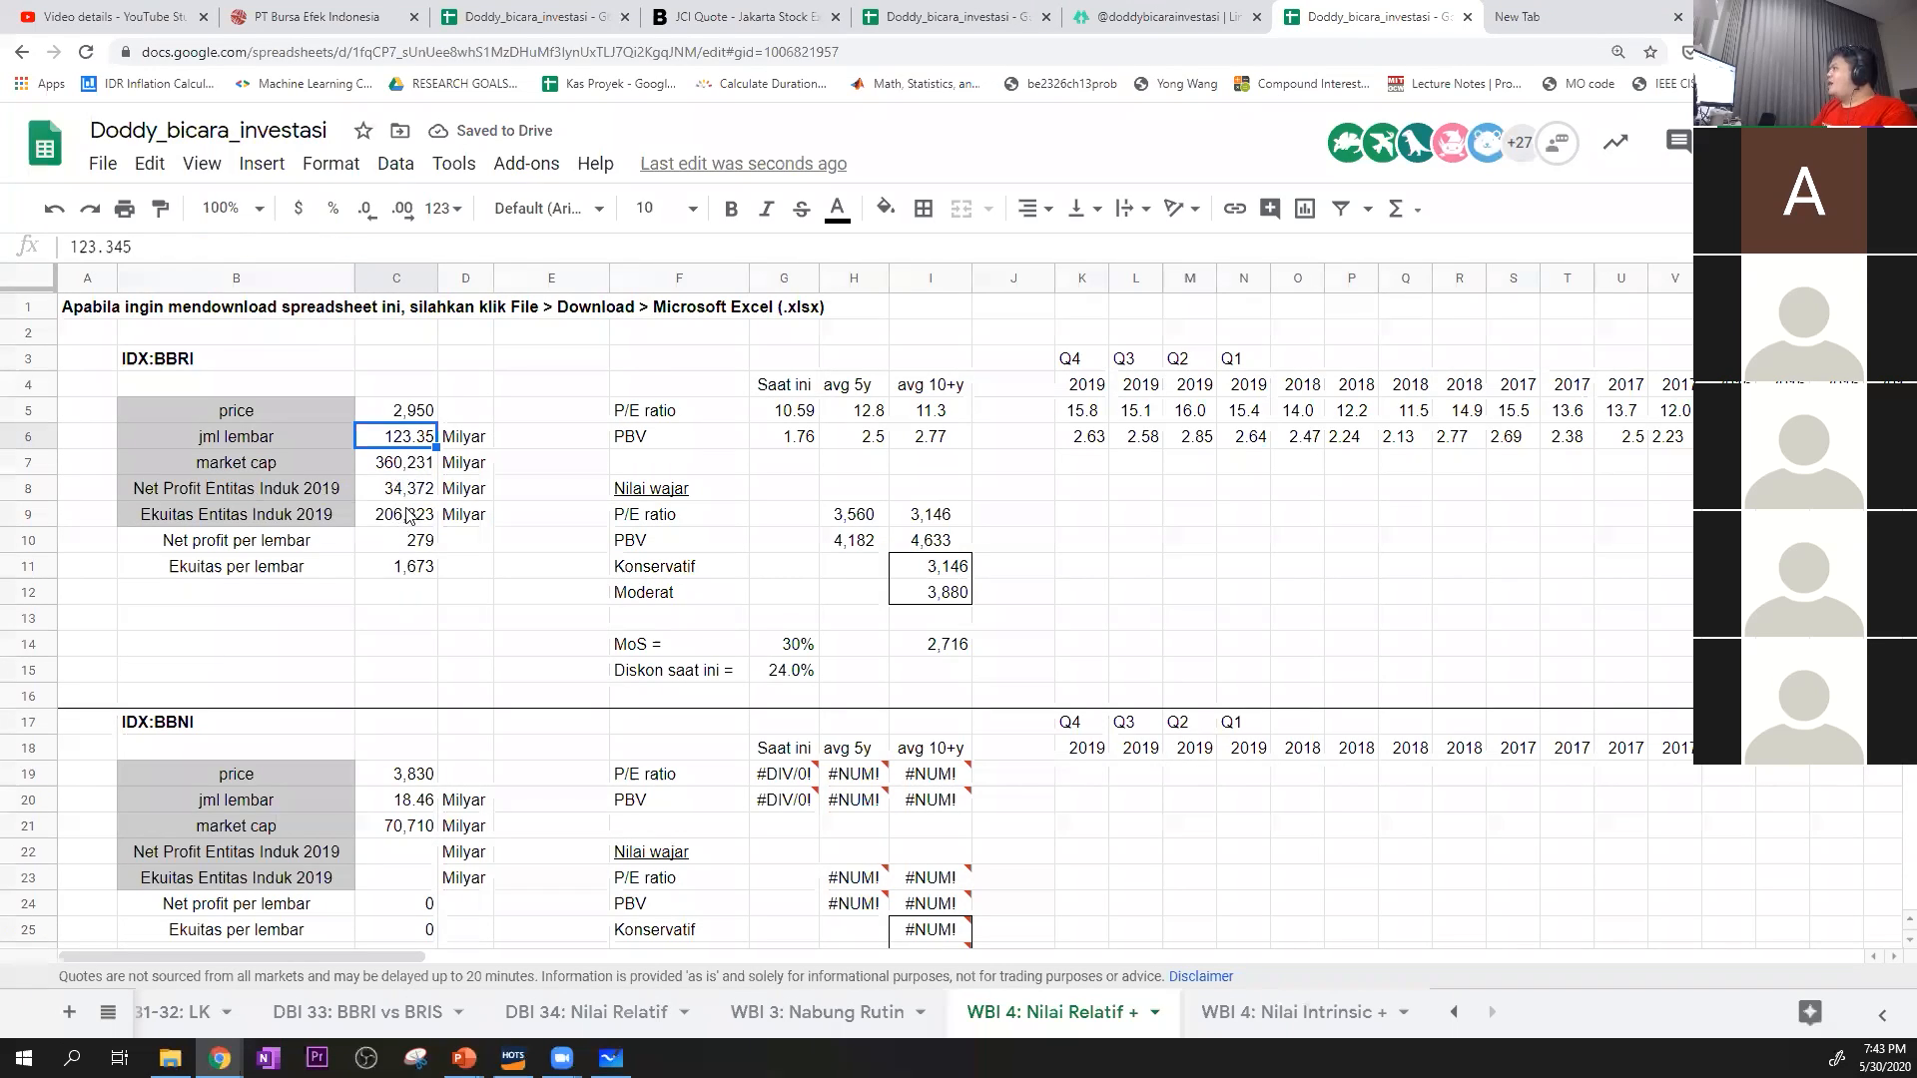
Search the web for "stockbit.com bbri" in a new tab and open the Key Stats of BBRI on Stockbit
left_click(1600, 14)
type("stockbit.com bbri")
key("Return")
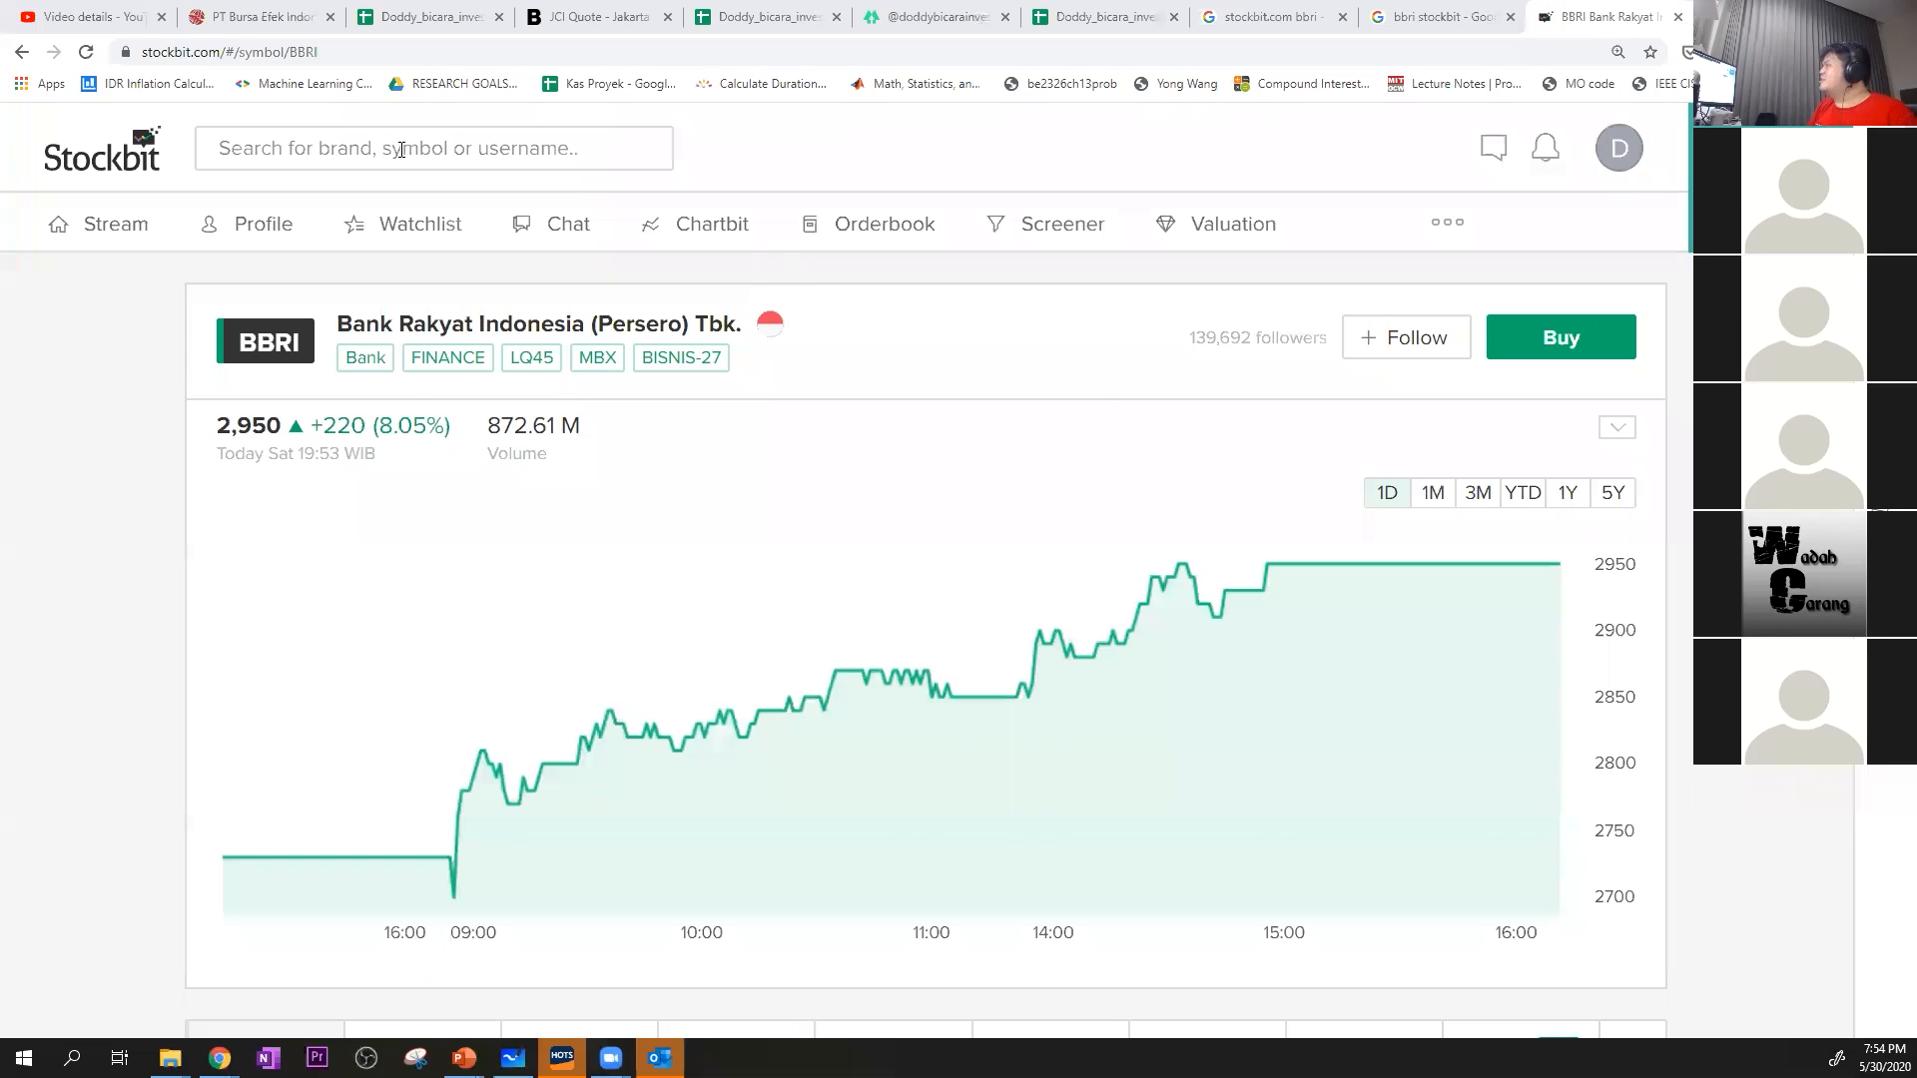
scroll(612, 474, "down", 7)
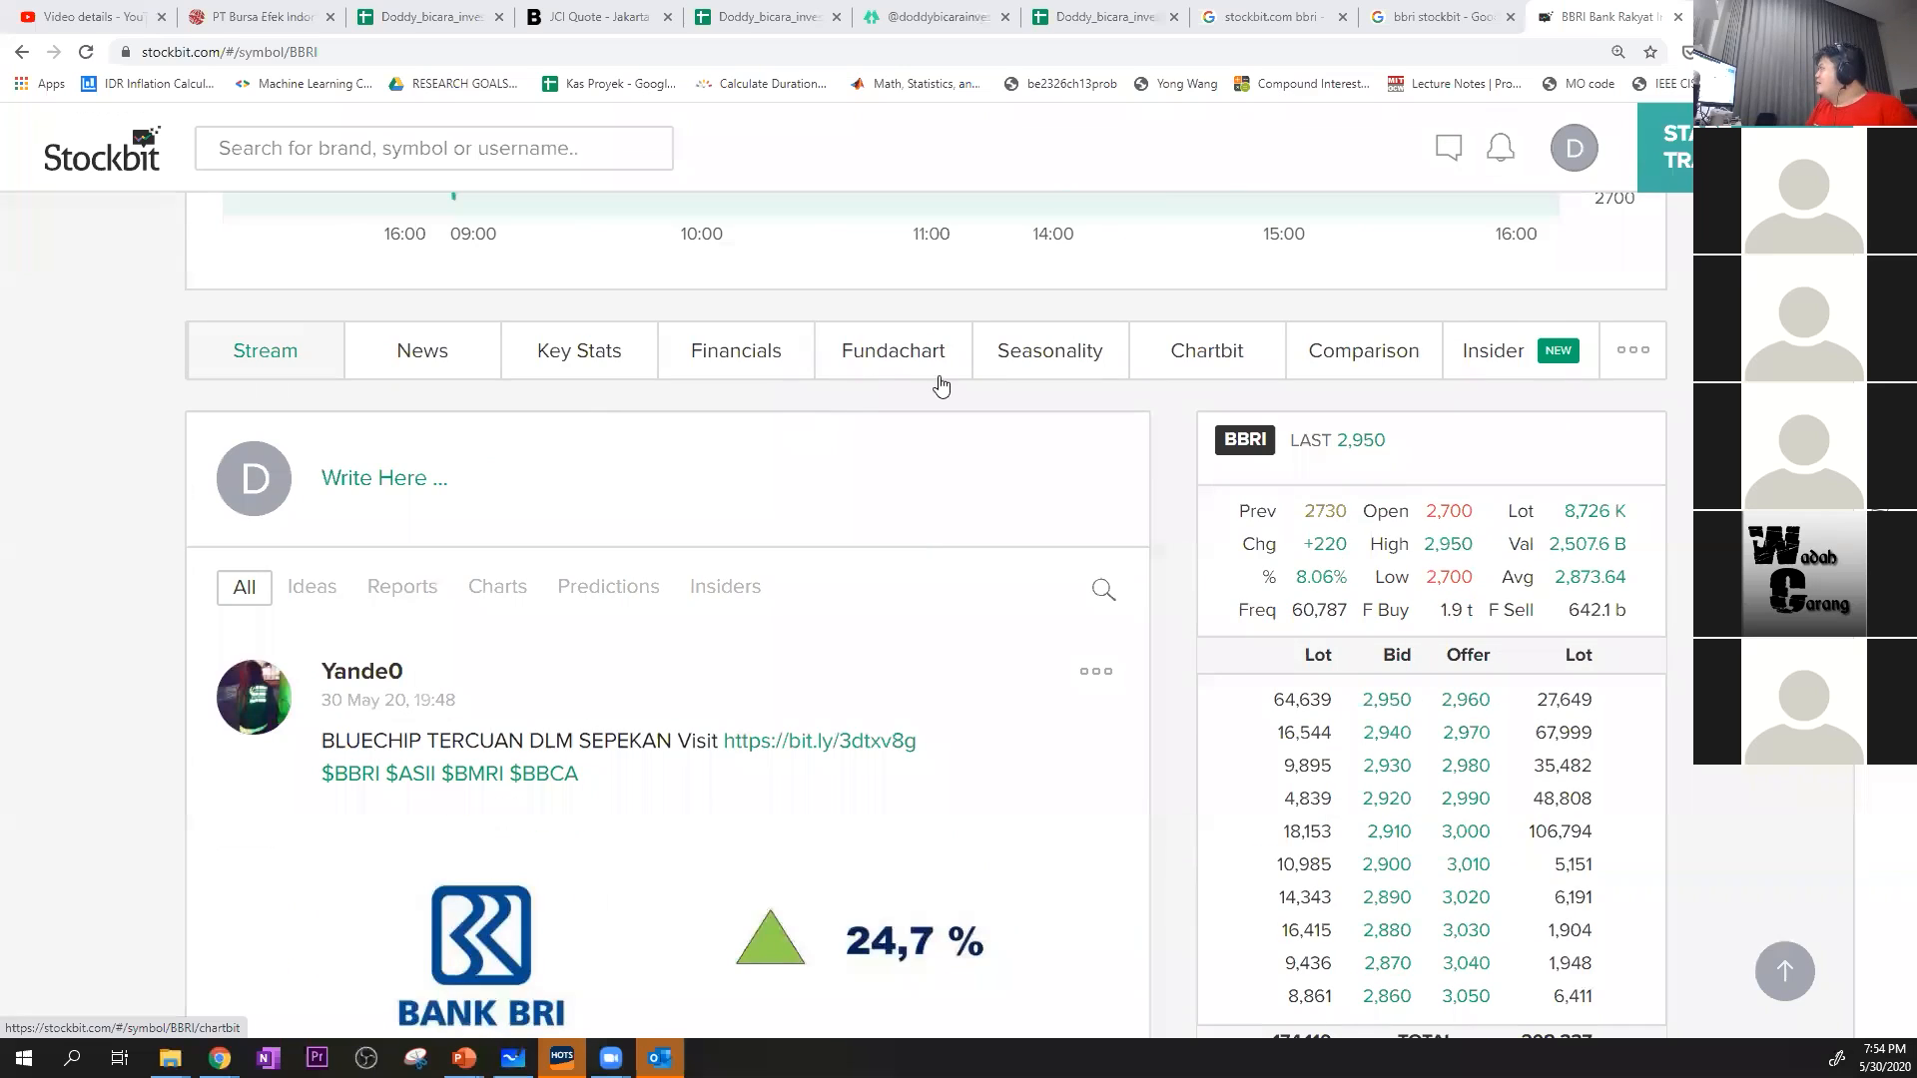
scroll(783, 513, "up", 2)
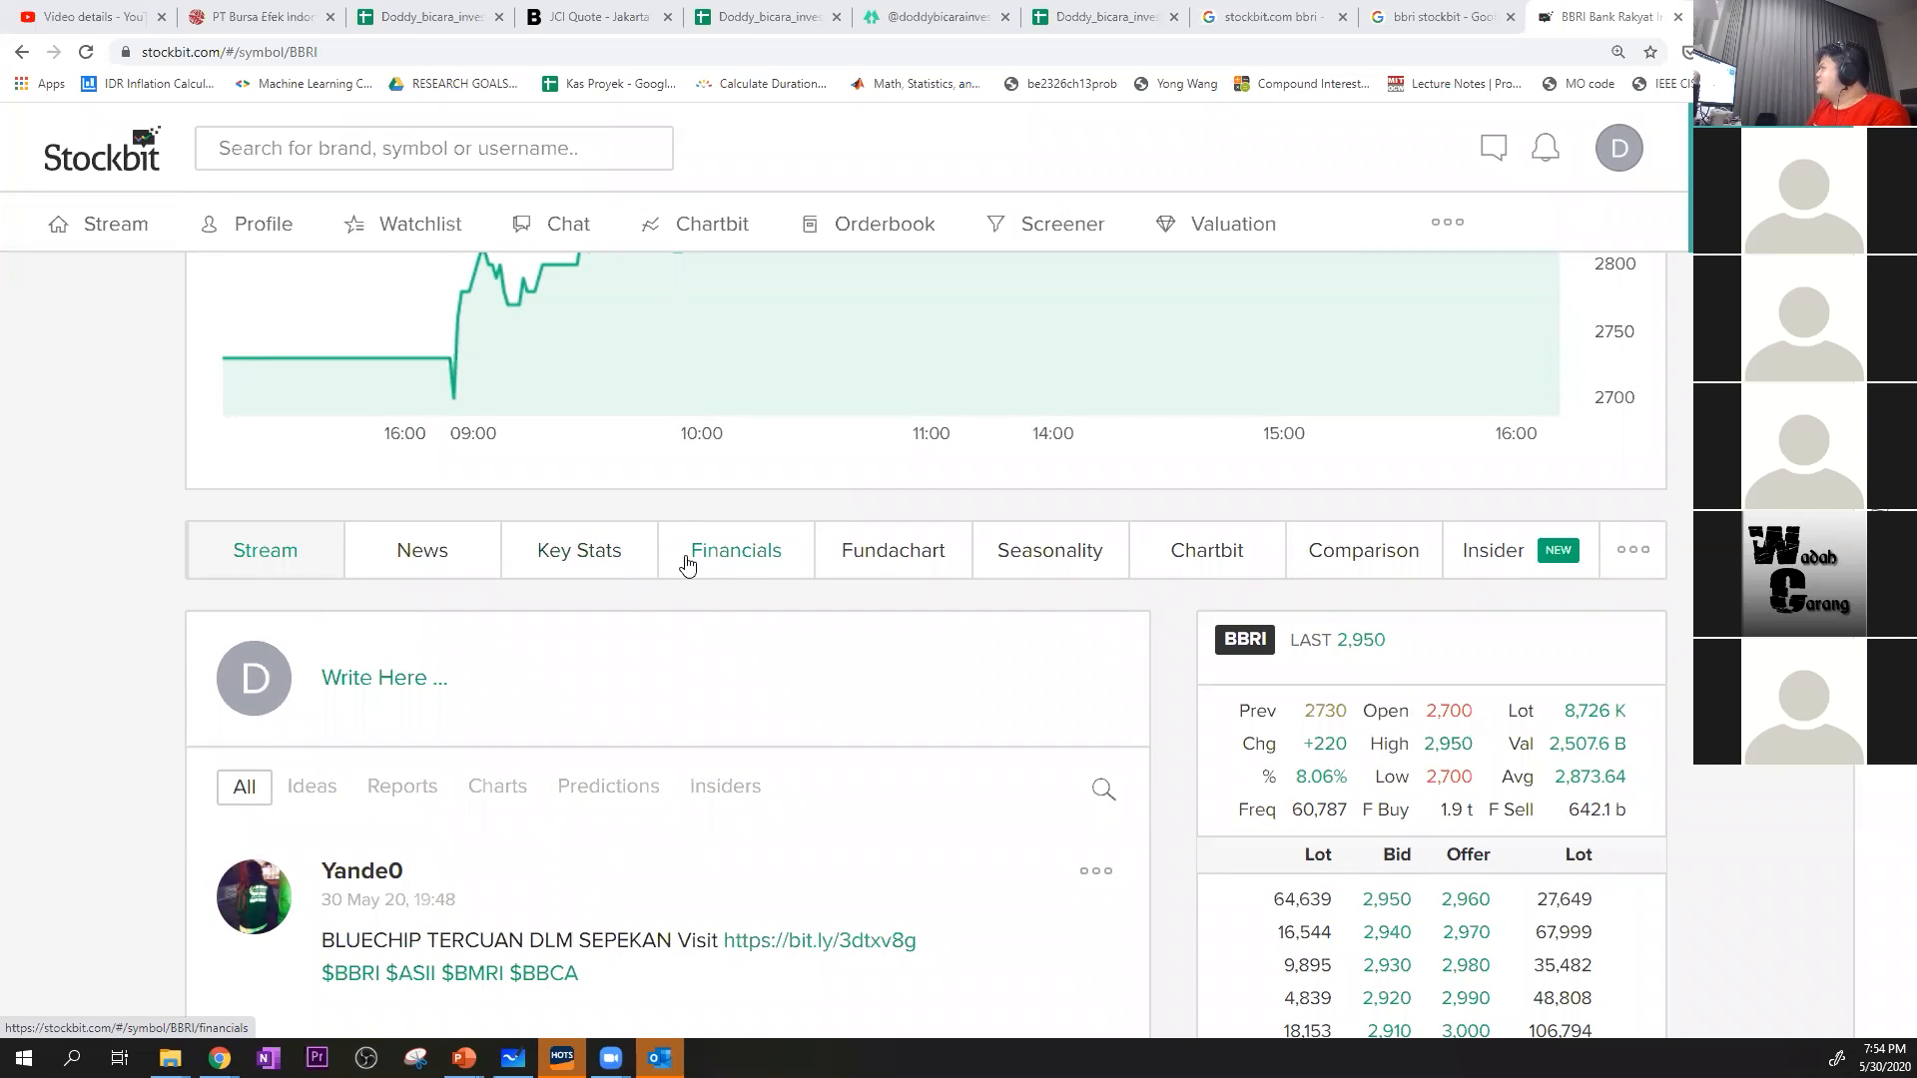
left_click(585, 572)
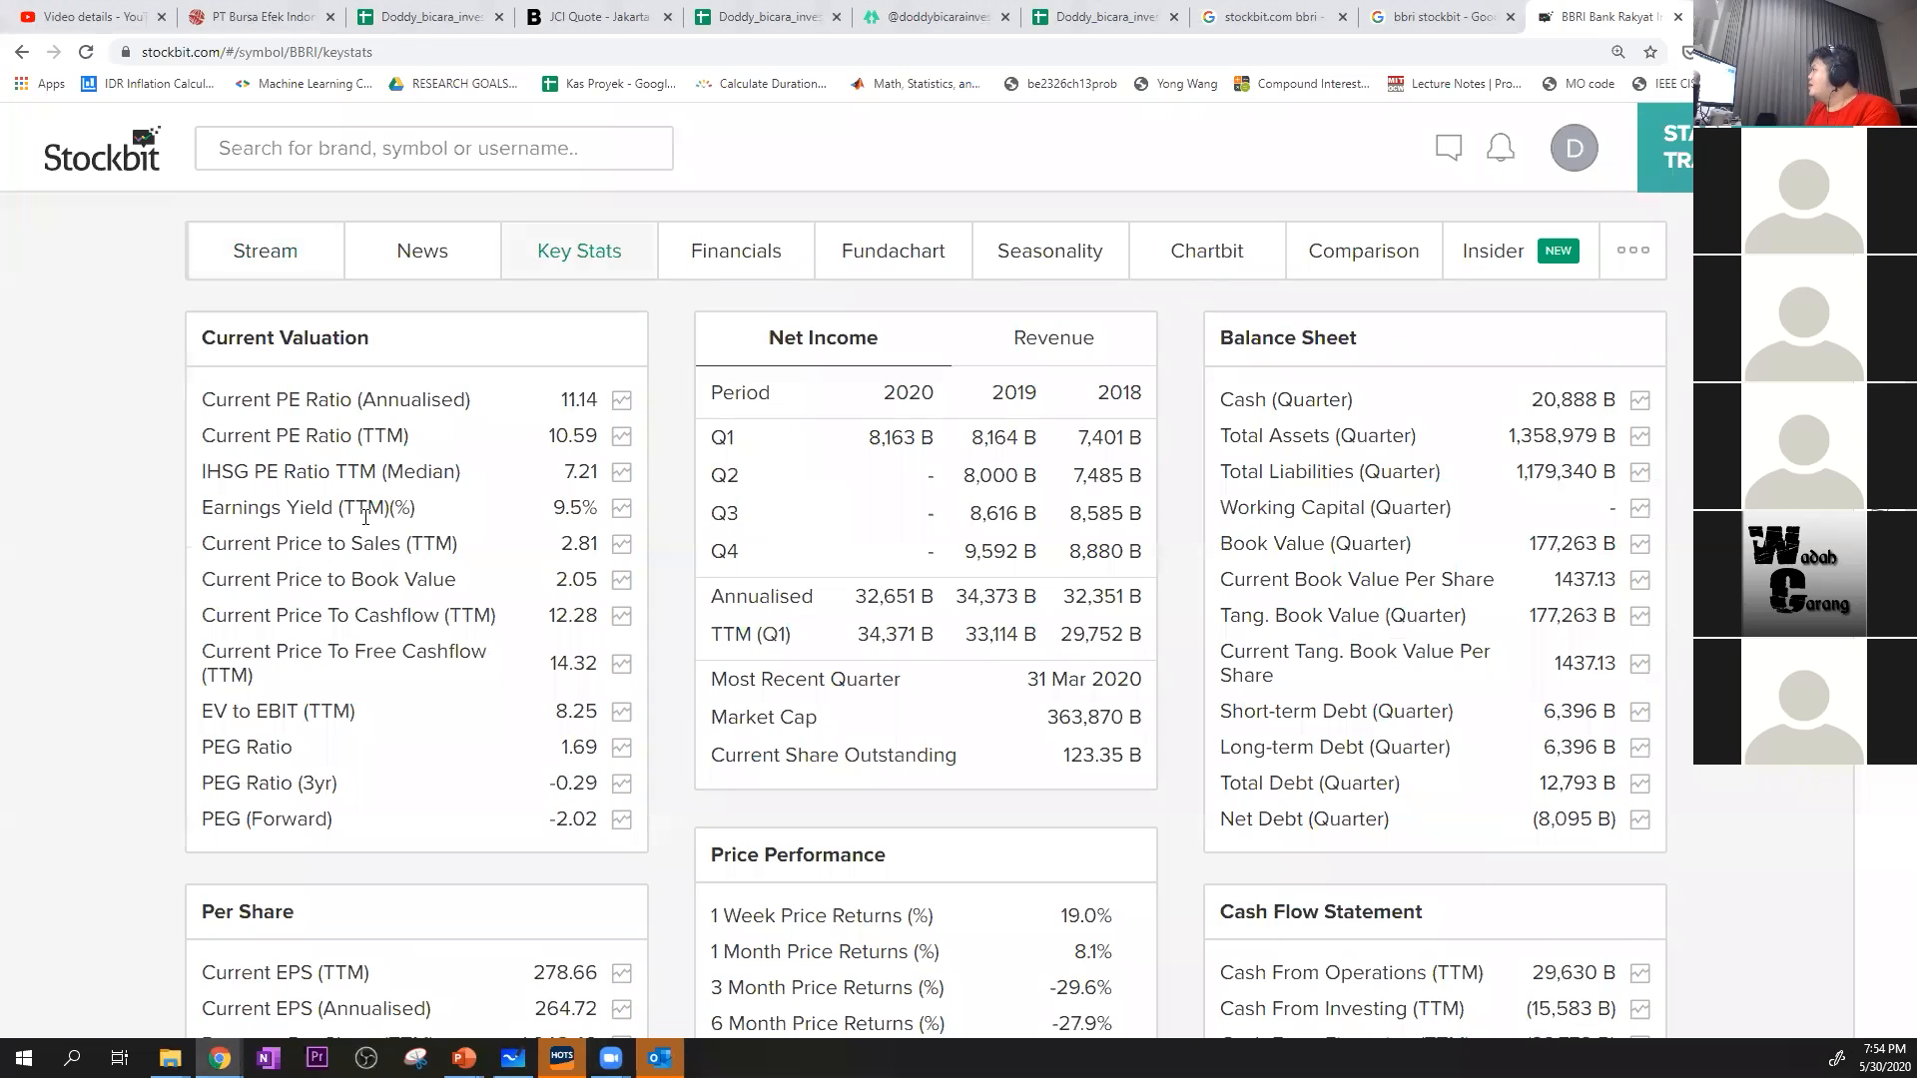
Copy BBRI's Current EPS (TTM) of 278.66 and return to the spreadsheet
scroll(368, 519, "down", 4)
scroll(367, 519, "up", 2)
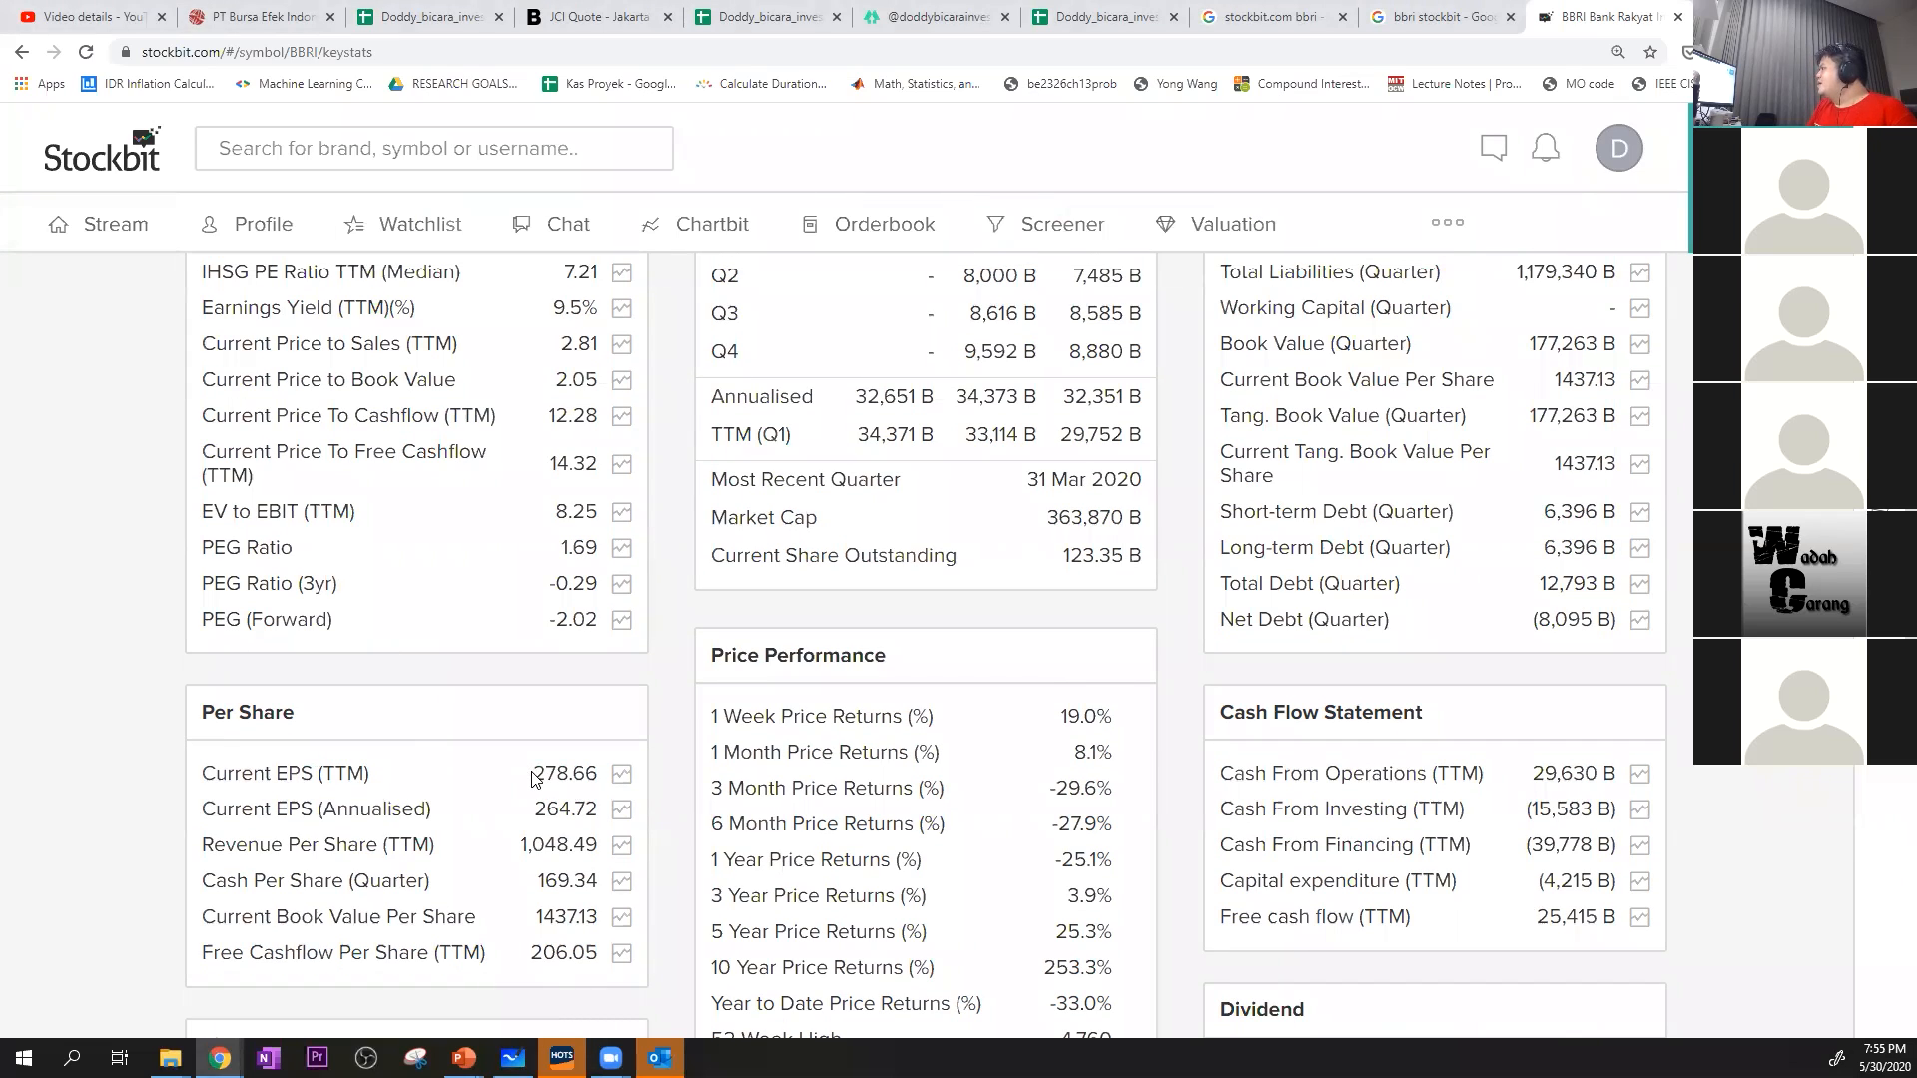
double_click(582, 775)
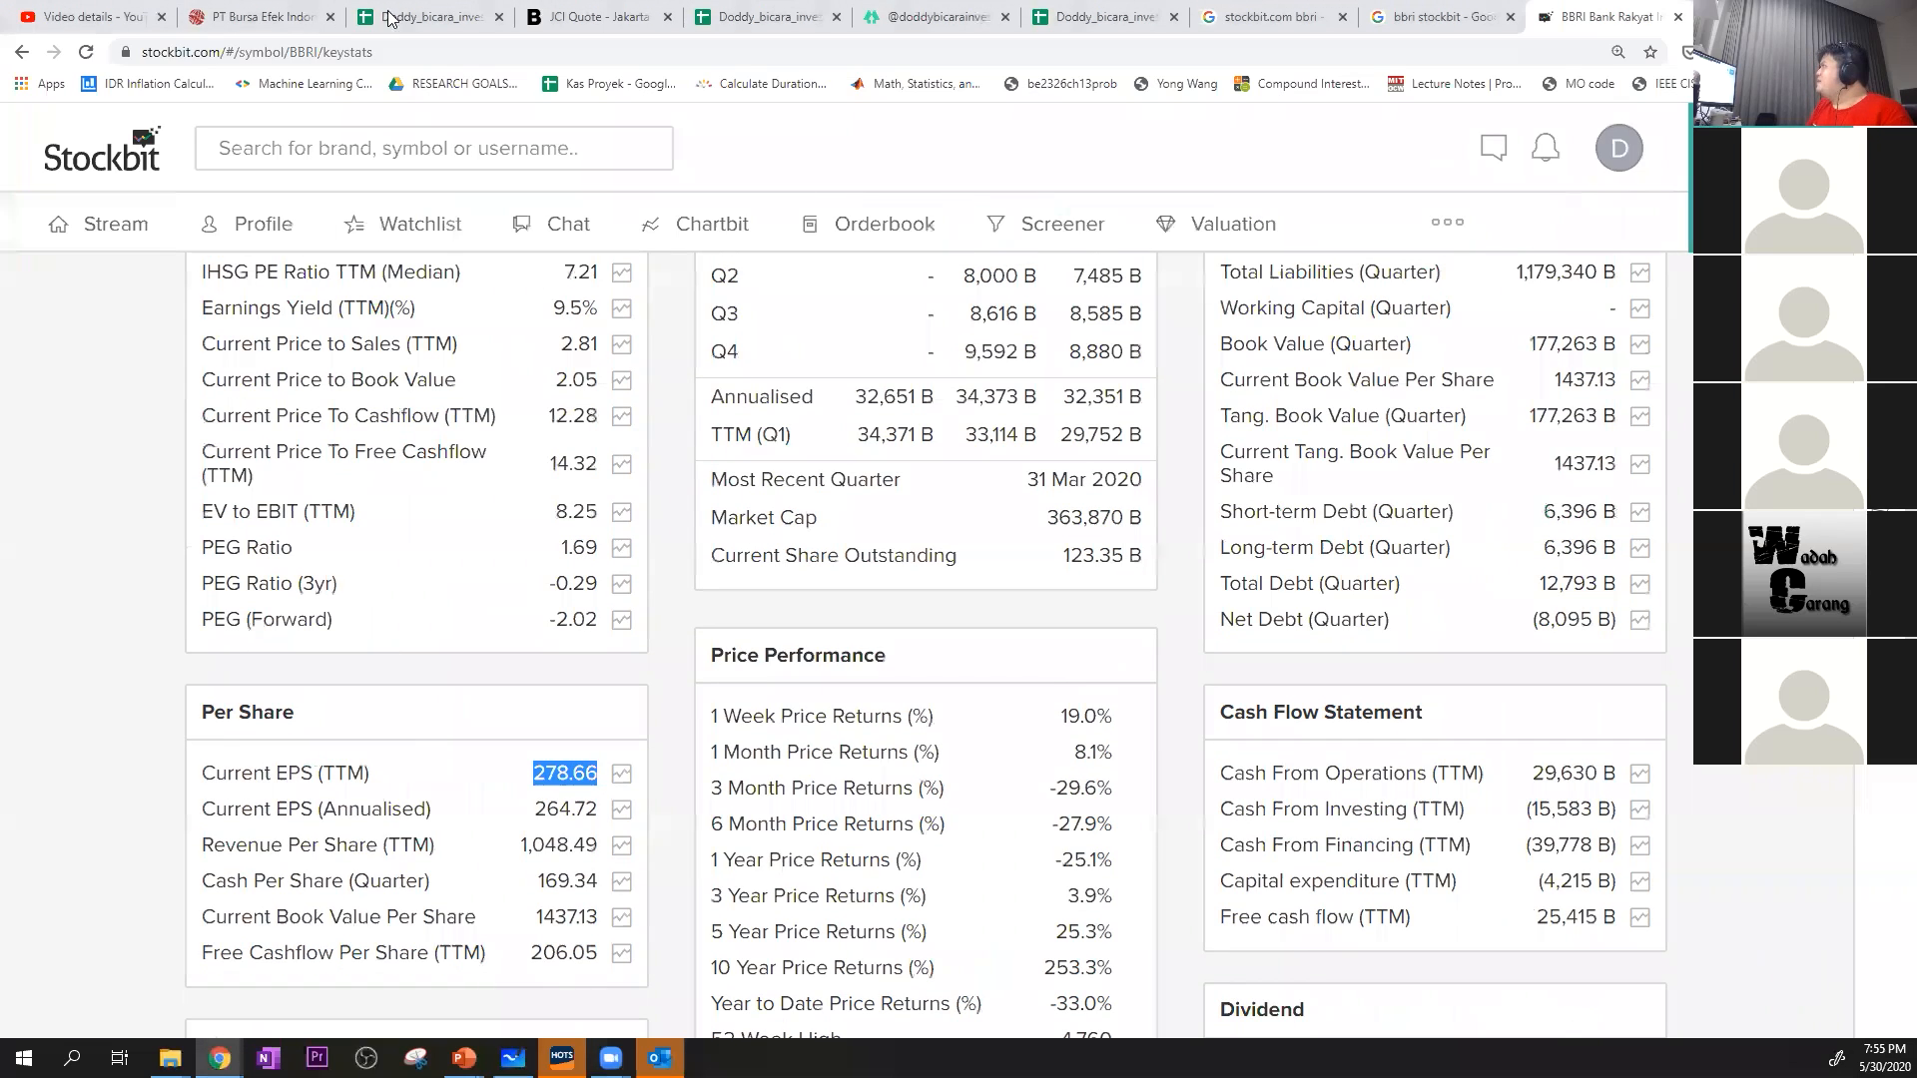
left_click(418, 17)
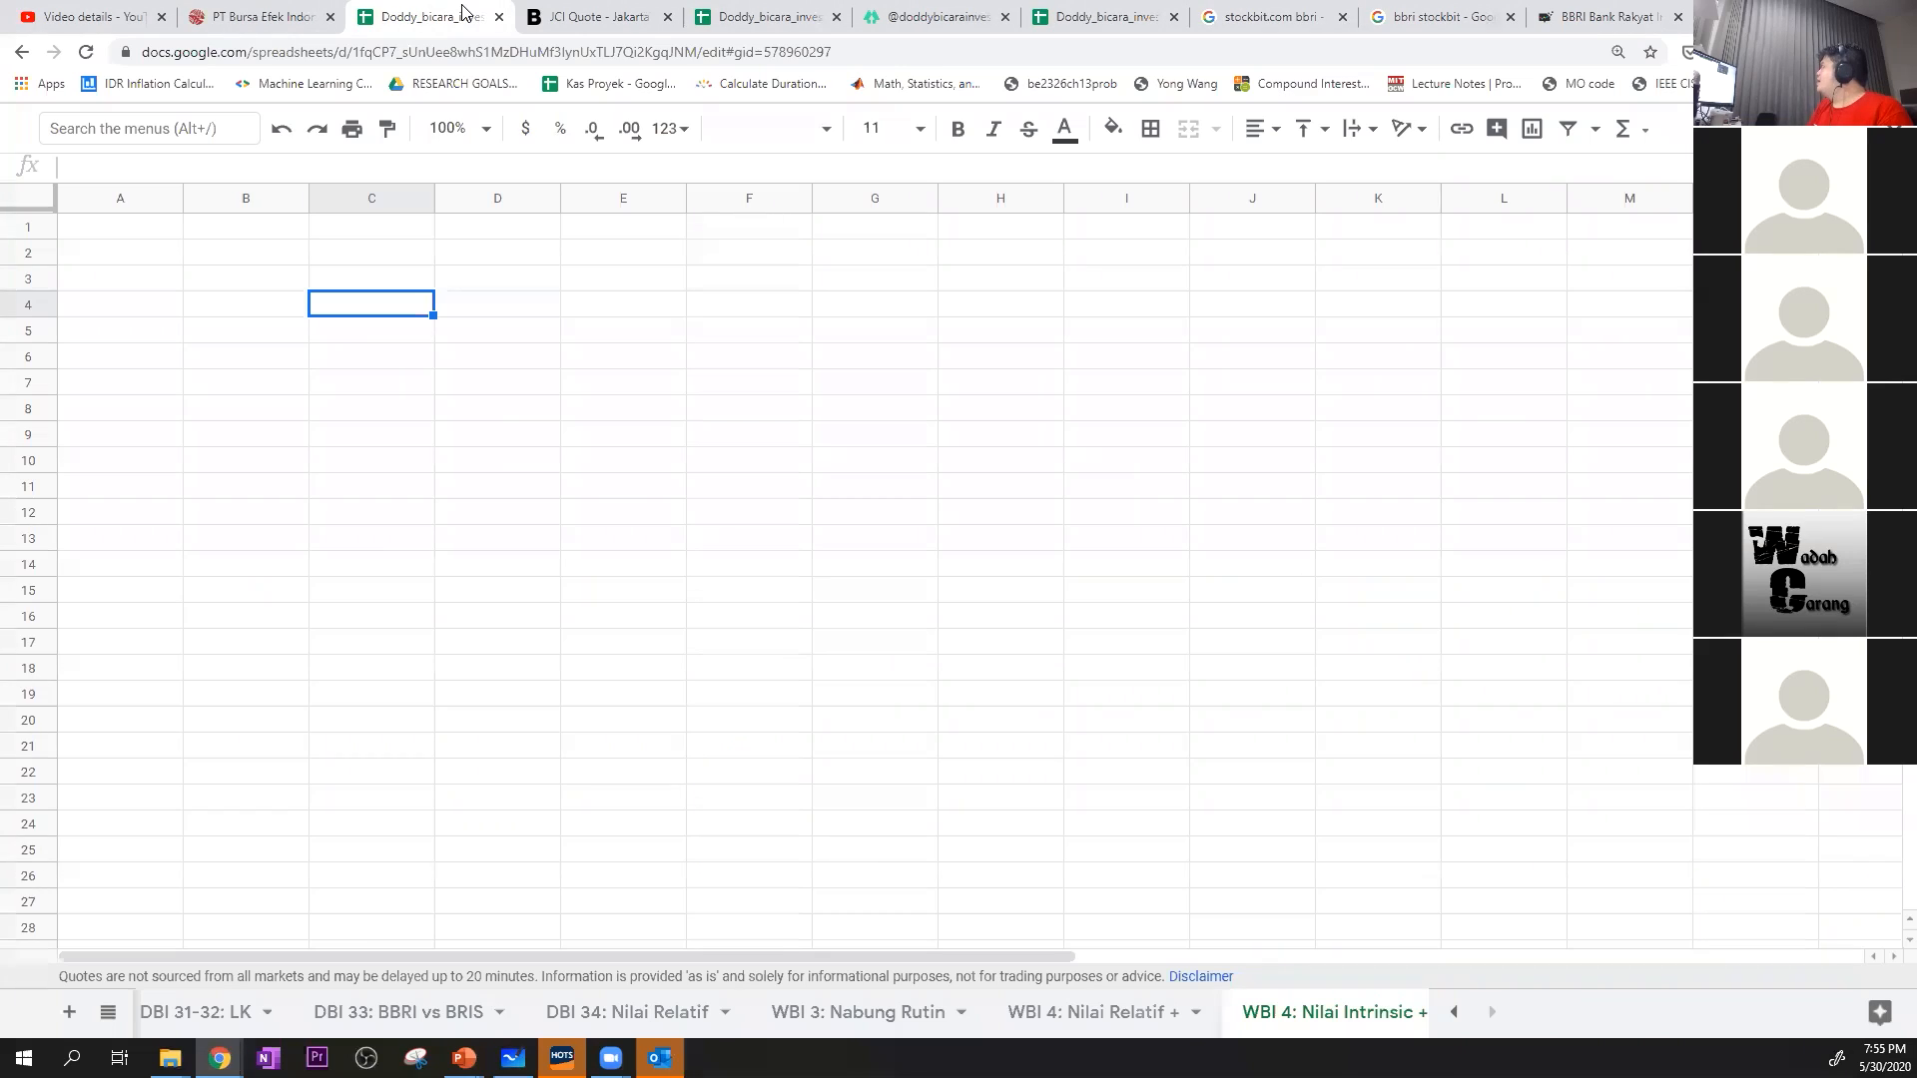
On the WBI 4: Nilai Relatif sheet, paste 278.66 as values only into BBRI's Net profit per lembar cell, C10
left_click(408, 489)
left_click(405, 417)
right_click(404, 417)
left_click(364, 498)
right_click(393, 467)
left_click(356, 471)
right_click(389, 466)
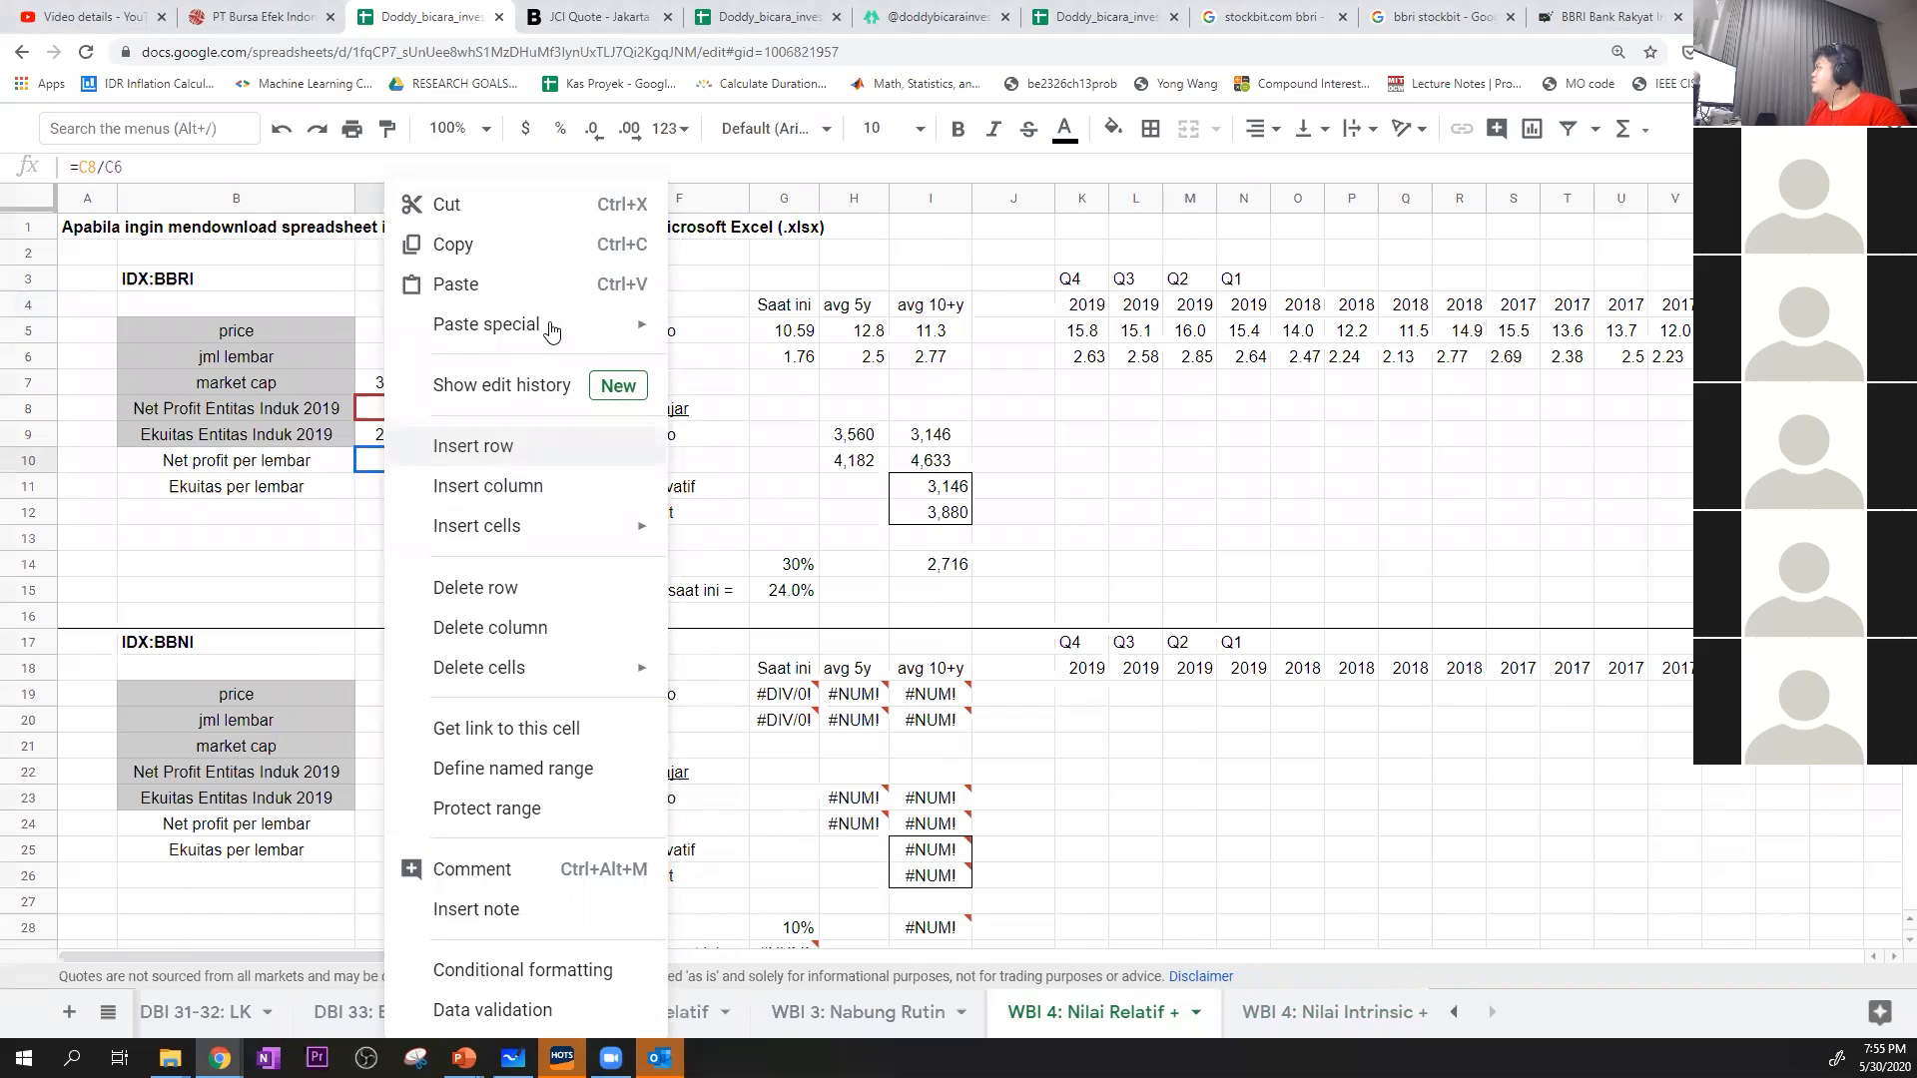
mouse_move(596, 324)
left_click(765, 335)
left_click(387, 569)
left_click(417, 464)
left_click(333, 8)
left_click(435, 16)
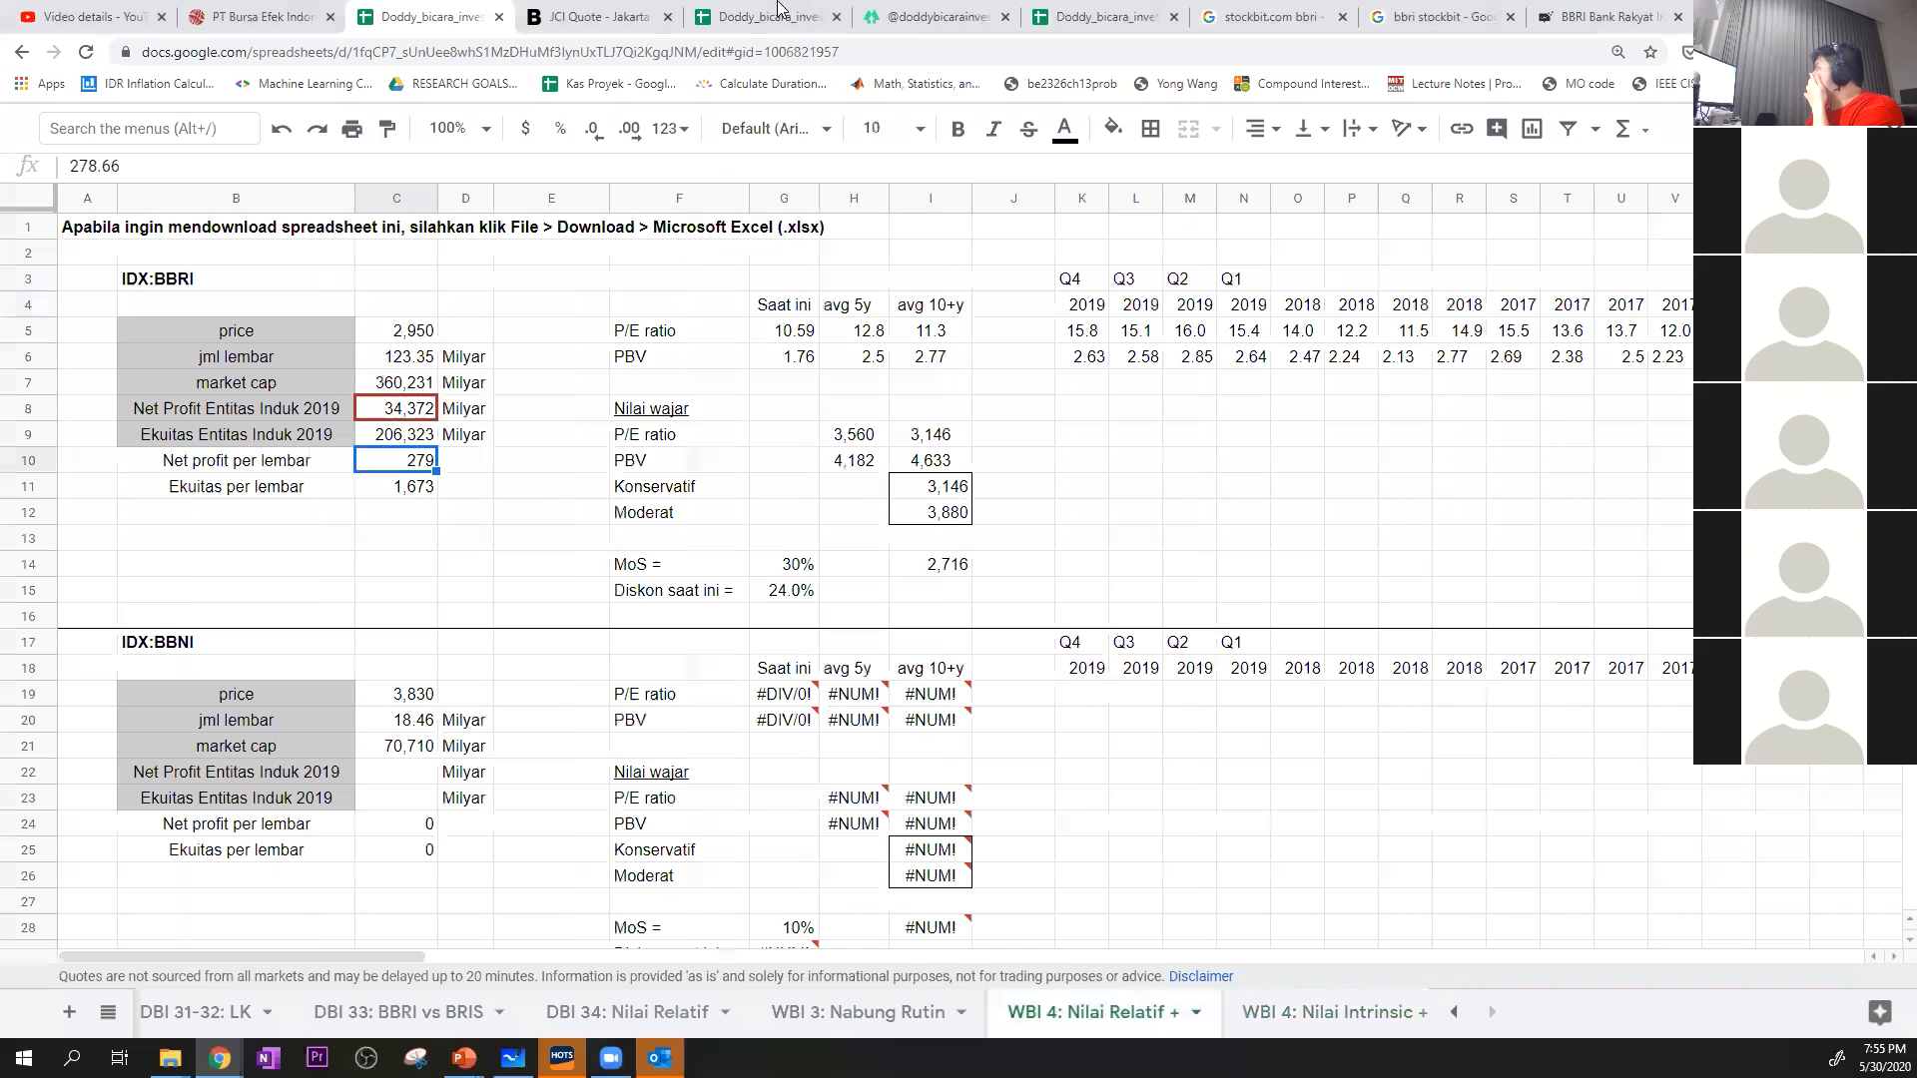
Copy BBRI's Current Book Value Per Share of 1437.13 from Stockbit and paste it as values only into Ekuitas per lembar, C11
left_click(1538, 12)
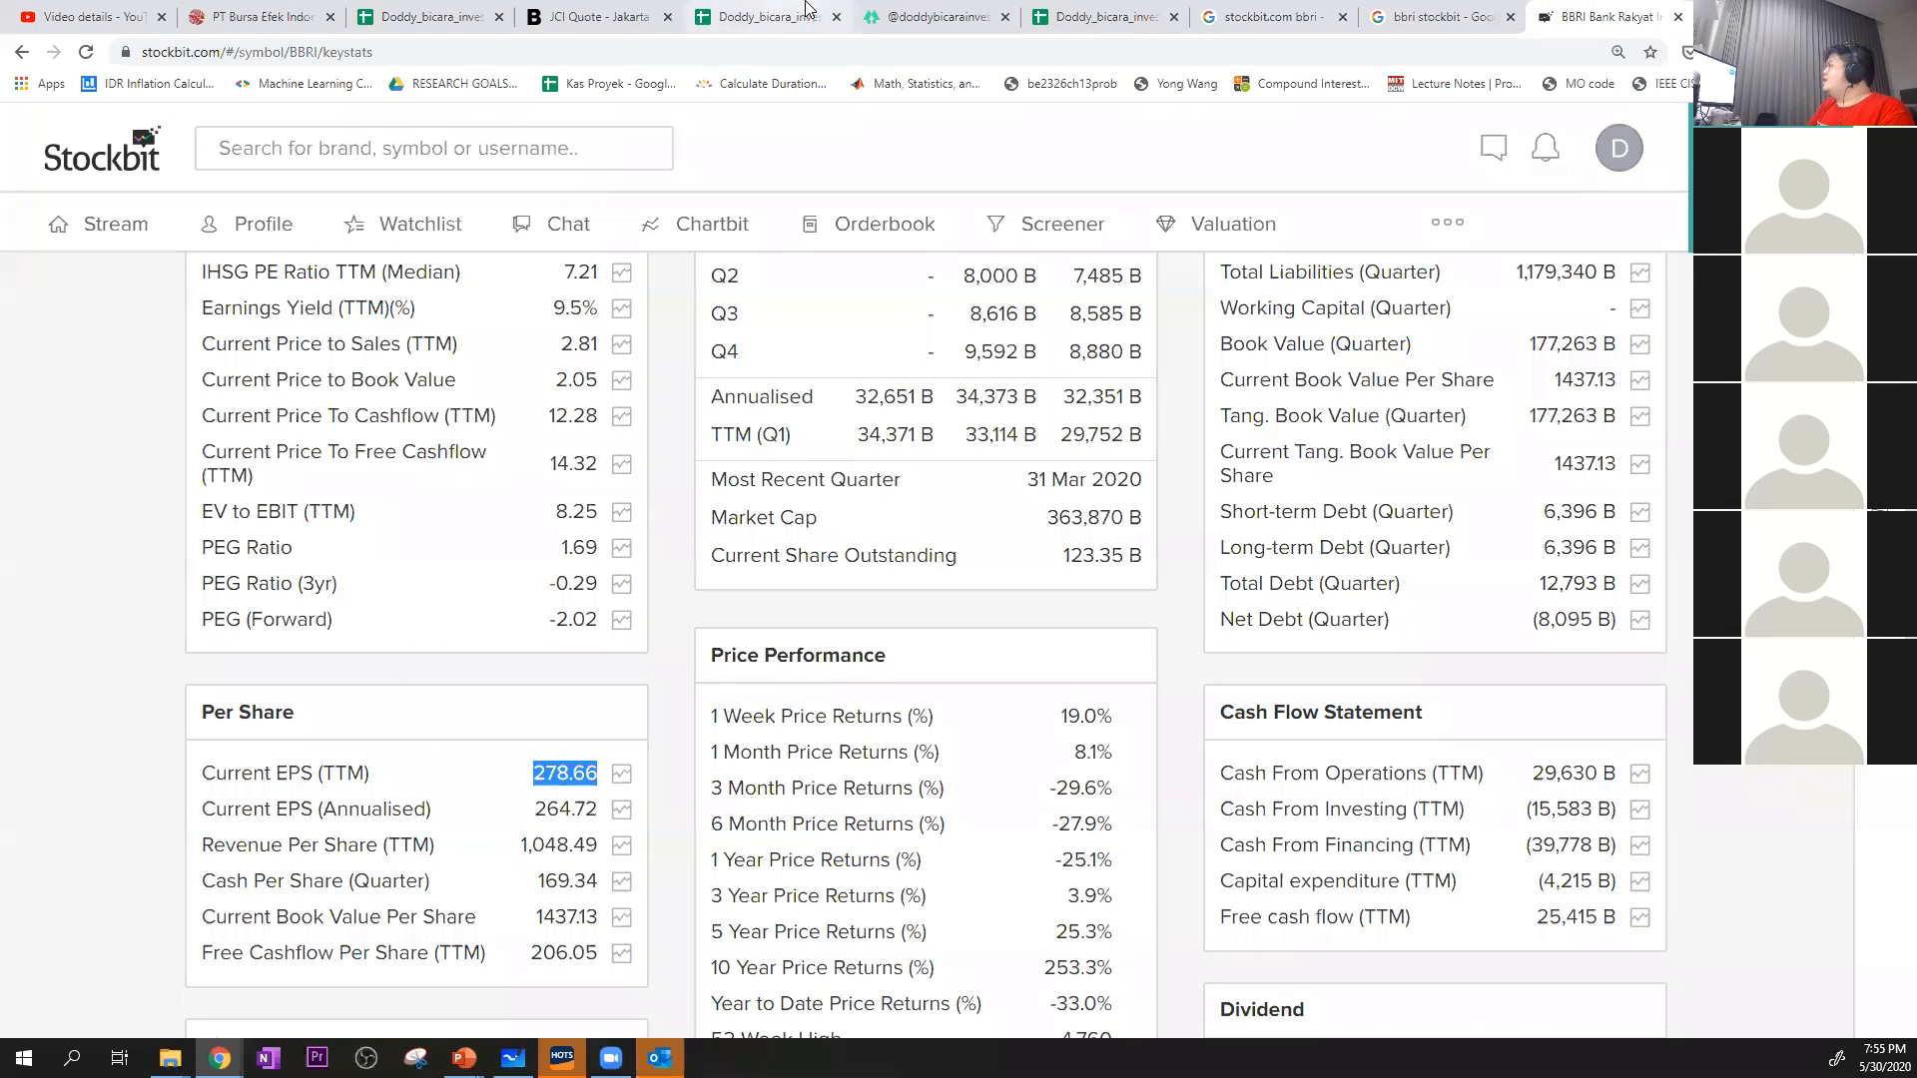
scroll(434, 624, "down", 1)
left_click_drag(536, 816, 598, 814)
key("ctrl+c")
left_click(760, 16)
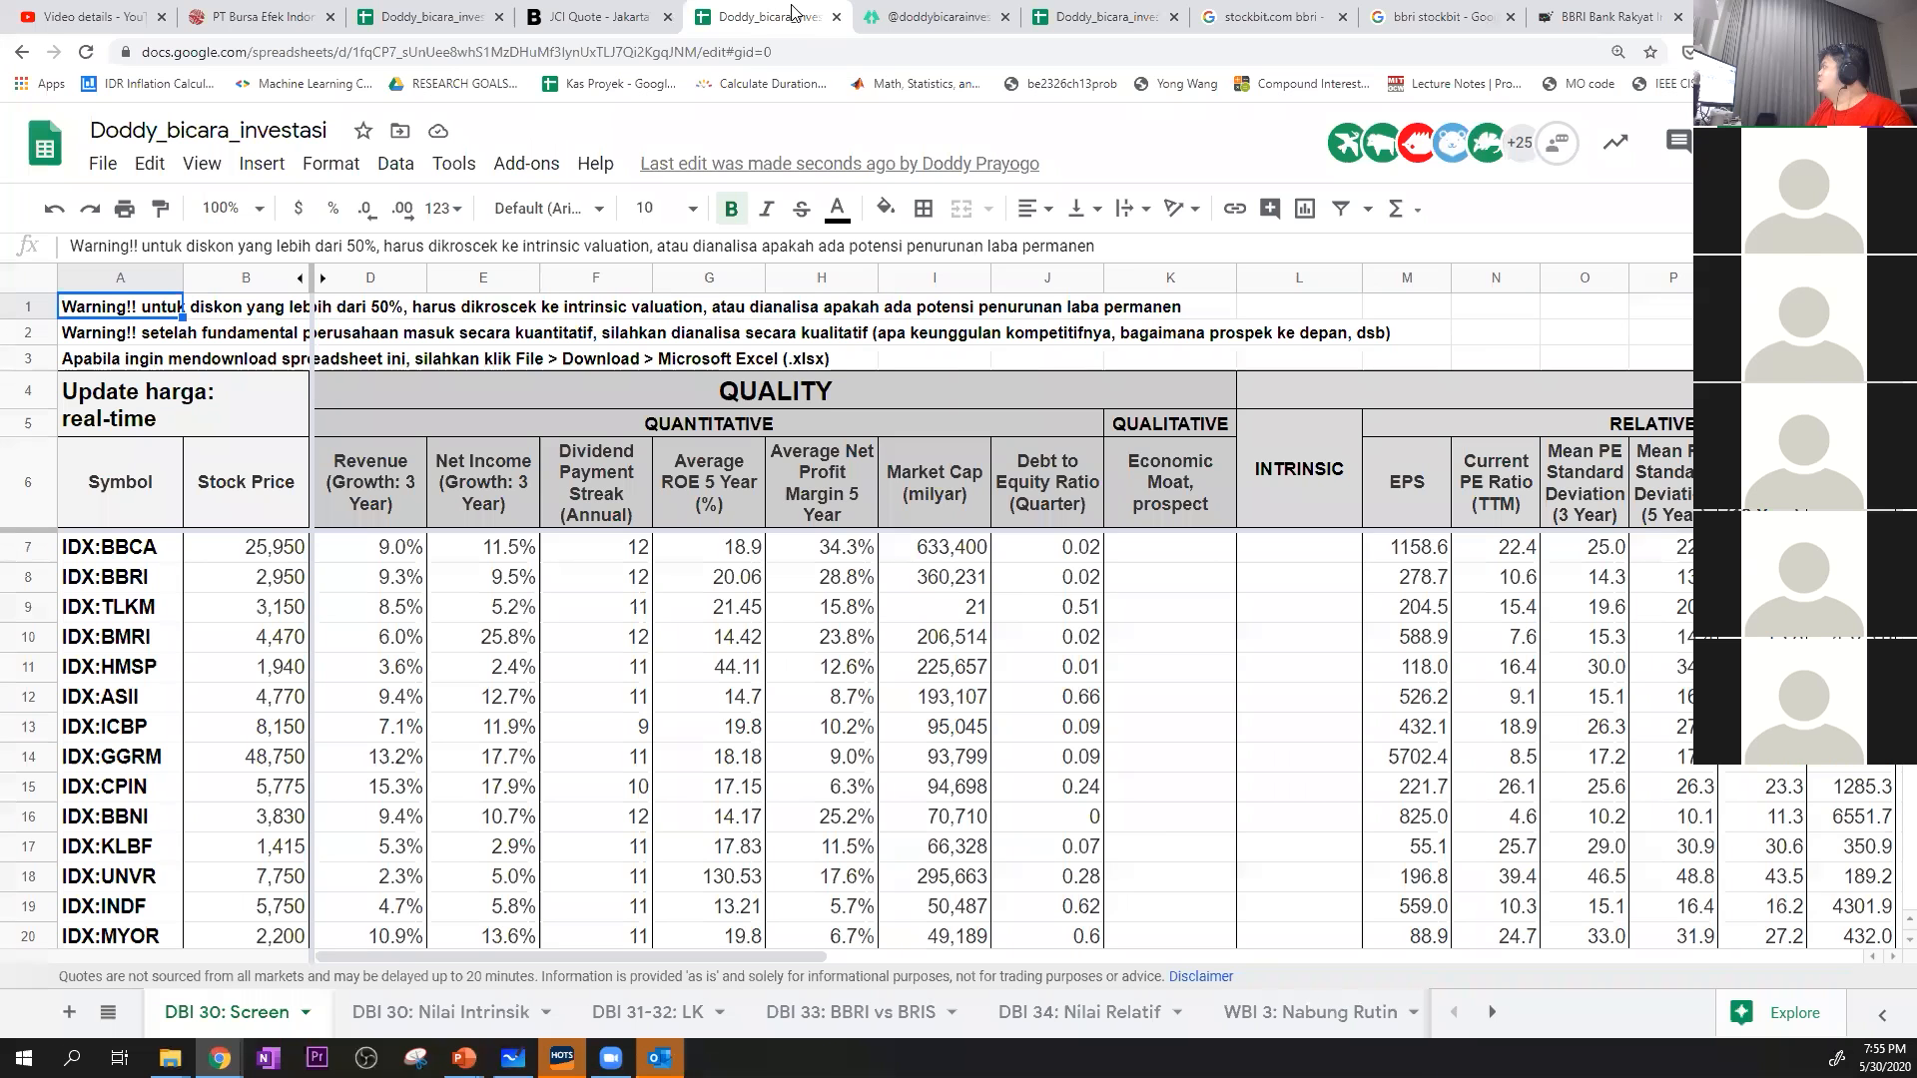
left_click(1046, 12)
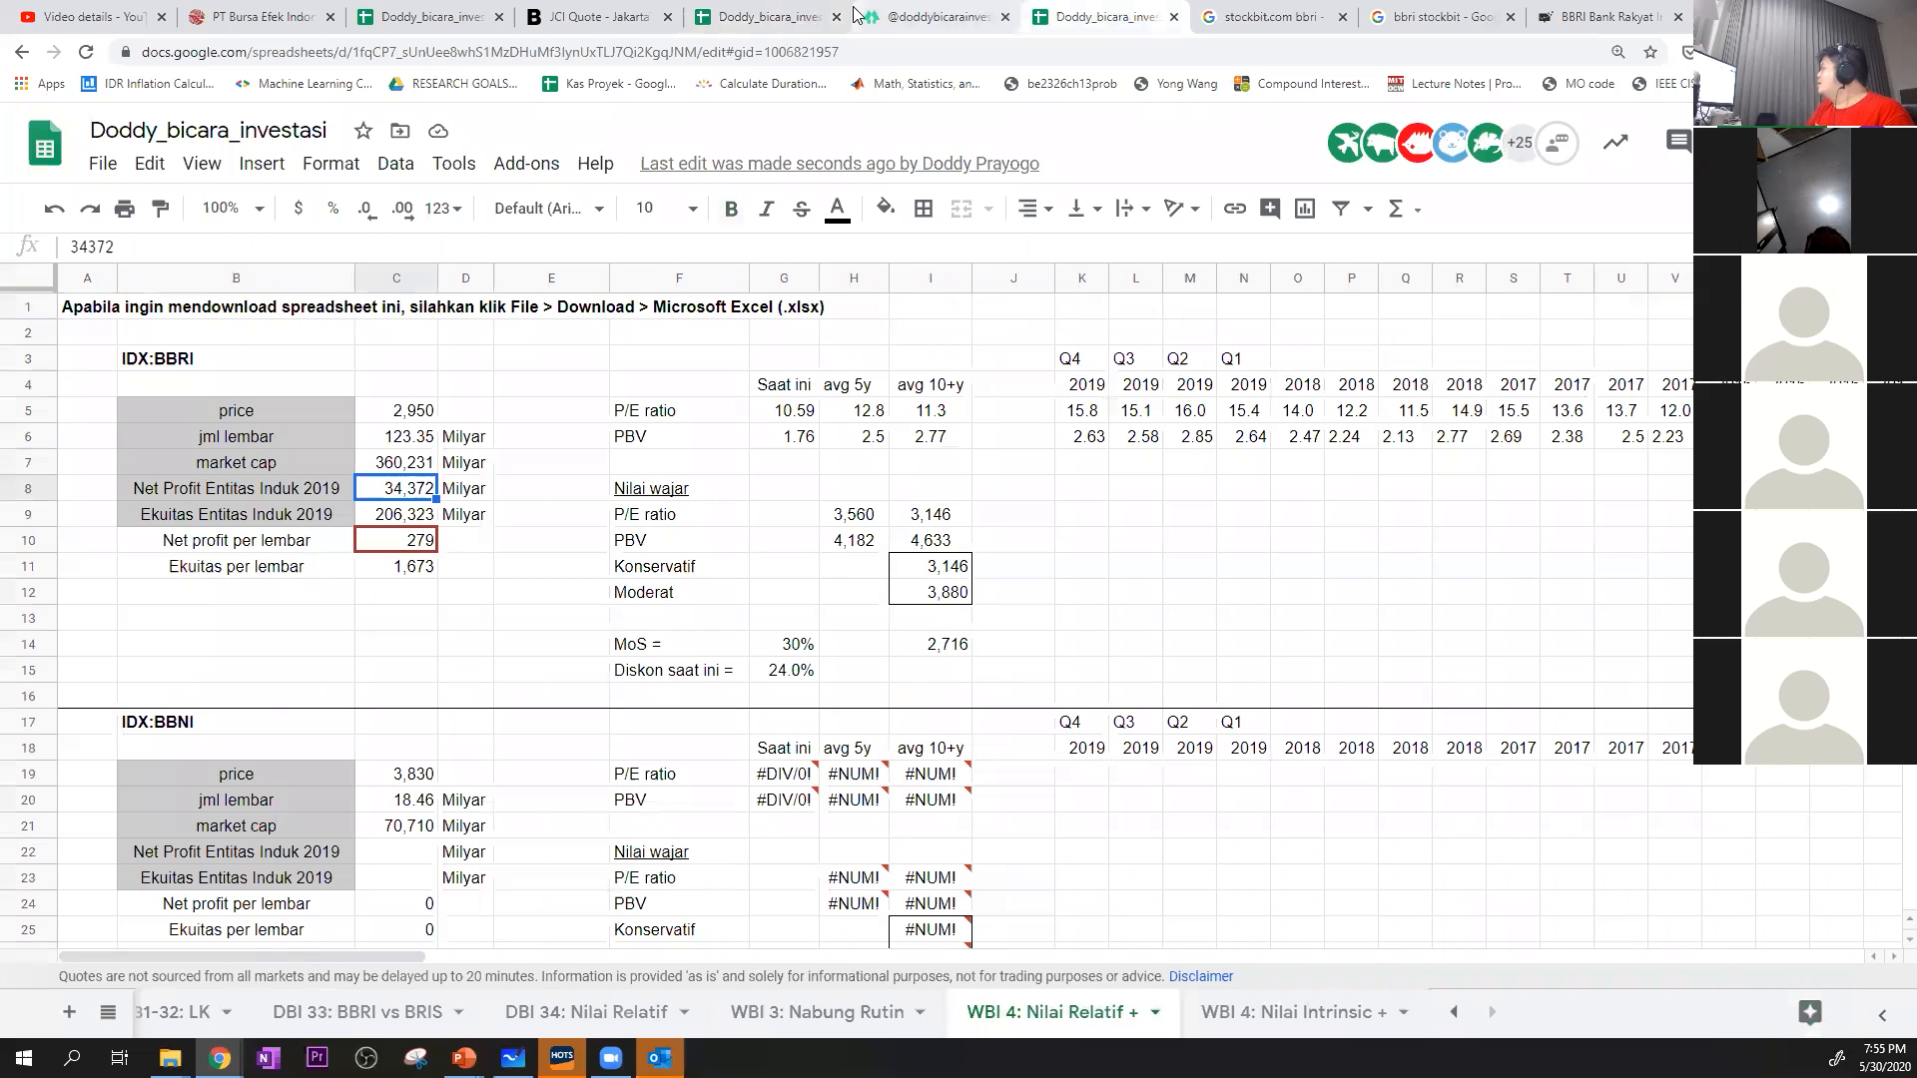
right_click(403, 574)
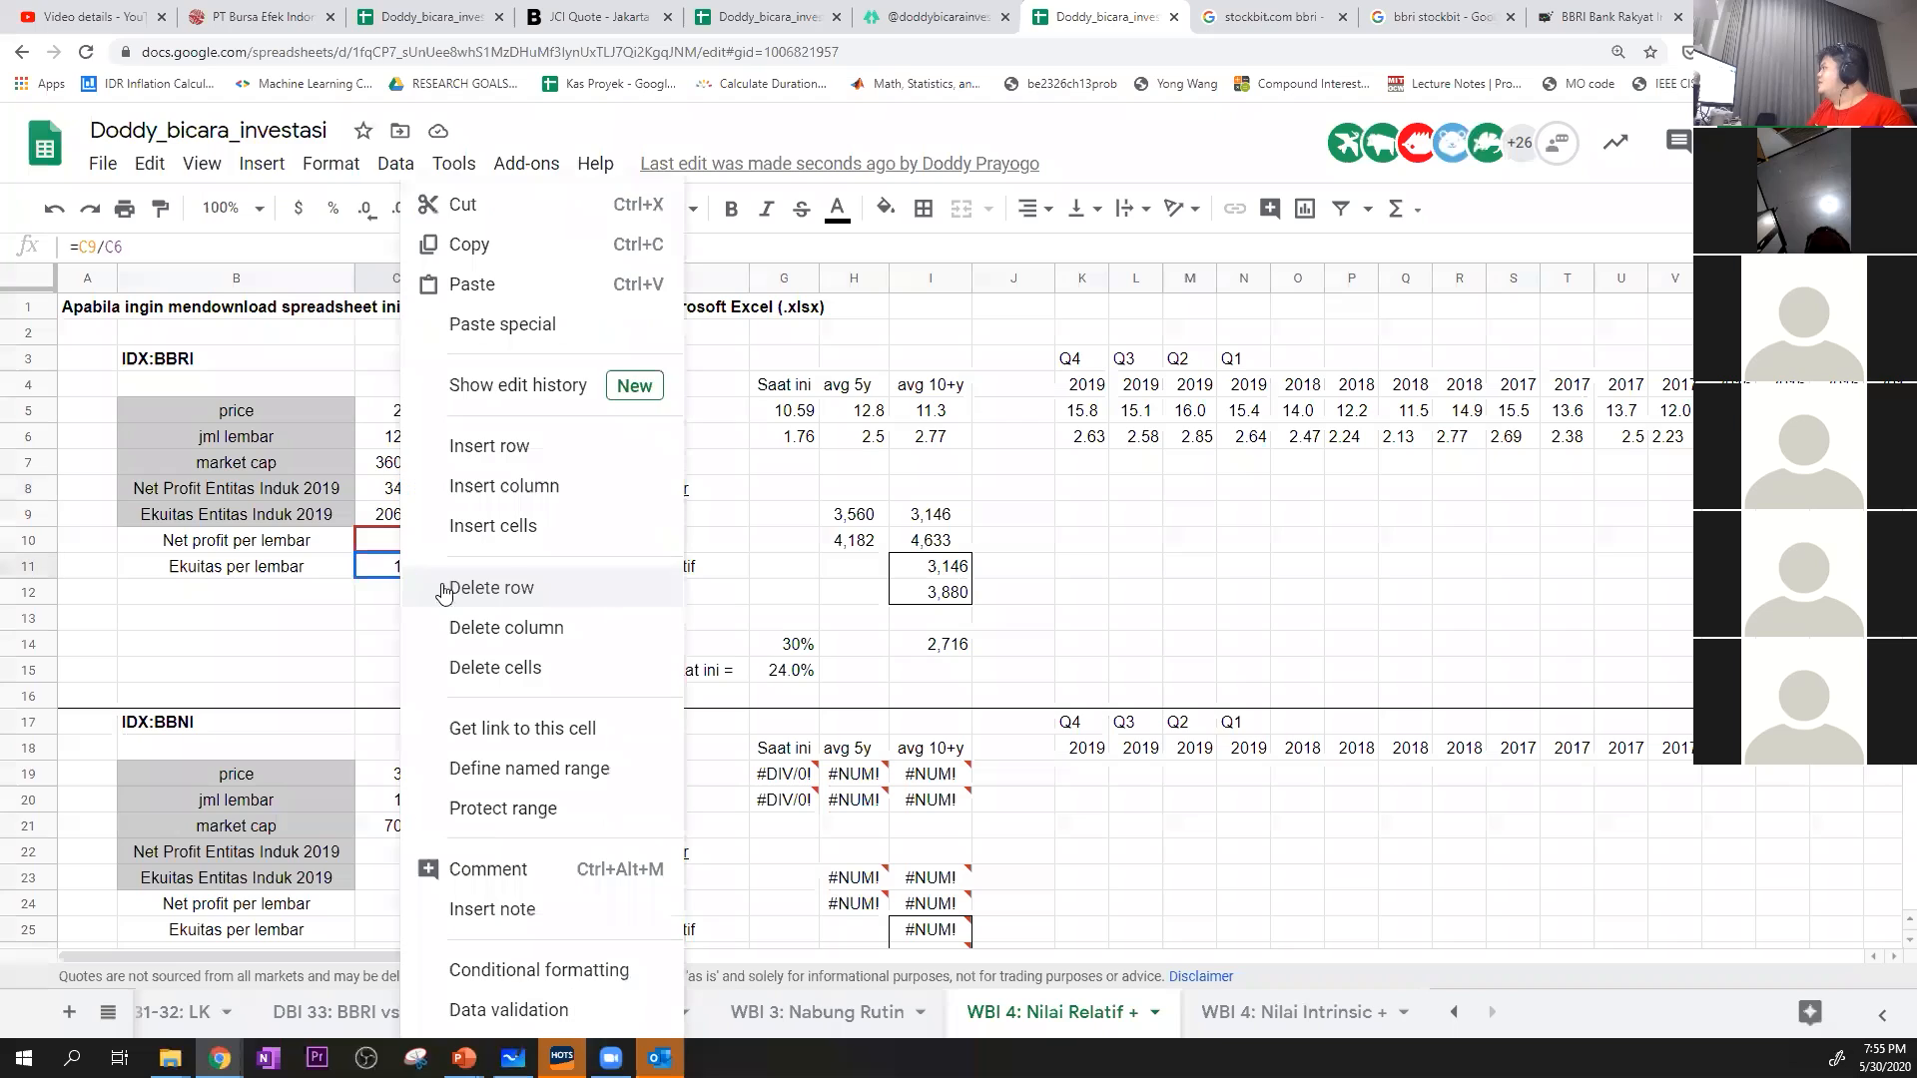
left_click(759, 329)
left_click(490, 569)
left_click(391, 521)
Mark BBRI's Net Profit and Ekuitas Entitas Induk 2019 rows with an "x" in E8 and E9
left_click(510, 494)
type("x")
left_click(536, 522)
type("x")
left_click(538, 597)
scroll(506, 574, "down", 2)
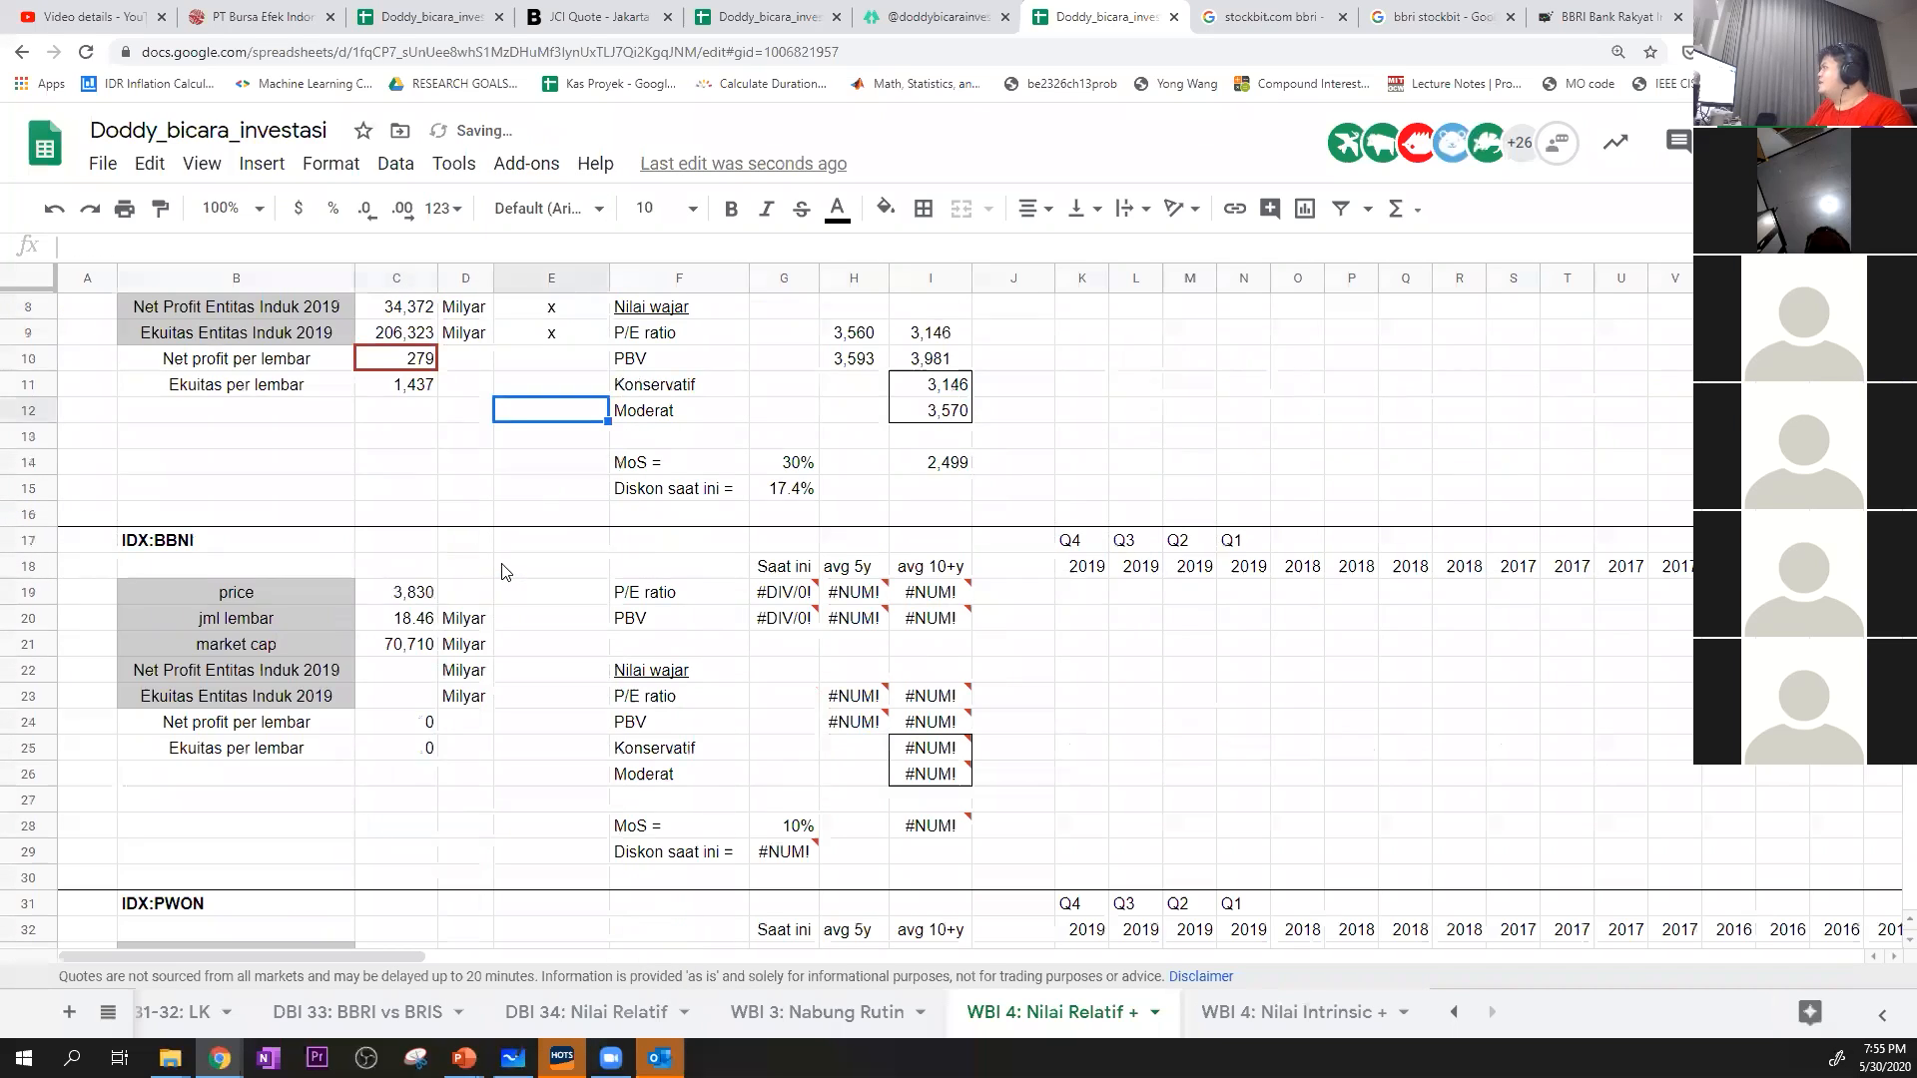
left_click(405, 360)
Search Stockbit for "bbni" and open the Key Stats of that stock
left_click(1568, 12)
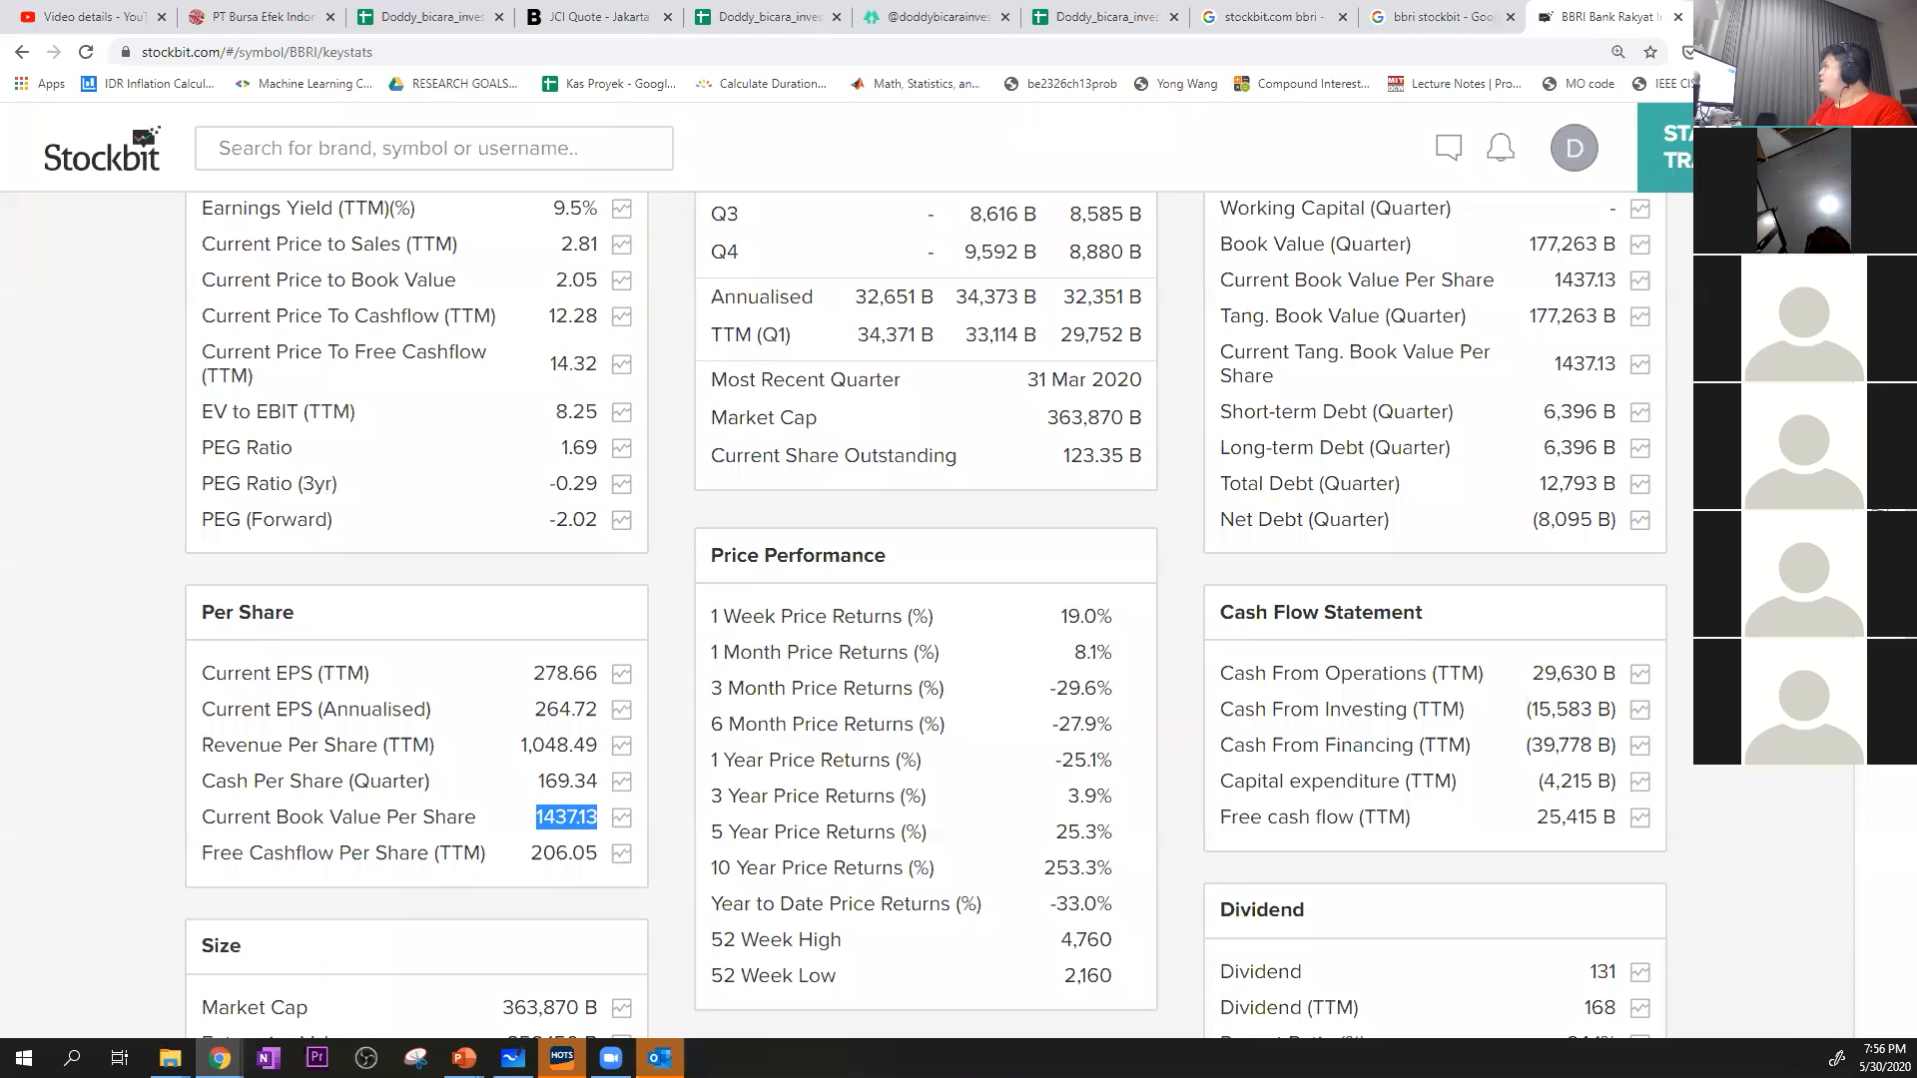
scroll(627, 227, "up", 8)
left_click(347, 150)
type("bbni")
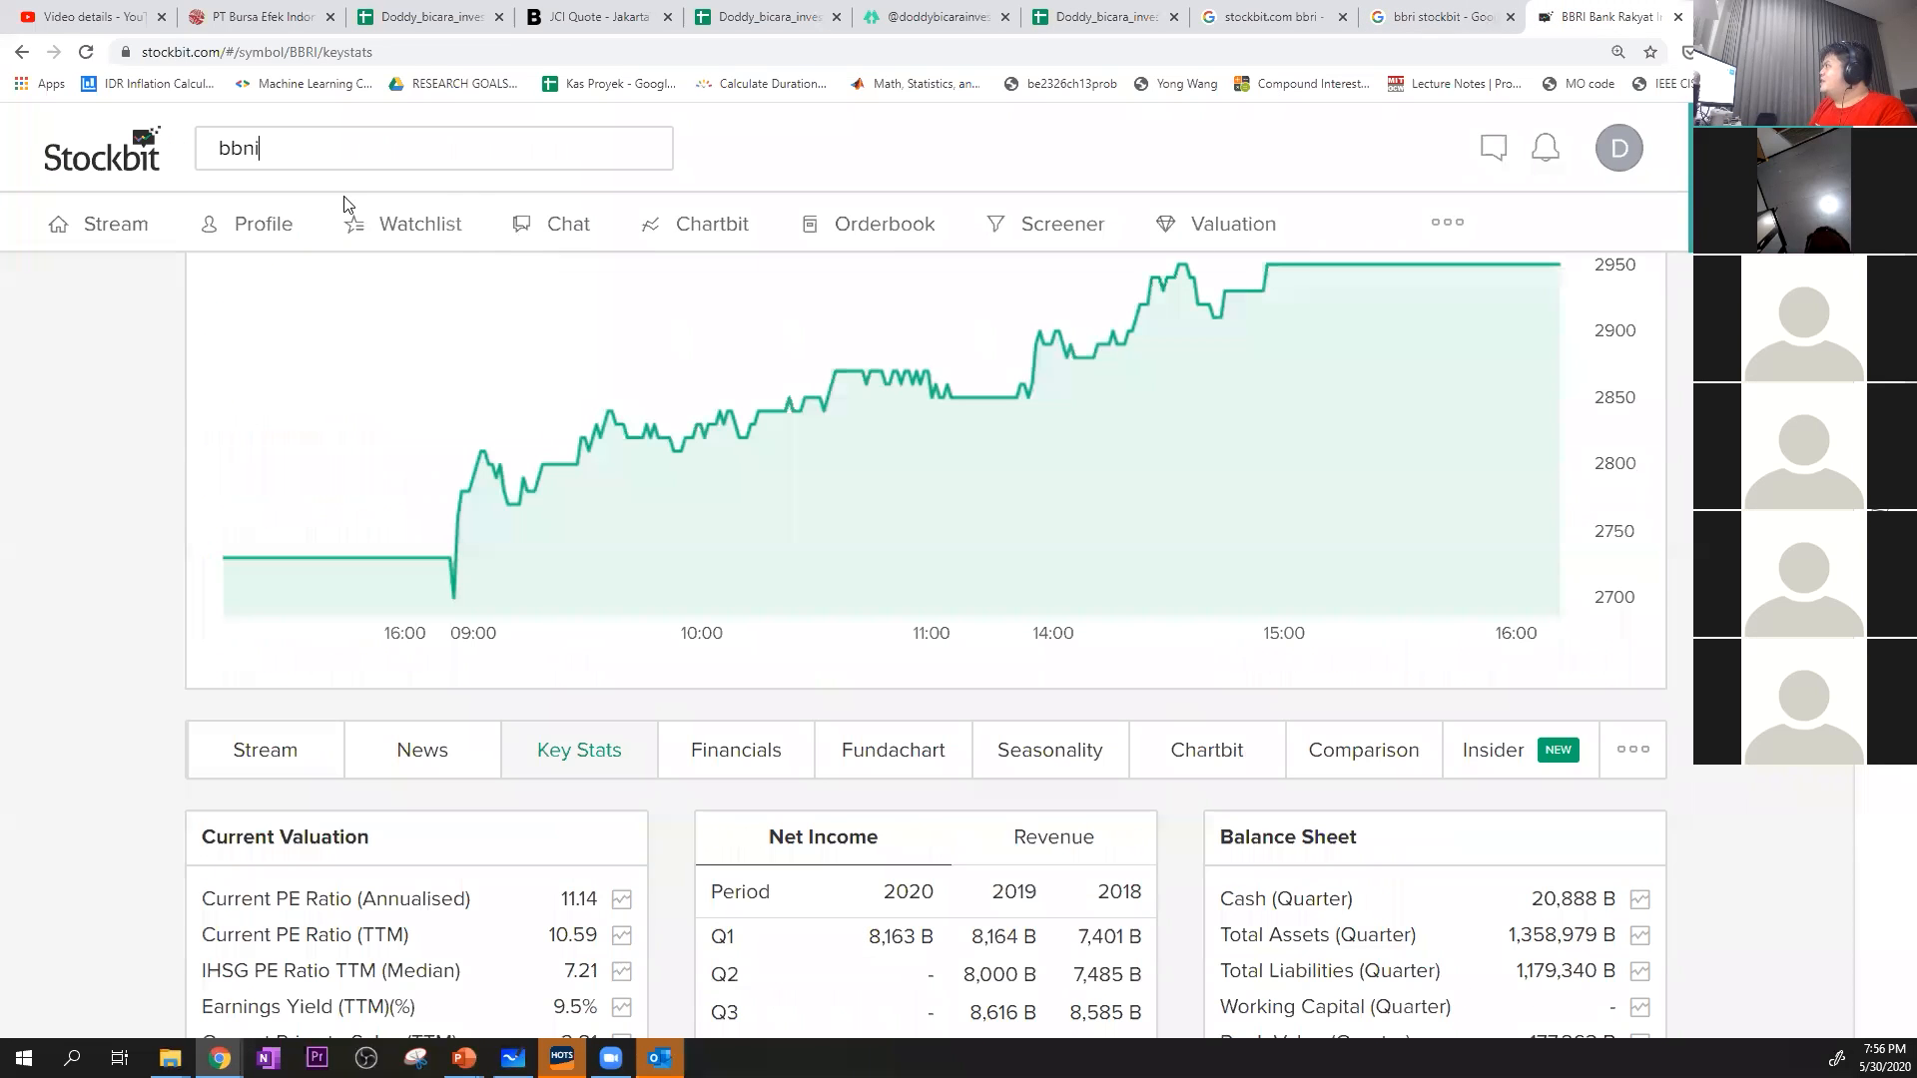
left_click(342, 270)
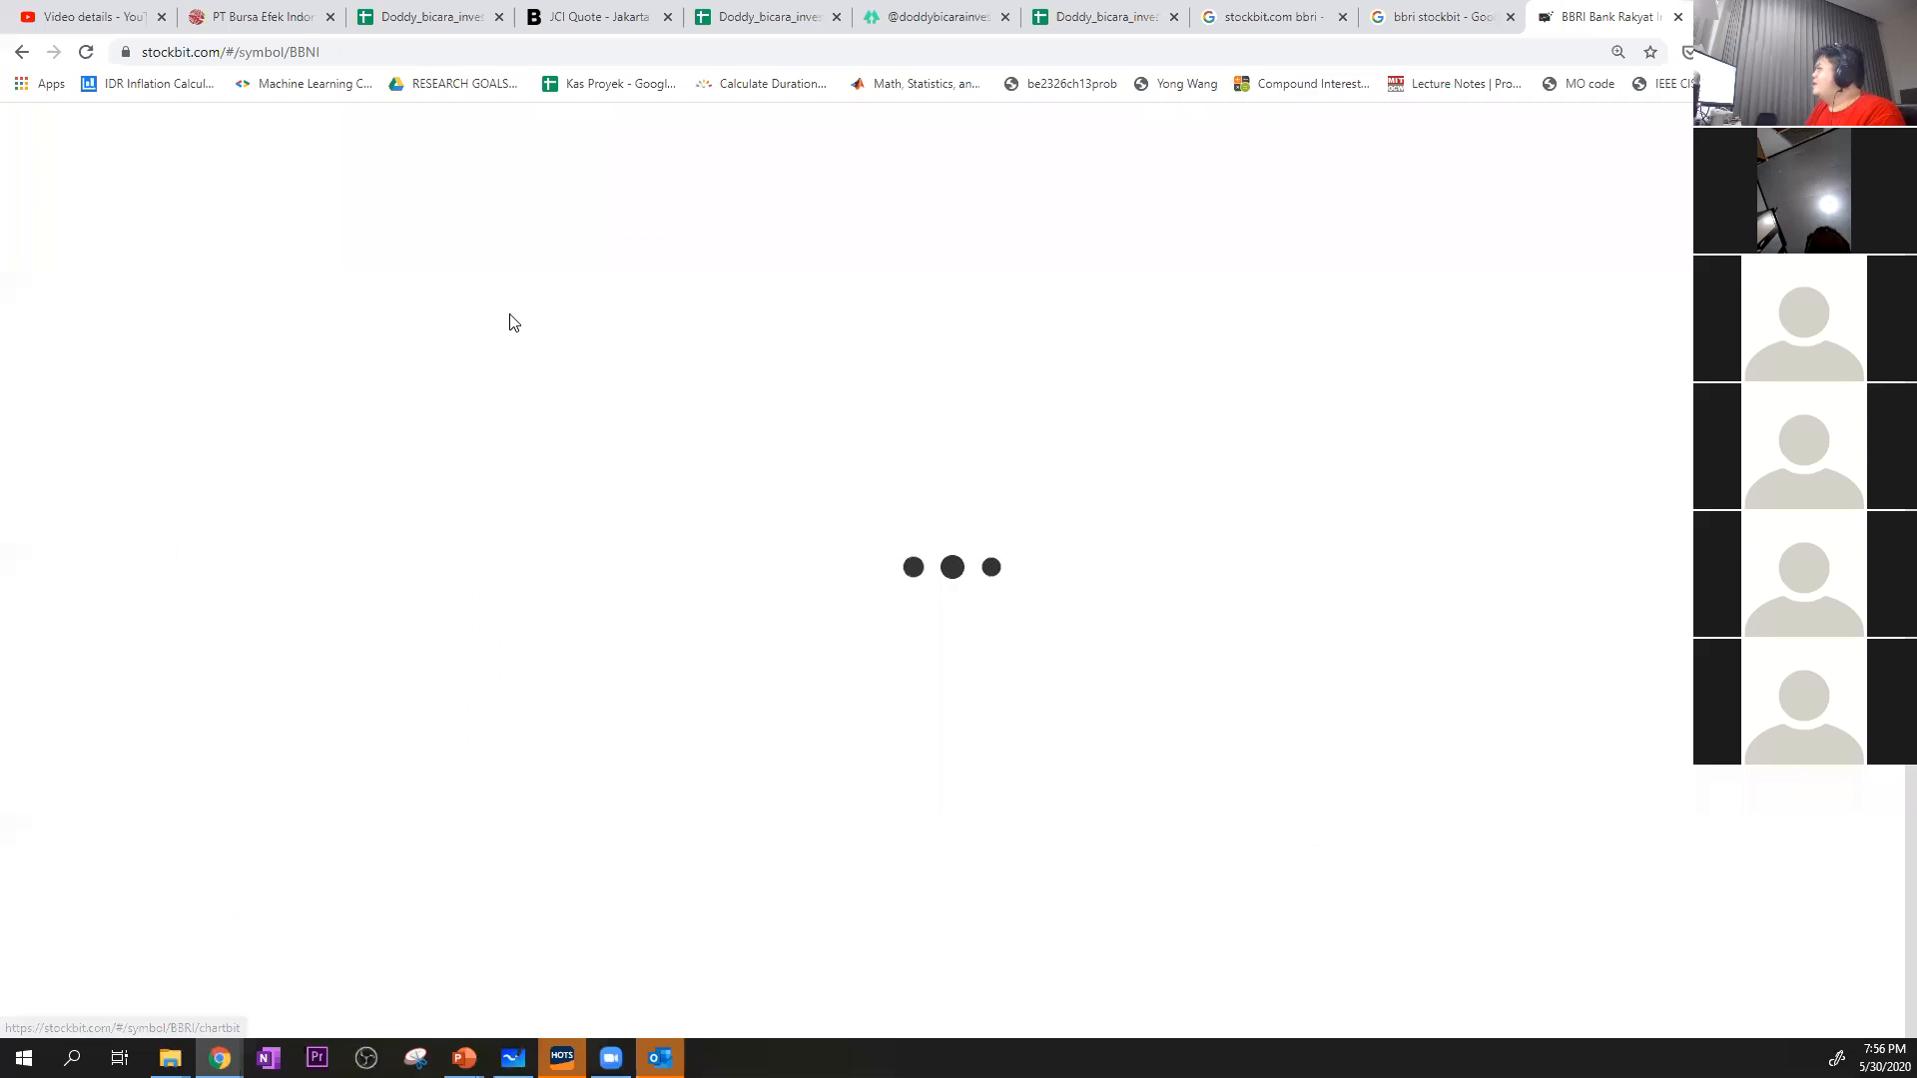
scroll(599, 492, "down", 4)
left_click(582, 619)
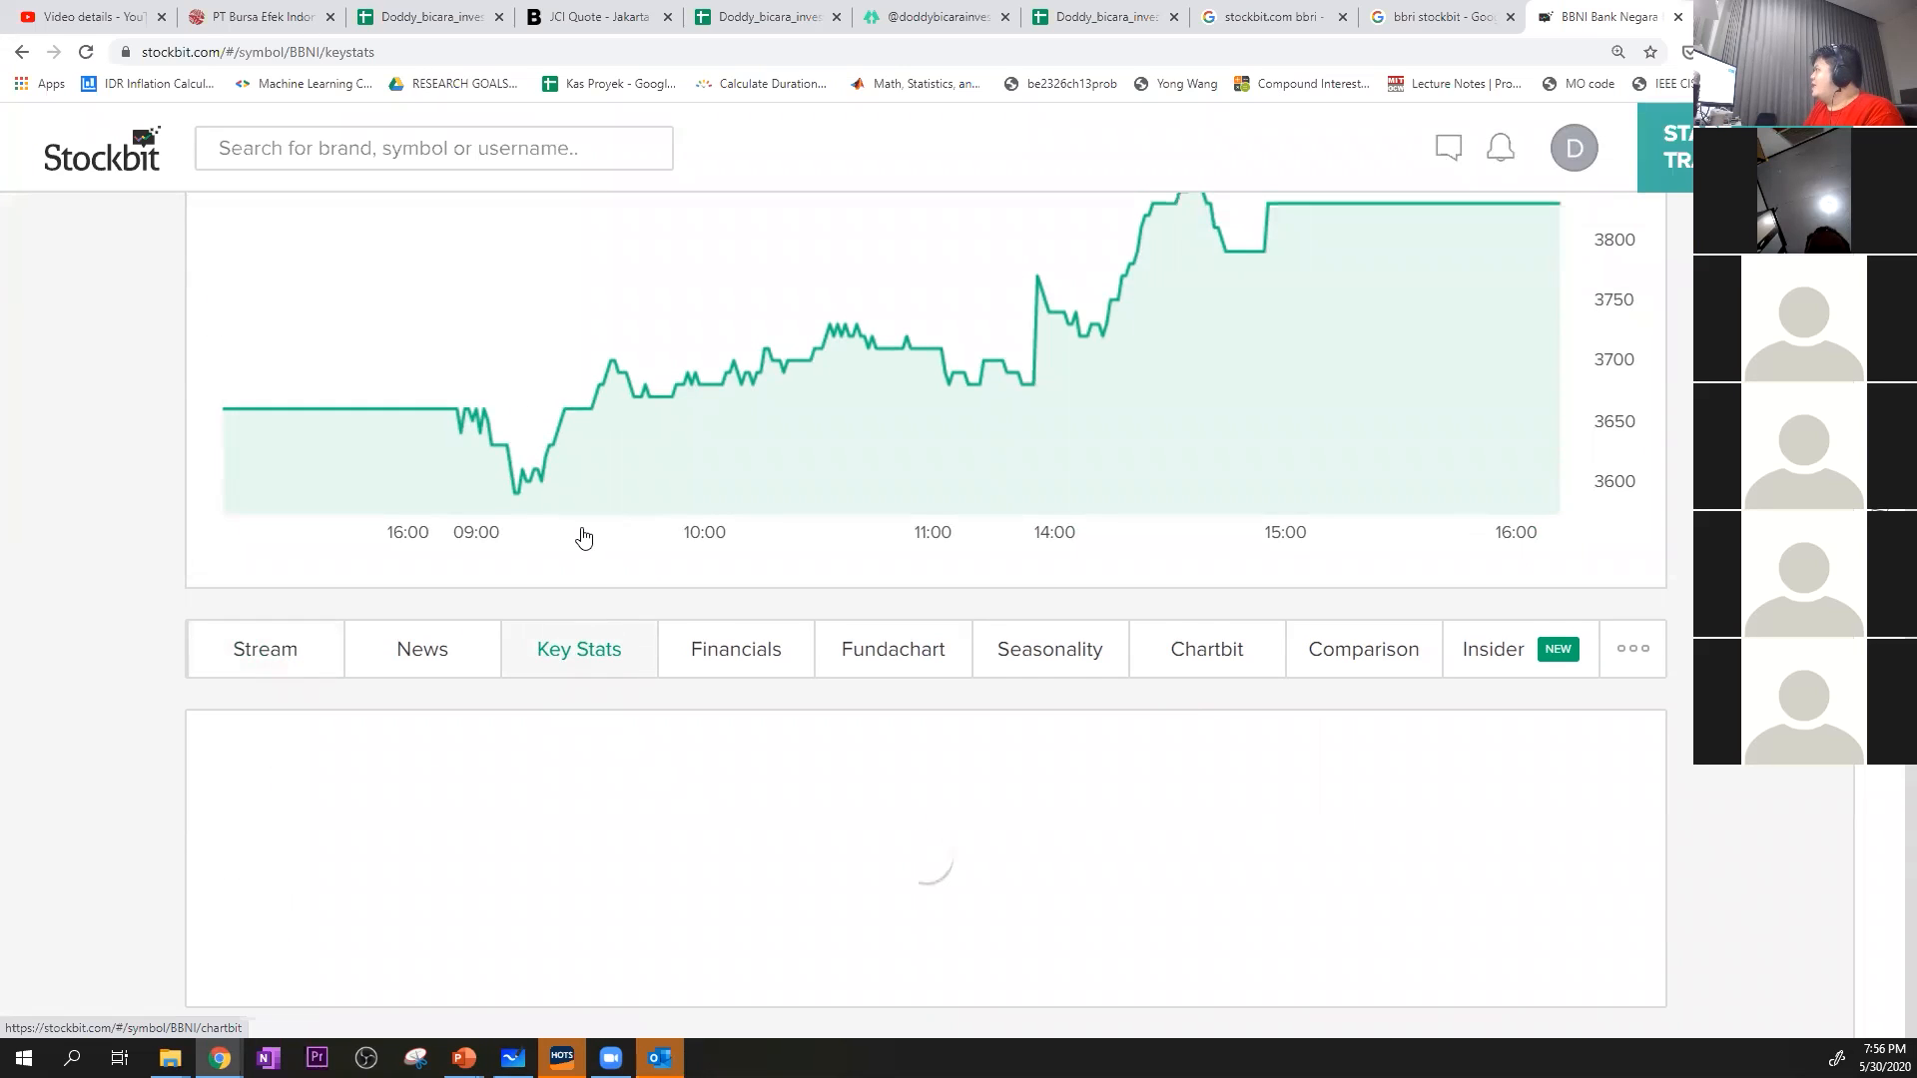
Copy BBNI's Current EPS (TTM) of 834.46 and paste it as values only into its Net profit per lembar cell, C24
scroll(559, 687, "down", 8)
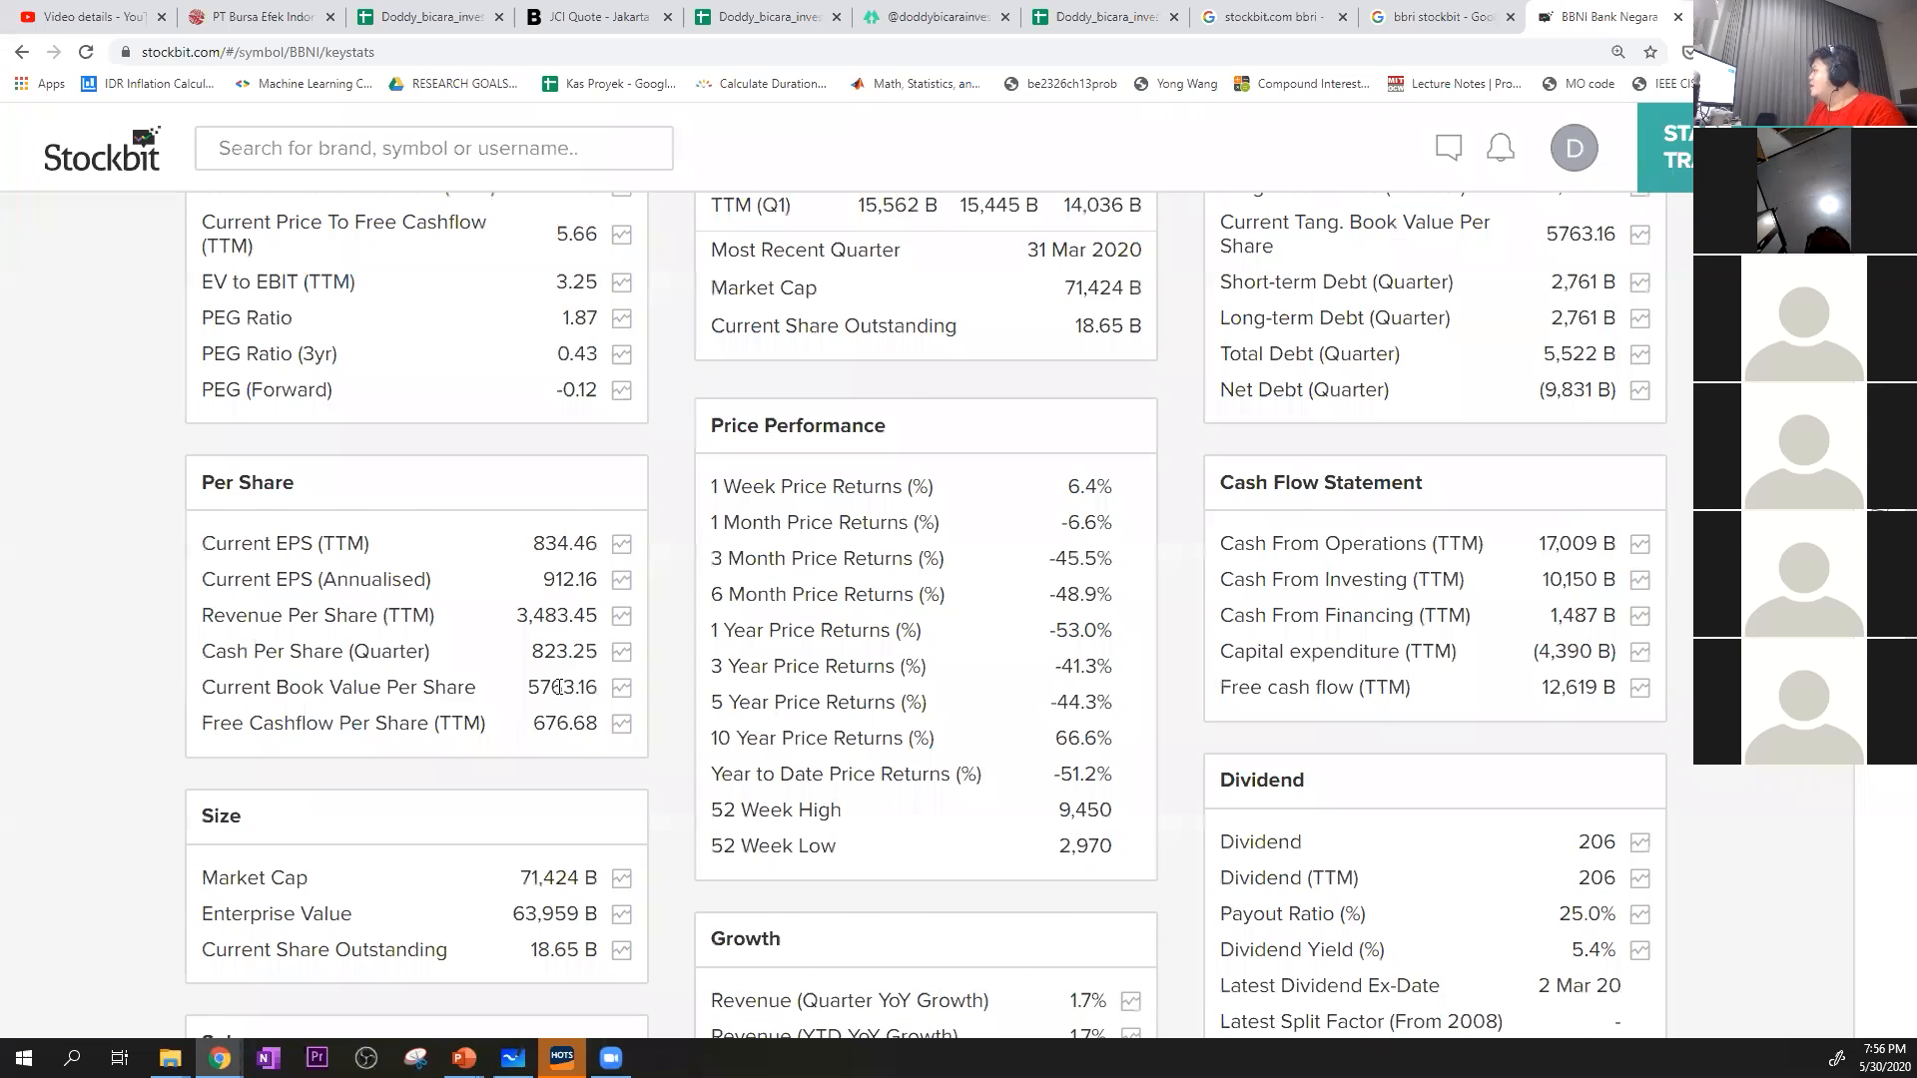
scroll(559, 687, "down", 1)
left_click_drag(534, 449, 597, 444)
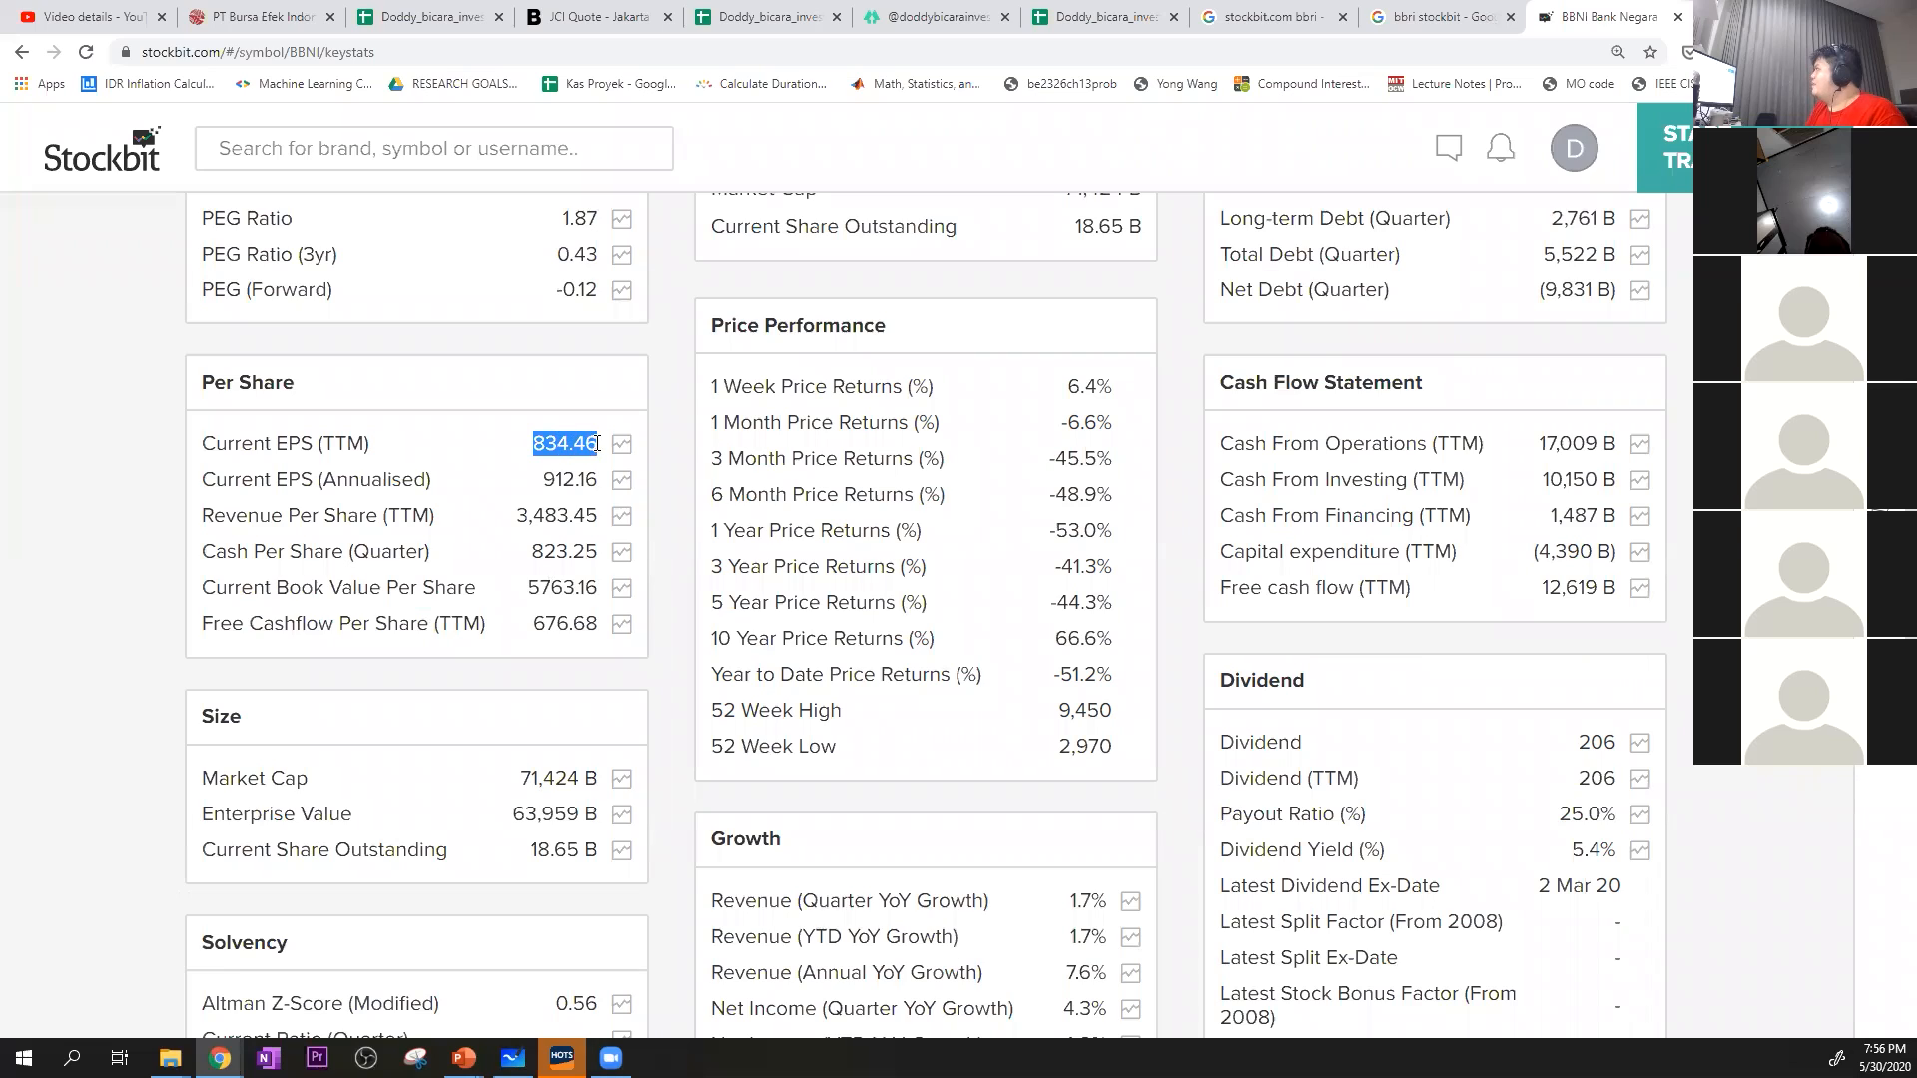
left_click(1126, 12)
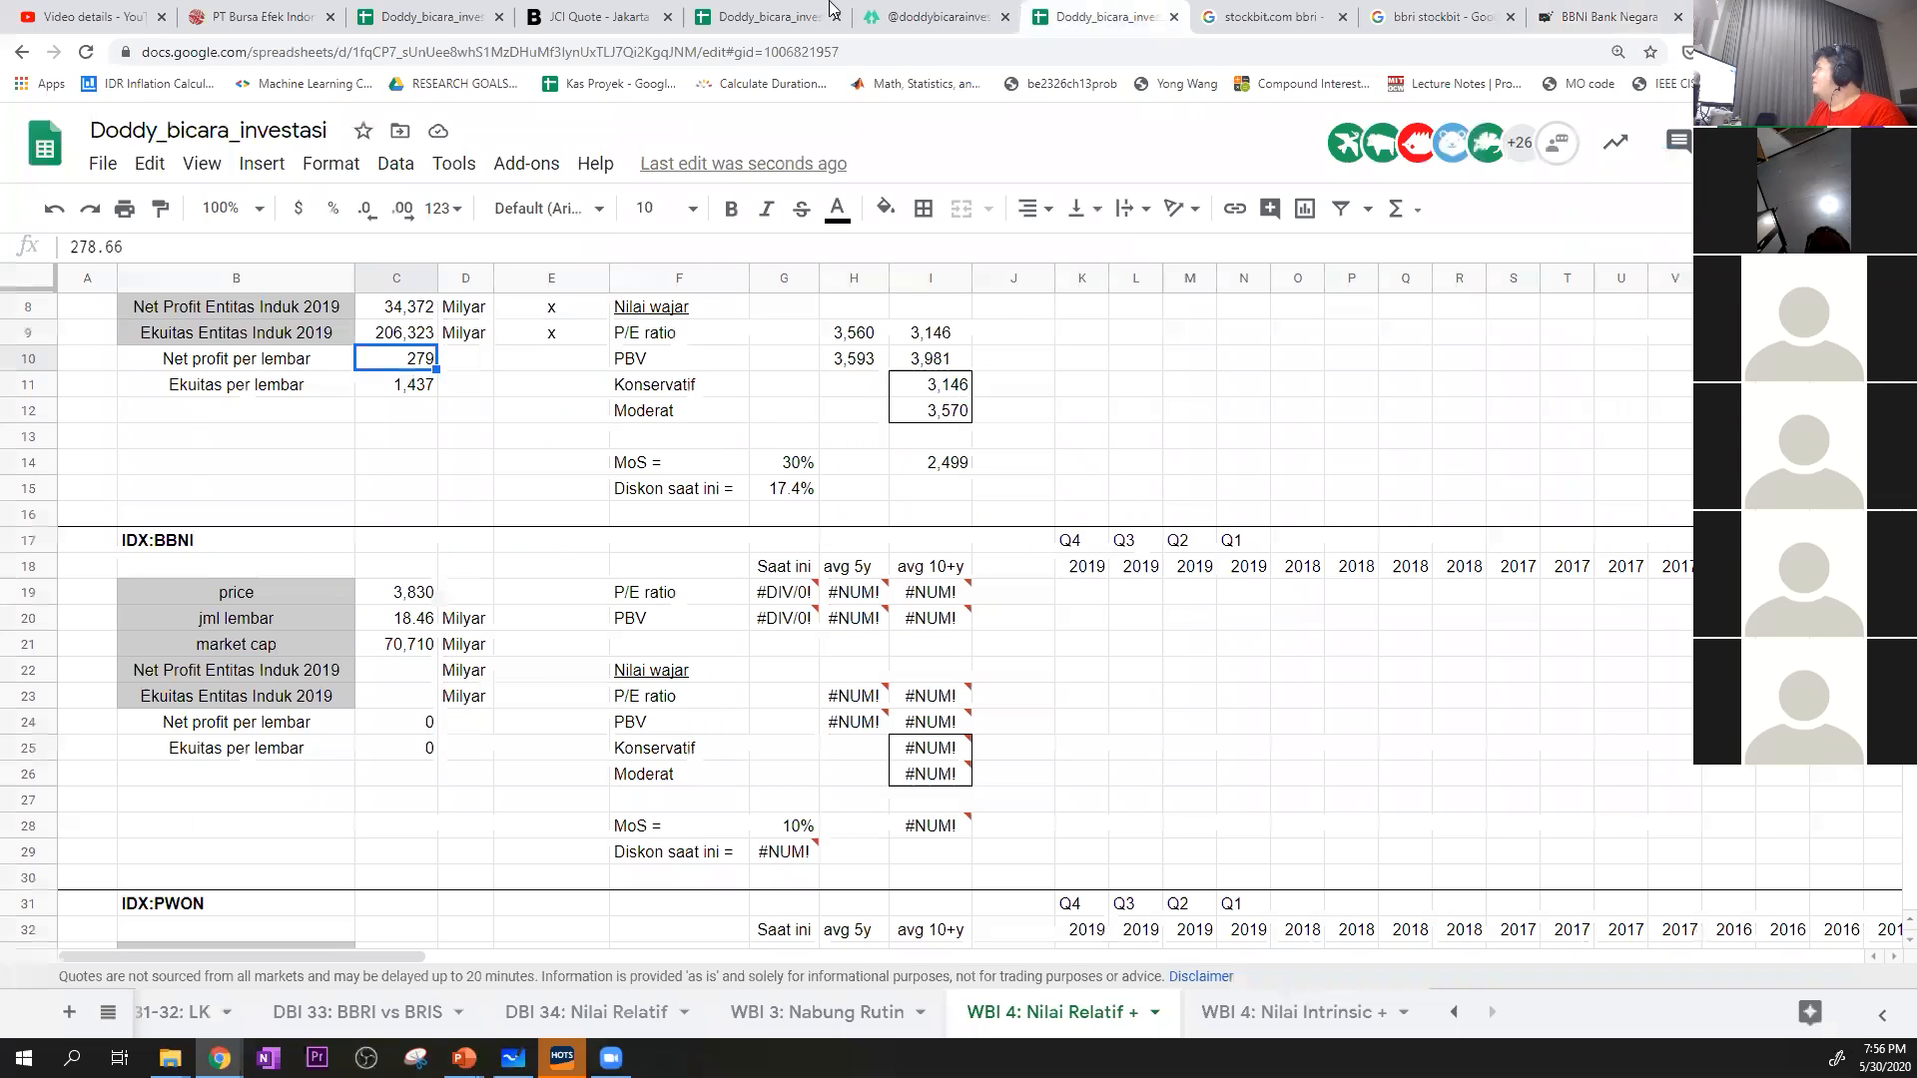
left_click(405, 725)
right_click(404, 725)
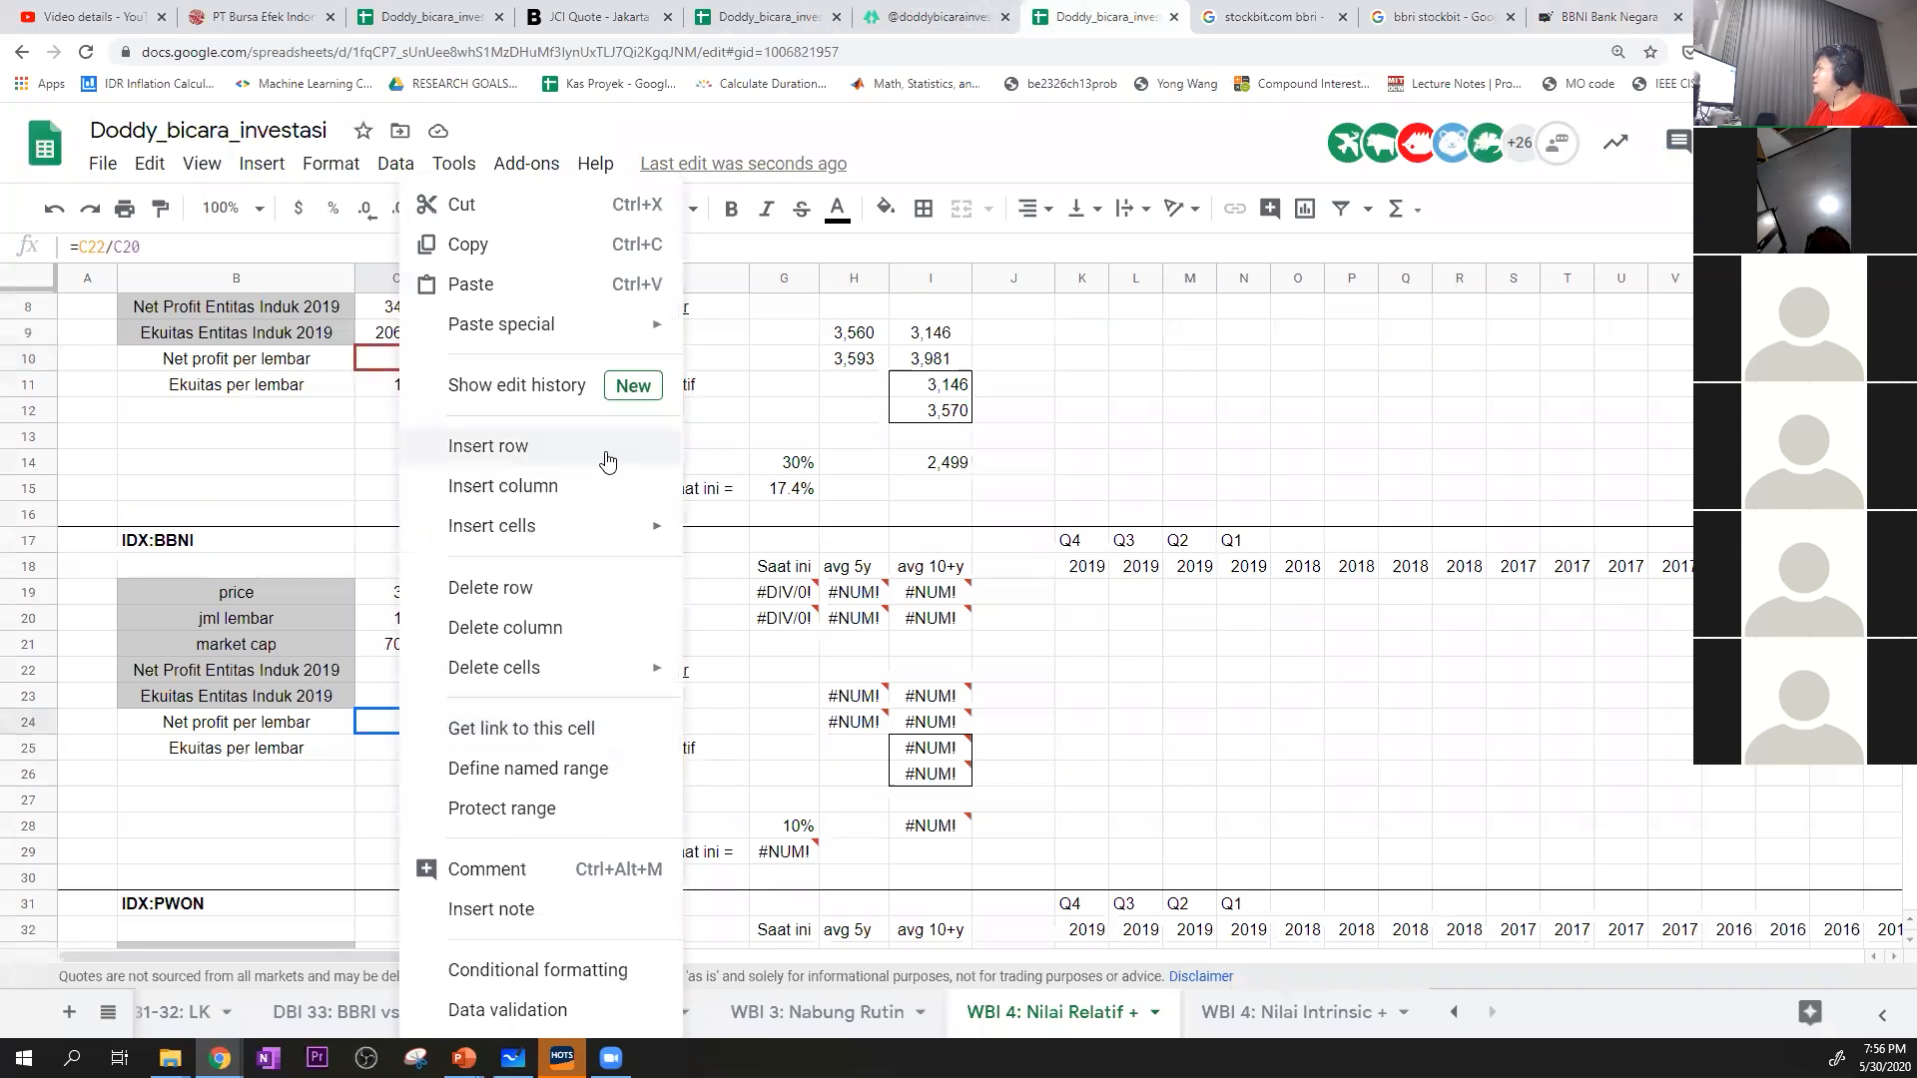
mouse_move(639, 325)
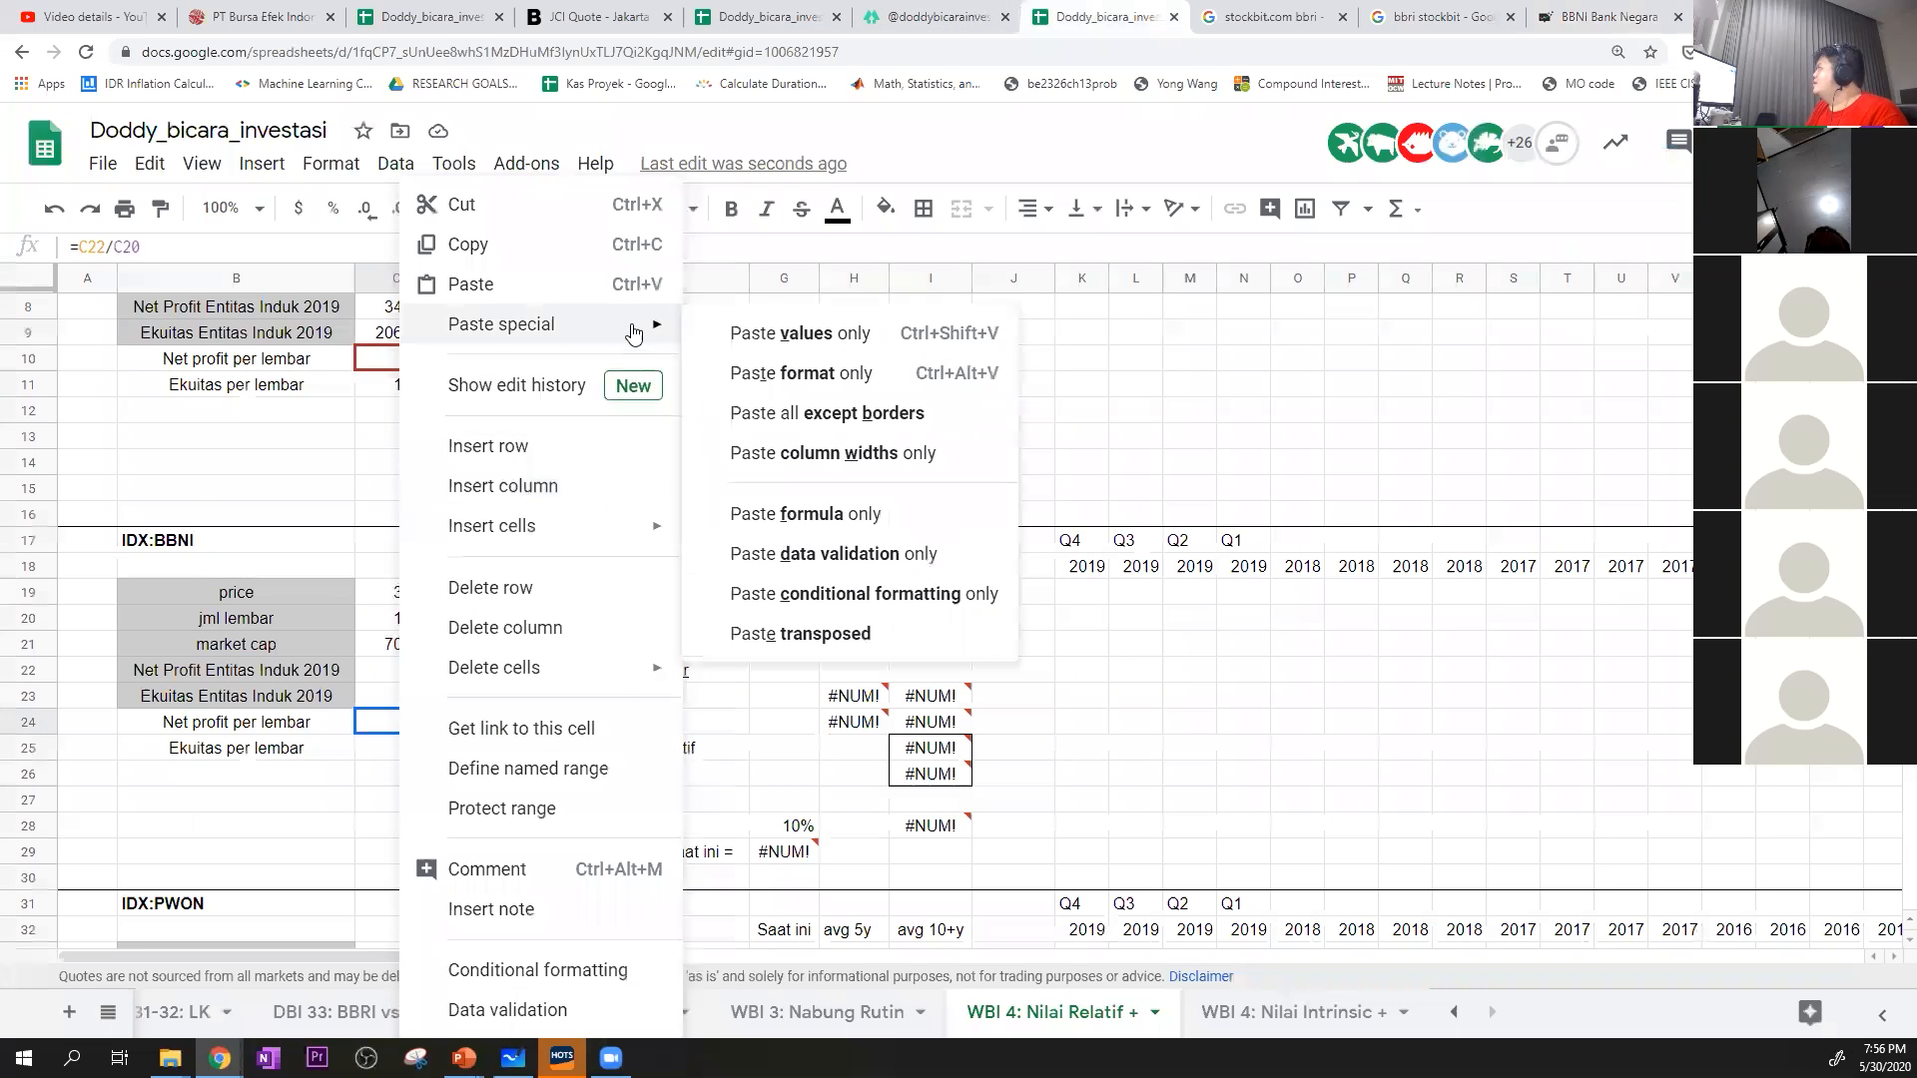
left_click(776, 334)
key("Down")
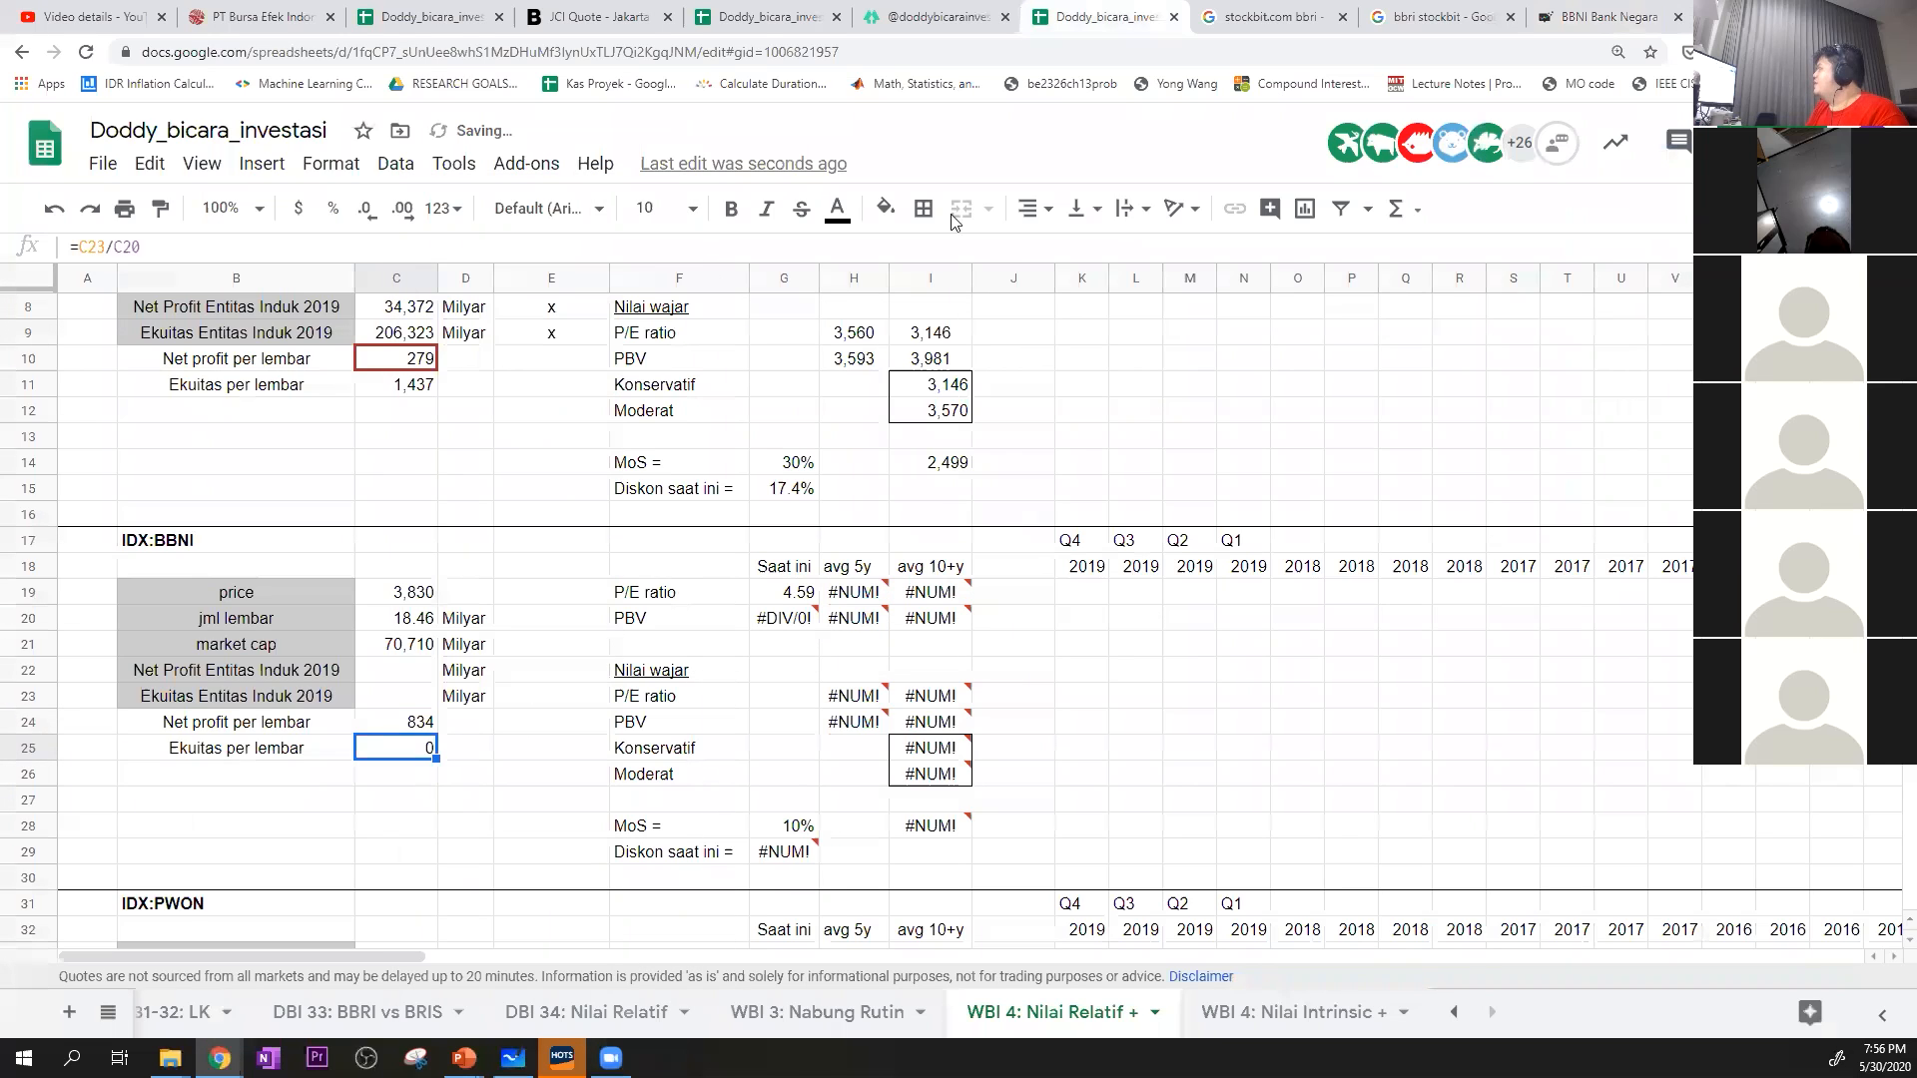
Copy BBNI's Current Book Value Per Share of 5763.16 from Stockbit and paste it as values only into Ekuitas per lembar, C25
left_click(1628, 10)
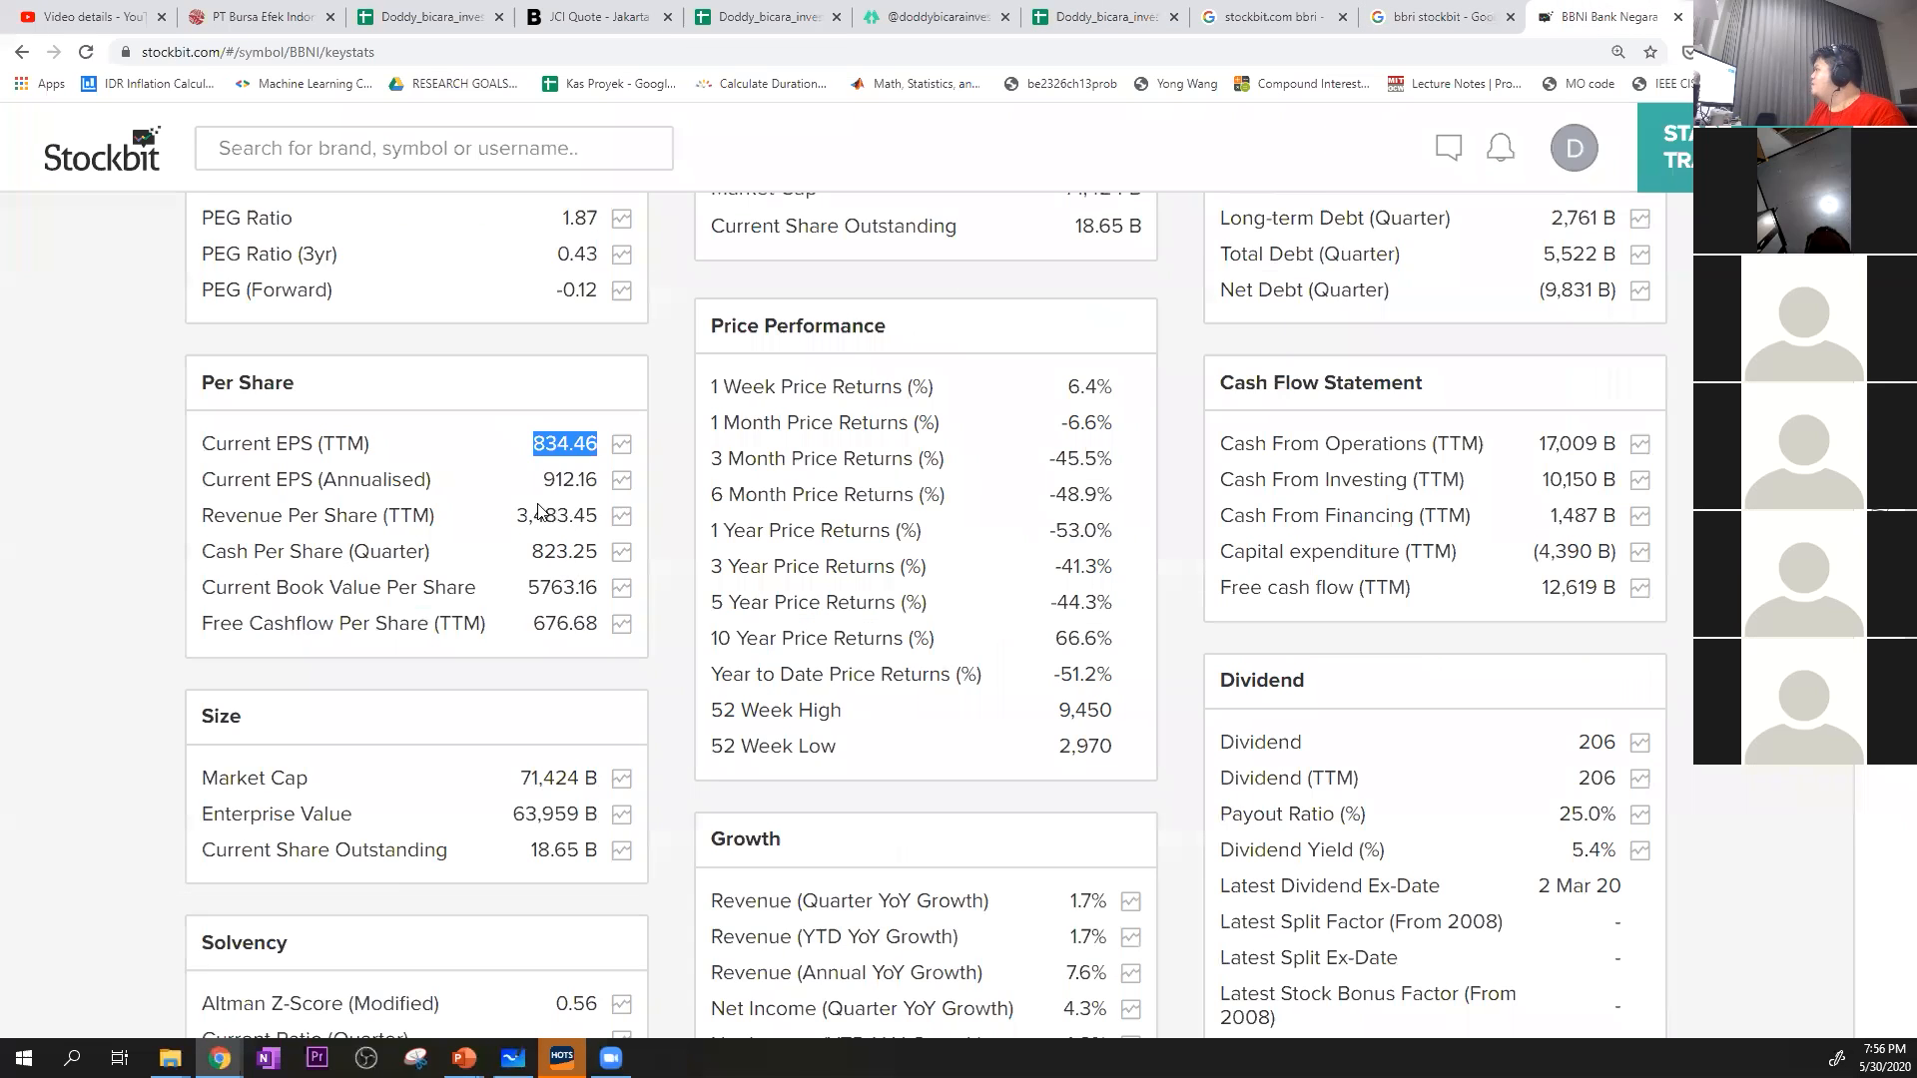
left_click_drag(525, 588, 597, 591)
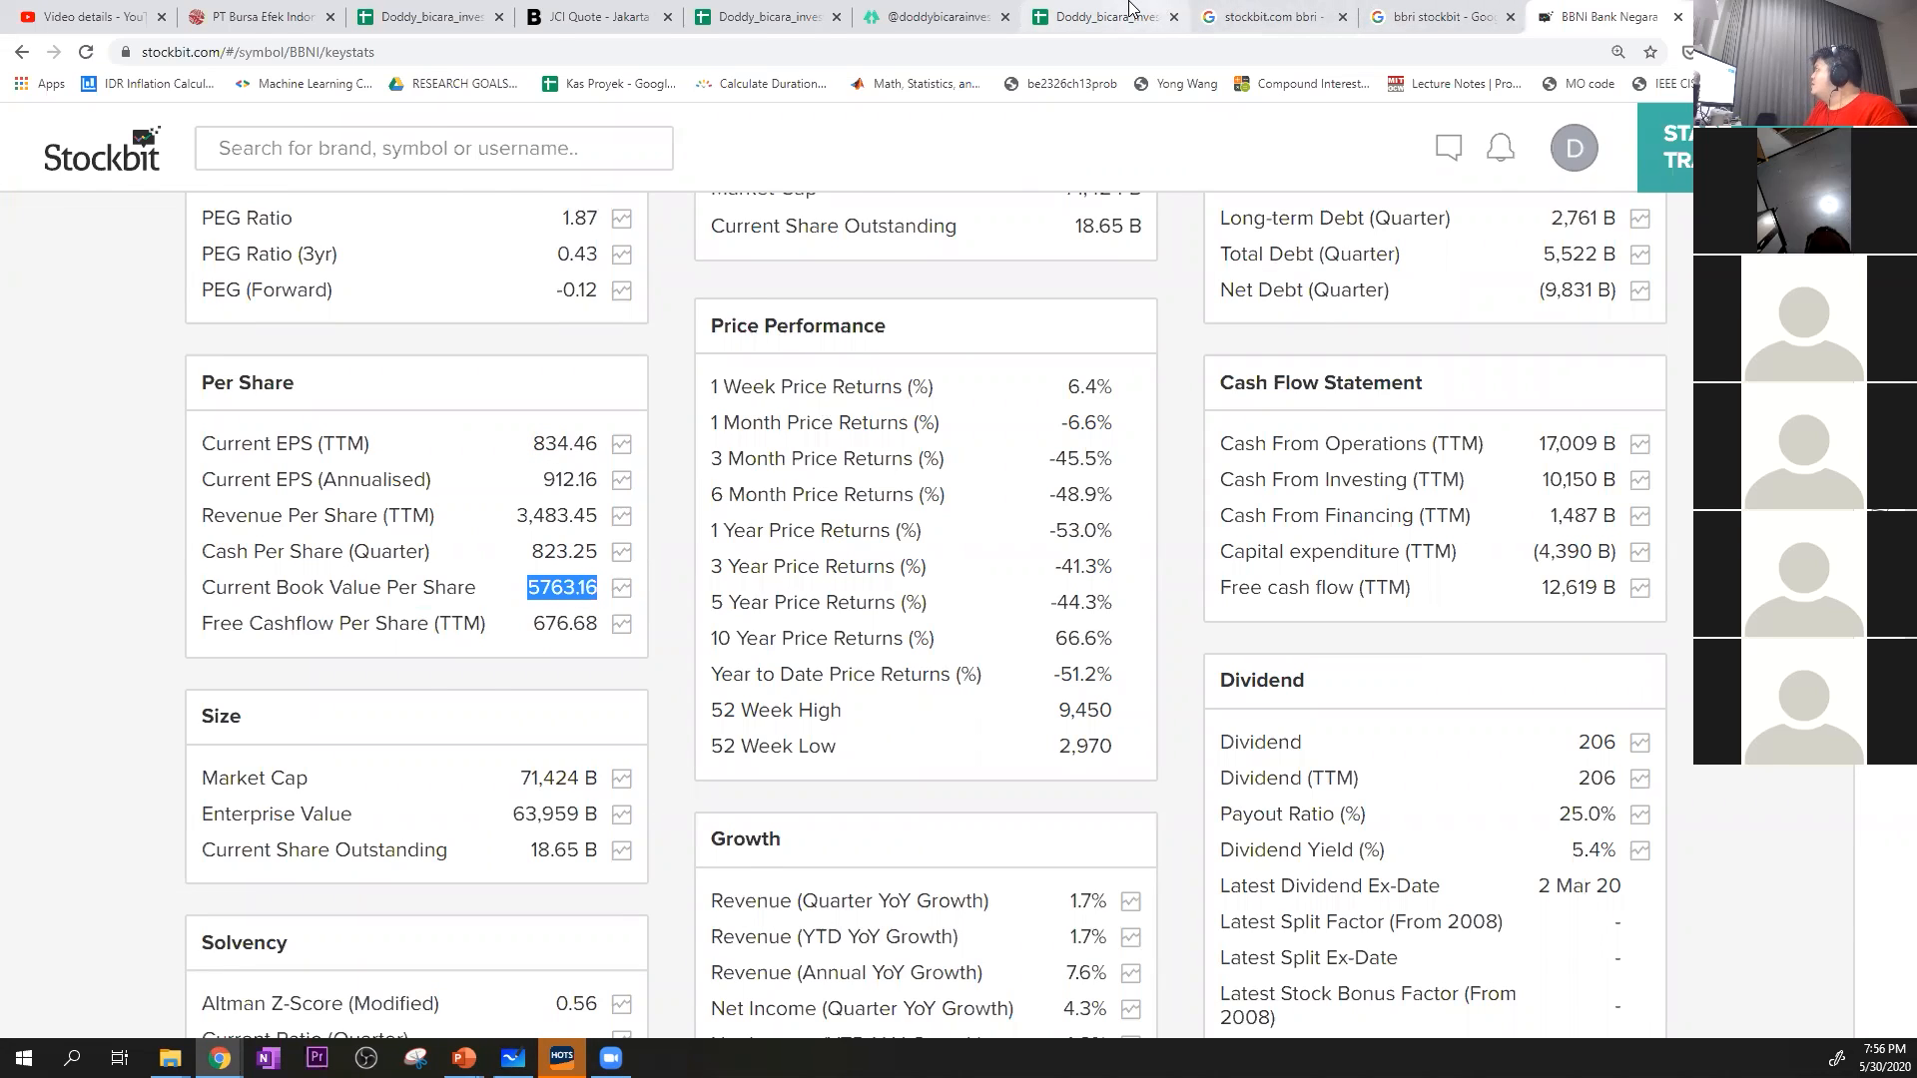
left_click(1099, 16)
right_click(404, 756)
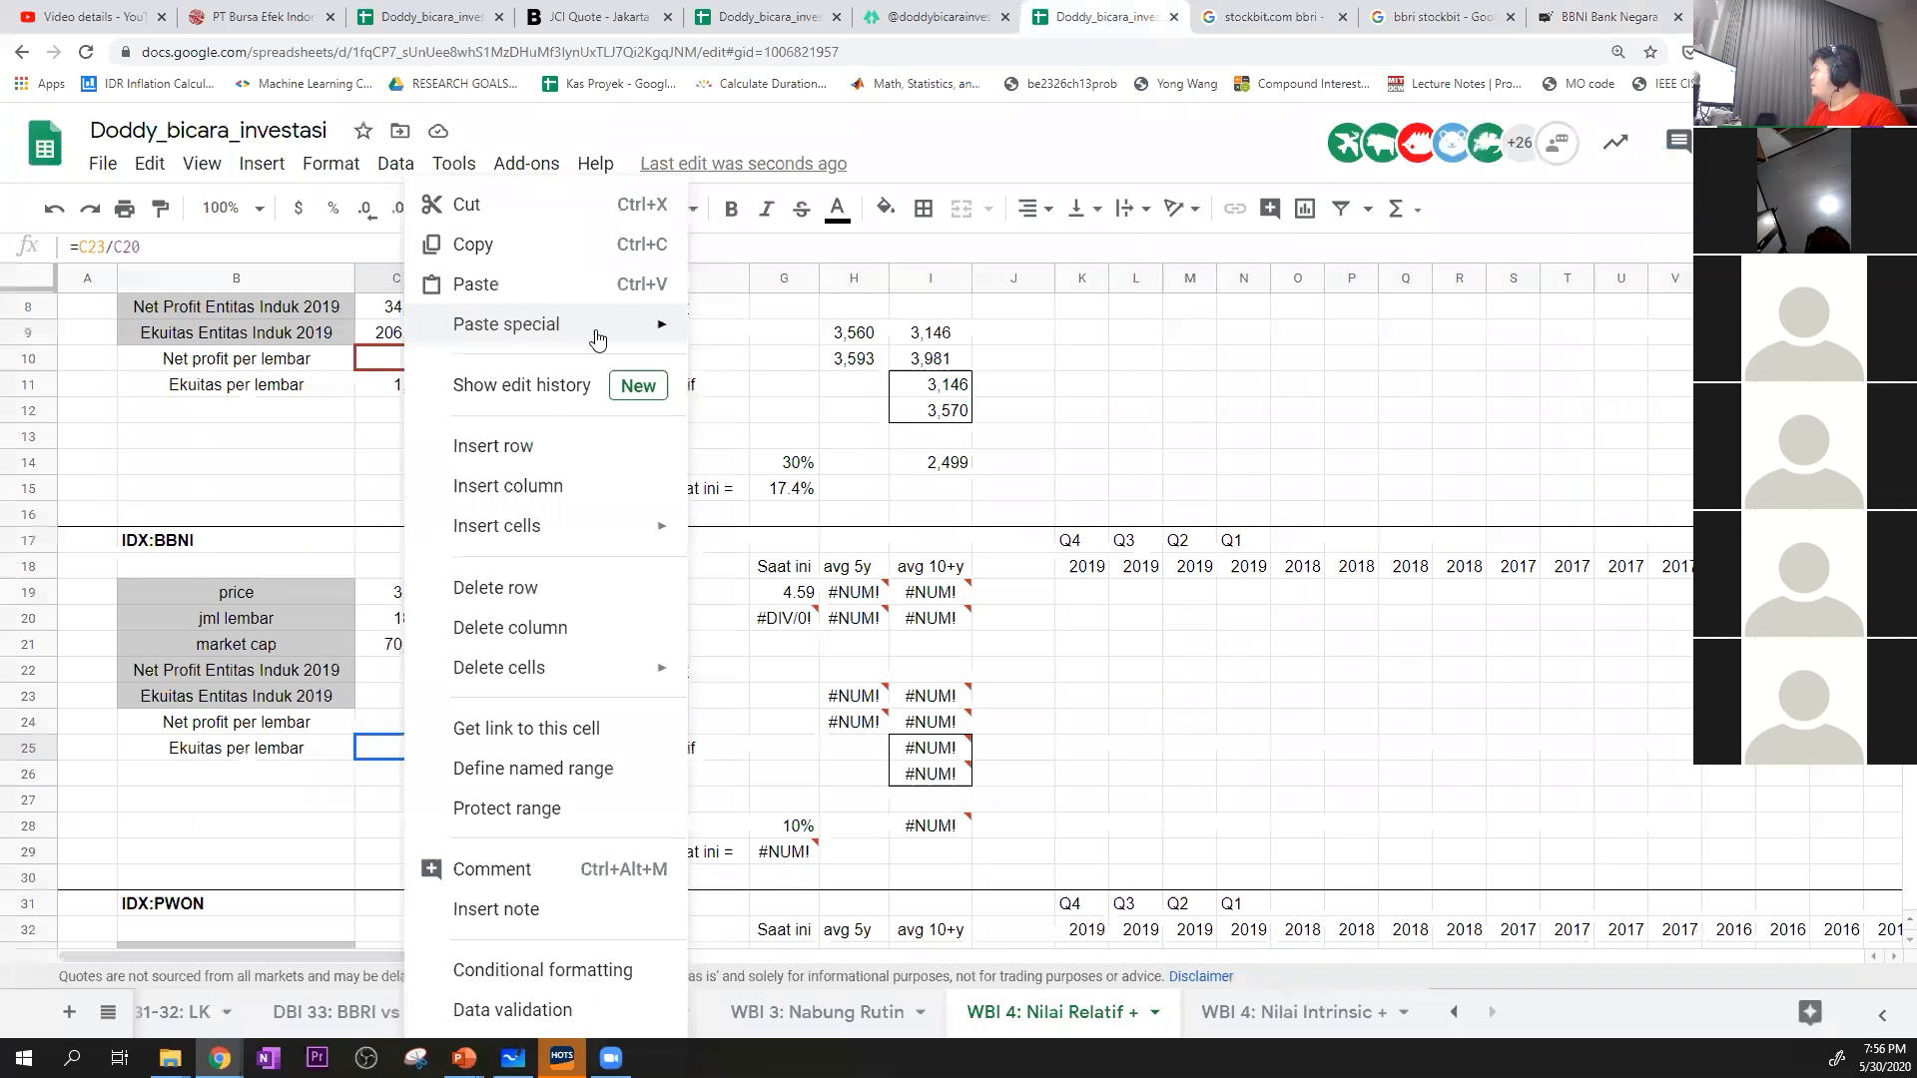
mouse_move(593, 331)
left_click(849, 334)
left_click(1170, 729)
left_click(867, 671)
scroll(929, 689, "up", 1)
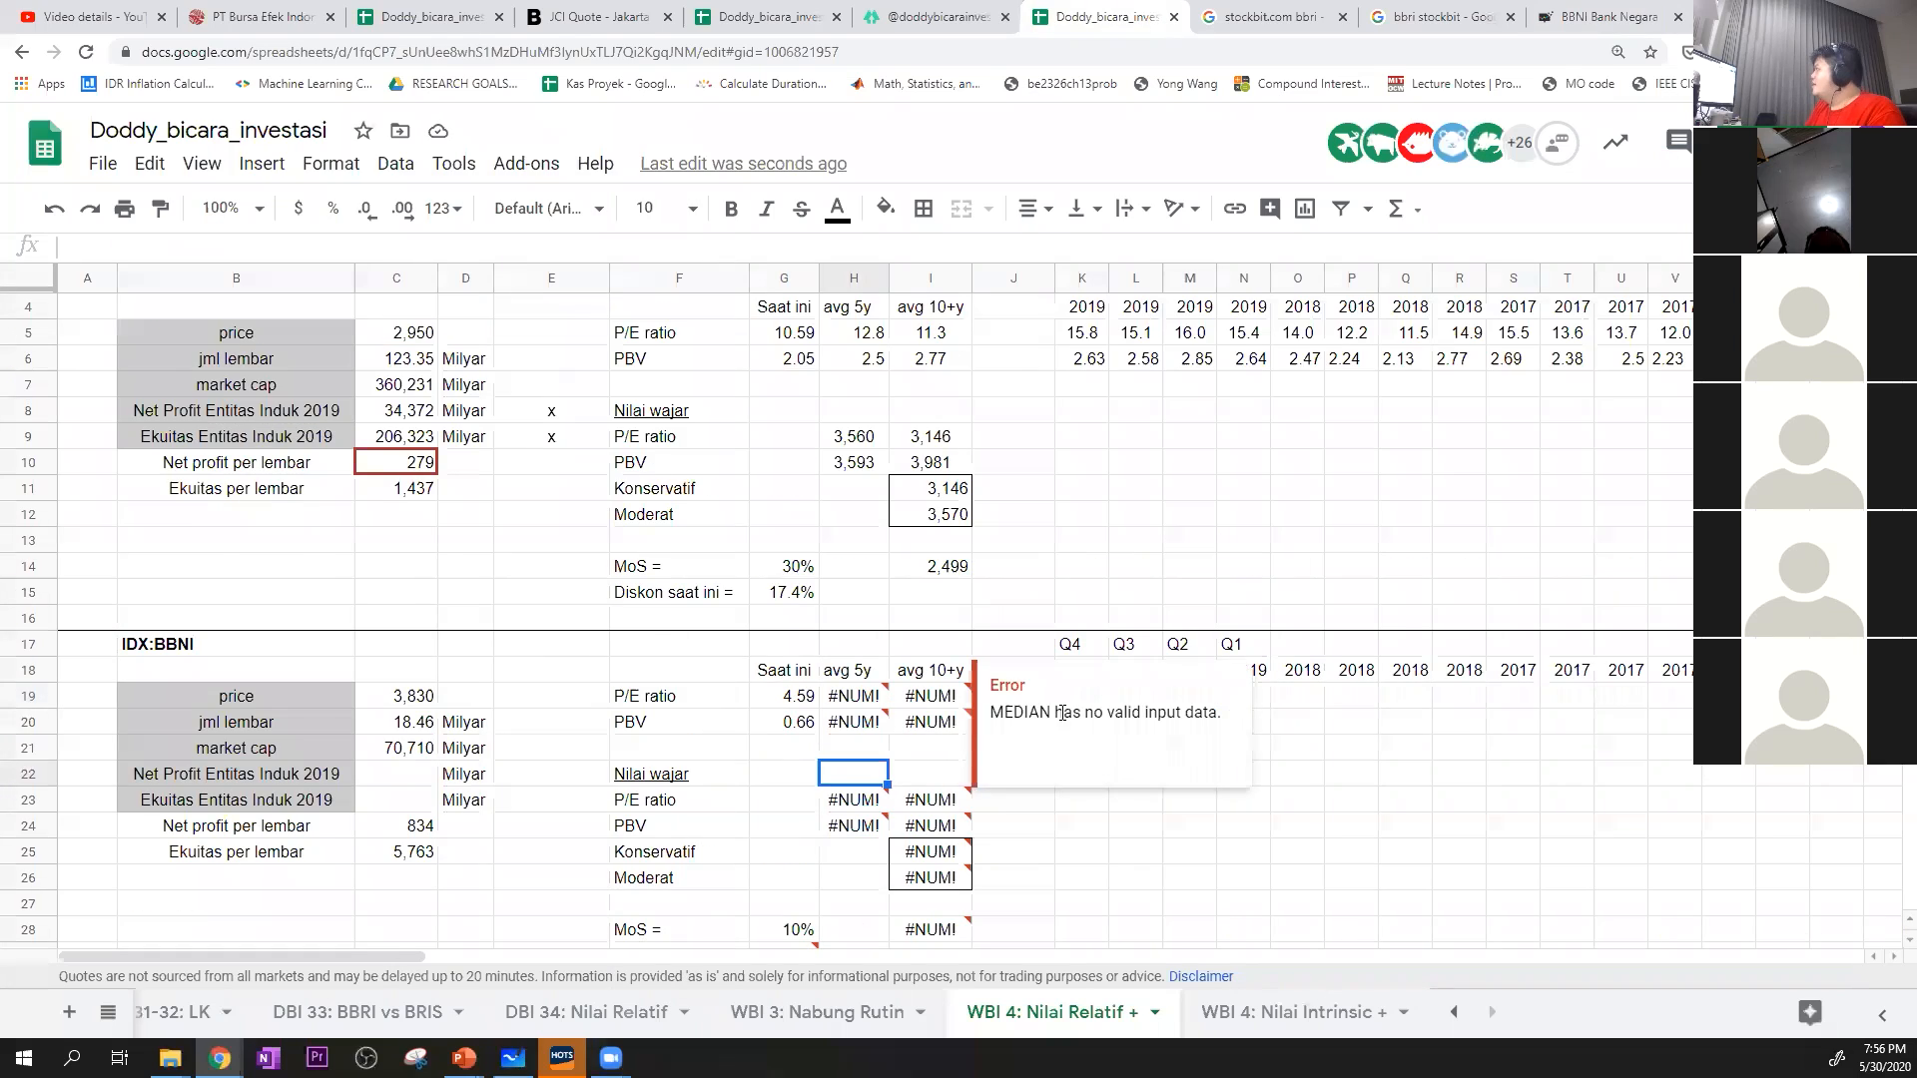
left_click(620, 732)
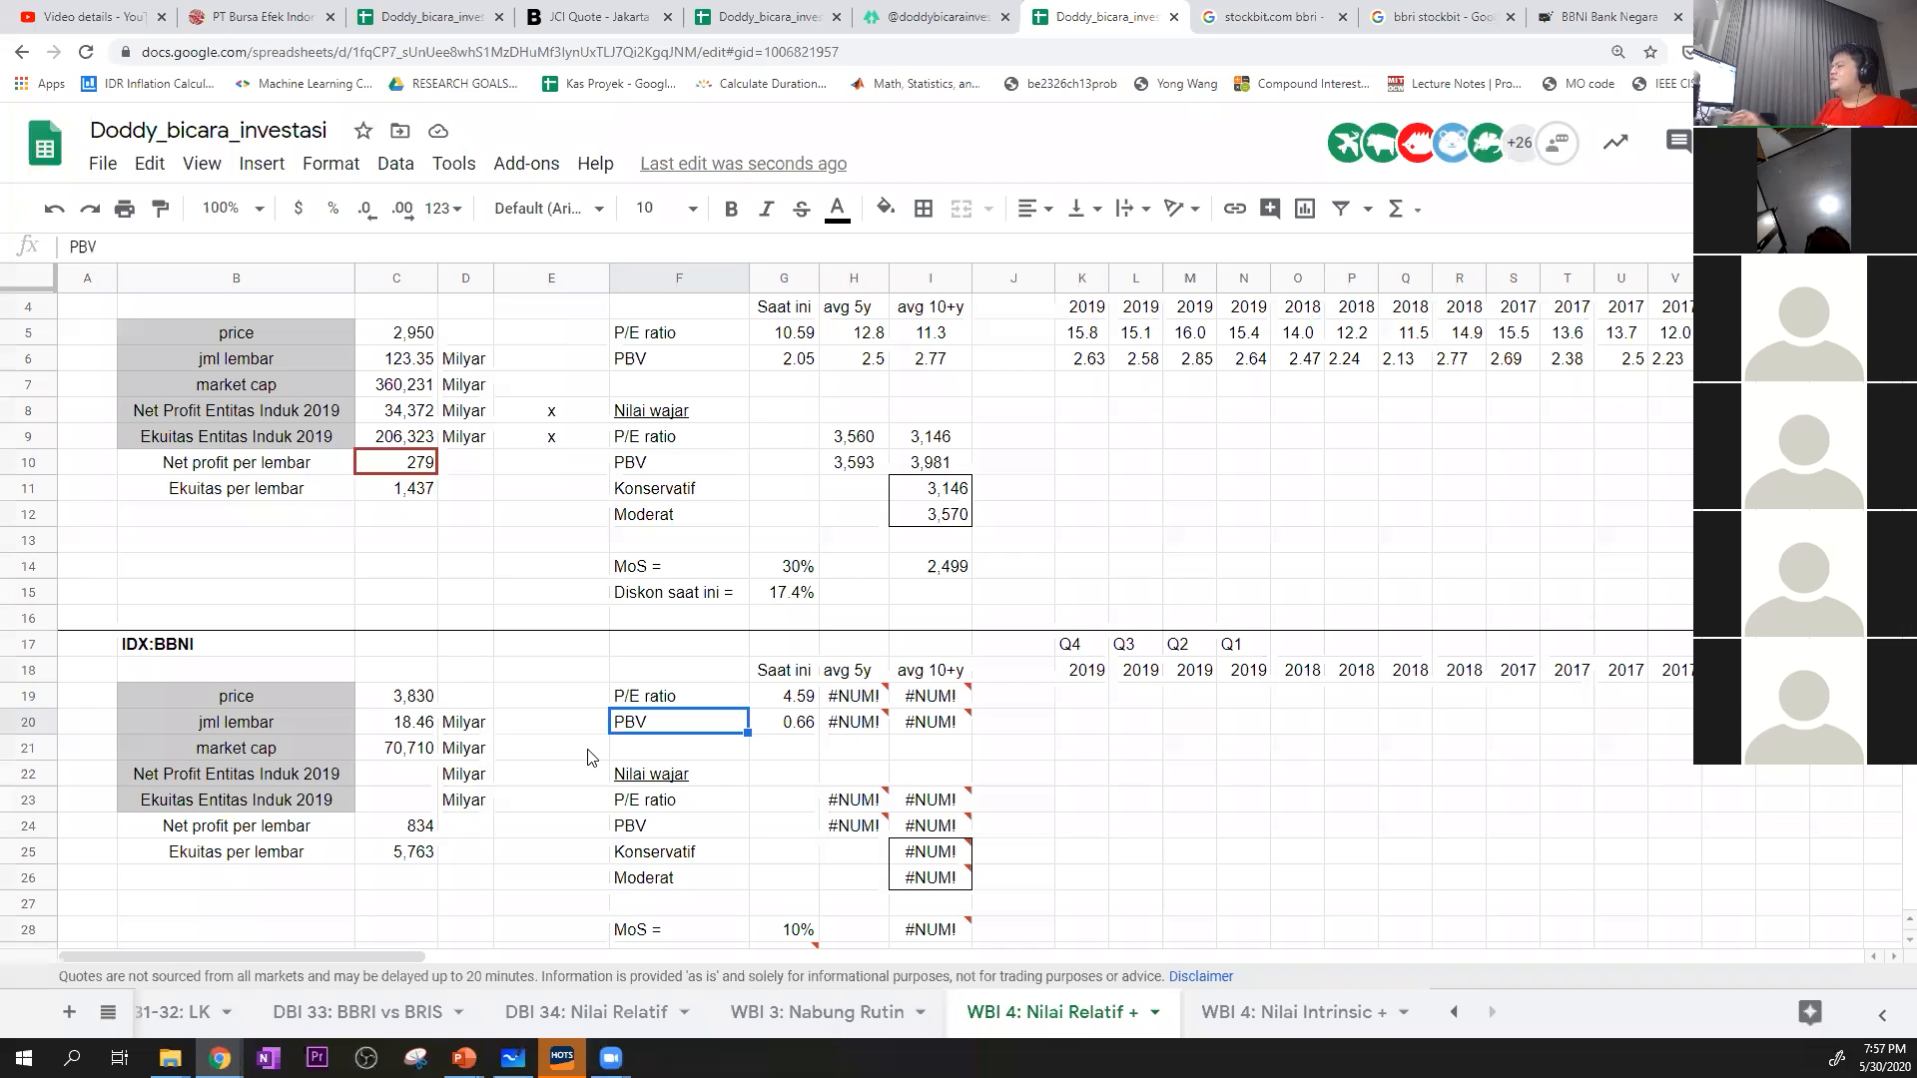
Switch to Stockbit and open BBNI's Financials with the annual income statement and its key ratios
left_click(412, 781)
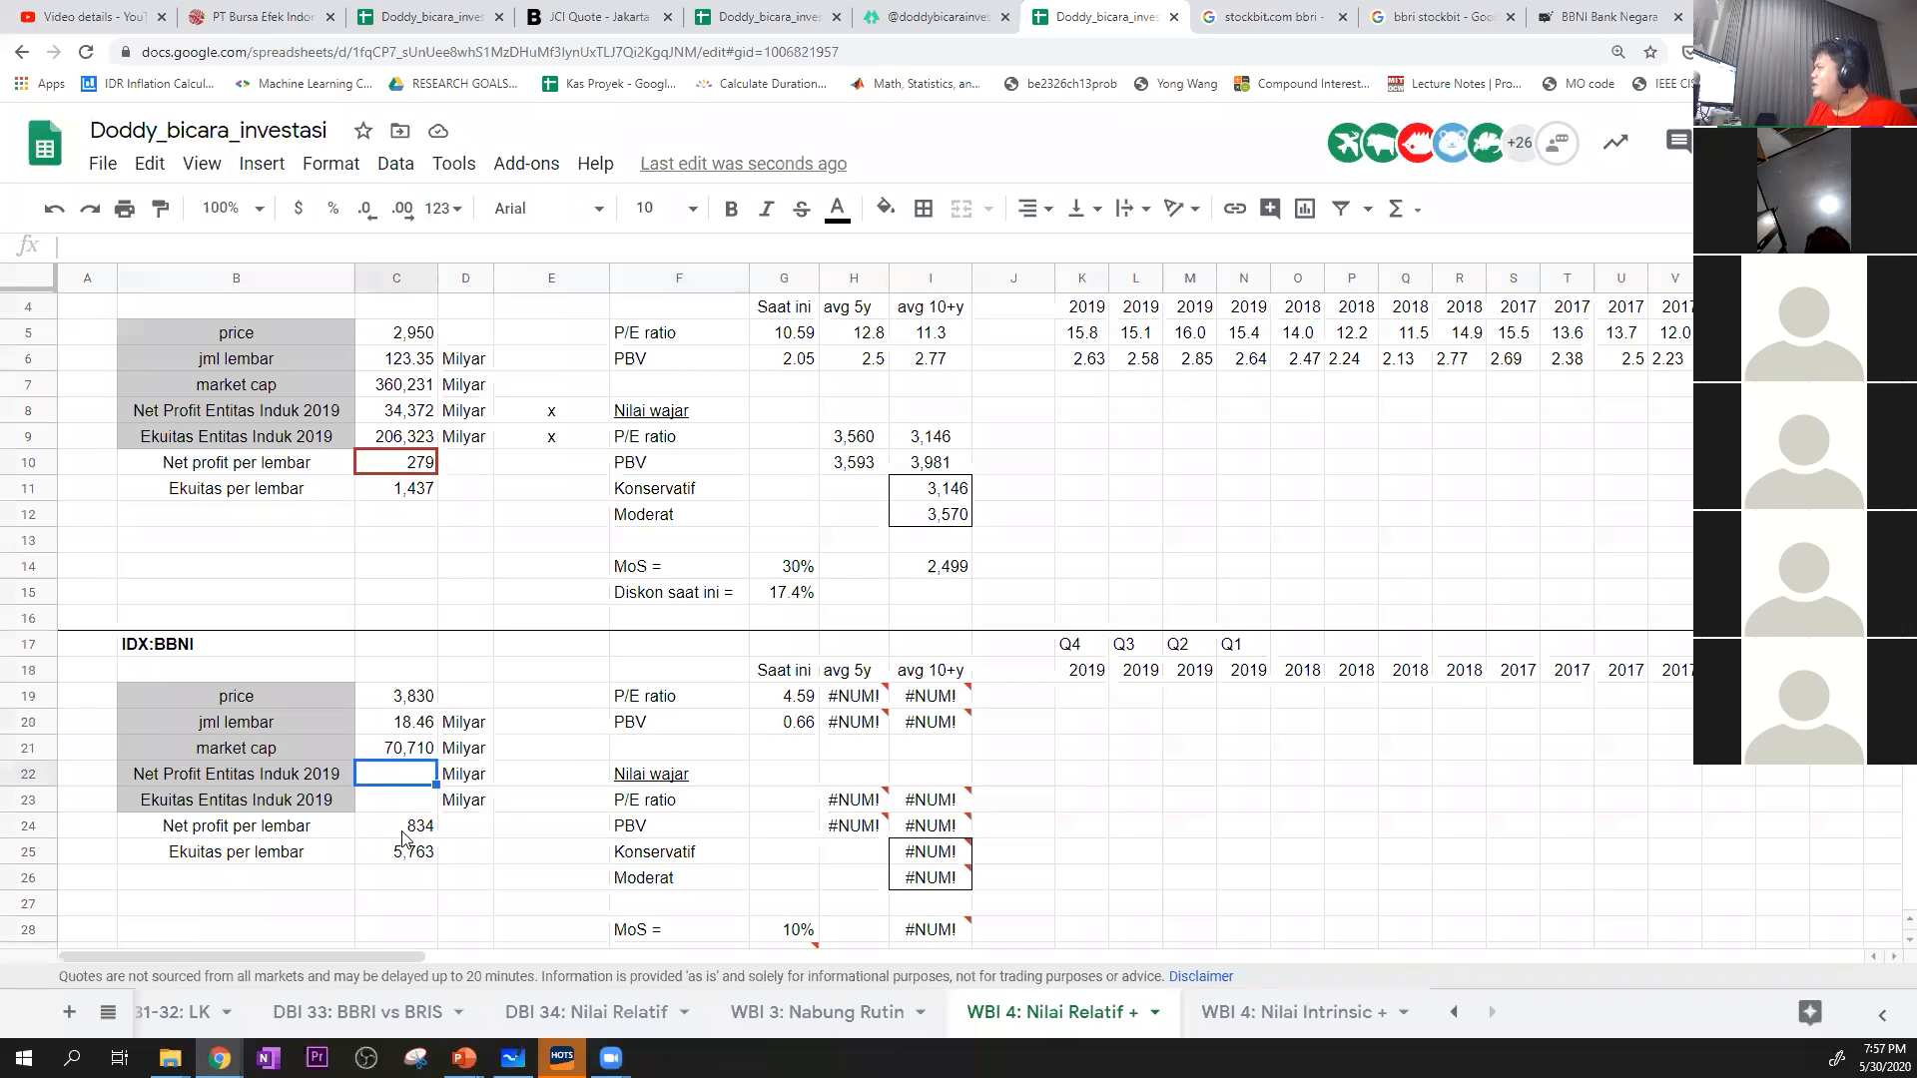
left_click_drag(412, 827, 413, 855)
left_click(1081, 711)
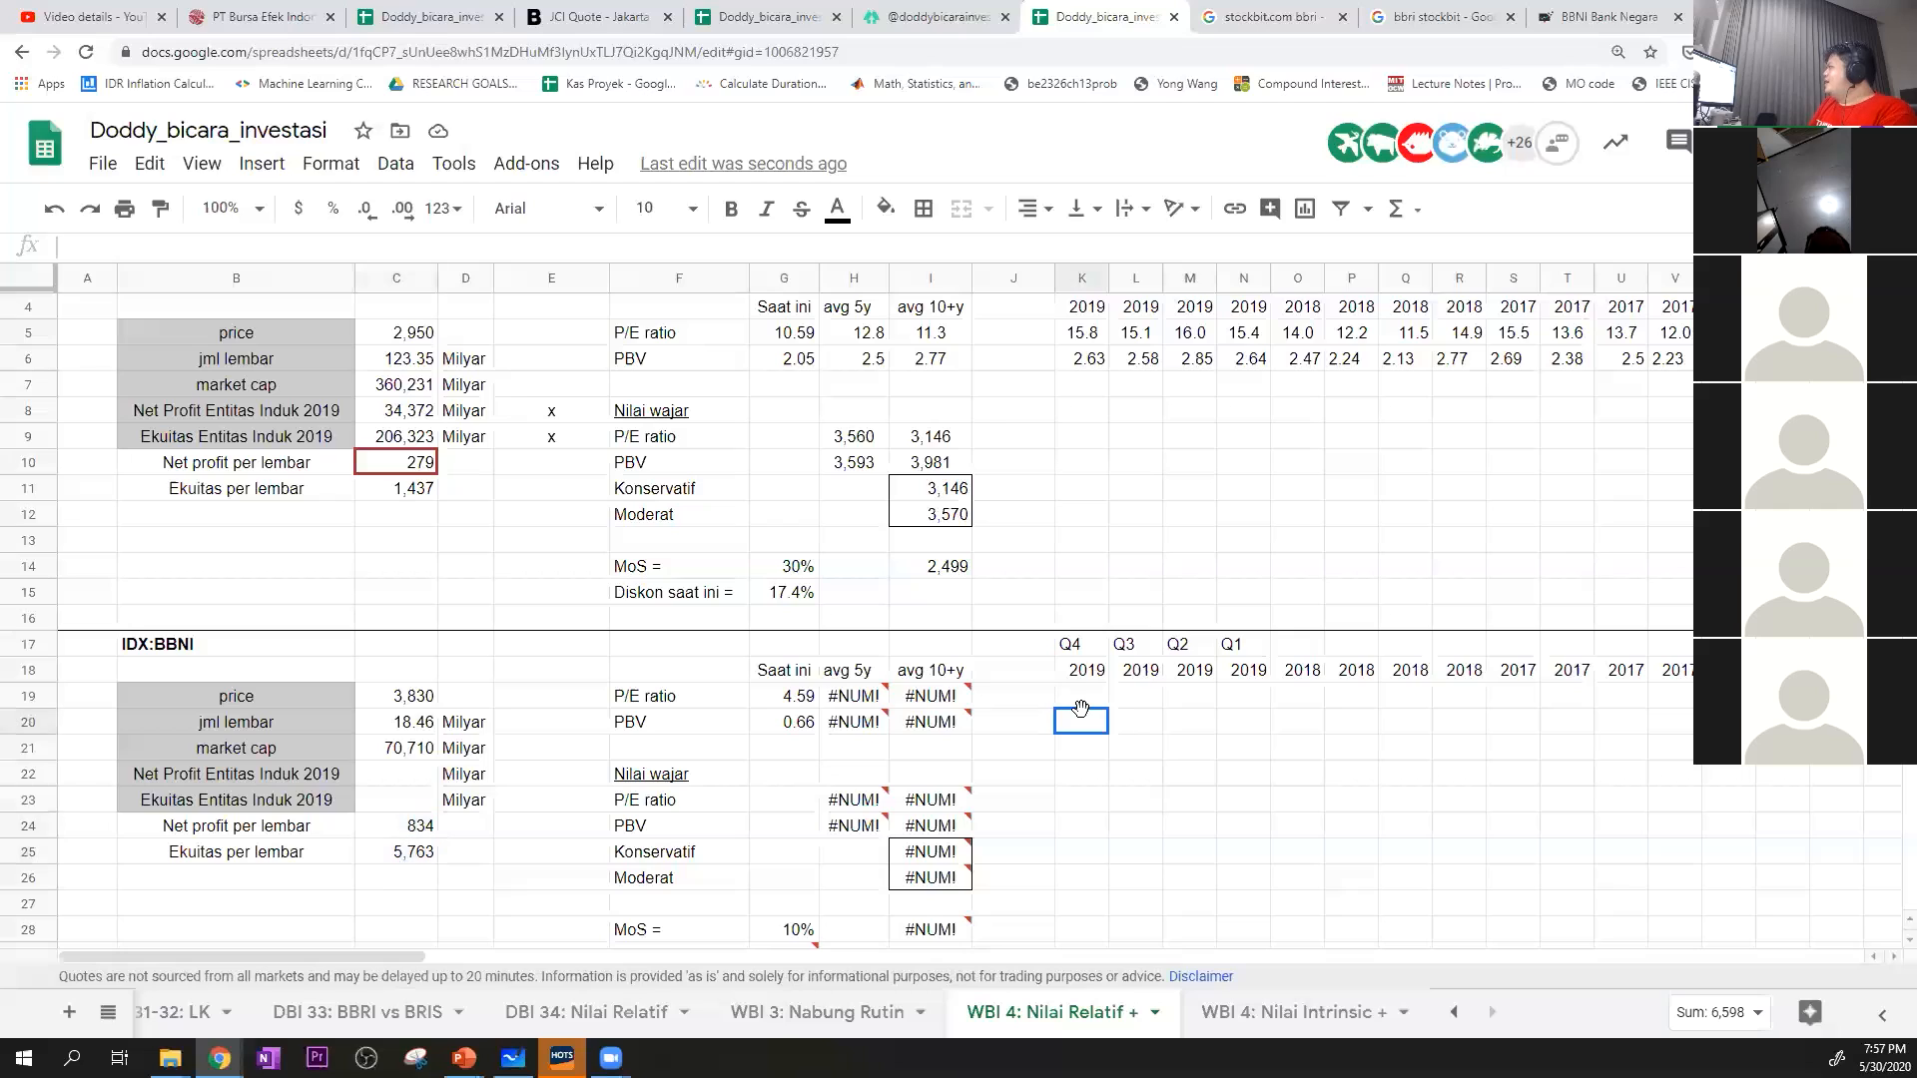
key("Up")
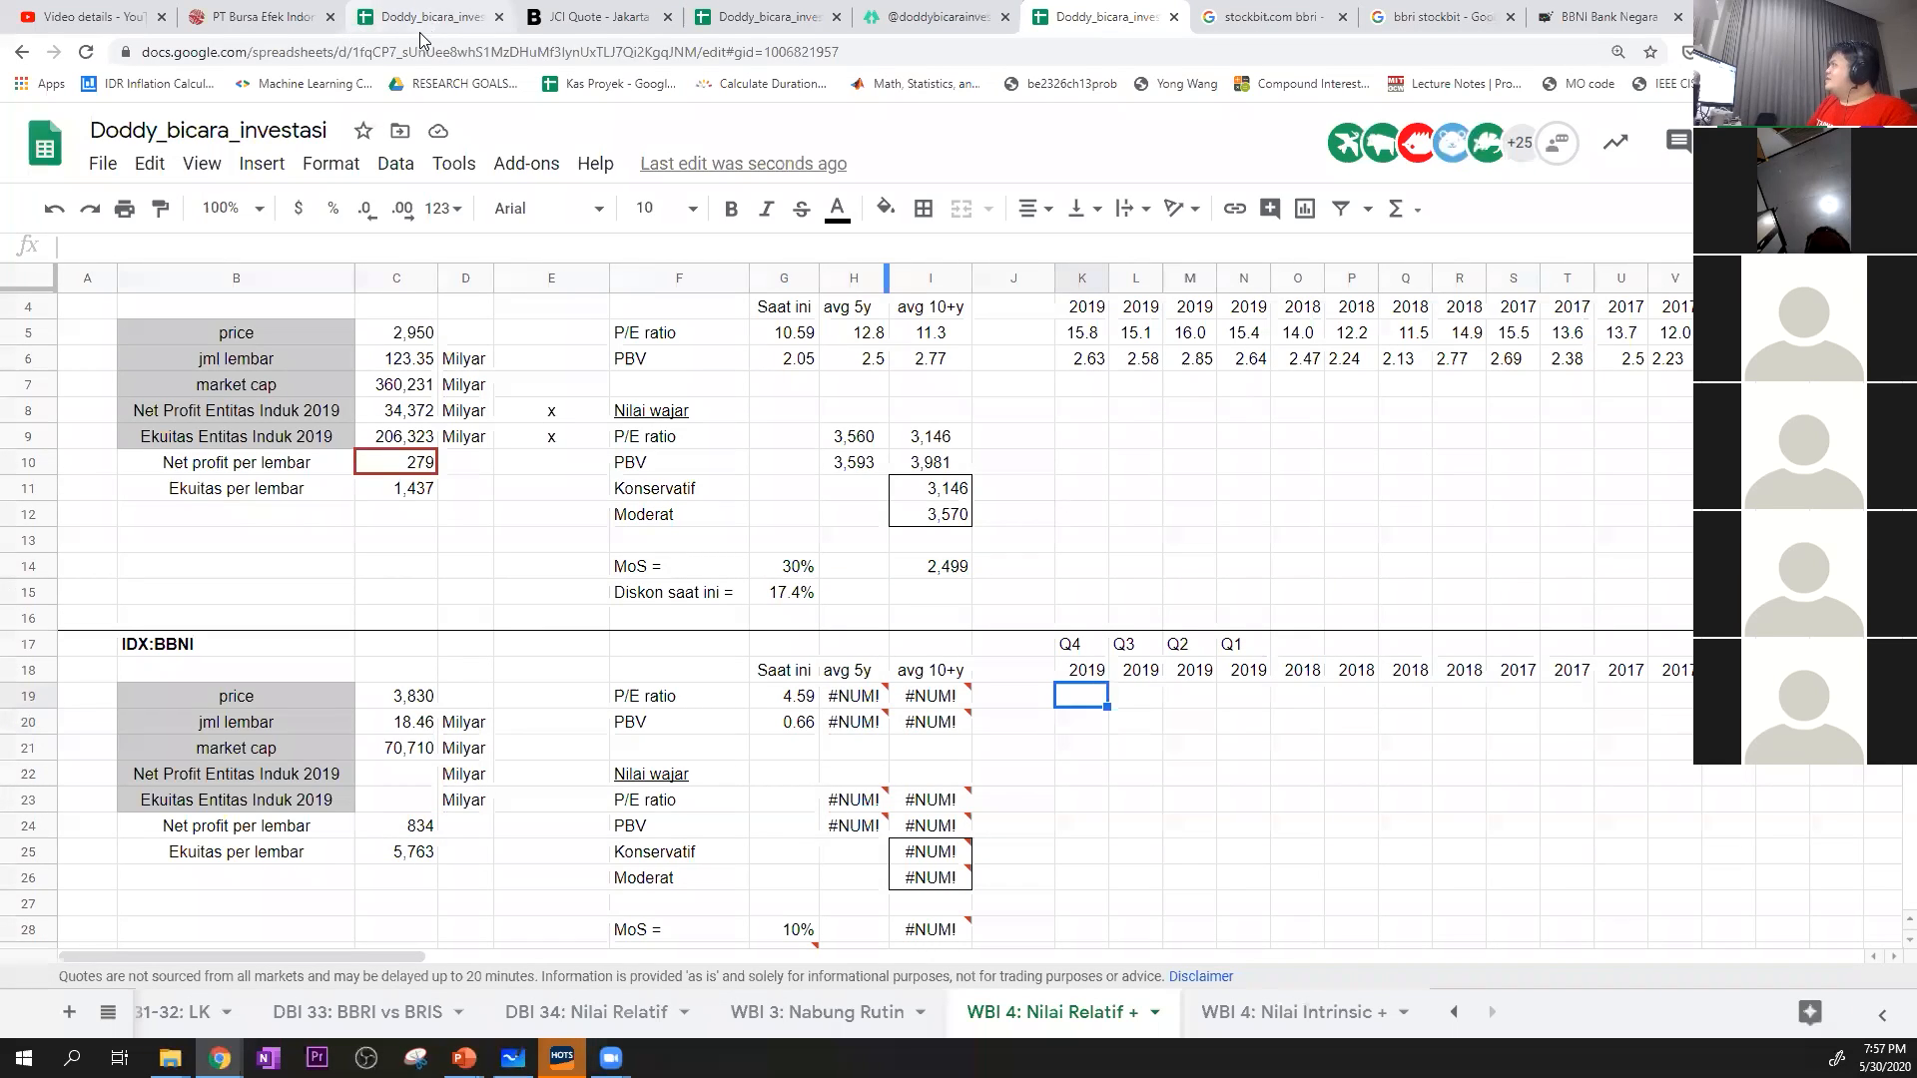
left_click(1608, 17)
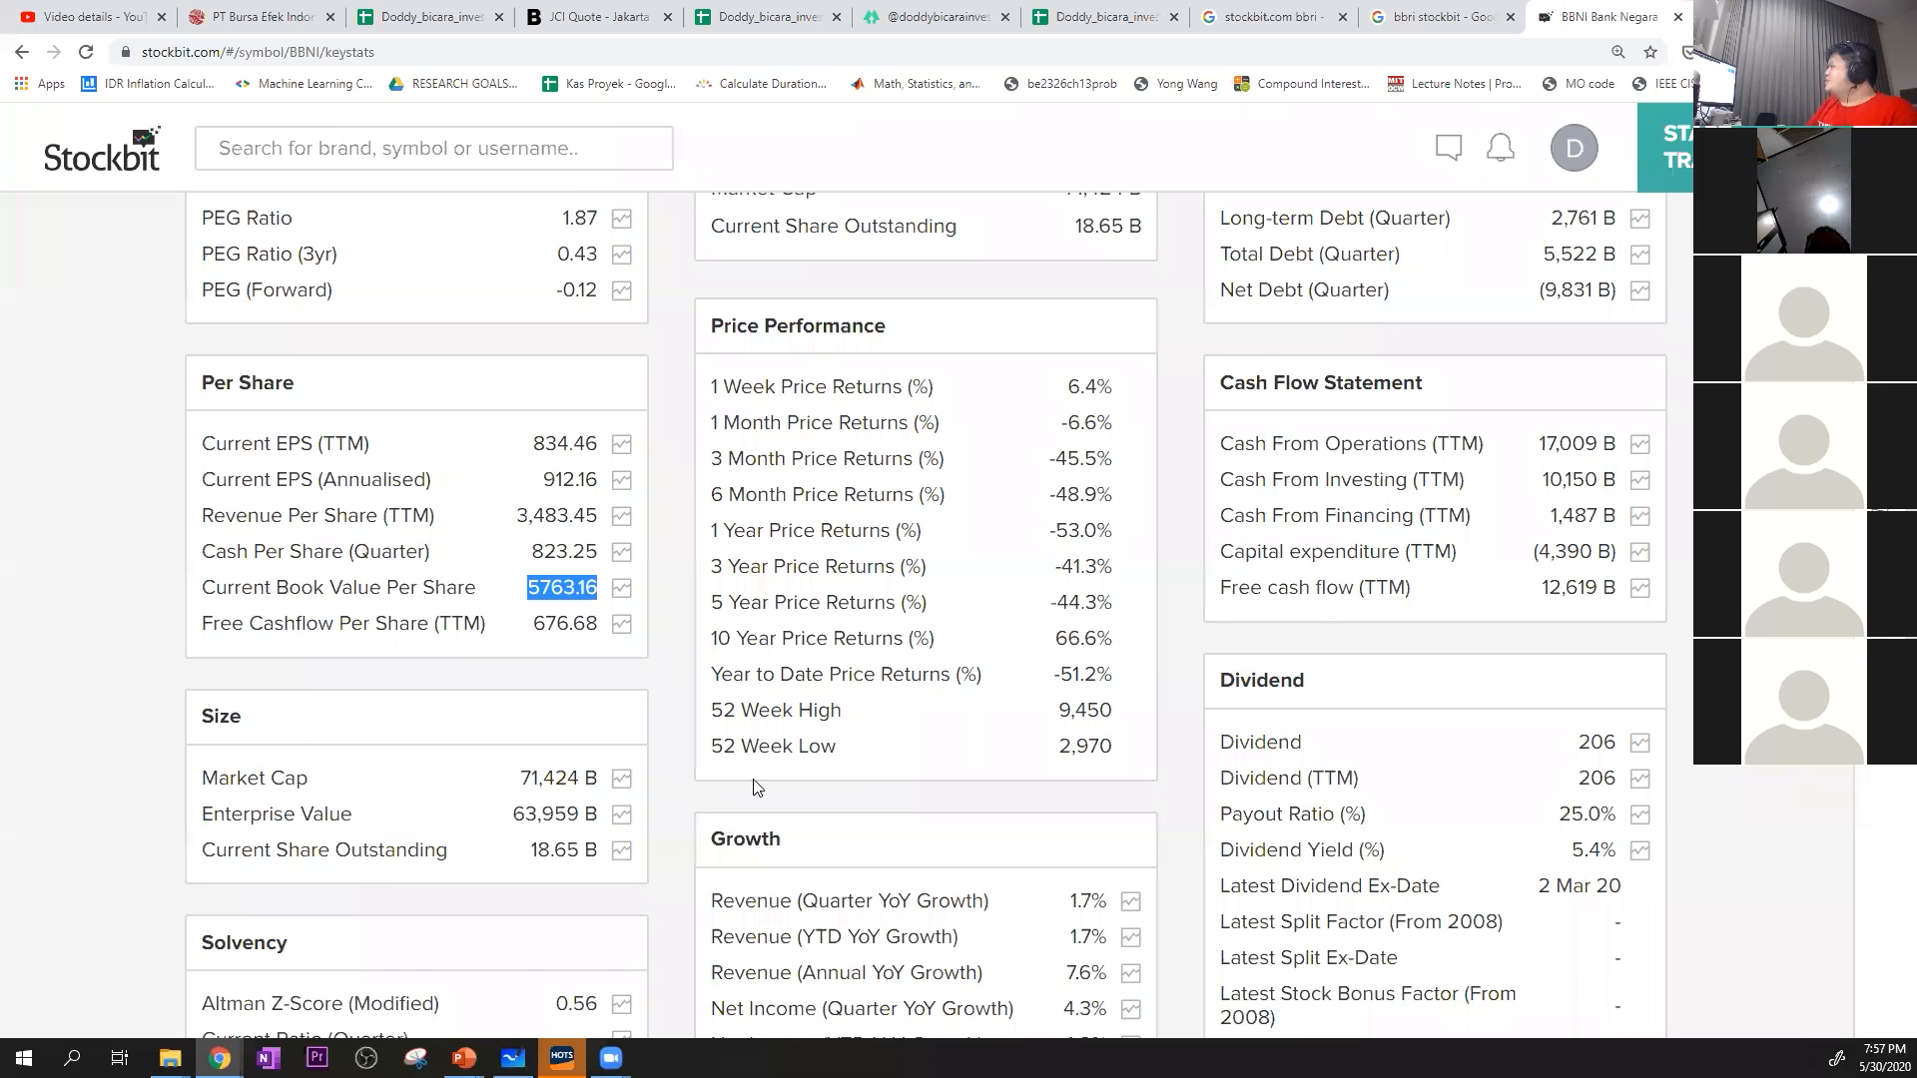
scroll(739, 509, "up", 9)
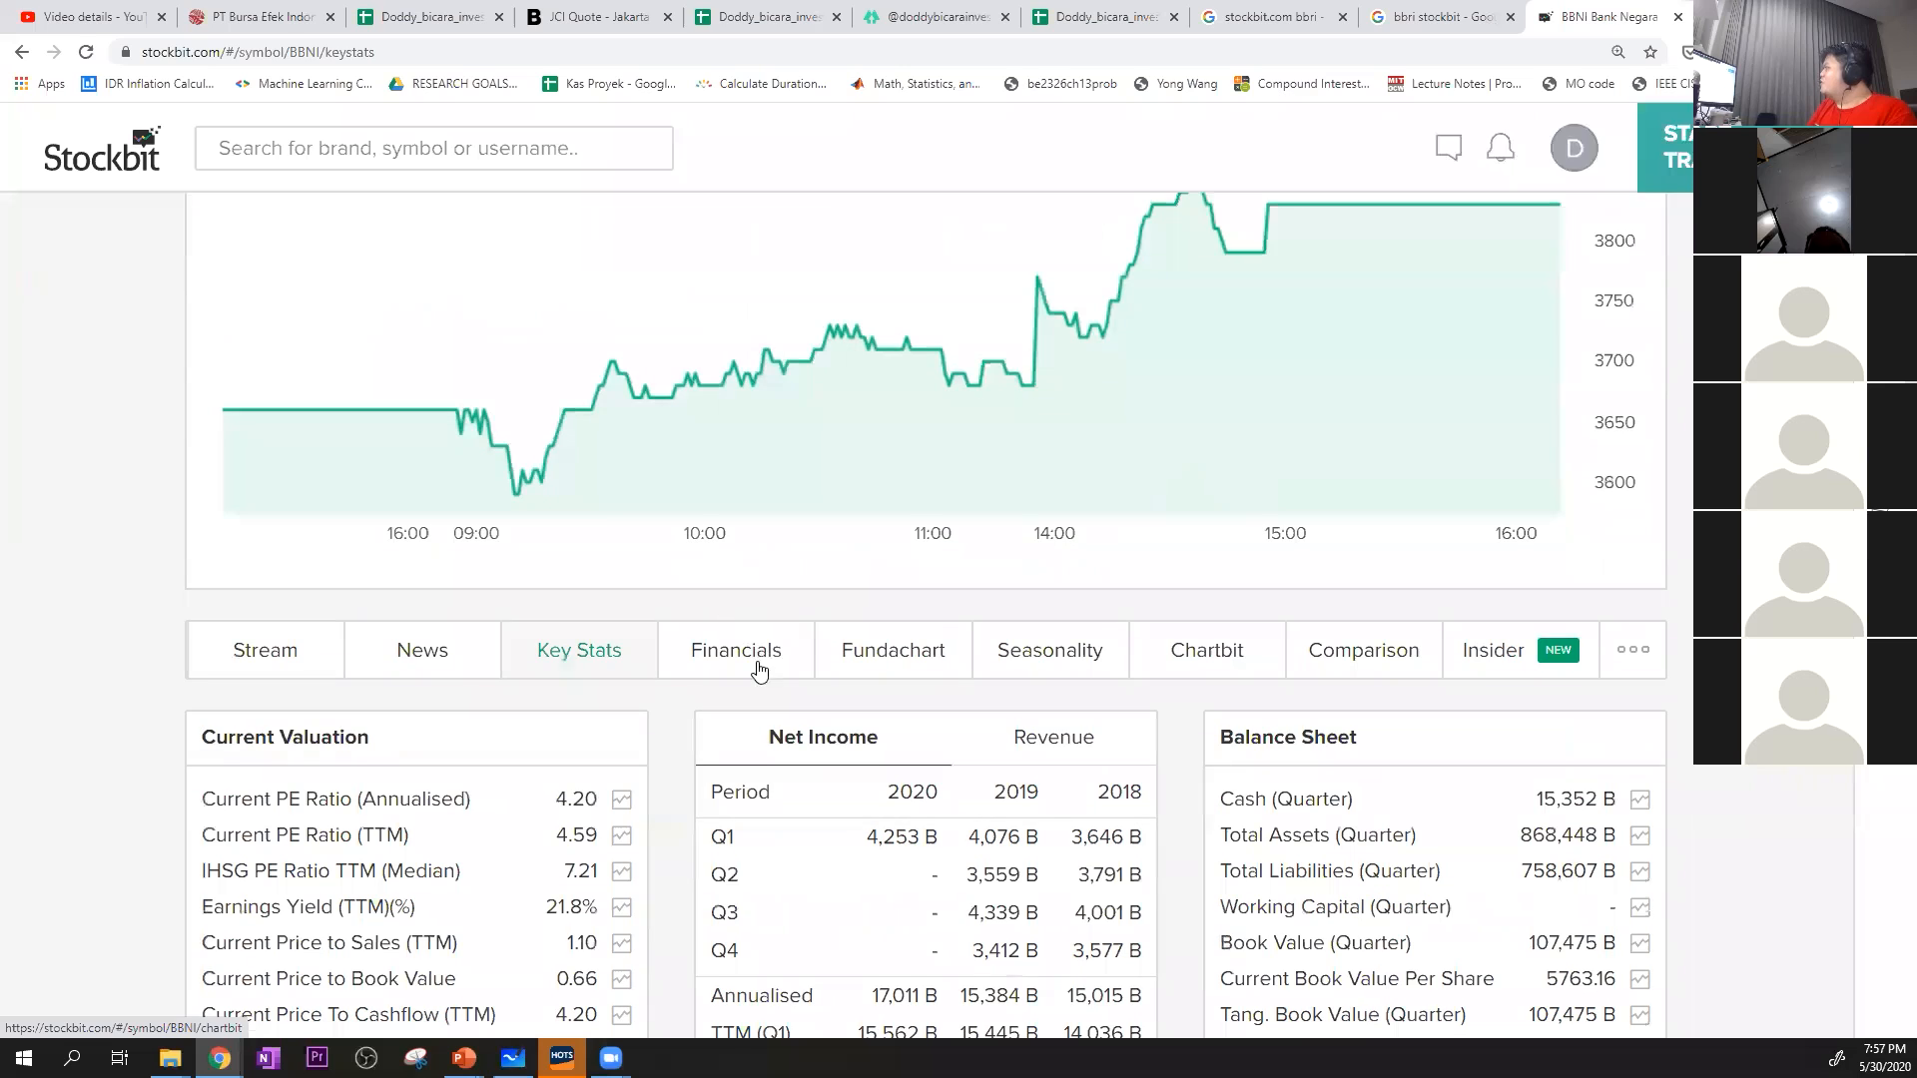
left_click(751, 652)
scroll(747, 532, "down", 1)
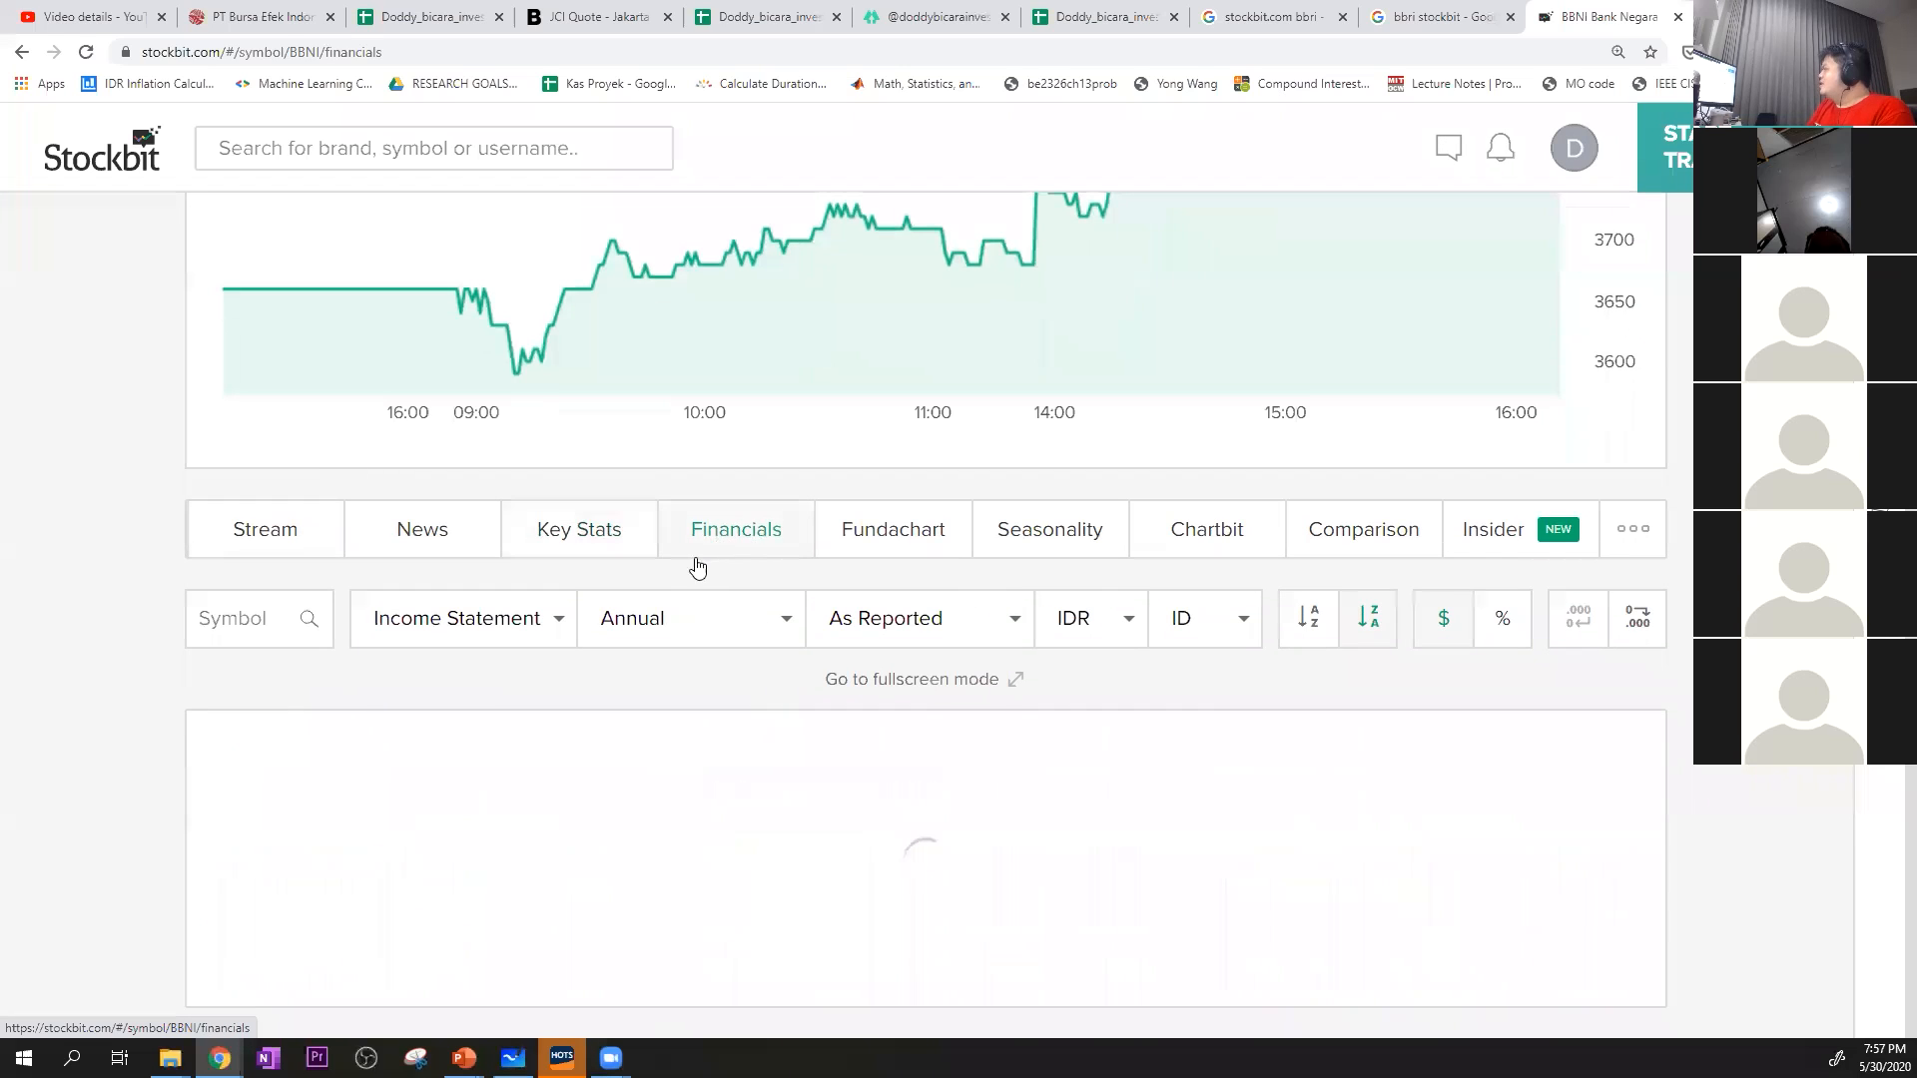
scroll(679, 577, "down", 7)
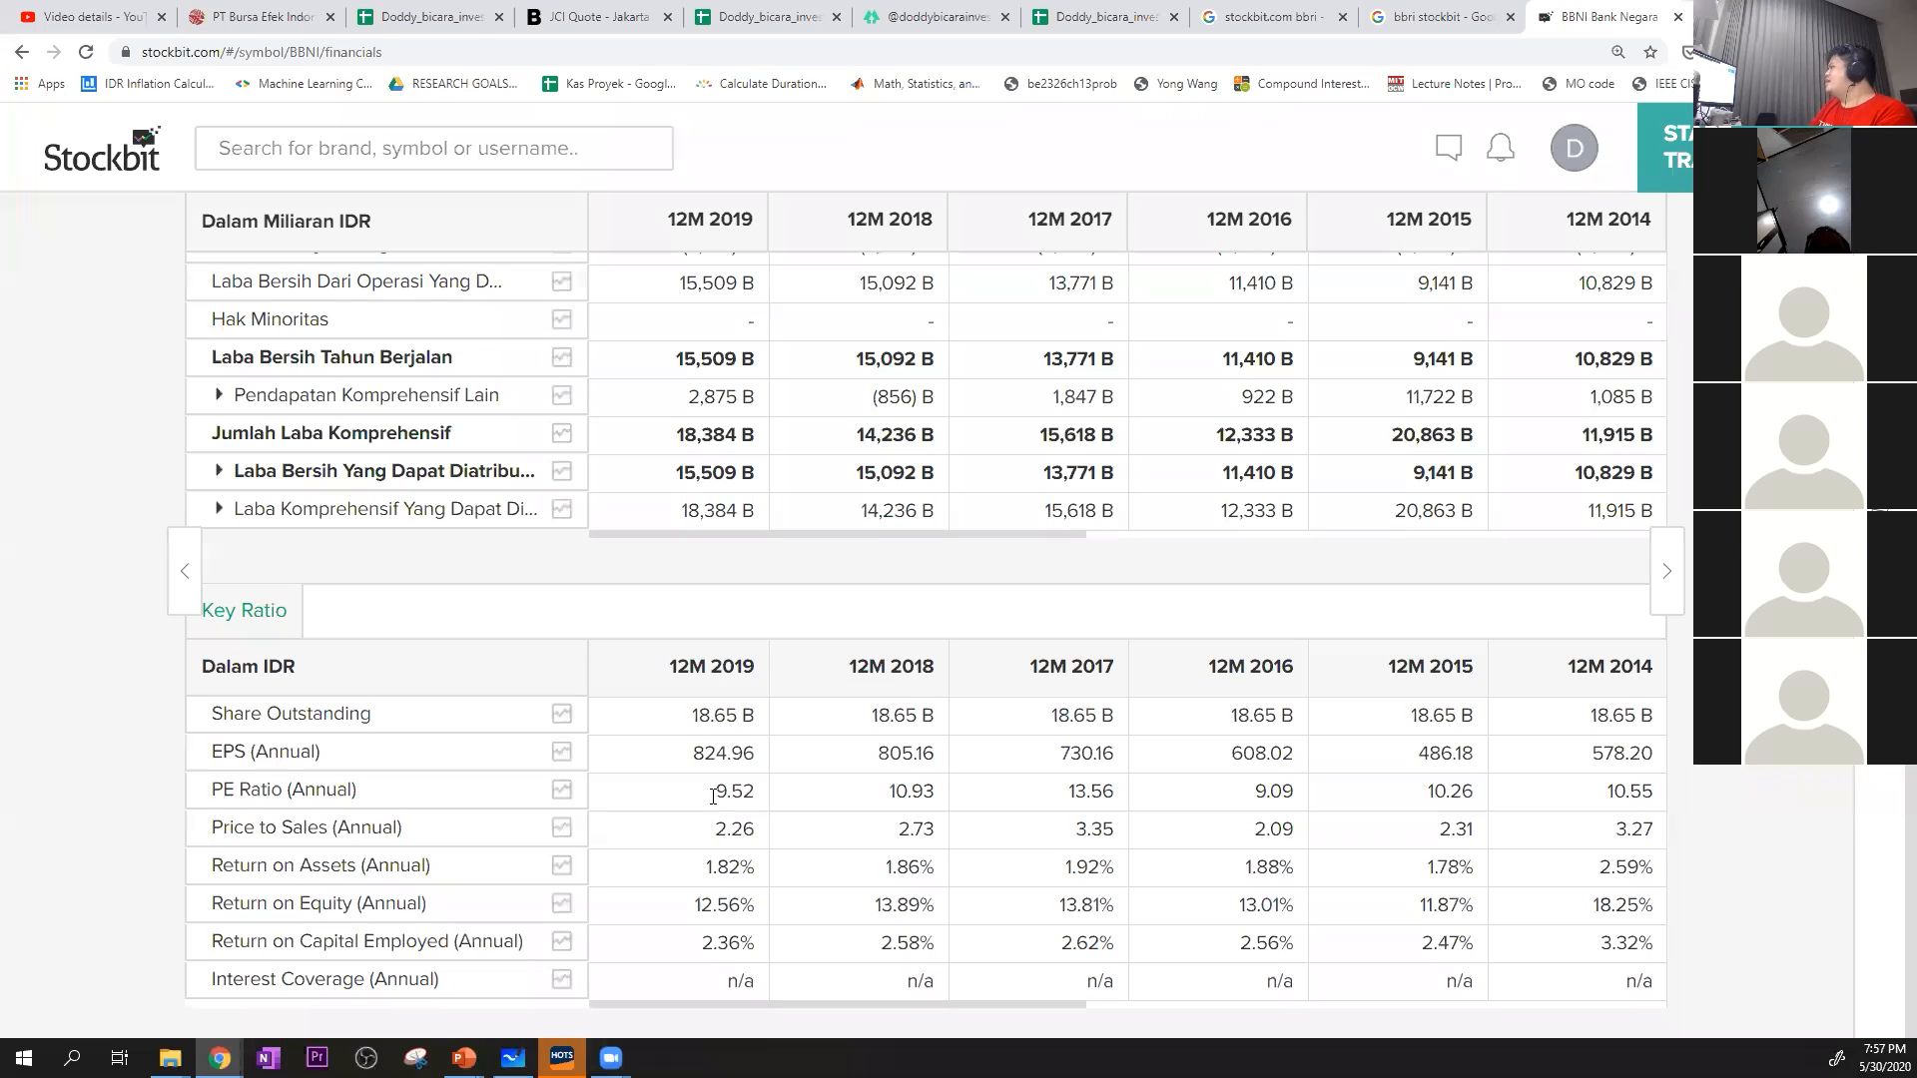
Switch BBNI's income statement period from annual to TTM
scroll(727, 839, "up", 1)
left_click_drag(715, 892, 1098, 890)
scroll(878, 719, "up", 5)
scroll(877, 719, "up", 4)
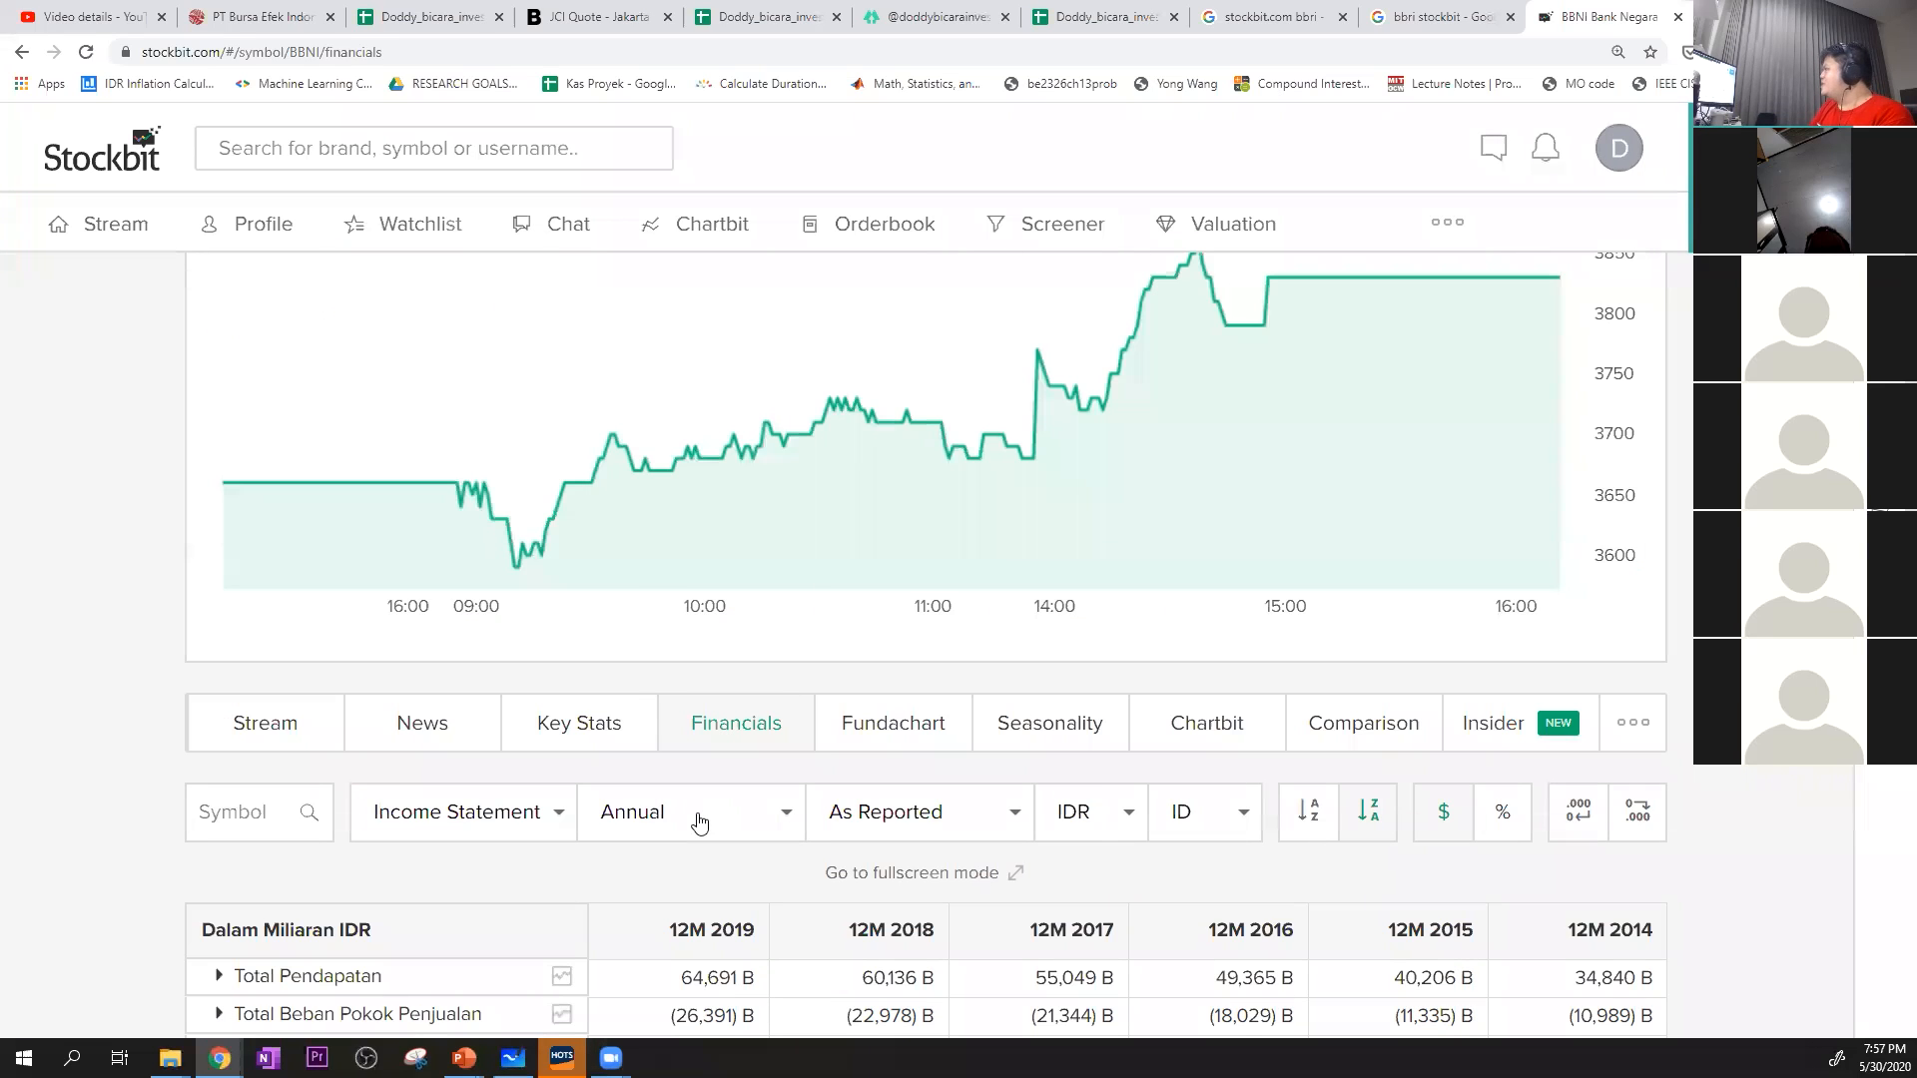
left_click(692, 811)
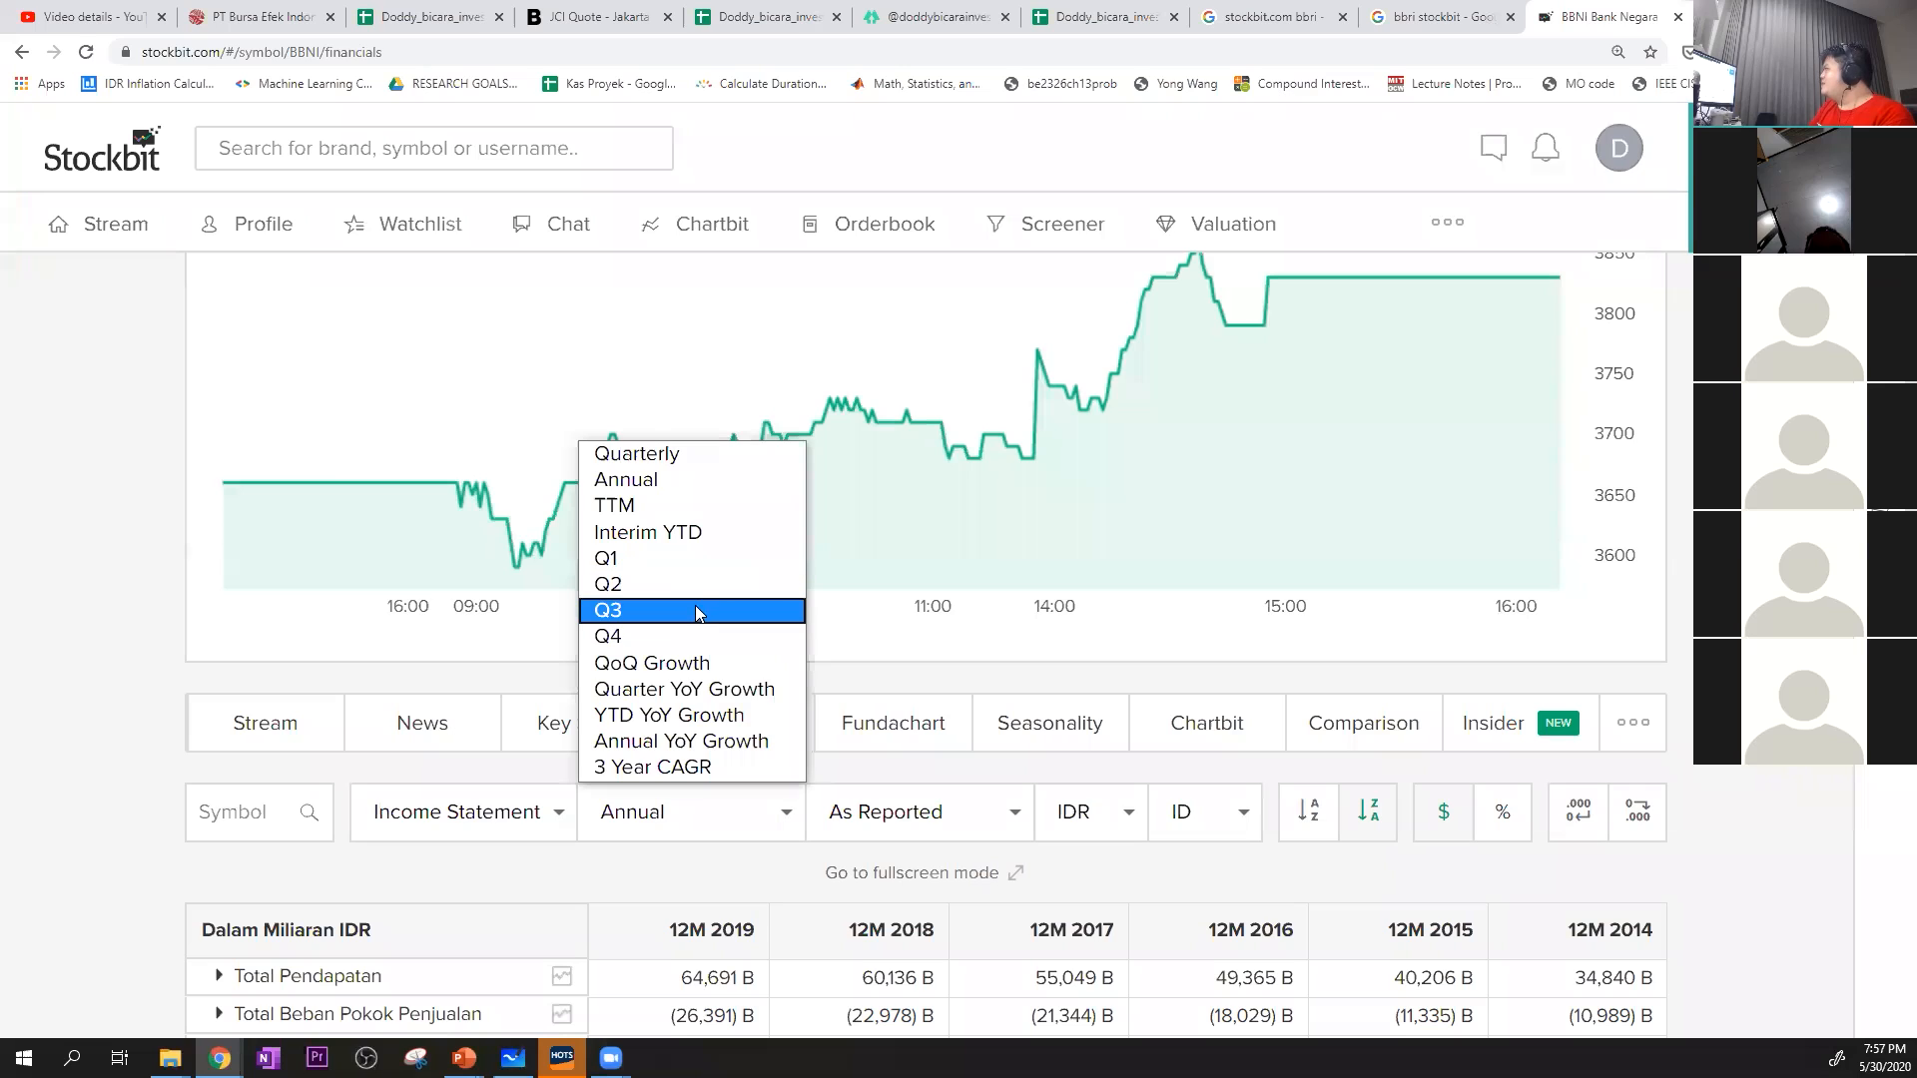
left_click(699, 507)
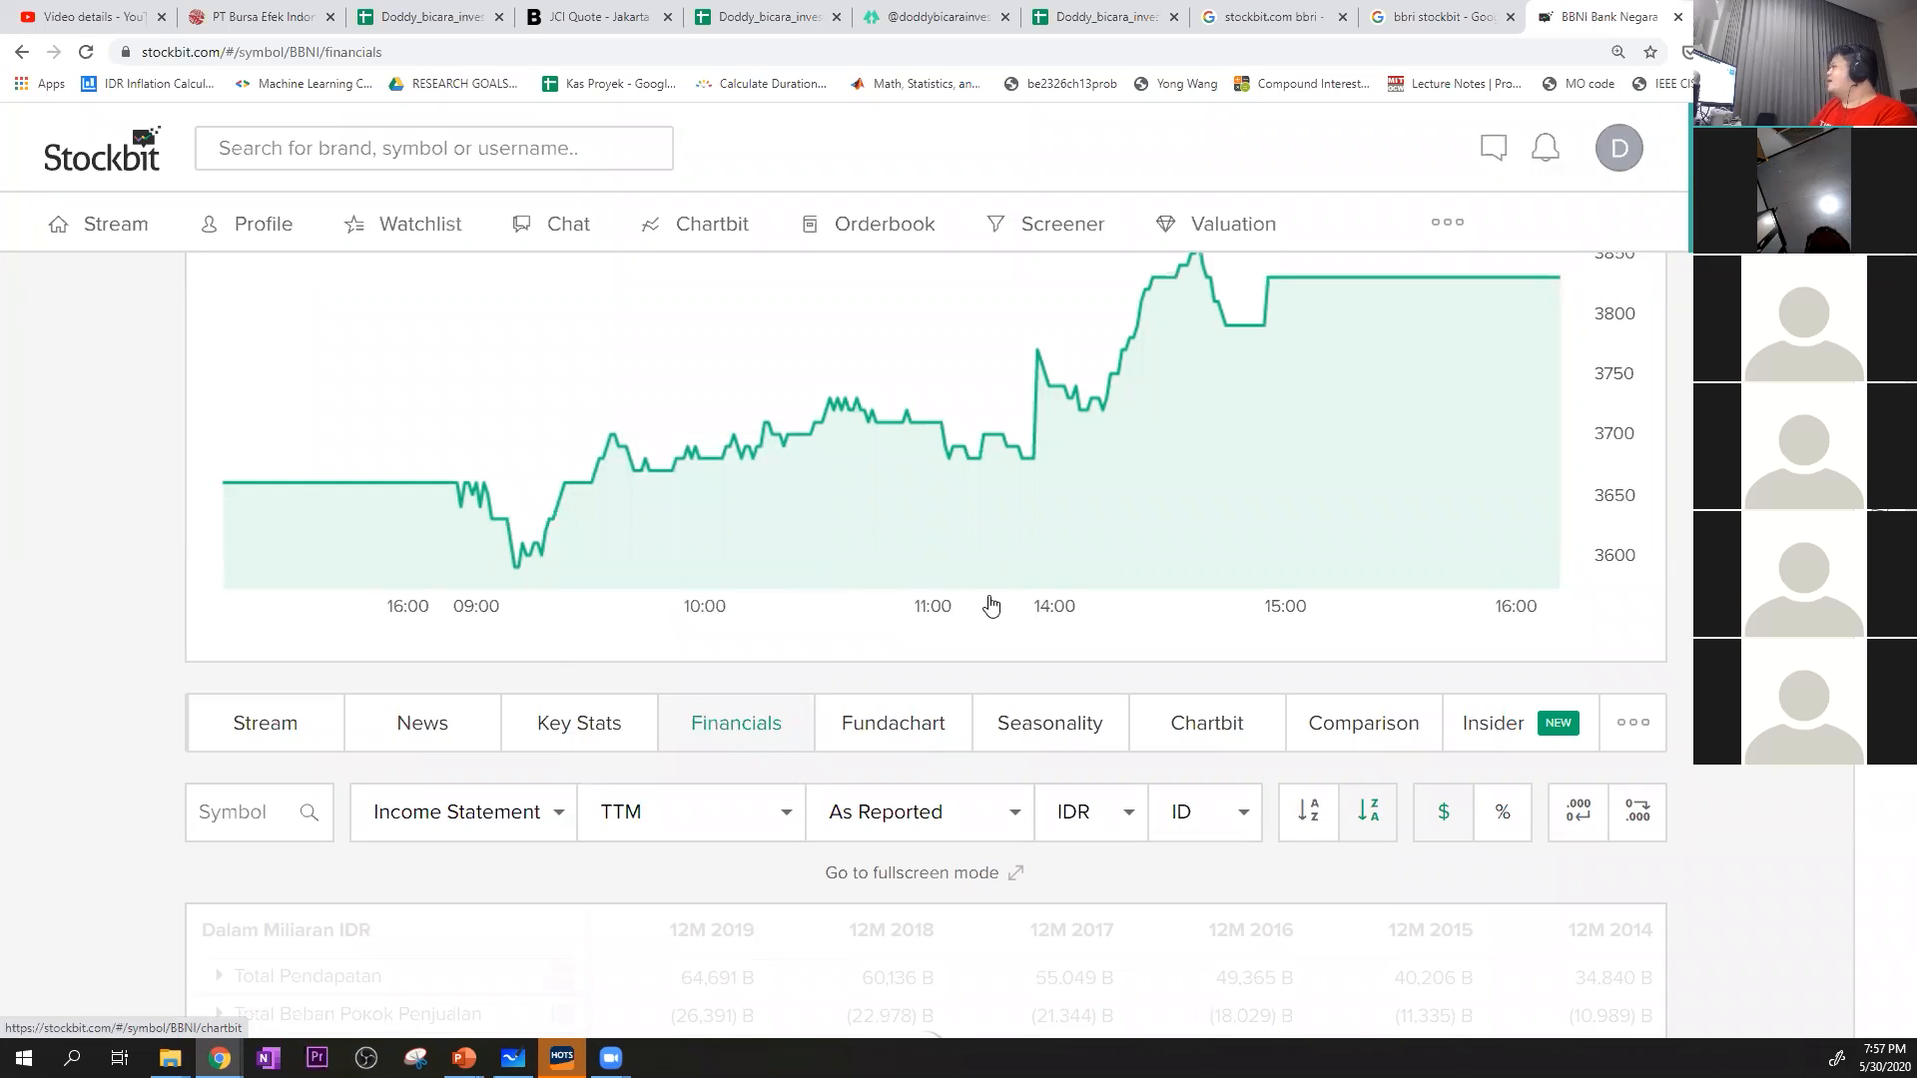
scroll(925, 645, "up", 3)
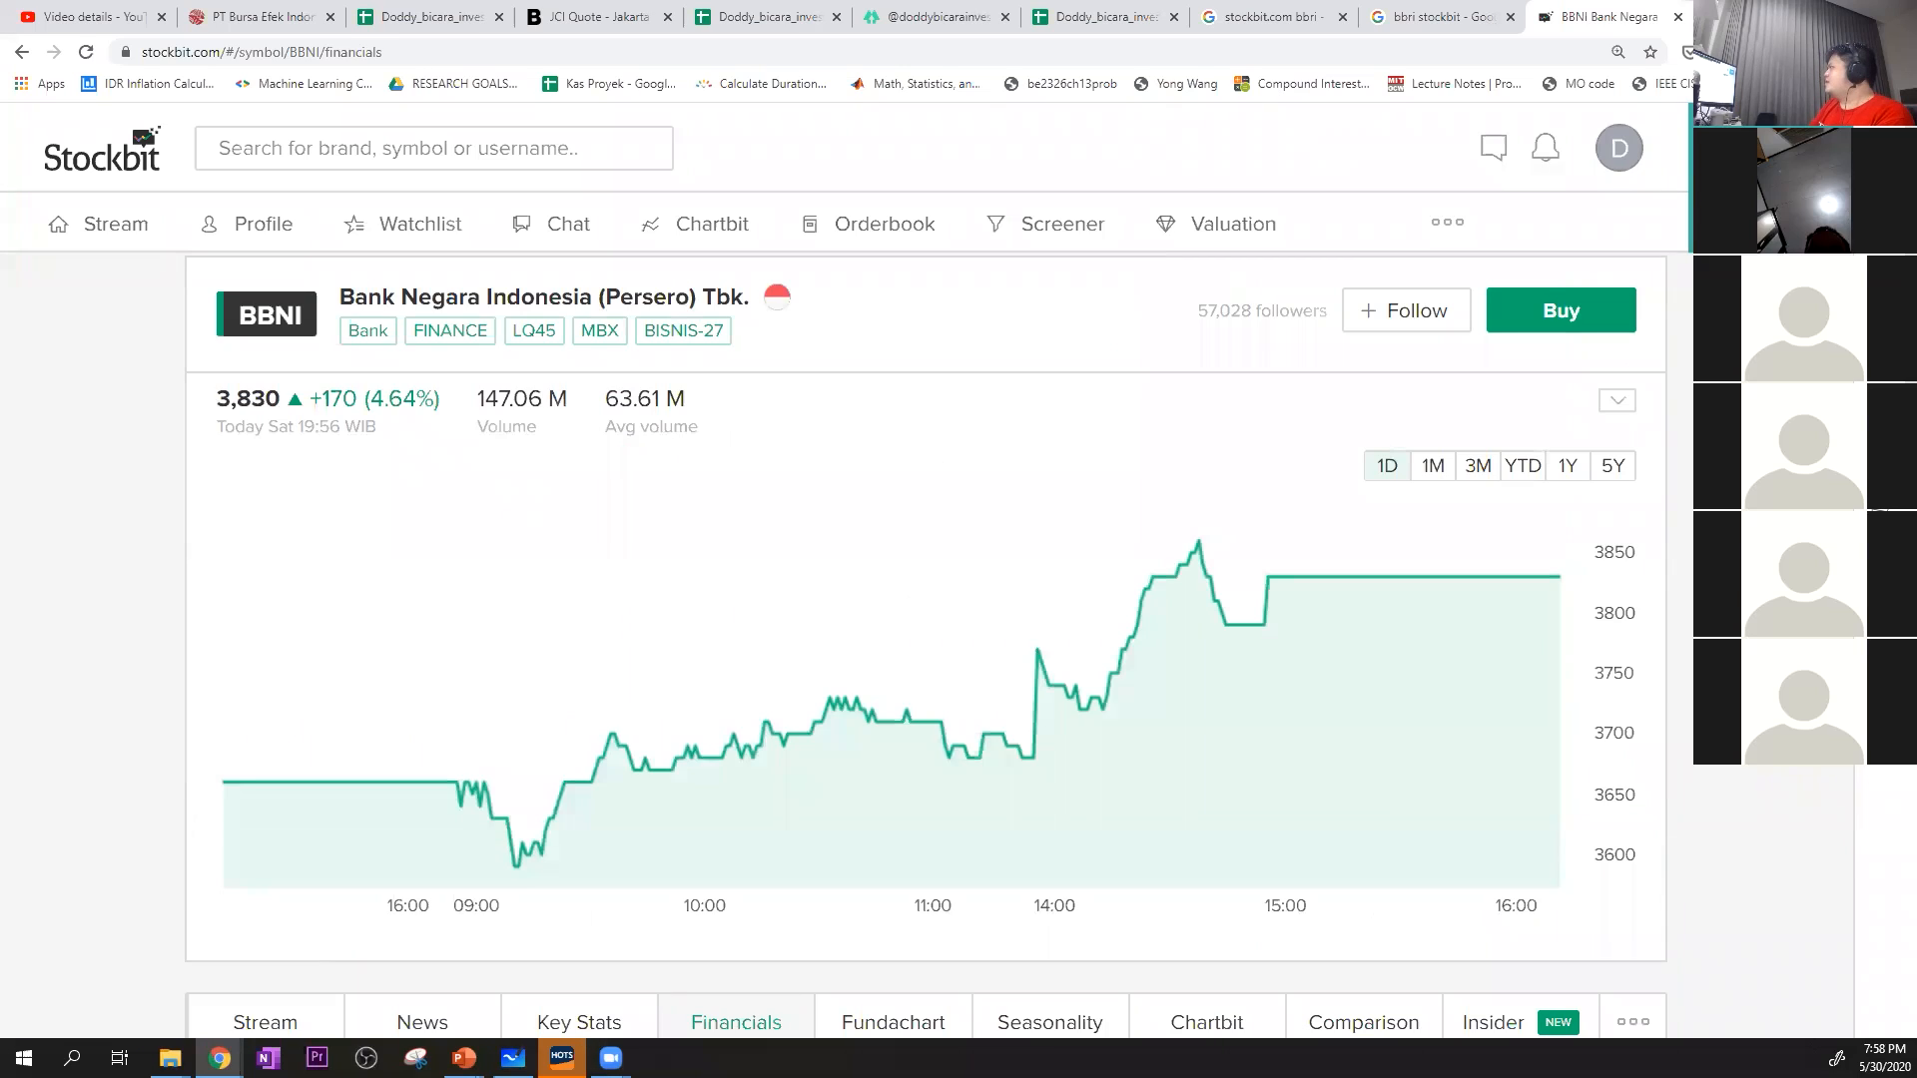
Copy BBNI's PE Ratio (TTM) series from Q1 2020 back to Q3 2008 and paste it as values only at K19
scroll(925, 645, "down", 13)
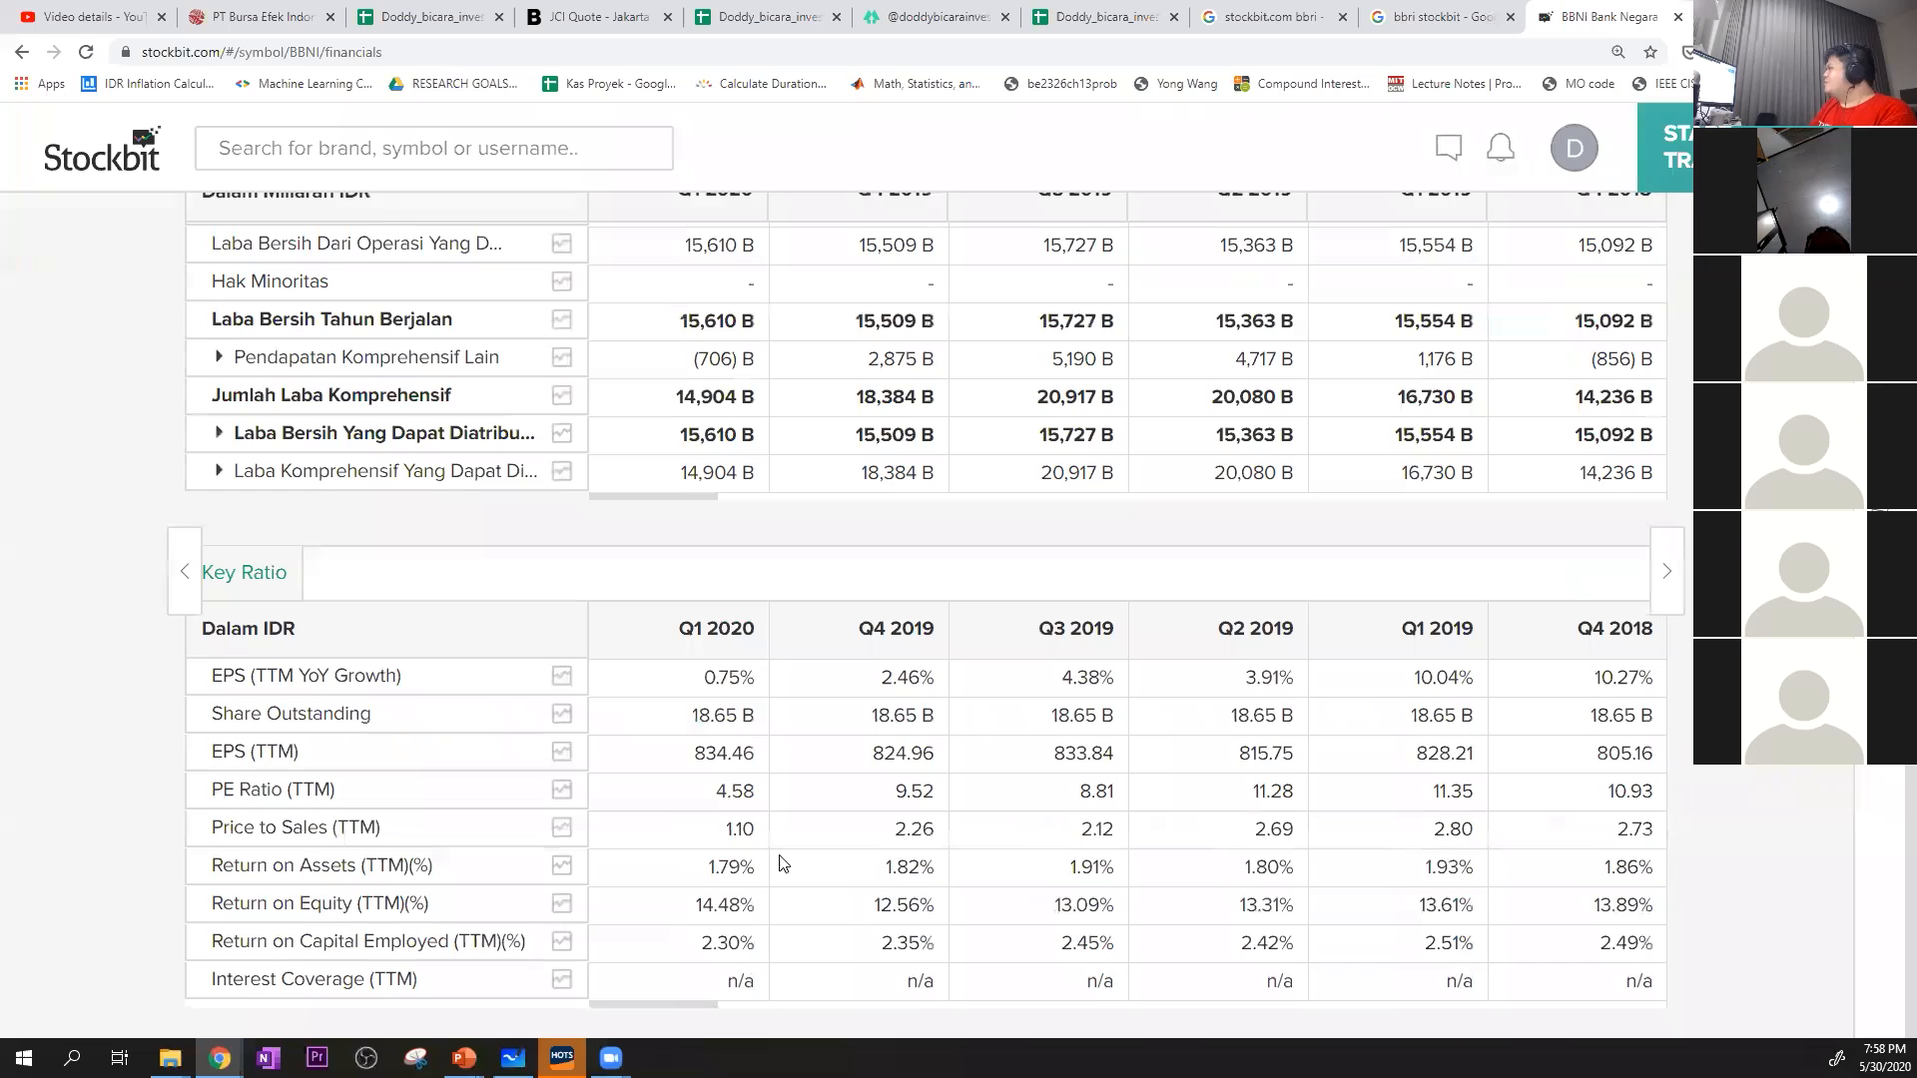
left_click_drag(750, 790, 1263, 774)
left_click_drag(922, 787, 1120, 793)
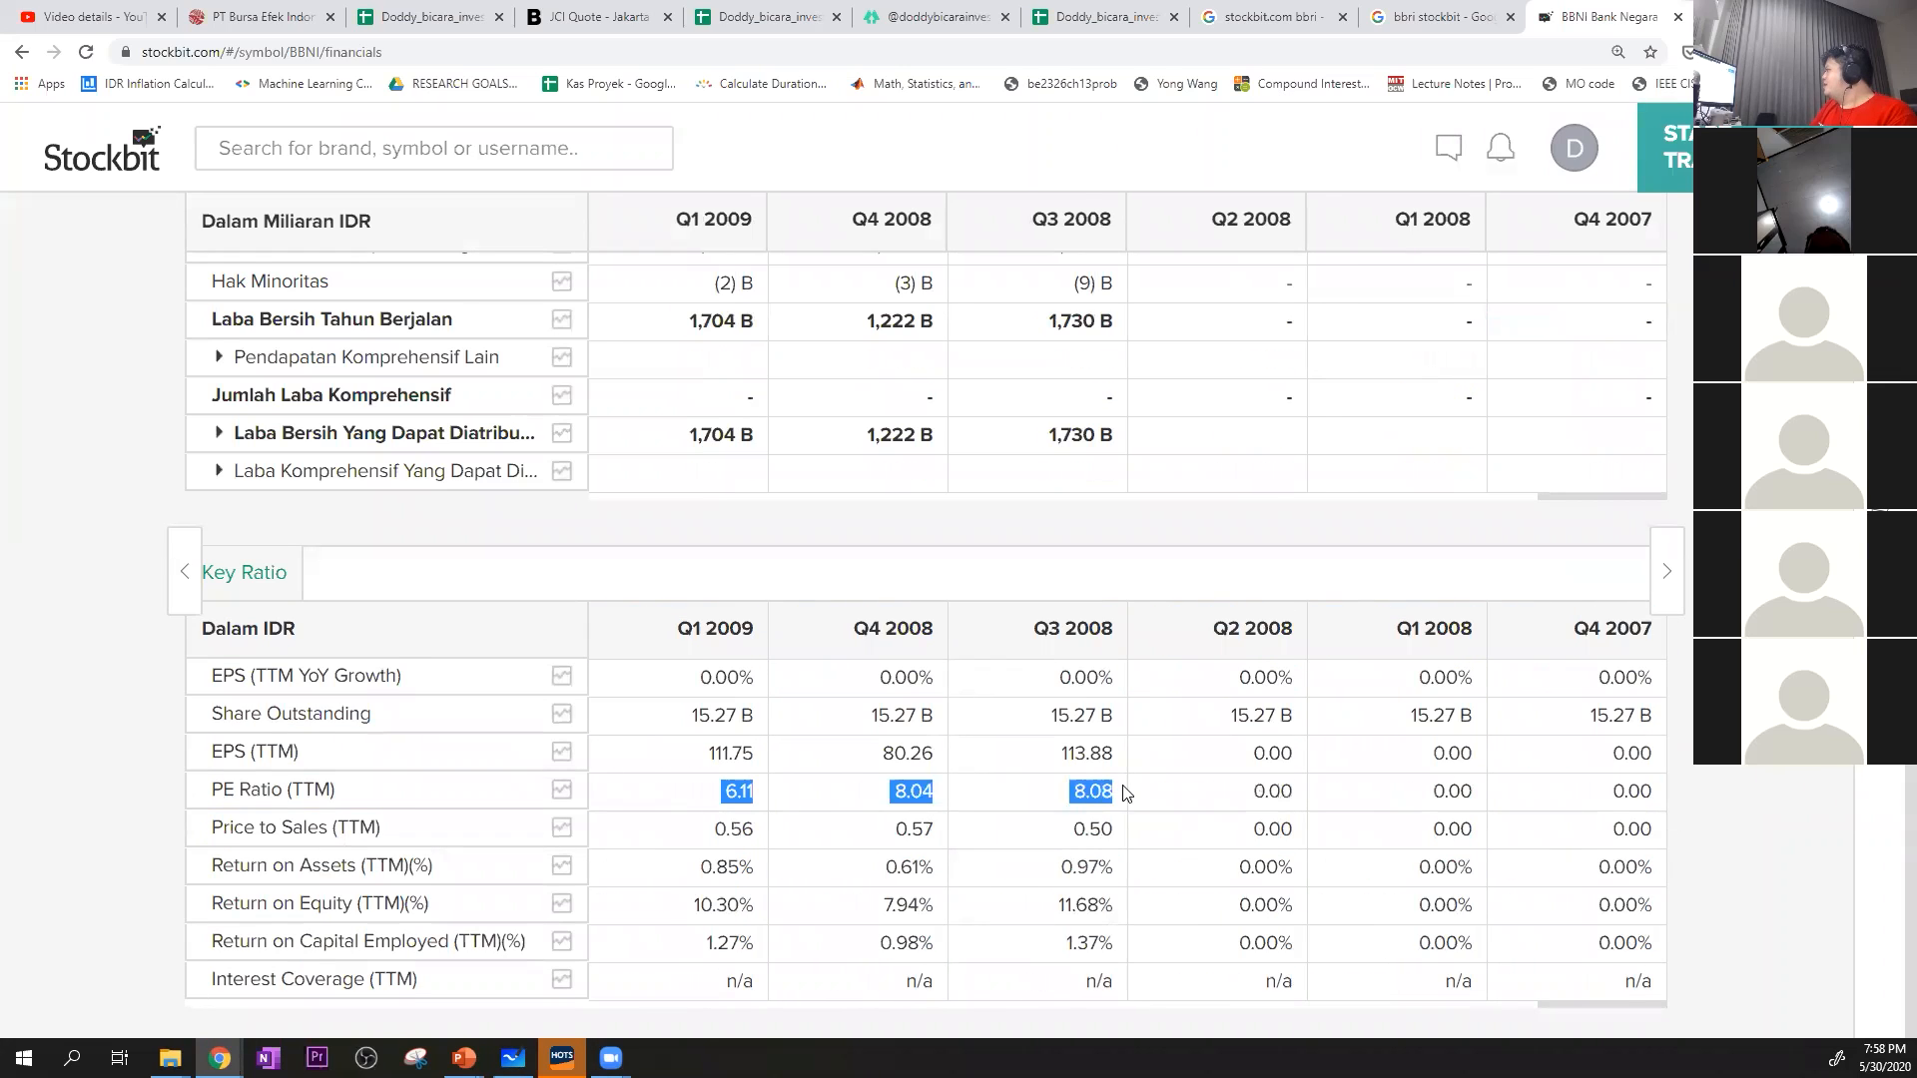
left_click(400, 6)
left_click(1102, 694)
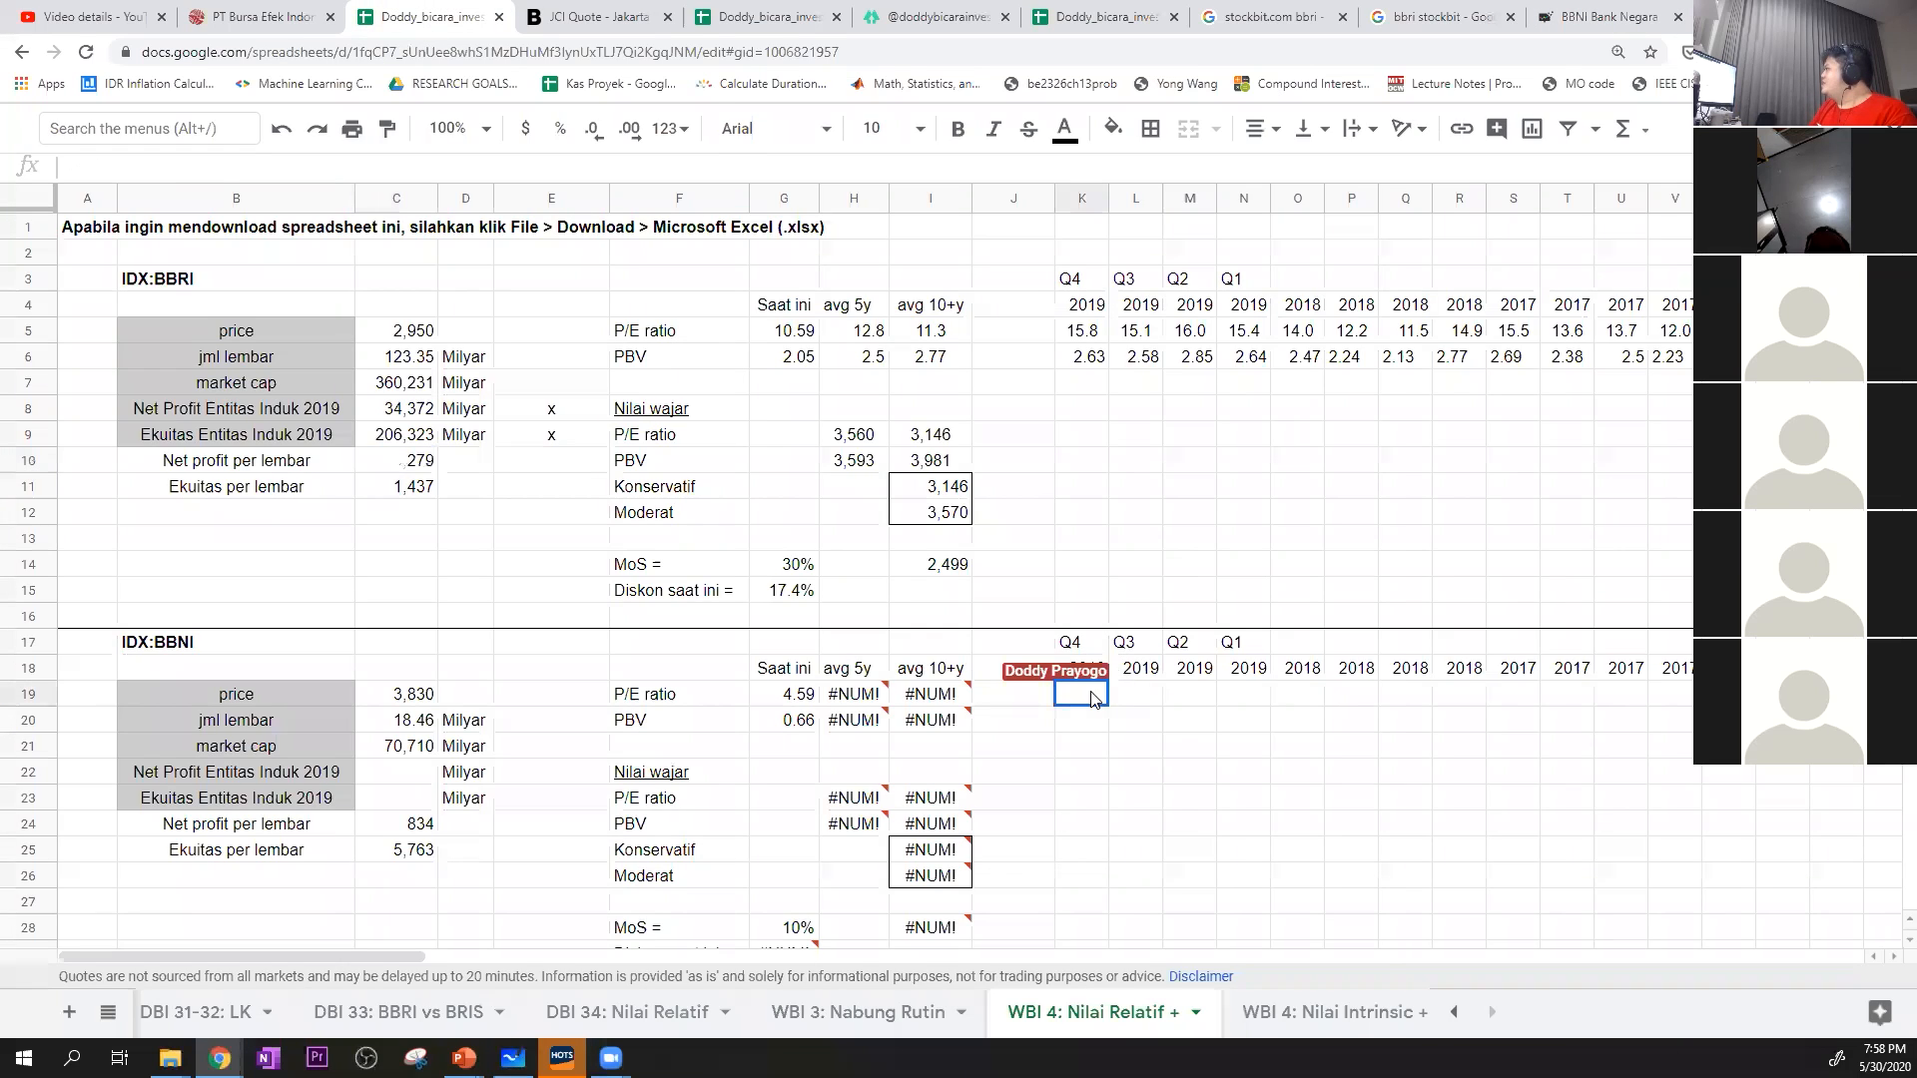
right_click(1101, 694)
mouse_move(1309, 324)
left_click(1518, 331)
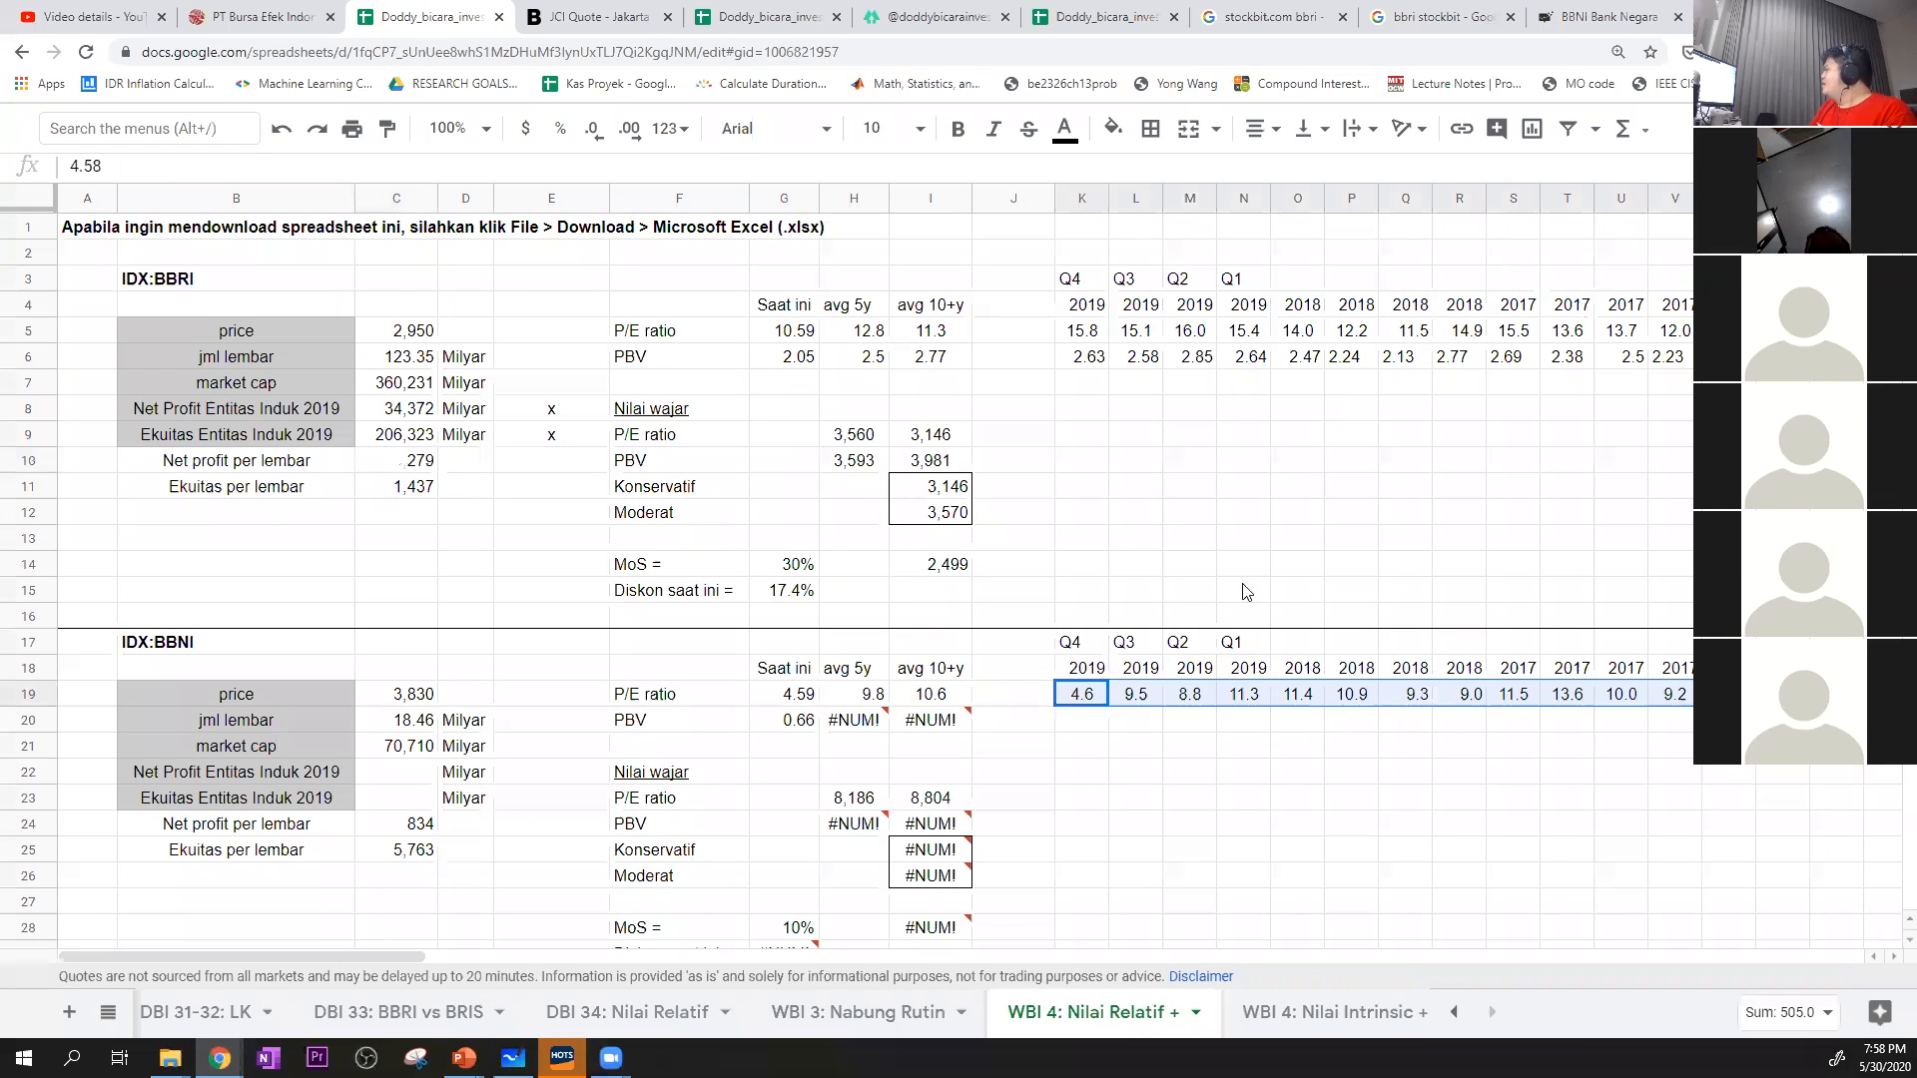
left_click_drag(1079, 682, 1045, 695)
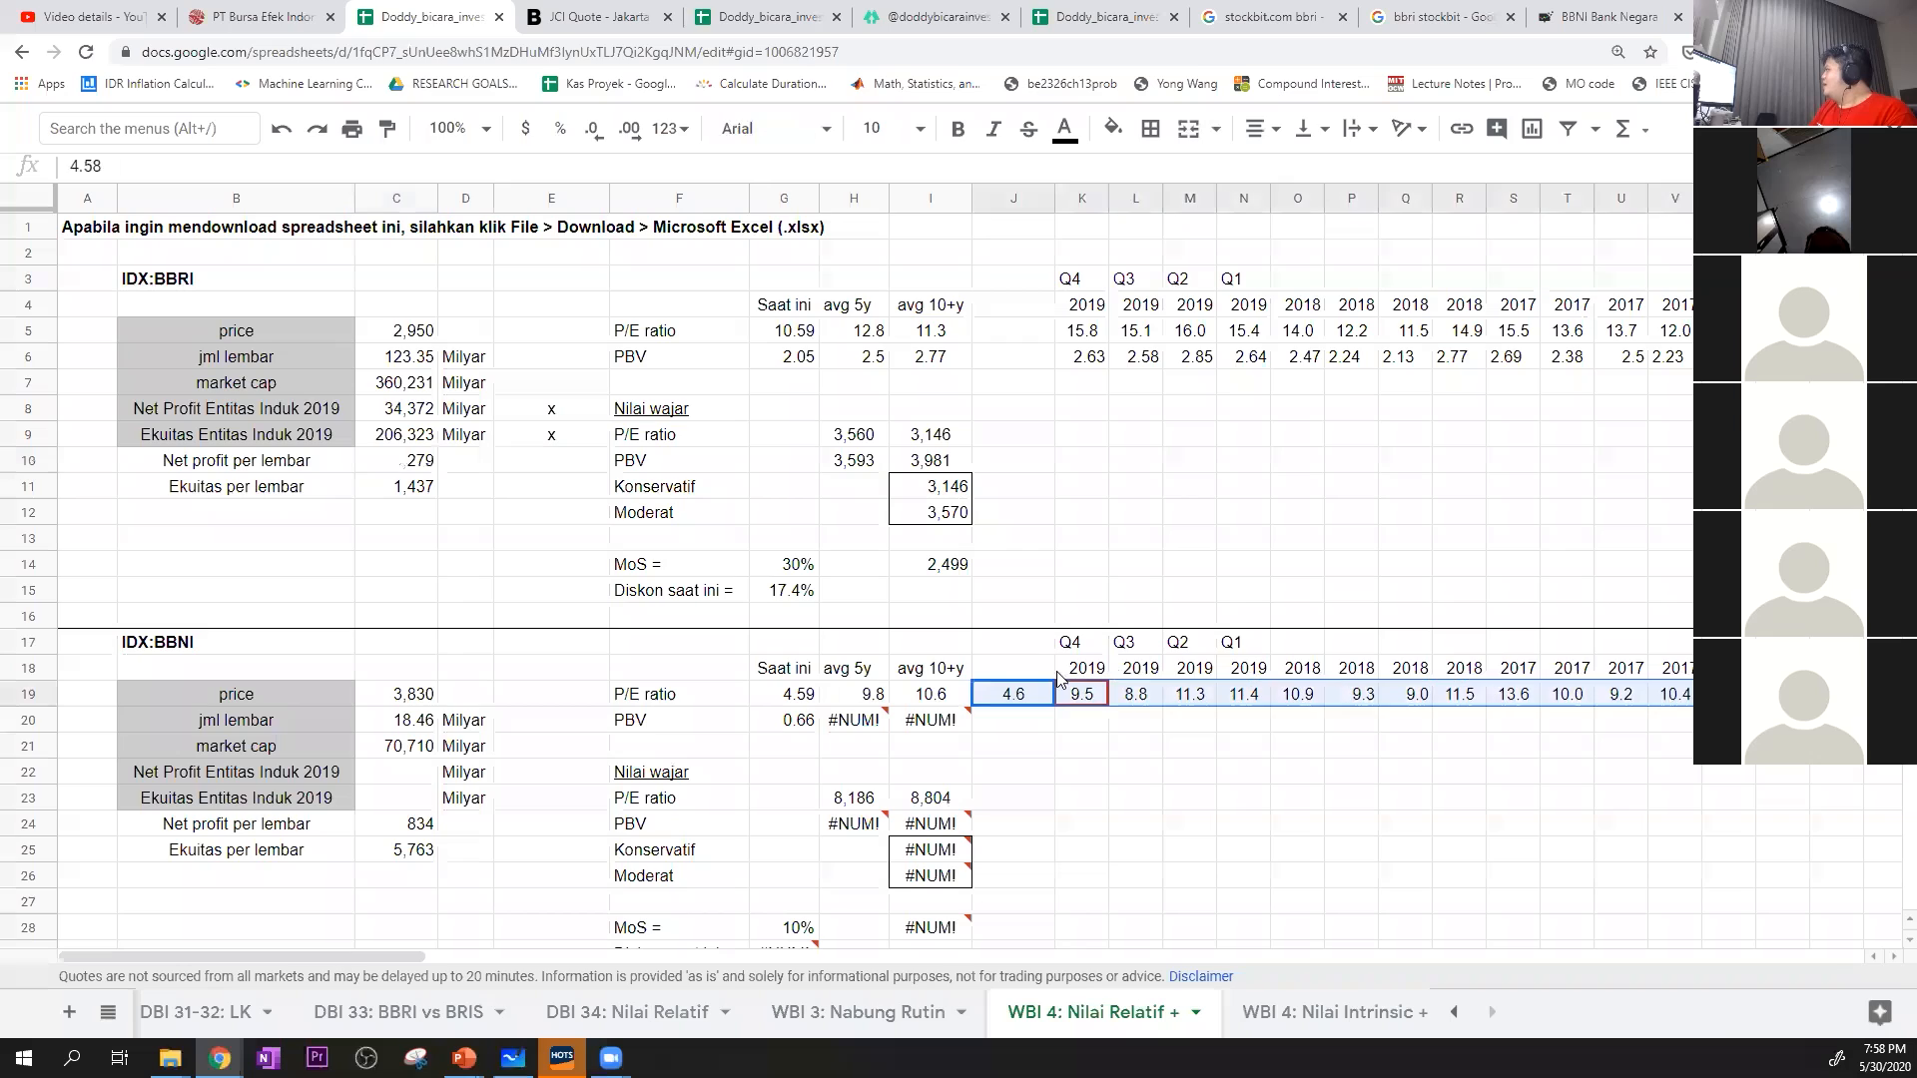
left_click(1049, 672)
key("ctrl+z")
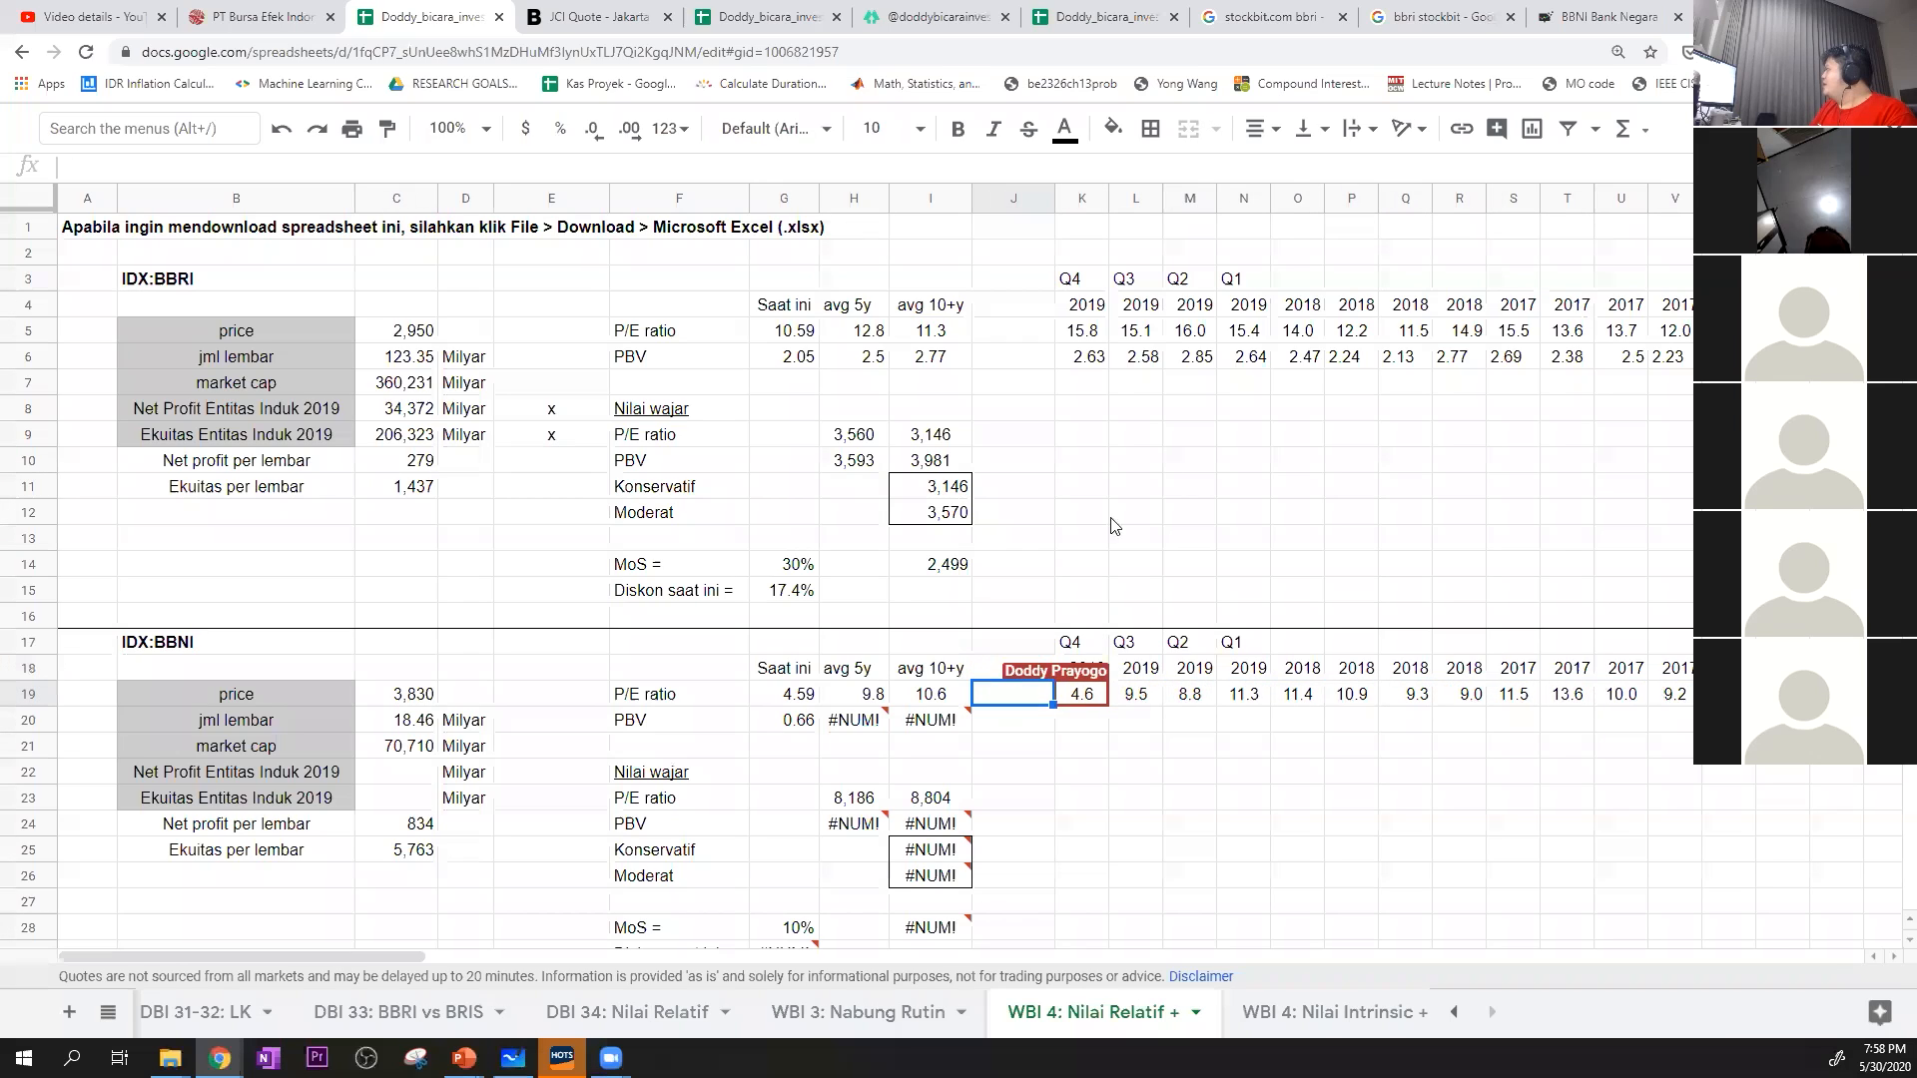
left_click(1084, 698)
left_click(1211, 767)
Move BBRI's quarter, year, P/E ratio and PBV history one column to the right so it starts at L3
left_click_drag(1078, 289, 1248, 378)
key("ctrl+shift+Right")
key("ctrl+c")
left_click_drag(1617, 959, 291, 959)
left_click(704, 281)
key("ctrl+v")
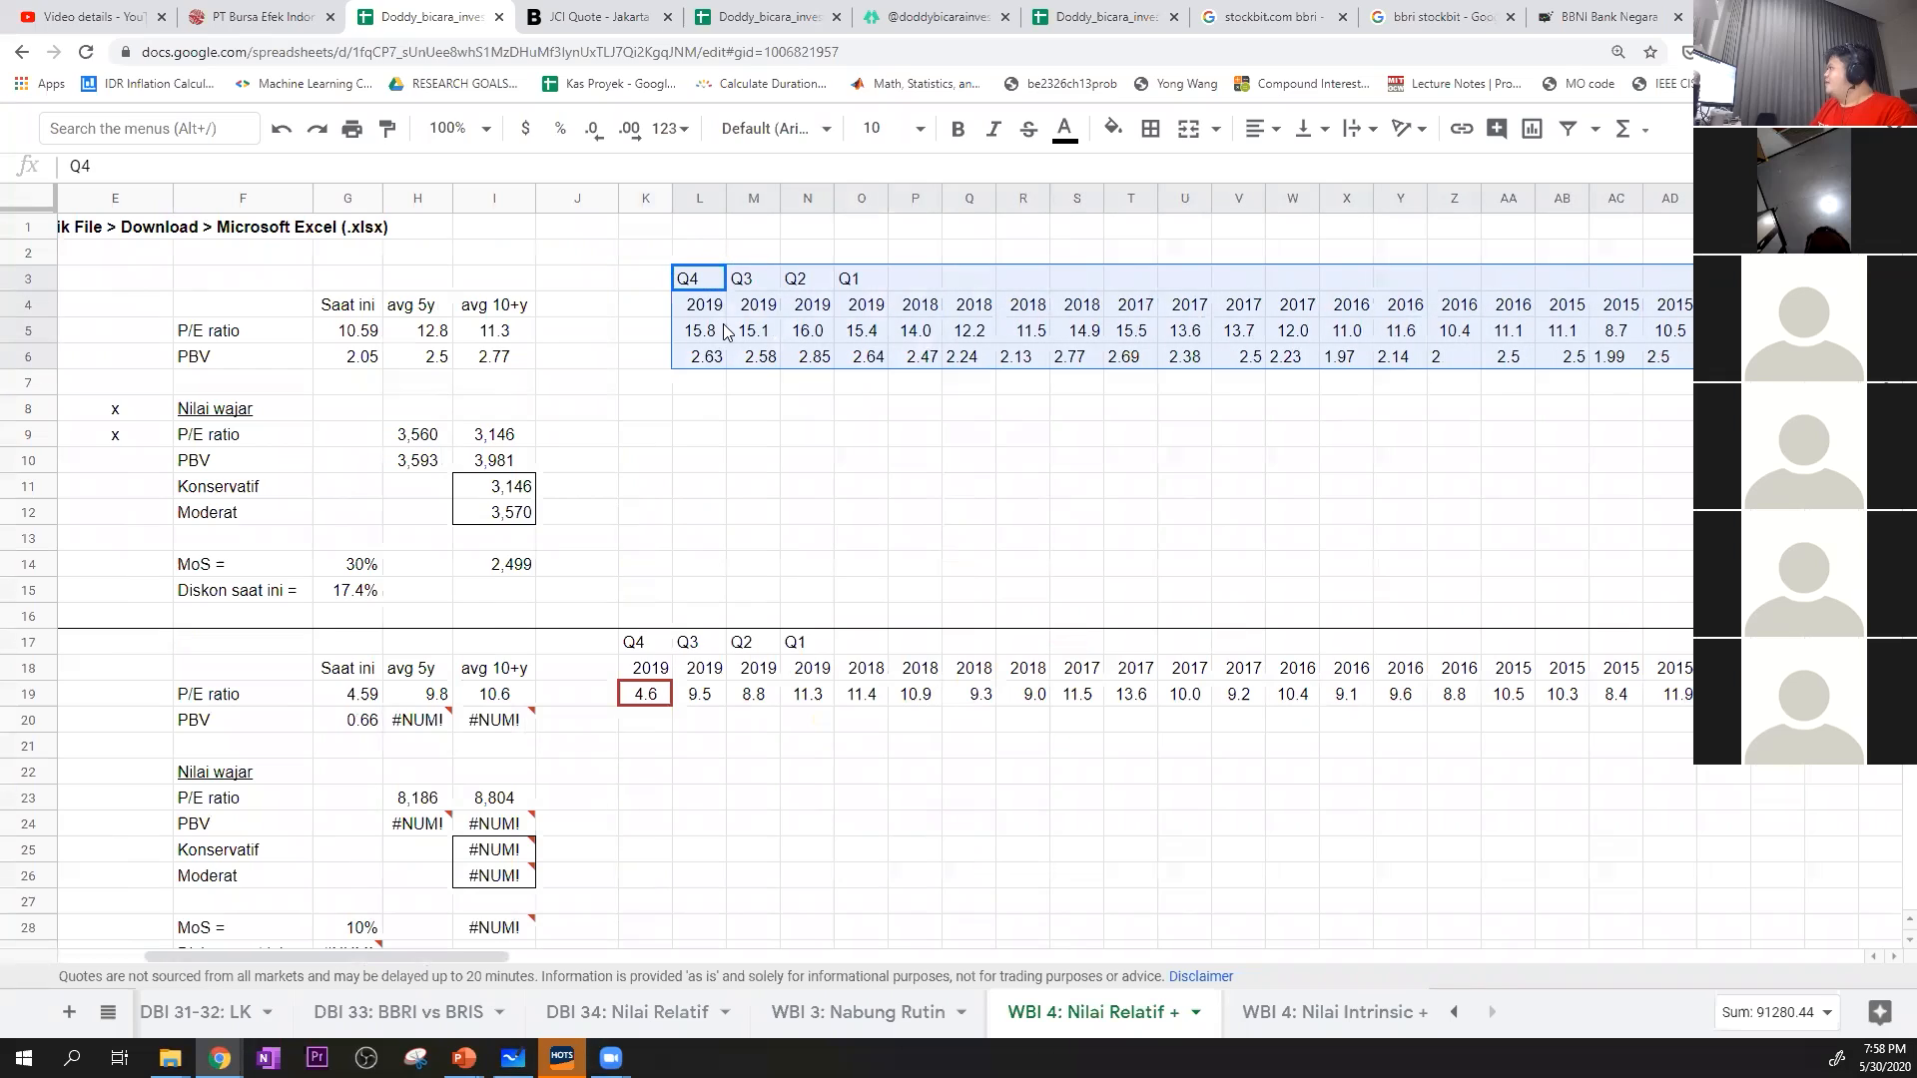
Enter Q1 in K3 and 2020 in K4 as the newest BBRI period header
left_click(647, 272)
type("Q1")
key("Return")
type("2020")
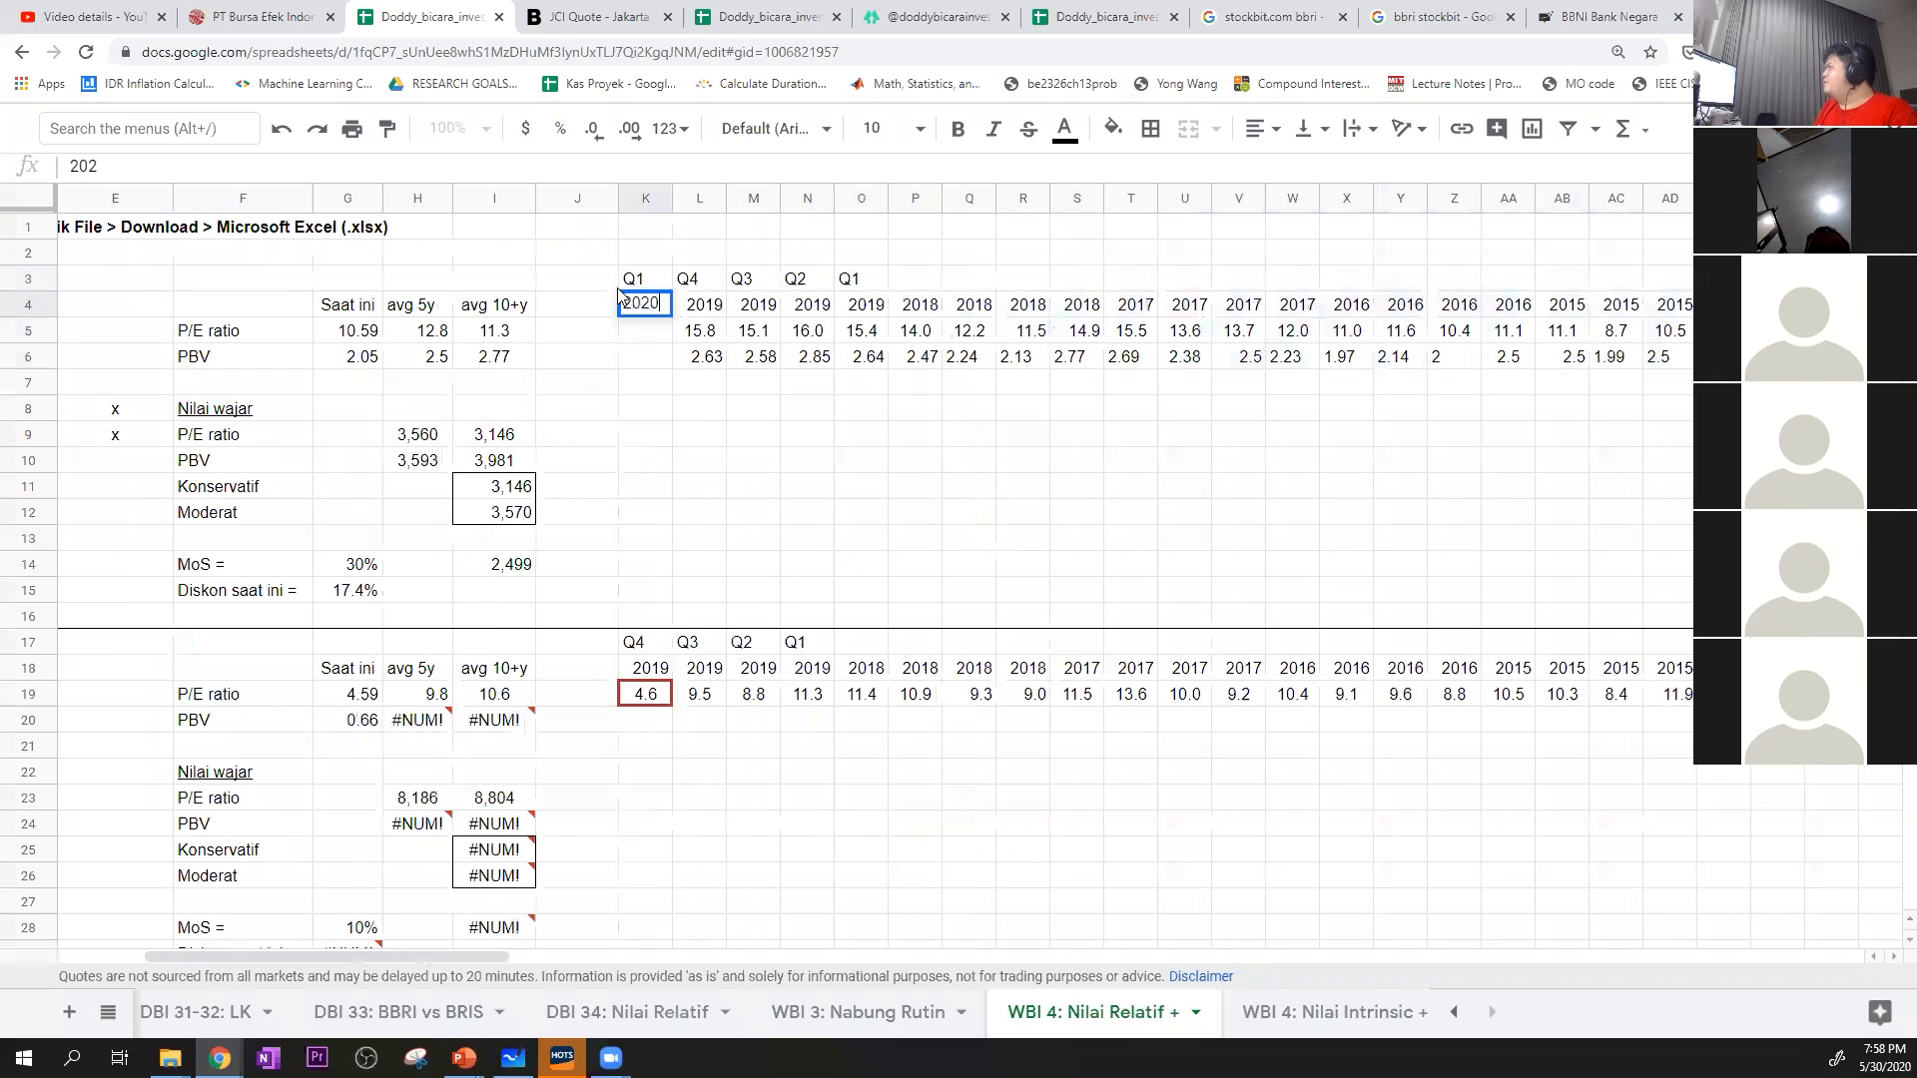
key("Return")
Move BBNI's quarter and year header rows one column to the right so they start at L17
left_click_drag(627, 644, 678, 669)
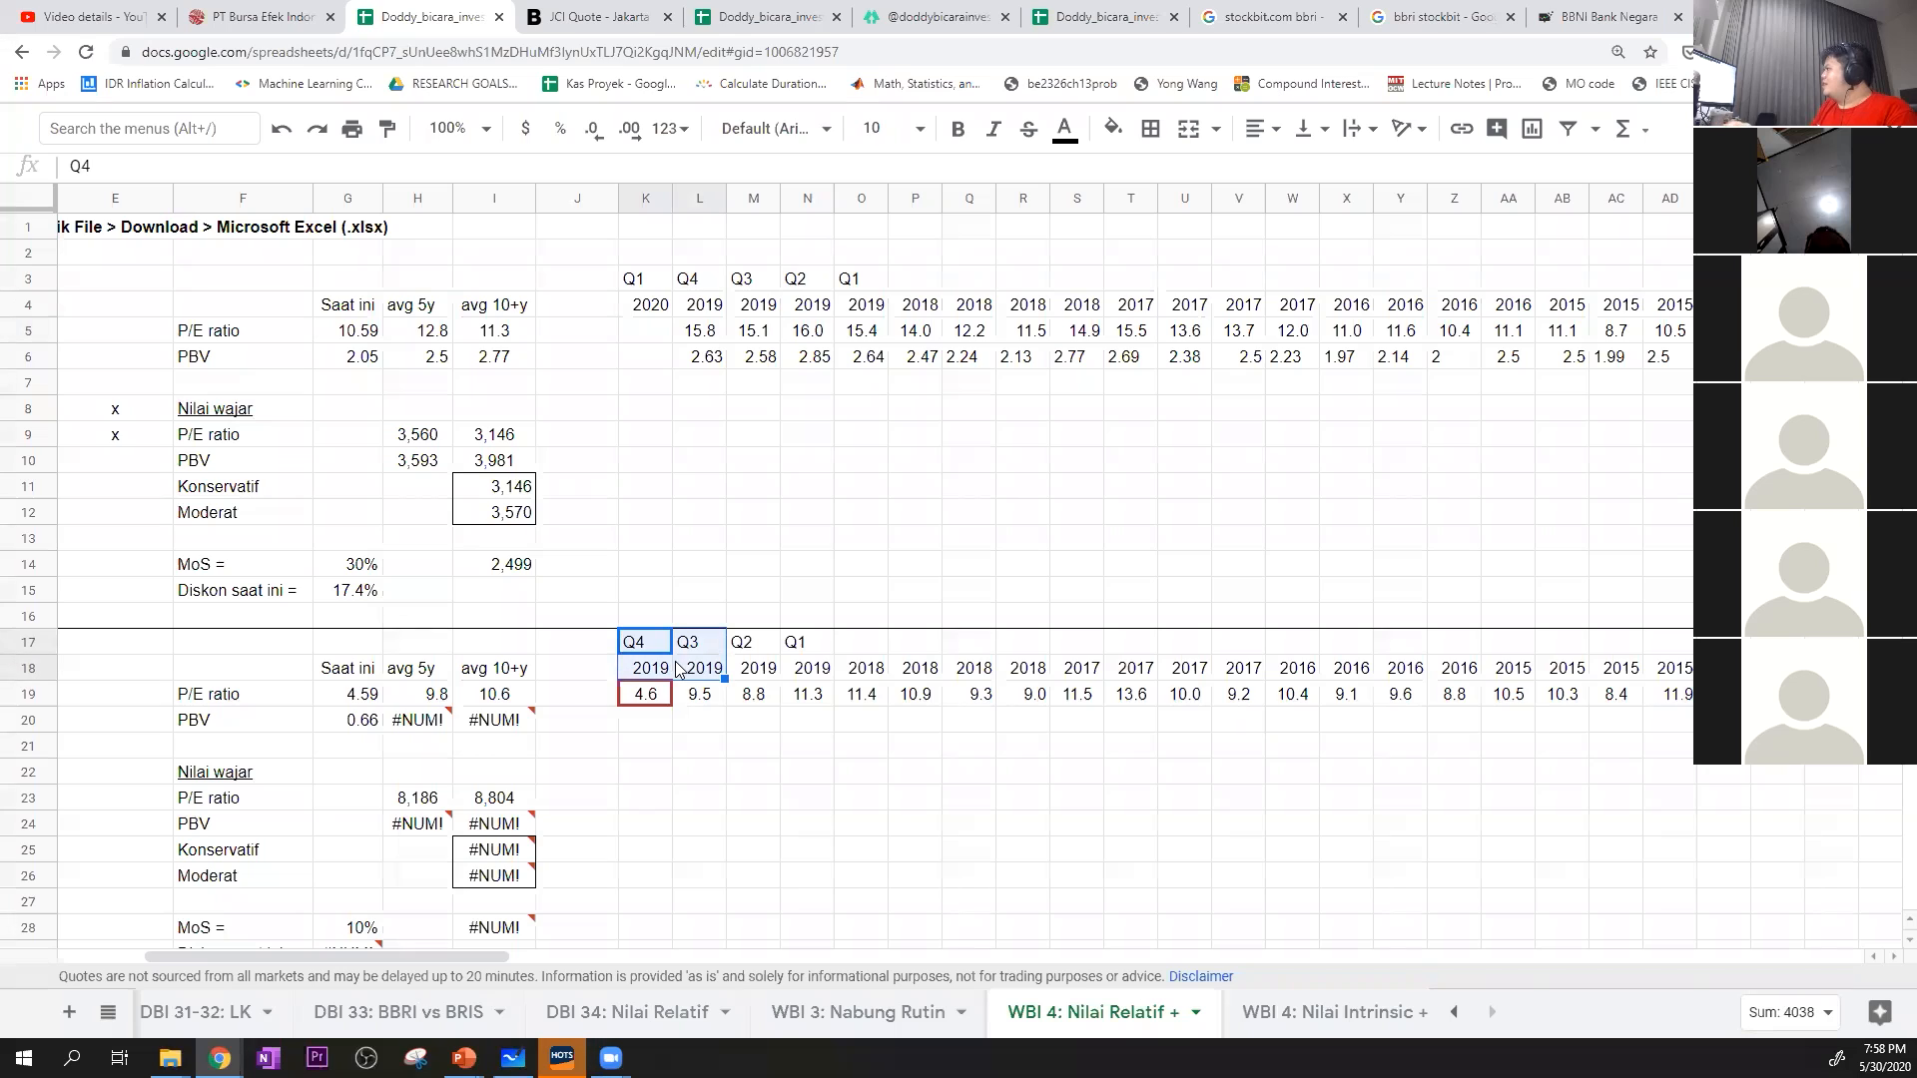
key("ctrl+shift+Right")
key("ctrl+shift+Right")
key("ctrl+c")
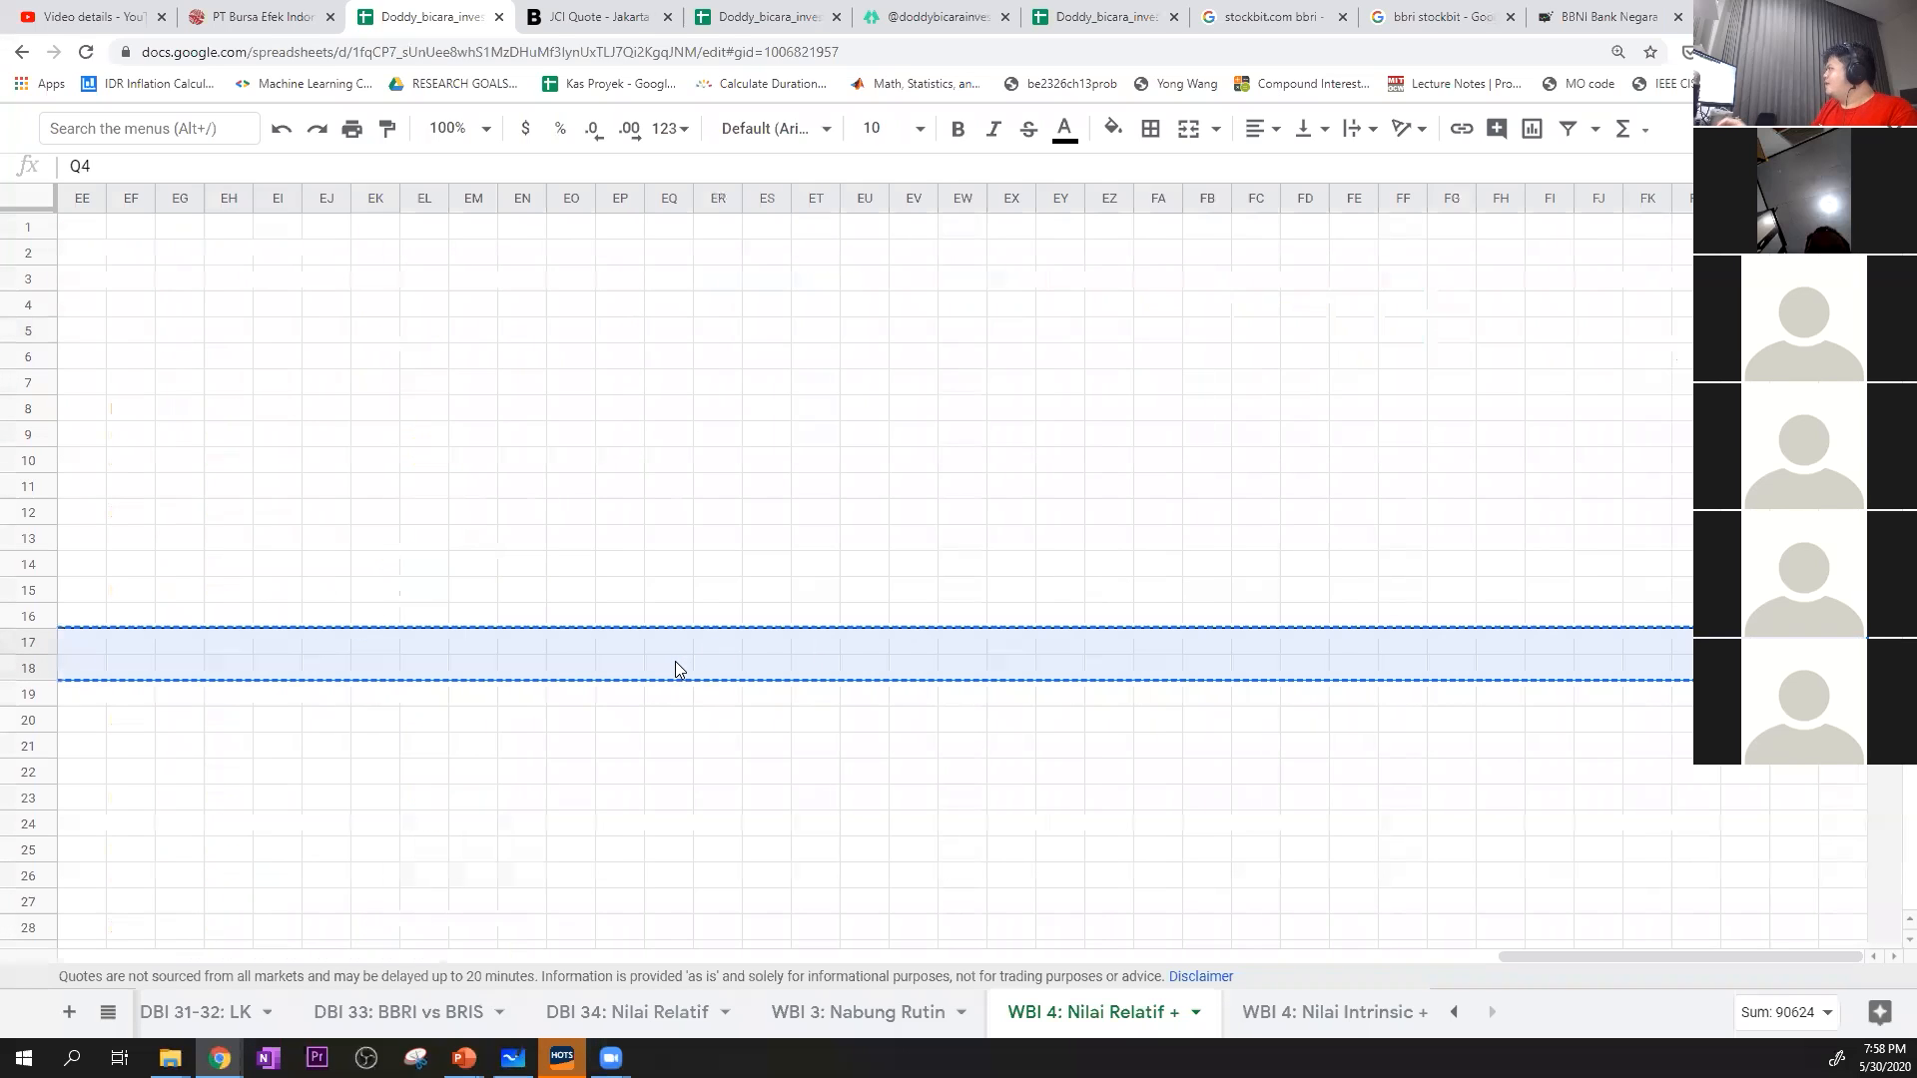
left_click_drag(1558, 949, 5, 943)
left_click(1135, 647)
key("ctrl+v")
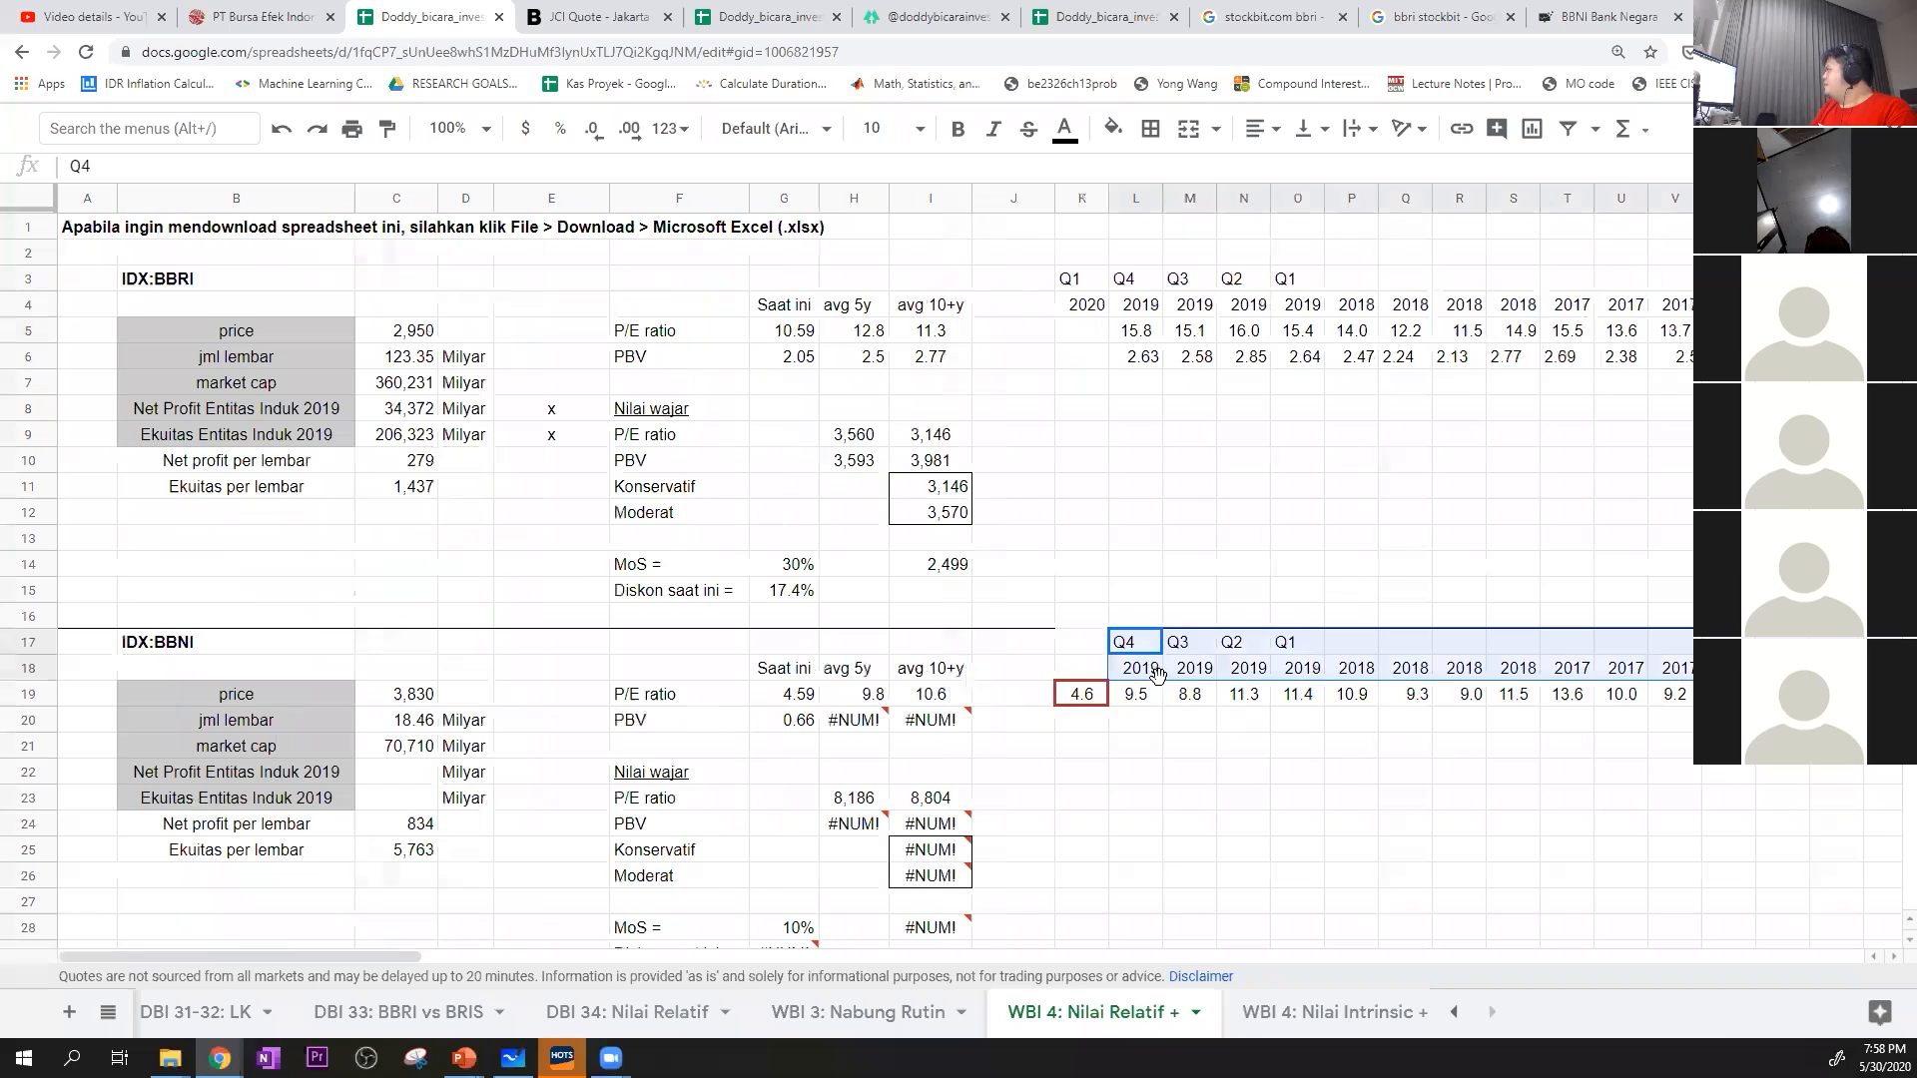
scroll(1148, 796, "down", 3)
left_click_drag(1063, 756, 1168, 781)
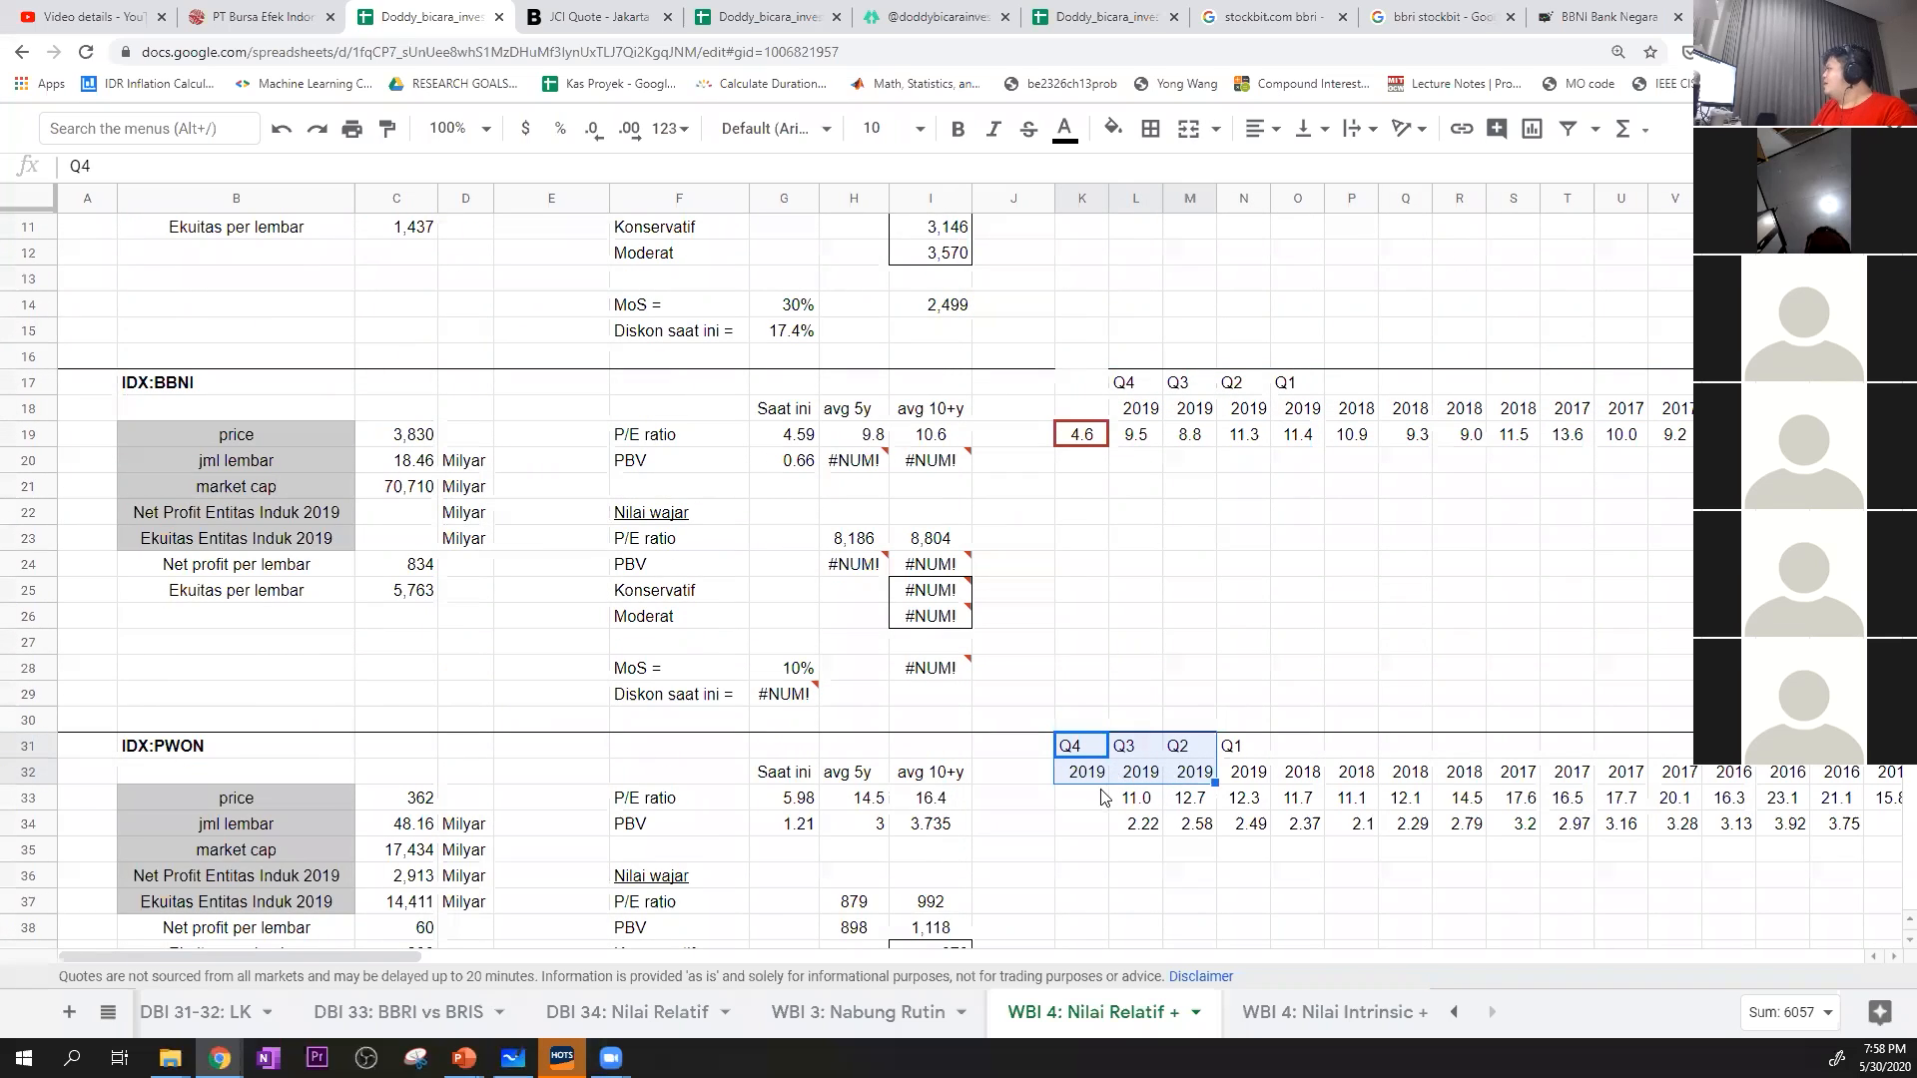
left_click(1102, 792)
scroll(1104, 433, "up", 2)
Add a top border to cell K17 to continue the divider line above BBNI's headers
left_click(1094, 570)
scroll(1094, 577, "up", 1)
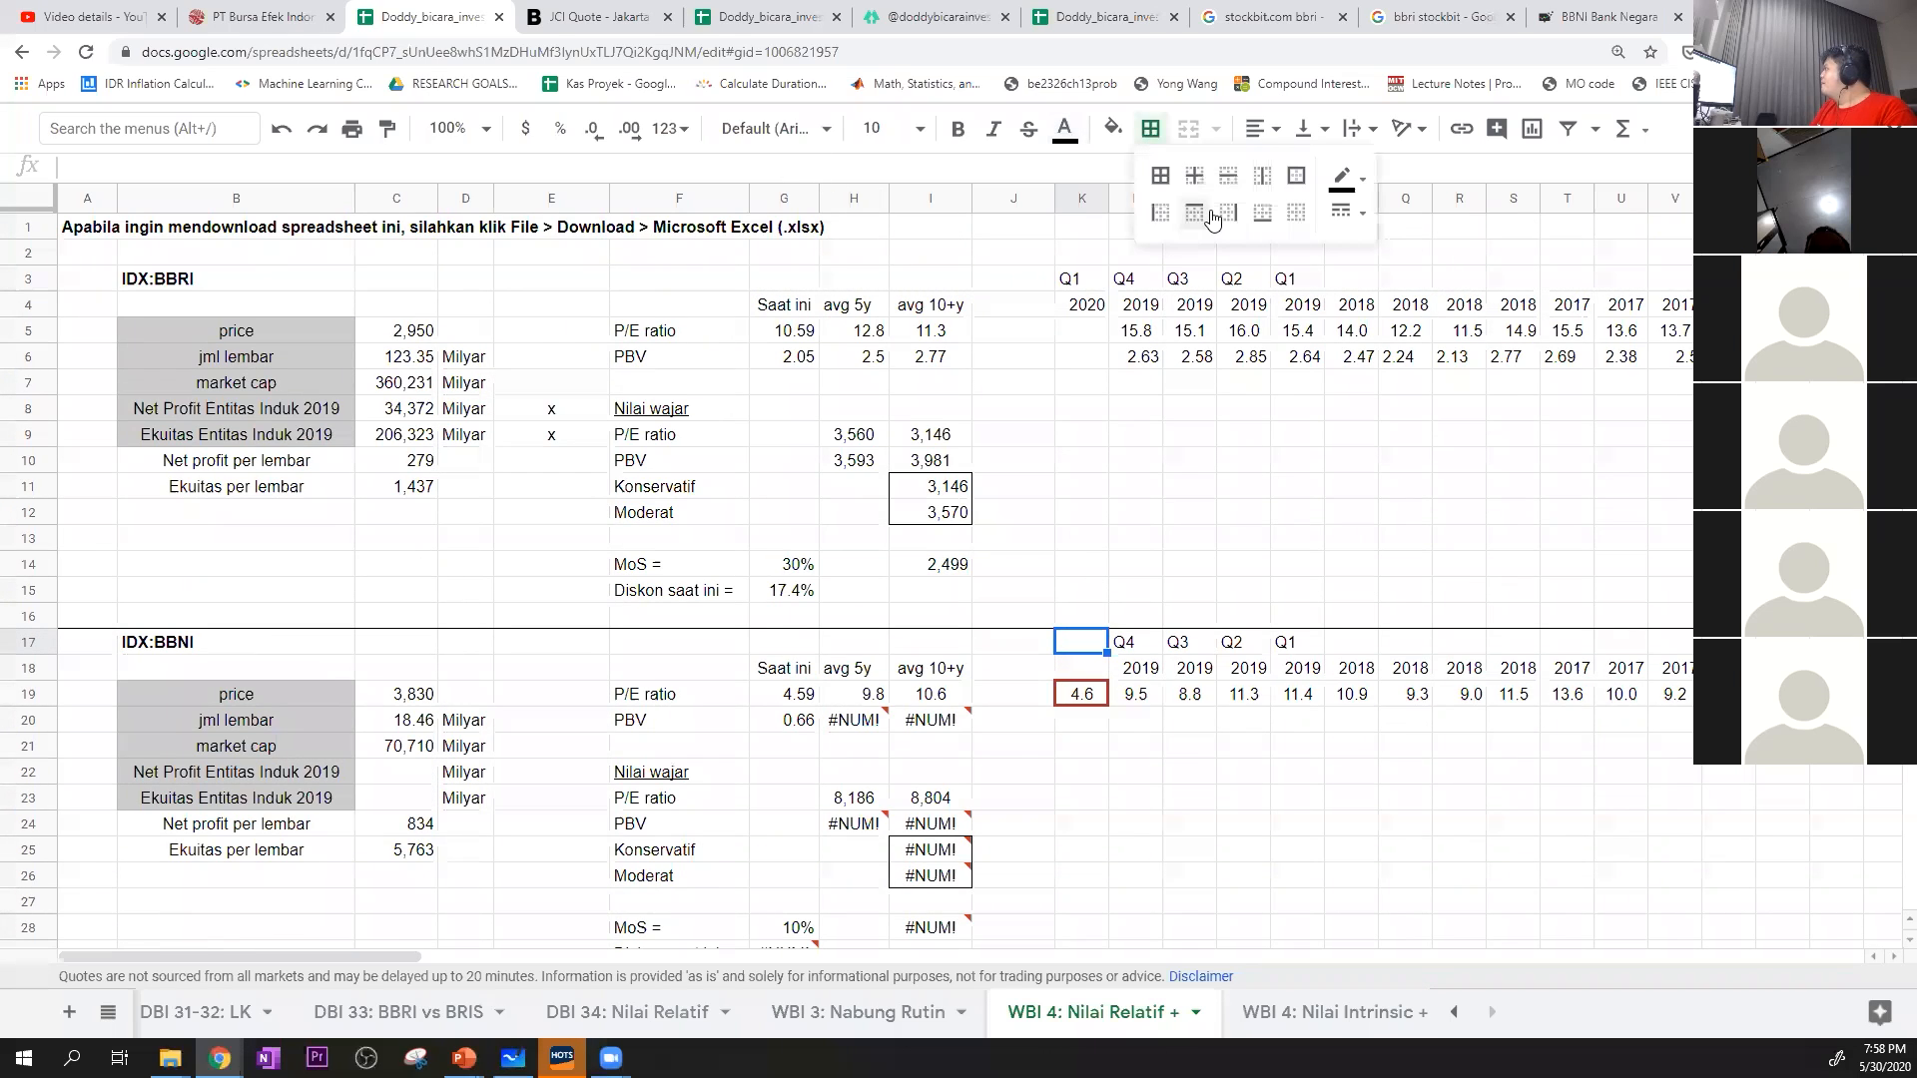
left_click(1191, 591)
Enter 2020 in K18 and Q1 in K17 as BBNI's newest period header
left_click(1104, 671)
type("2020")
key("Up")
type("Q1")
key("Return")
Copy BBNI's Q1 2020 header from K17:K18 and paste it over BBRI's header in K3:K4
left_click_drag(1099, 647, 1099, 679)
key("ctrl+c")
left_click(1083, 311)
left_click(1085, 279)
key("ctrl+v")
left_click(1097, 328)
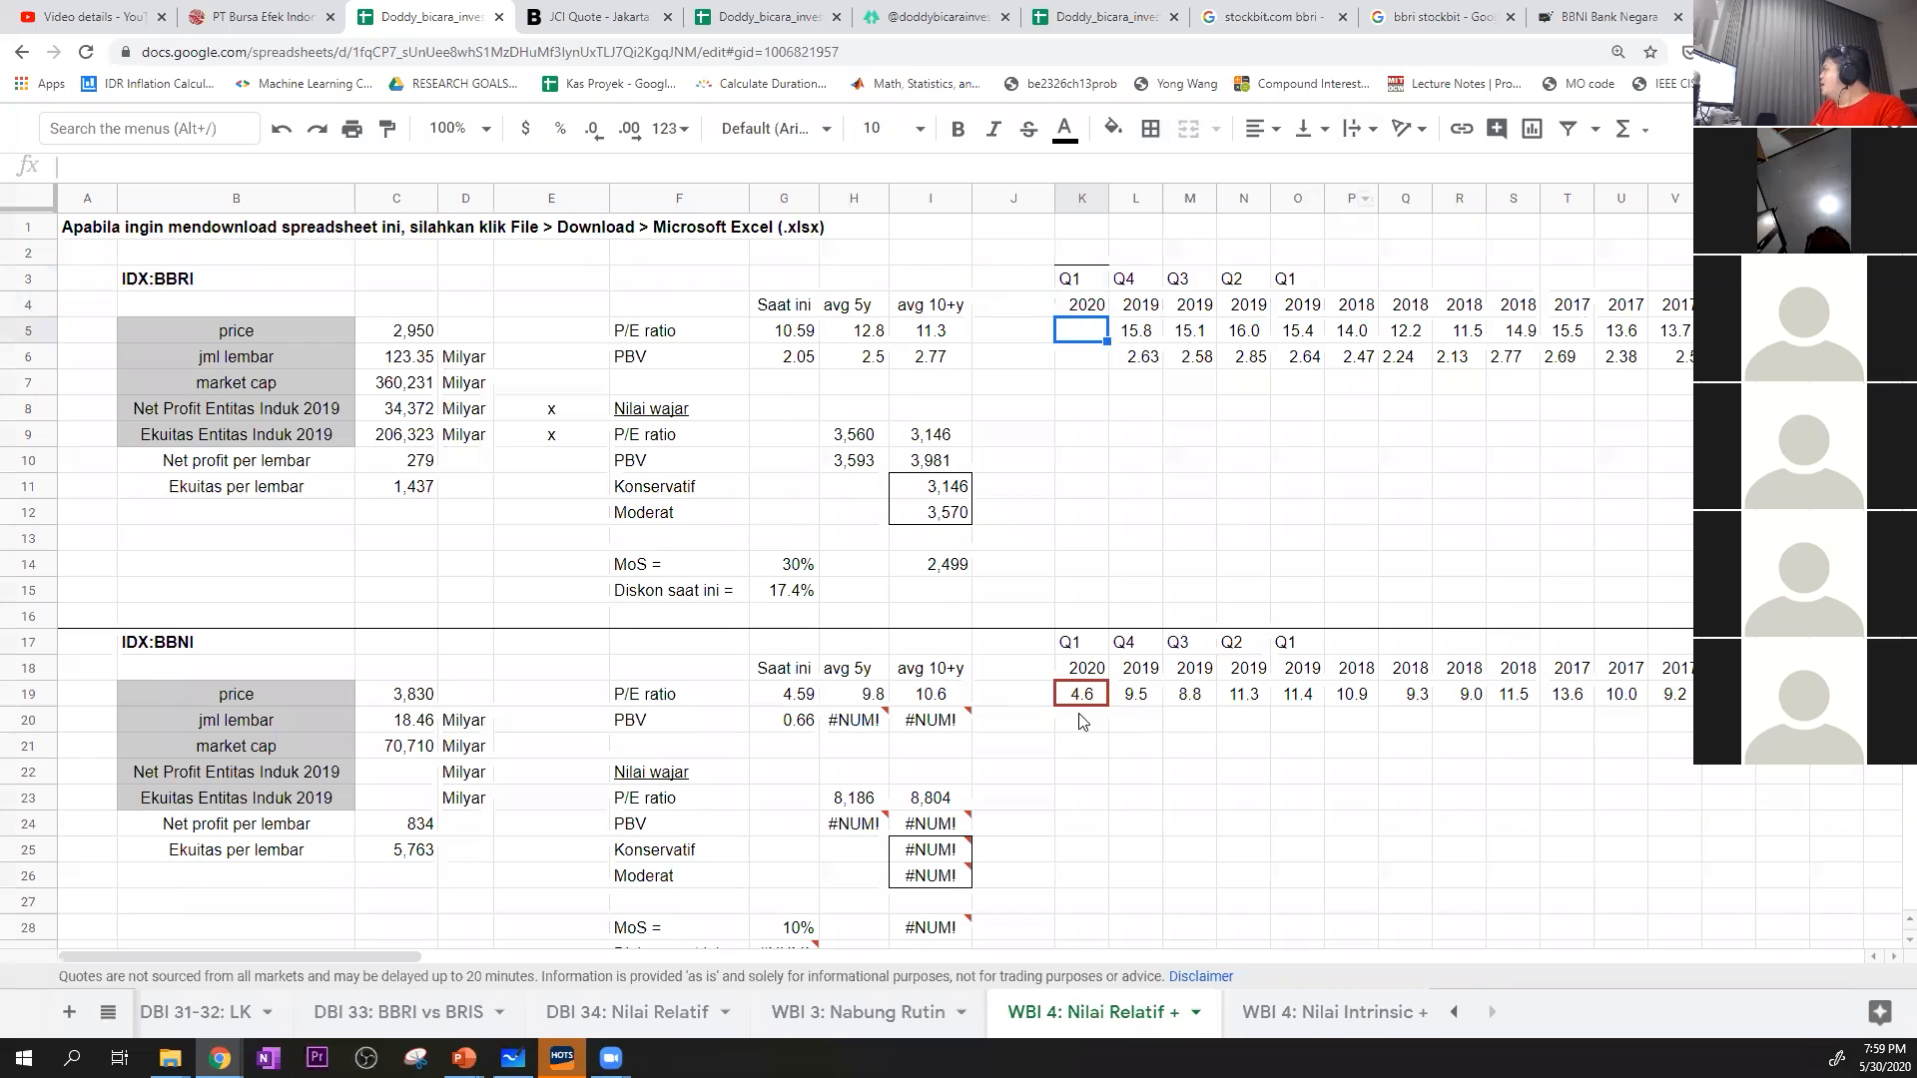
Switch BBNI's Stockbit financials to the quarterly balance sheet and go to its Key Ratio table
left_click(1608, 17)
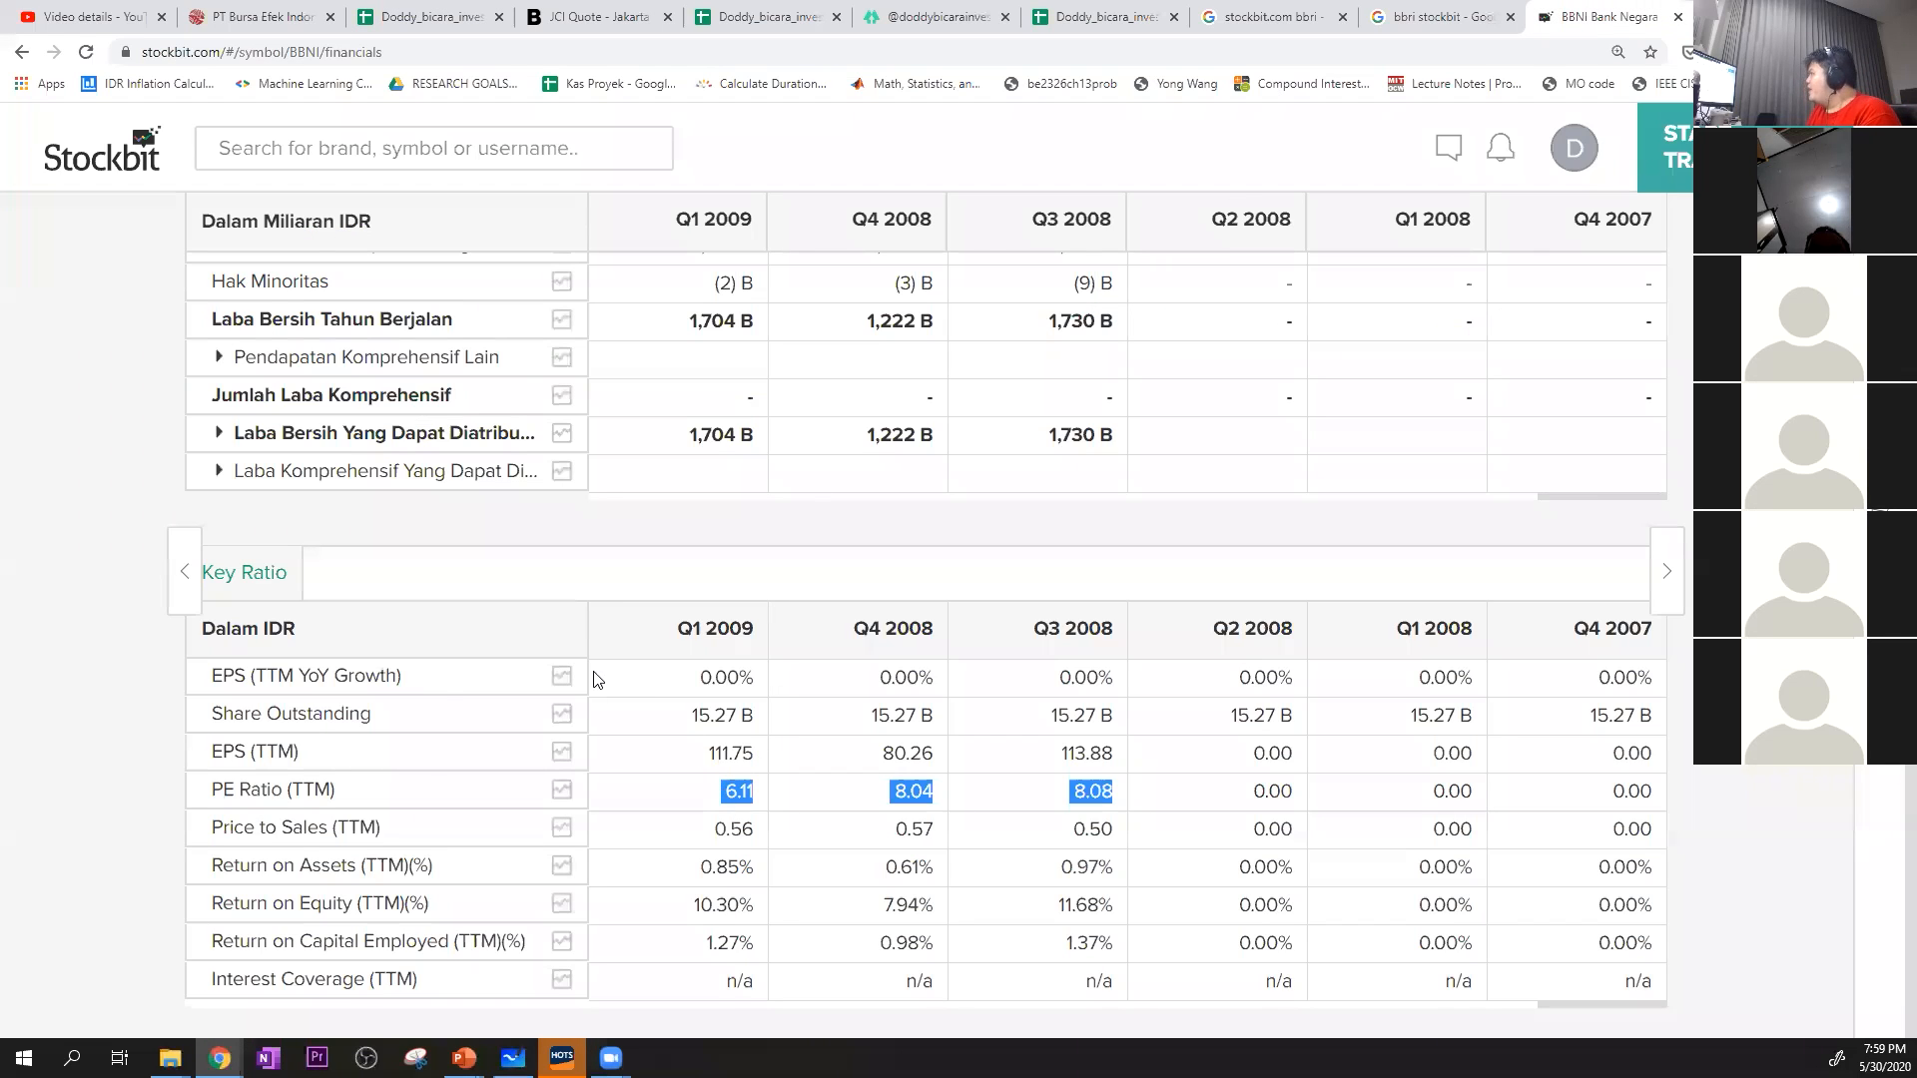
scroll(591, 557, "up", 15)
scroll(635, 599, "down", 5)
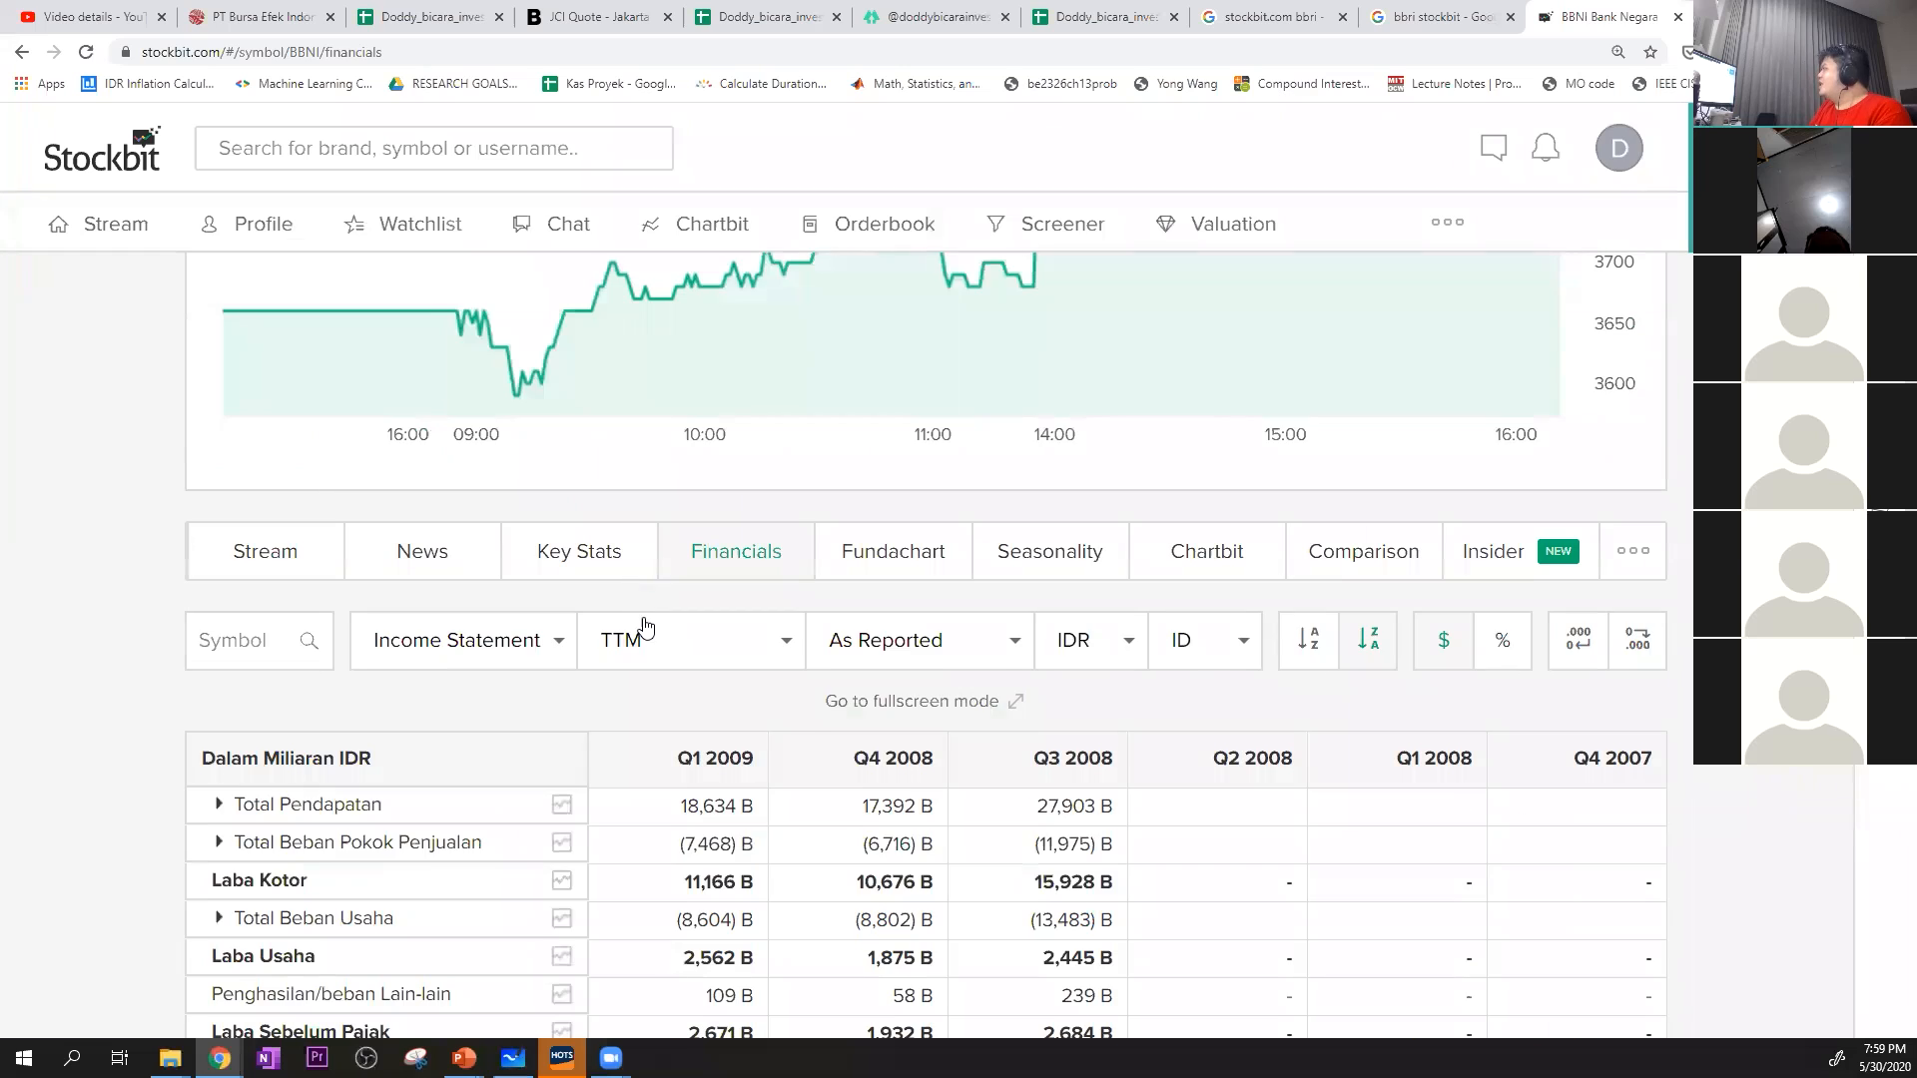
left_click(527, 648)
left_click(504, 709)
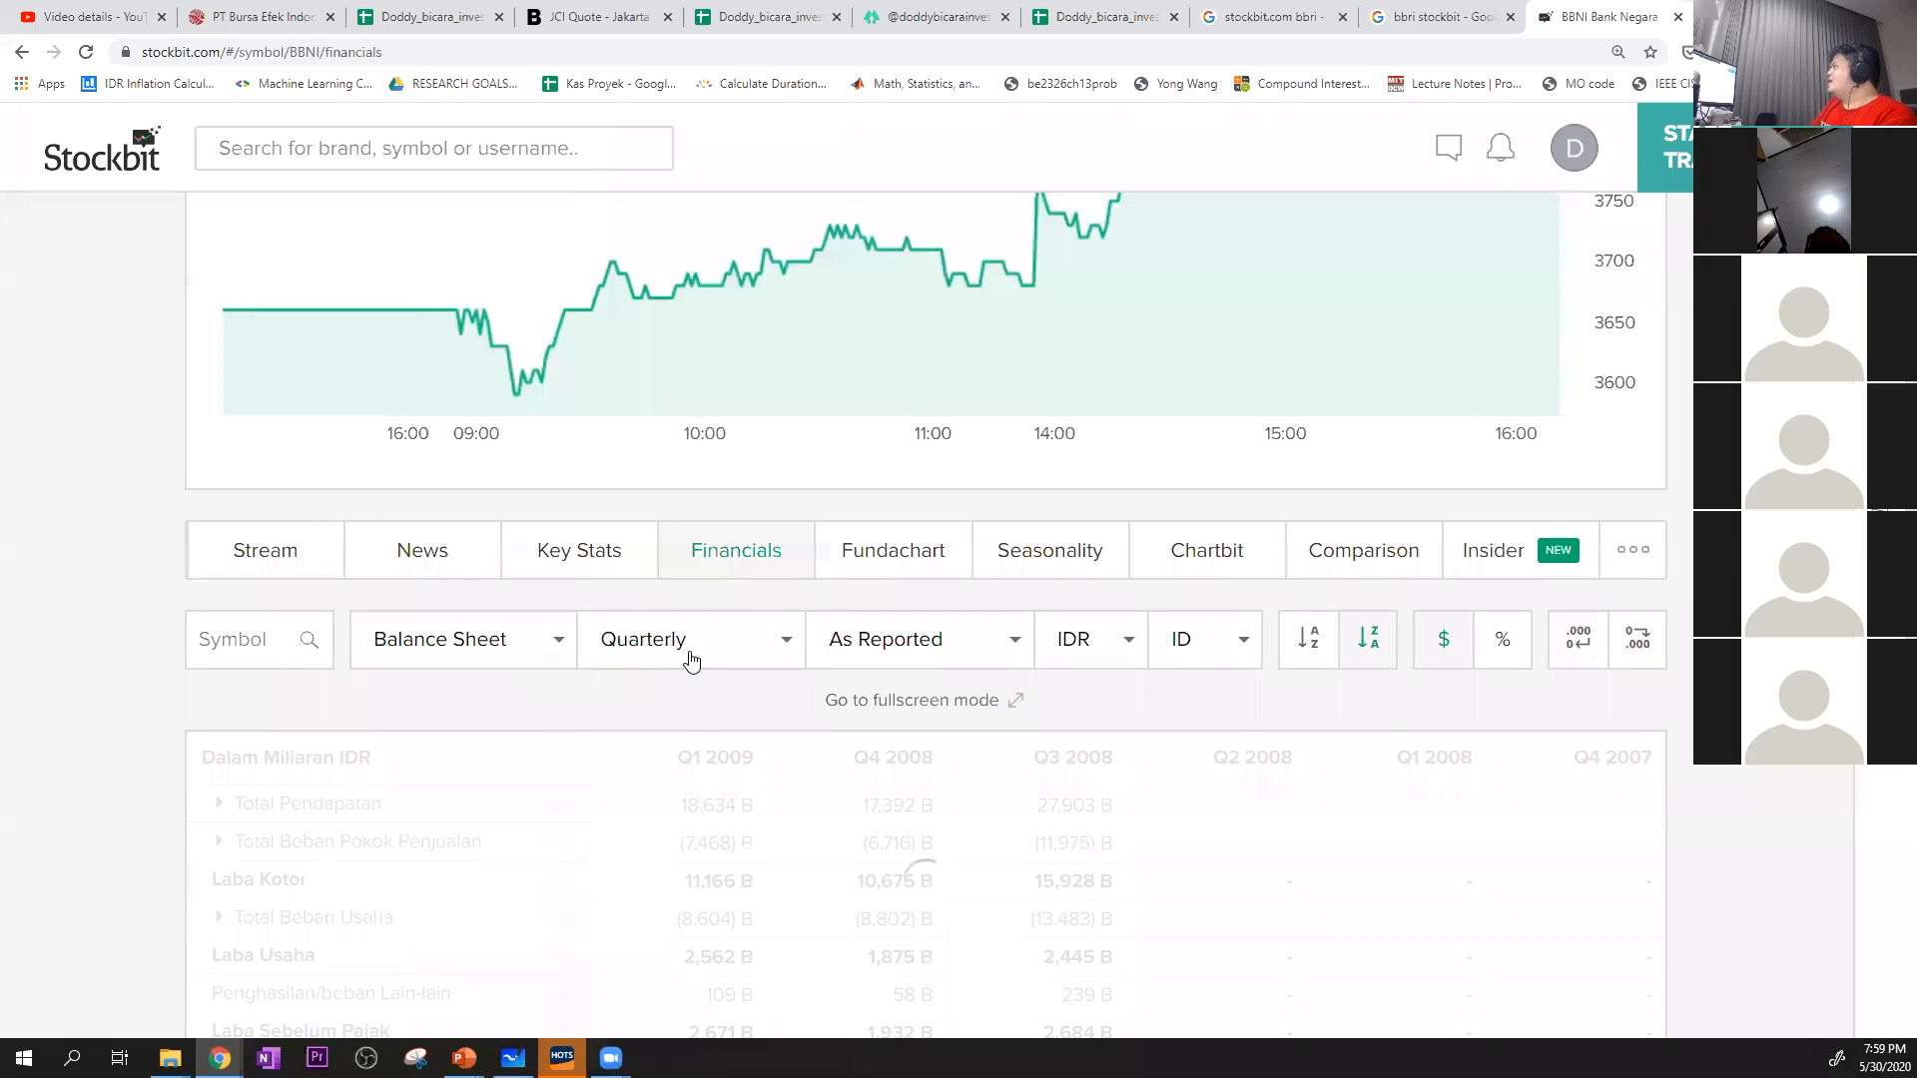
scroll(681, 595, "down", 3)
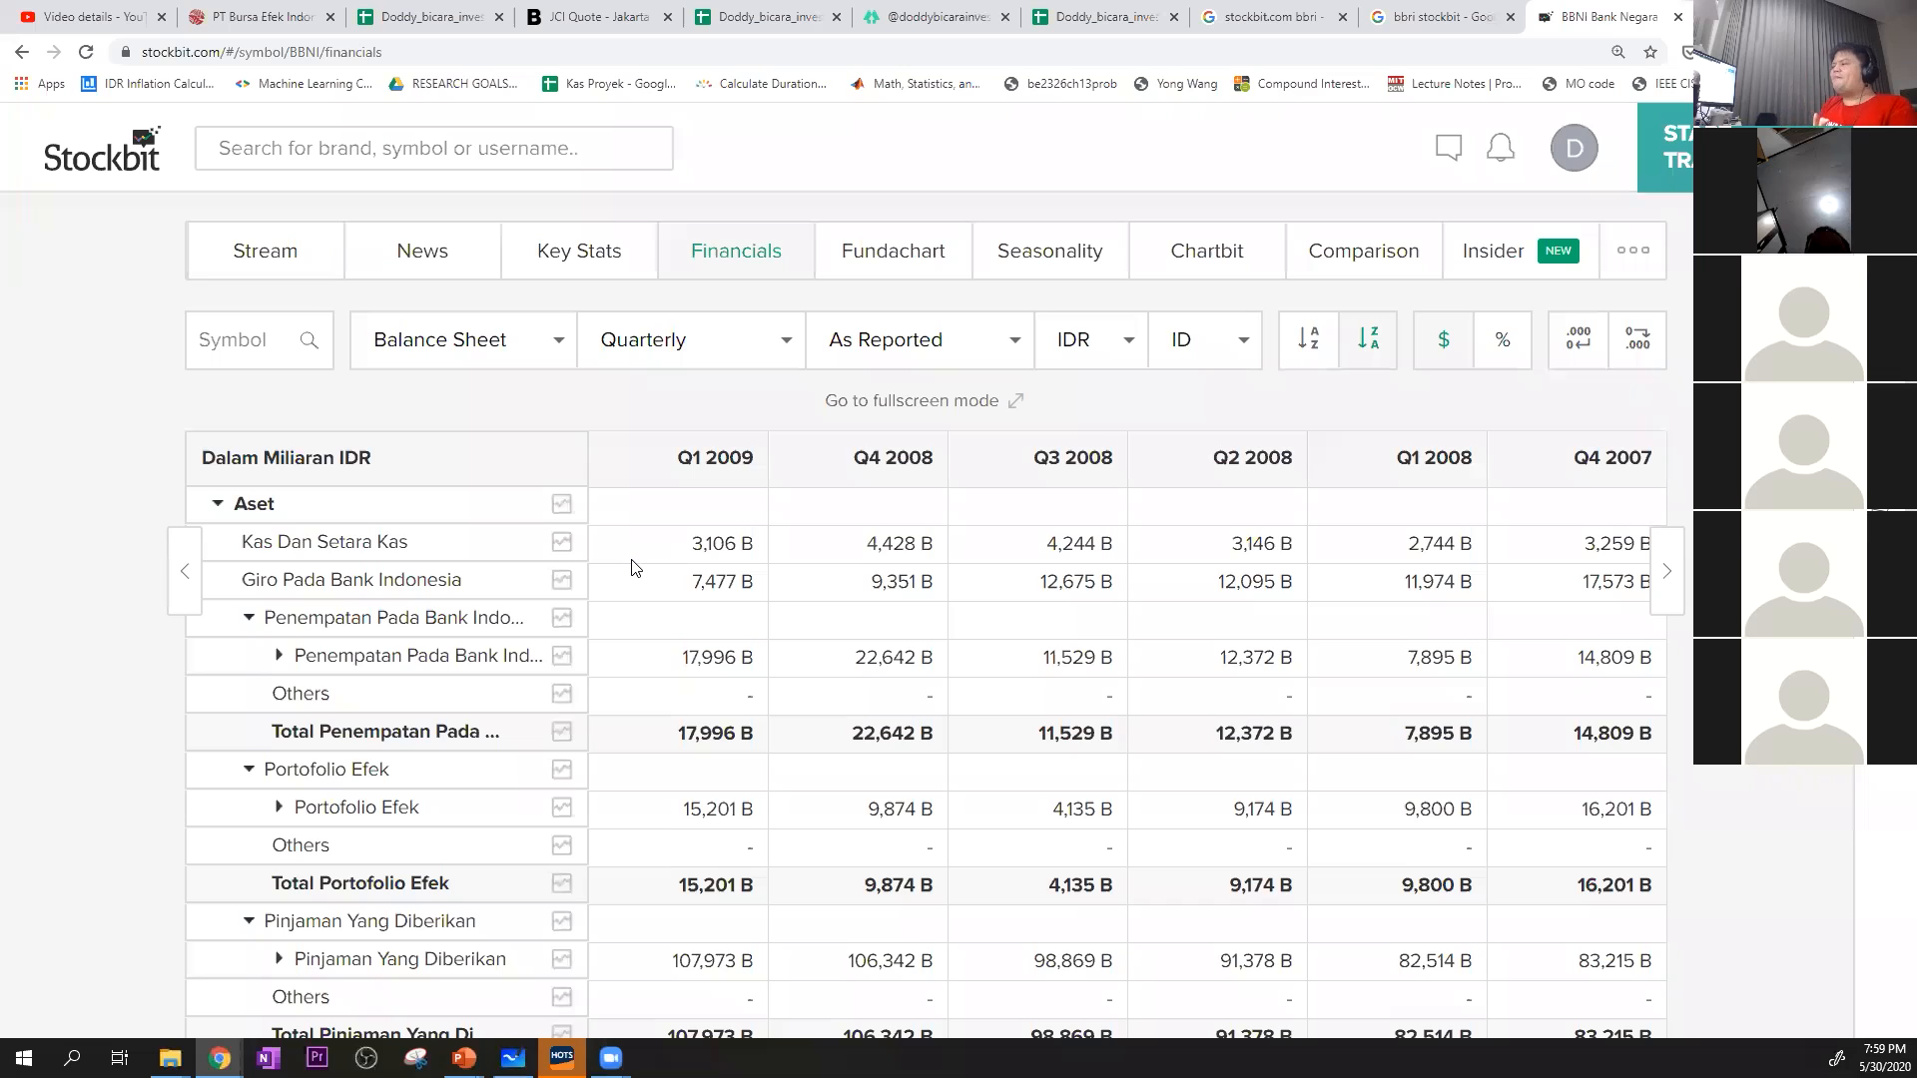
scroll(631, 568, "down", 7)
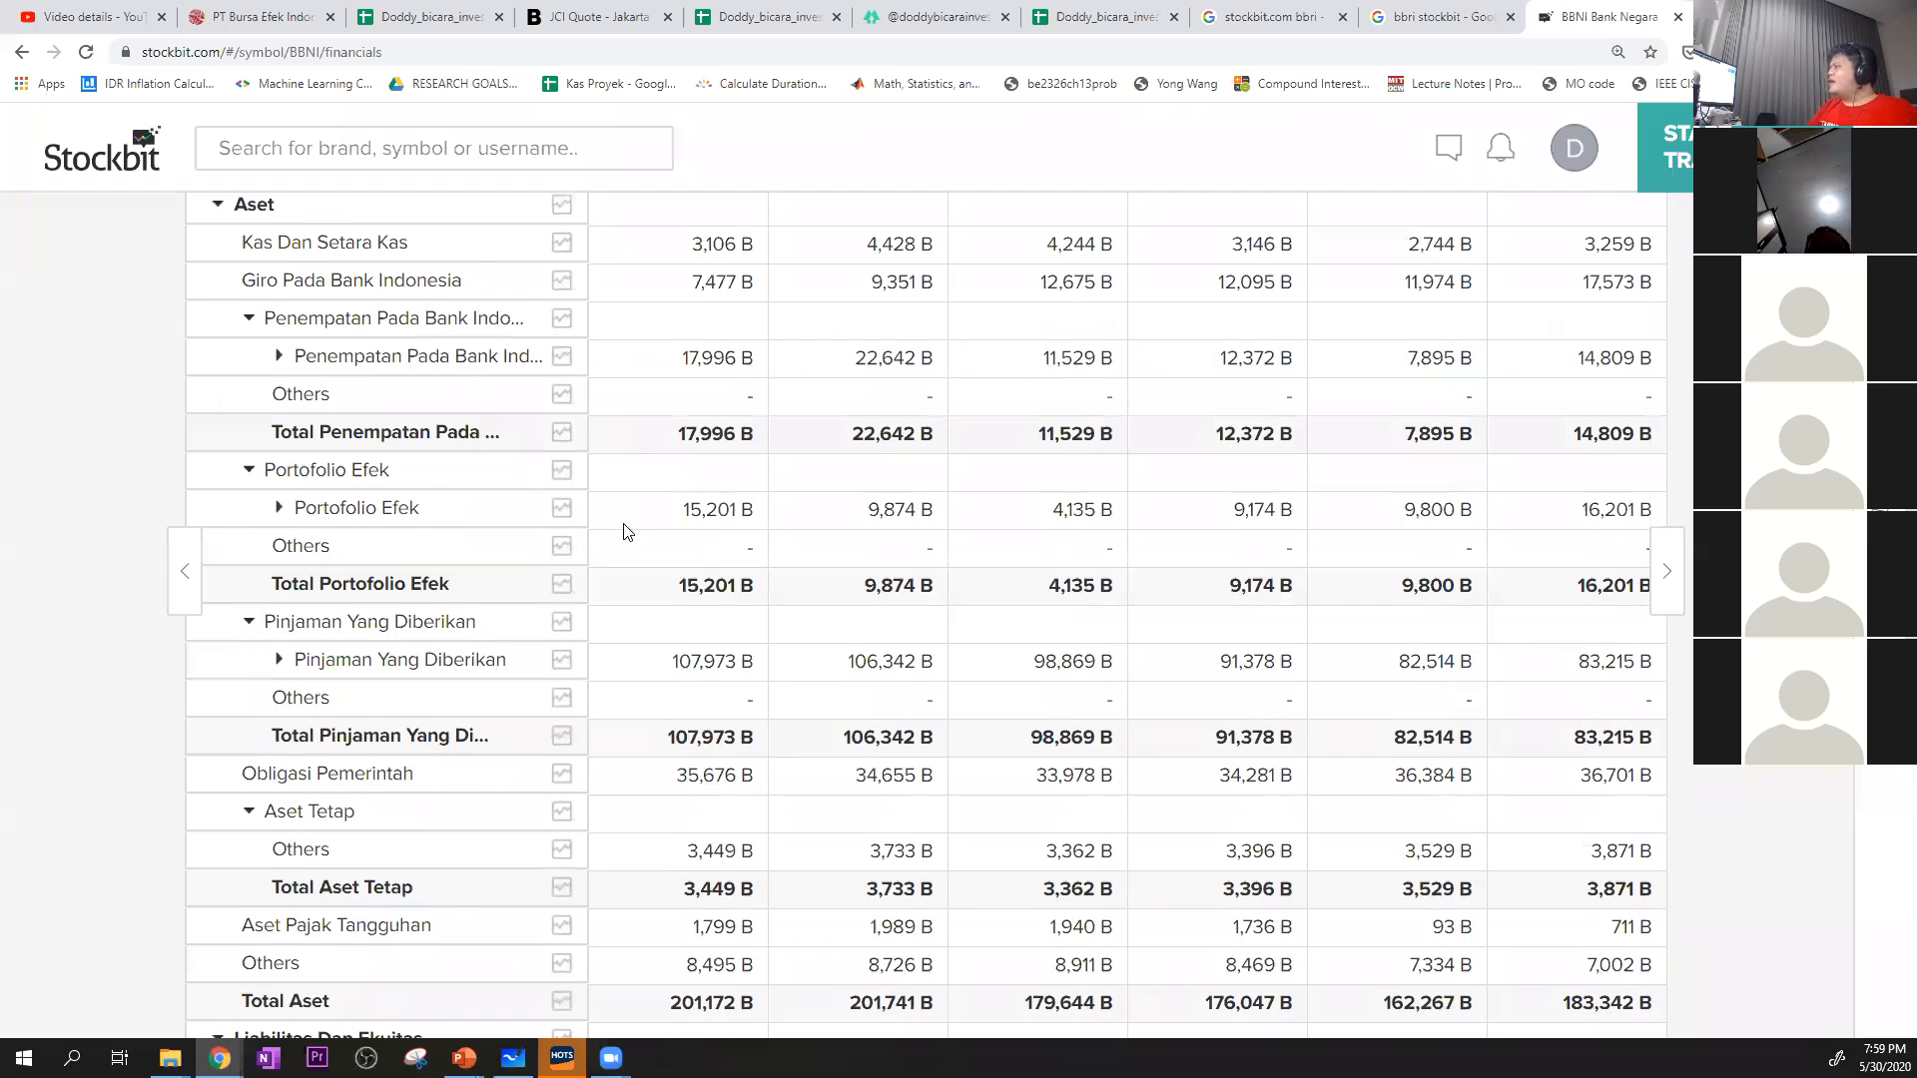
scroll(629, 527, "down", 10)
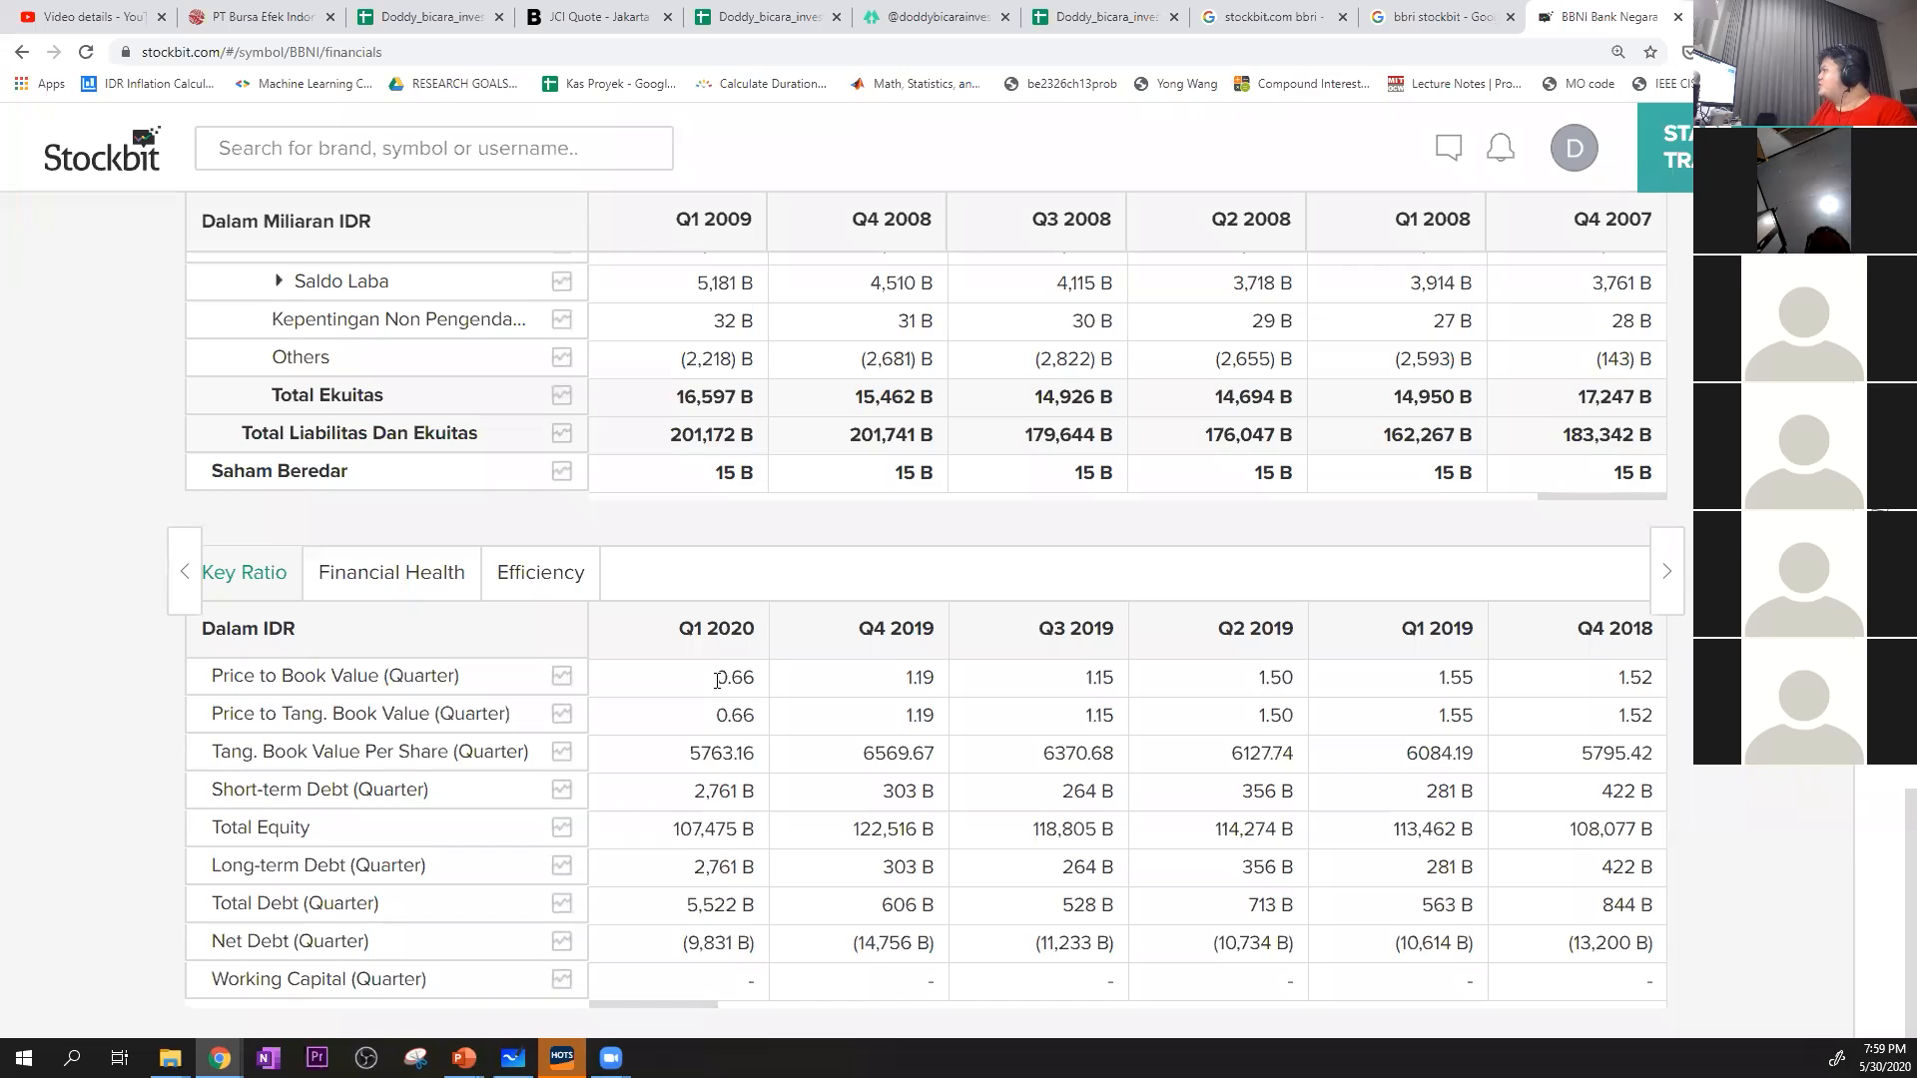
Copy BBNI's Price to Book Value (Quarter) series from Q1 2020 back to Q3 2008 and paste it as values only at K20
left_click_drag(718, 680, 1110, 674)
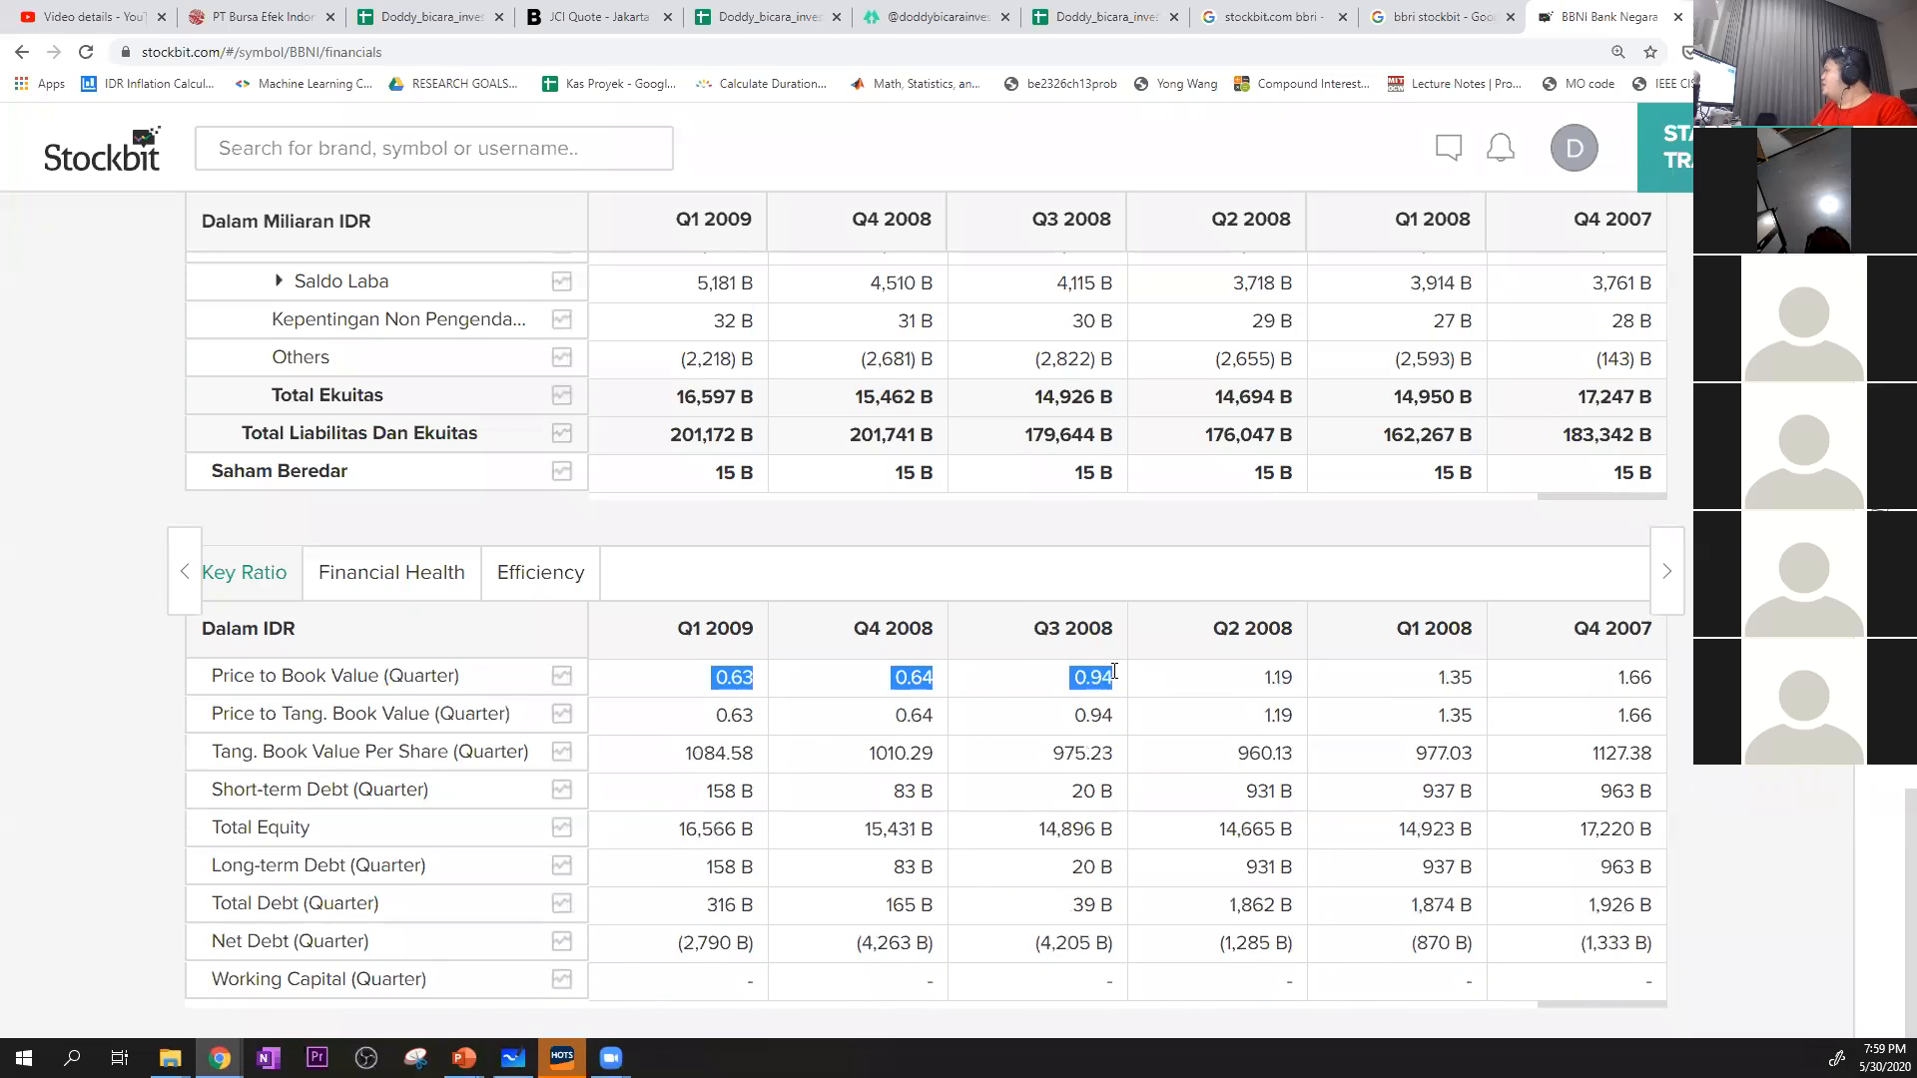
left_click(478, 12)
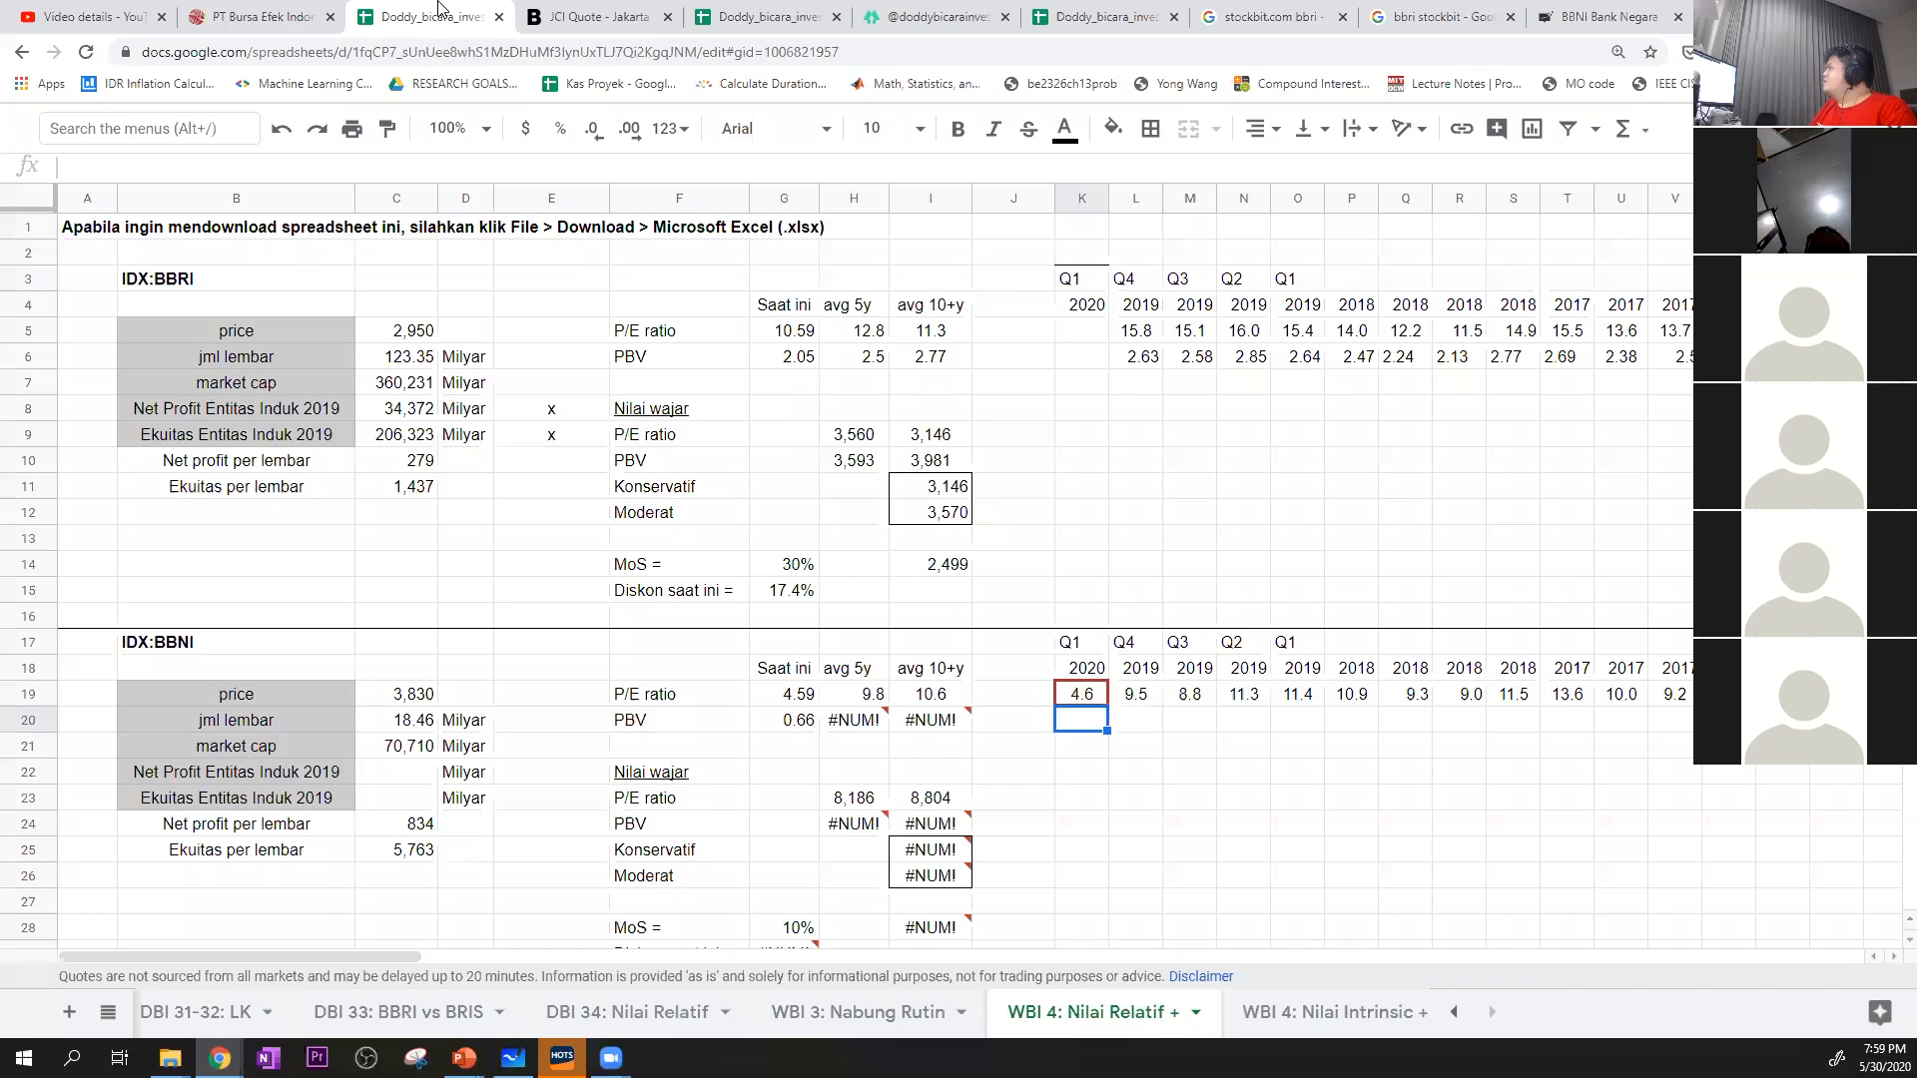
right_click(1091, 734)
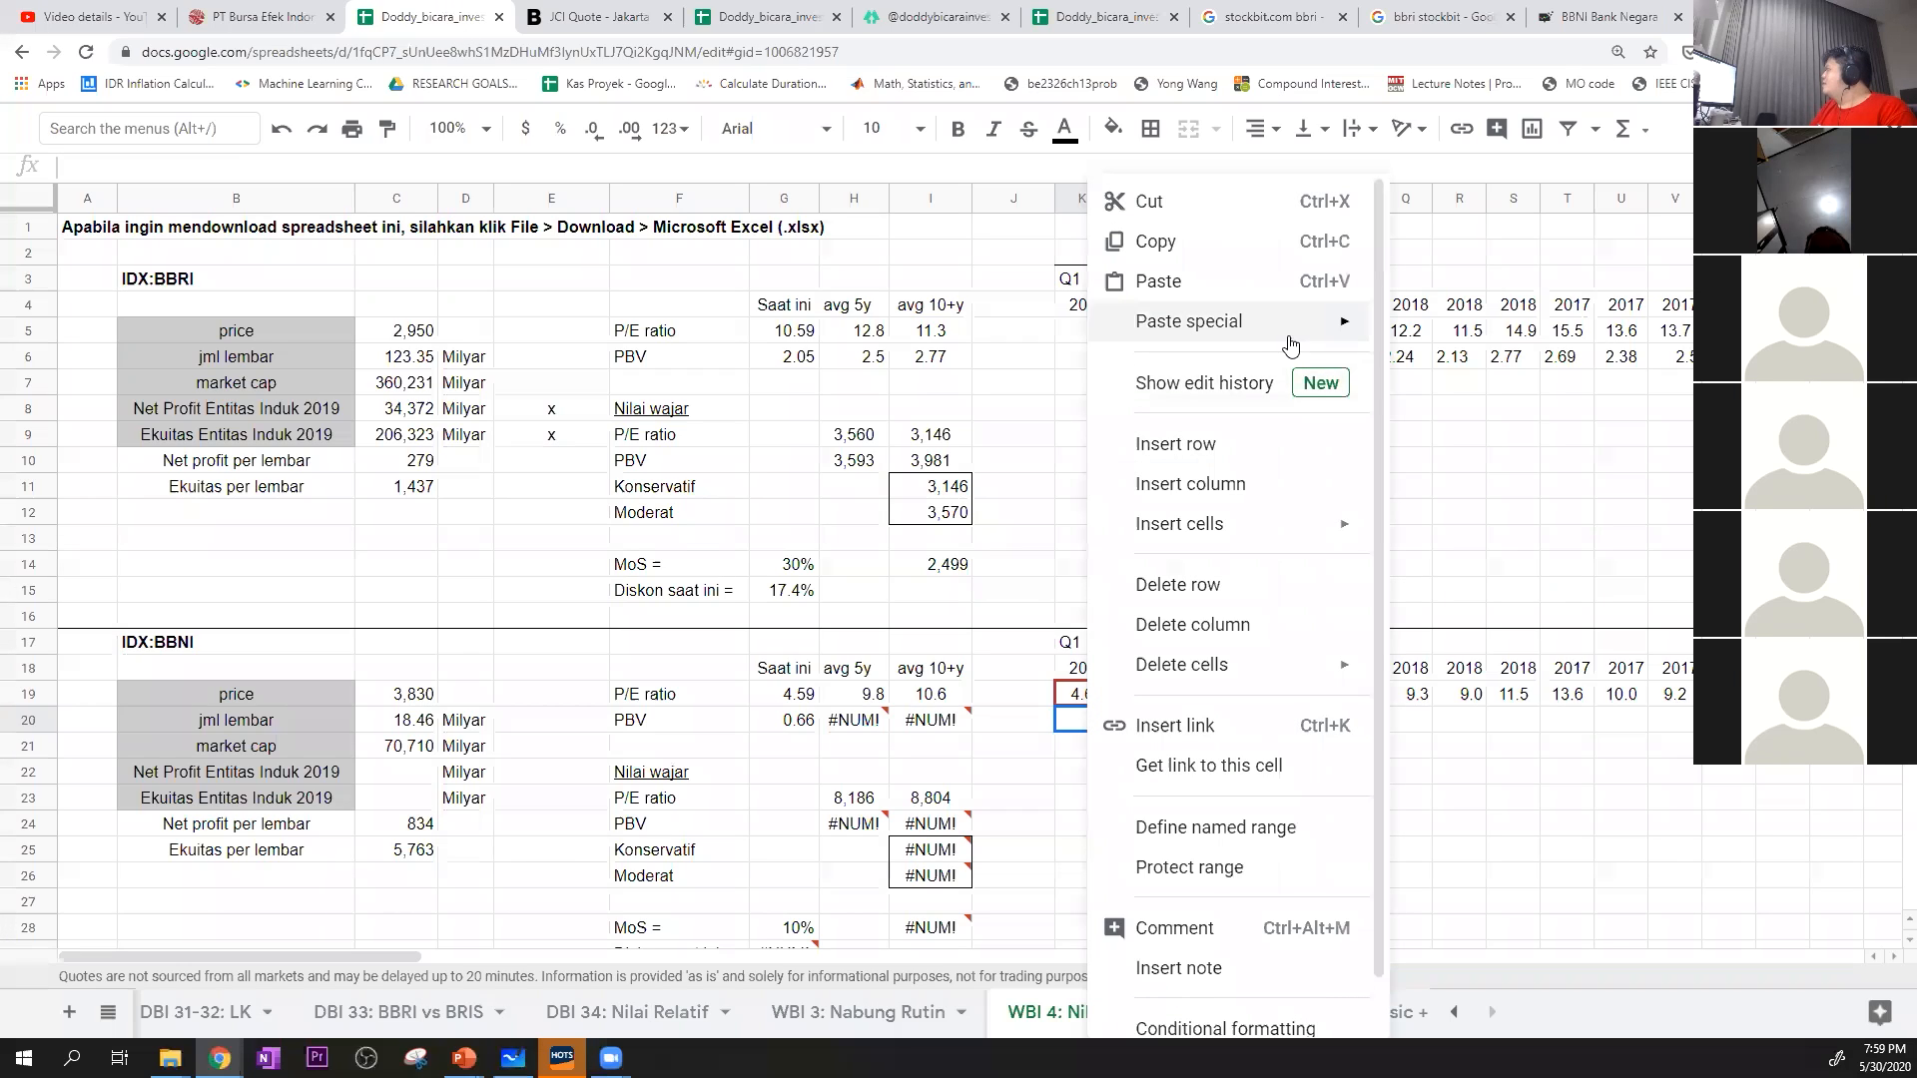
mouse_move(1296, 330)
left_click(1467, 333)
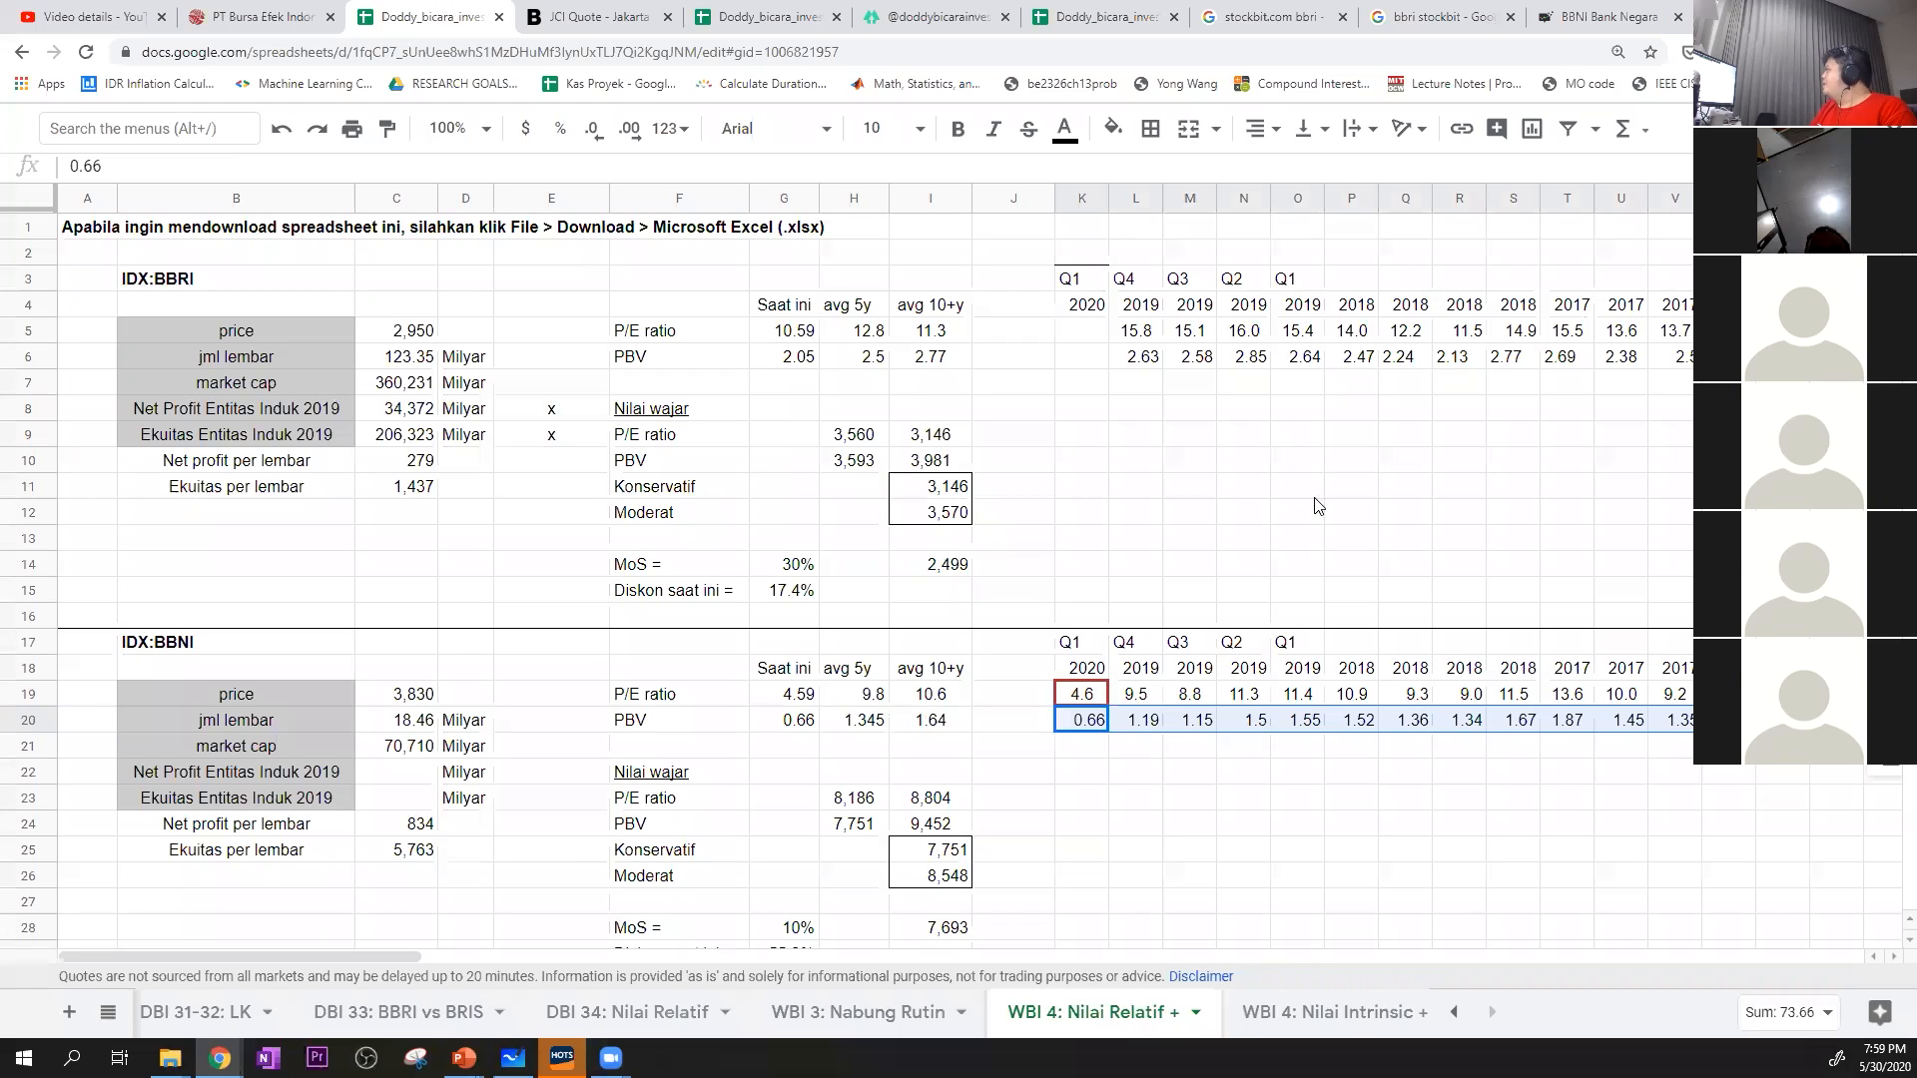
Review BBNI's current, 5-year and 10+ year P/E ratios and their median formulas against the quarterly P/E history in row 19
left_click(1180, 834)
left_click(931, 694)
left_click(1013, 644)
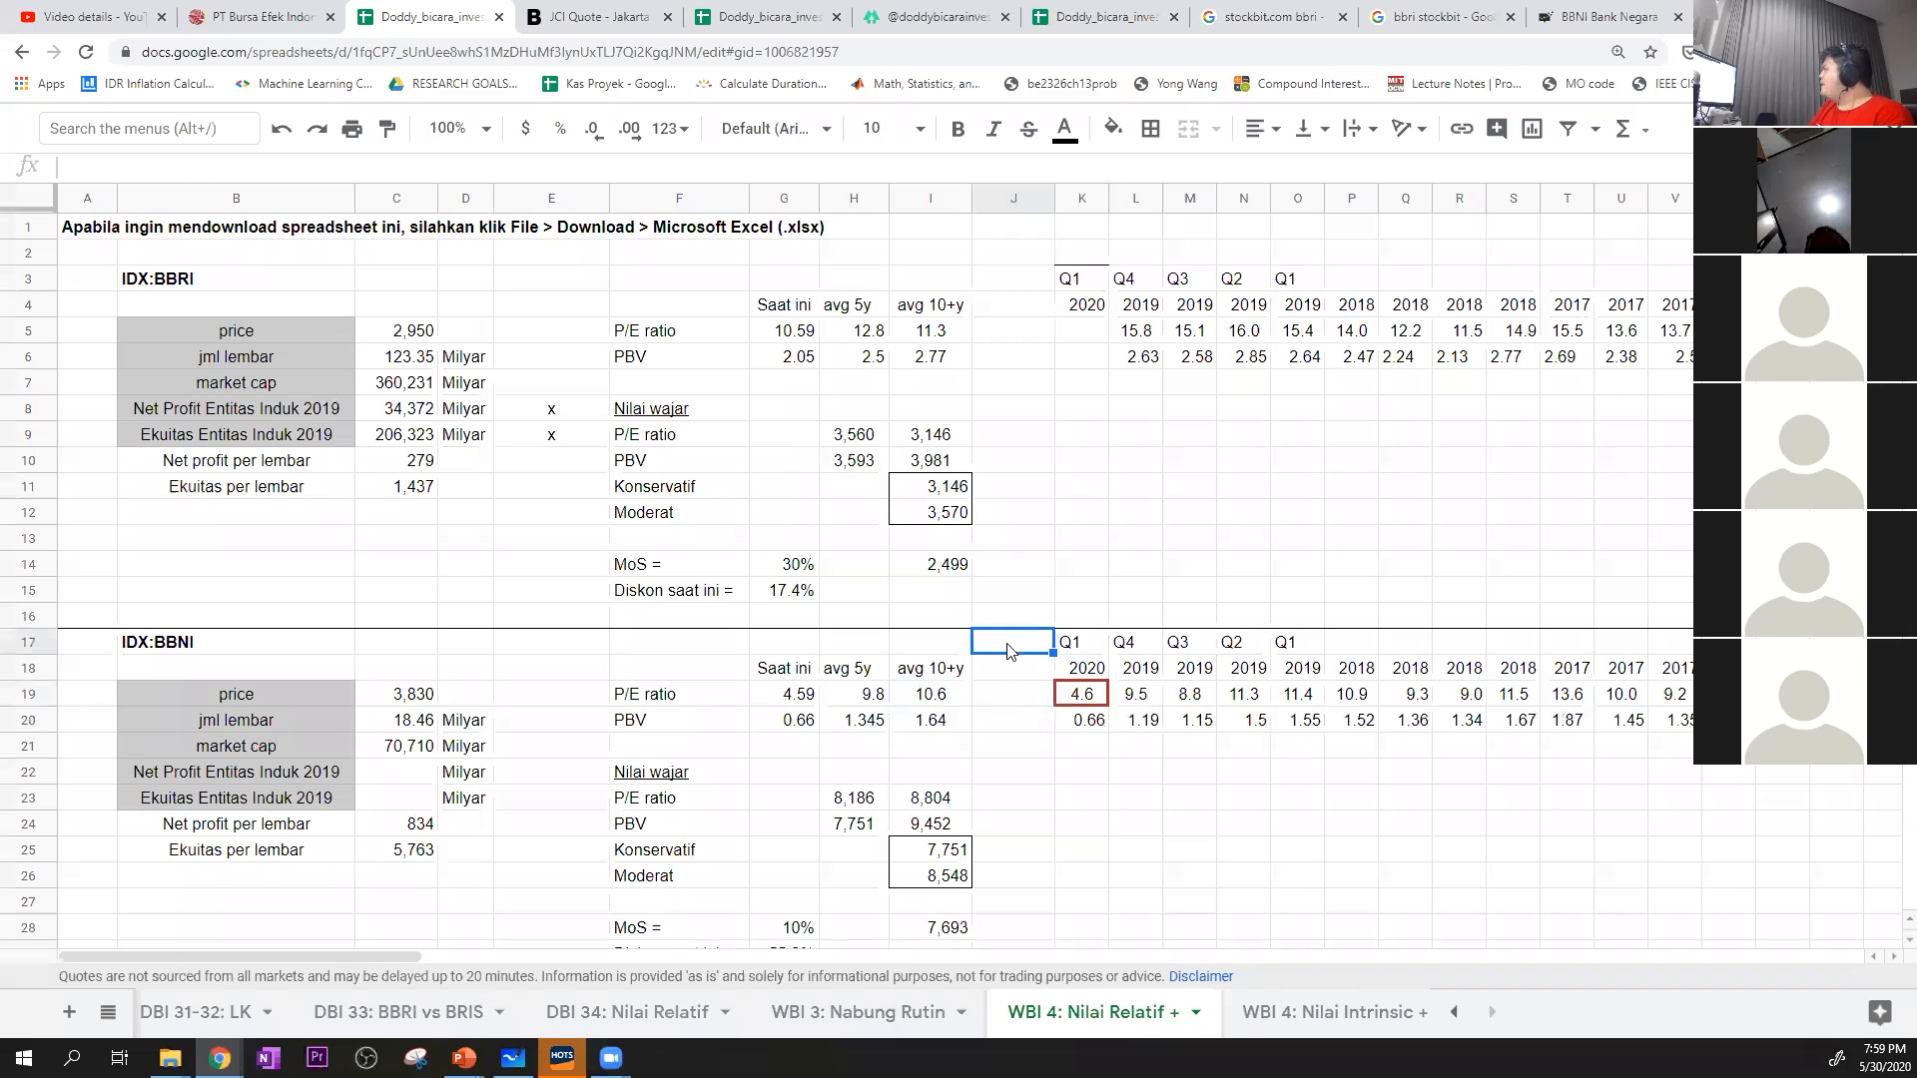
left_click(864, 703)
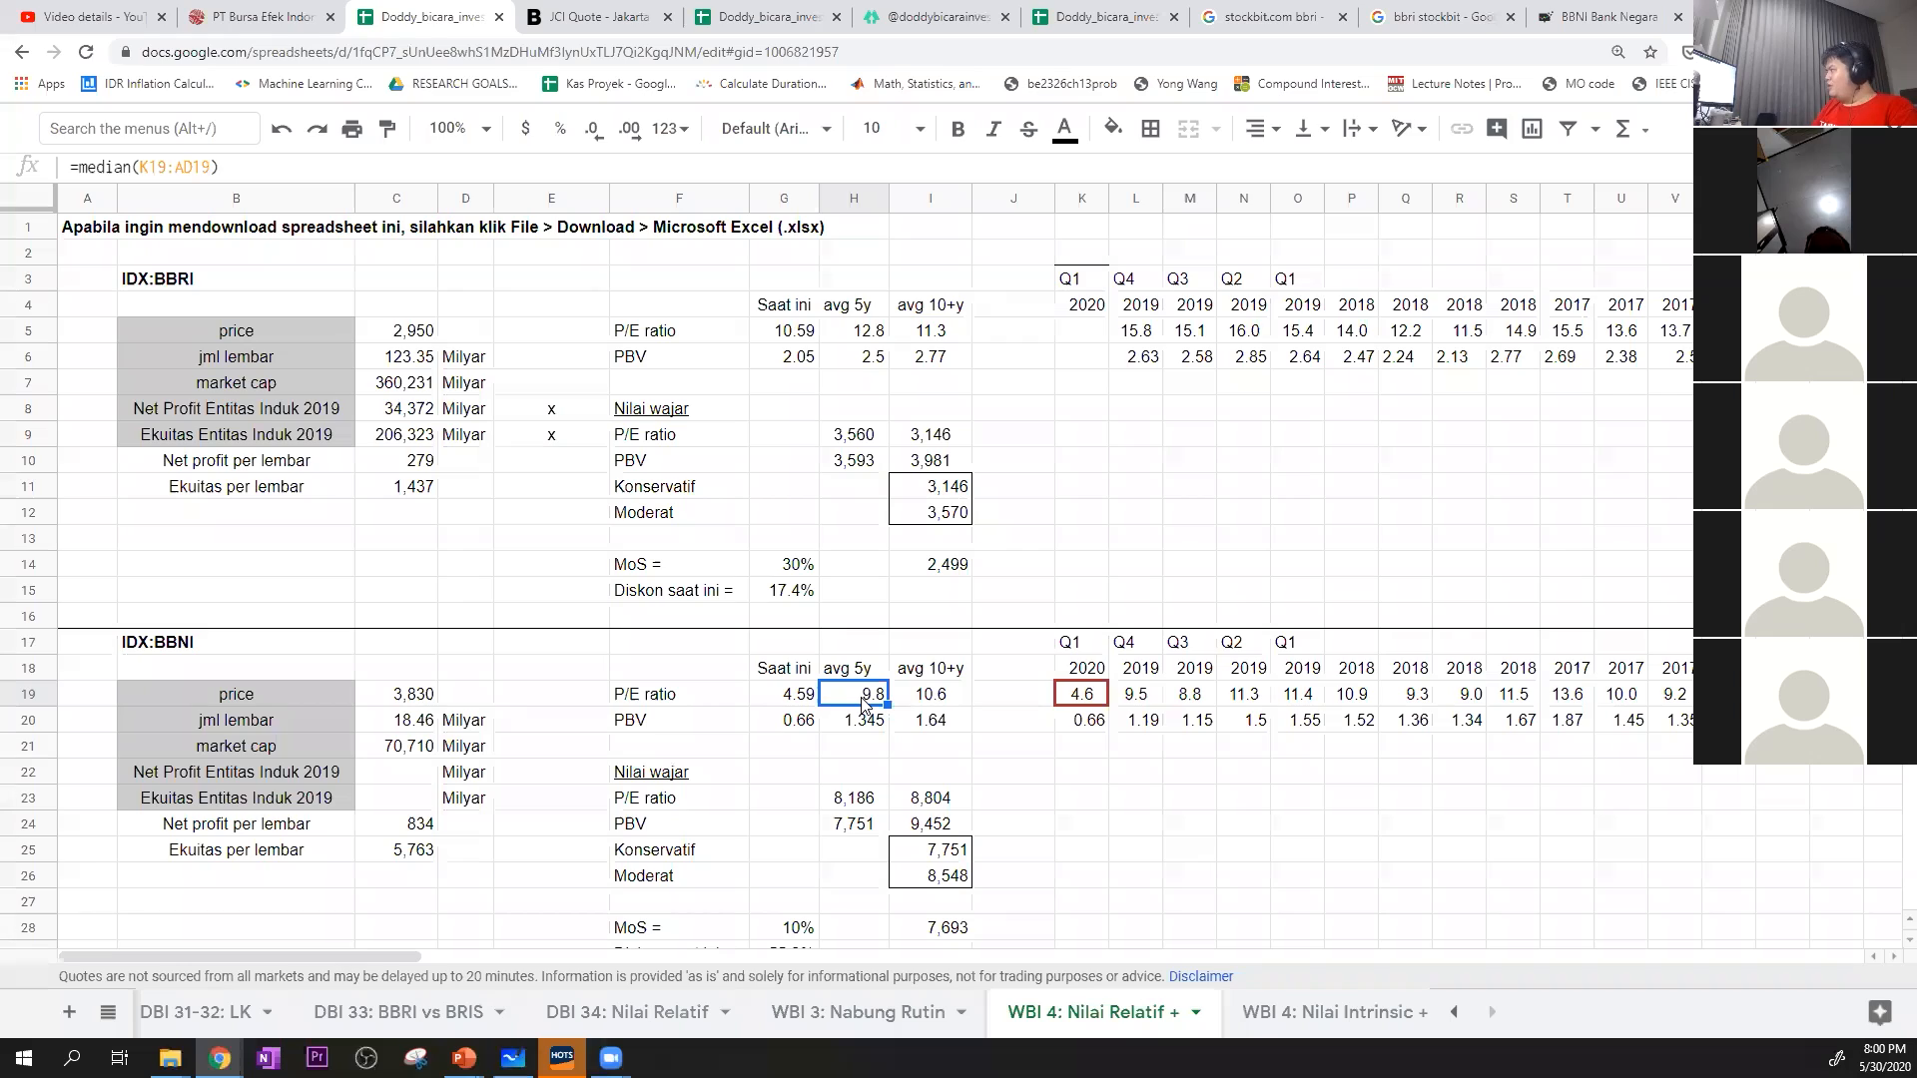
left_click(1134, 775)
left_click(1091, 699)
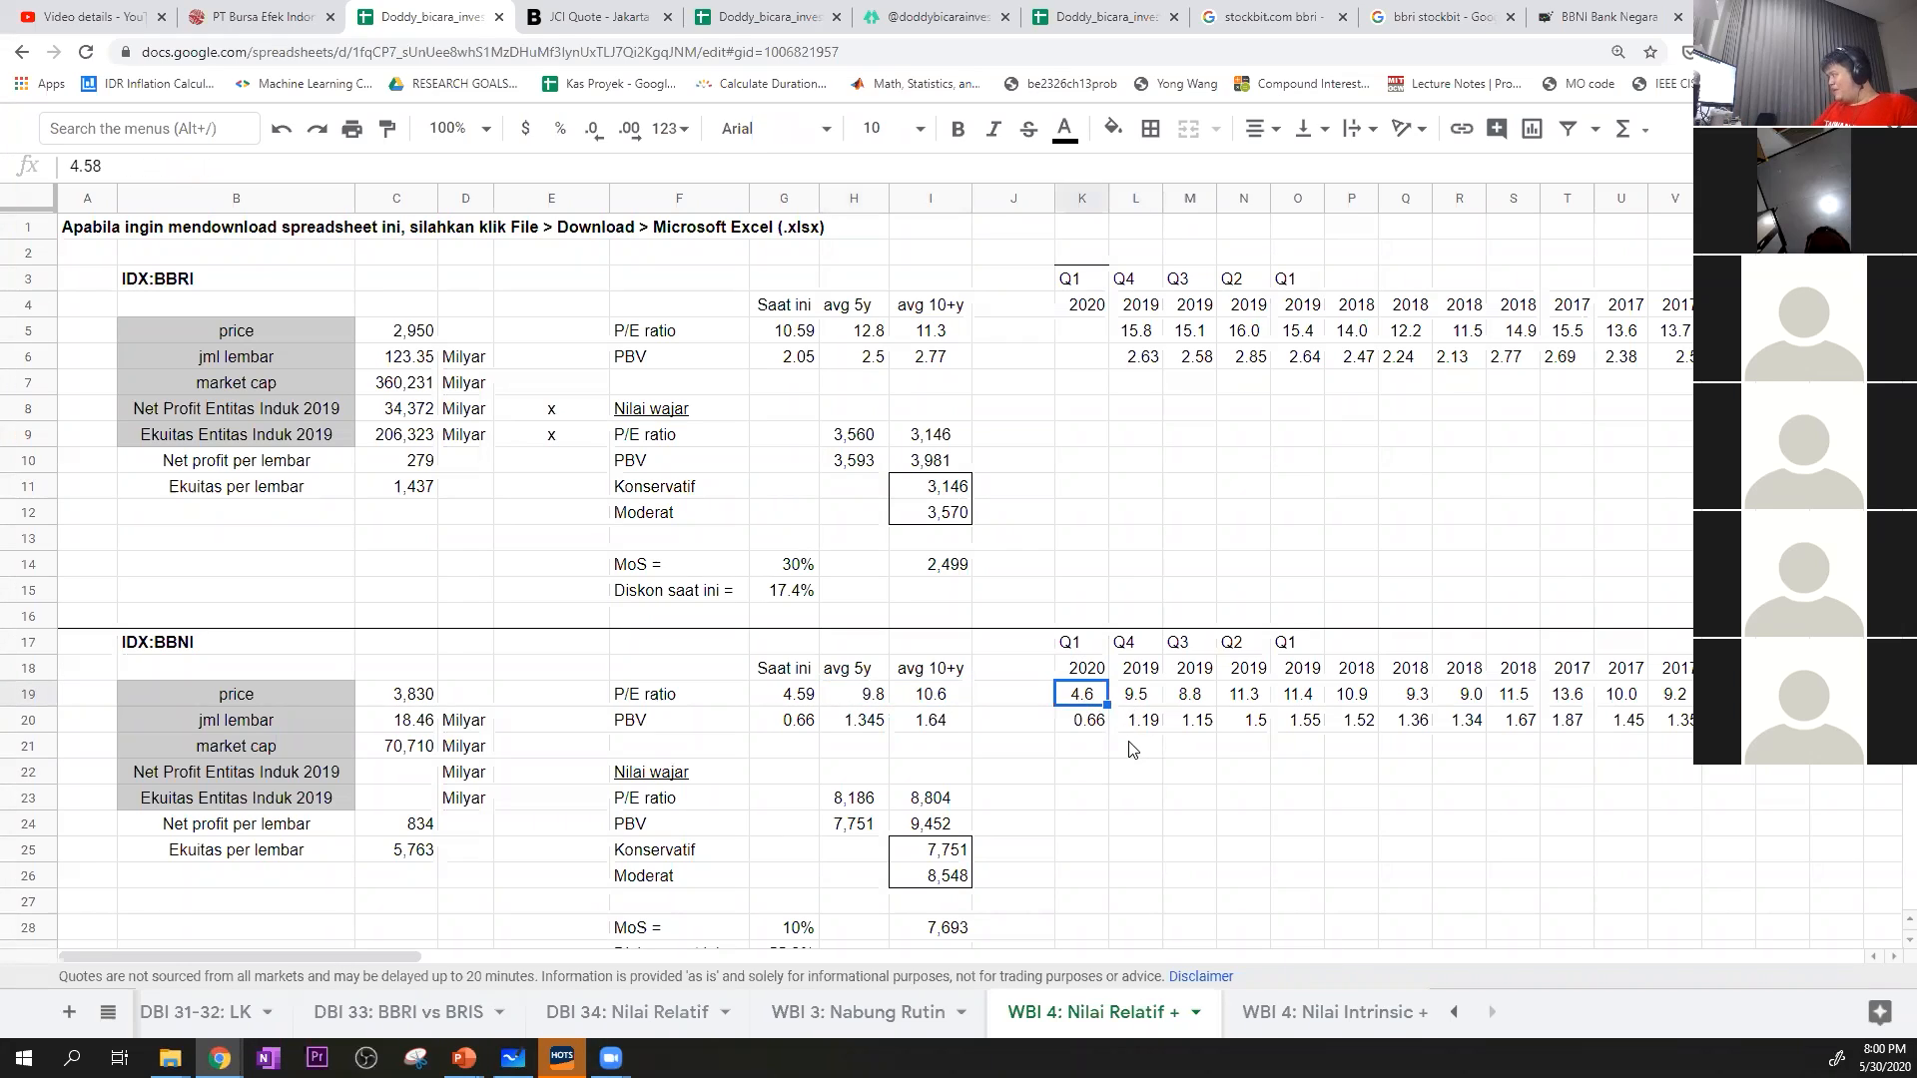
left_click(1157, 698)
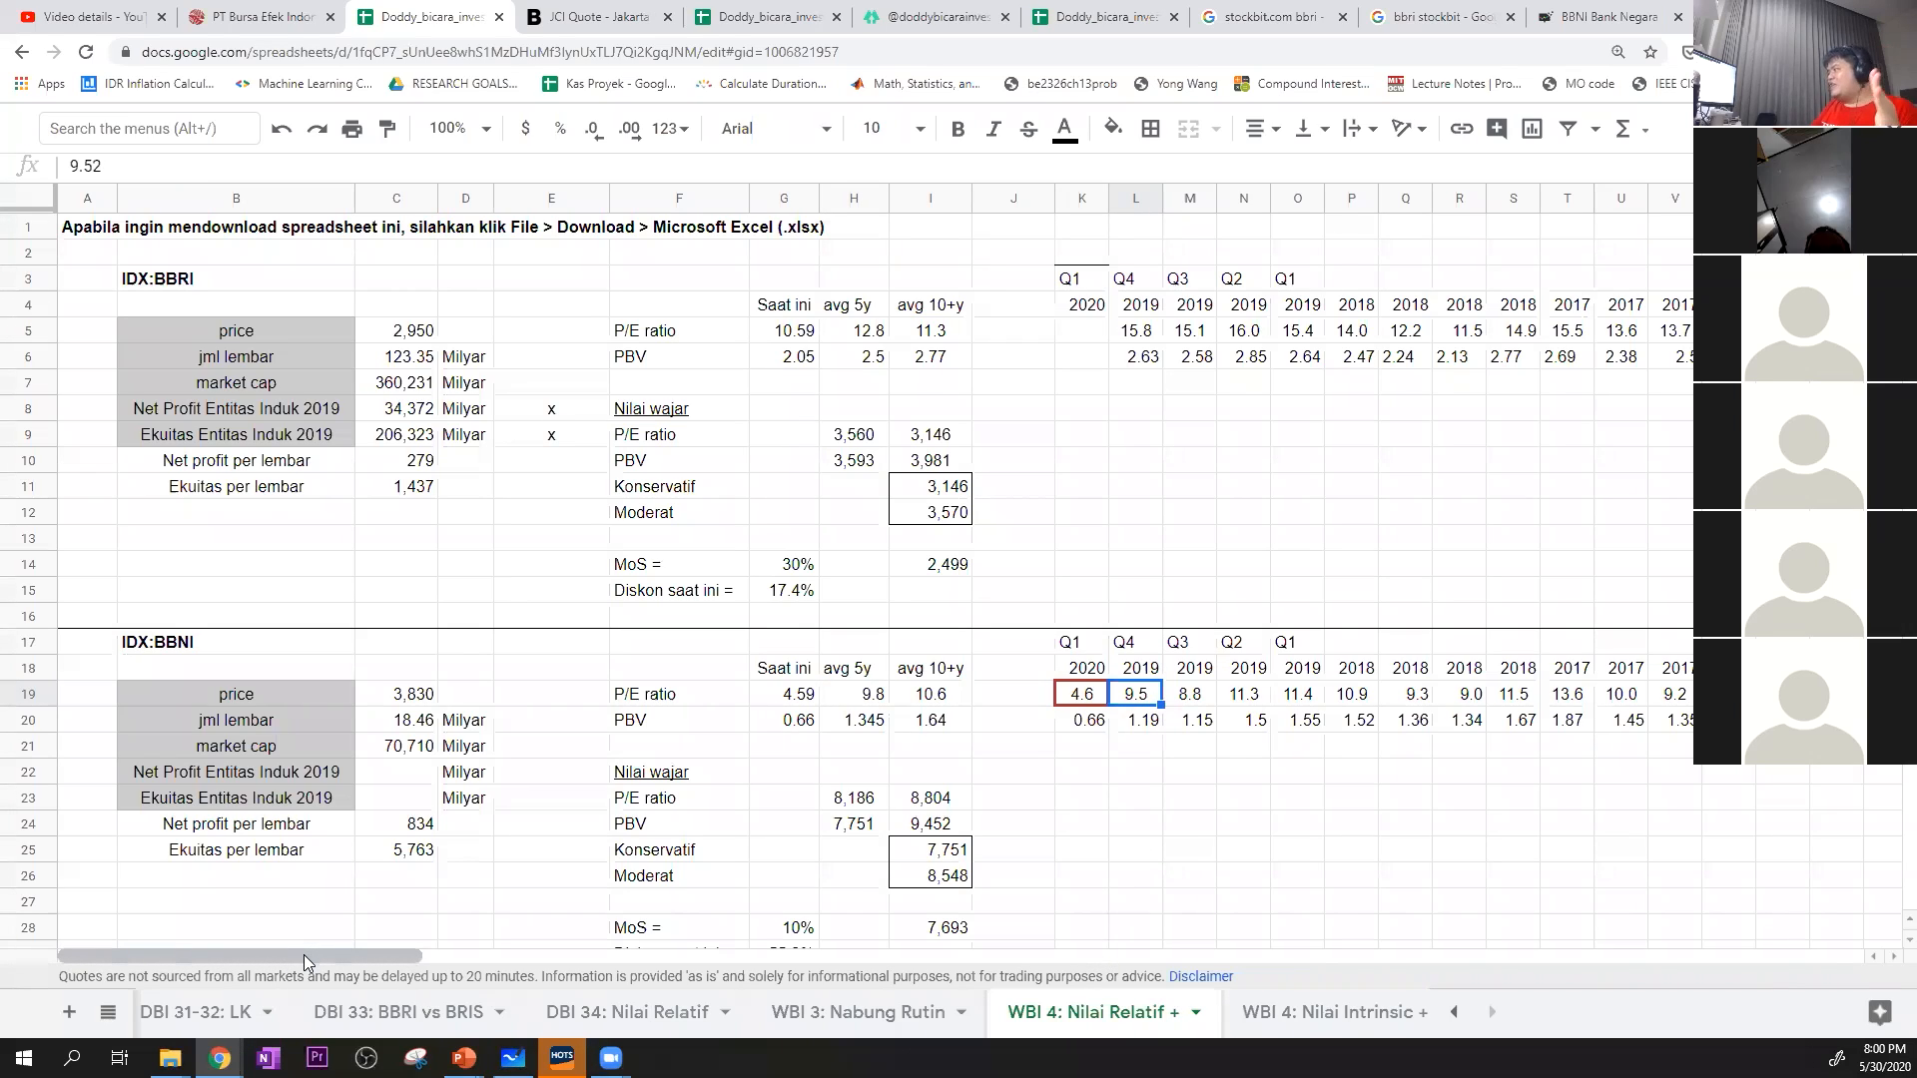
left_click_drag(306, 952, 496, 983)
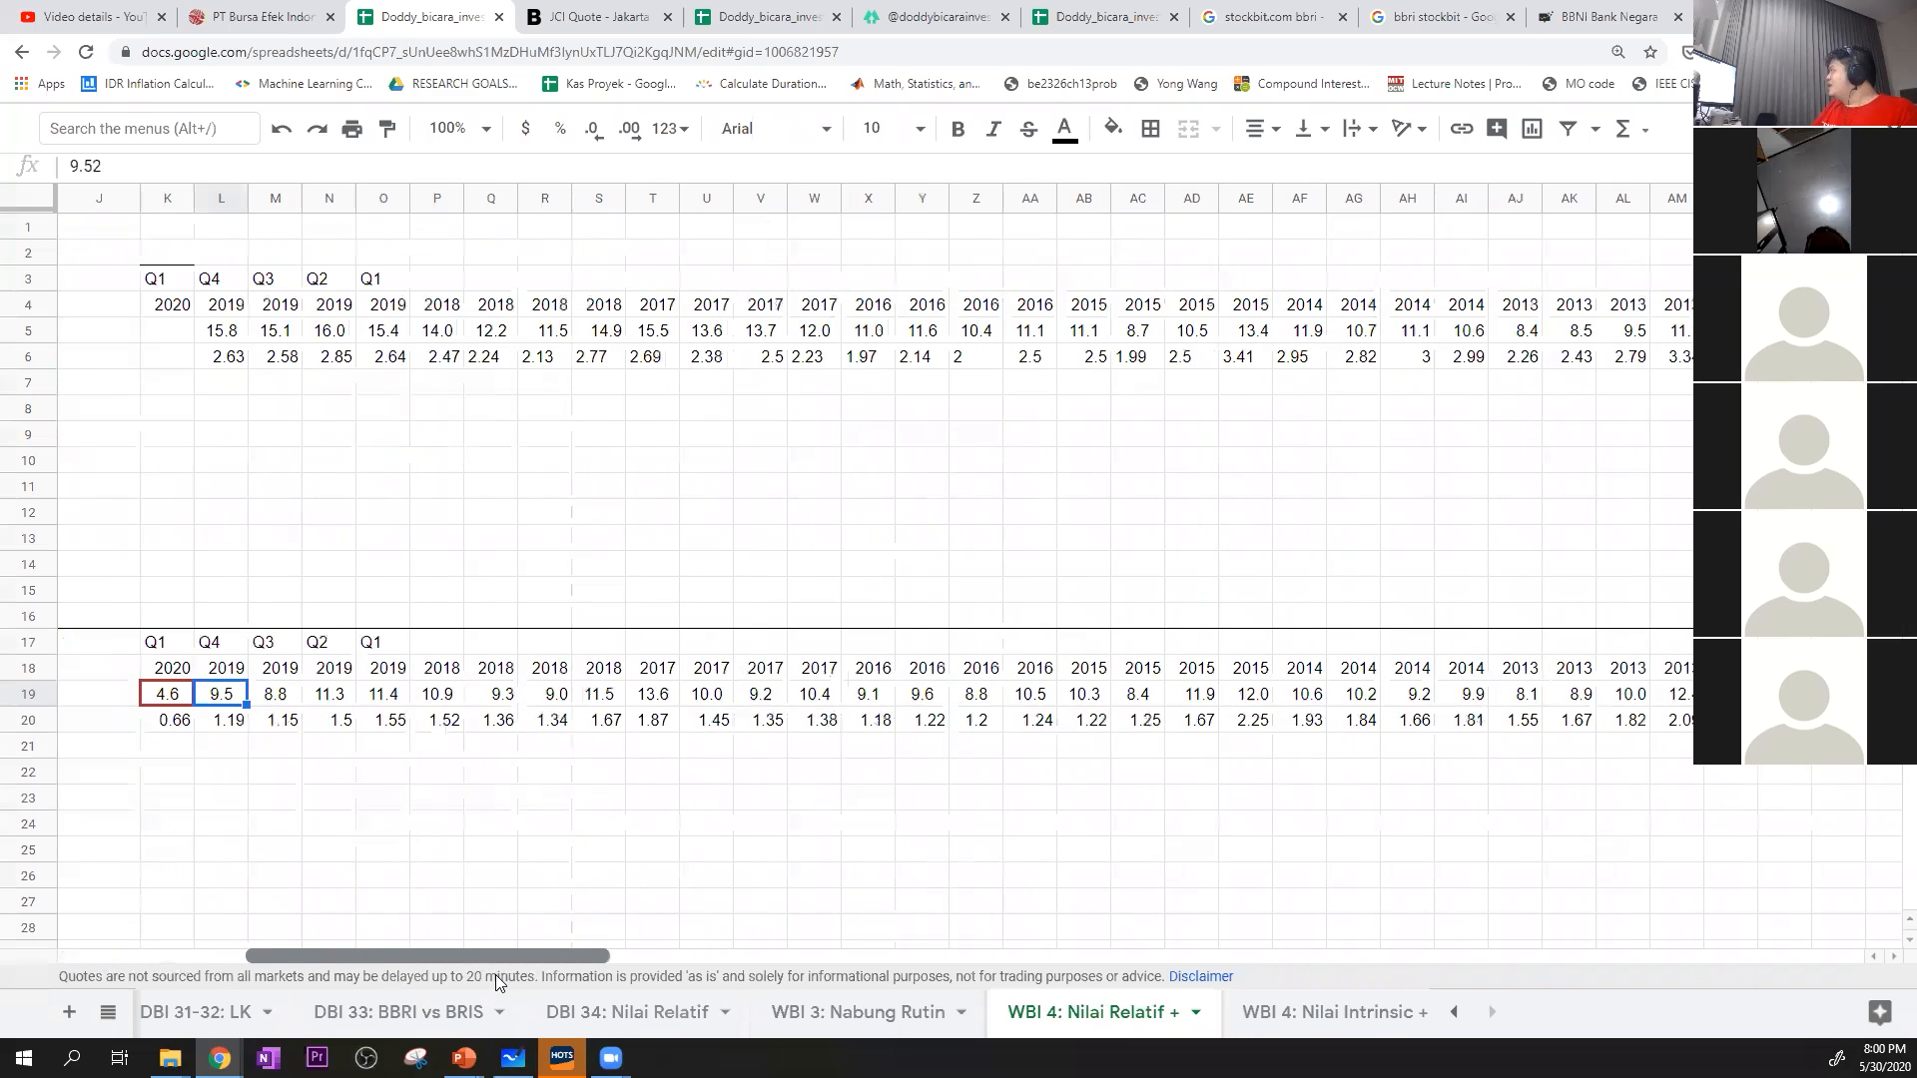
left_click(654, 702)
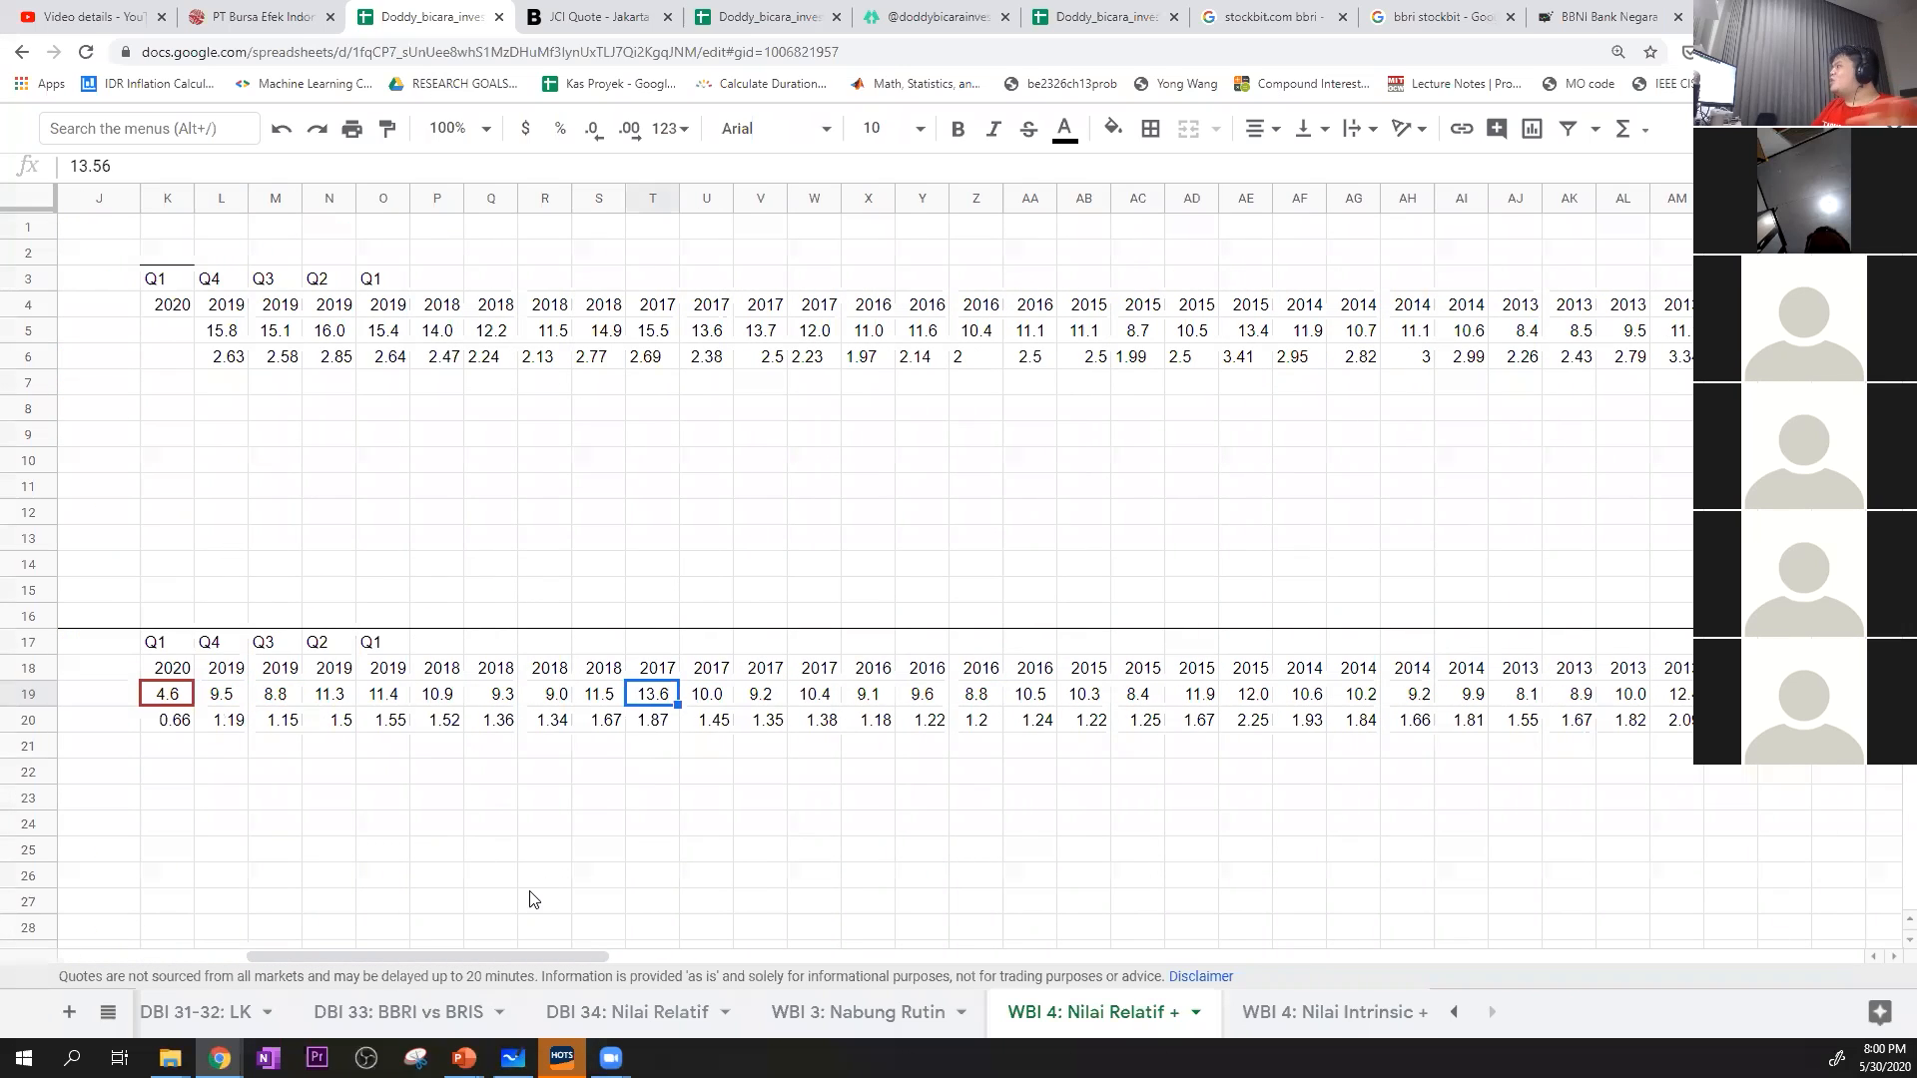
left_click_drag(484, 952, 290, 944)
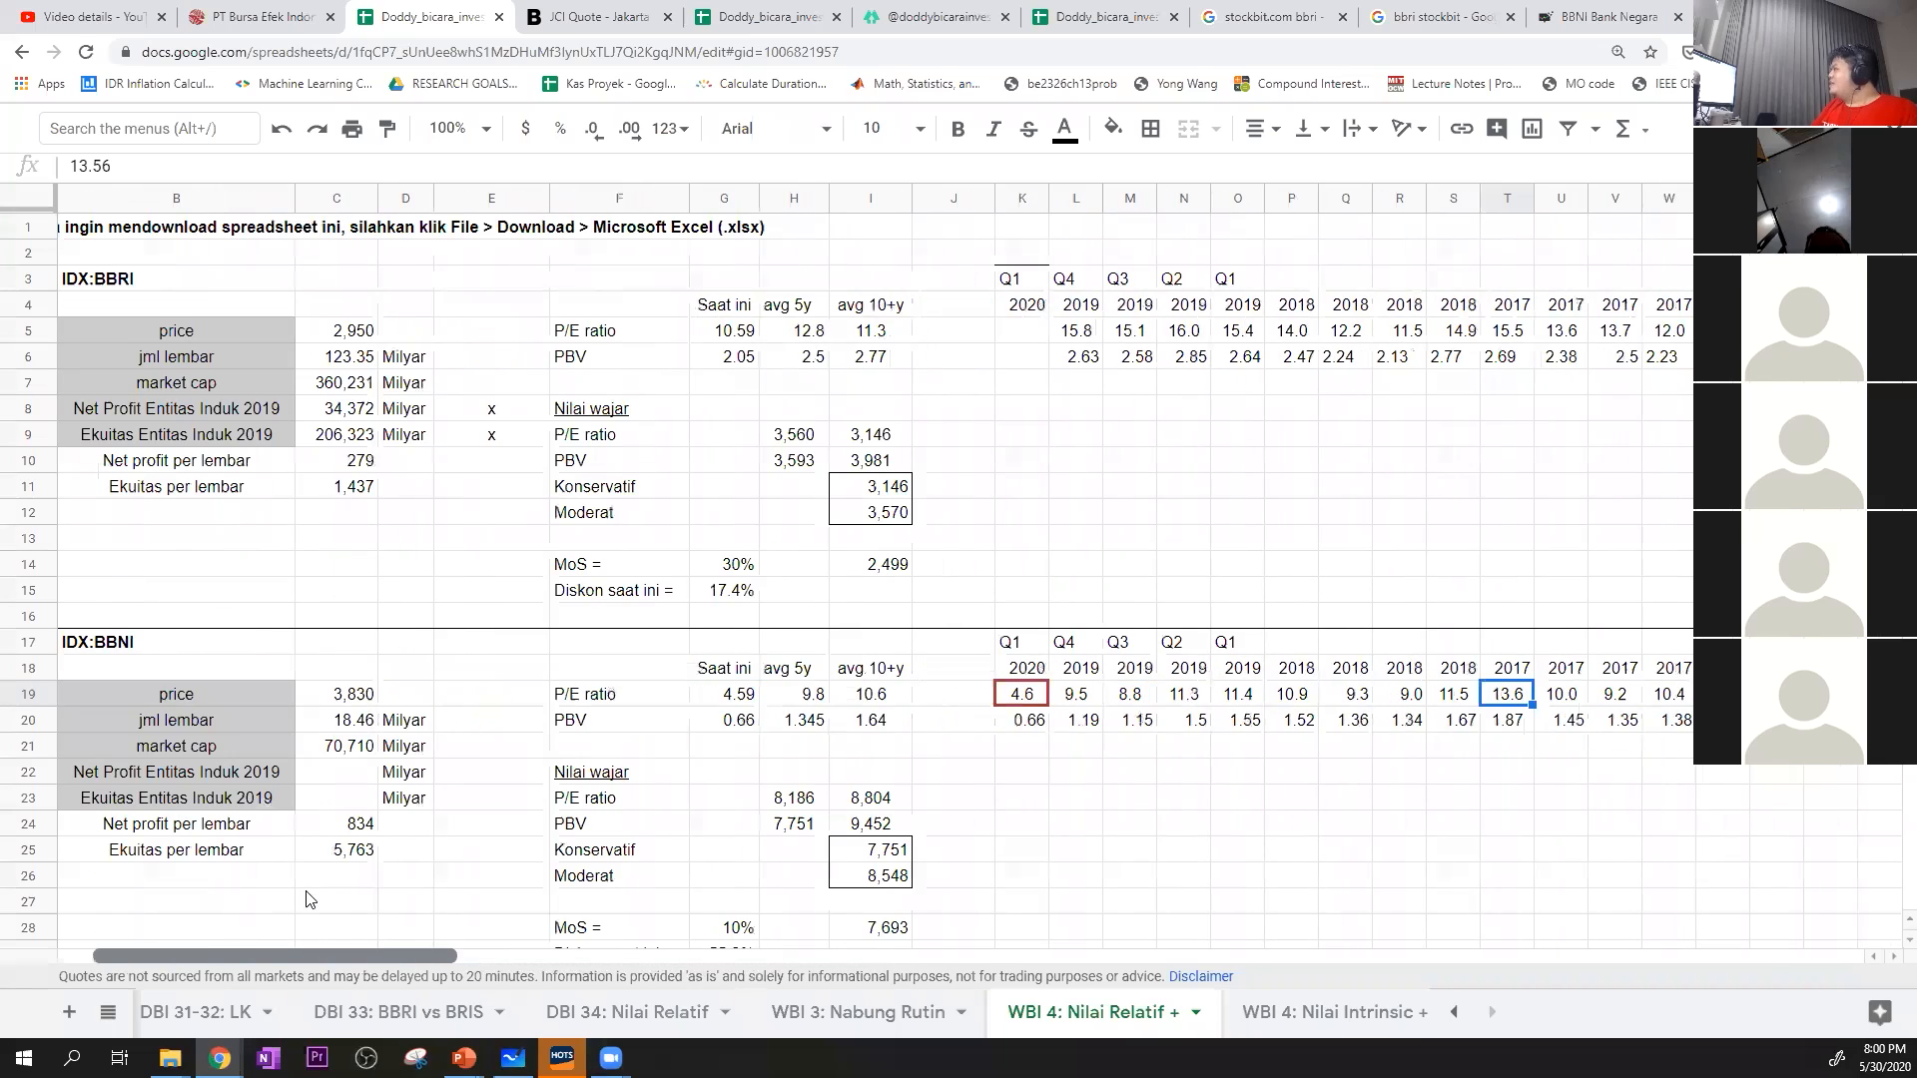
left_click_drag(814, 699, 854, 704)
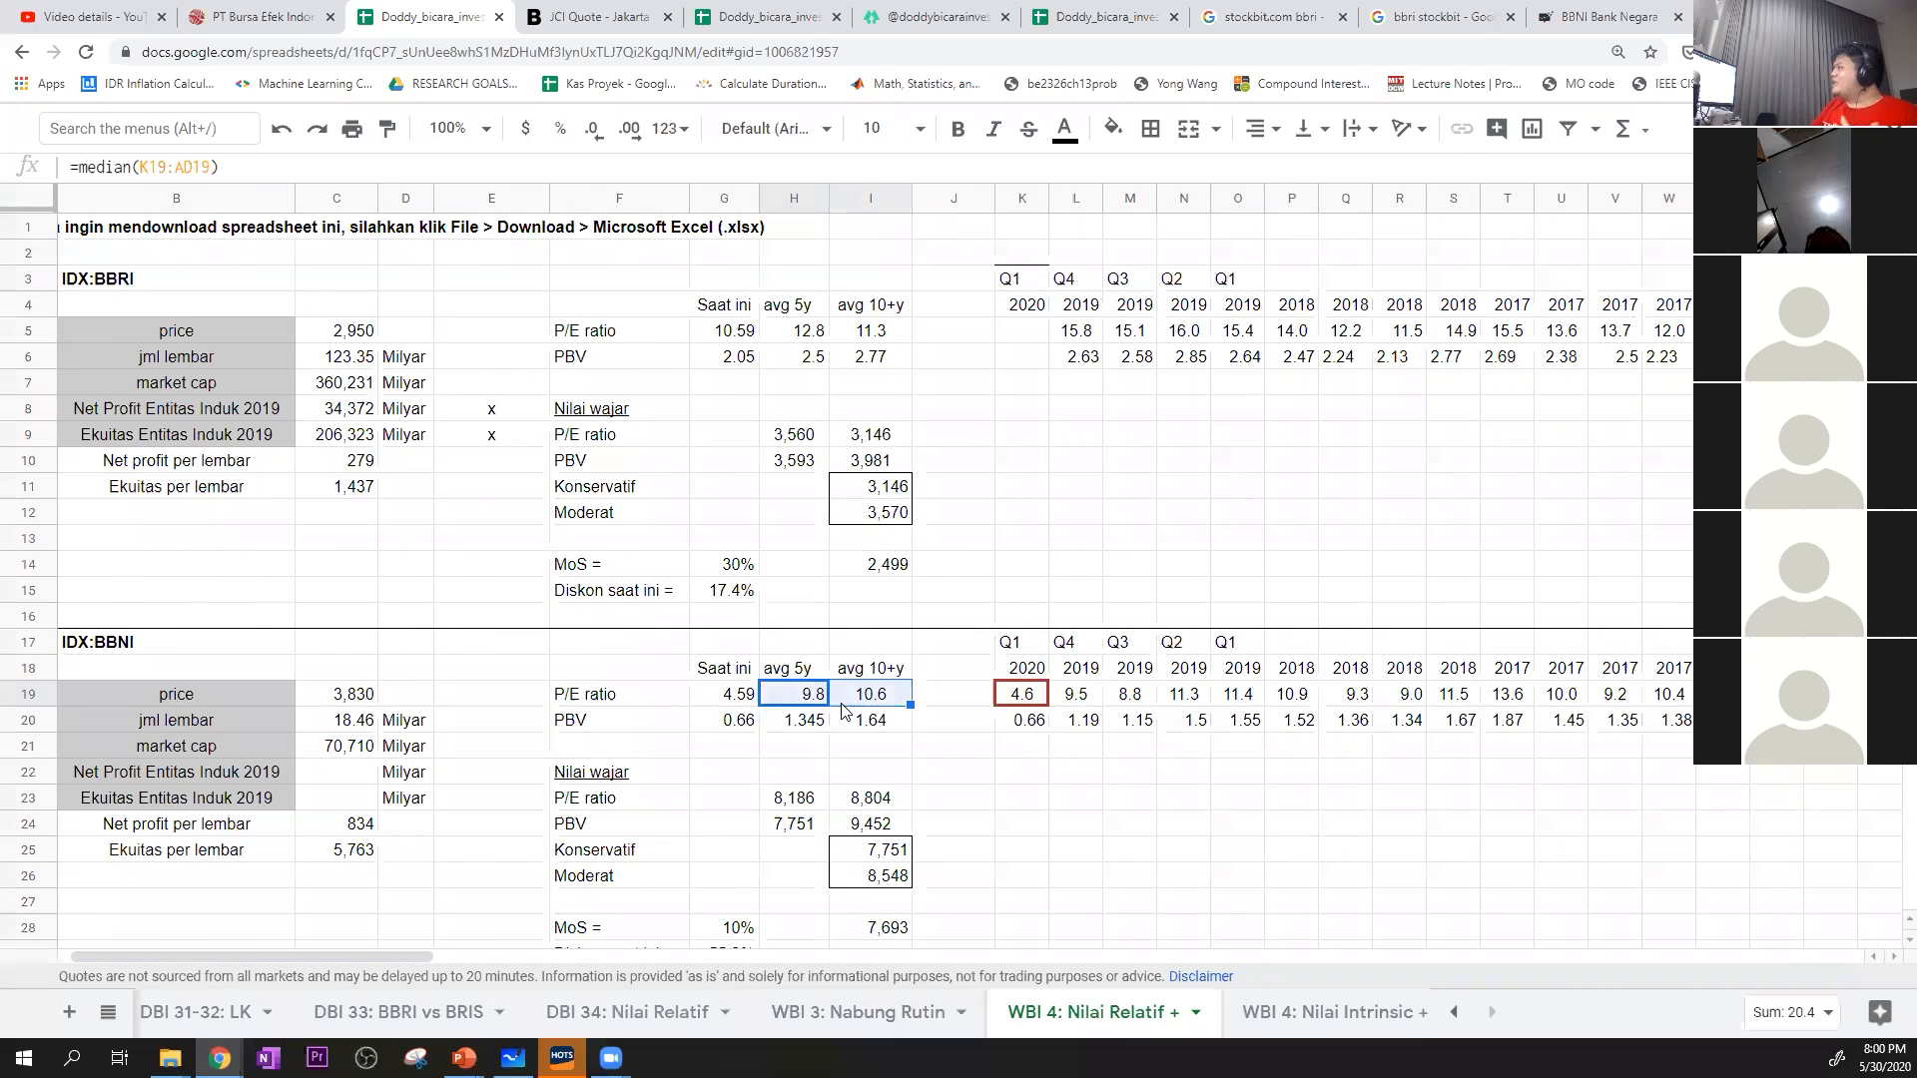
left_click(717, 699)
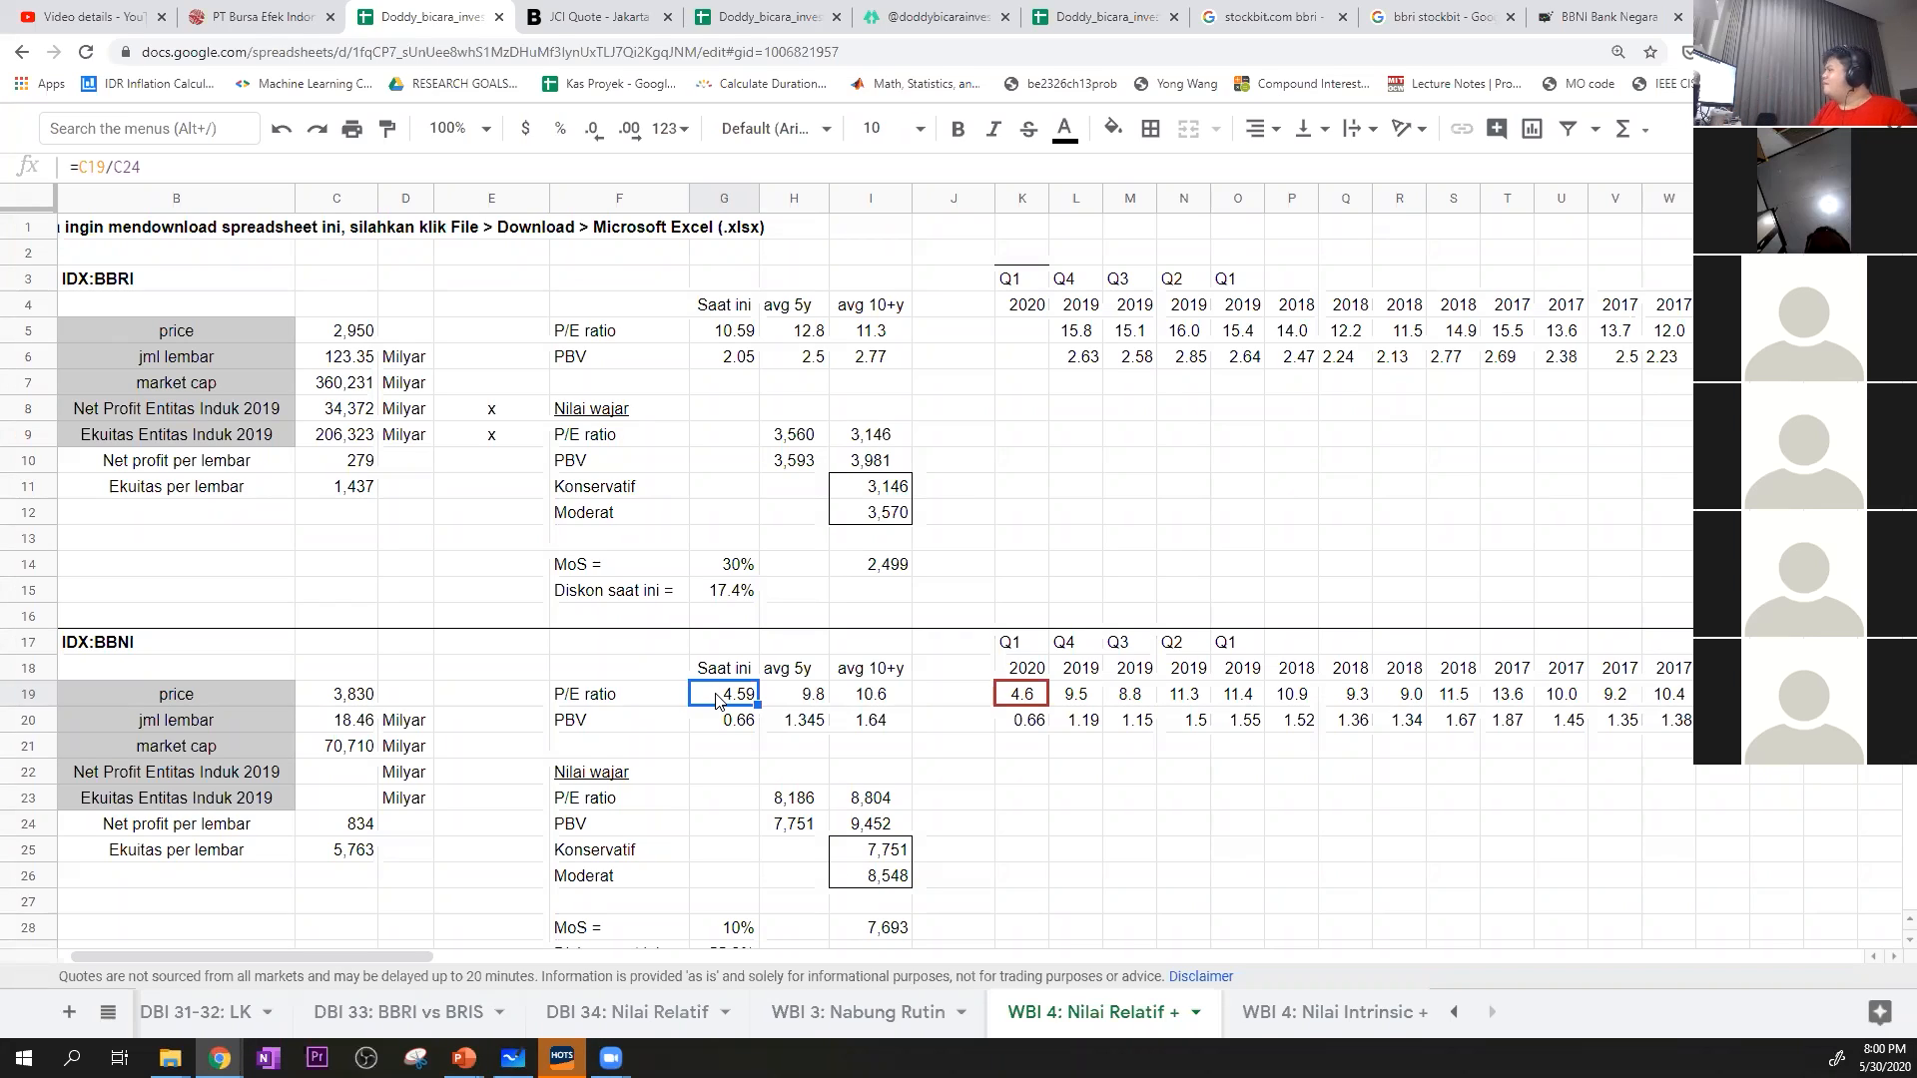
Switch to Stockbit, search for BBRI and open its Financials page
left_click(1033, 449)
left_click(1000, 332)
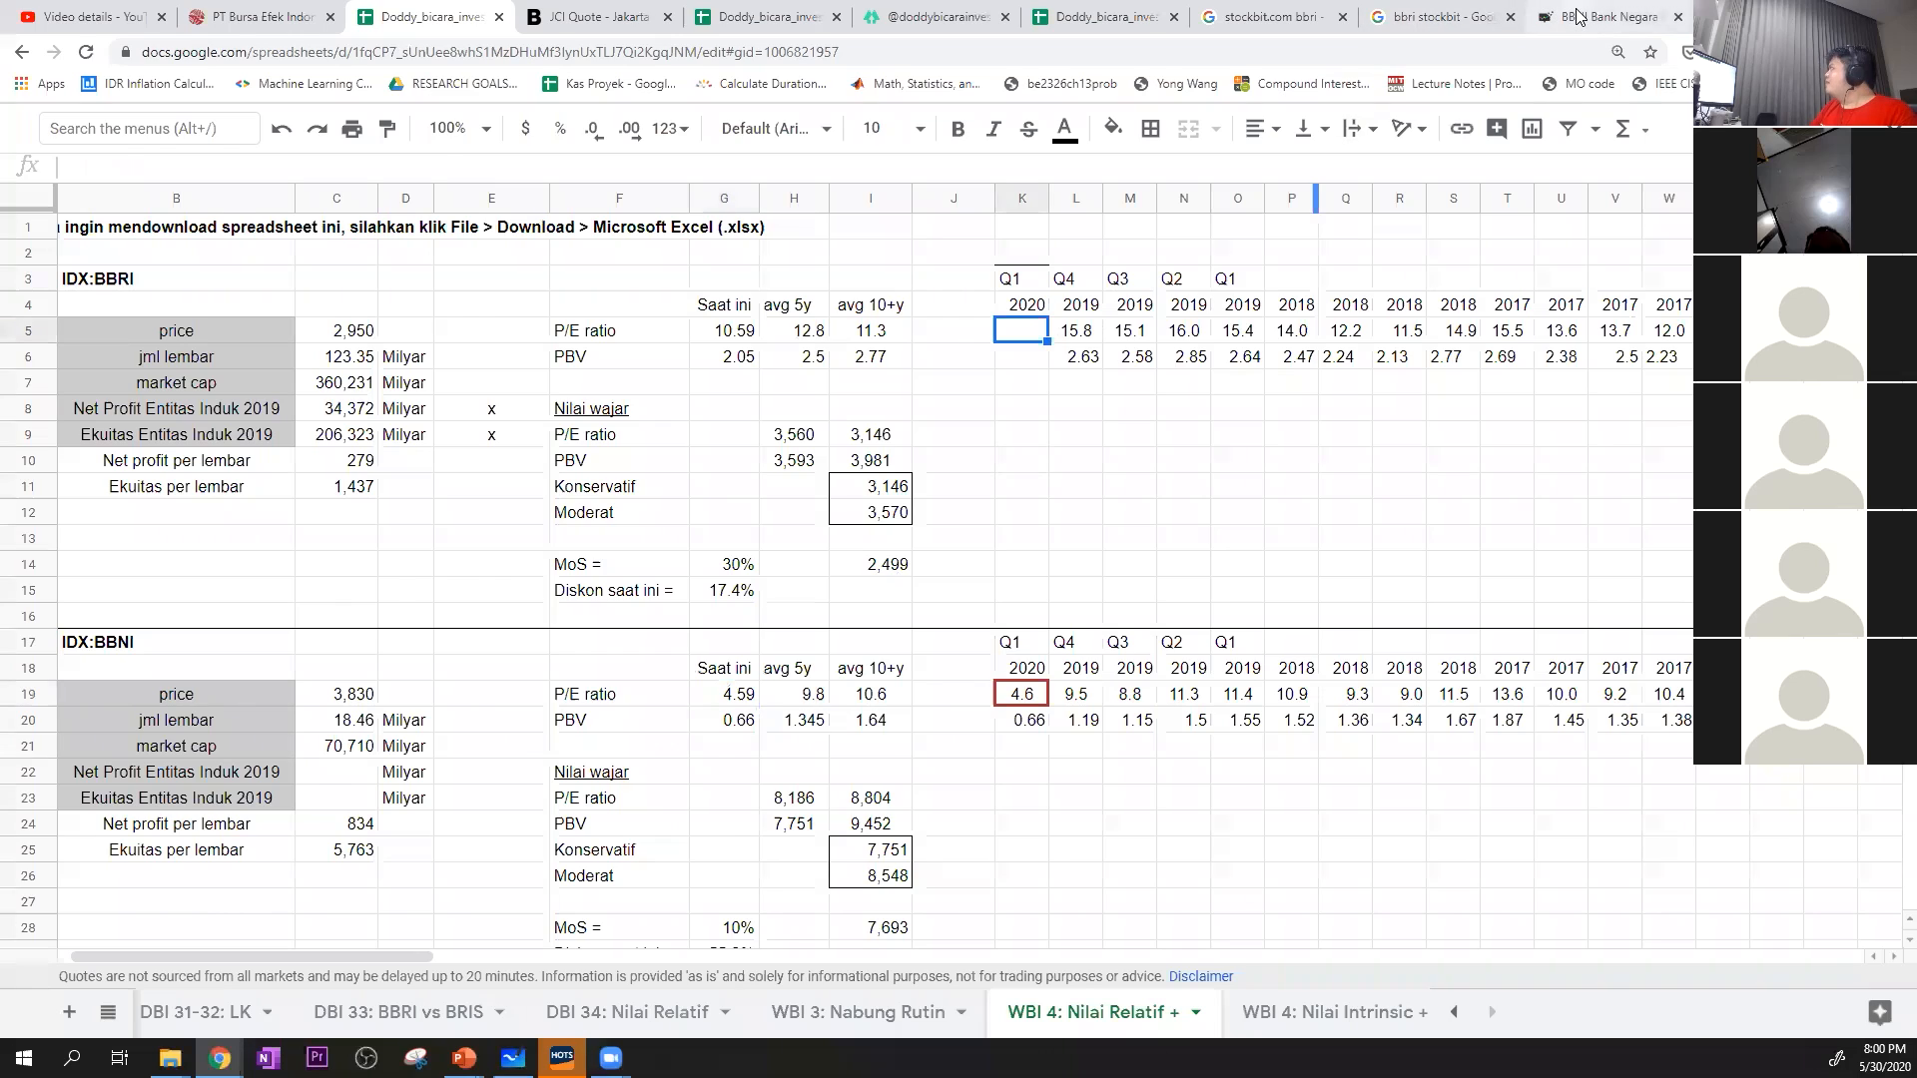
left_click(1608, 17)
scroll(351, 399, "up", 20)
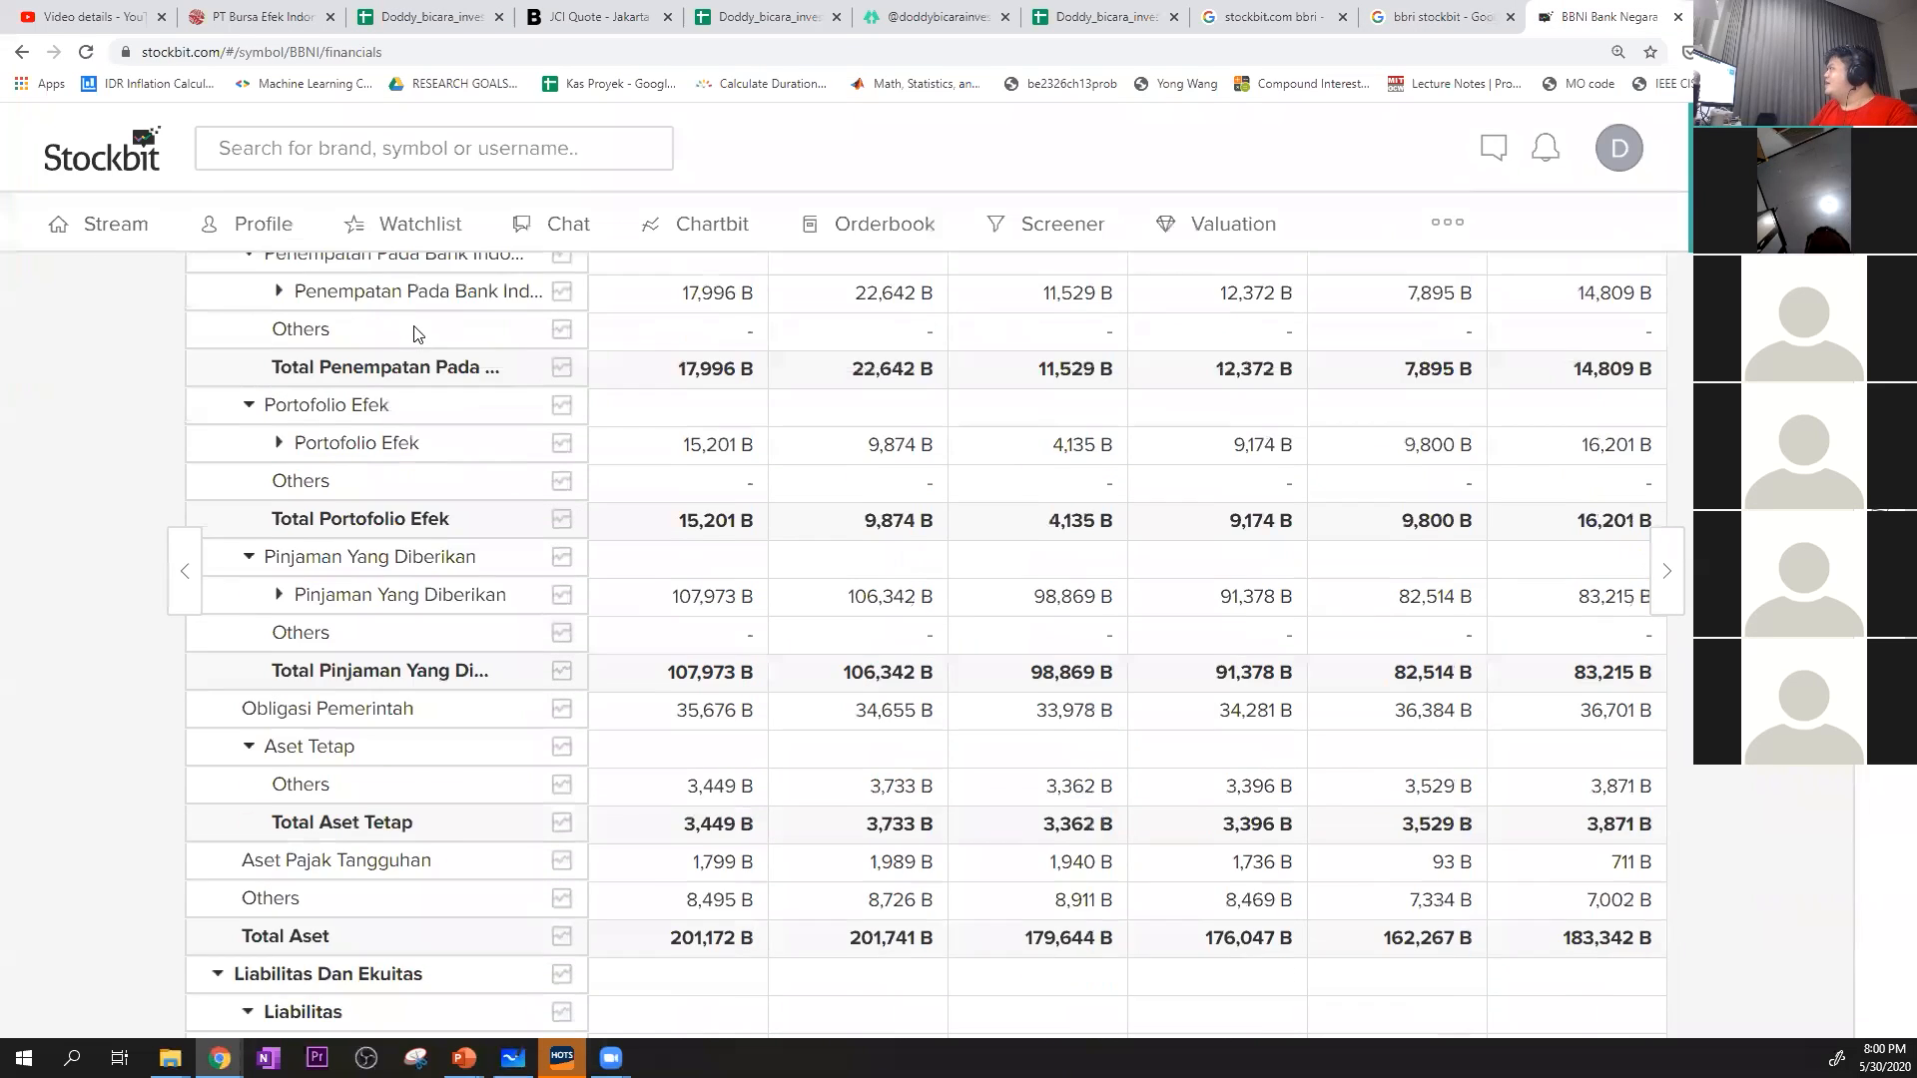
type("BBNI")
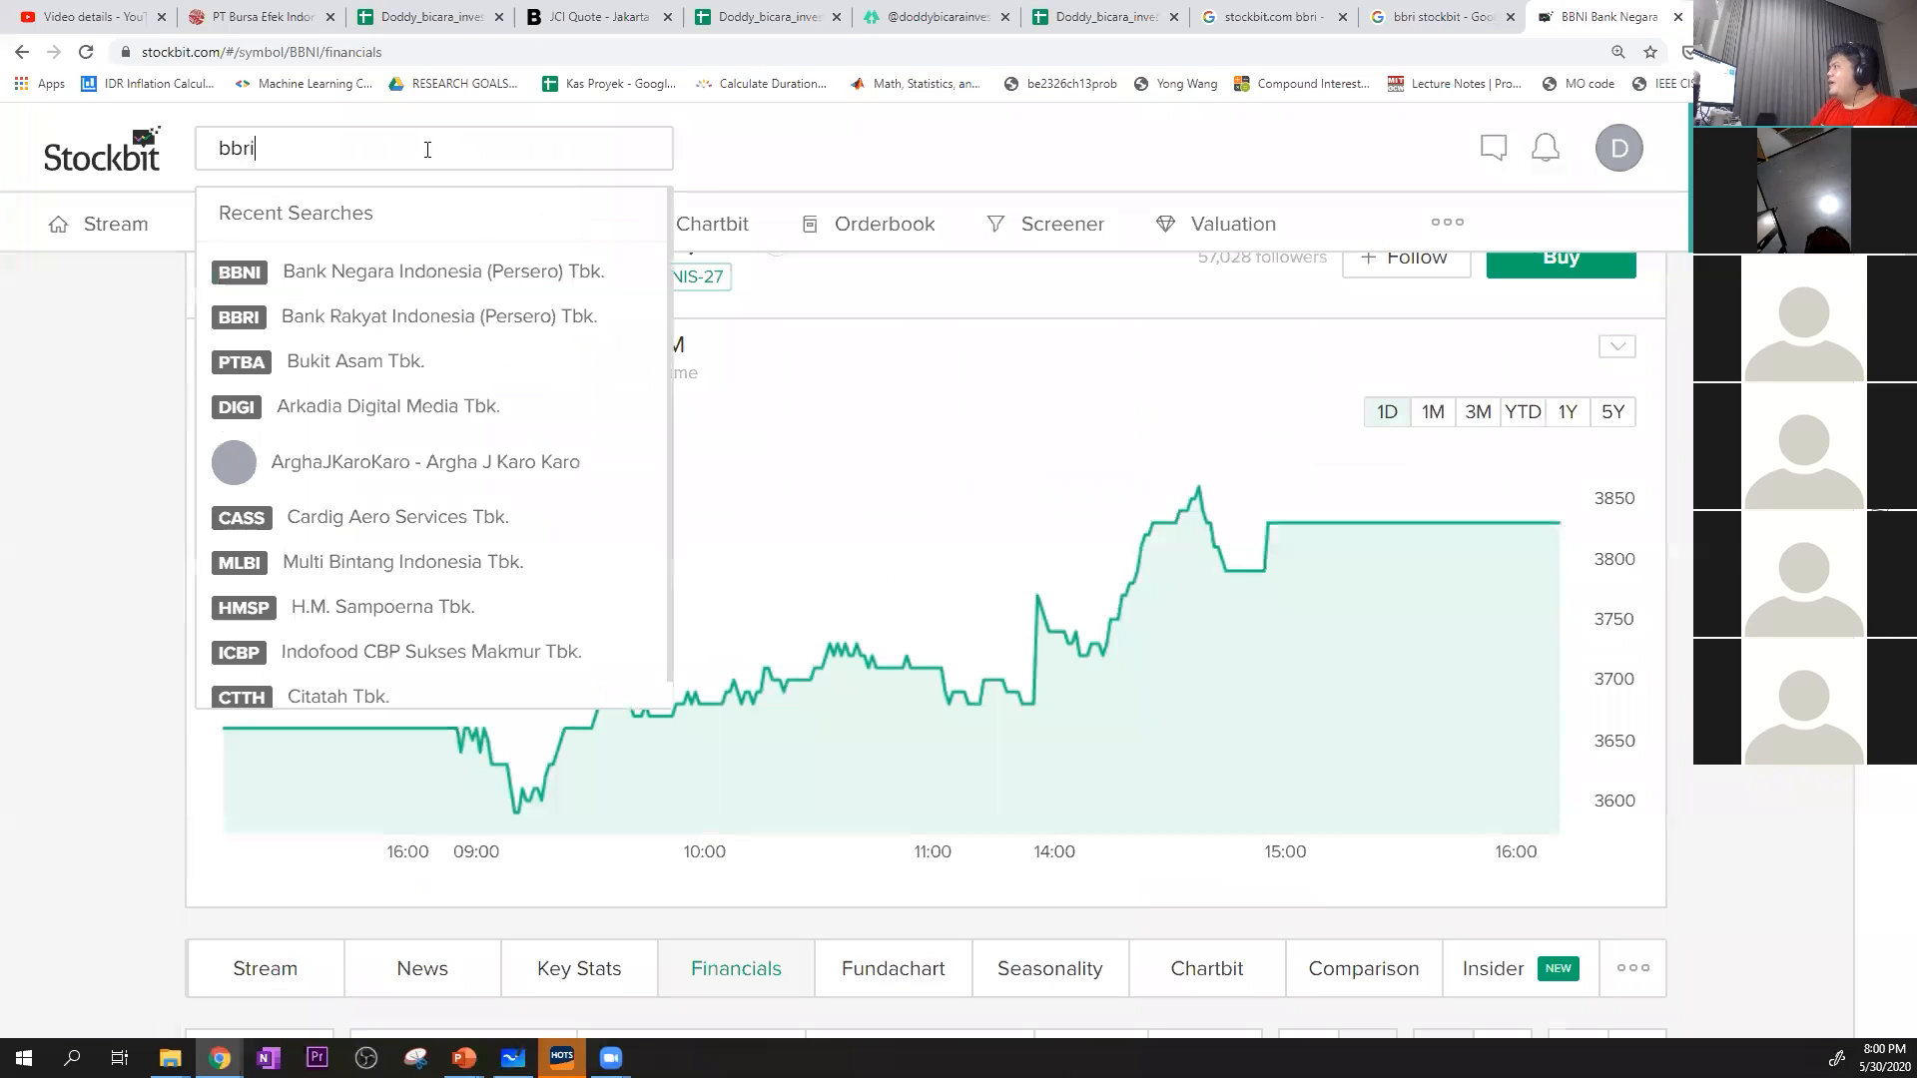
key("Down")
key("Return")
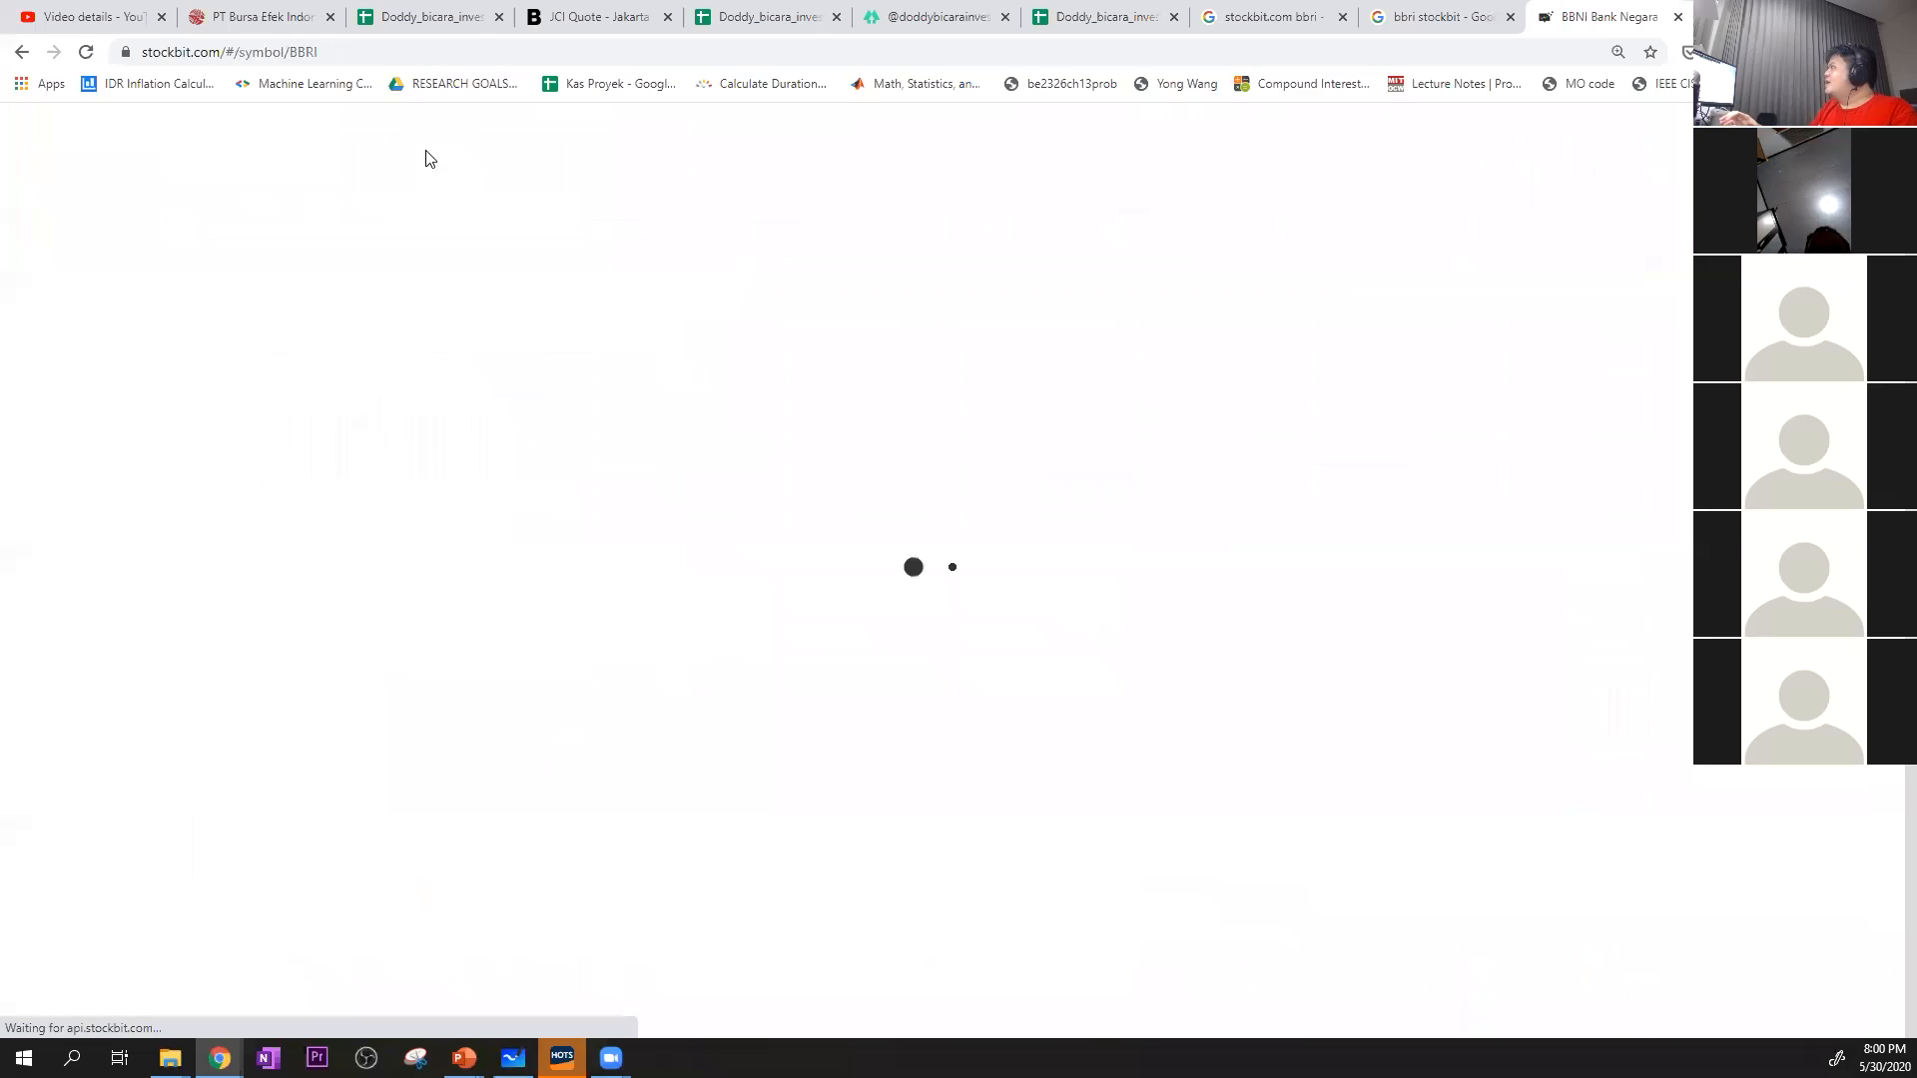
scroll(1038, 664, "down", 16)
scroll(1089, 654, "up", 11)
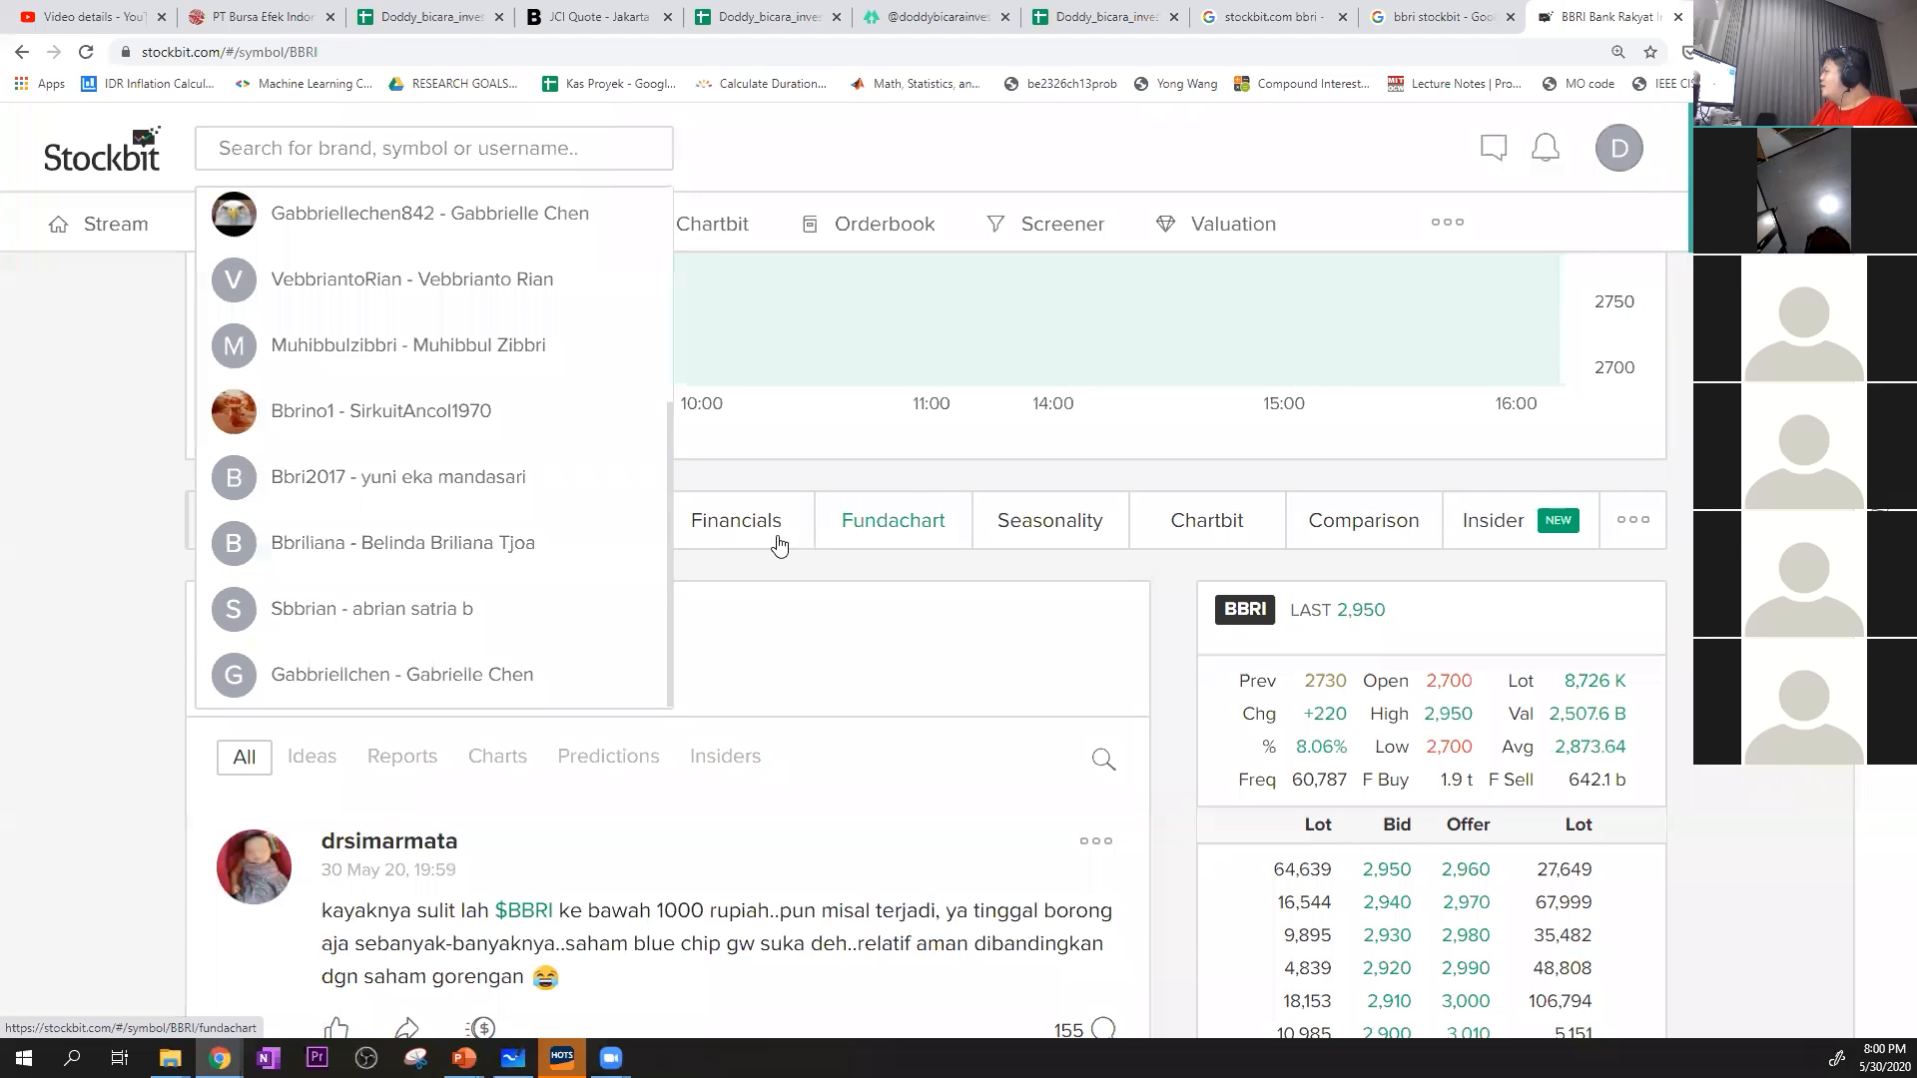
left_click(780, 544)
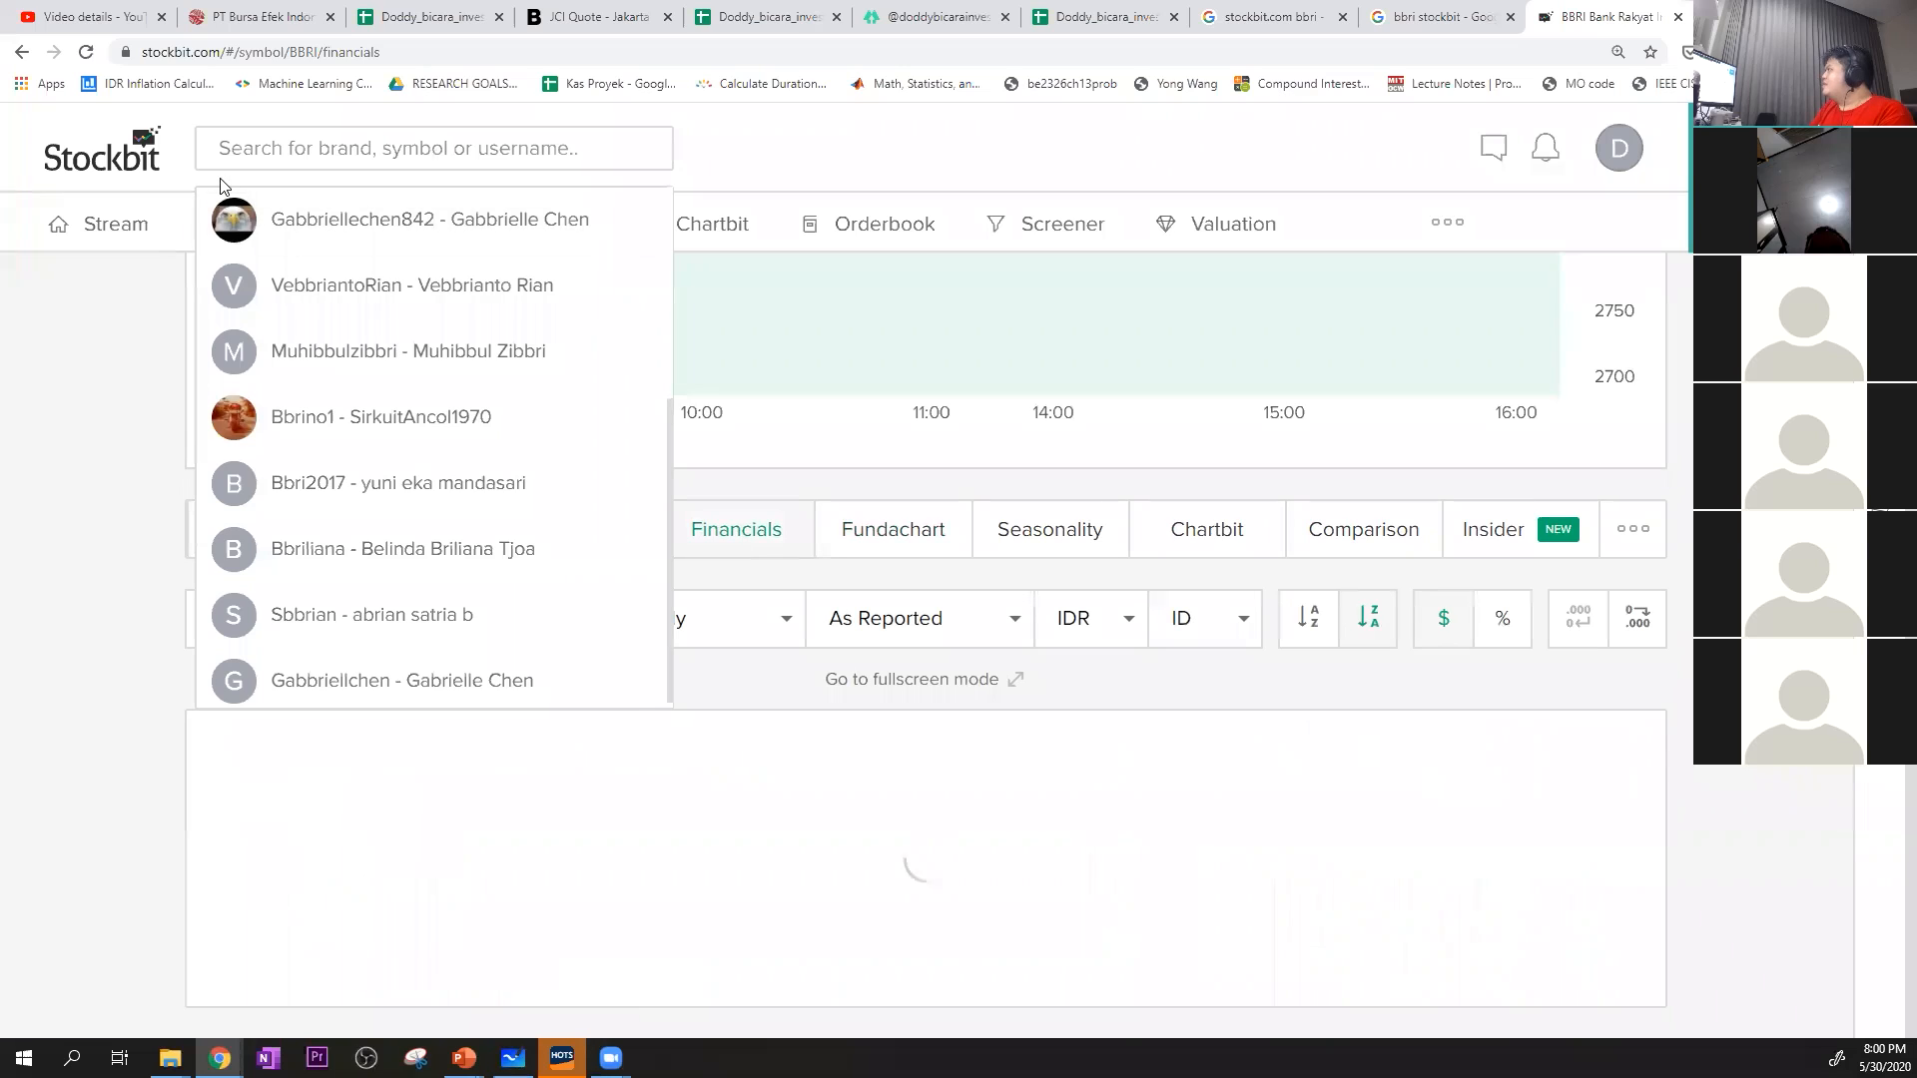
left_click(258, 142)
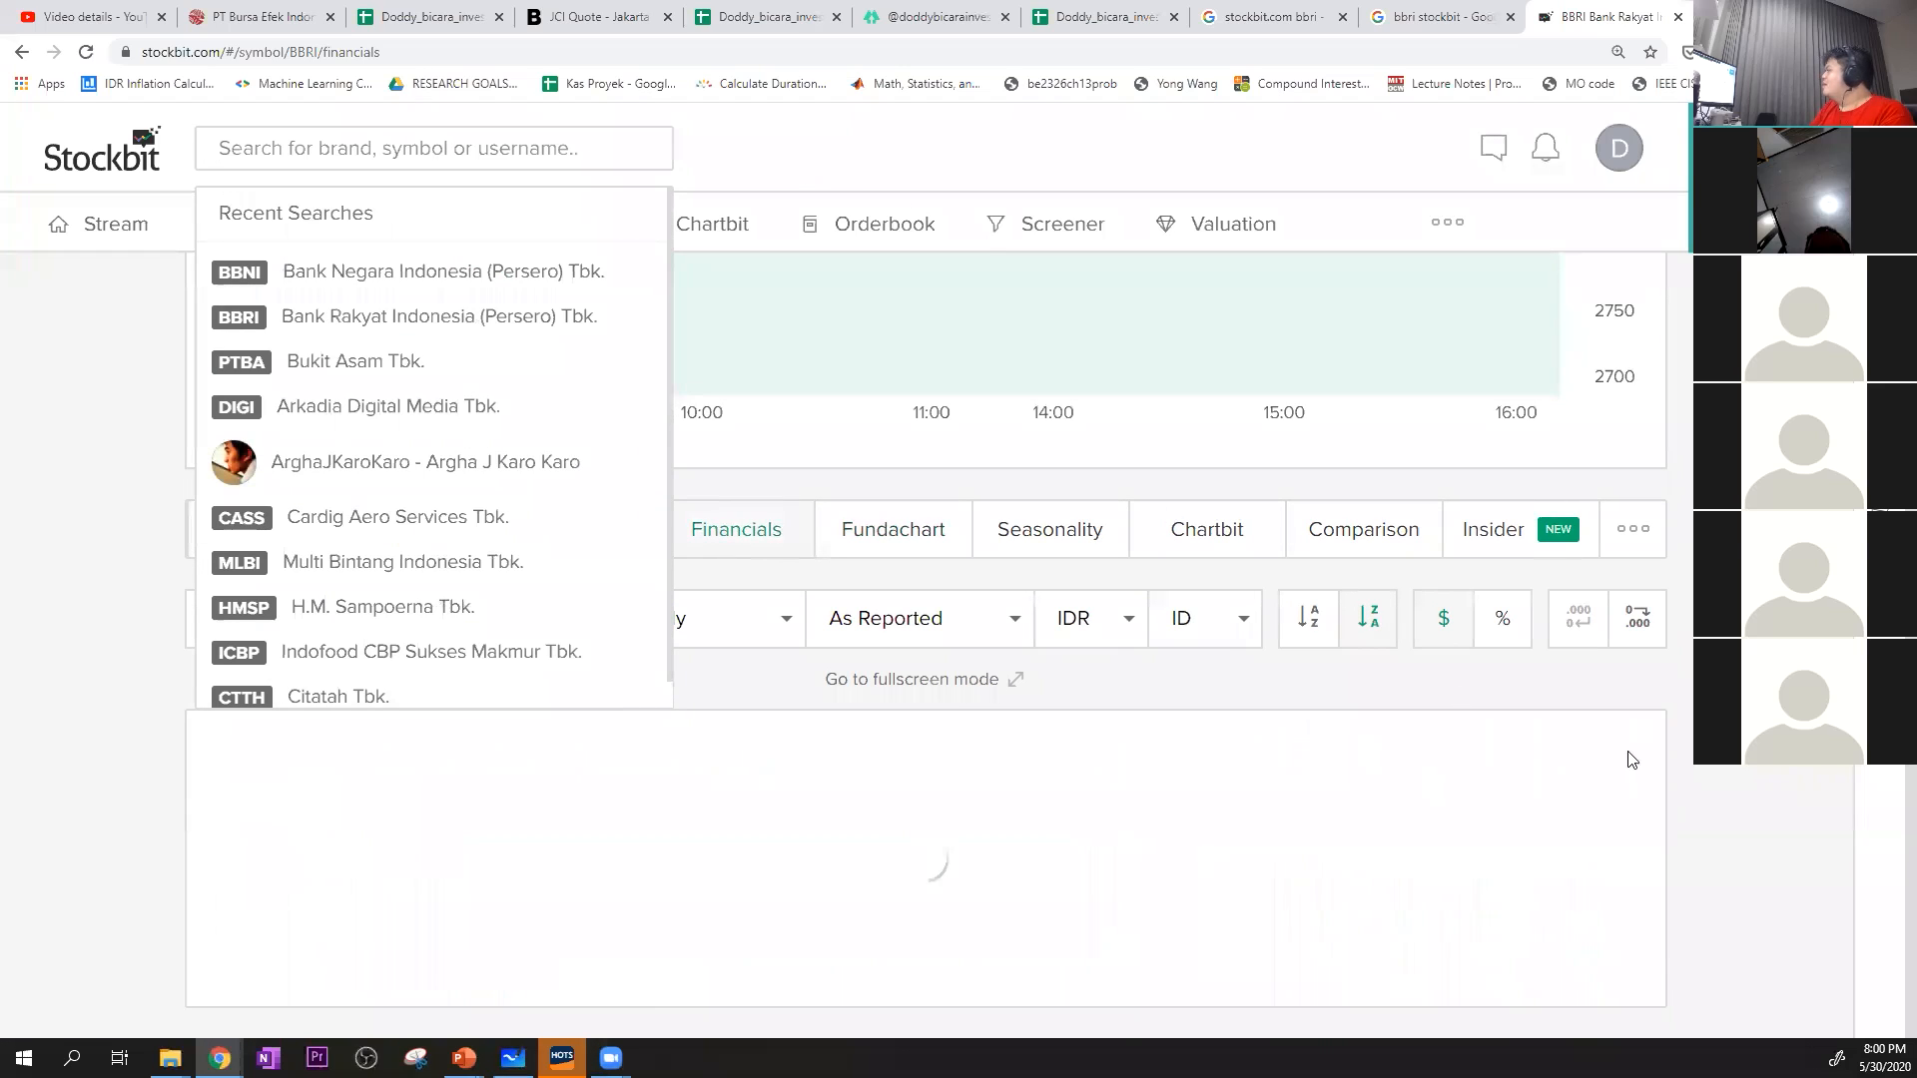
left_click(511, 317)
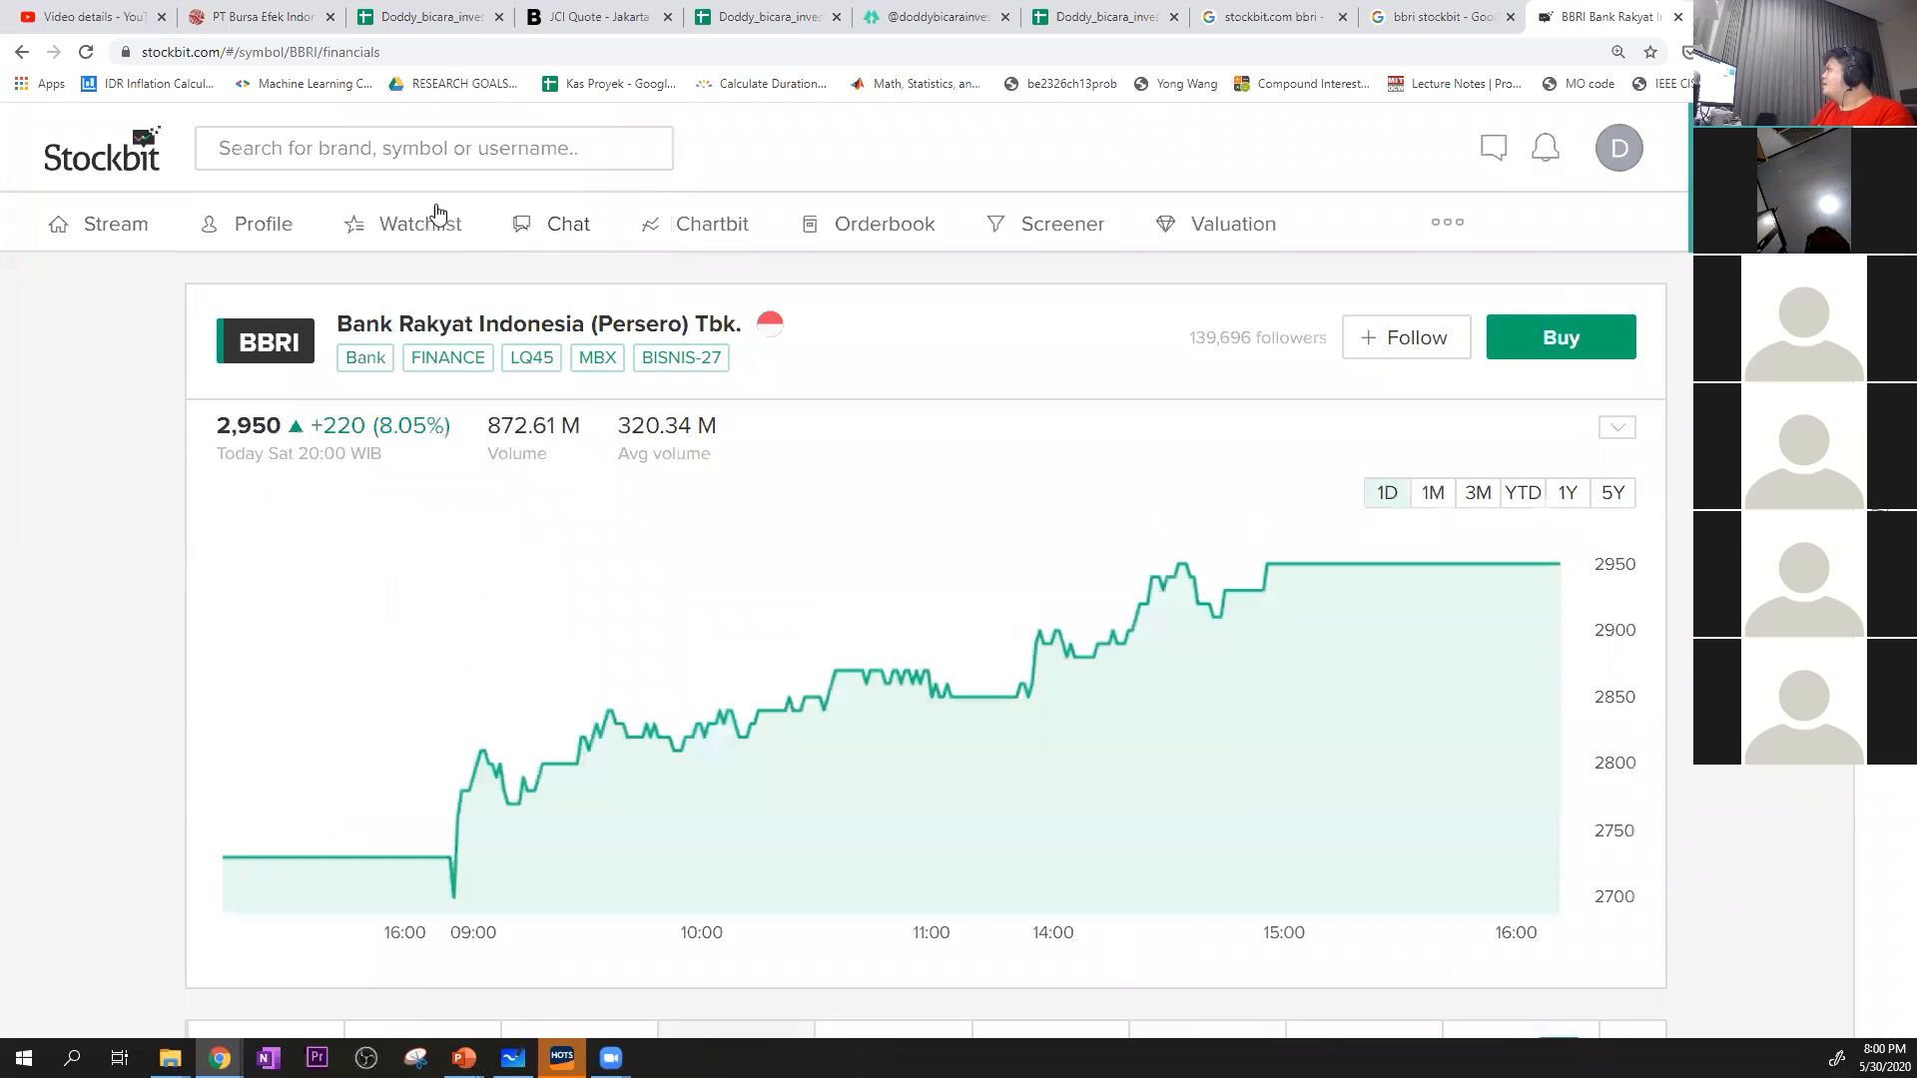
Keep BBRI's balance sheet on the Quarterly period and go to its Key Ratio table
scroll(894, 573, "down", 10)
scroll(883, 580, "down", 20)
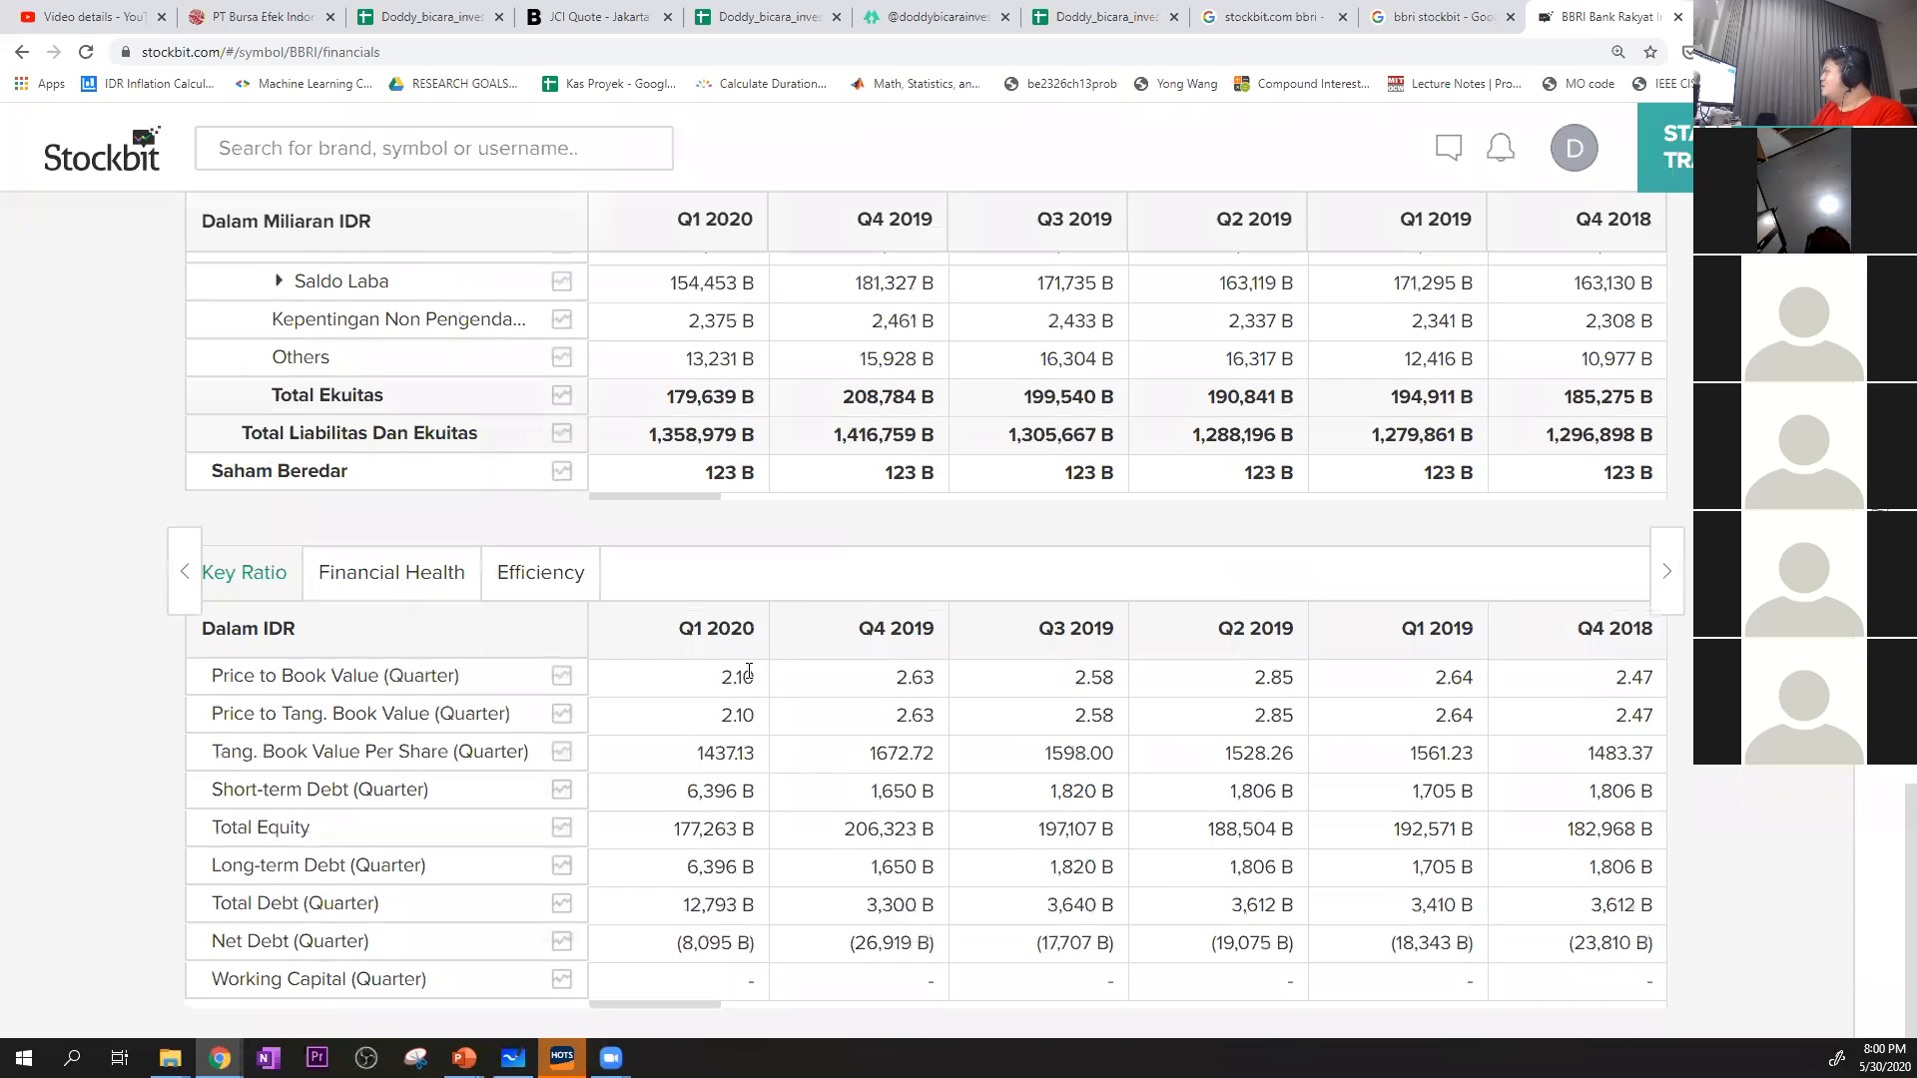
scroll(760, 673, "up", 15)
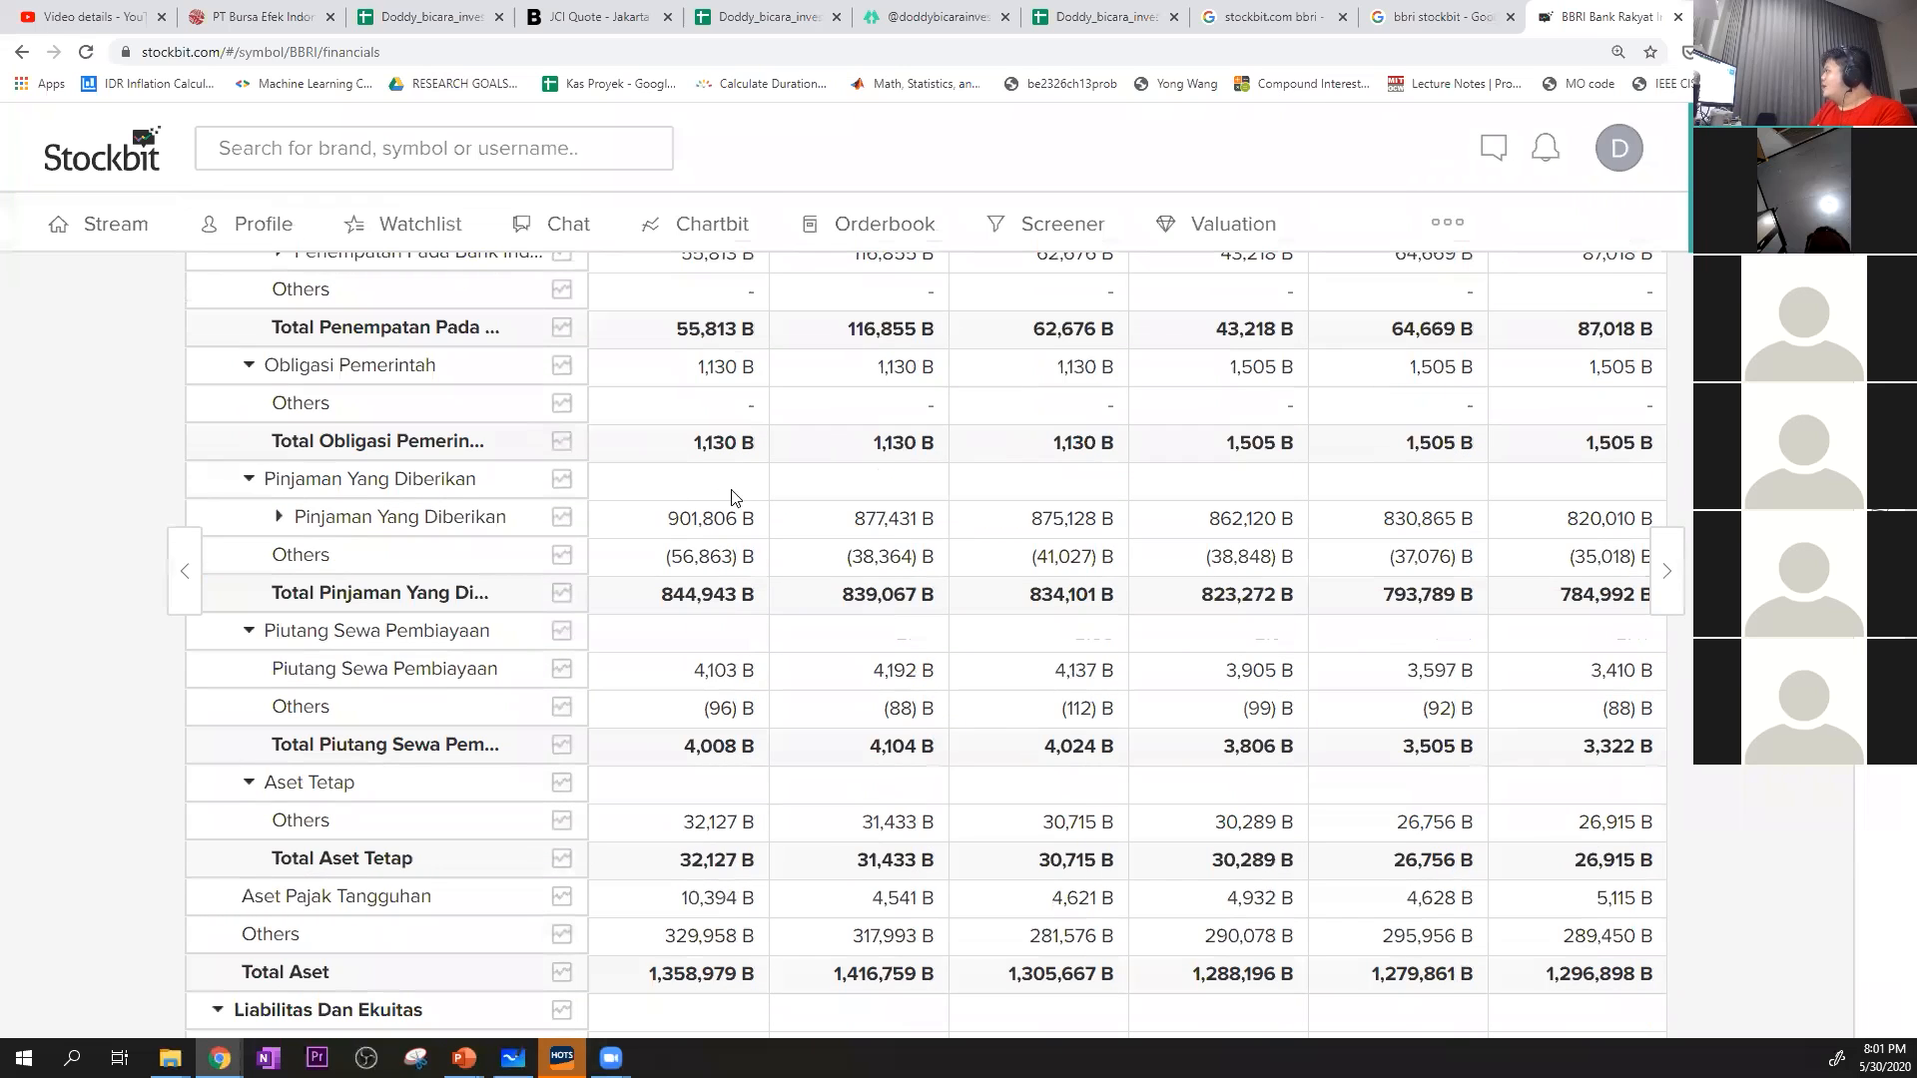
left_click(697, 847)
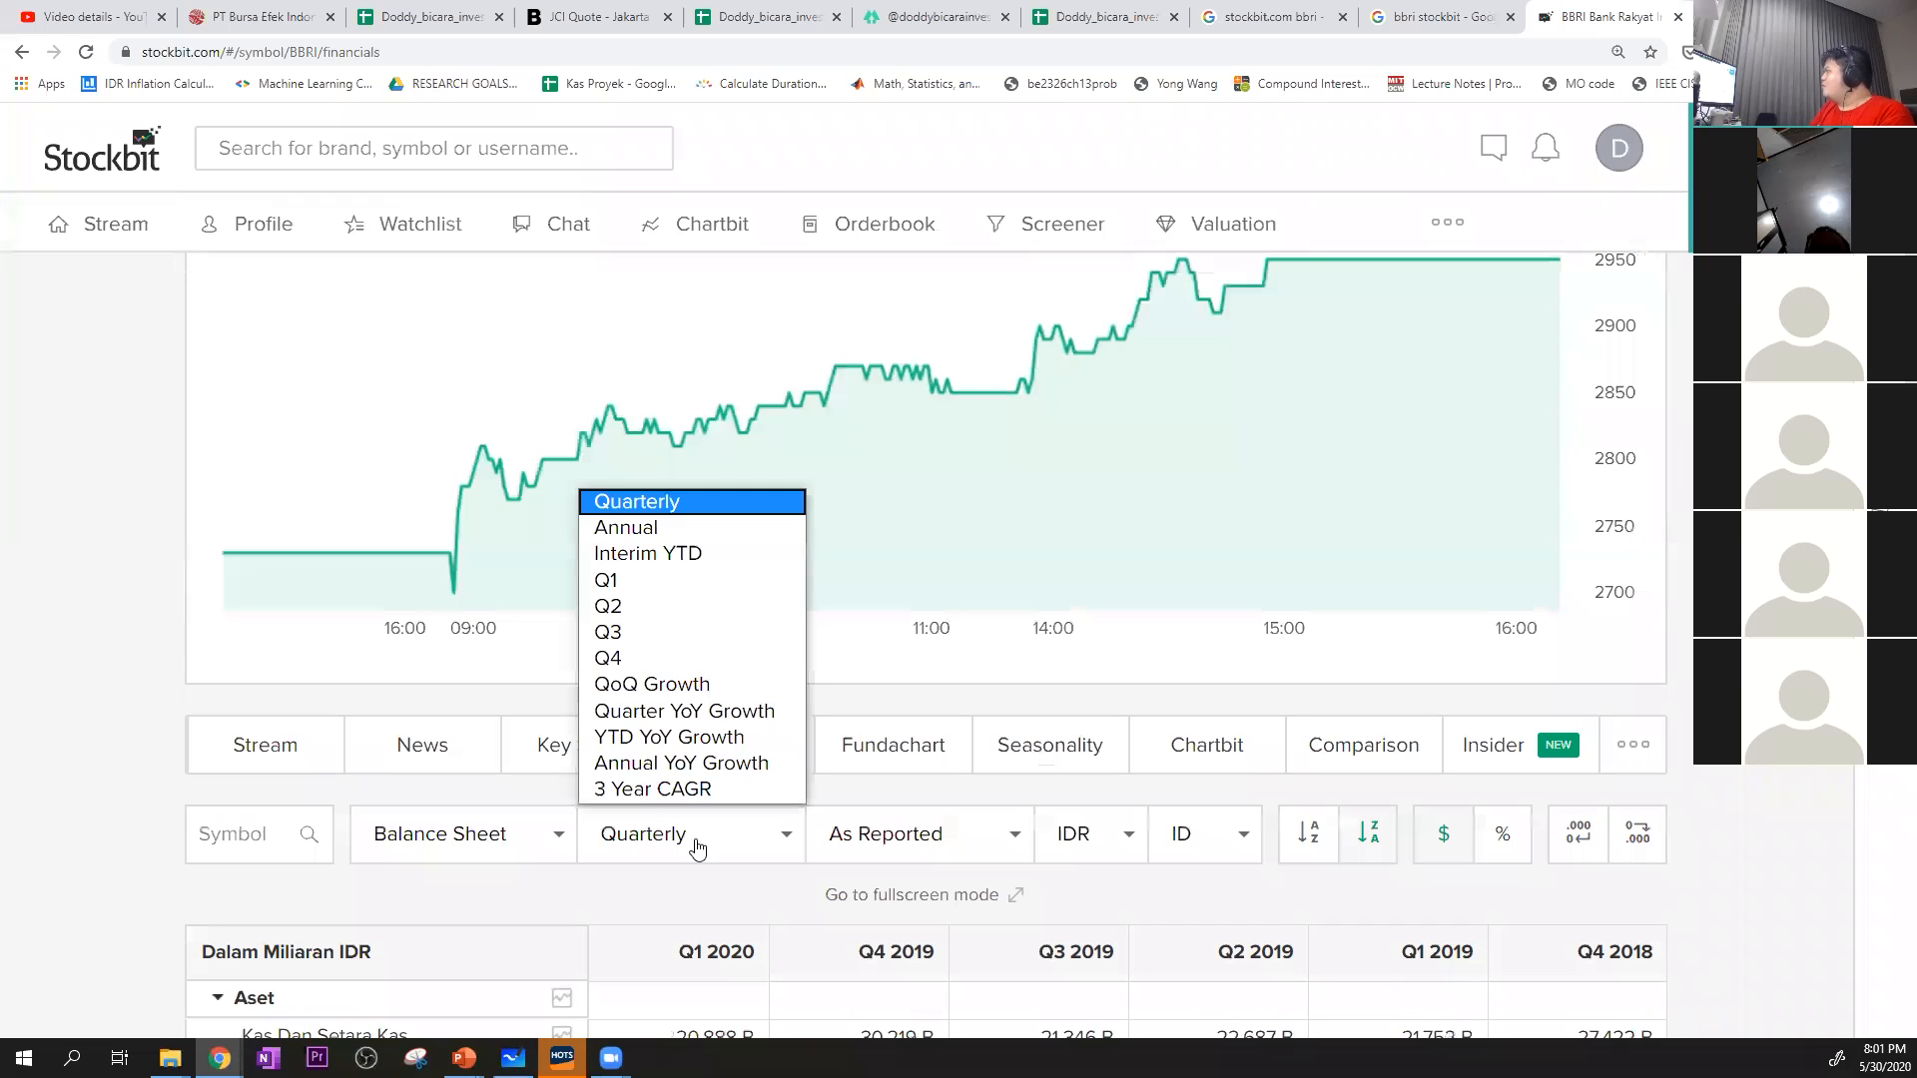
left_click(663, 510)
scroll(743, 800, "down", 1)
scroll(743, 807, "down", 15)
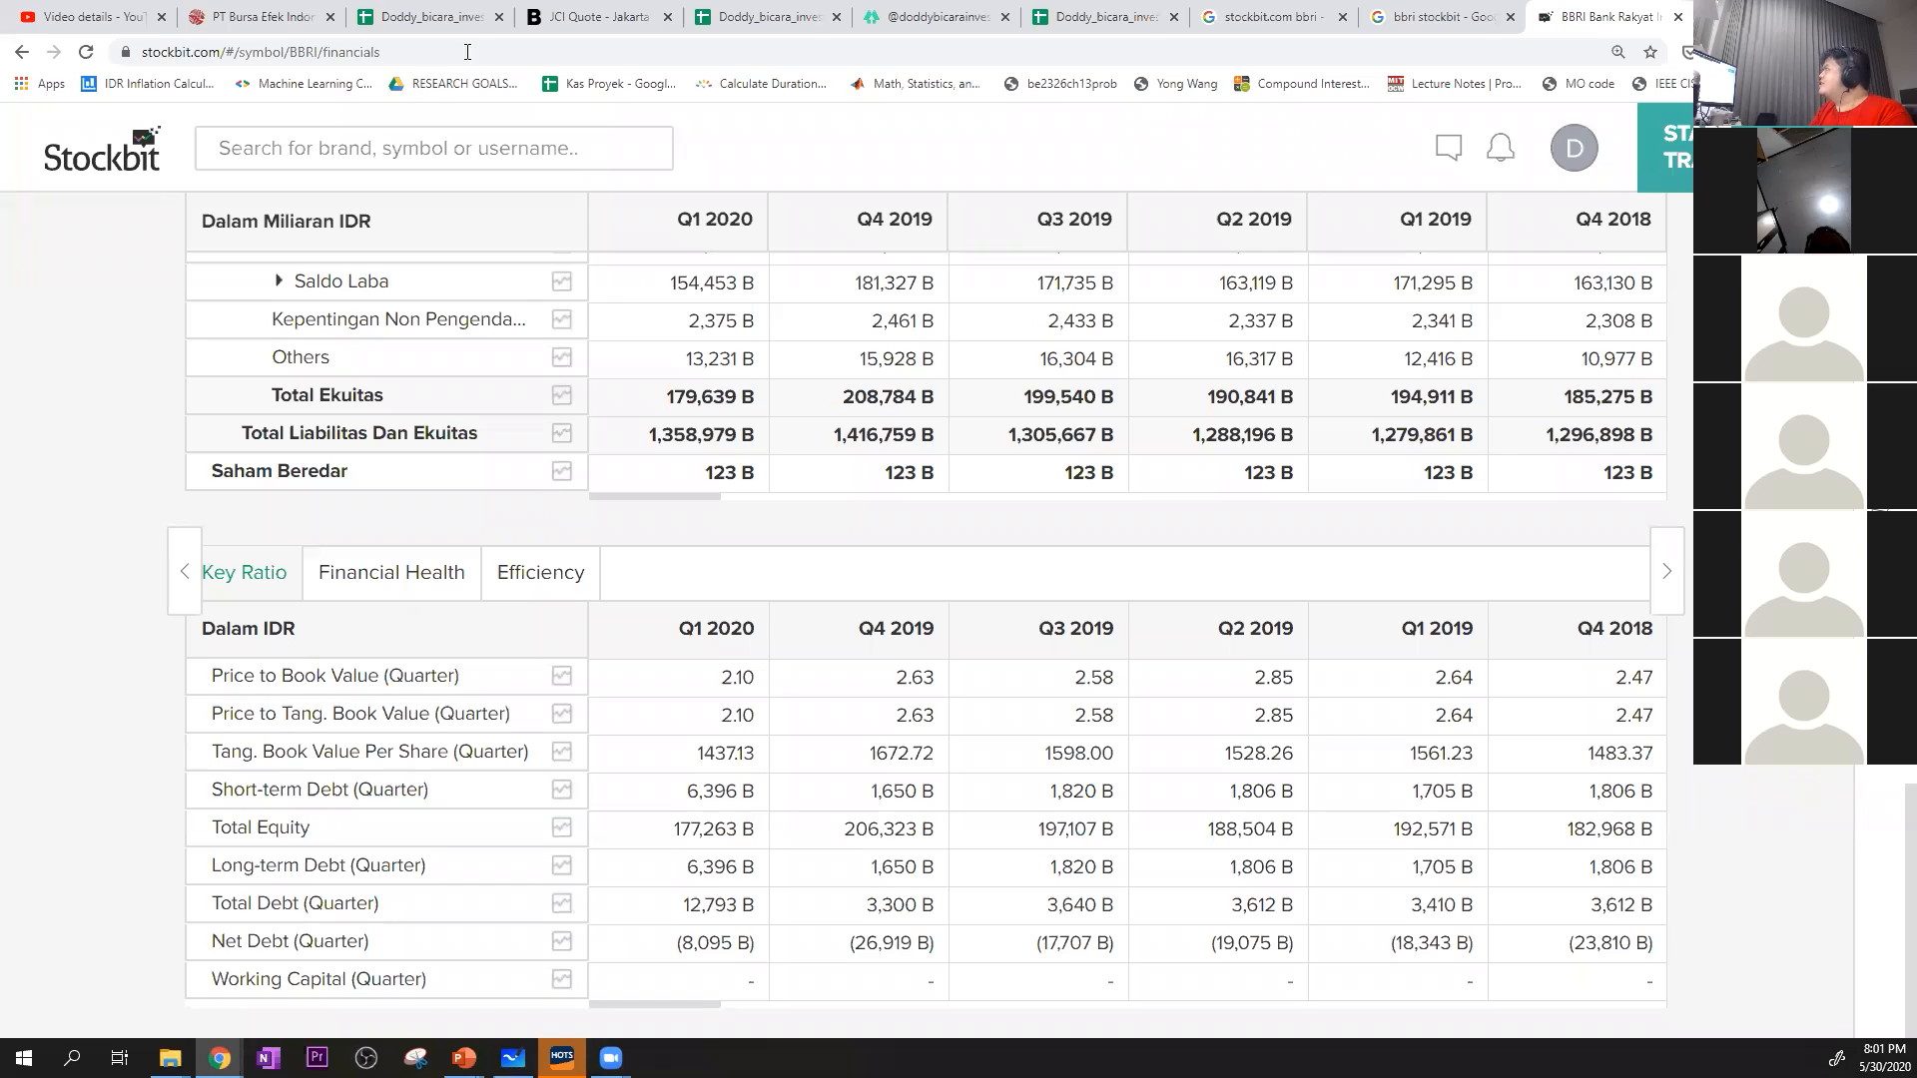
Return to the valuation sheet and enter 2.1 as BBRI's Q1 2020 PBV in K6, leaving K5 empty
left_click(403, 10)
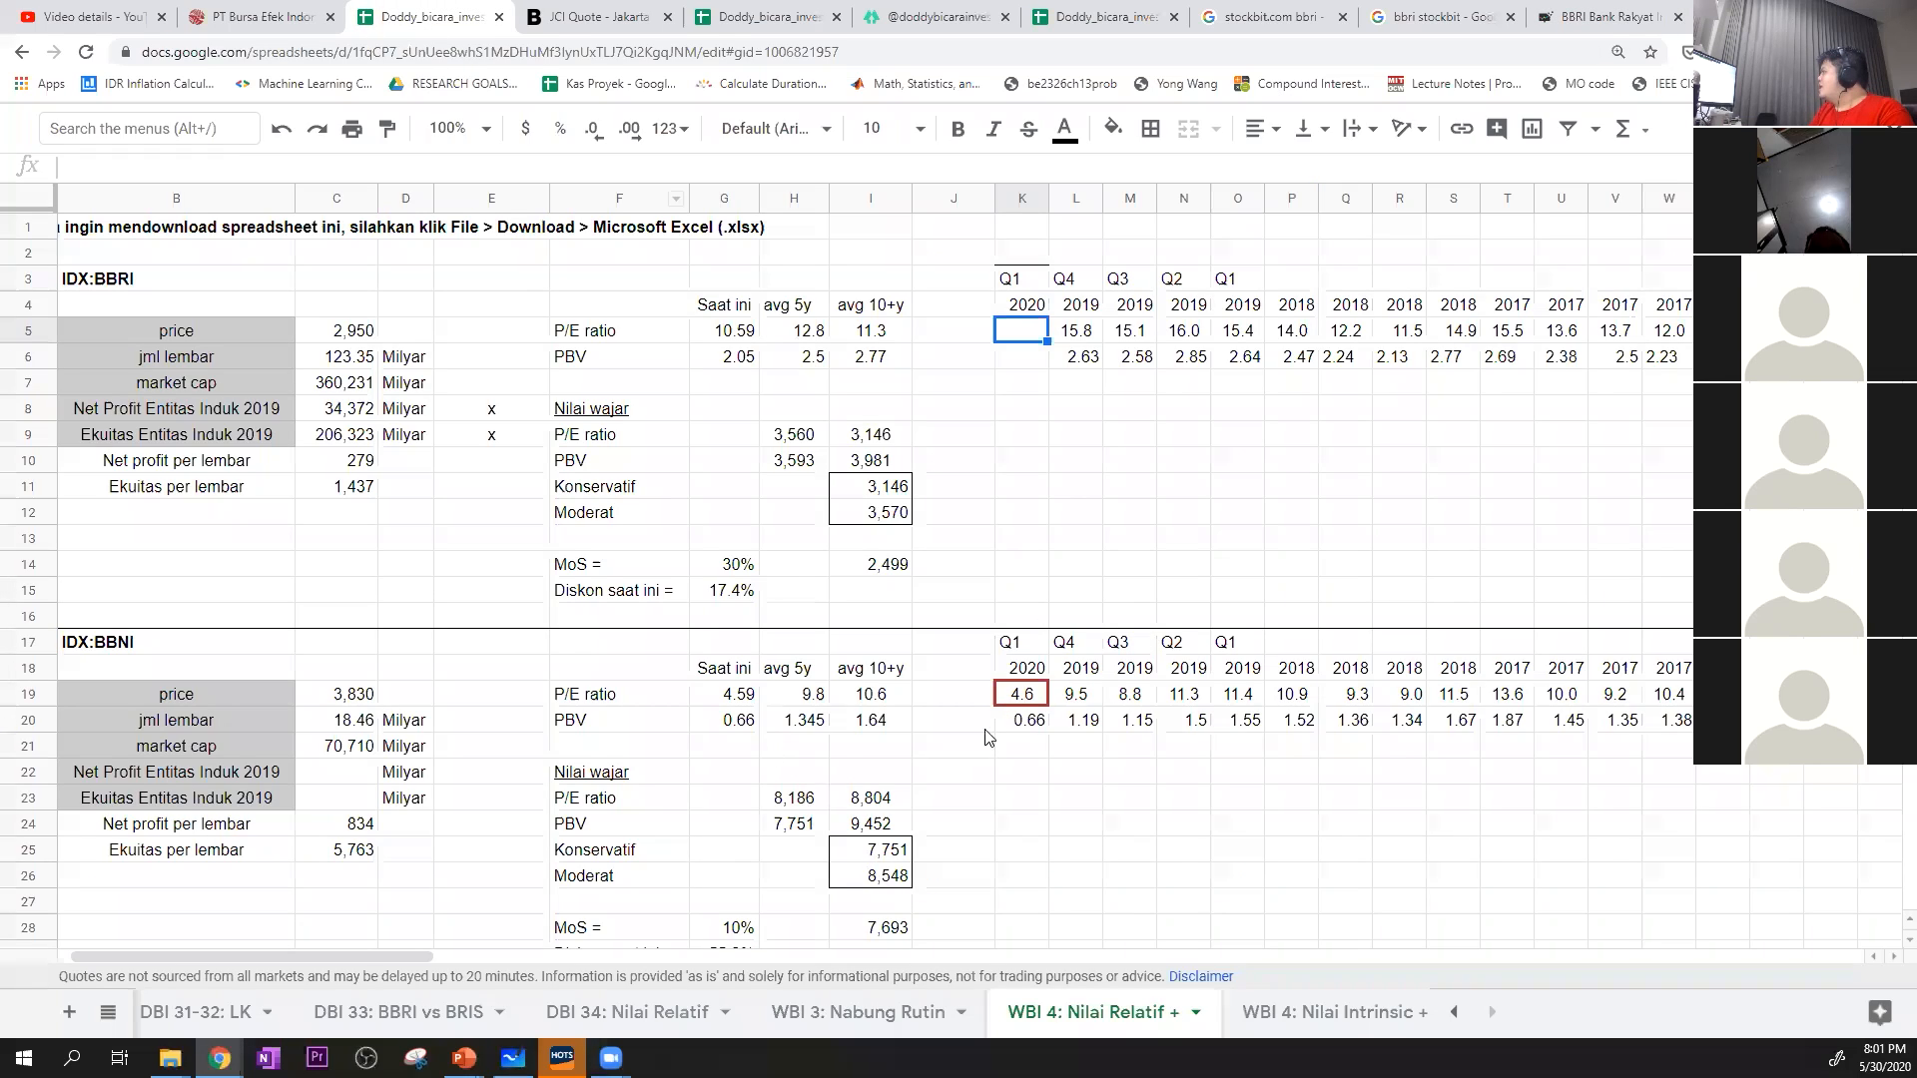
type("2.1")
key("Return")
type("2")
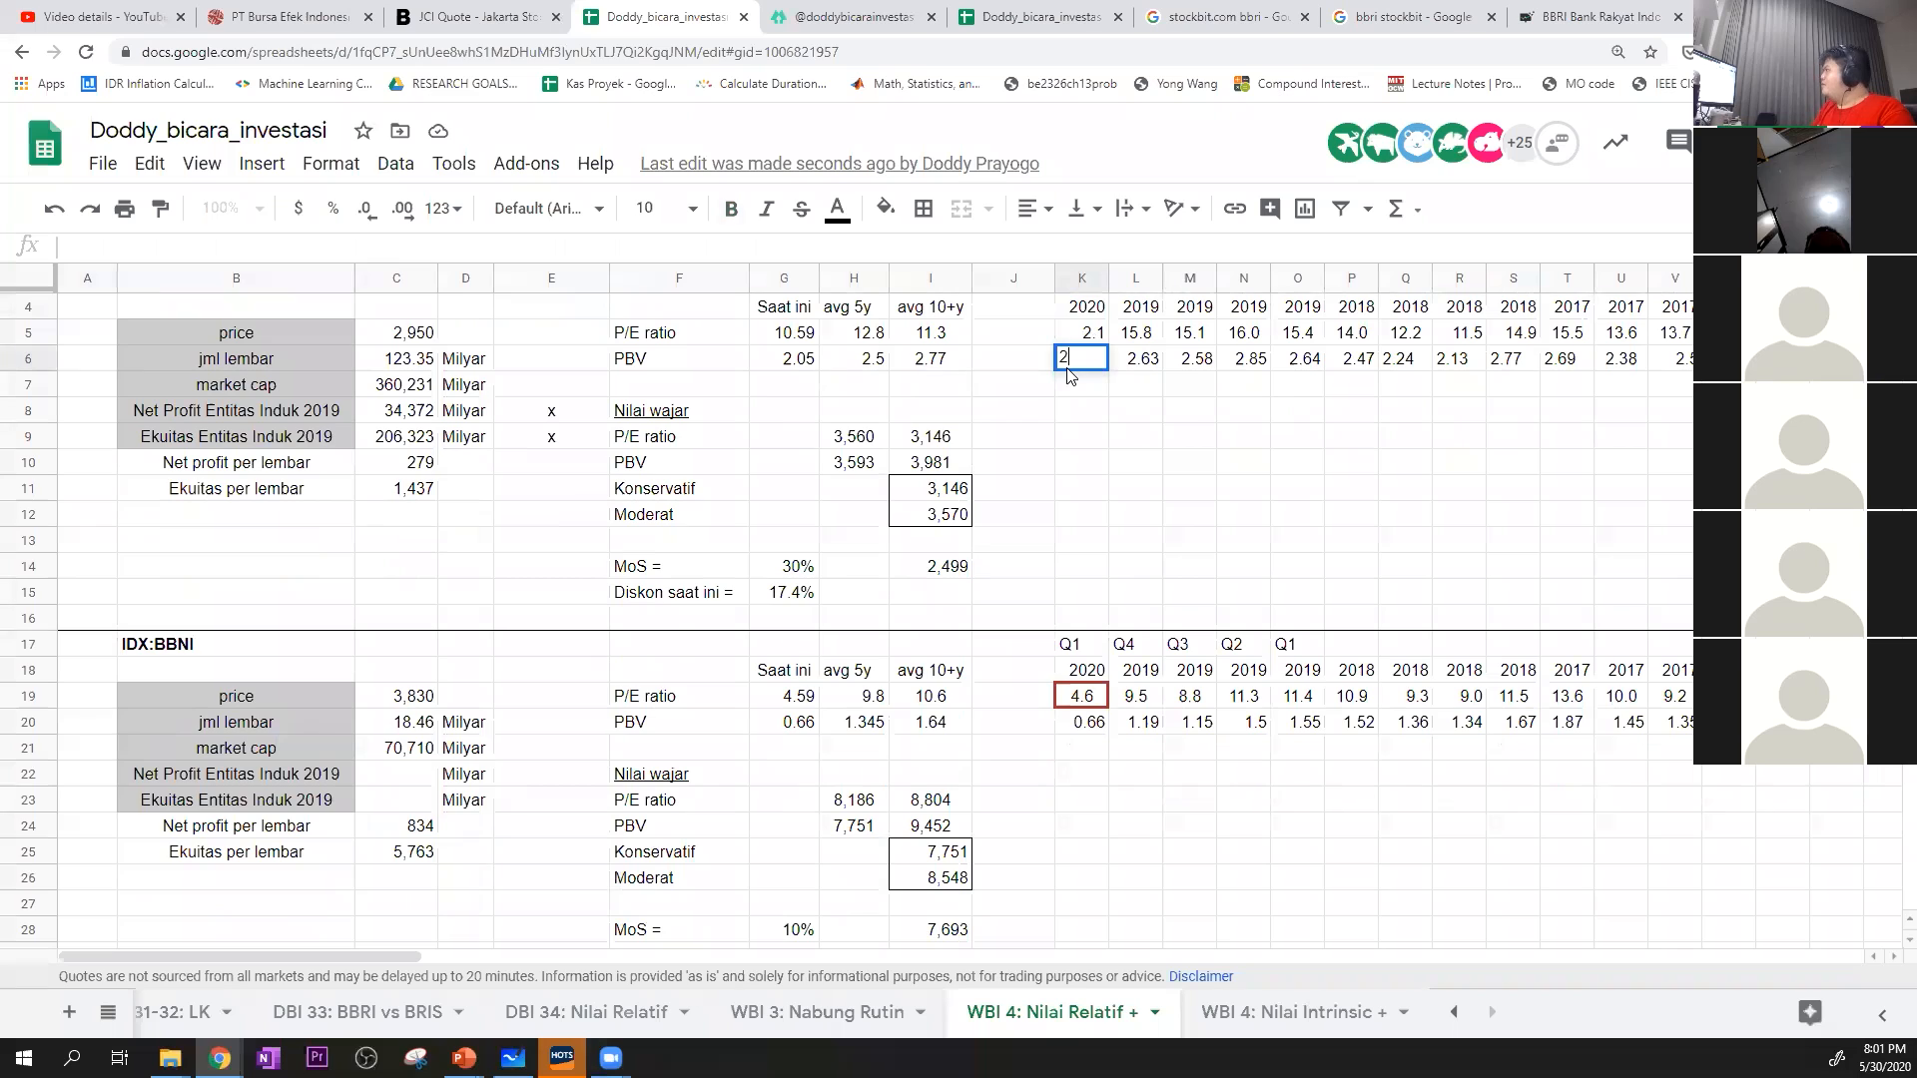
type(".1")
key("Up")
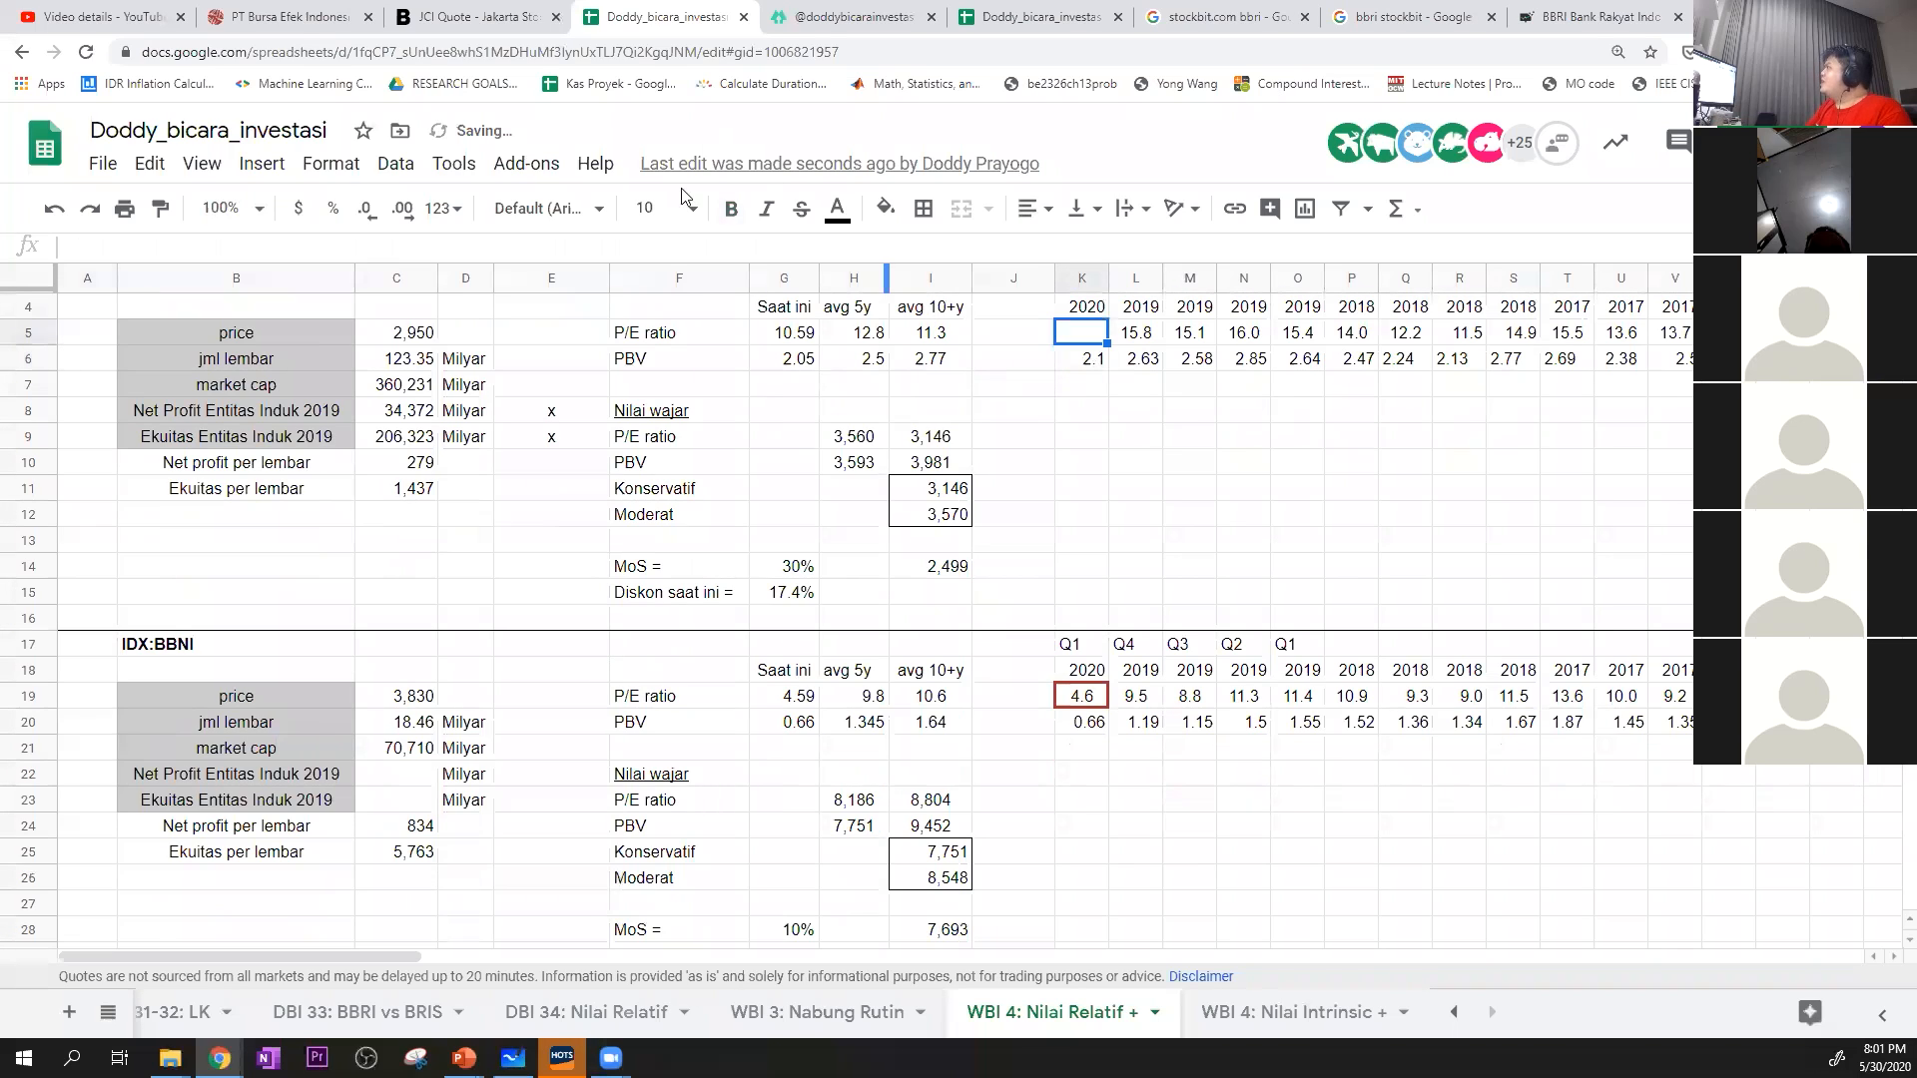
Switch back to Stockbit and set BBRI's financials to the Income Statement with the TTM period
key("ctrl+3")
key("ctrl+9")
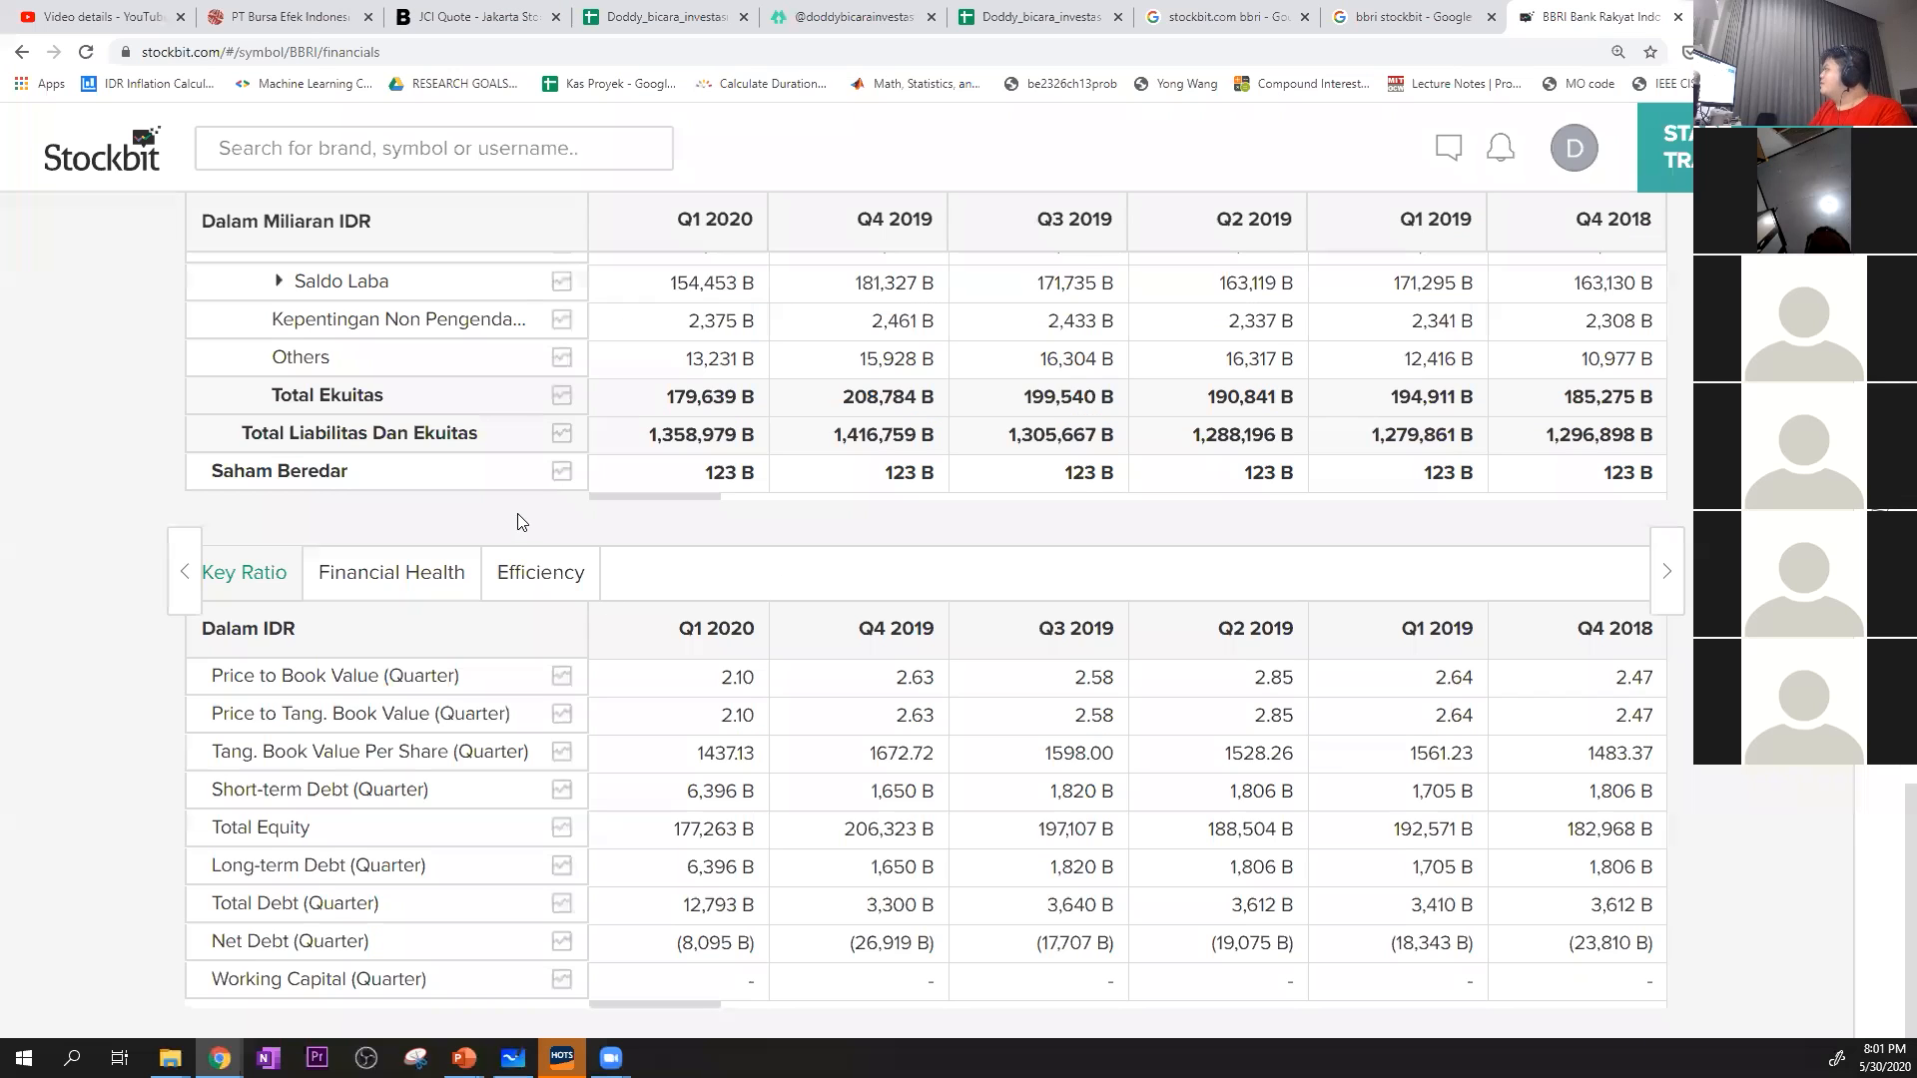
scroll(517, 522, "up", 15)
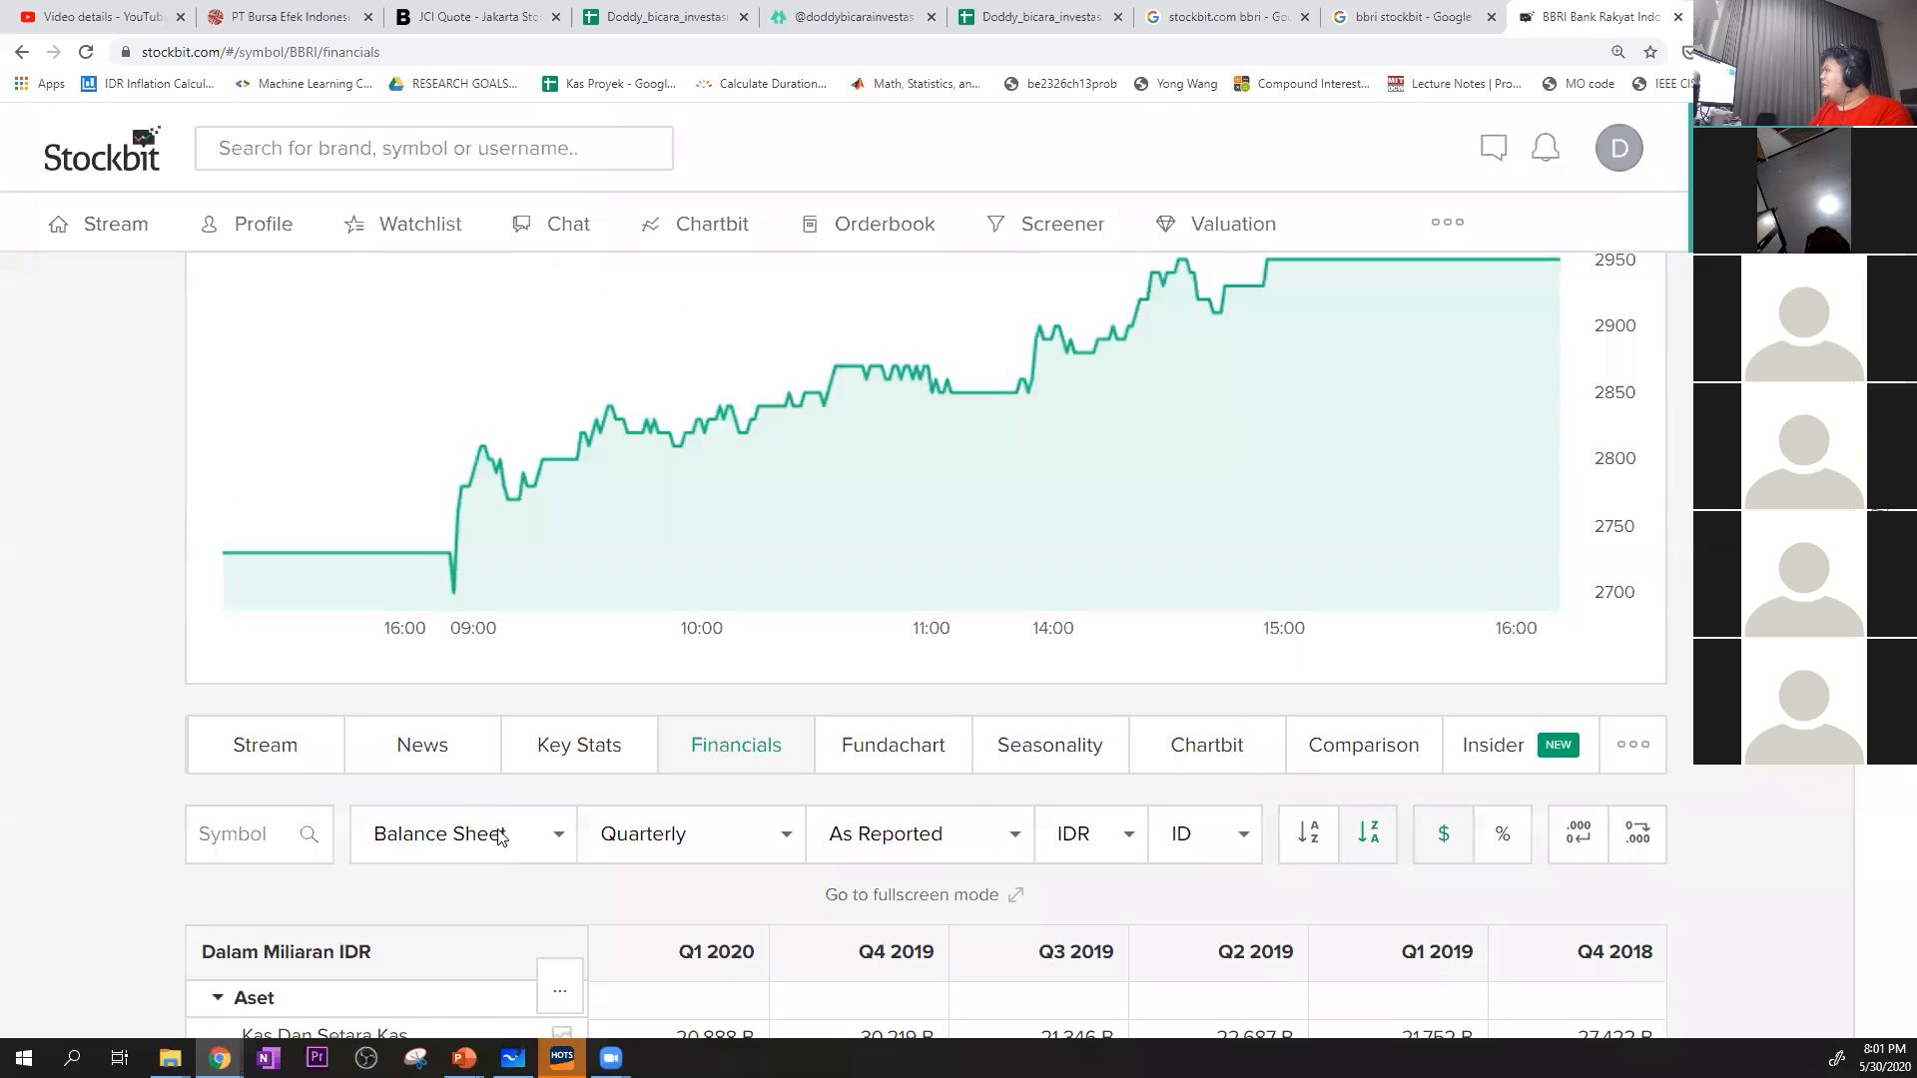
left_click(505, 839)
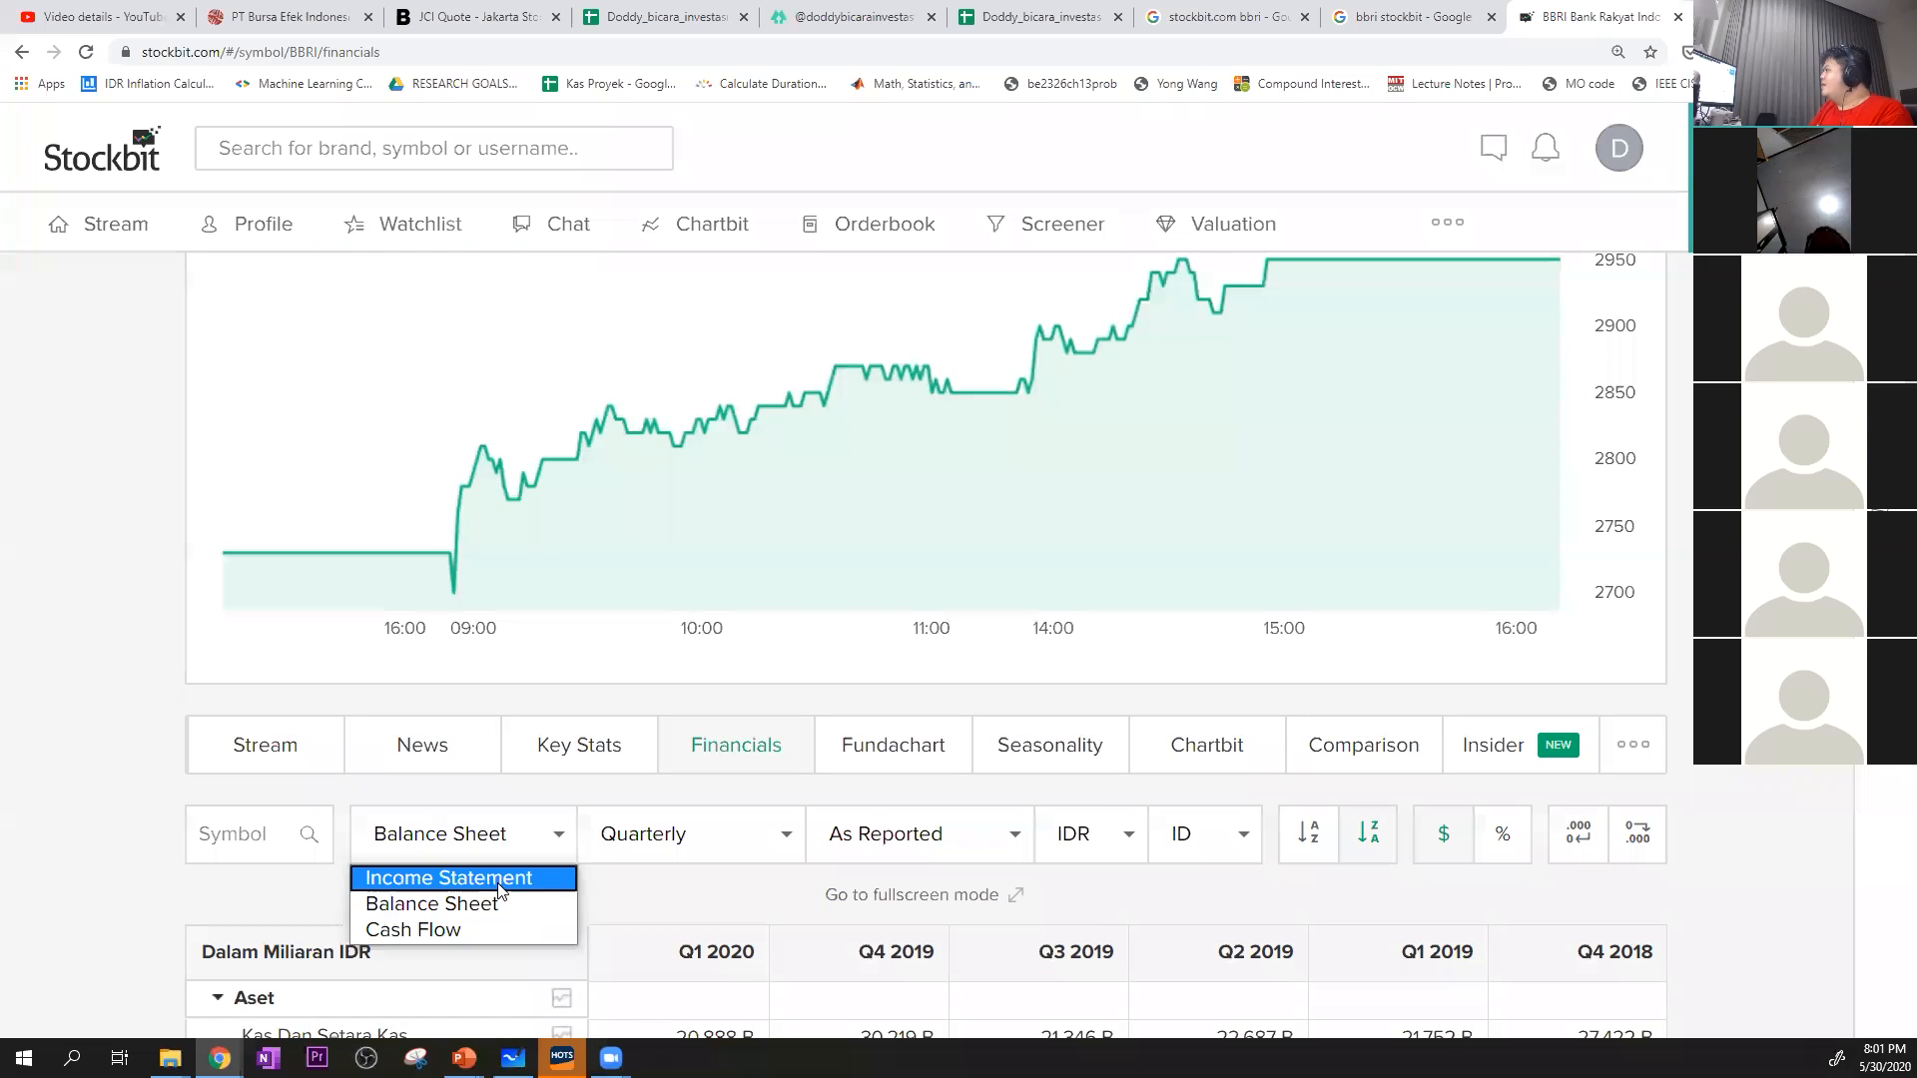
left_click(499, 878)
scroll(879, 619, "down", 10)
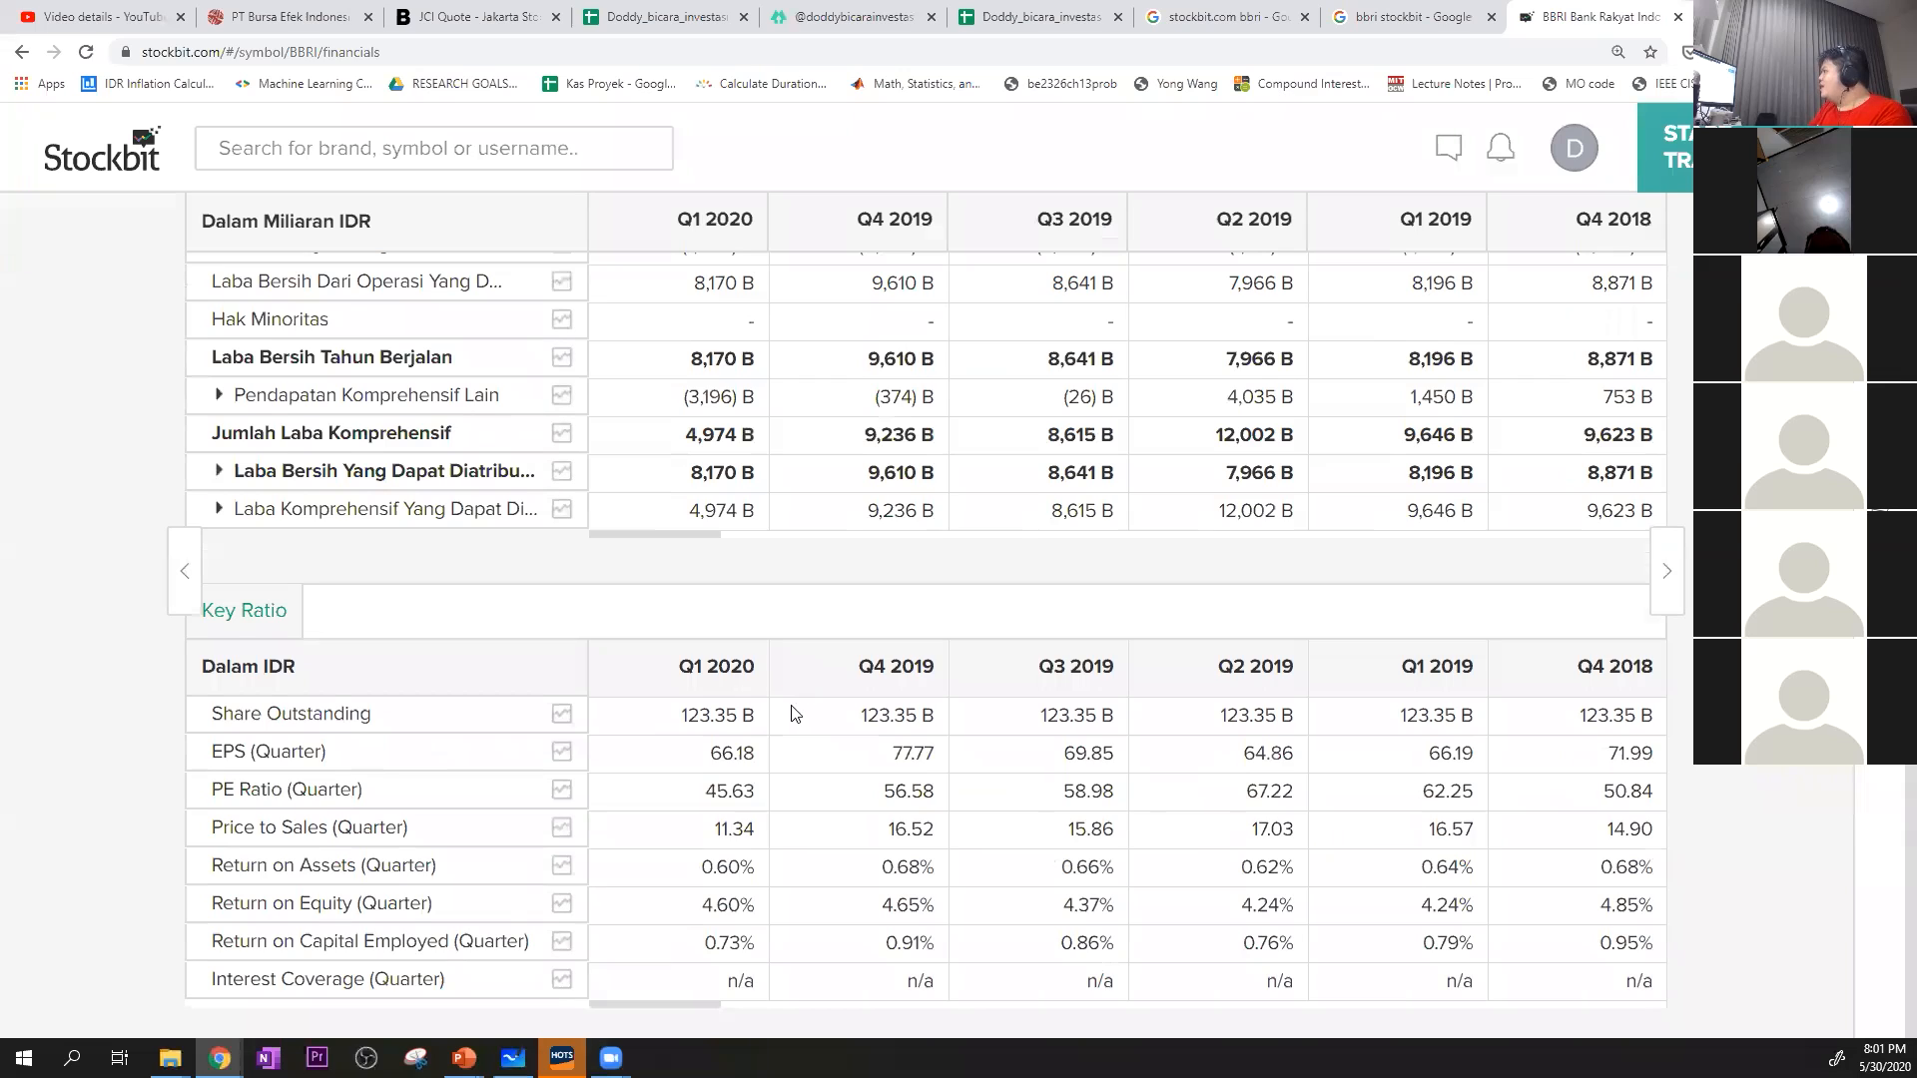
scroll(704, 696, "up", 10)
left_click(744, 574)
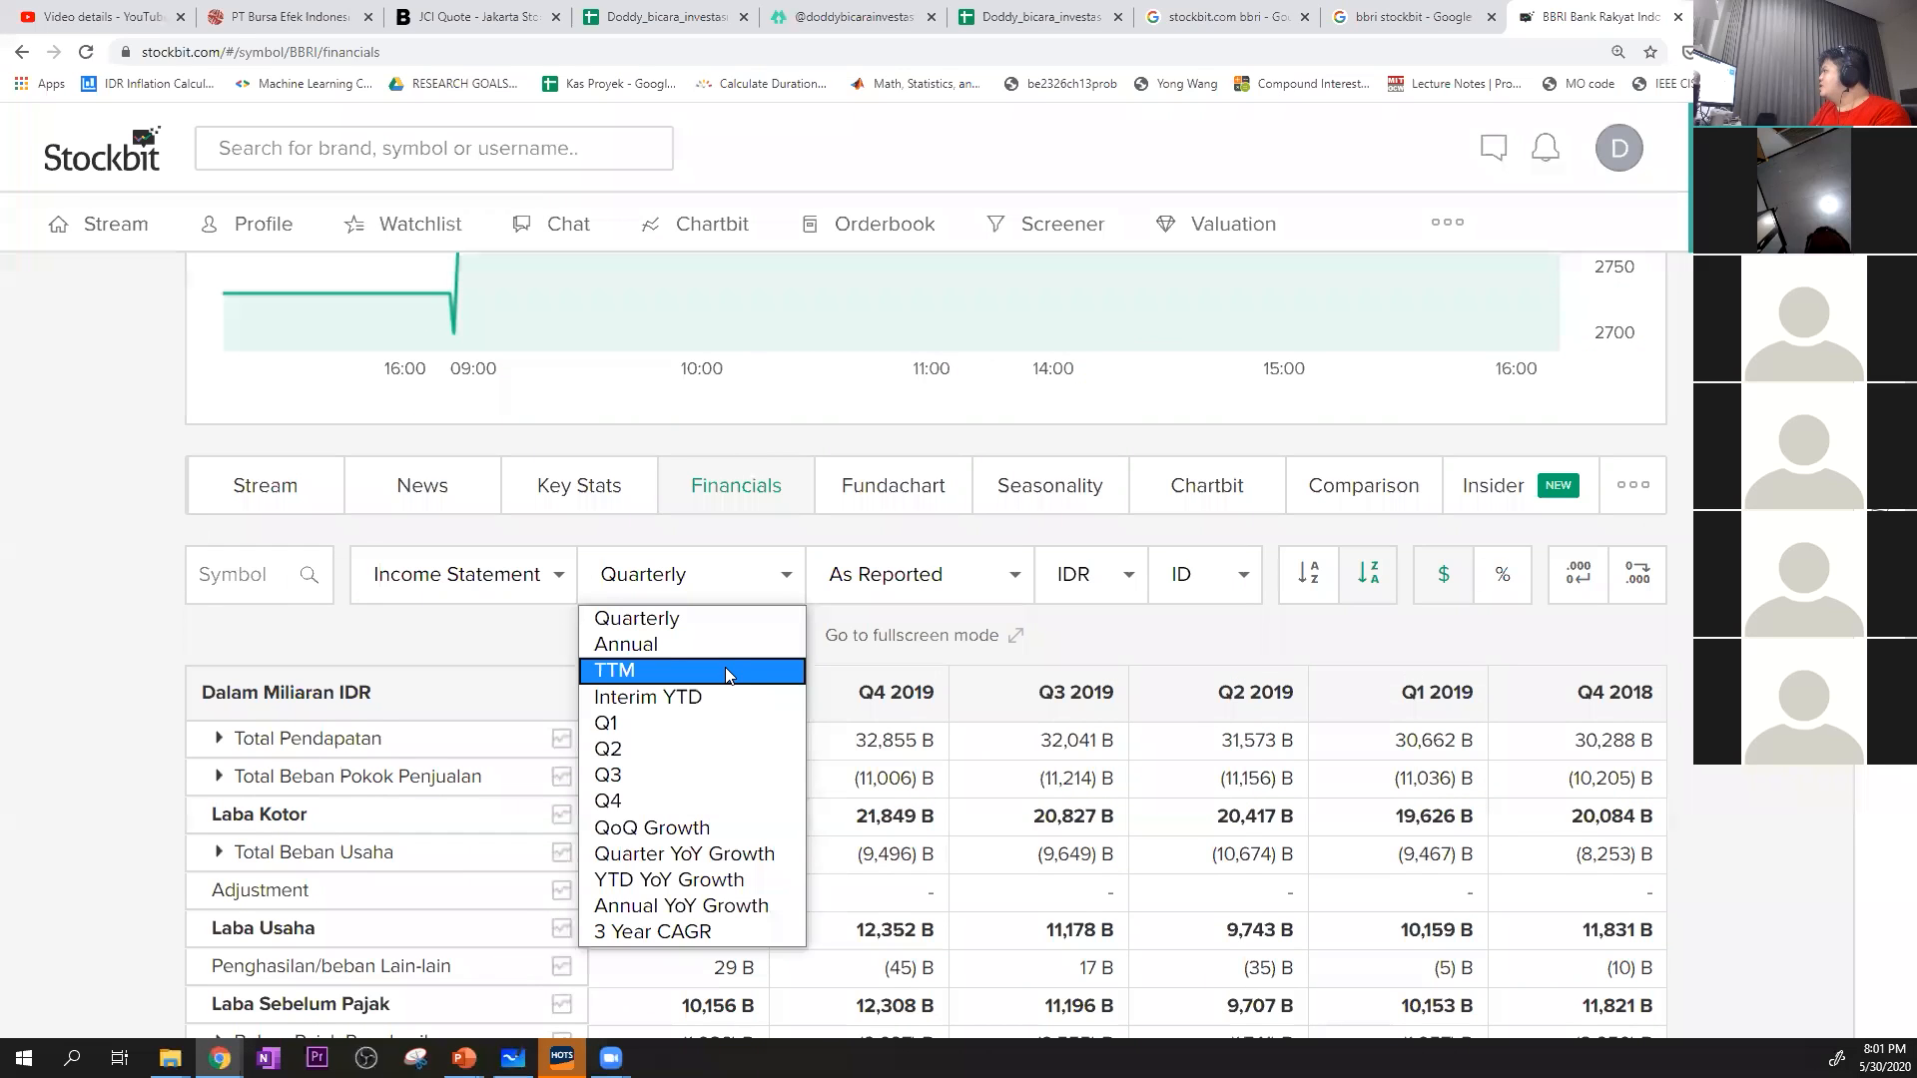
left_click(723, 670)
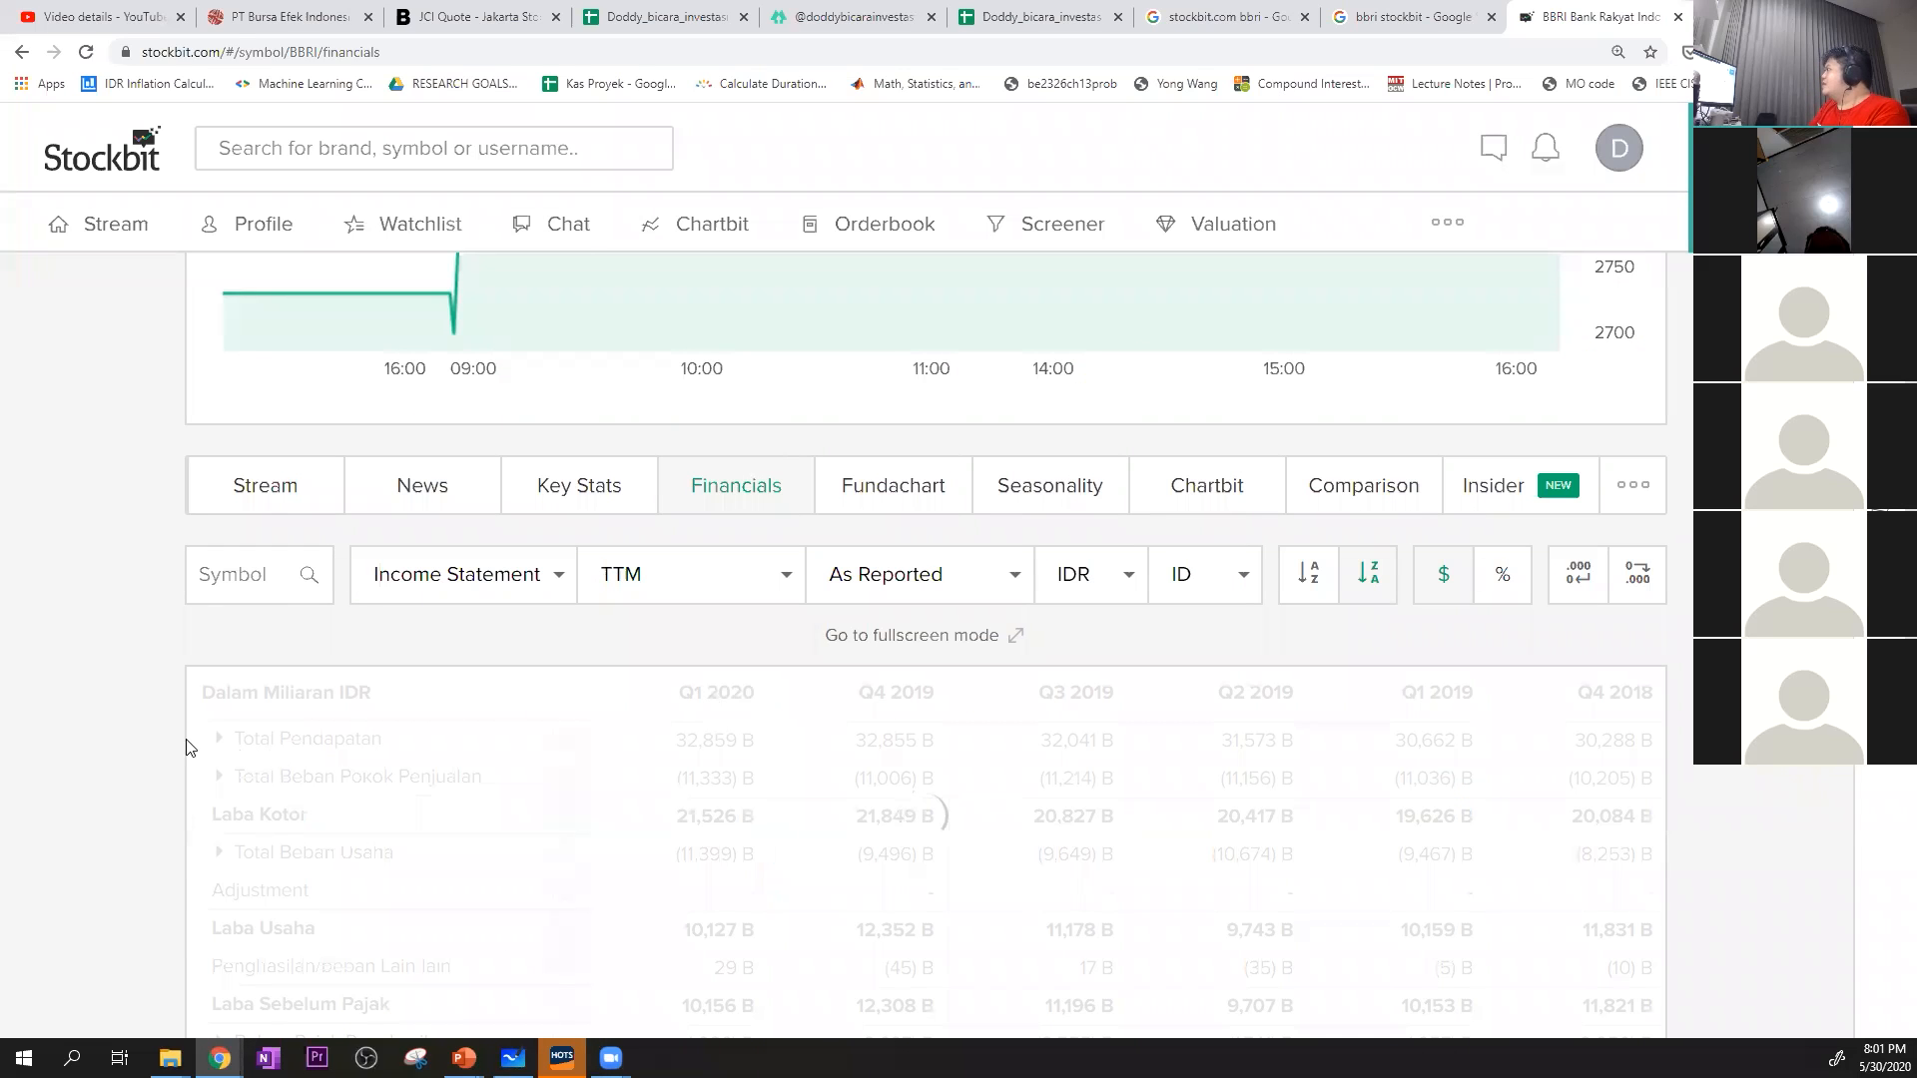
Copy BBRI's Q1 2020 PE Ratio (TTM) of 10.84, move the valuation sheet's browser tab to first place, and paste the ratio as values only in K5
scroll(1598, 699, "down", 5)
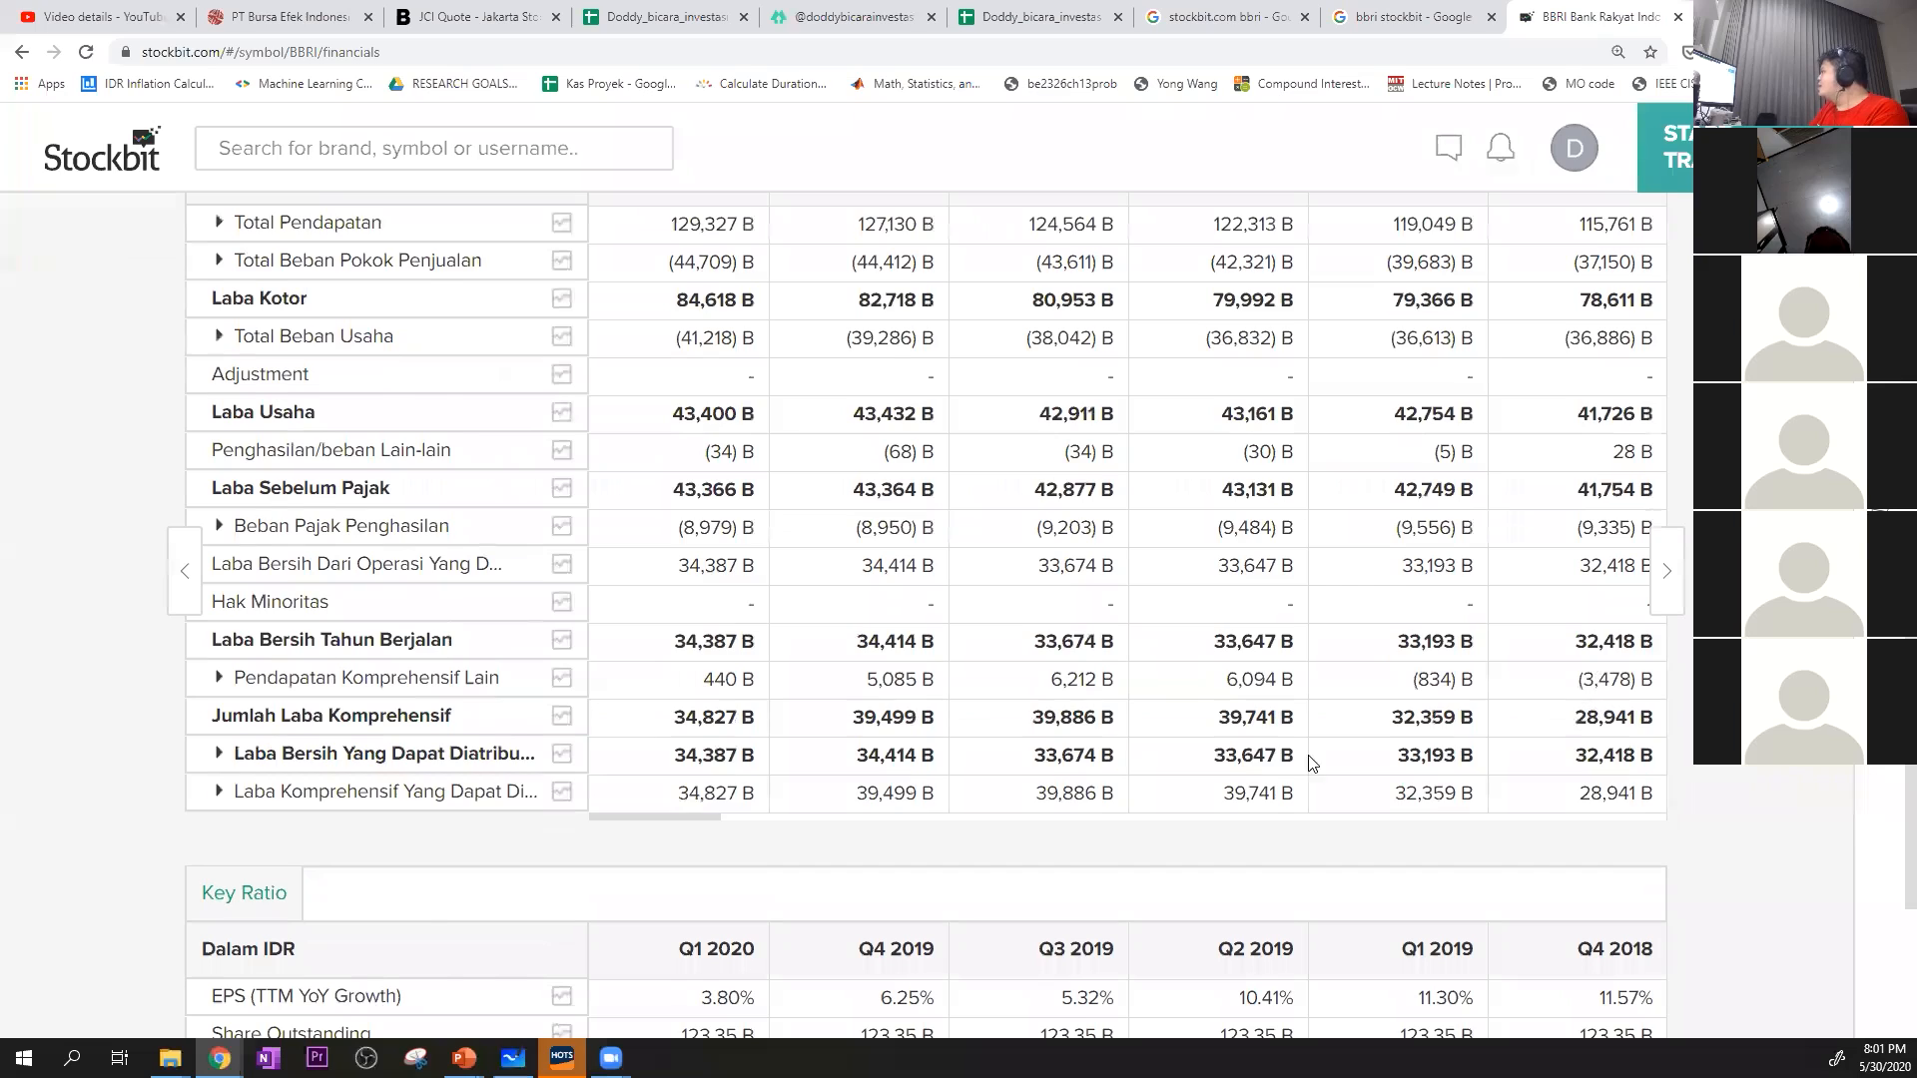
scroll(809, 817, "down", 3)
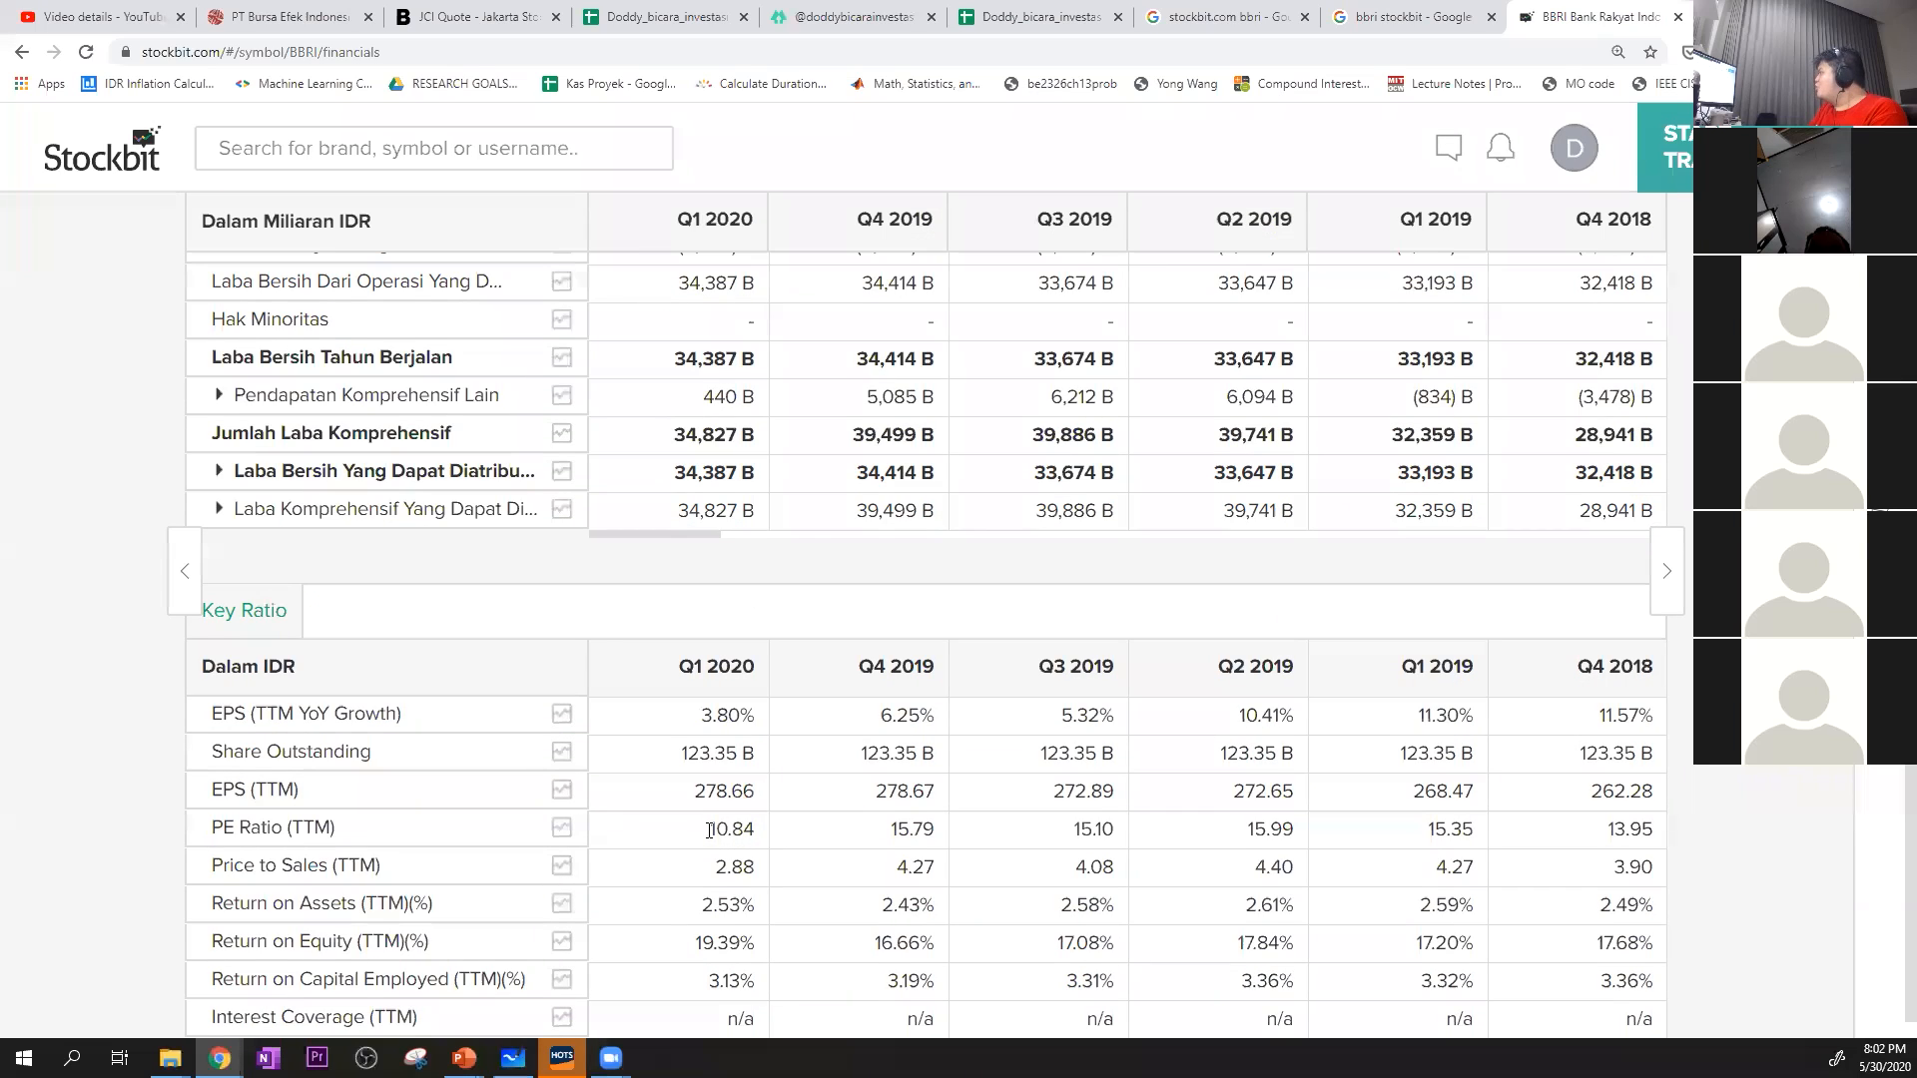
left_click_drag(709, 831, 765, 836)
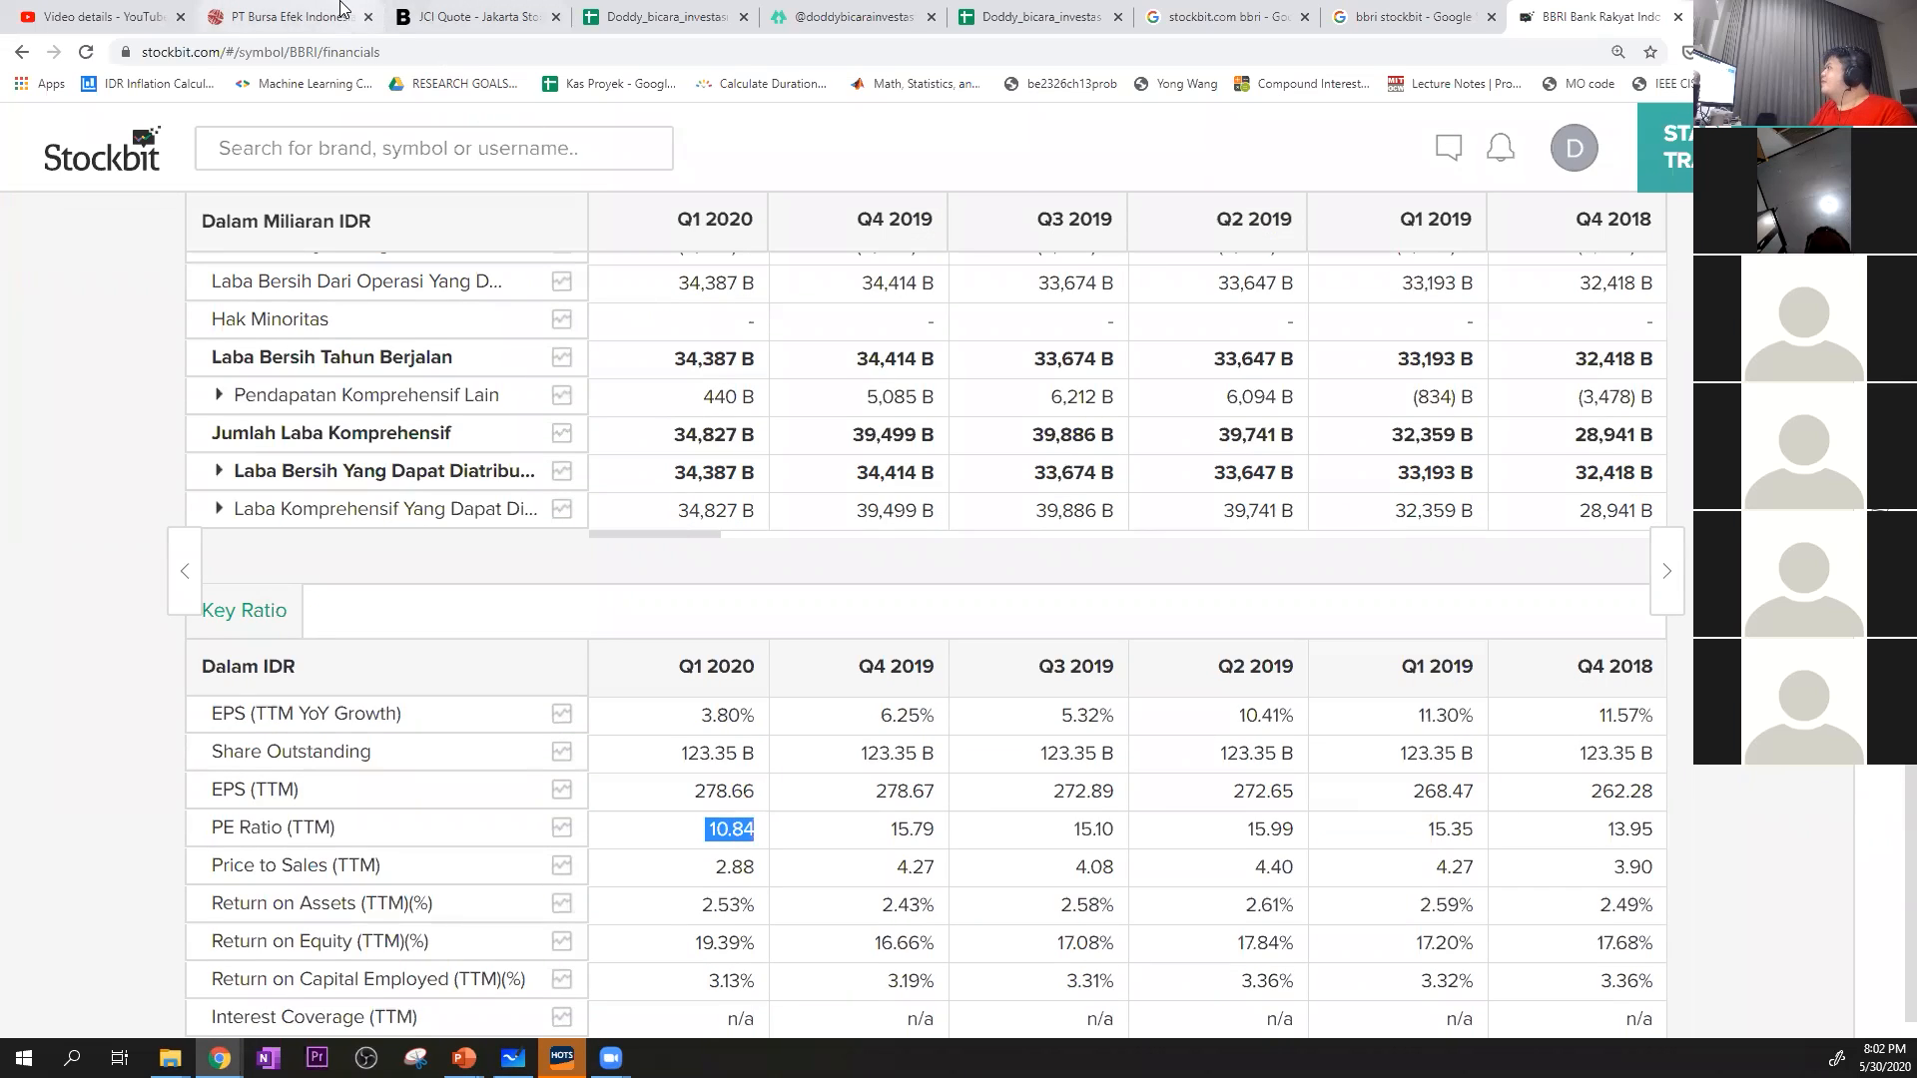
left_click_drag(649, 12, 150, 10)
right_click(1091, 332)
mouse_move(1220, 324)
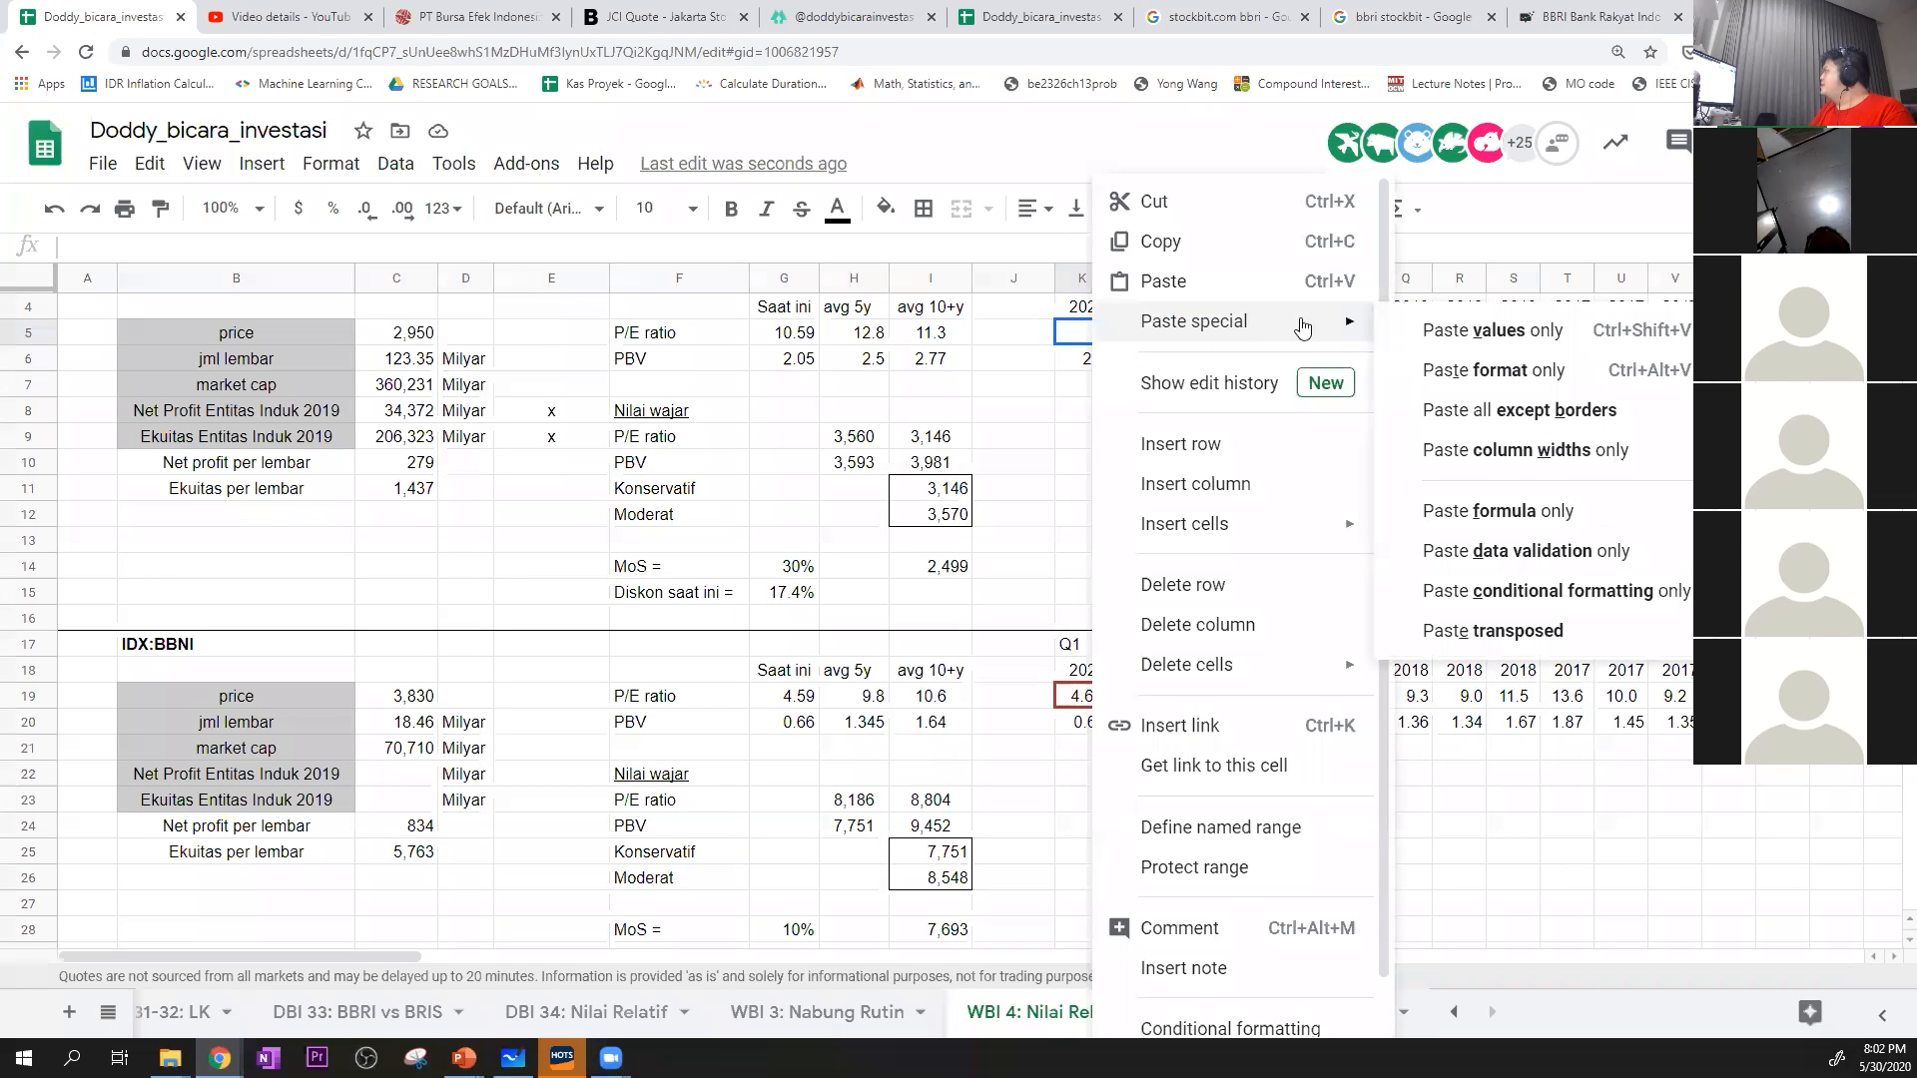
left_click(1309, 324)
left_click(1081, 411)
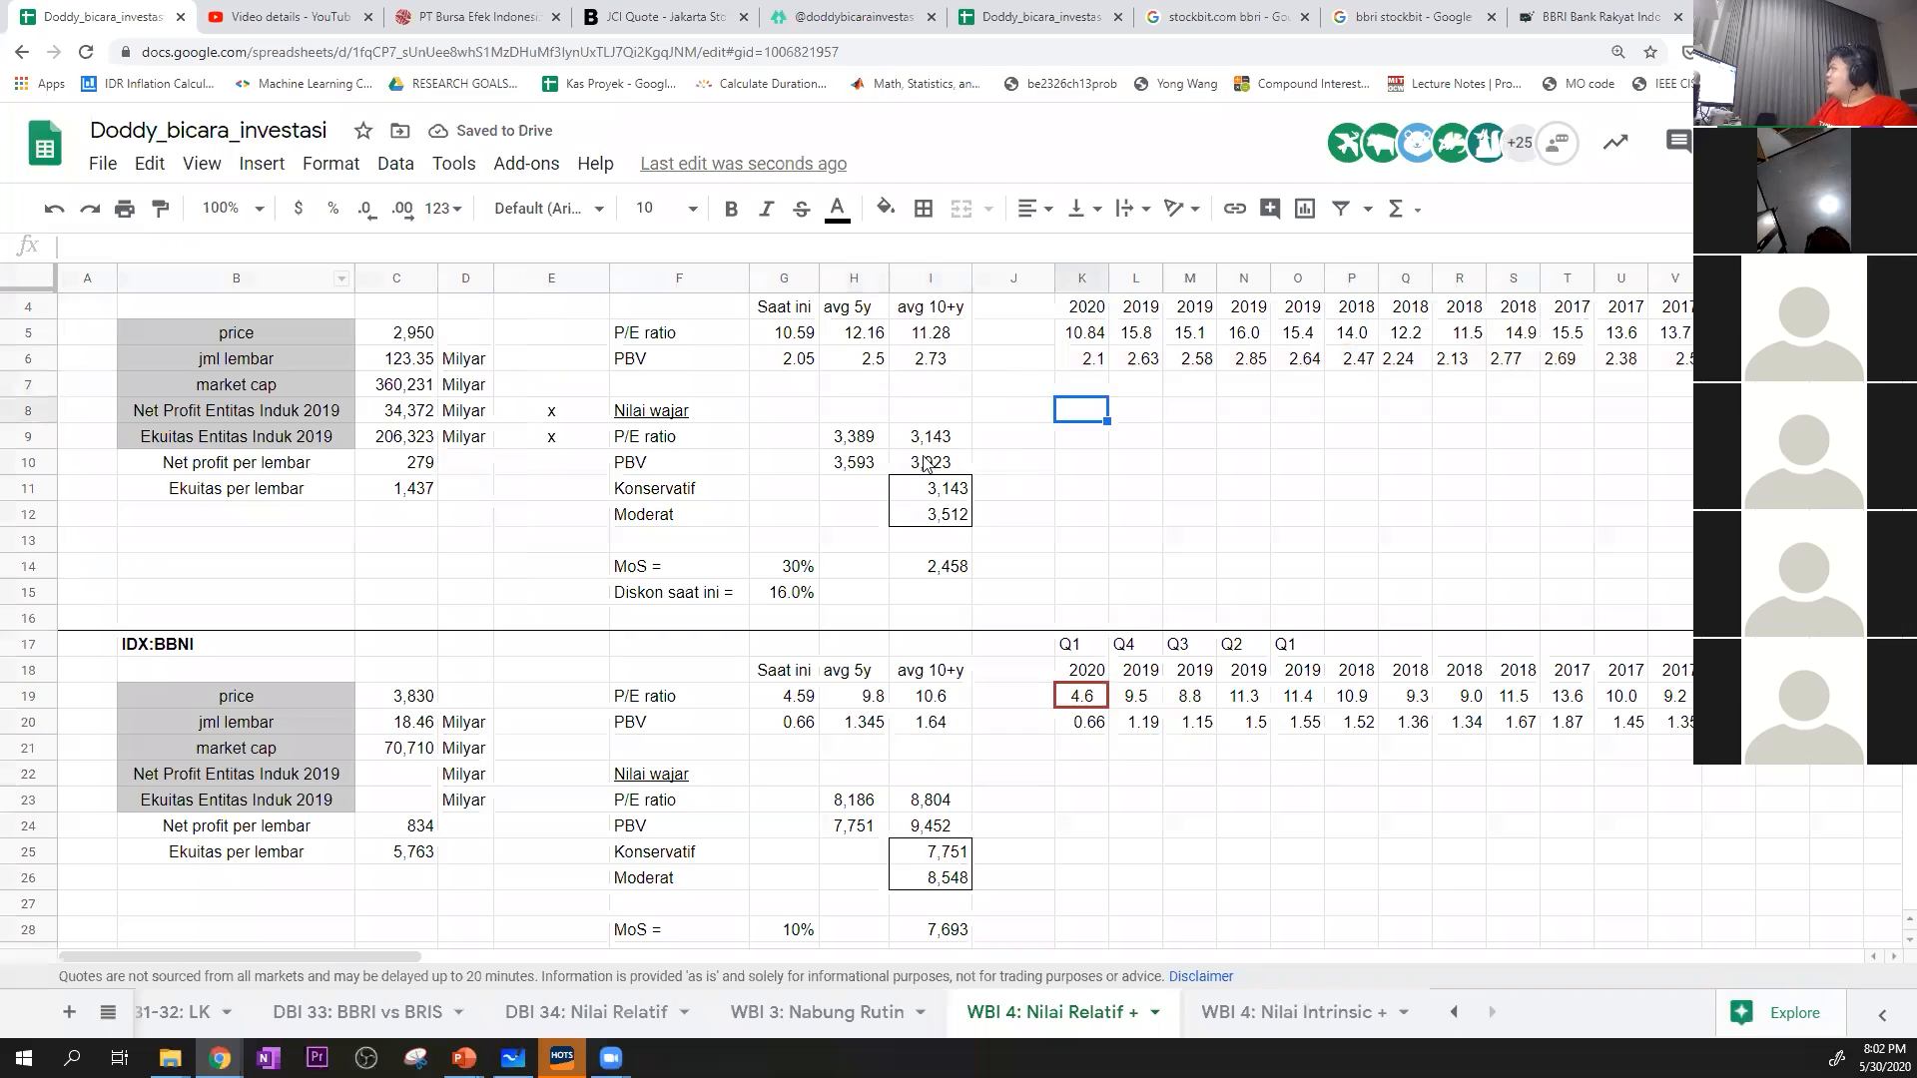
Inspect BBRI's 5-year P/E fair value formula in H9, along with its median P/E in H5 and net profit per share in C10
left_click(663, 441)
left_click(854, 436)
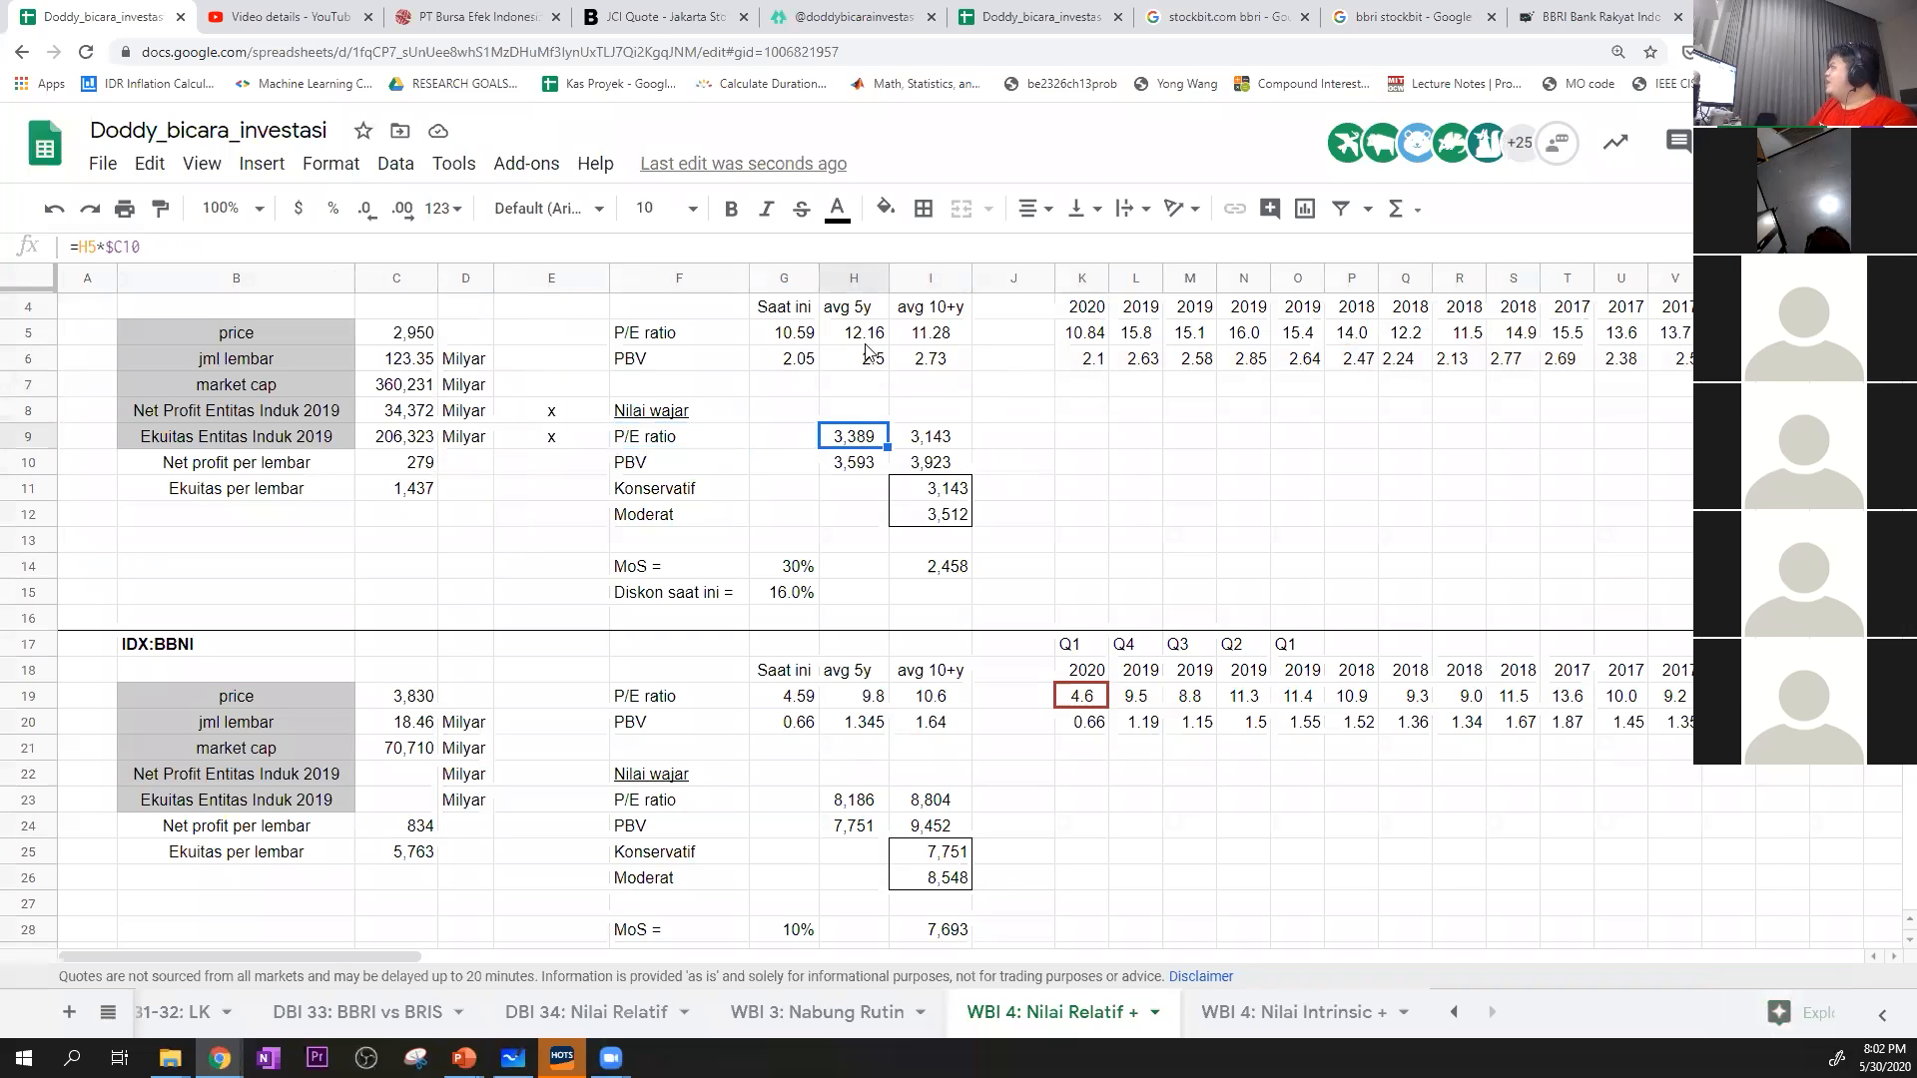
left_click(864, 342)
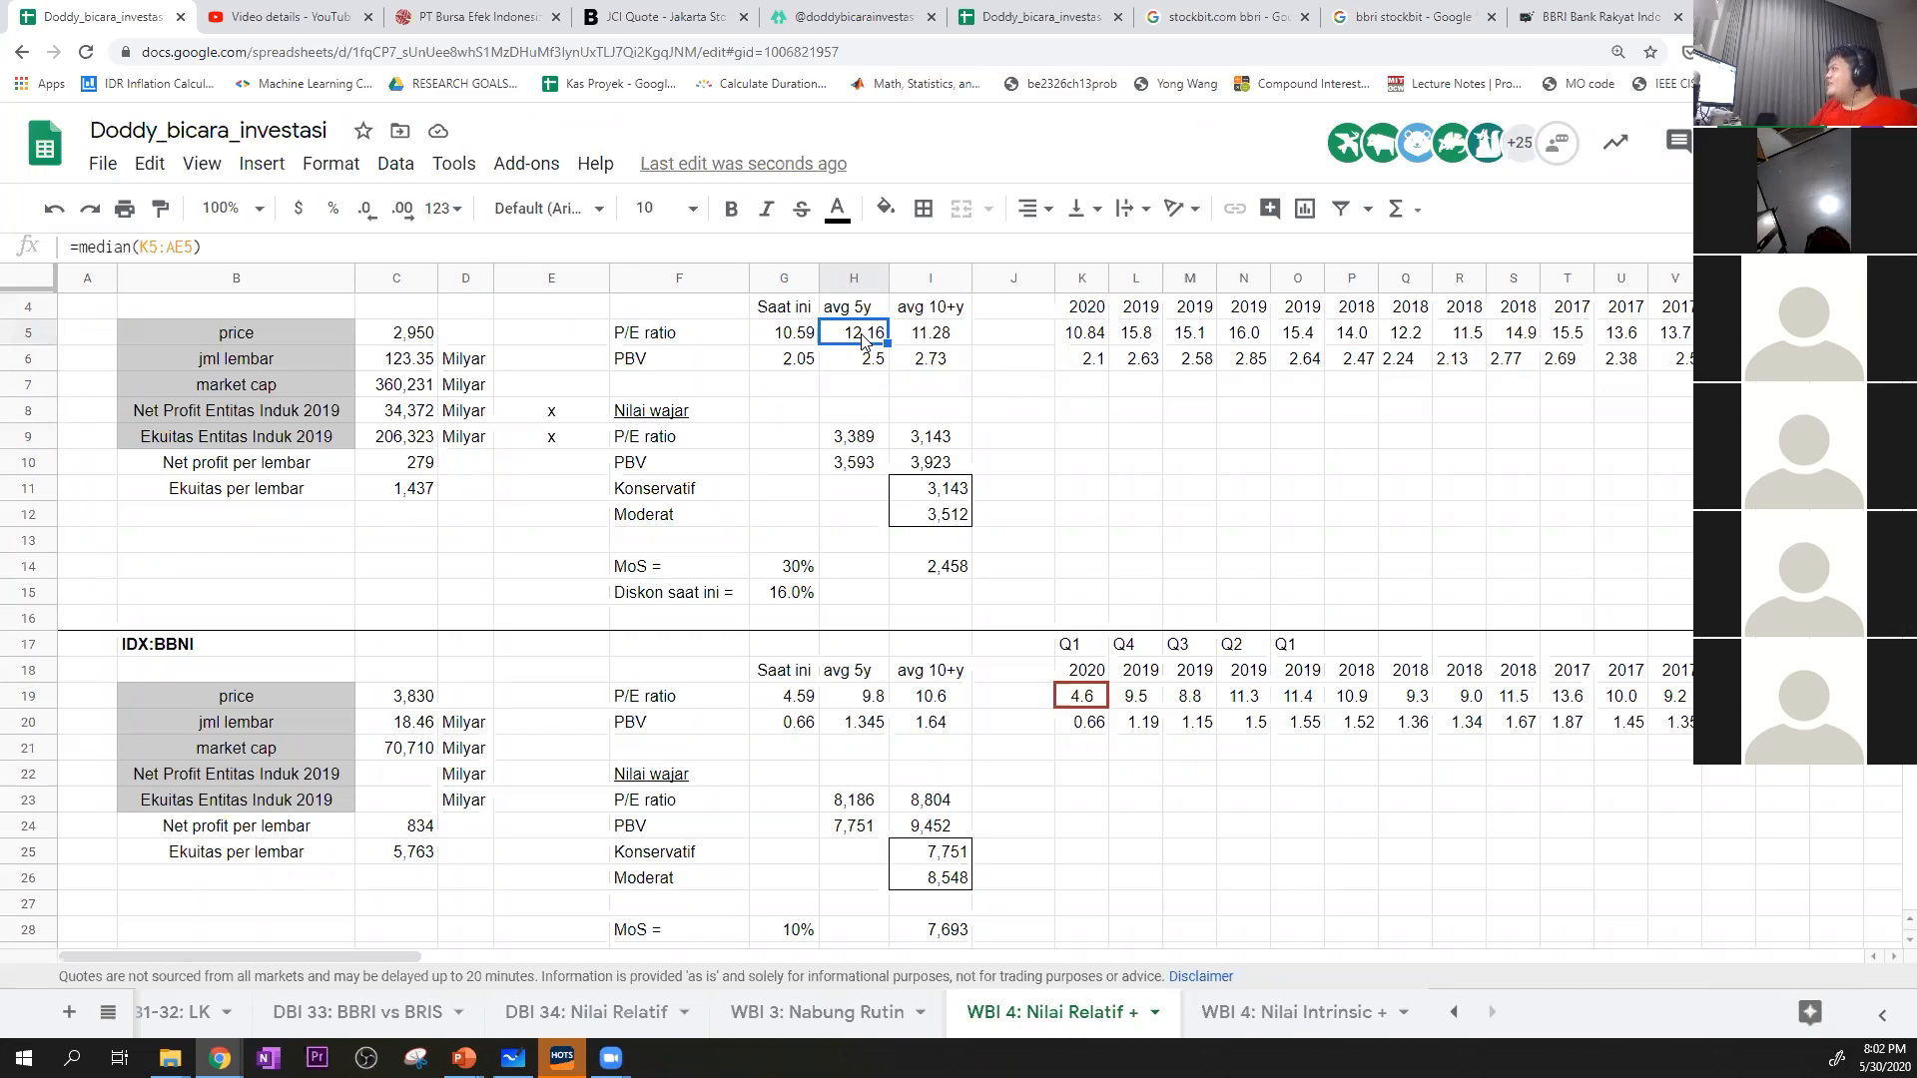
left_click(430, 465)
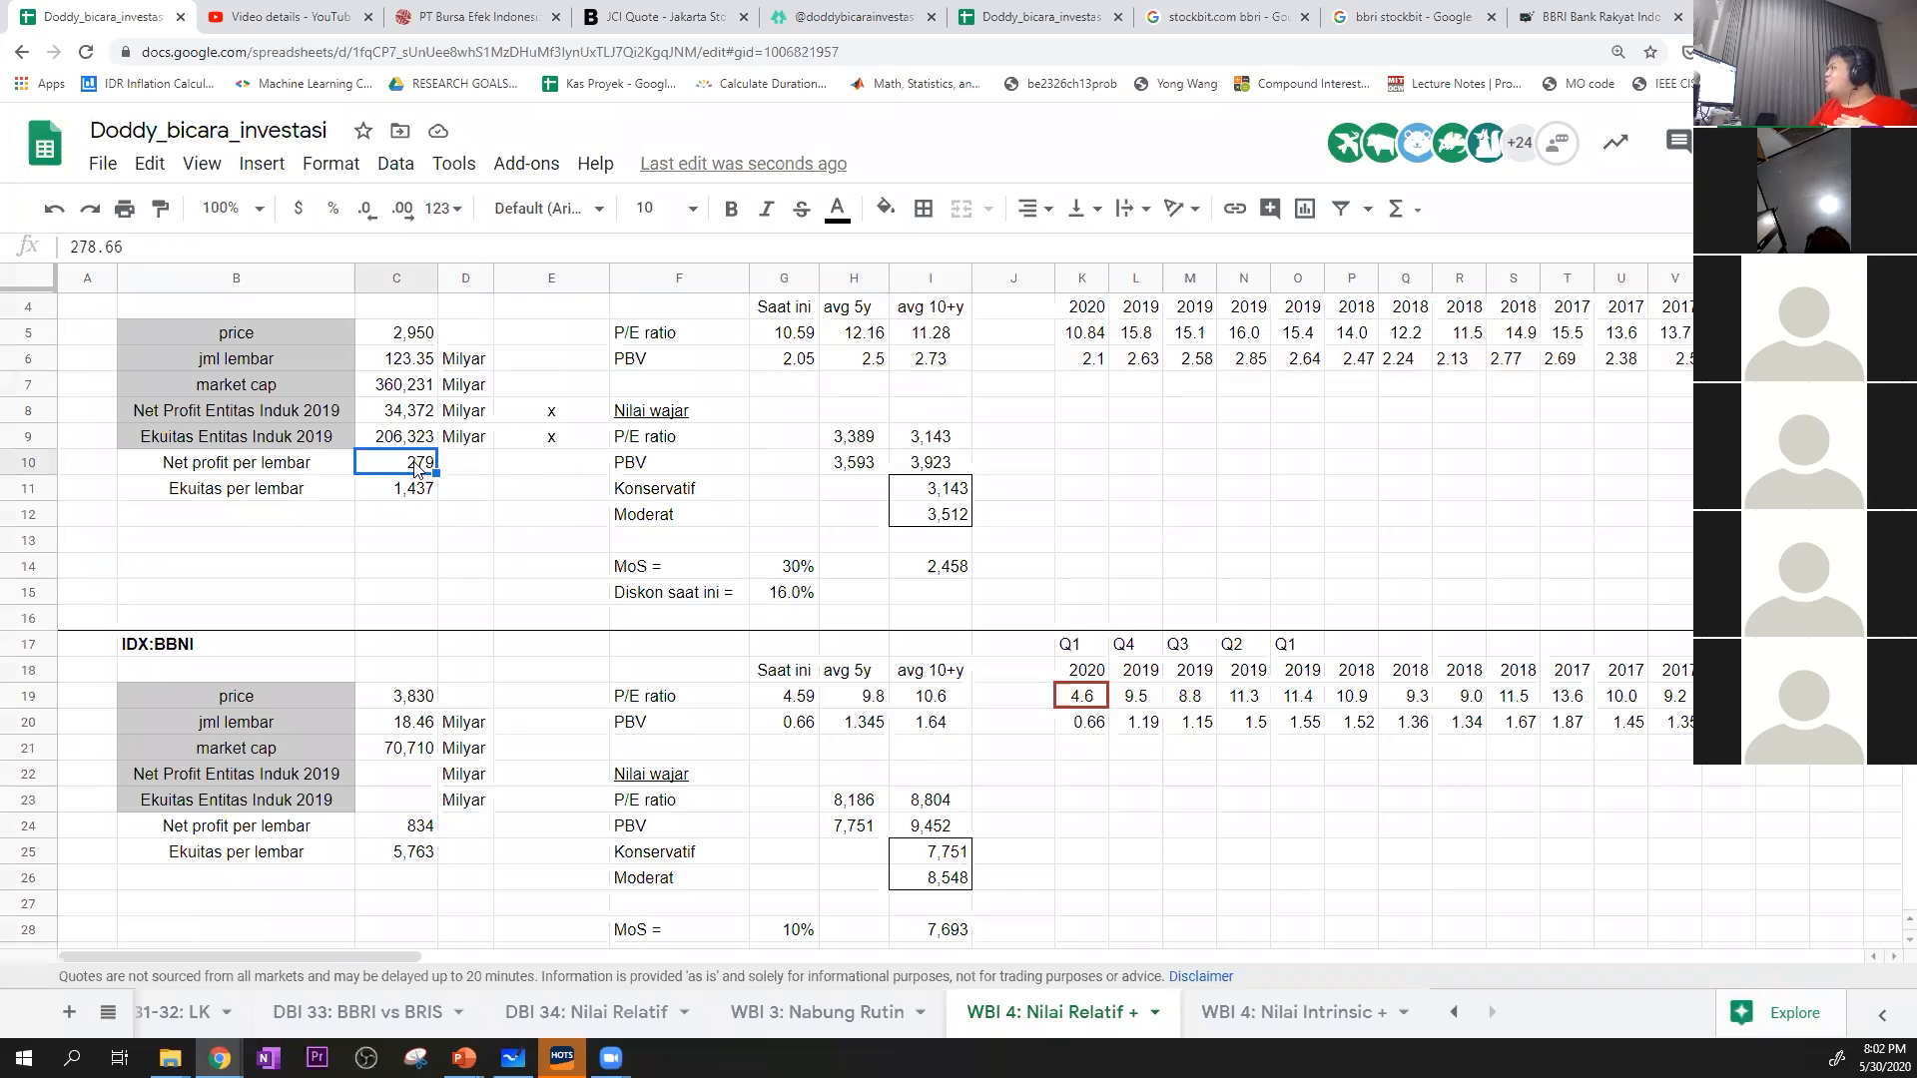
left_click(859, 436)
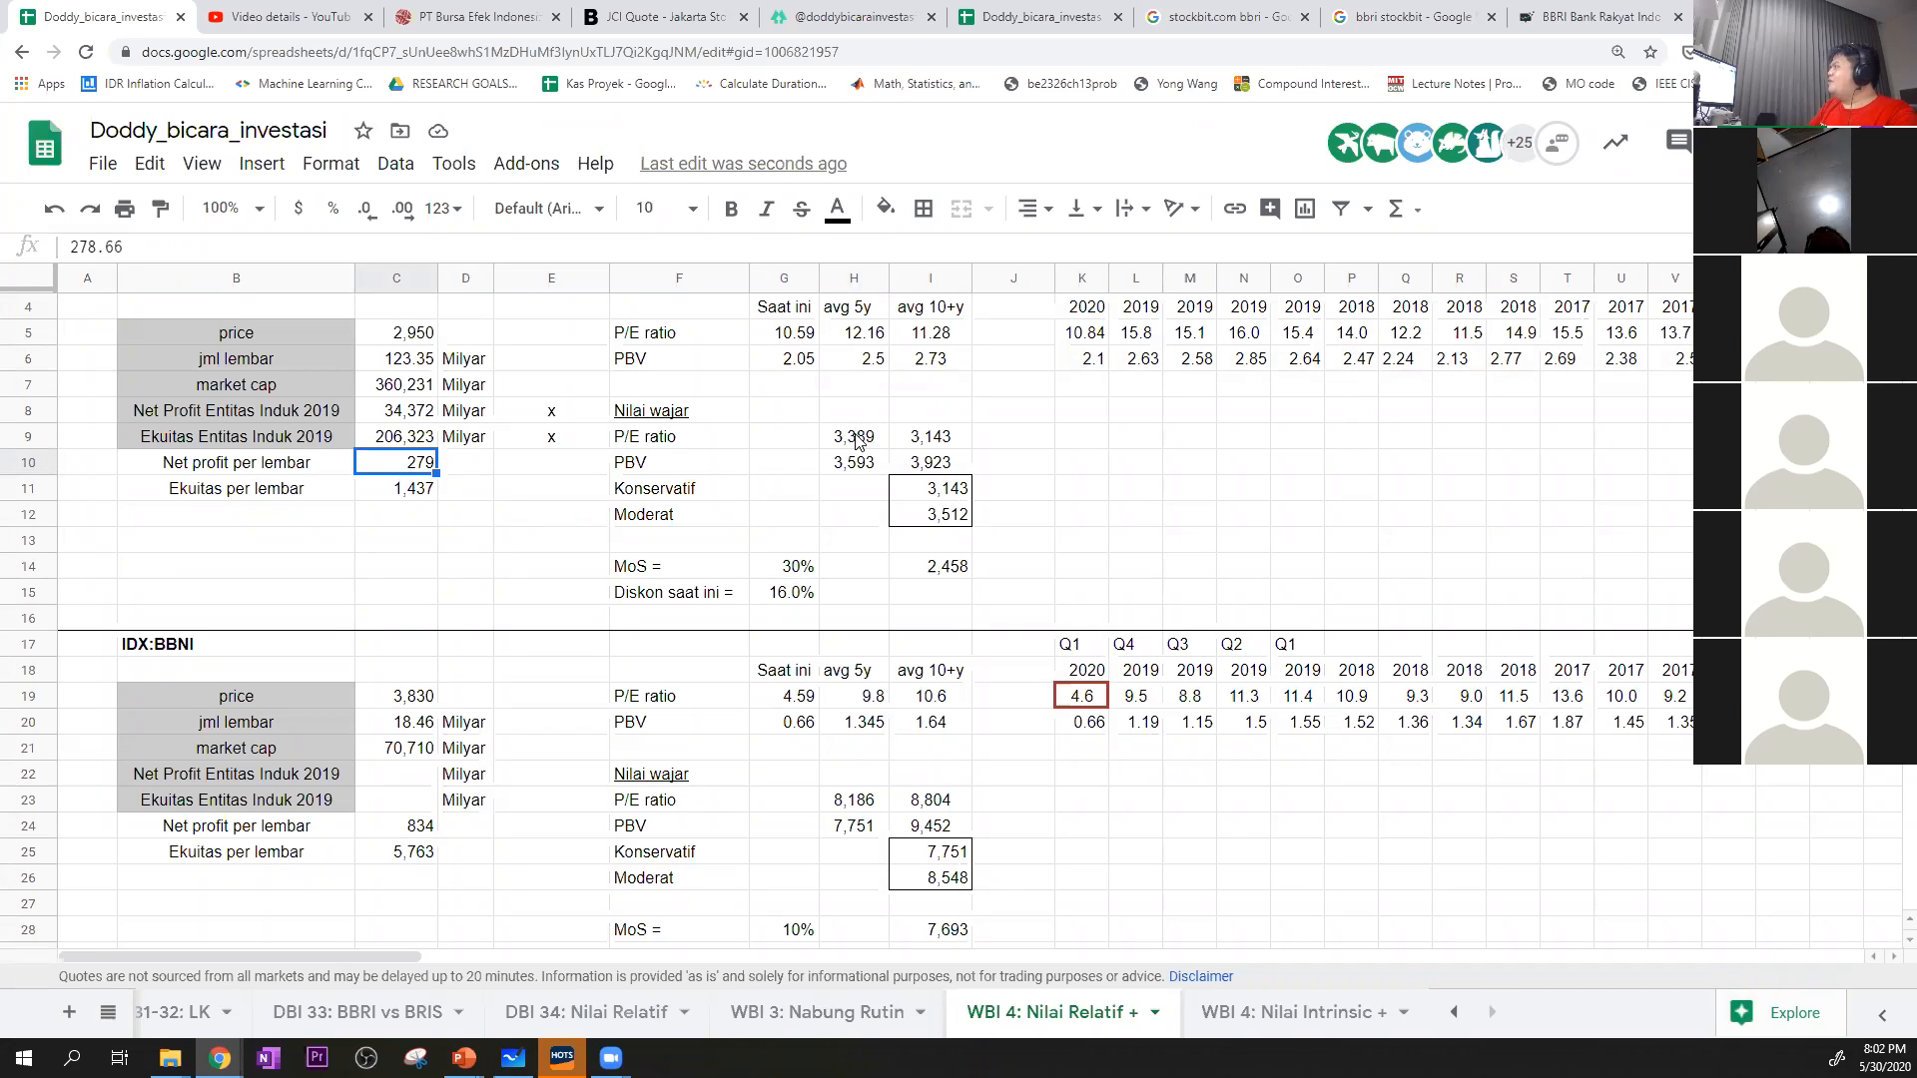
key("F2")
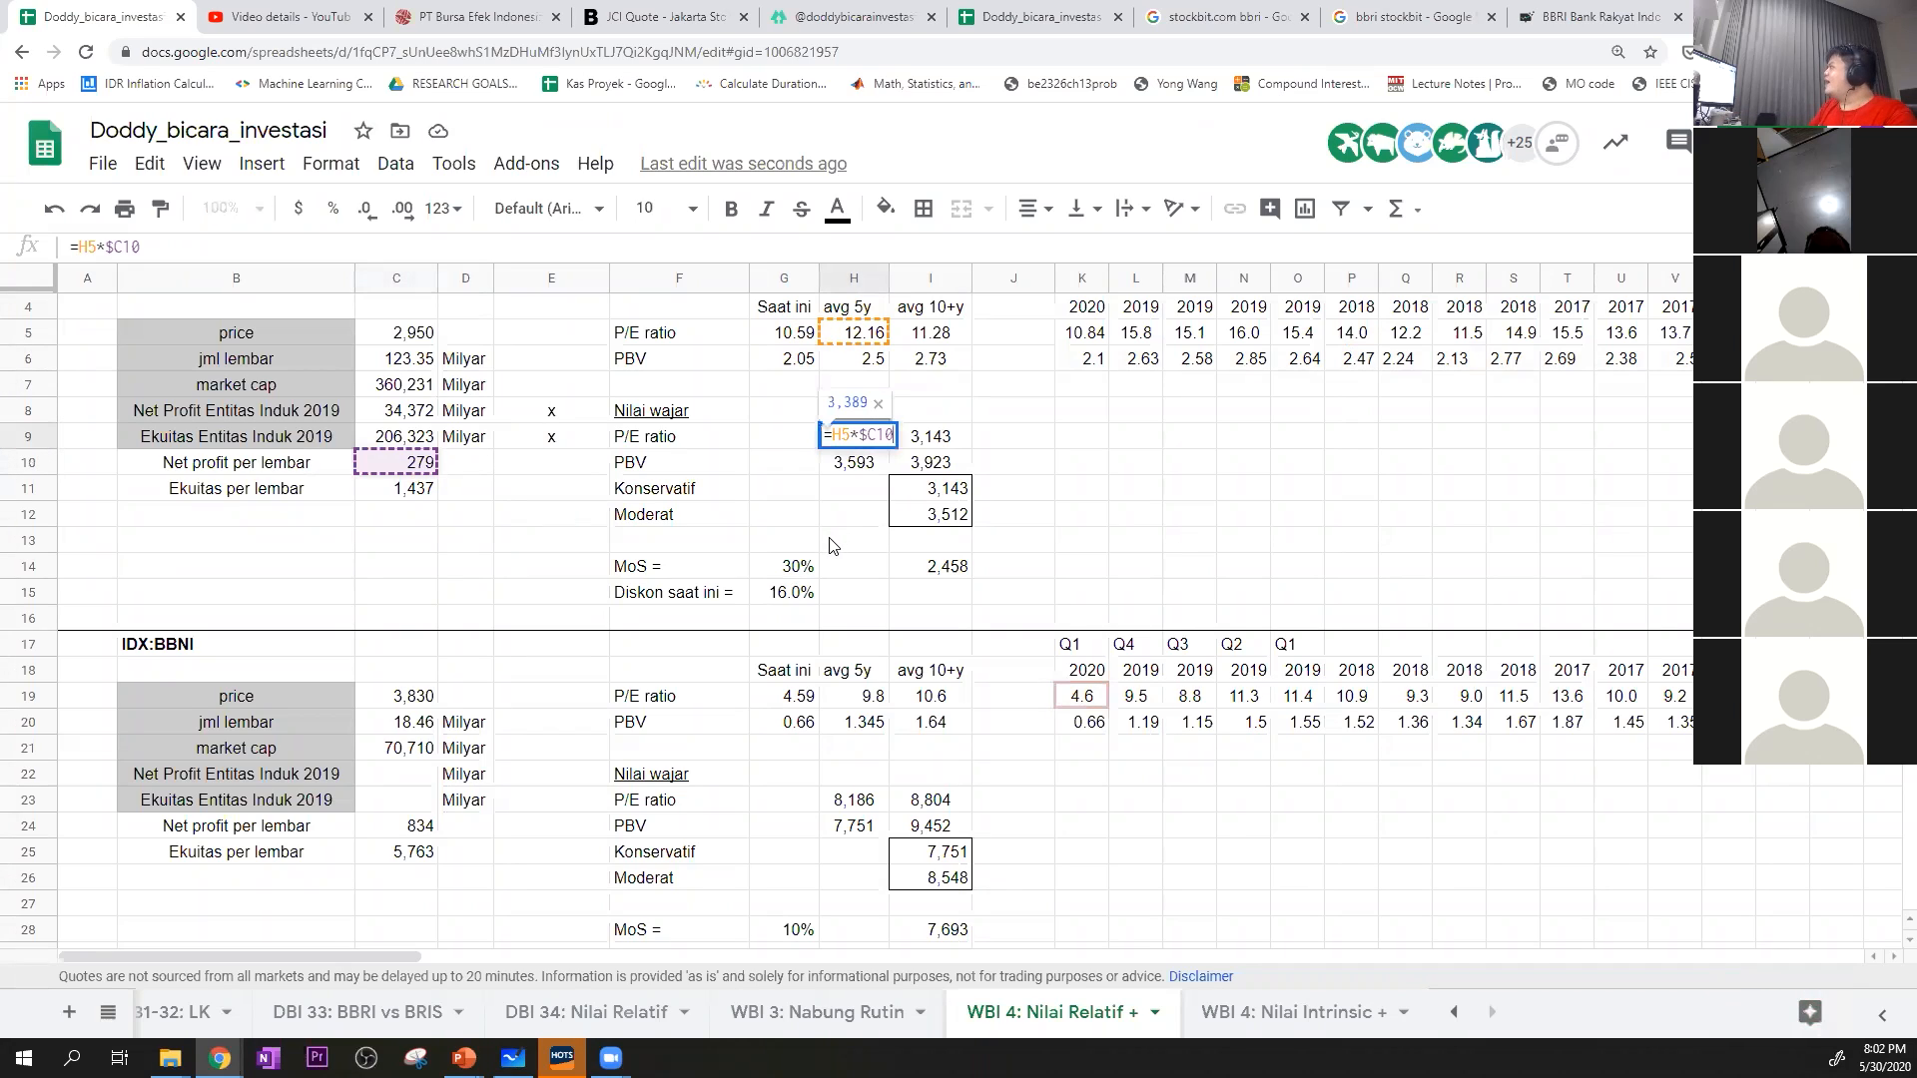
key("Escape")
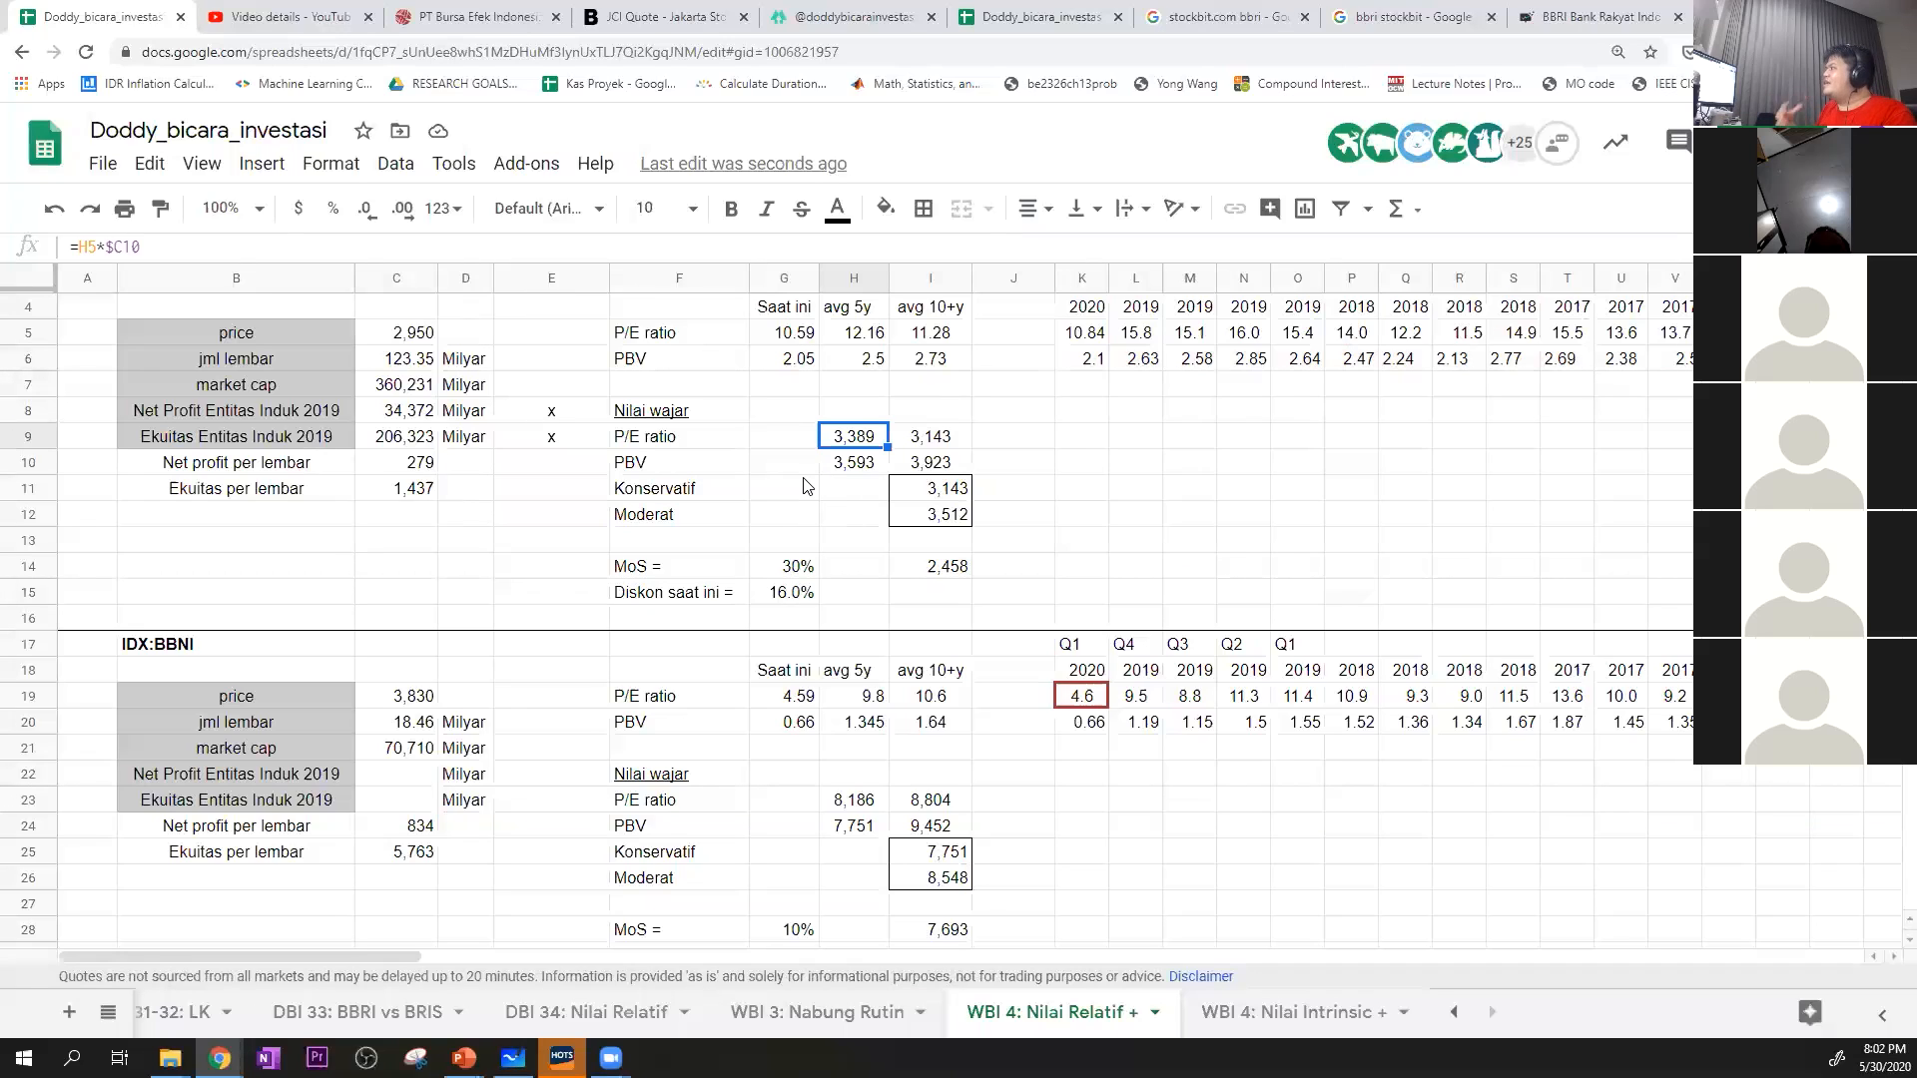
Inspect BBRI's 10+ year P/E fair value formula in I9 and the median P/E in I5 that feeds it
scroll(804, 486, "up", 1)
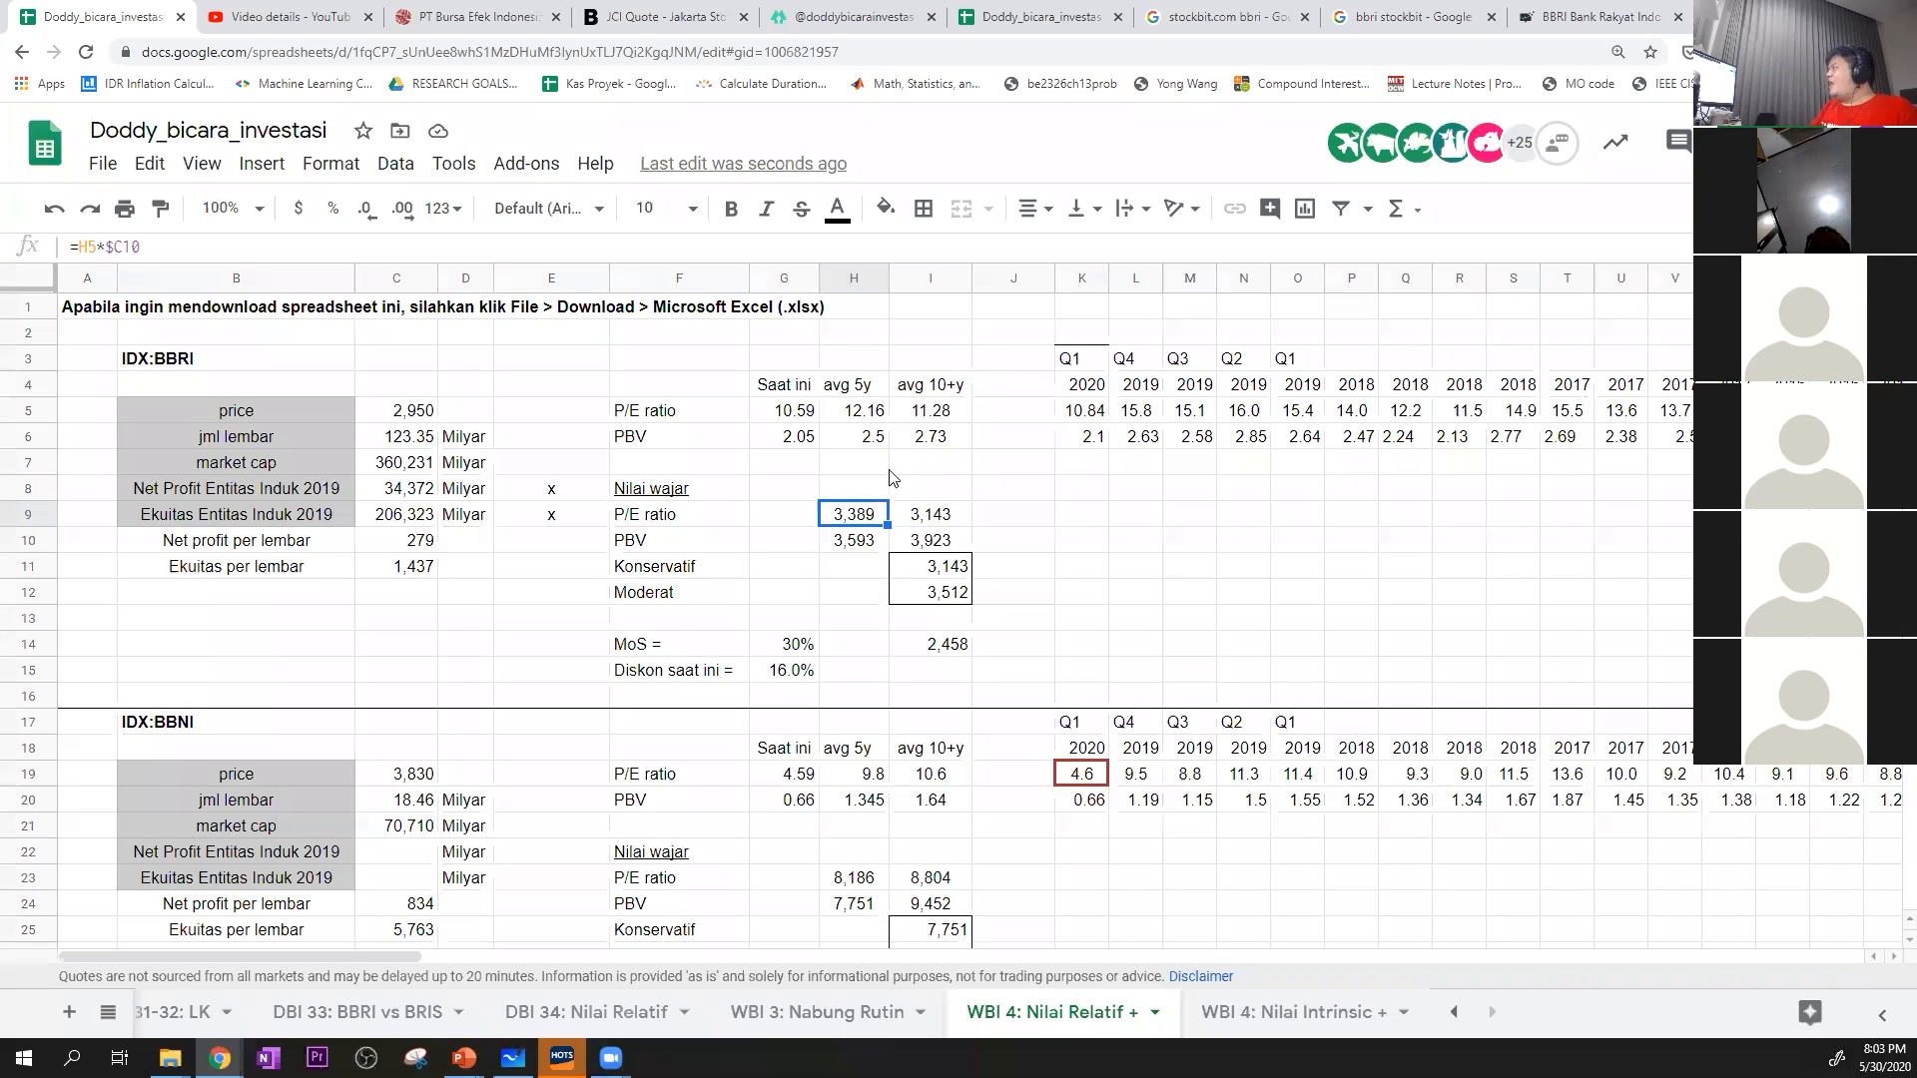
left_click(938, 523)
left_click(932, 414)
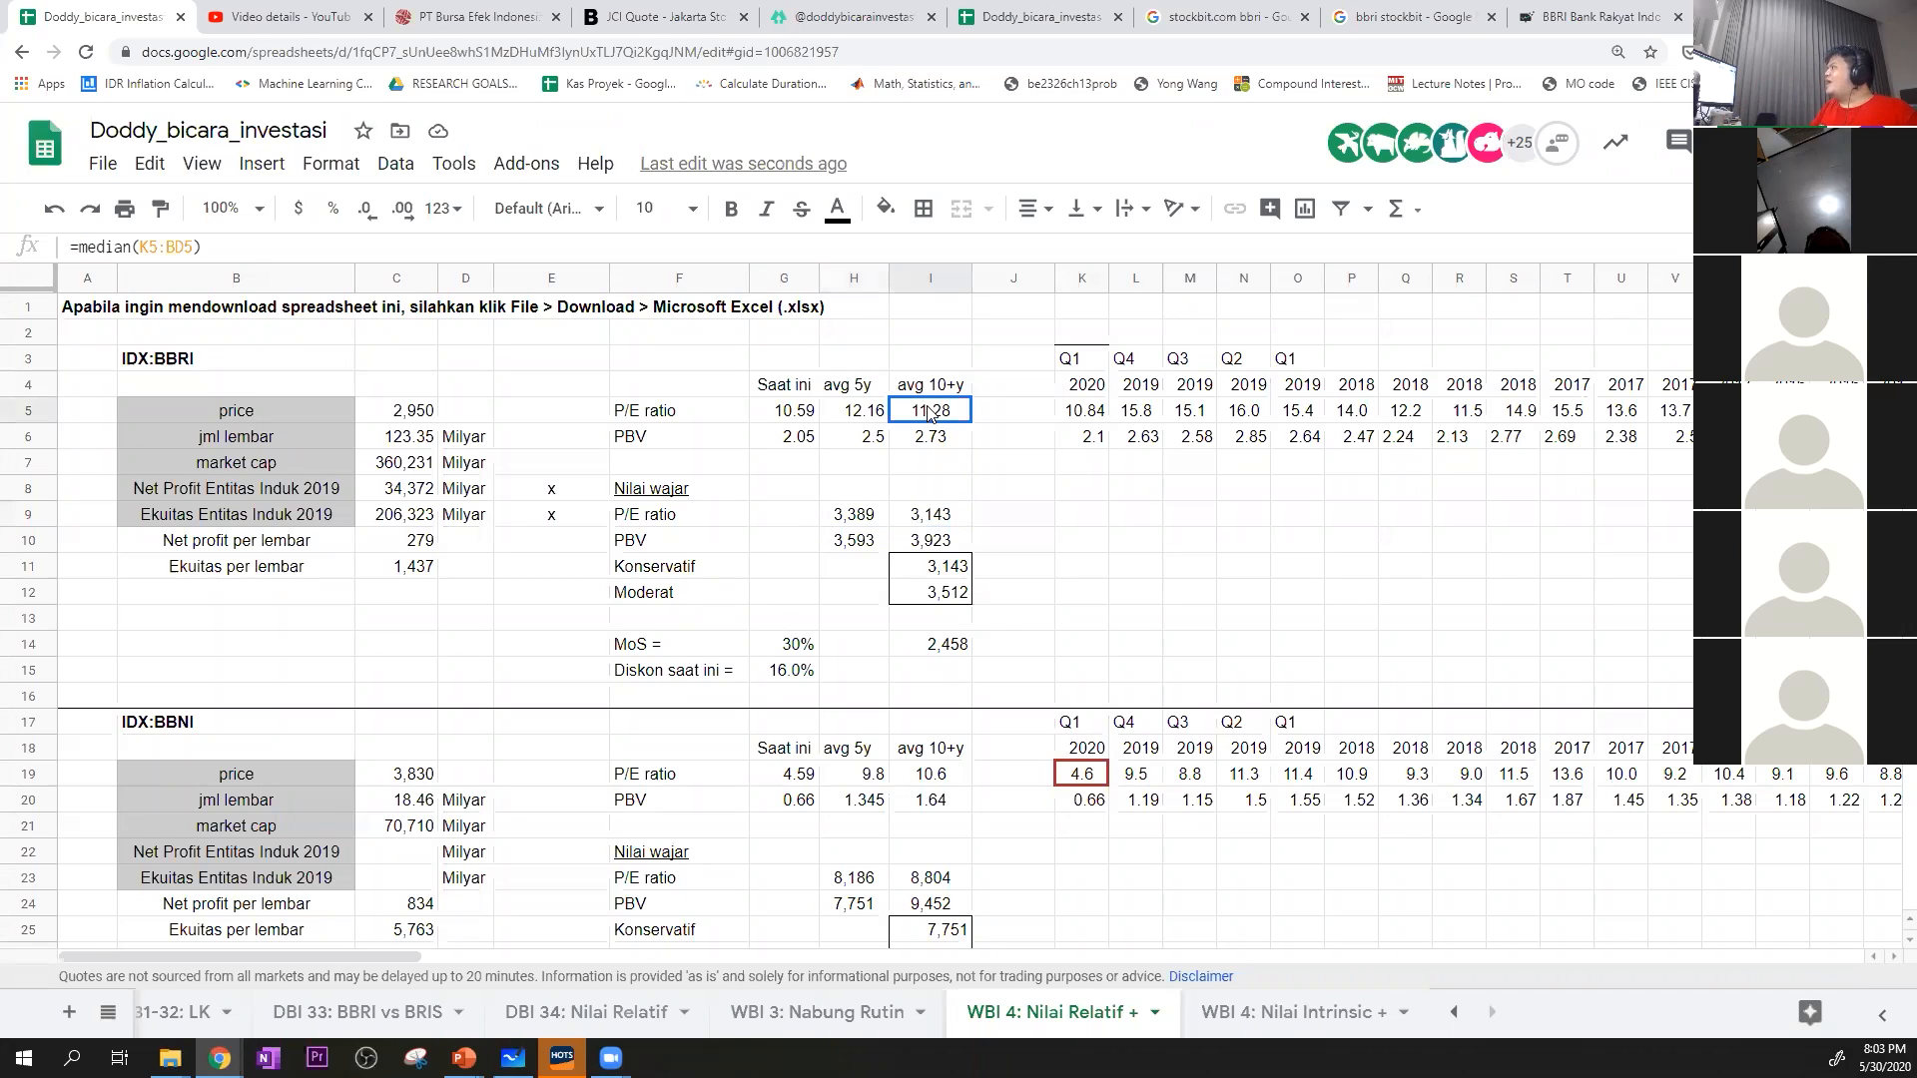
left_click(938, 520)
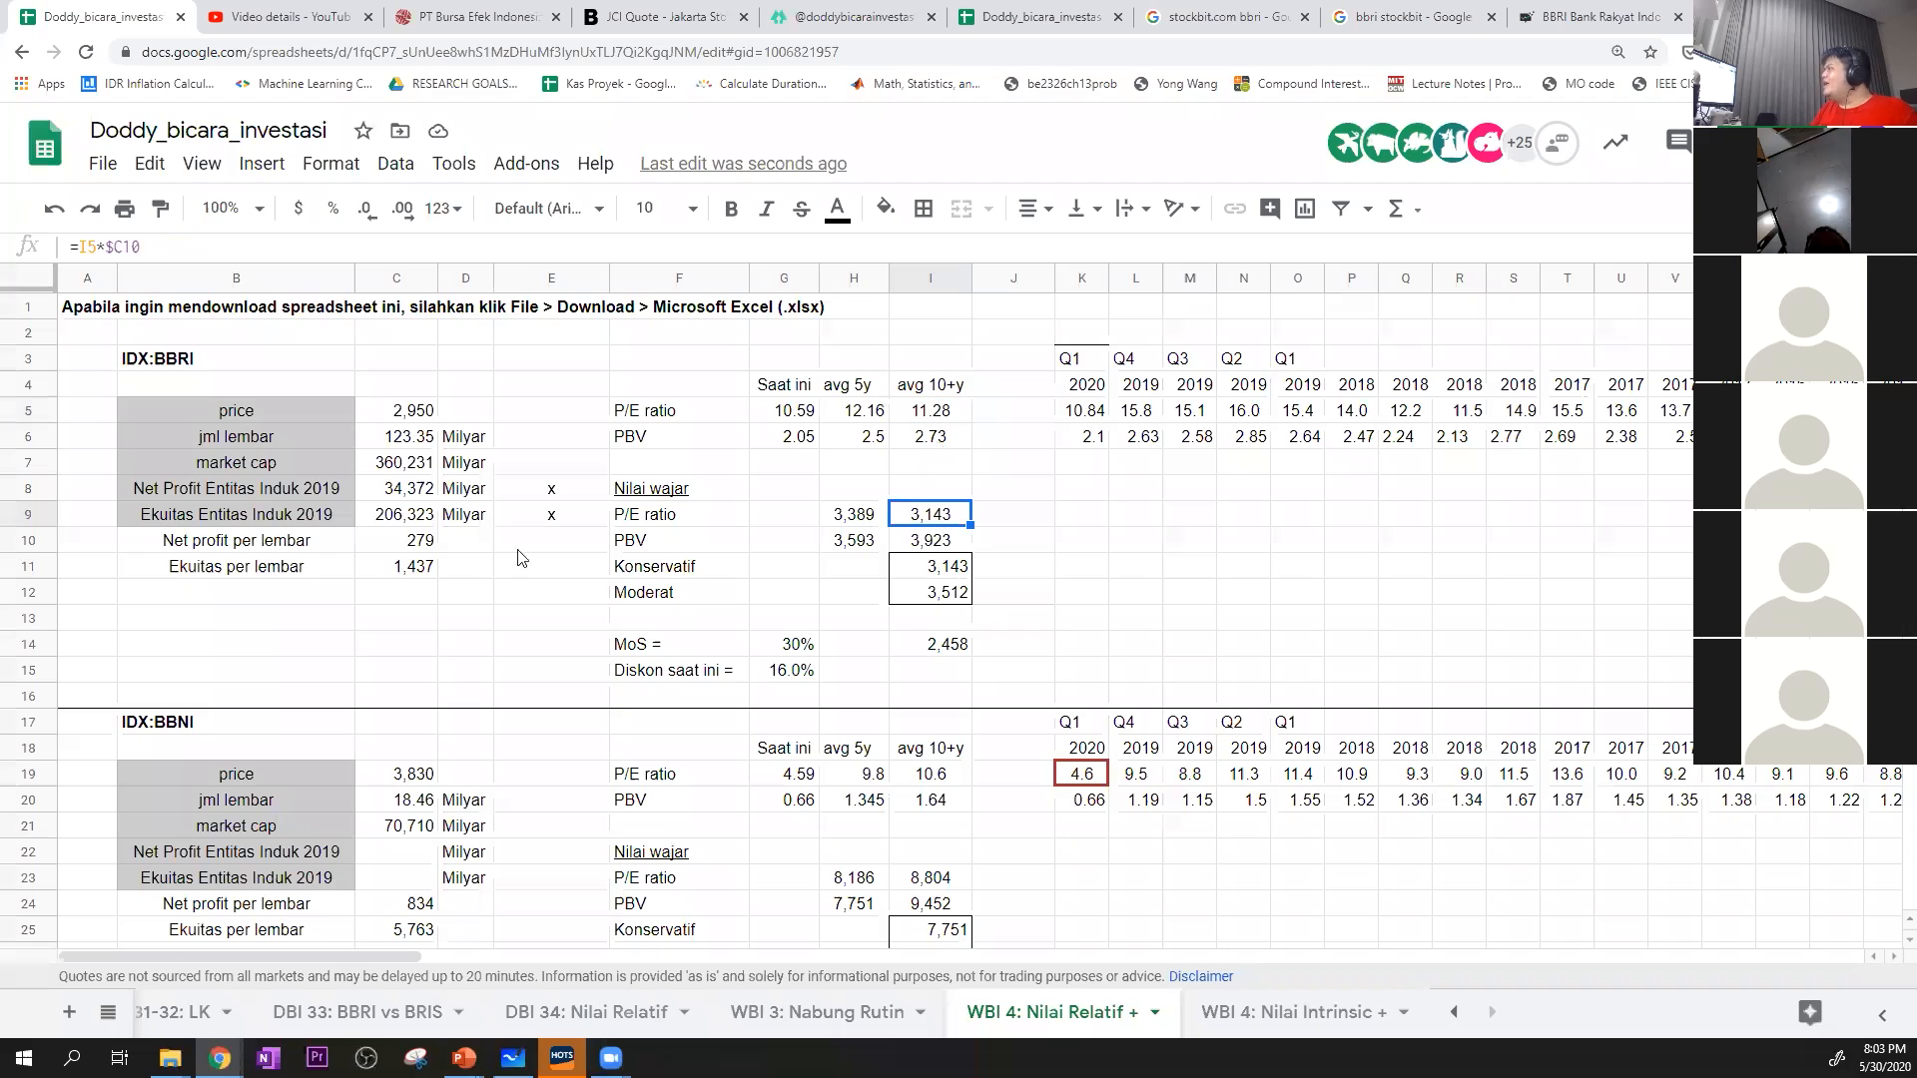
left_click(420, 548)
double_click(924, 513)
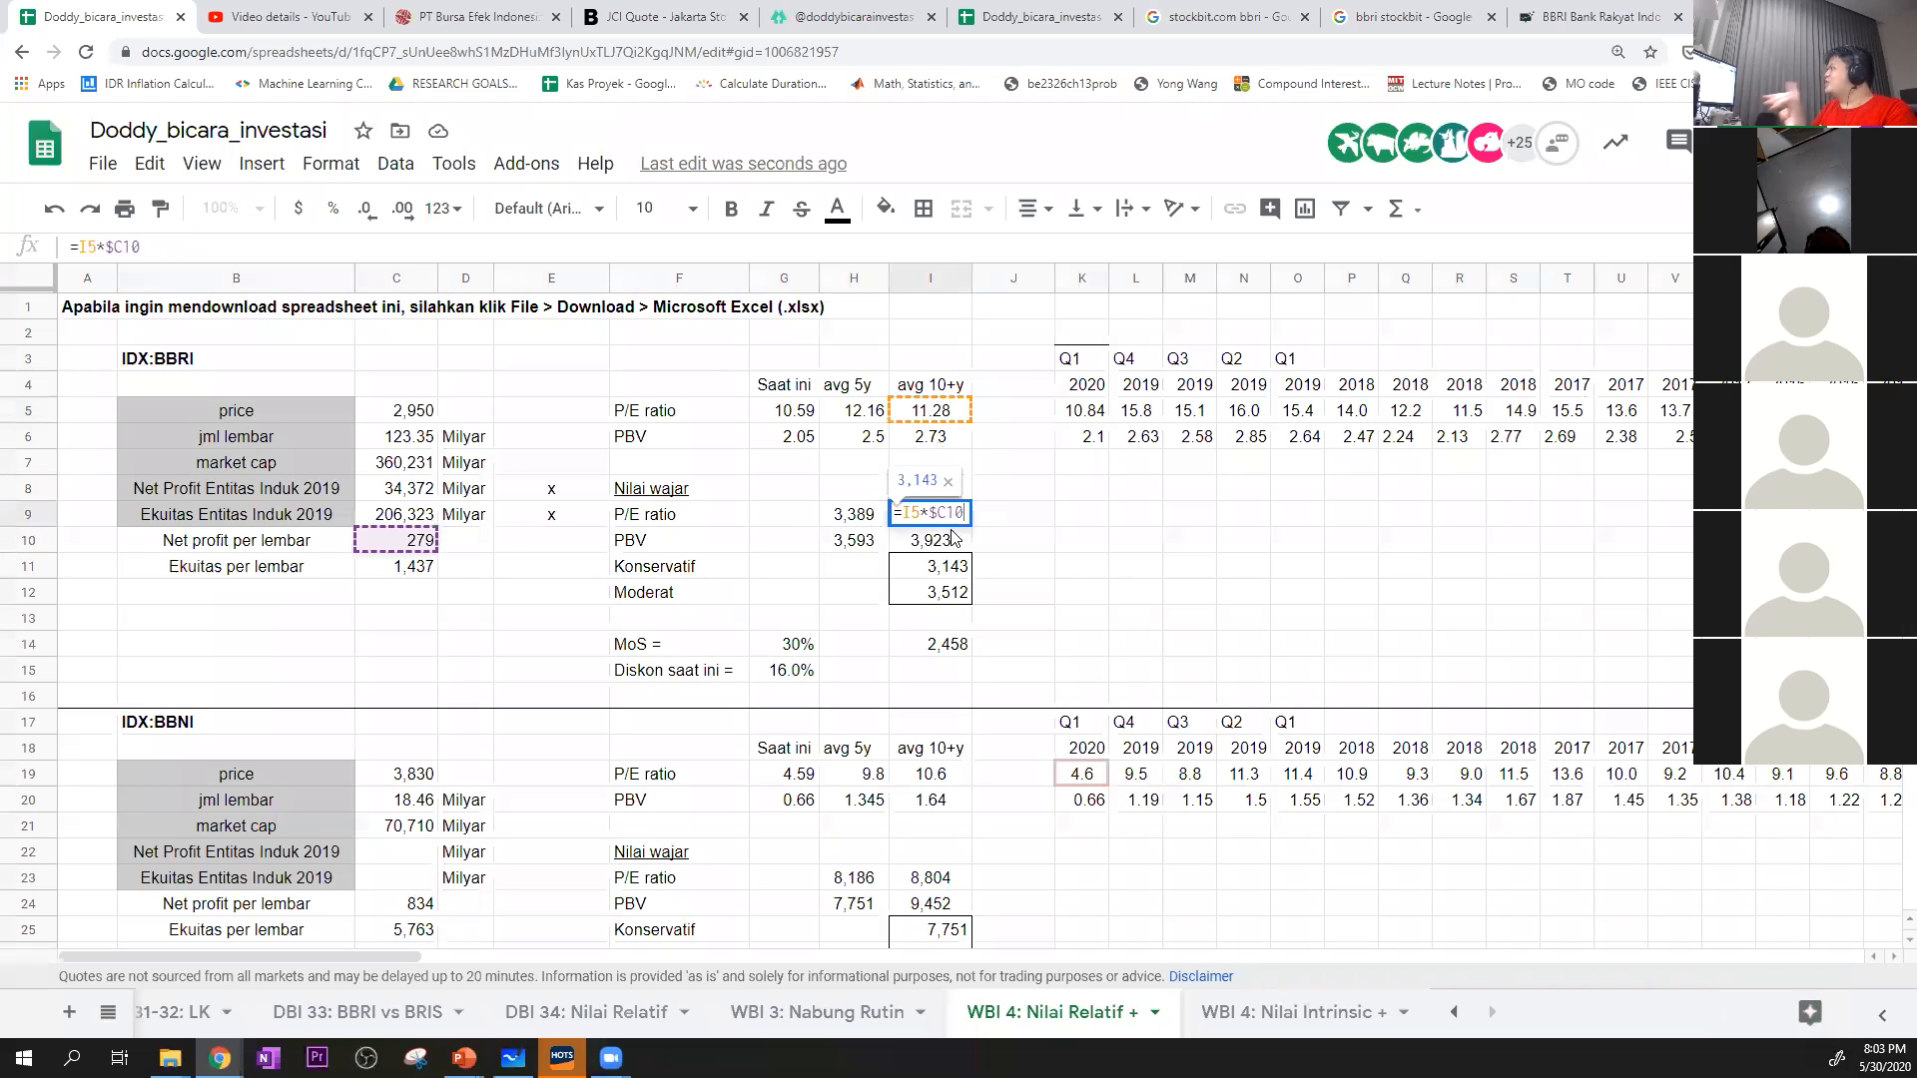
key("Escape")
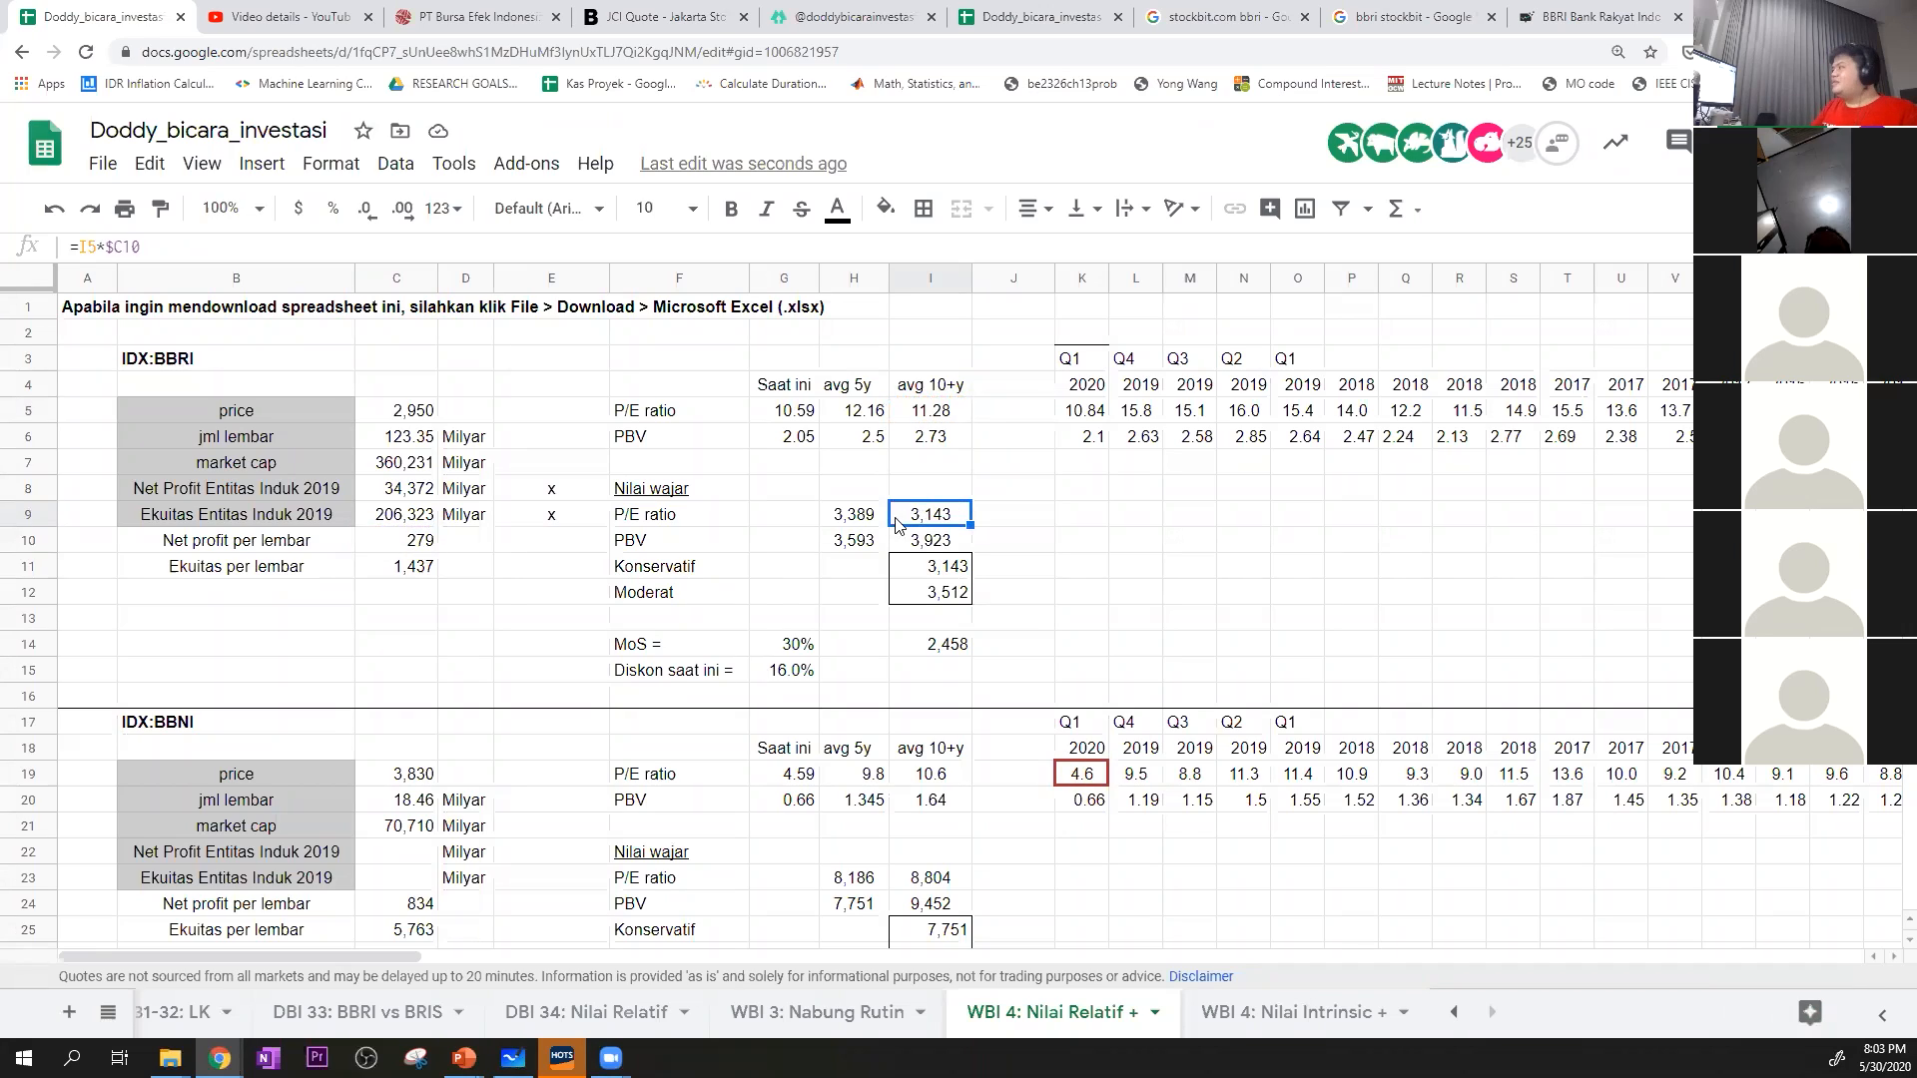
Check BBRI's PBV fair values in H10:I10 and the ranges used by the 5-year and 10+ year PBV medians in H6 and I6
left_click(855, 539)
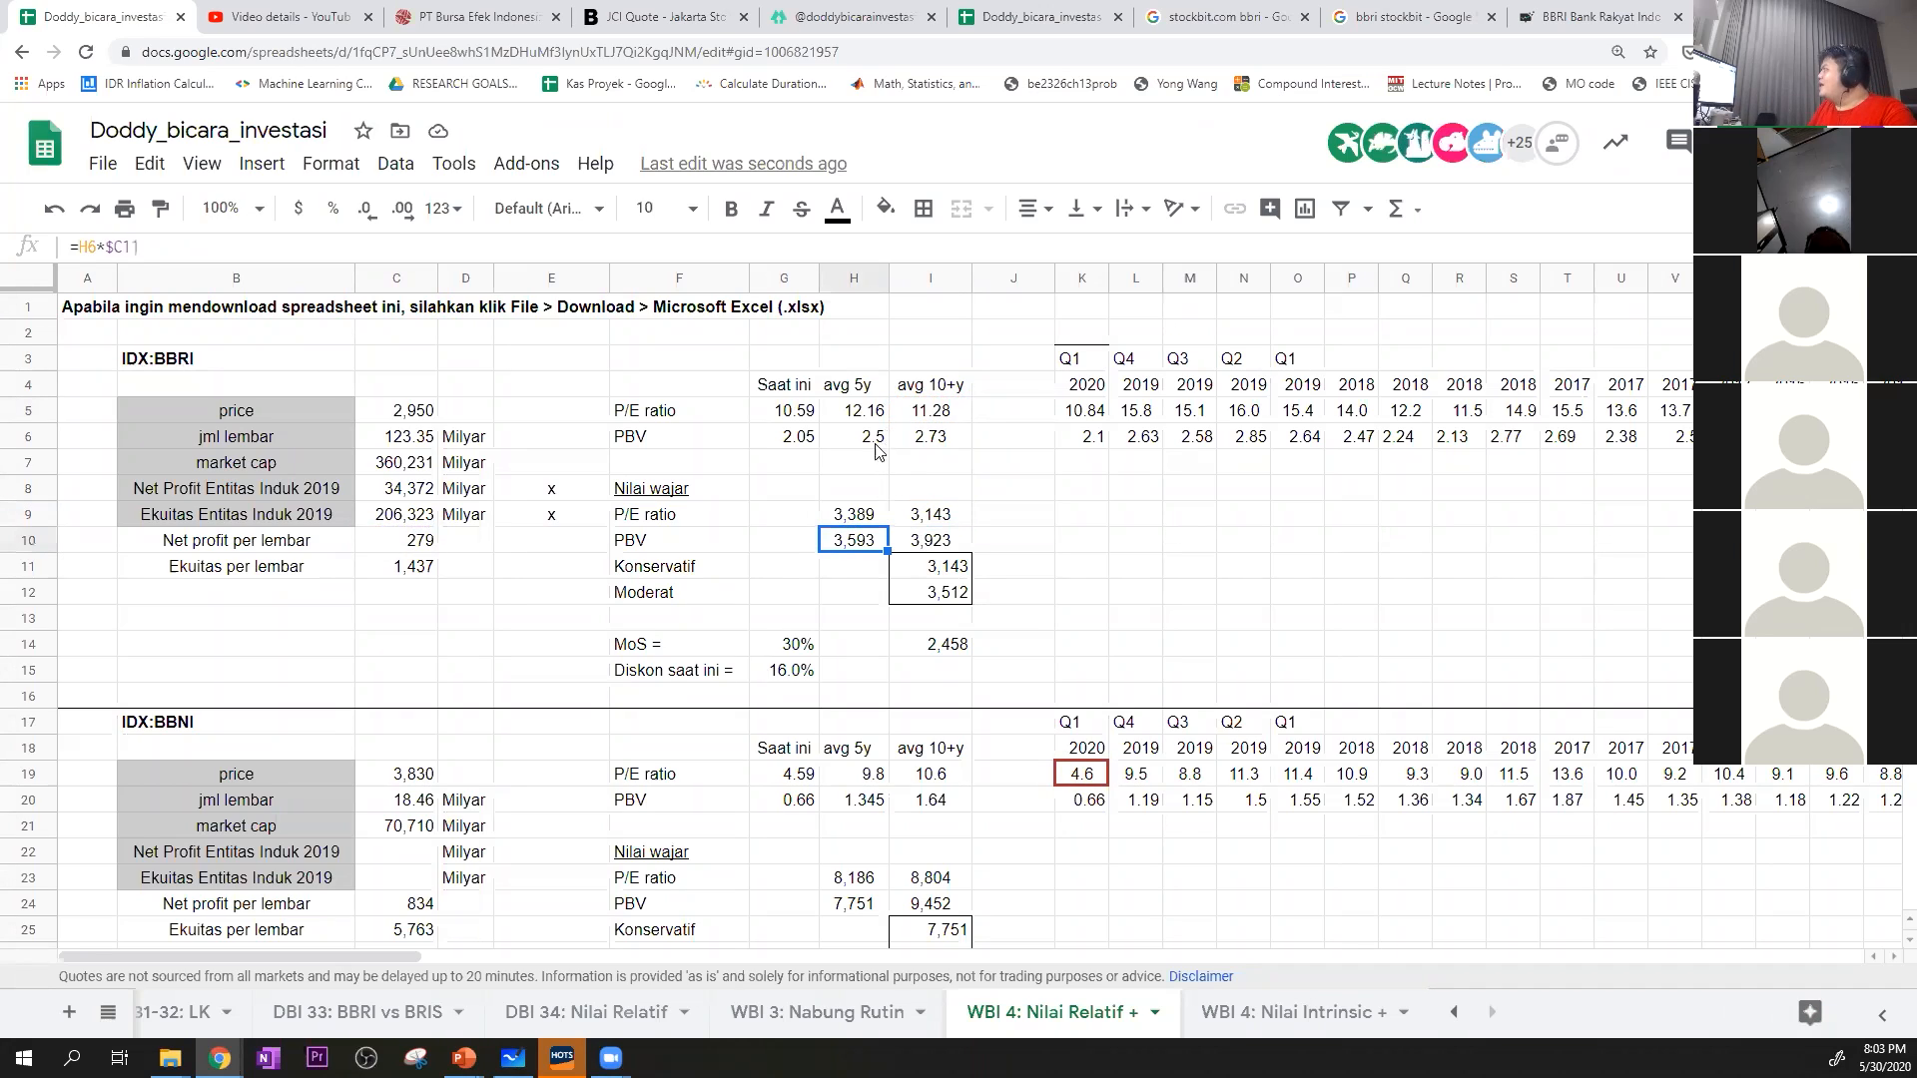
left_click(873, 445)
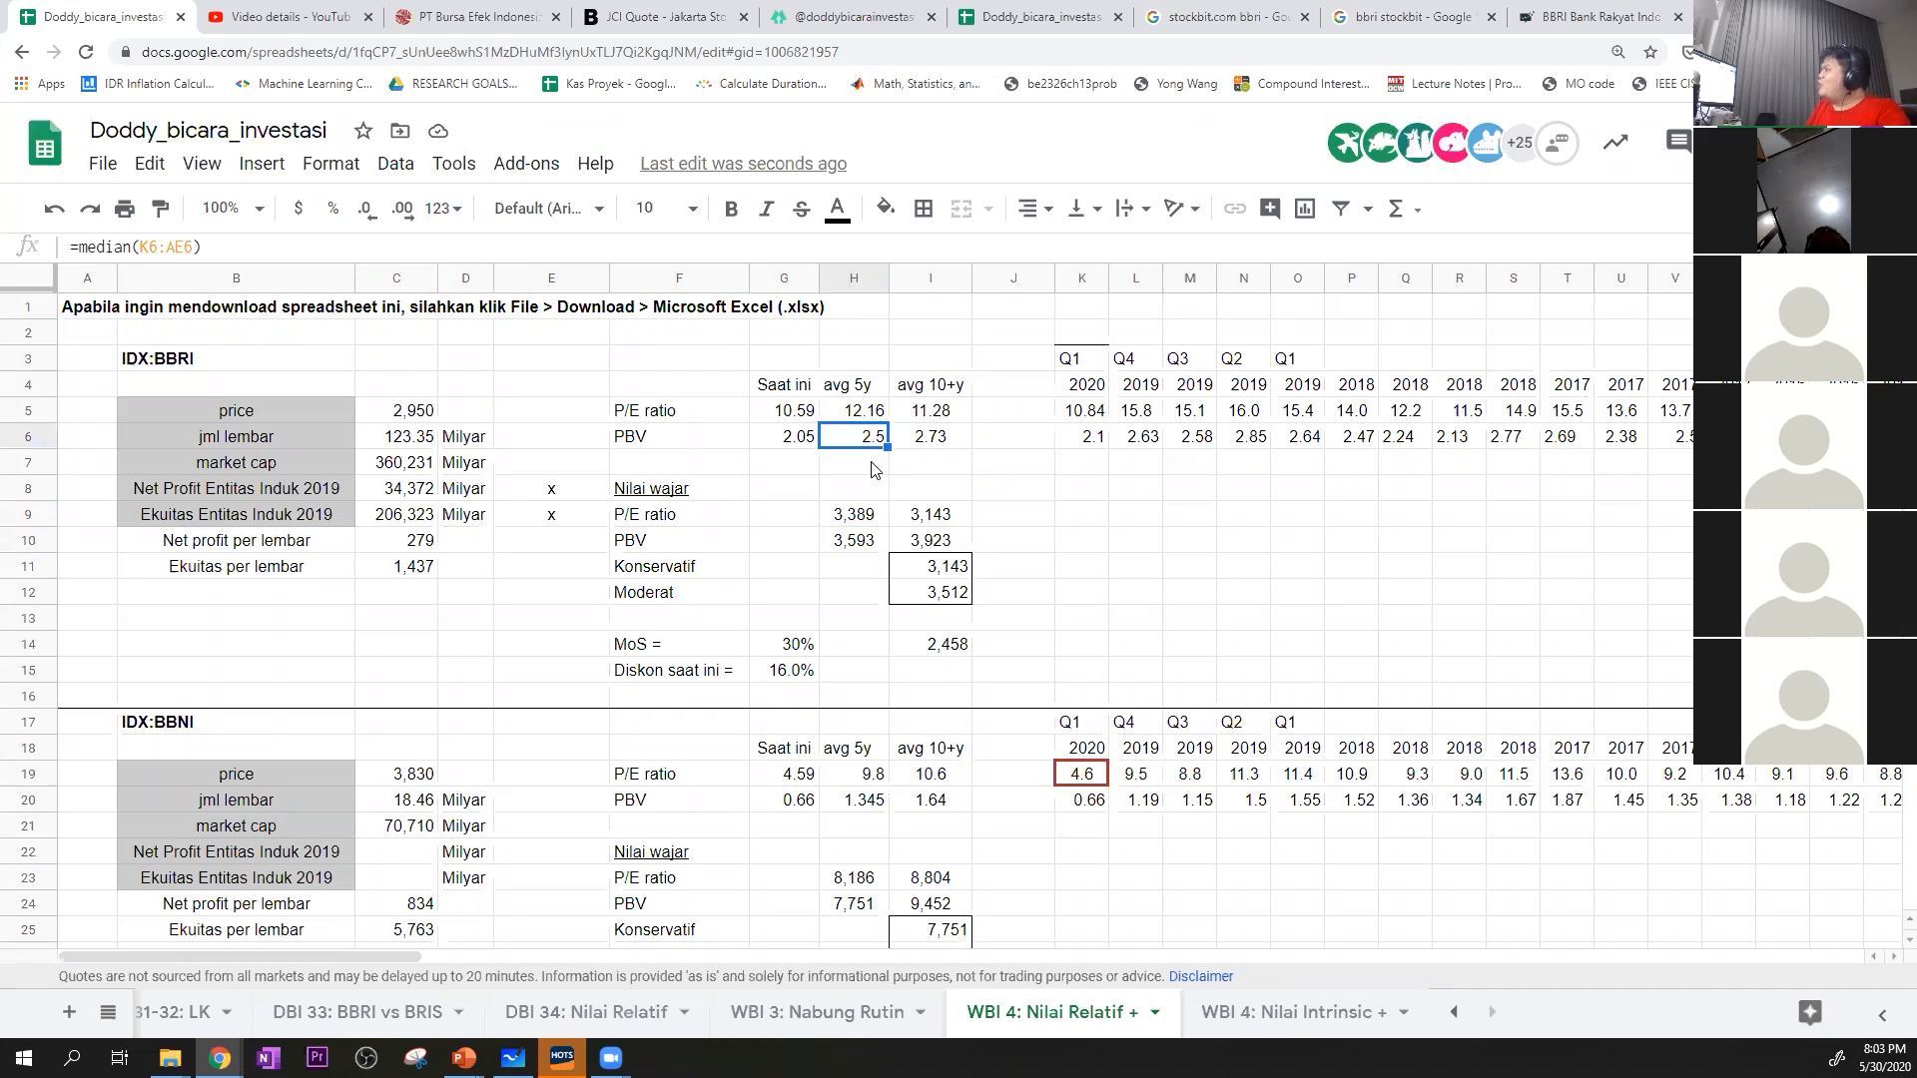
key("F2")
key("Escape")
key("F2")
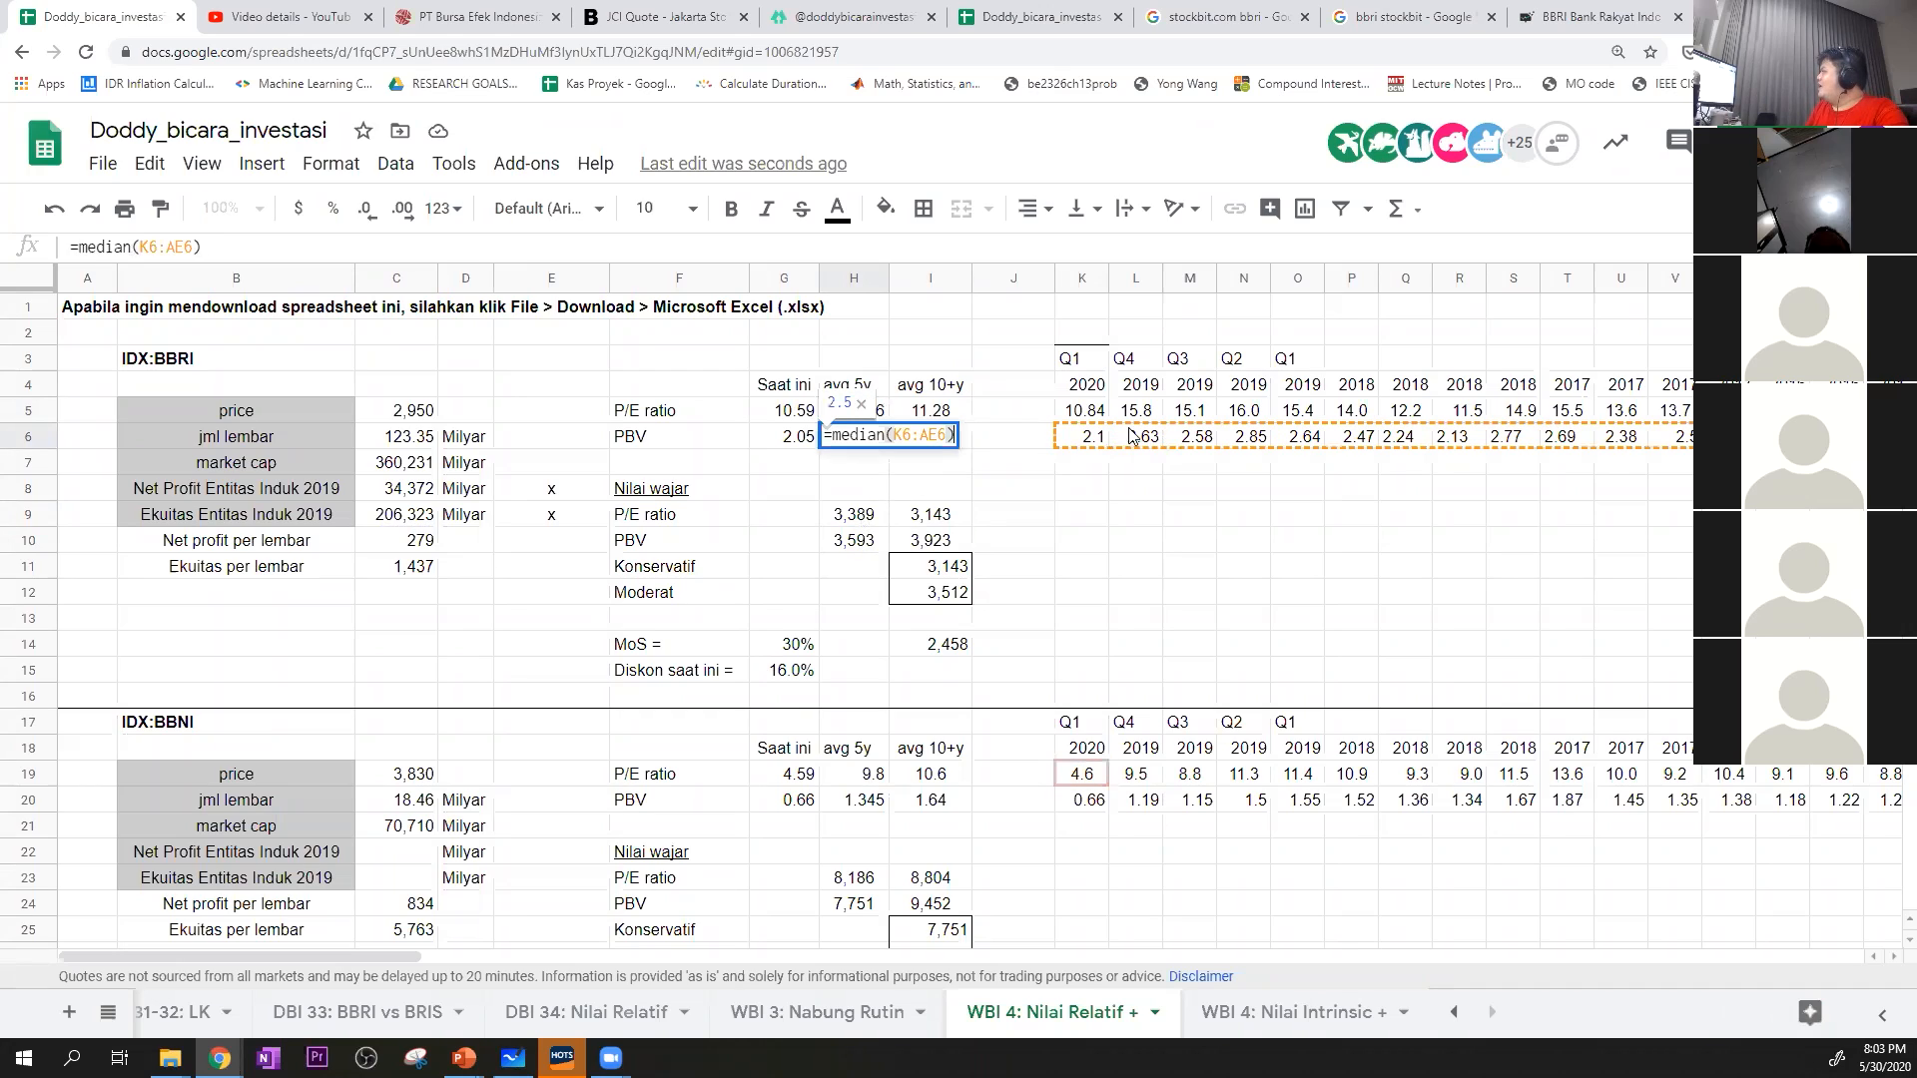
key("Escape")
key("Right")
key("F2")
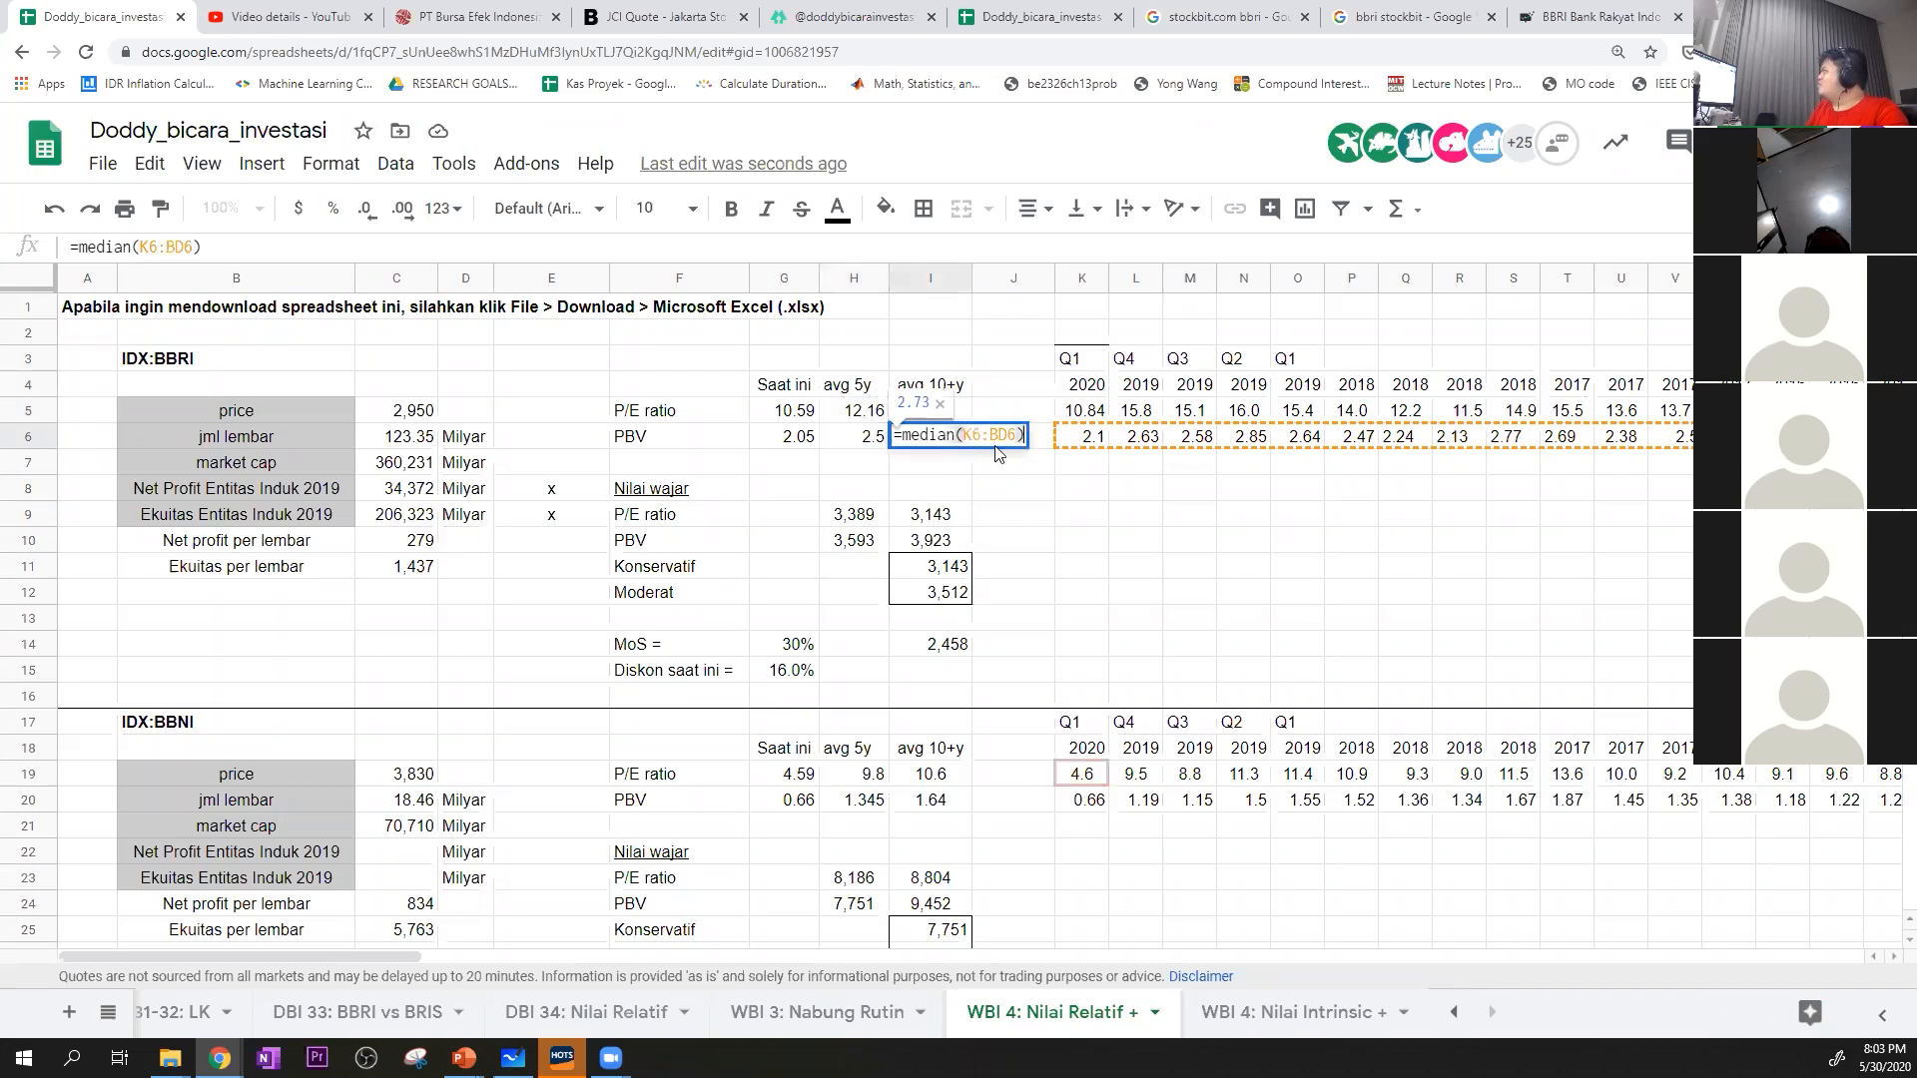
key("Escape")
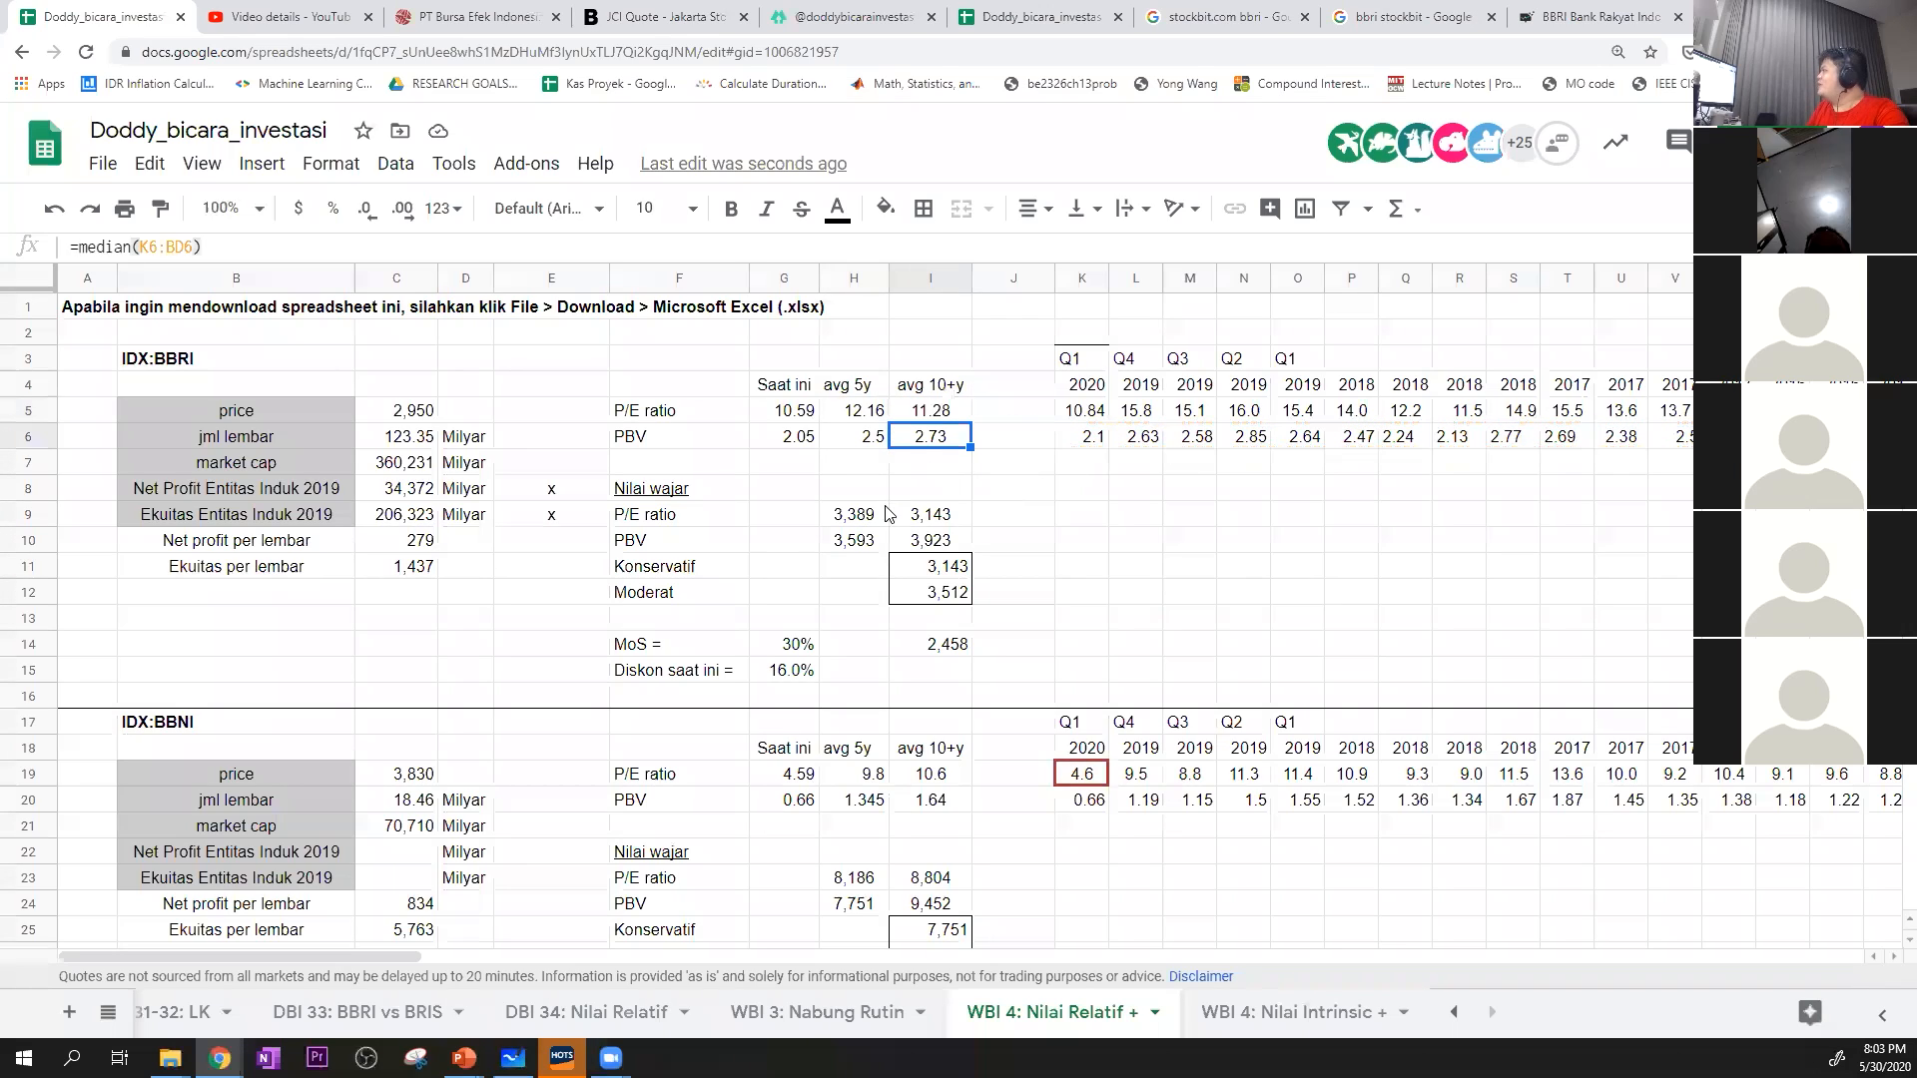
left_click(864, 544)
key("shift+Right")
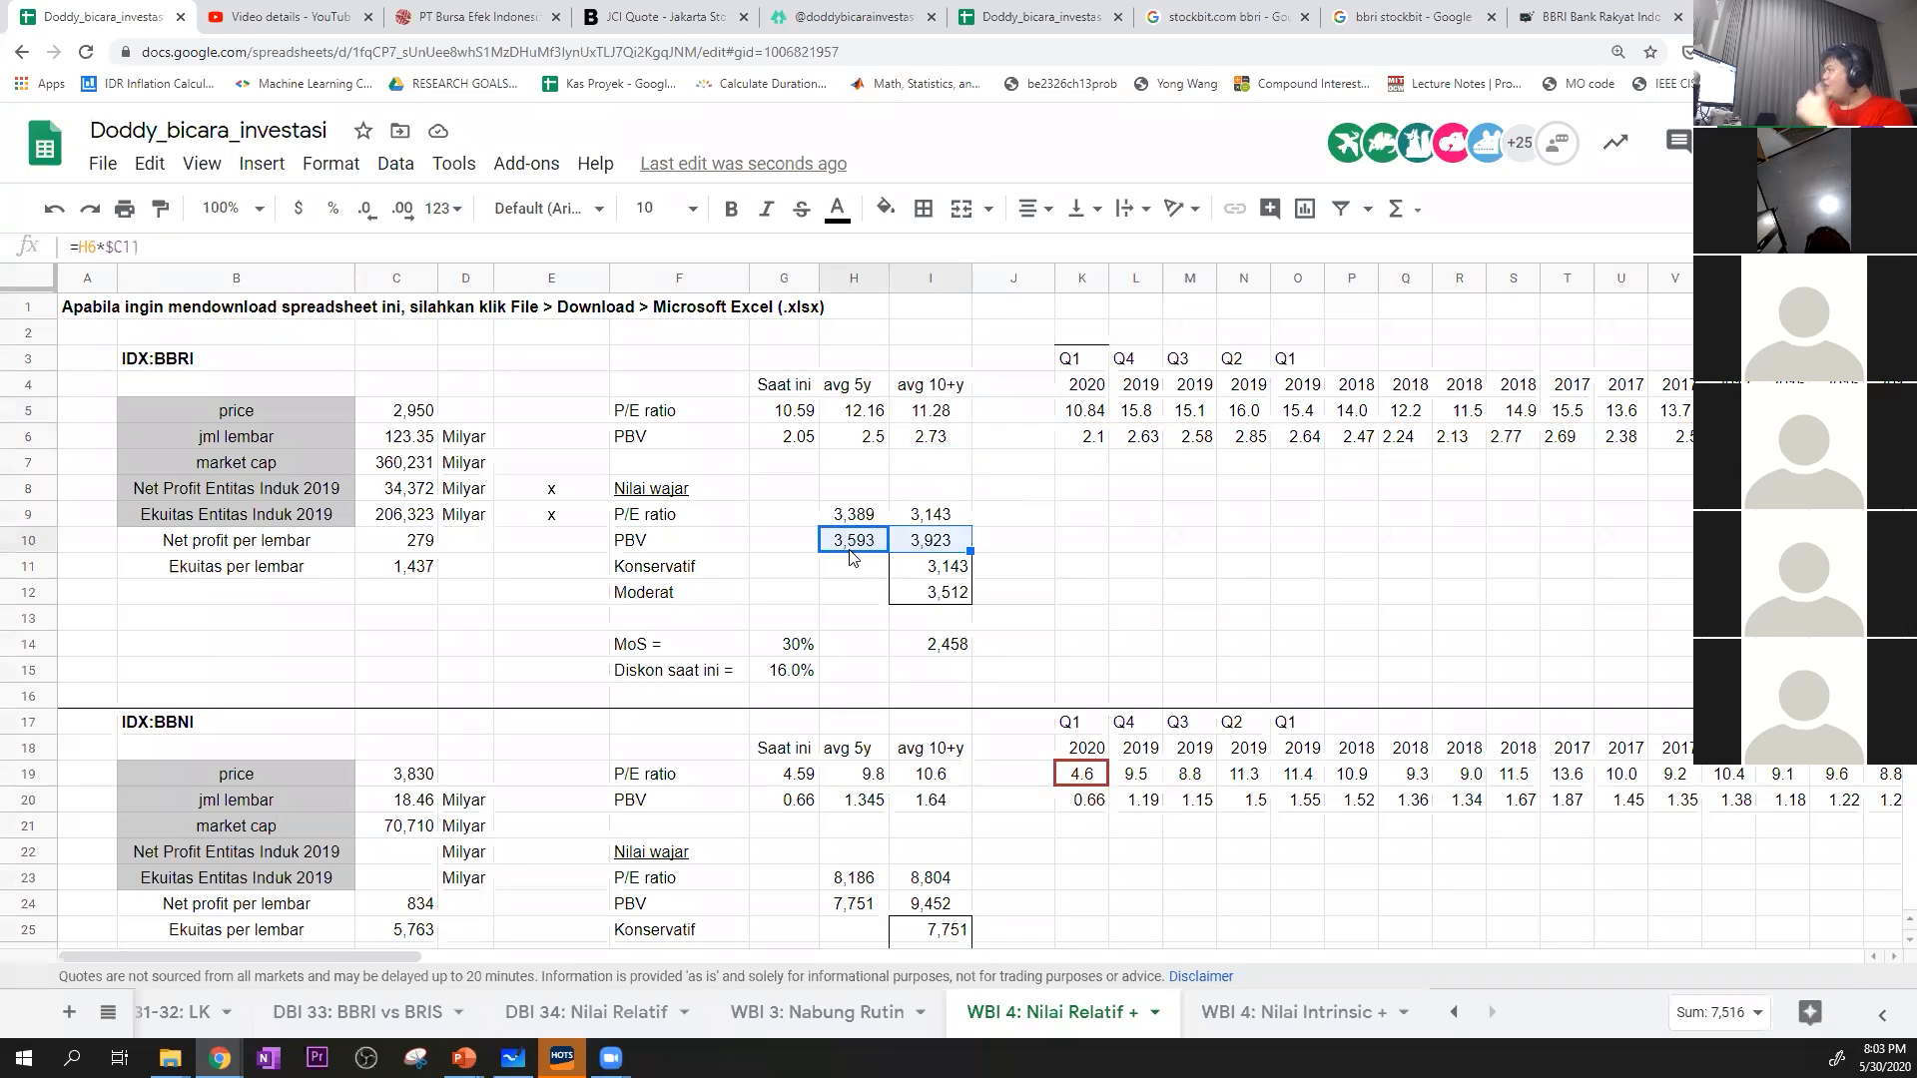
Review BBRI's Konservatif and Moderat formulas in I11 and I12 against the four fair values in H9:I10
left_click(1008, 513)
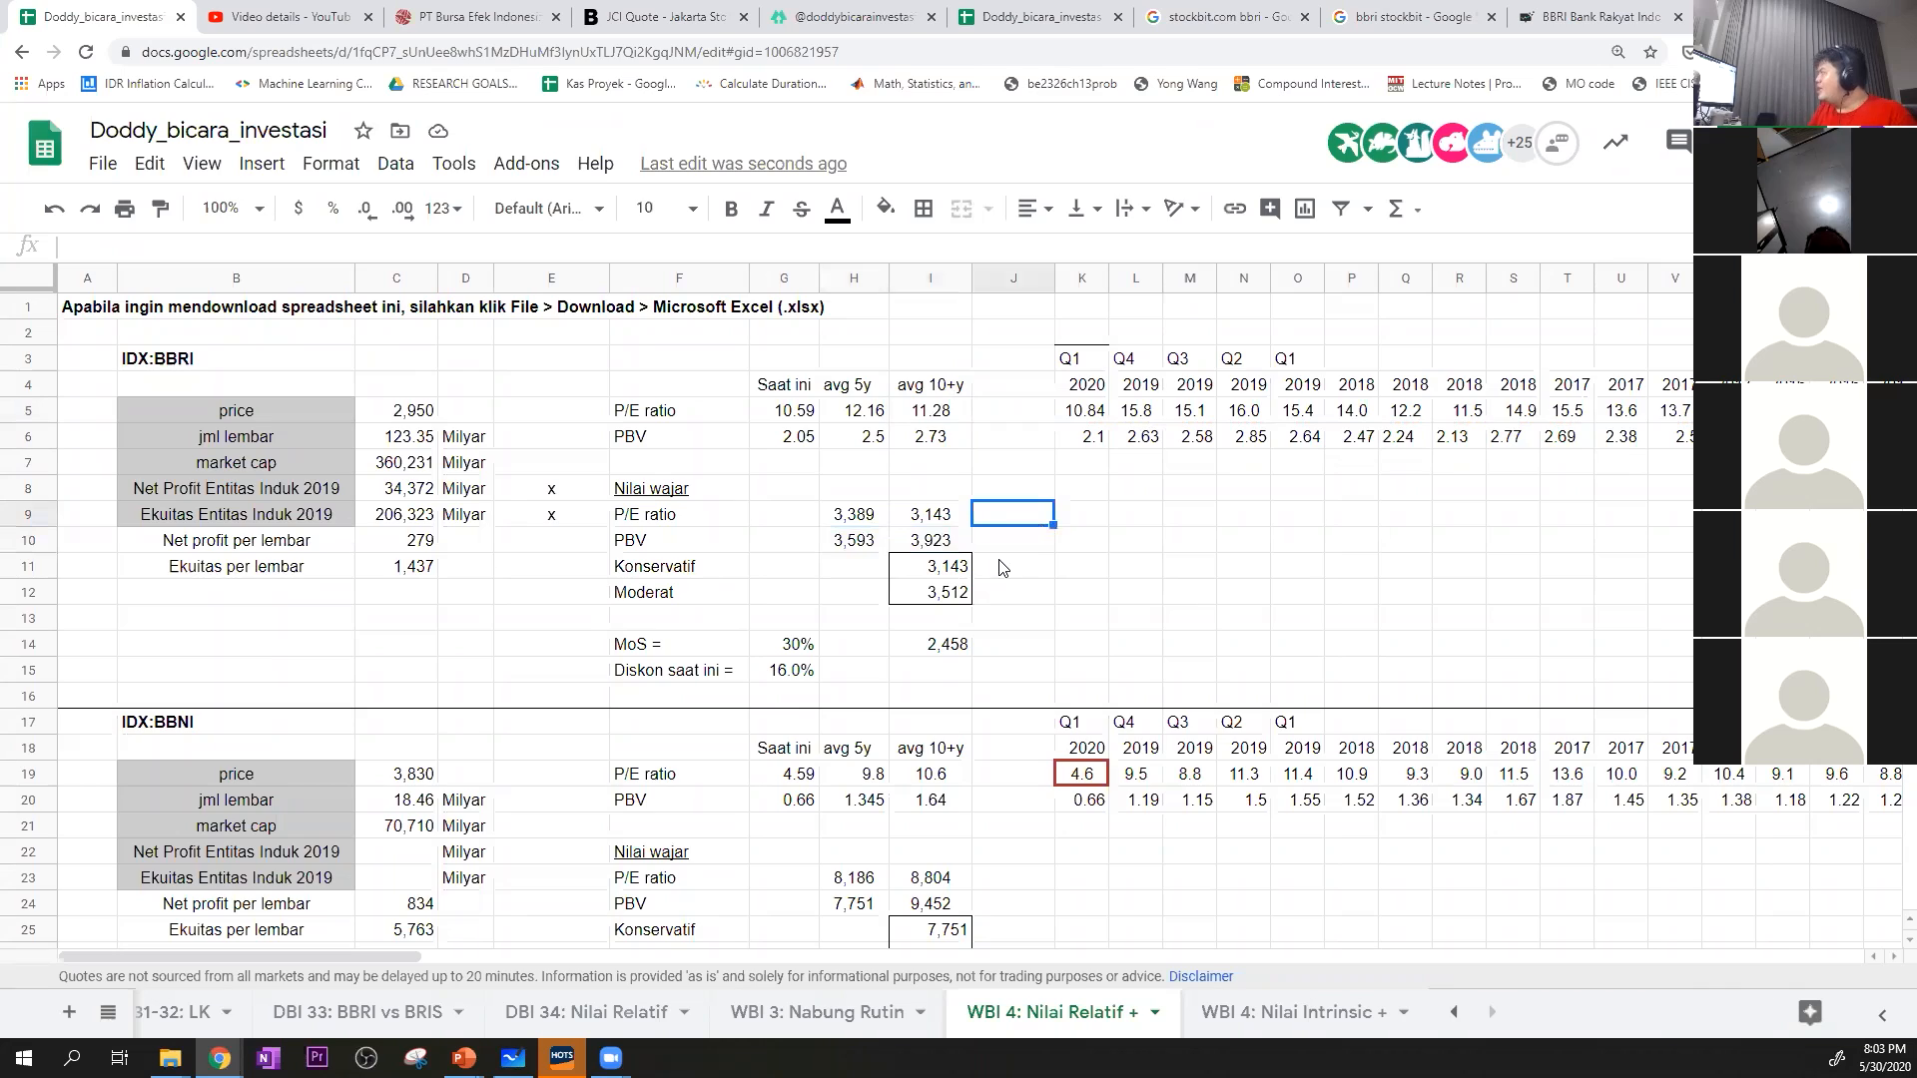
left_click(961, 567)
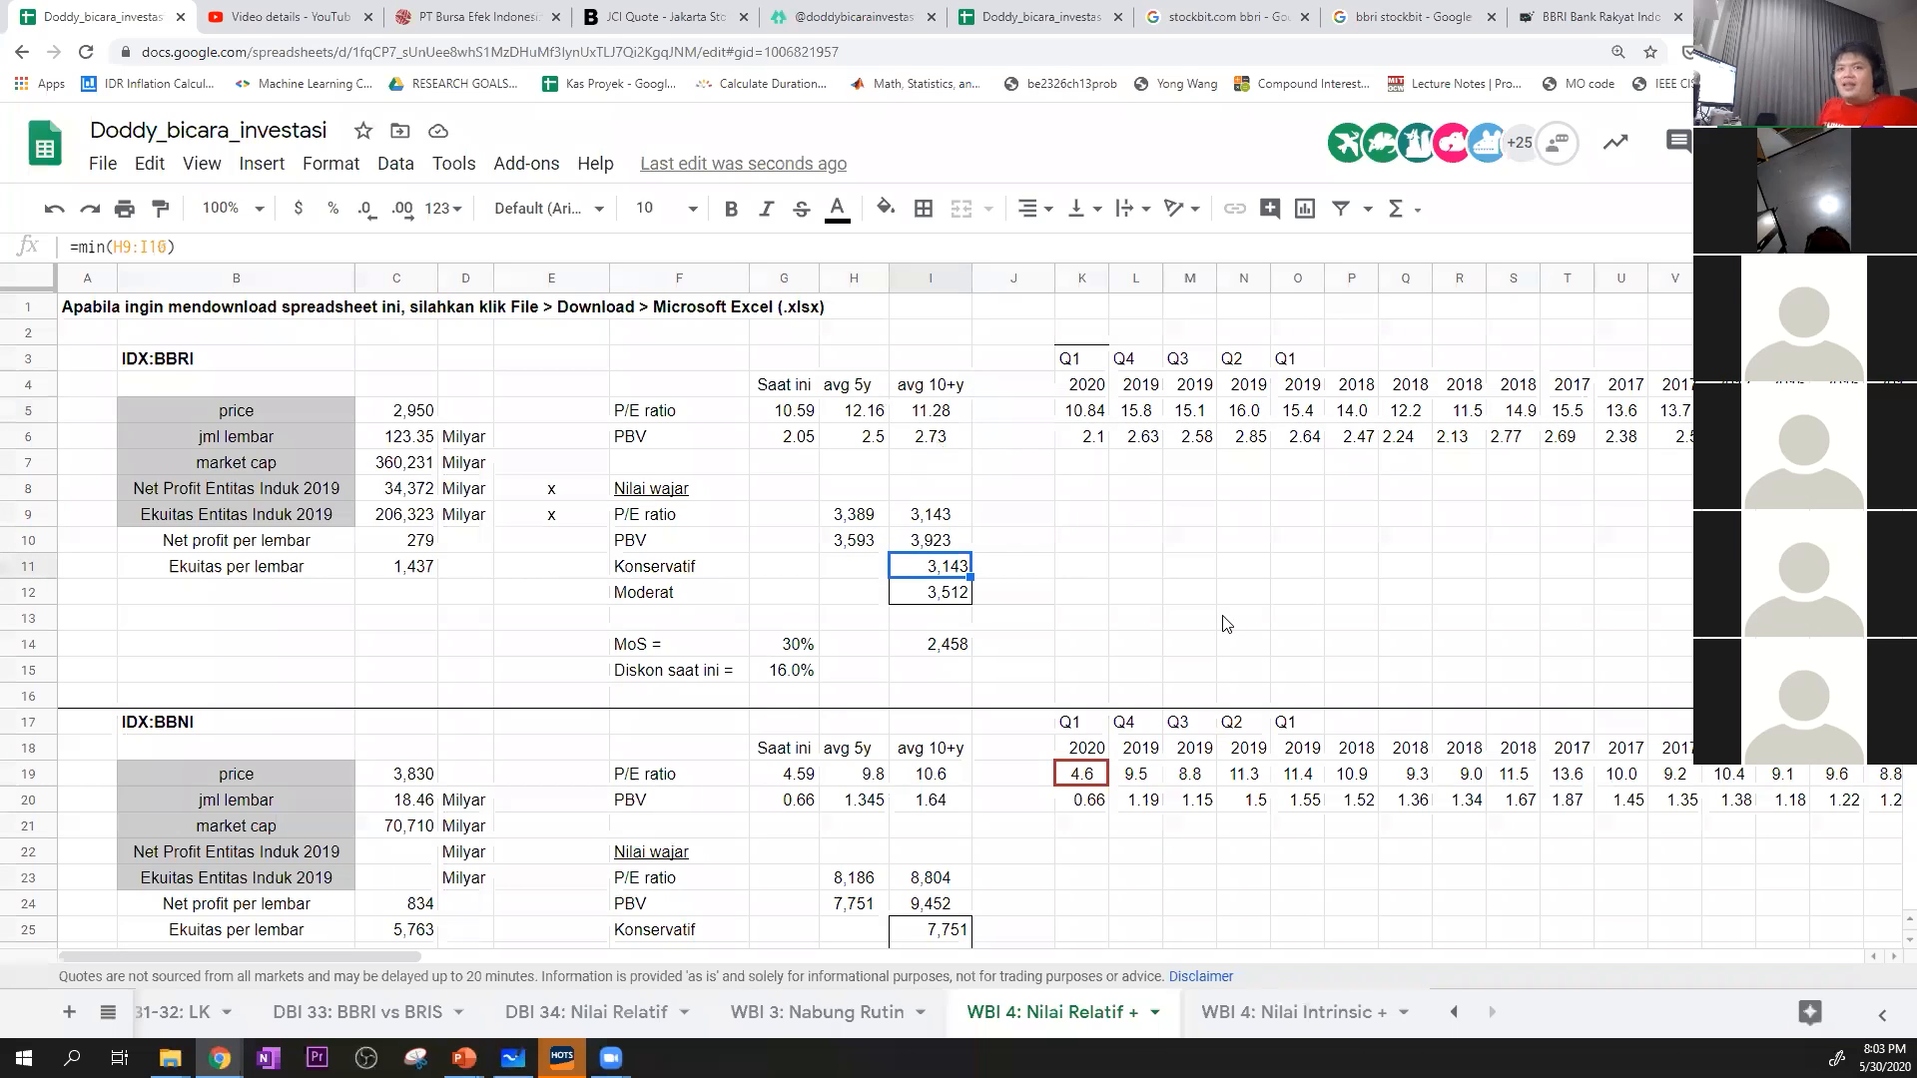
left_click_drag(853, 514, 899, 540)
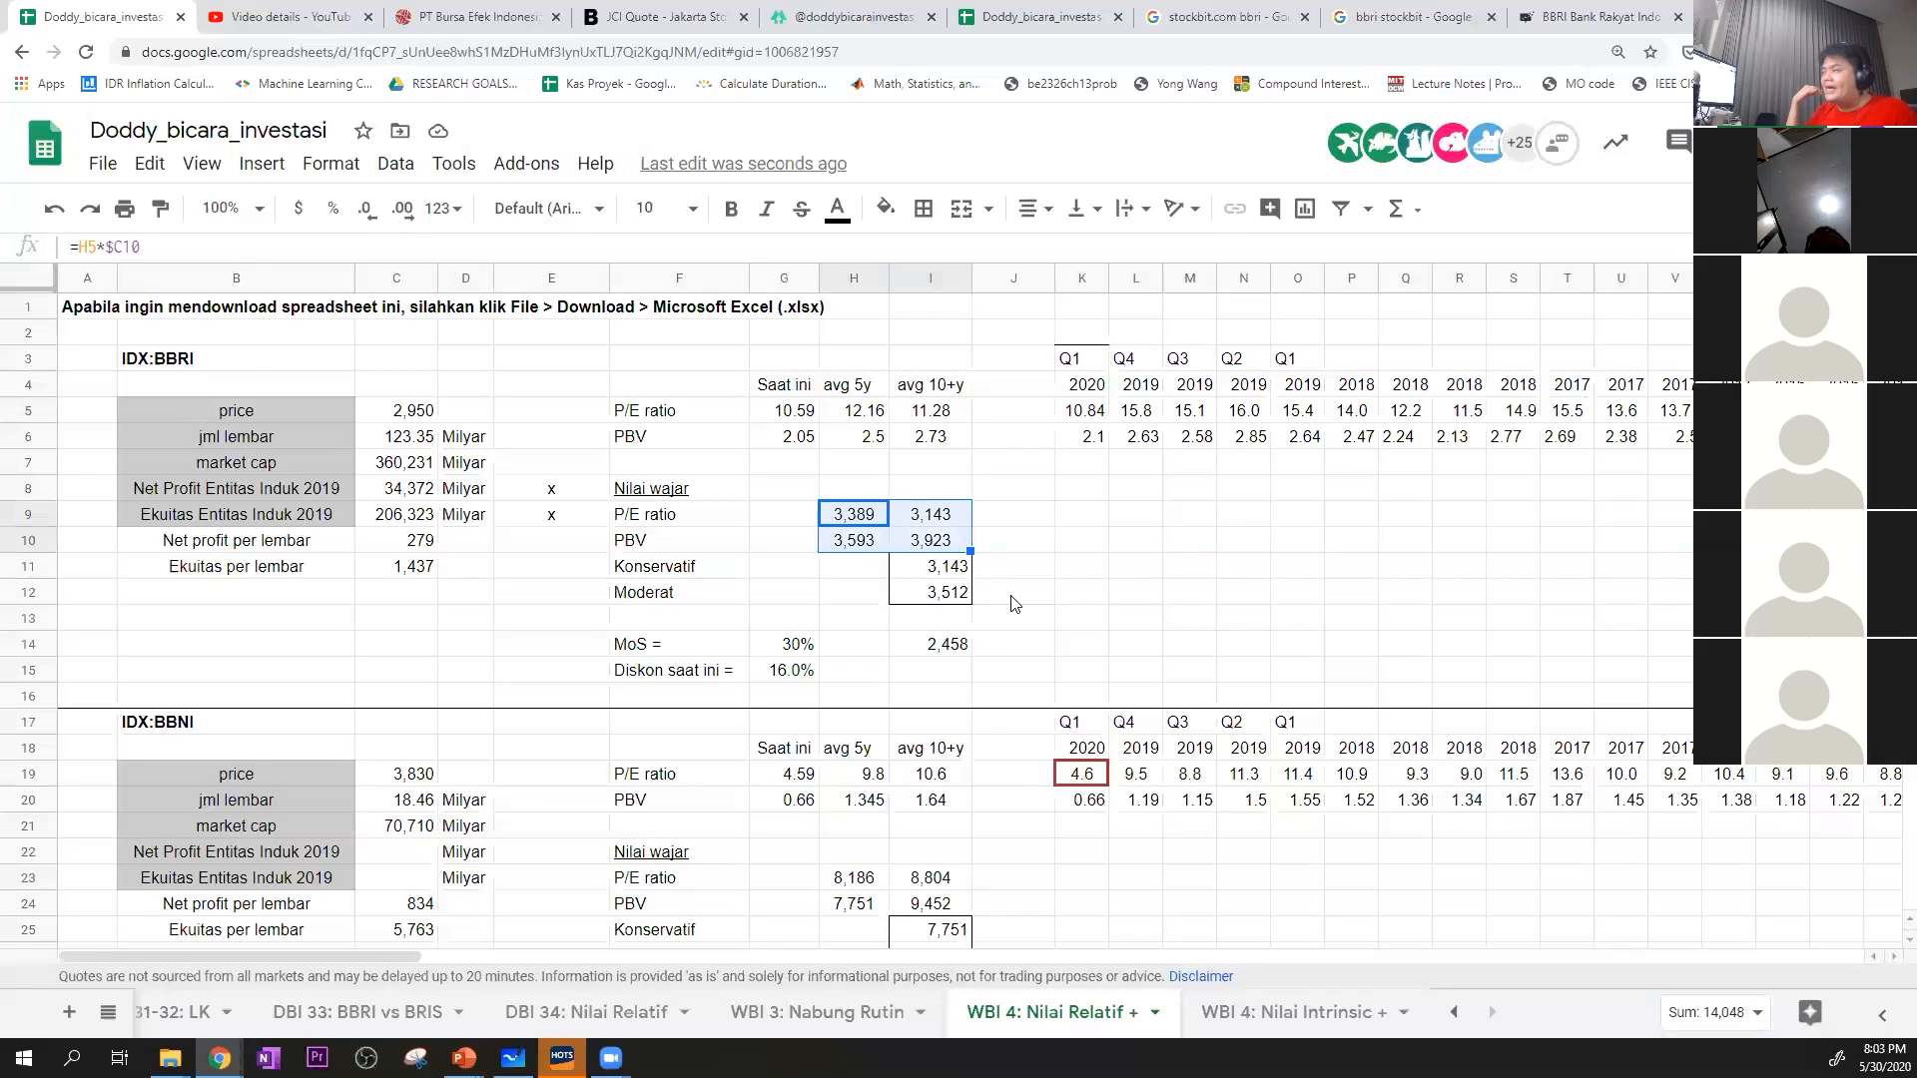
left_click(1065, 576)
left_click(935, 596)
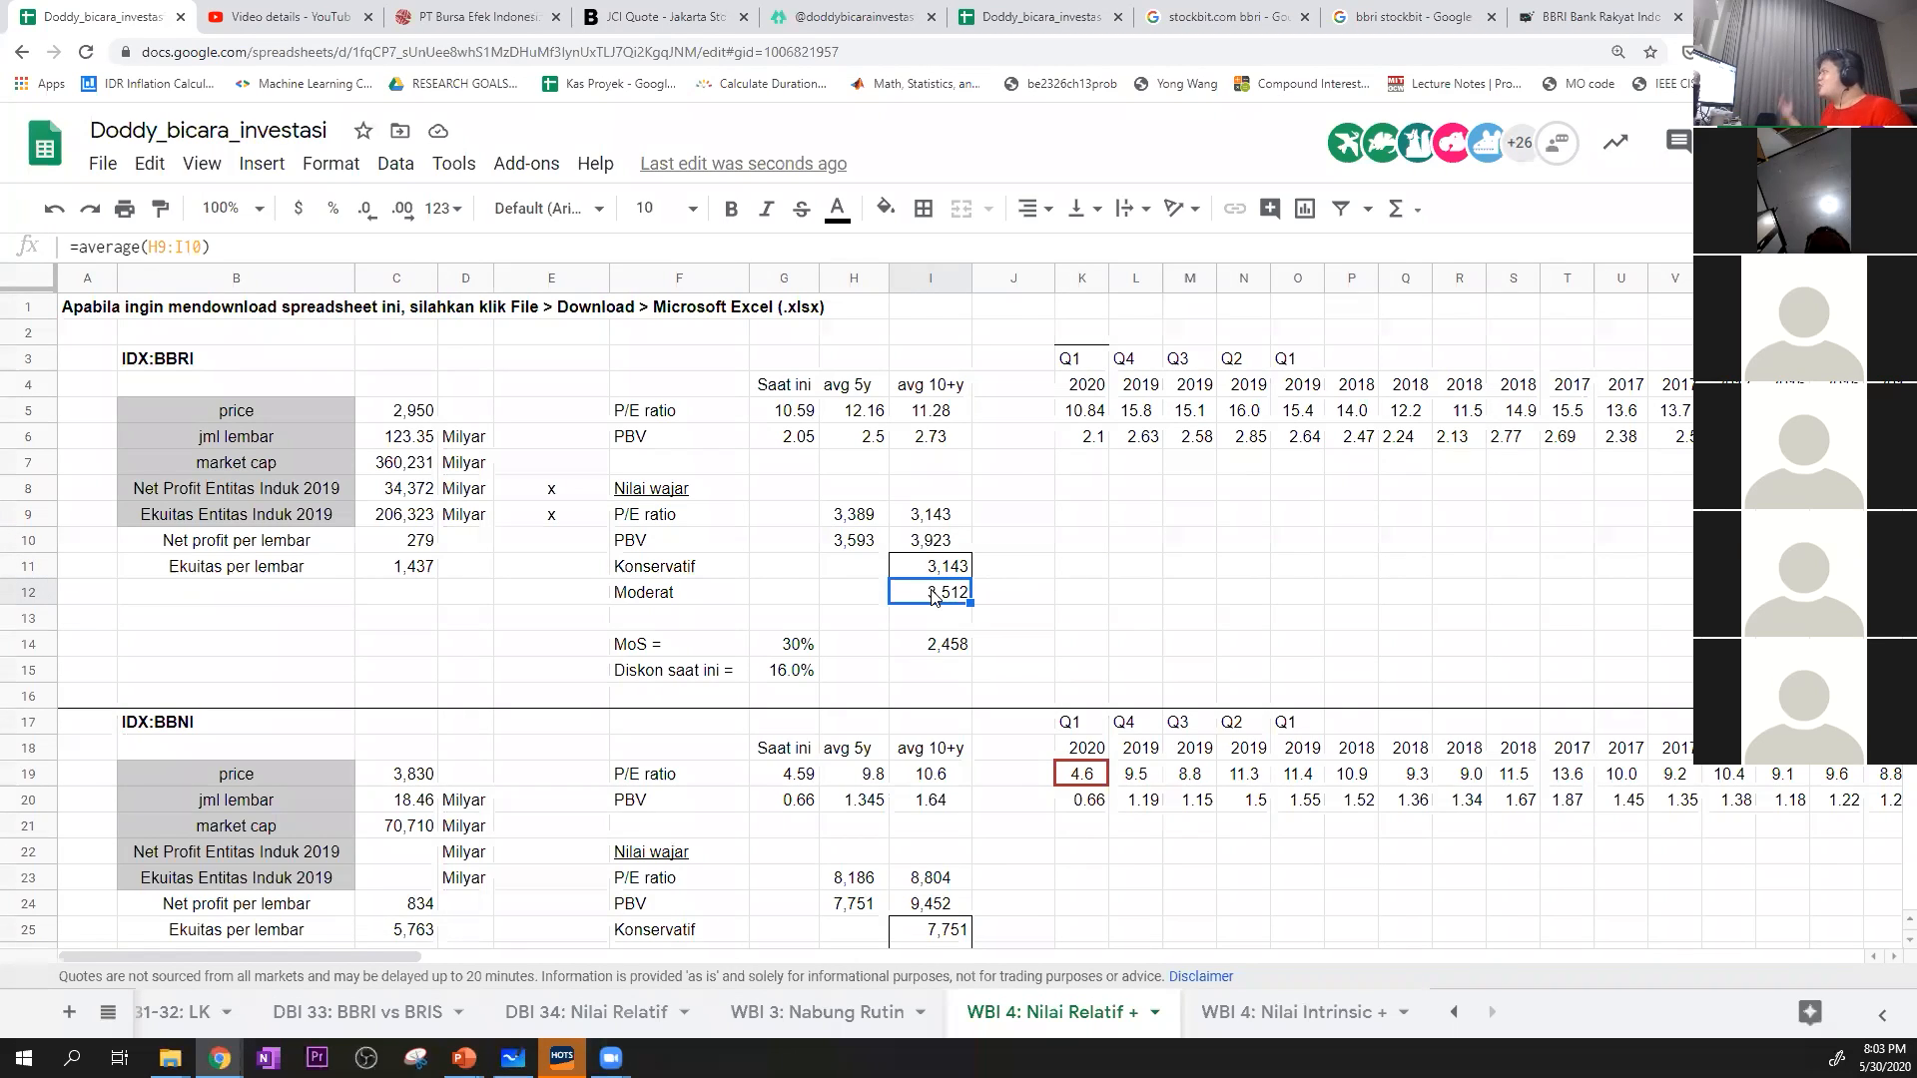
left_click(939, 542)
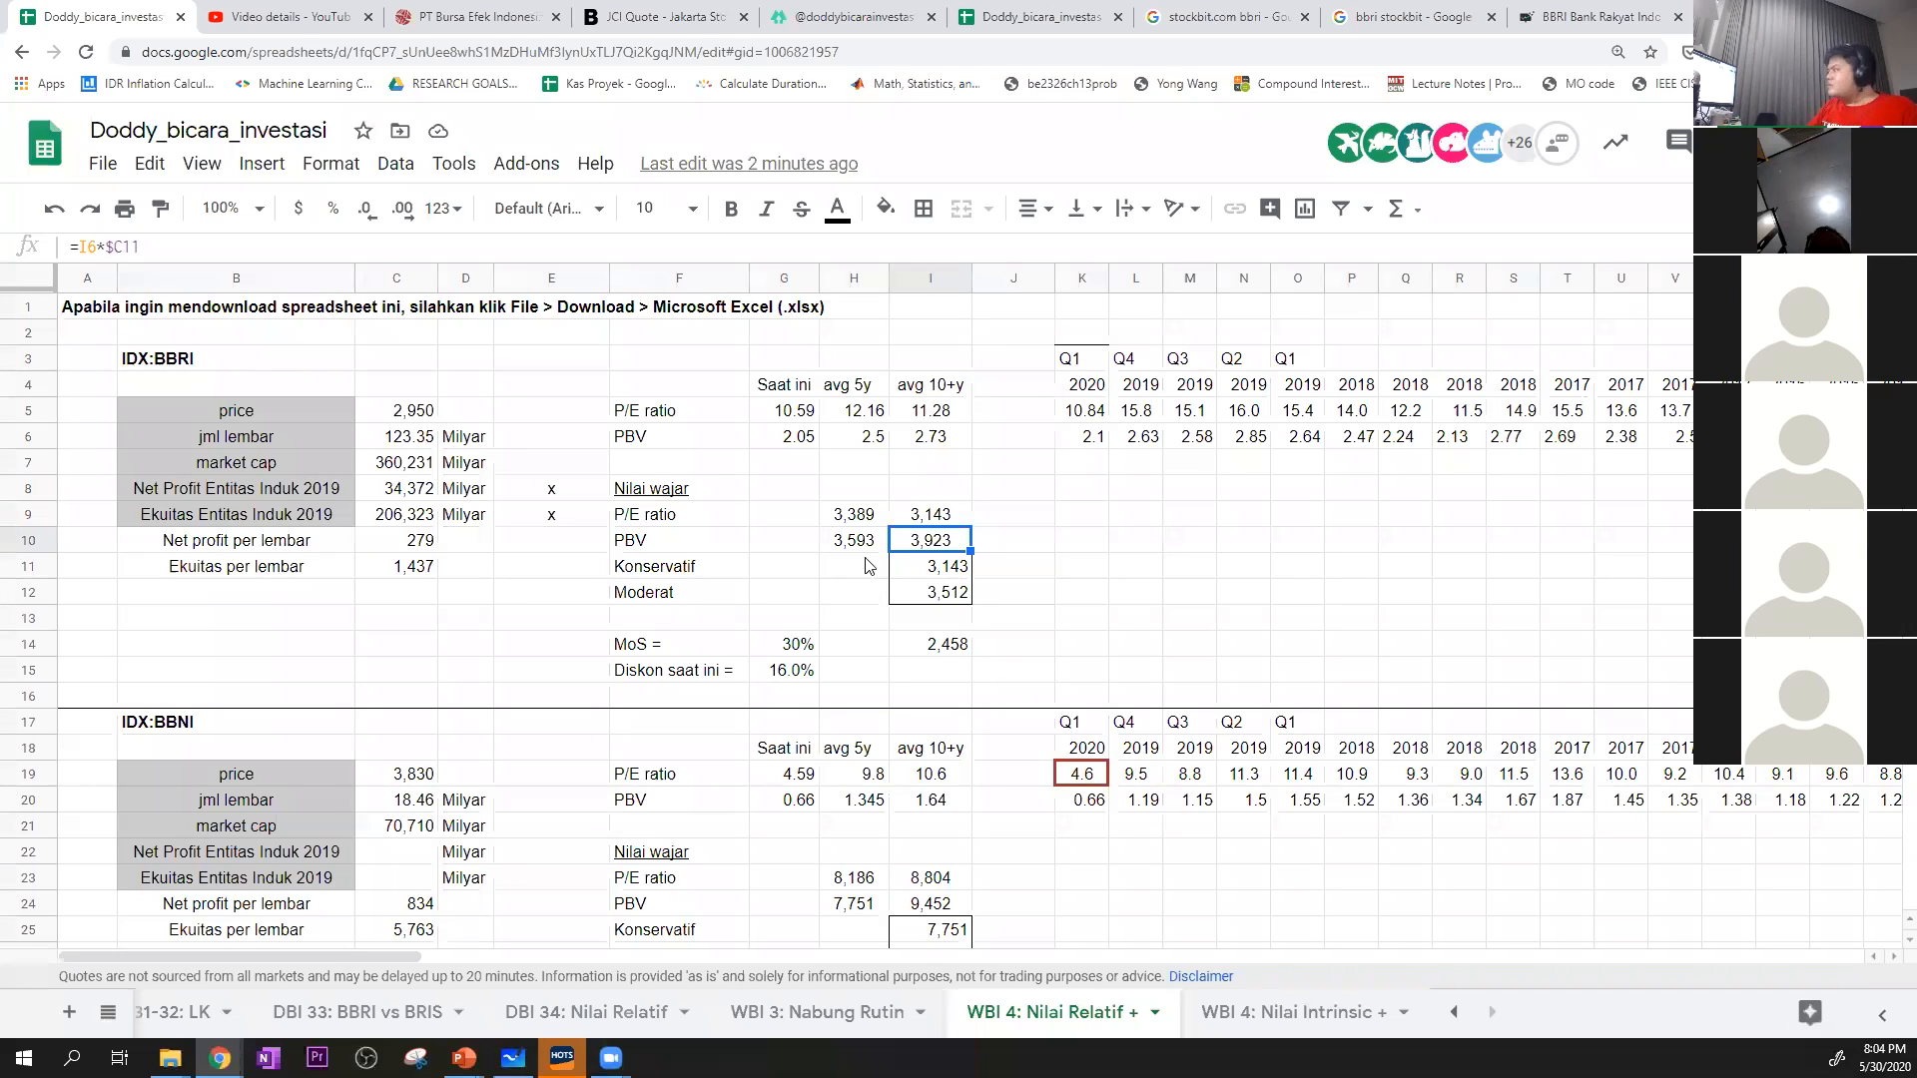
left_click(936, 644)
left_click_drag(953, 576, 952, 596)
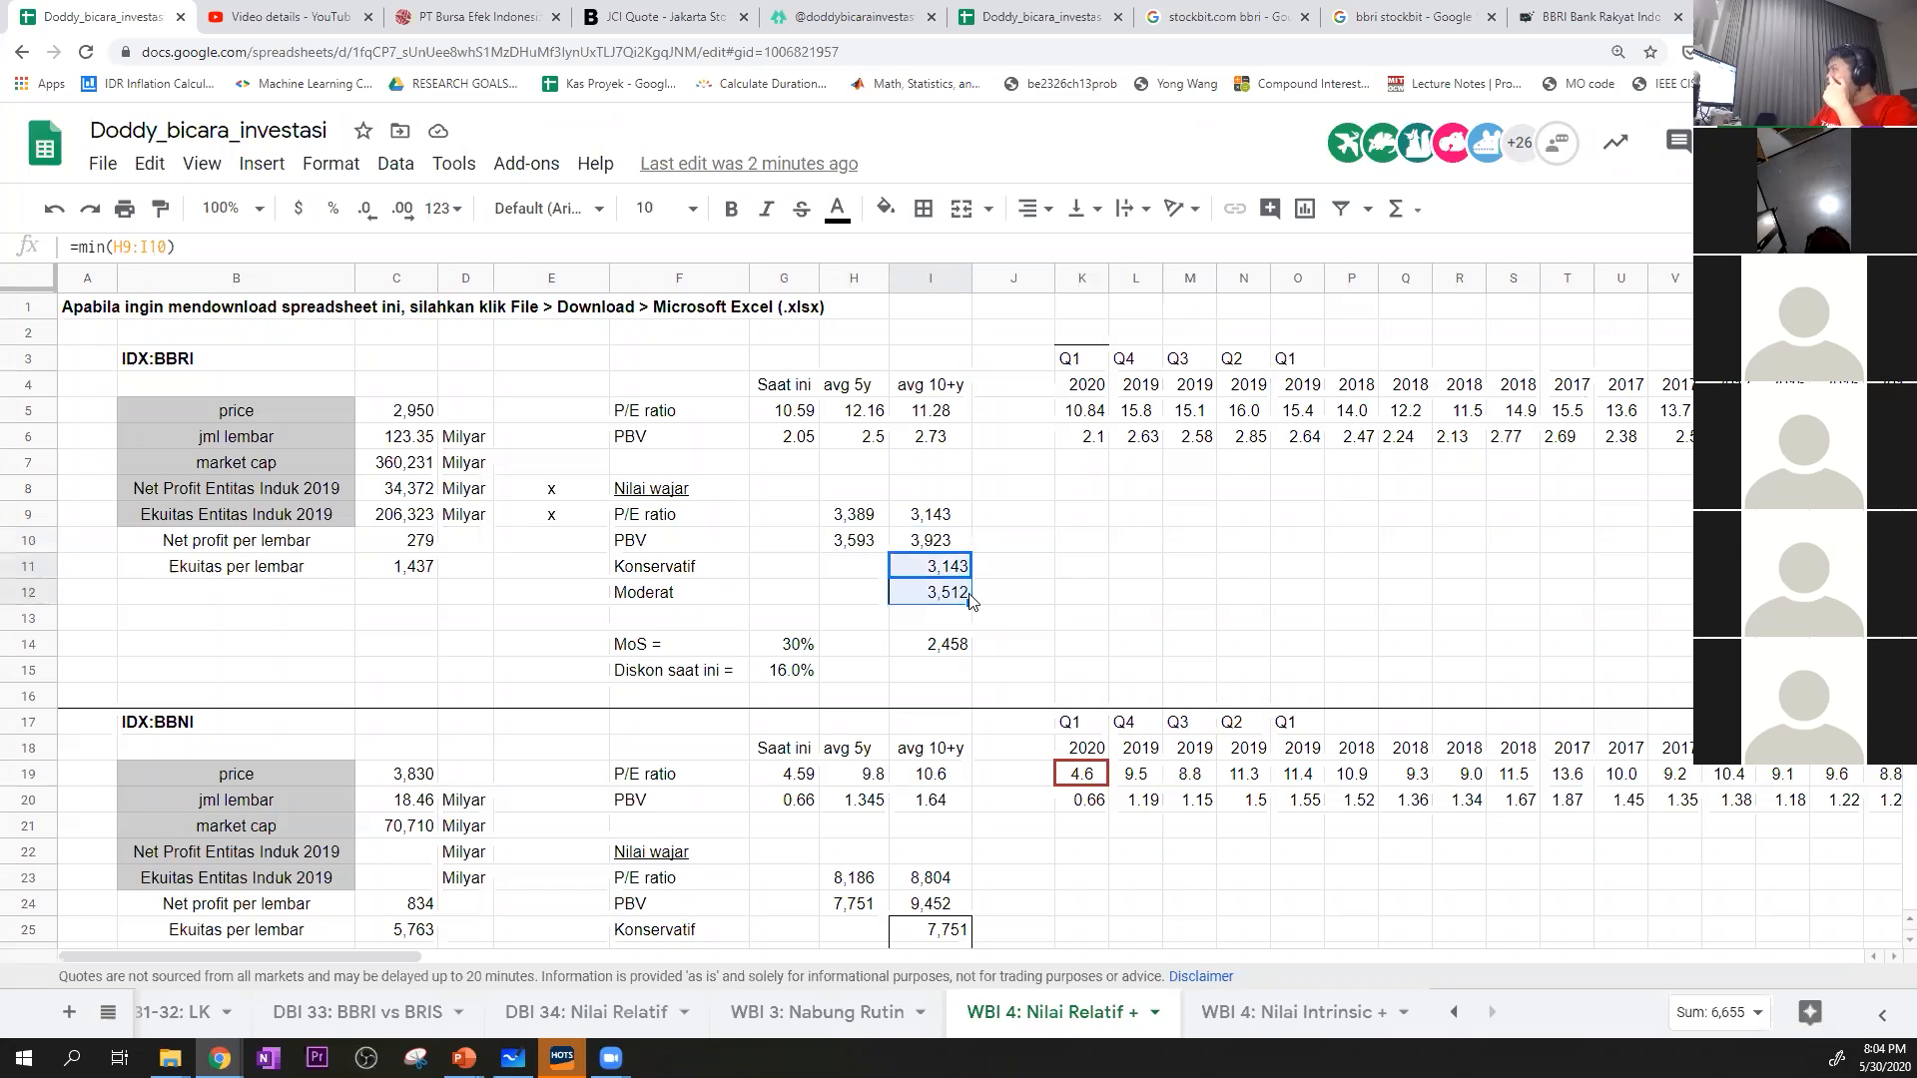
left_click(956, 600)
left_click(1044, 600)
Examine BBRI's margin of safety in G14, the resulting price in I14, and the current discount in G15 with its price source in C5
scroll(1014, 624, "down", 1)
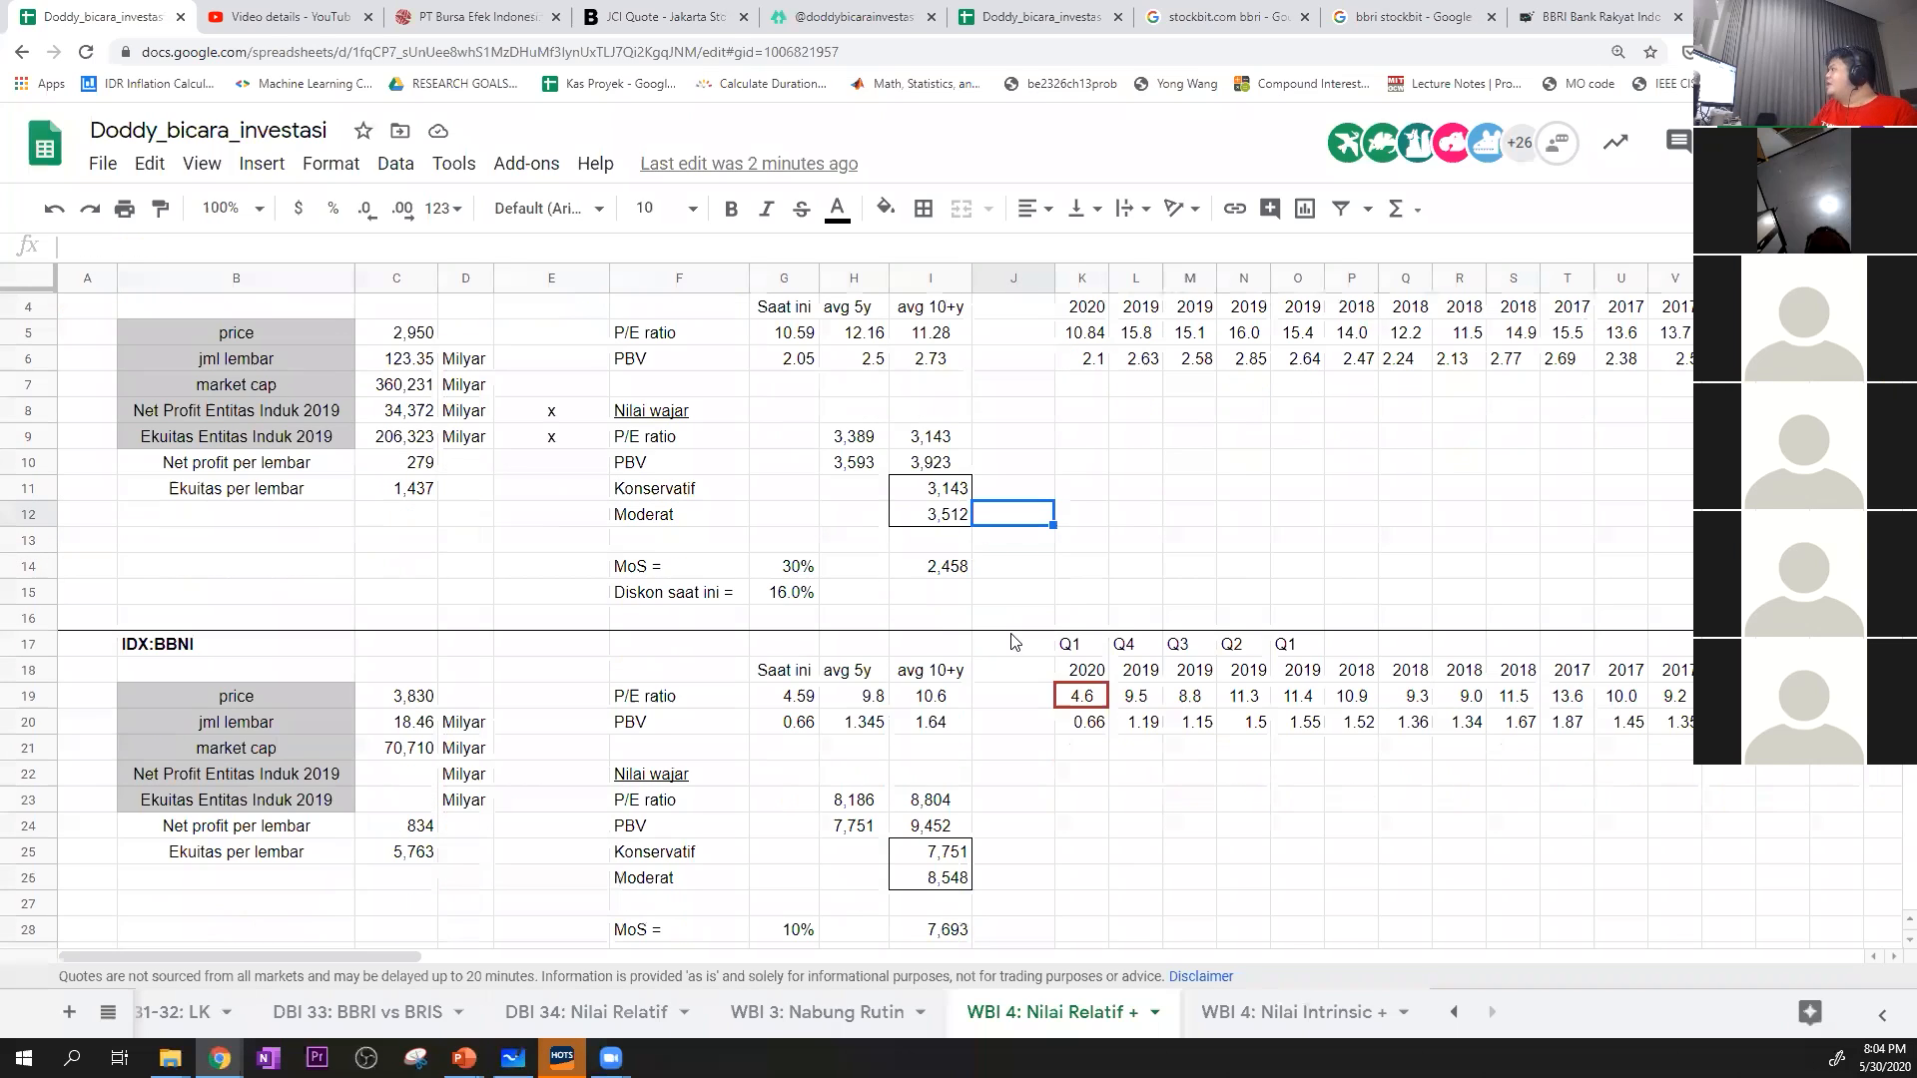
left_click(809, 569)
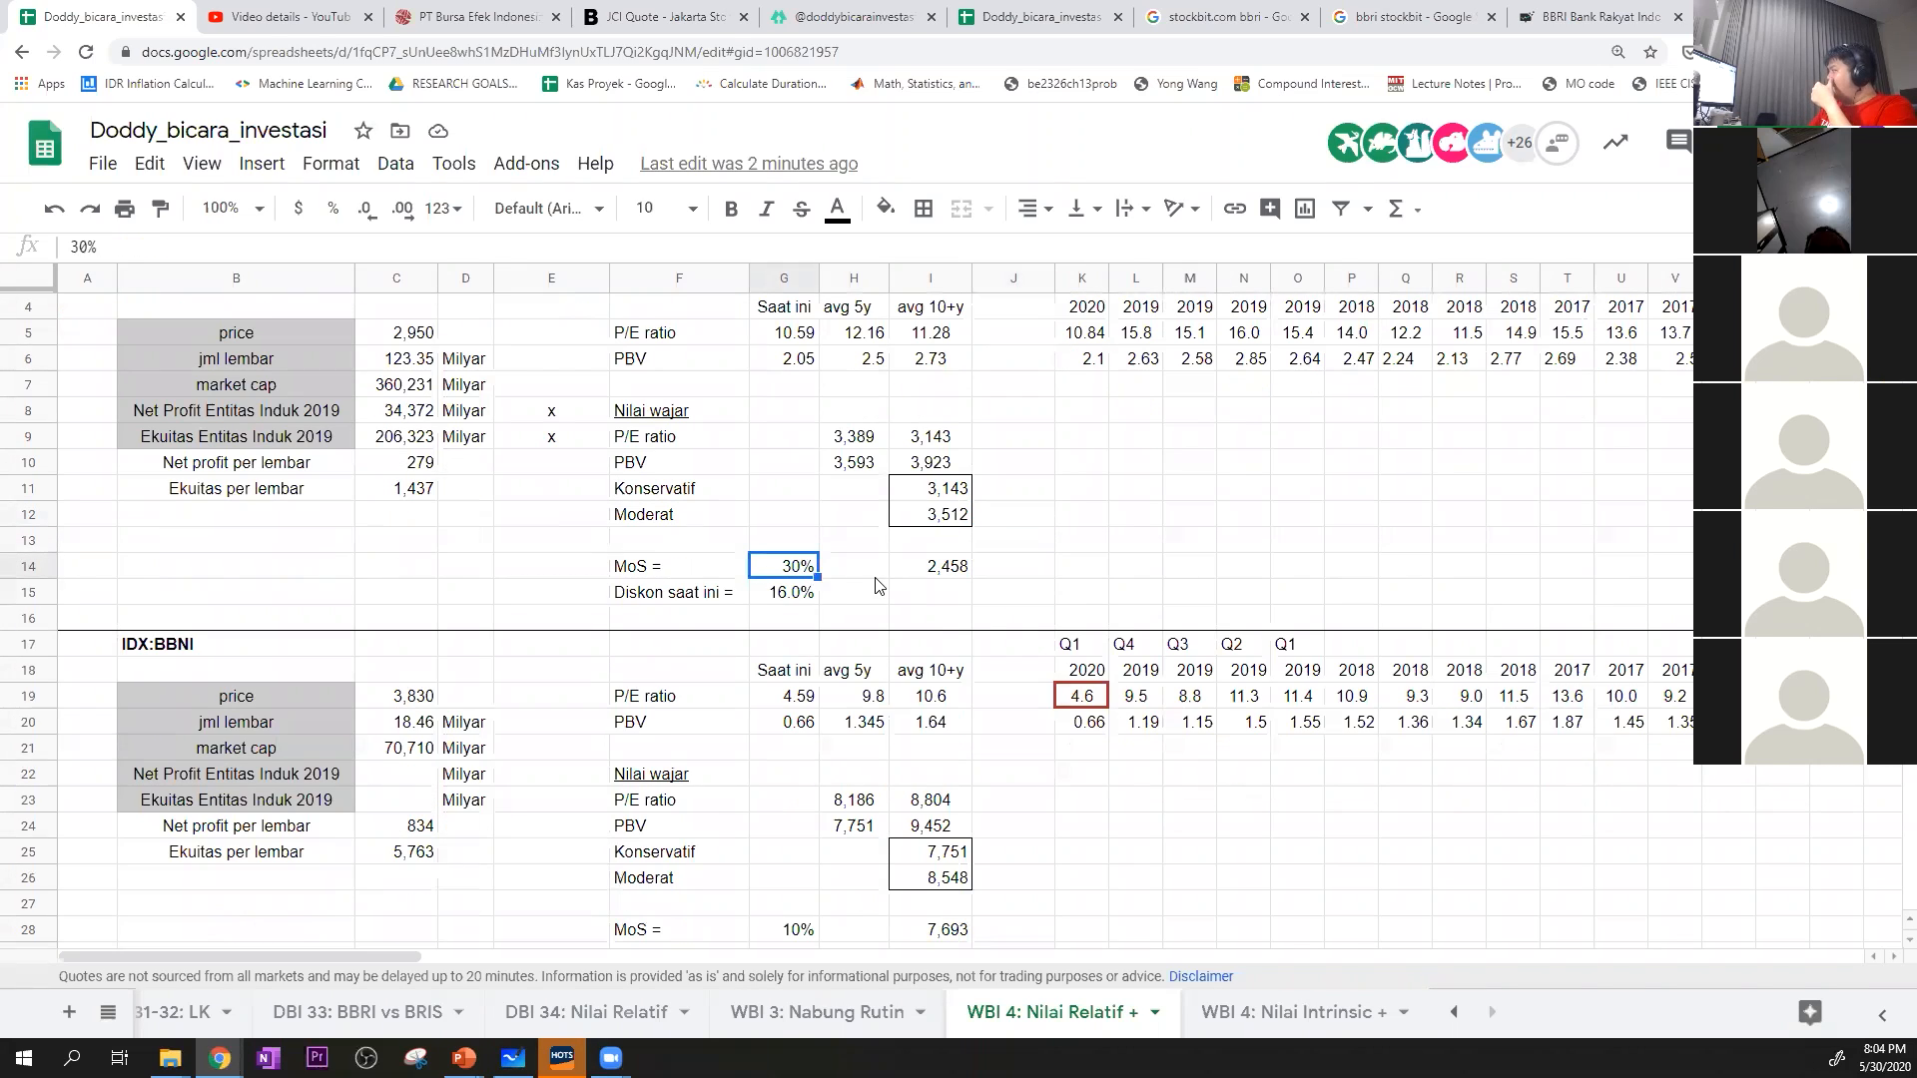
left_click(932, 571)
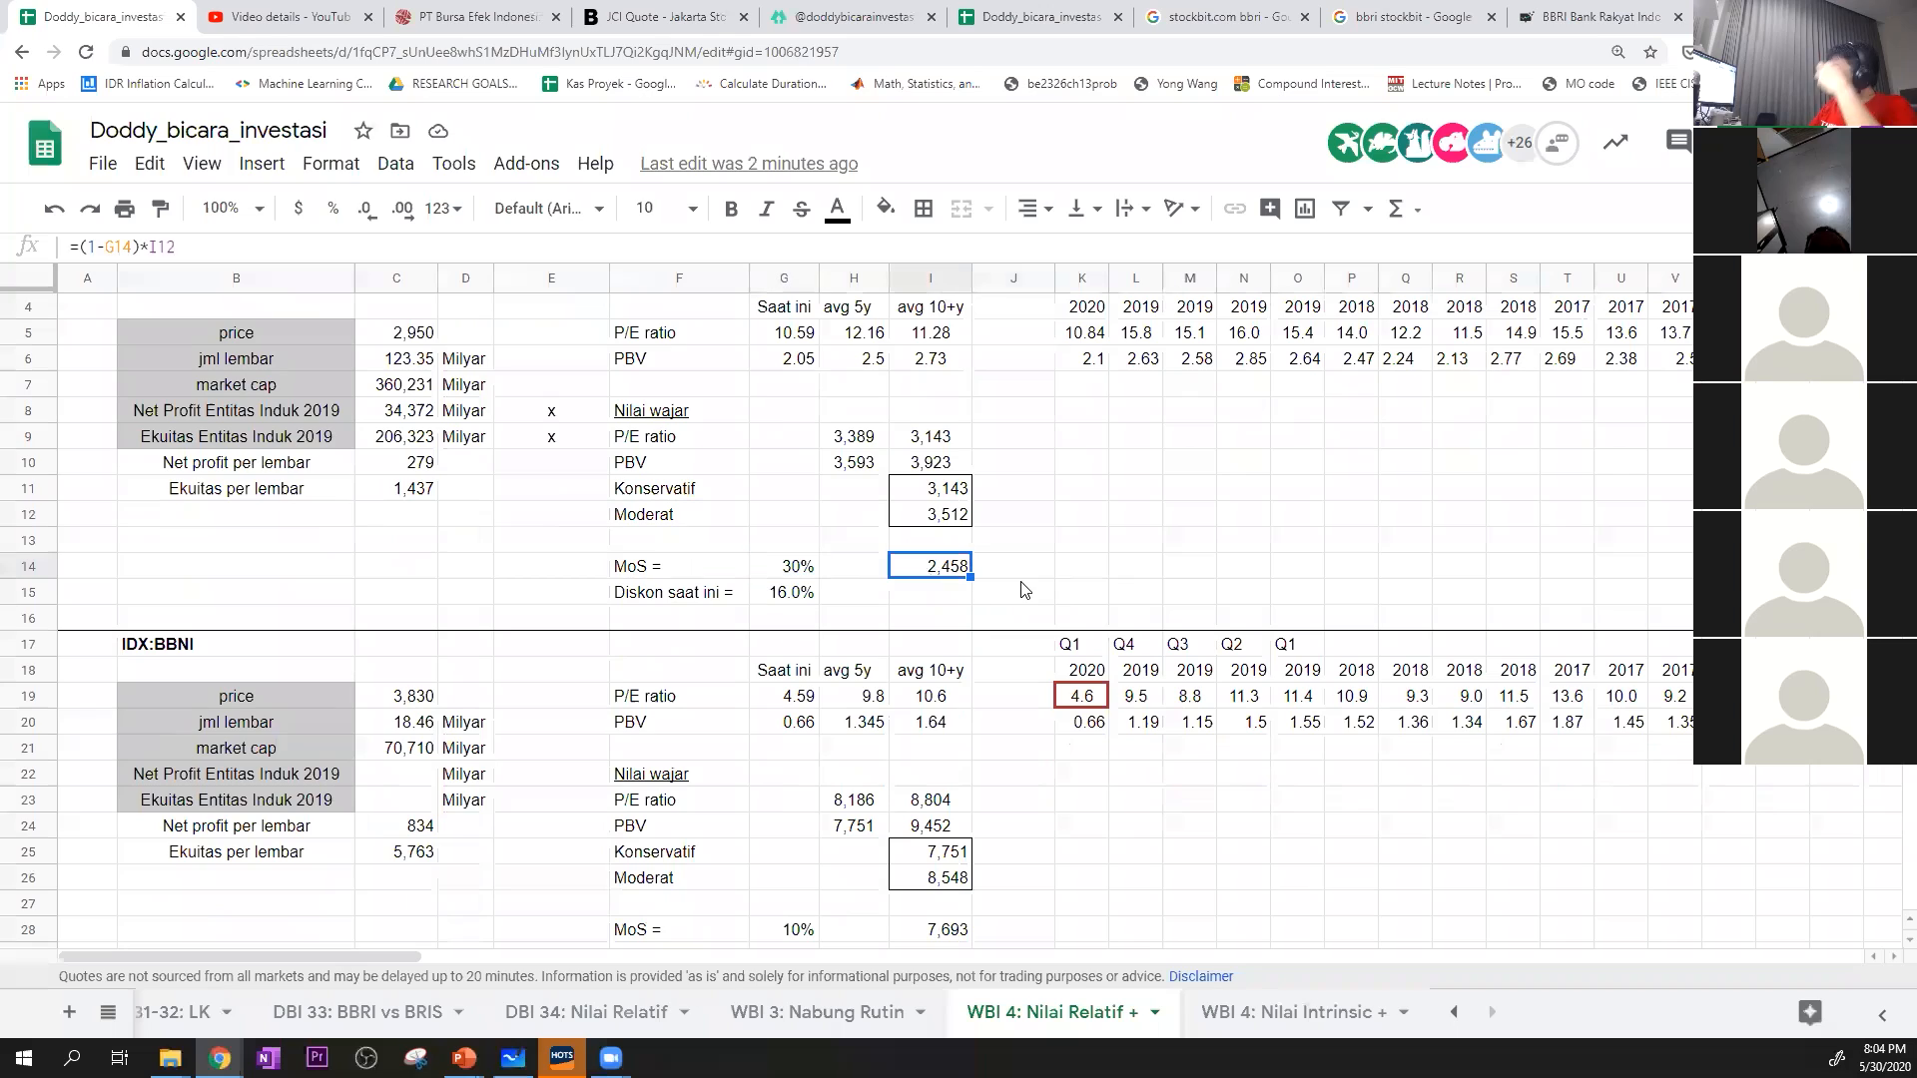
left_click(806, 600)
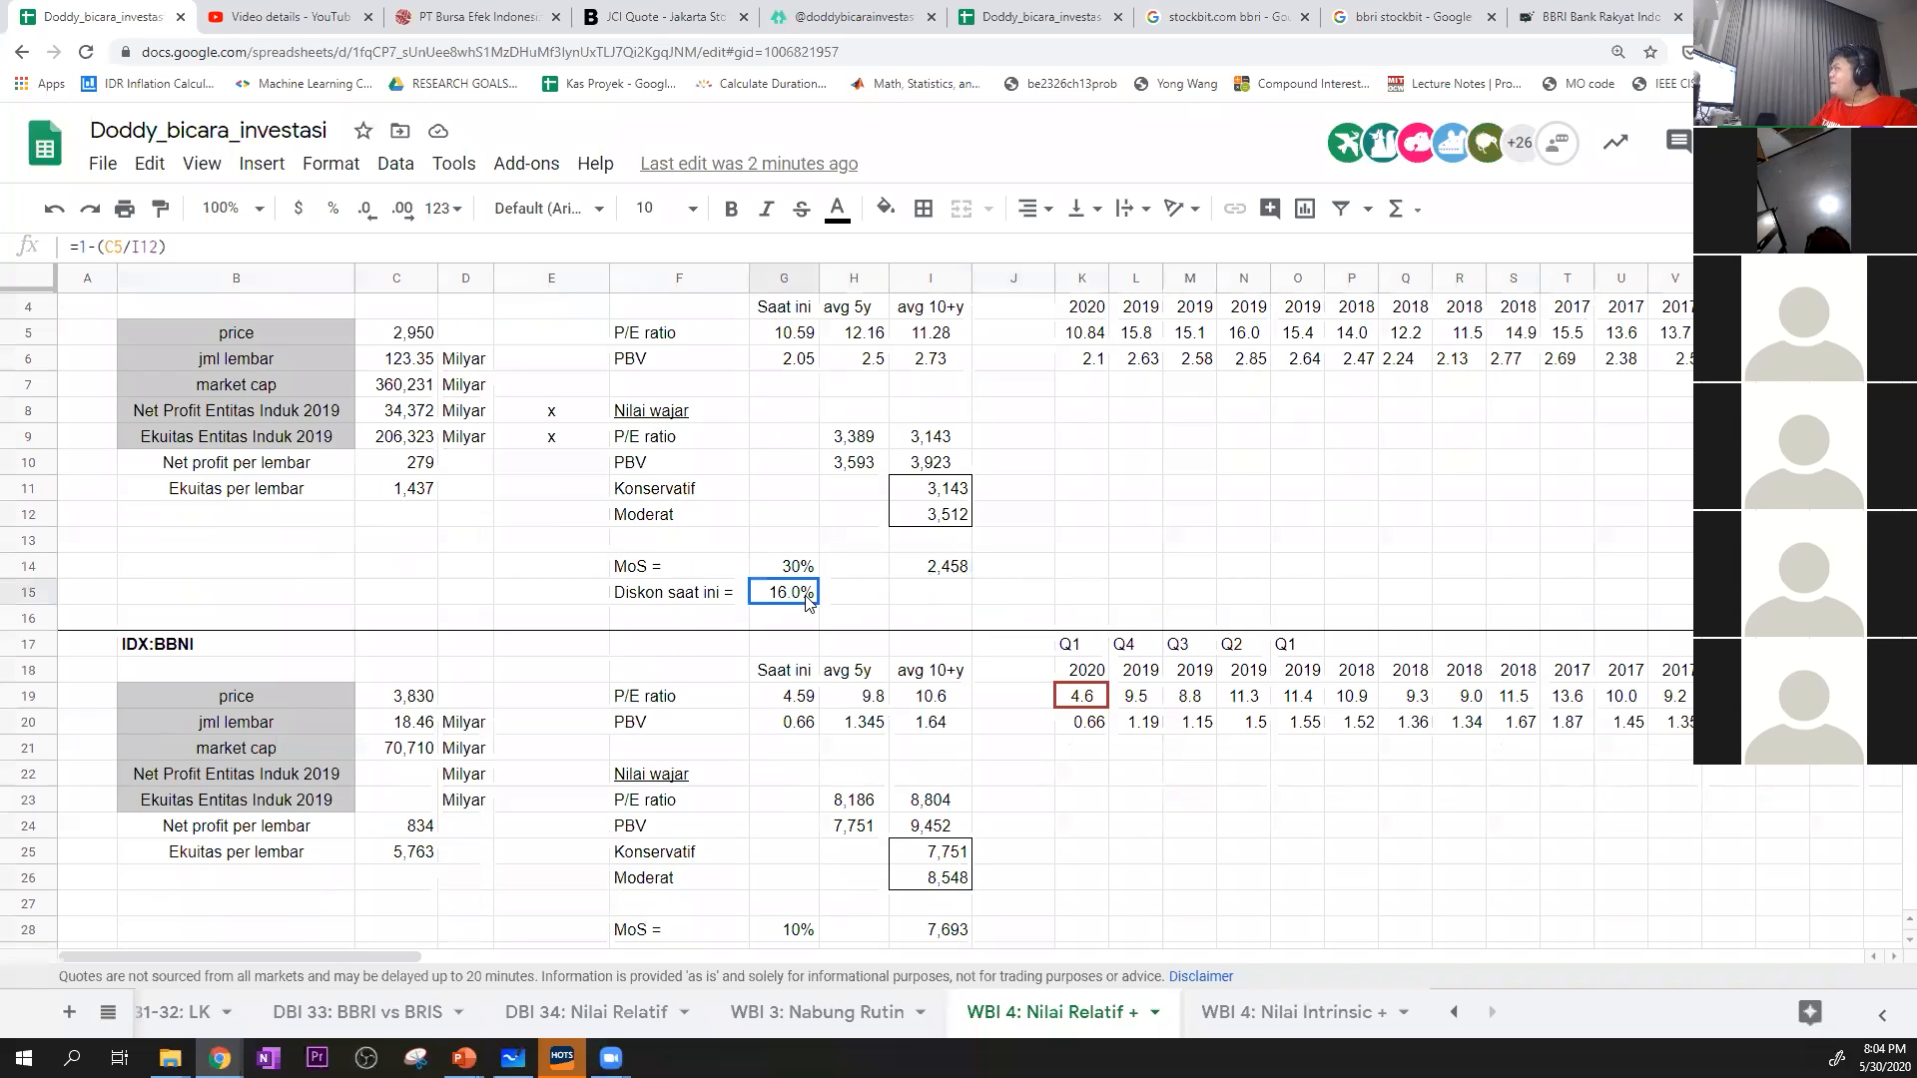
left_click(396, 332)
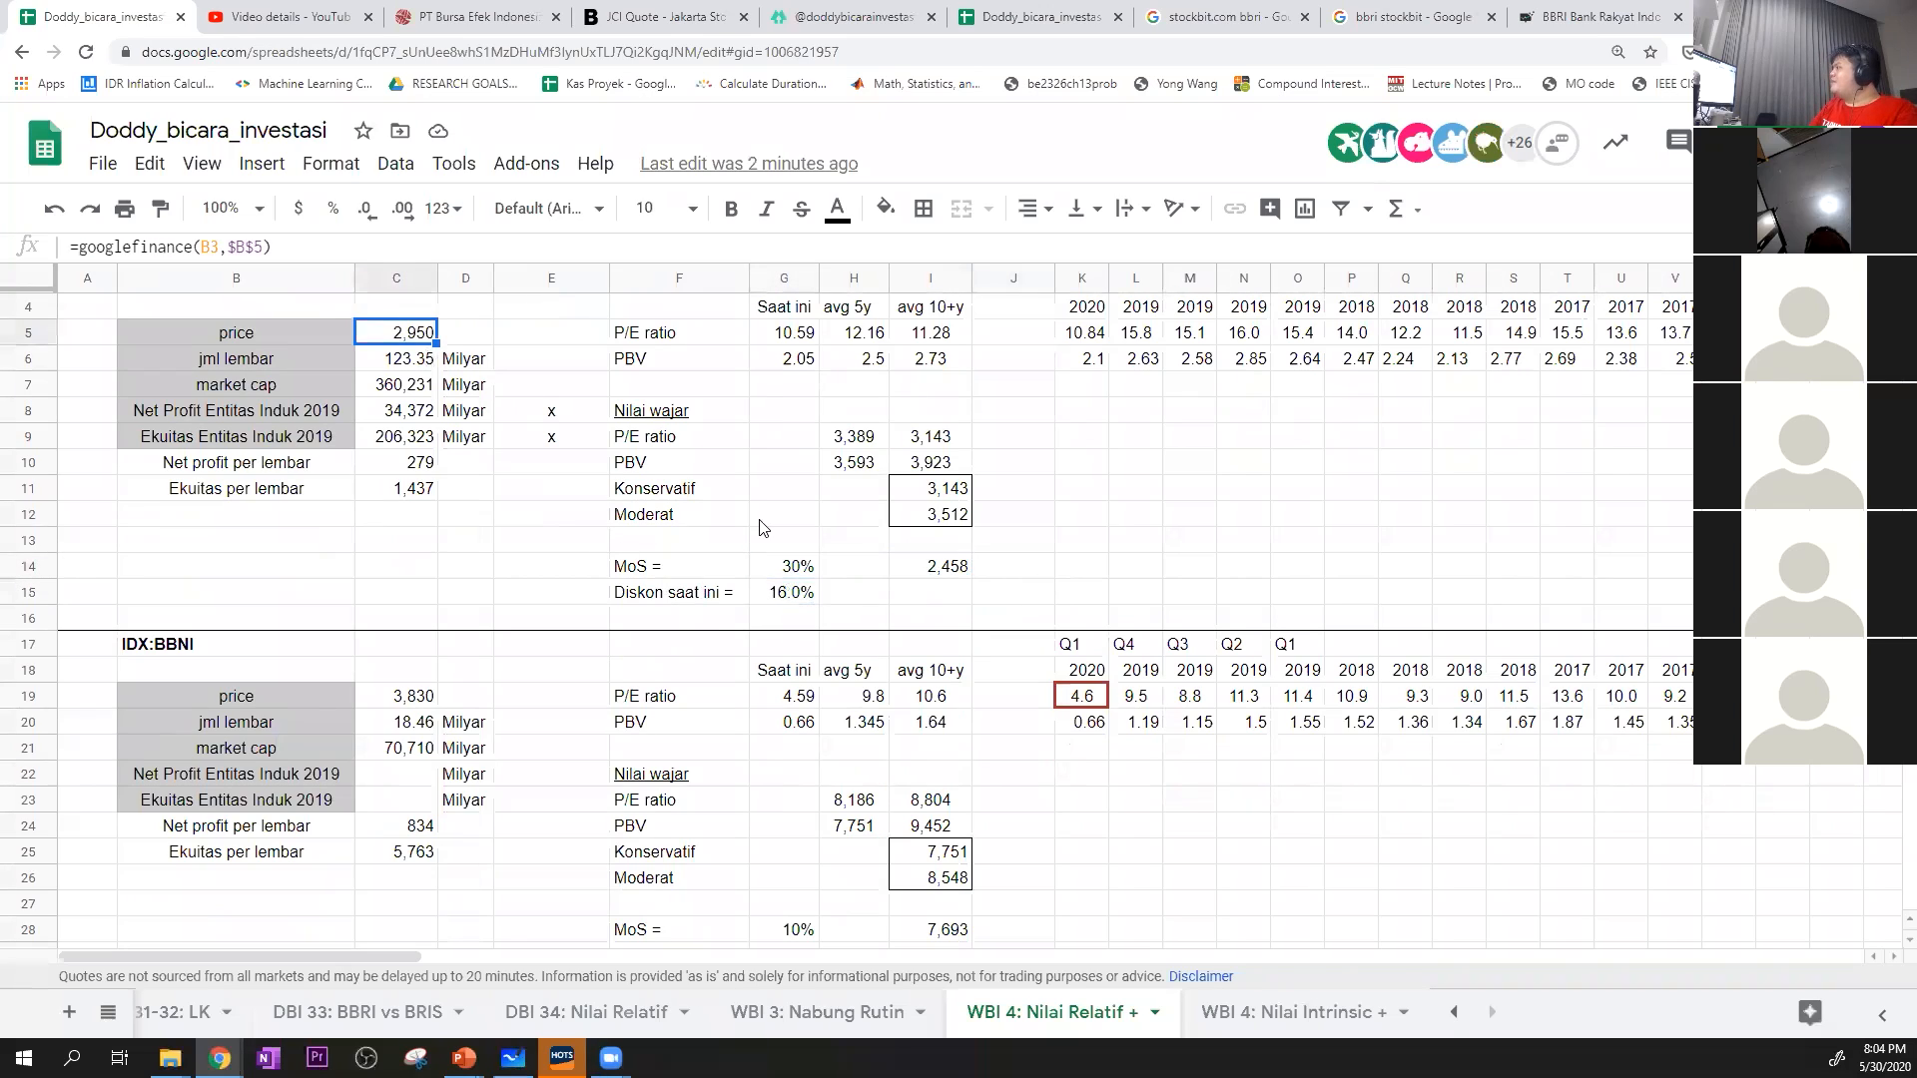
left_click(800, 592)
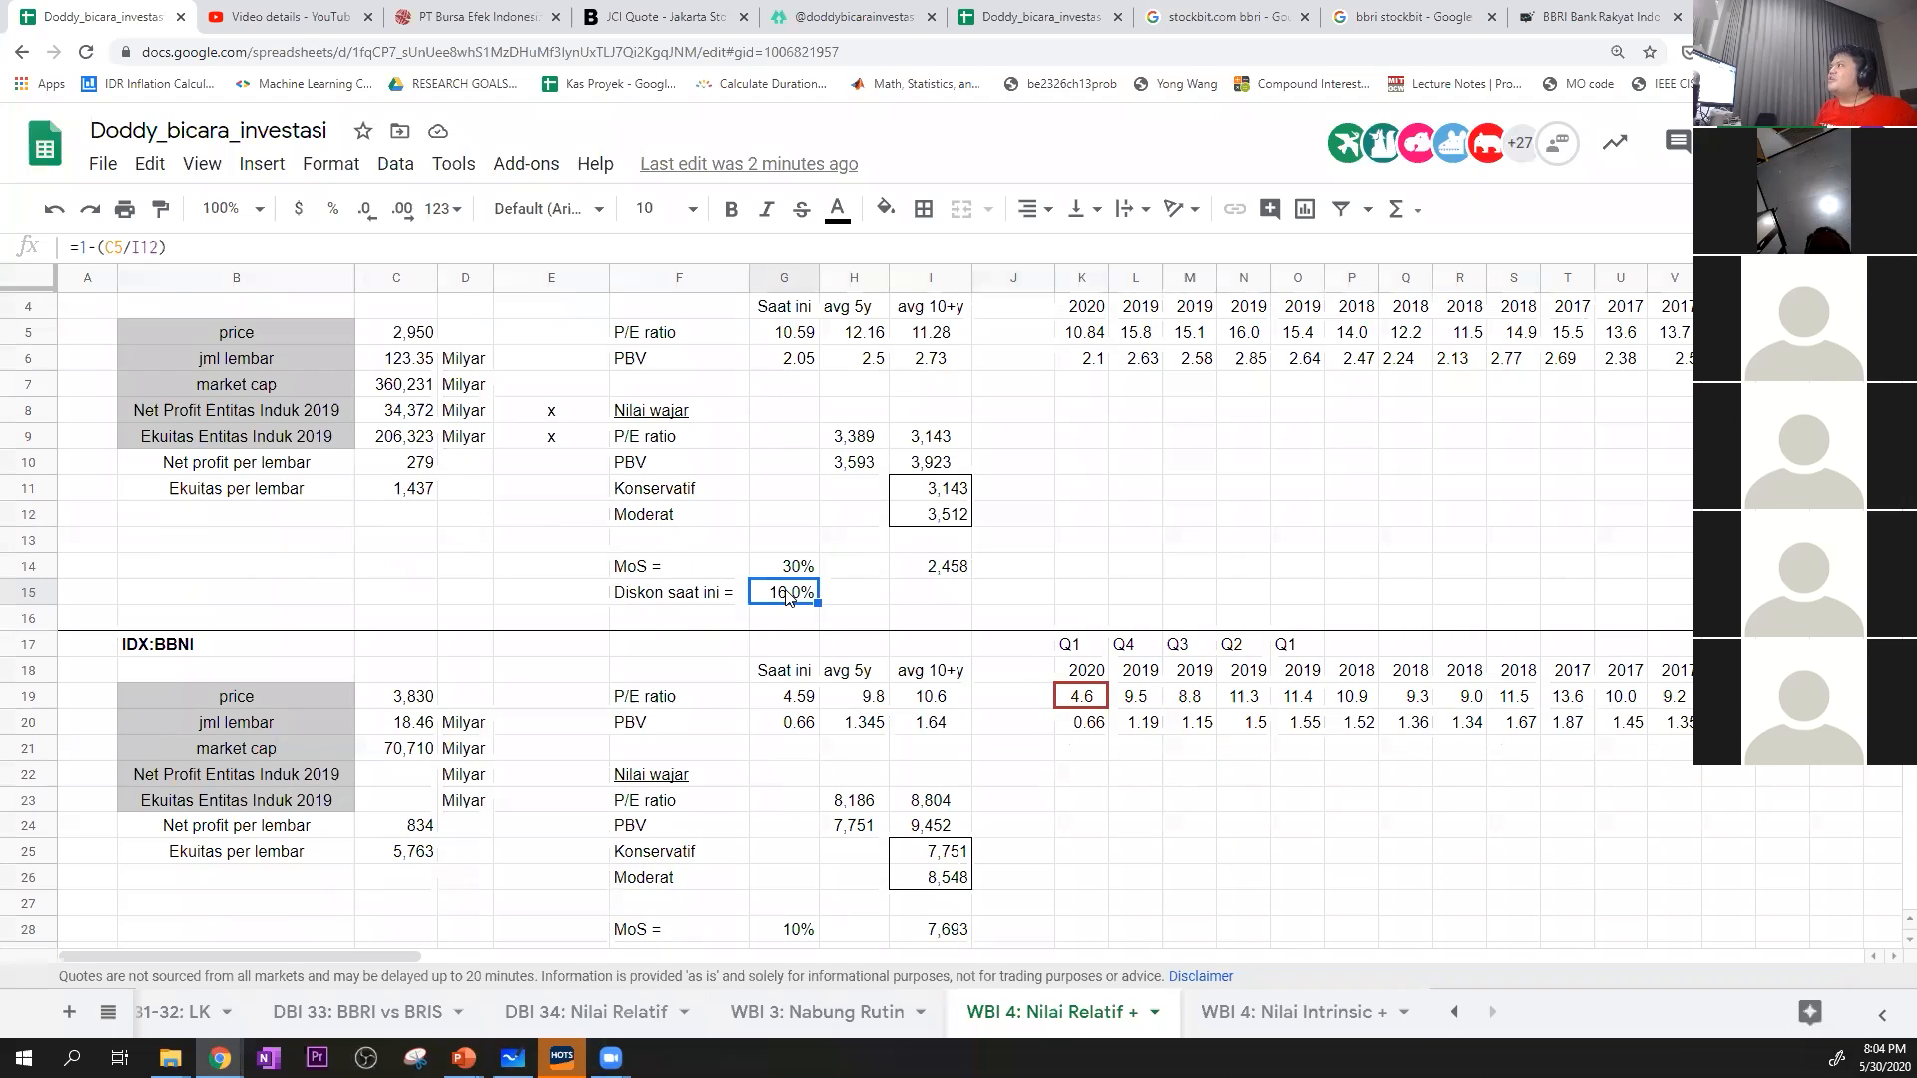
scroll(741, 586, "up", 1)
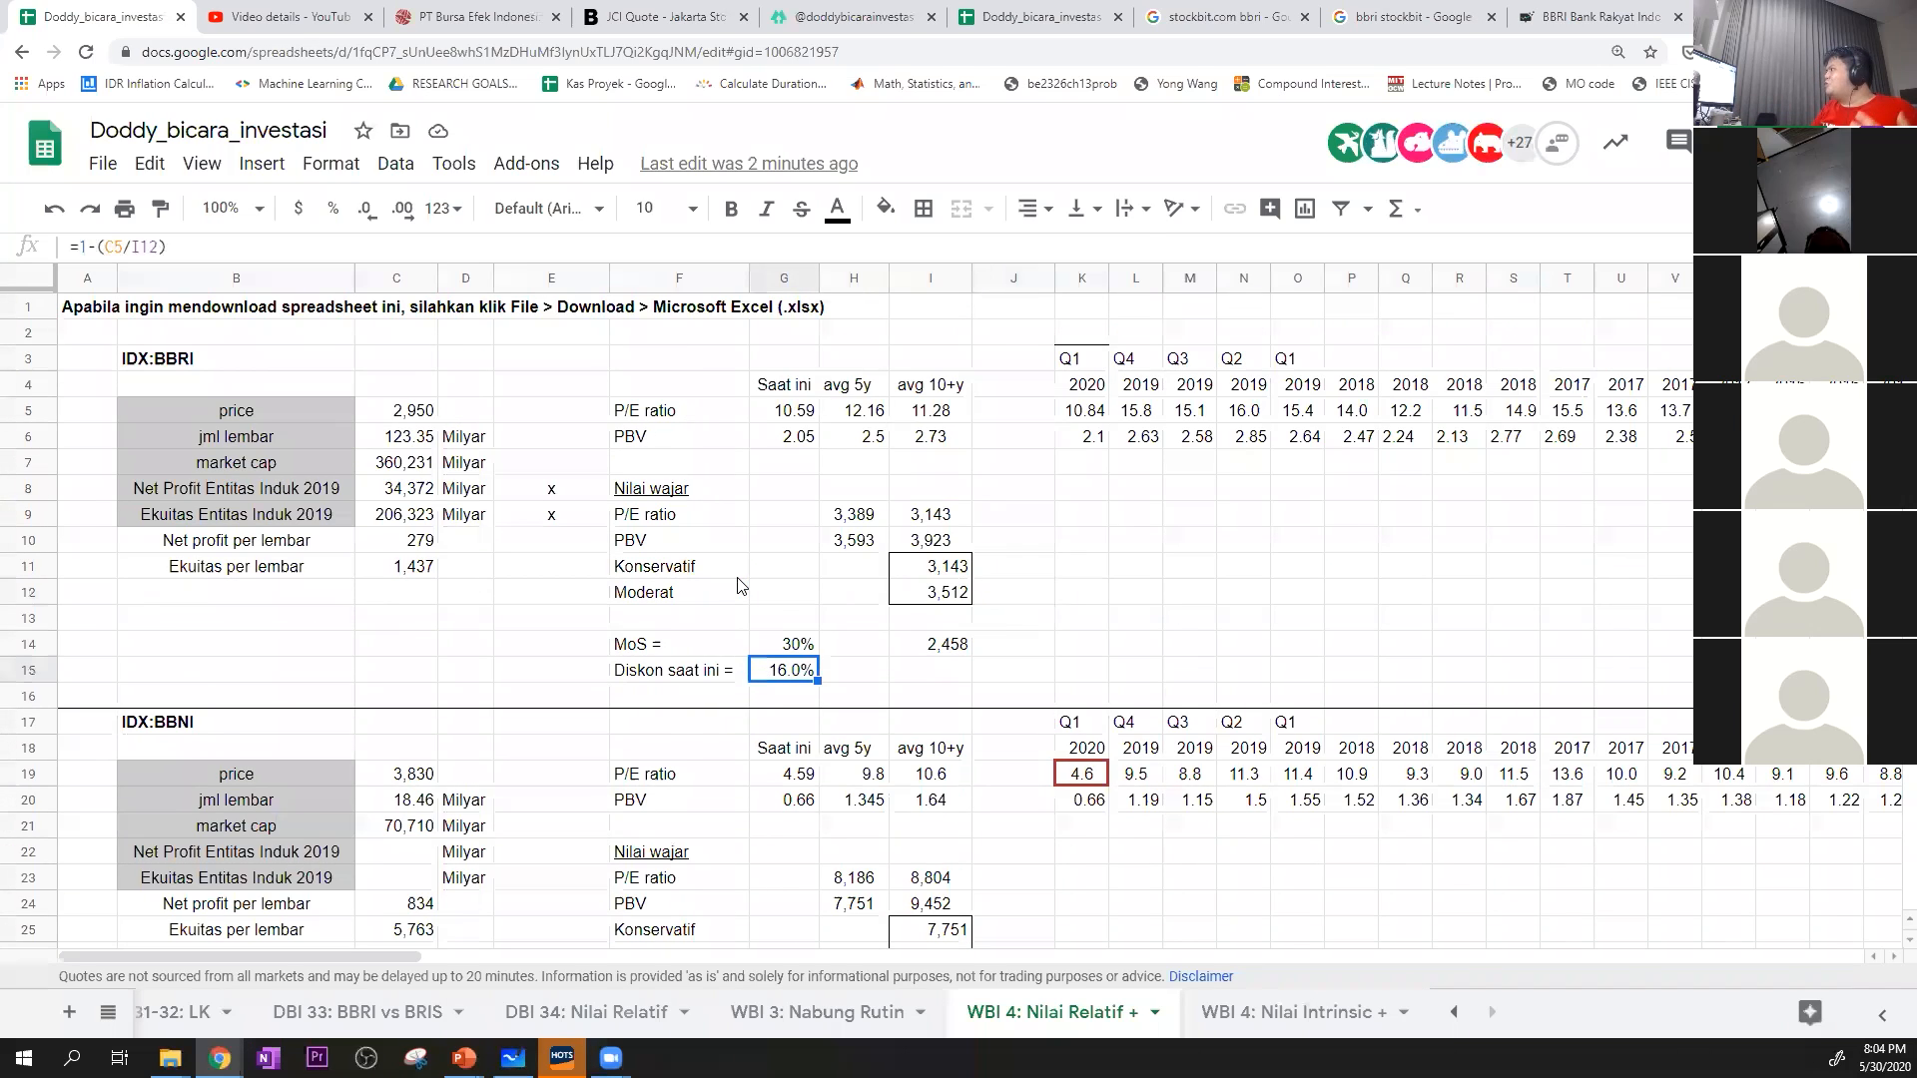
Review BBNI's Moderat value in I26, current discount in G29, and P/E and PBV fair values in H23:I24
scroll(772, 559, "down", 3)
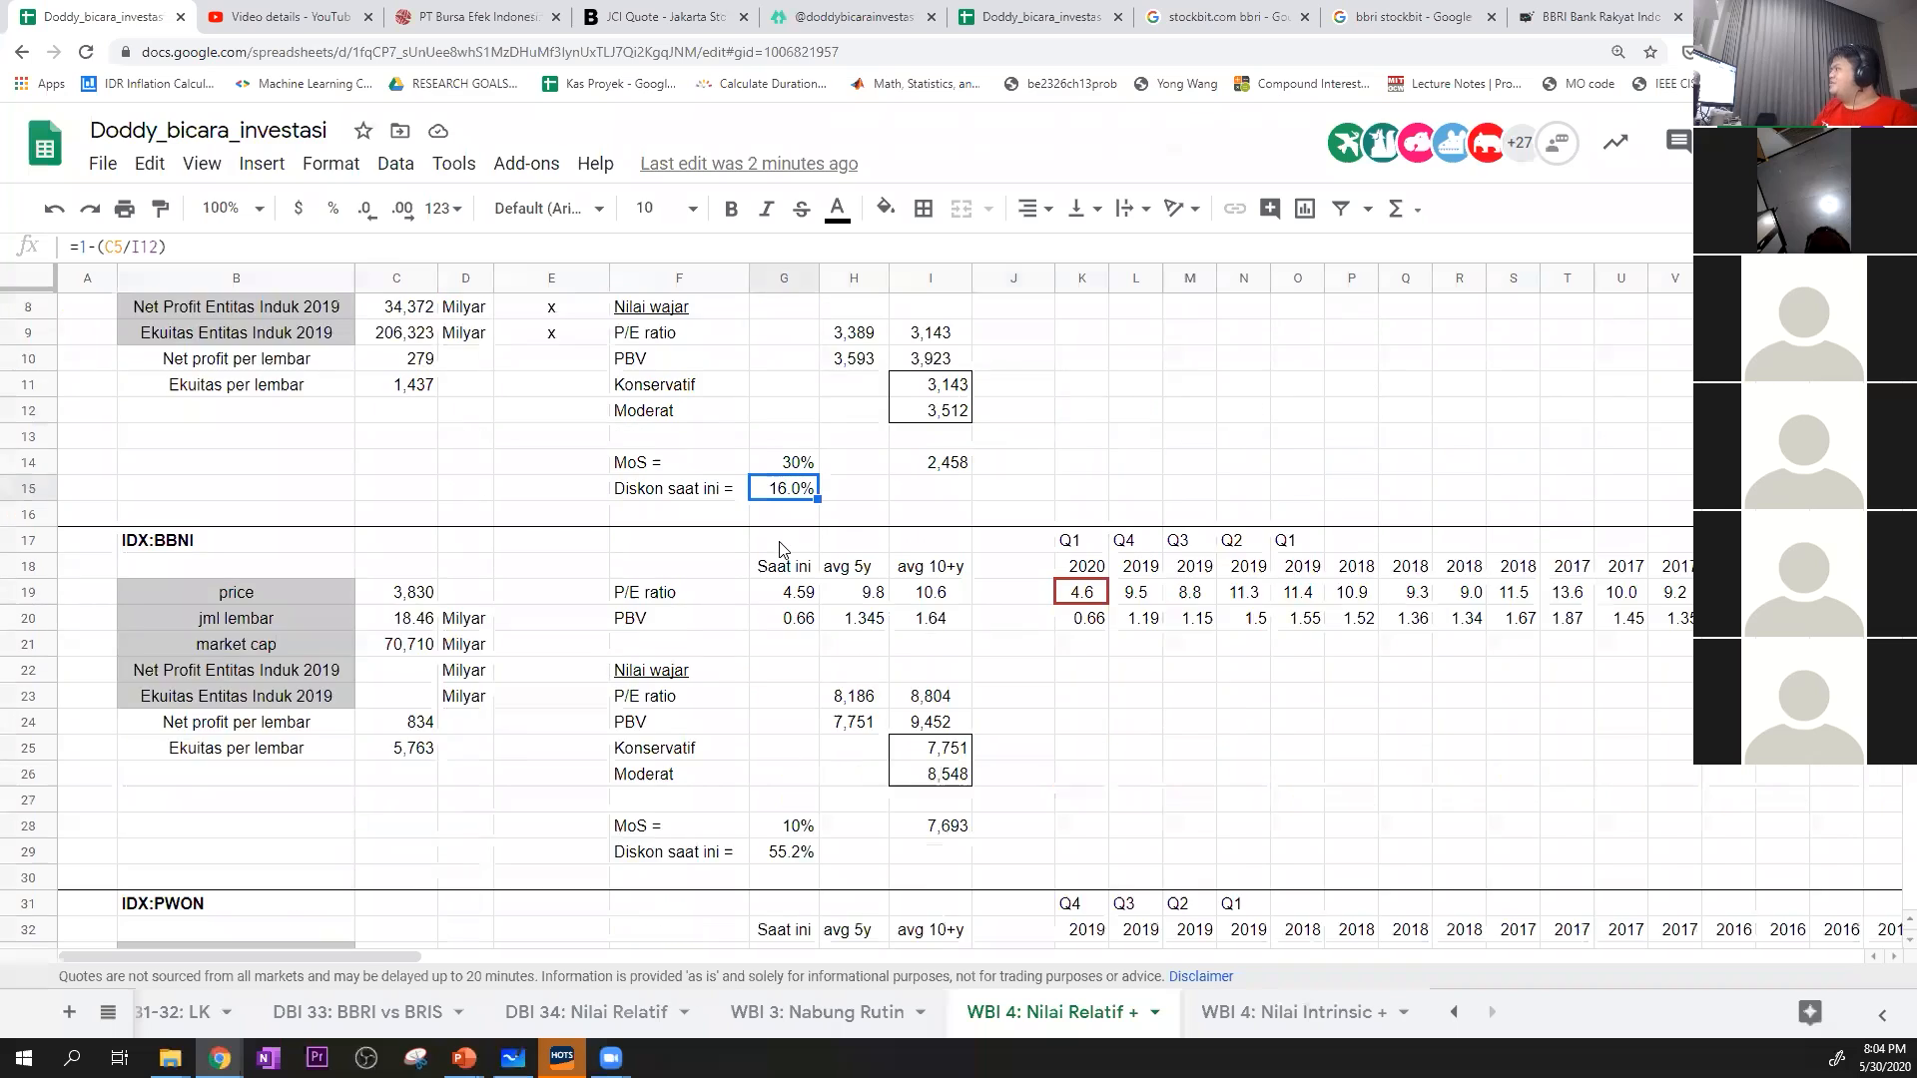
scroll(773, 561, "down", 1)
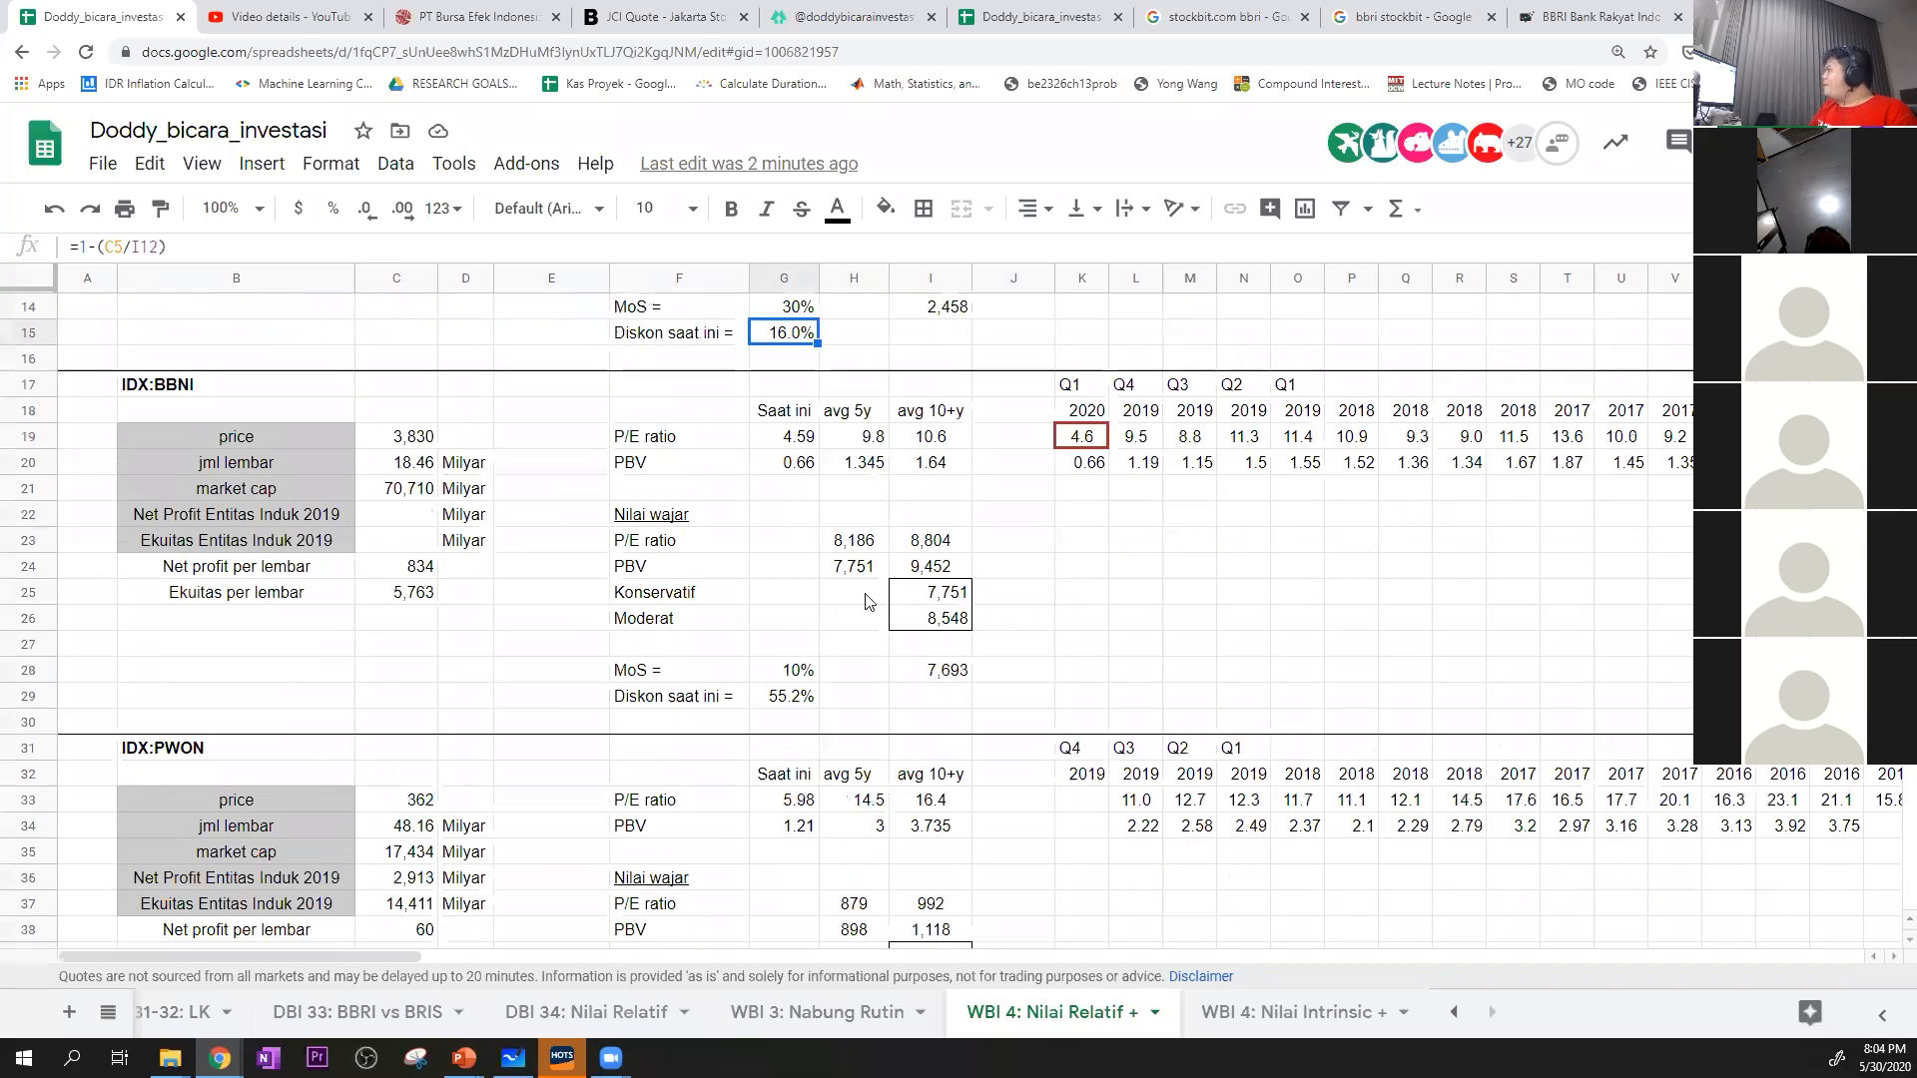
left_click(929, 623)
left_click(794, 696)
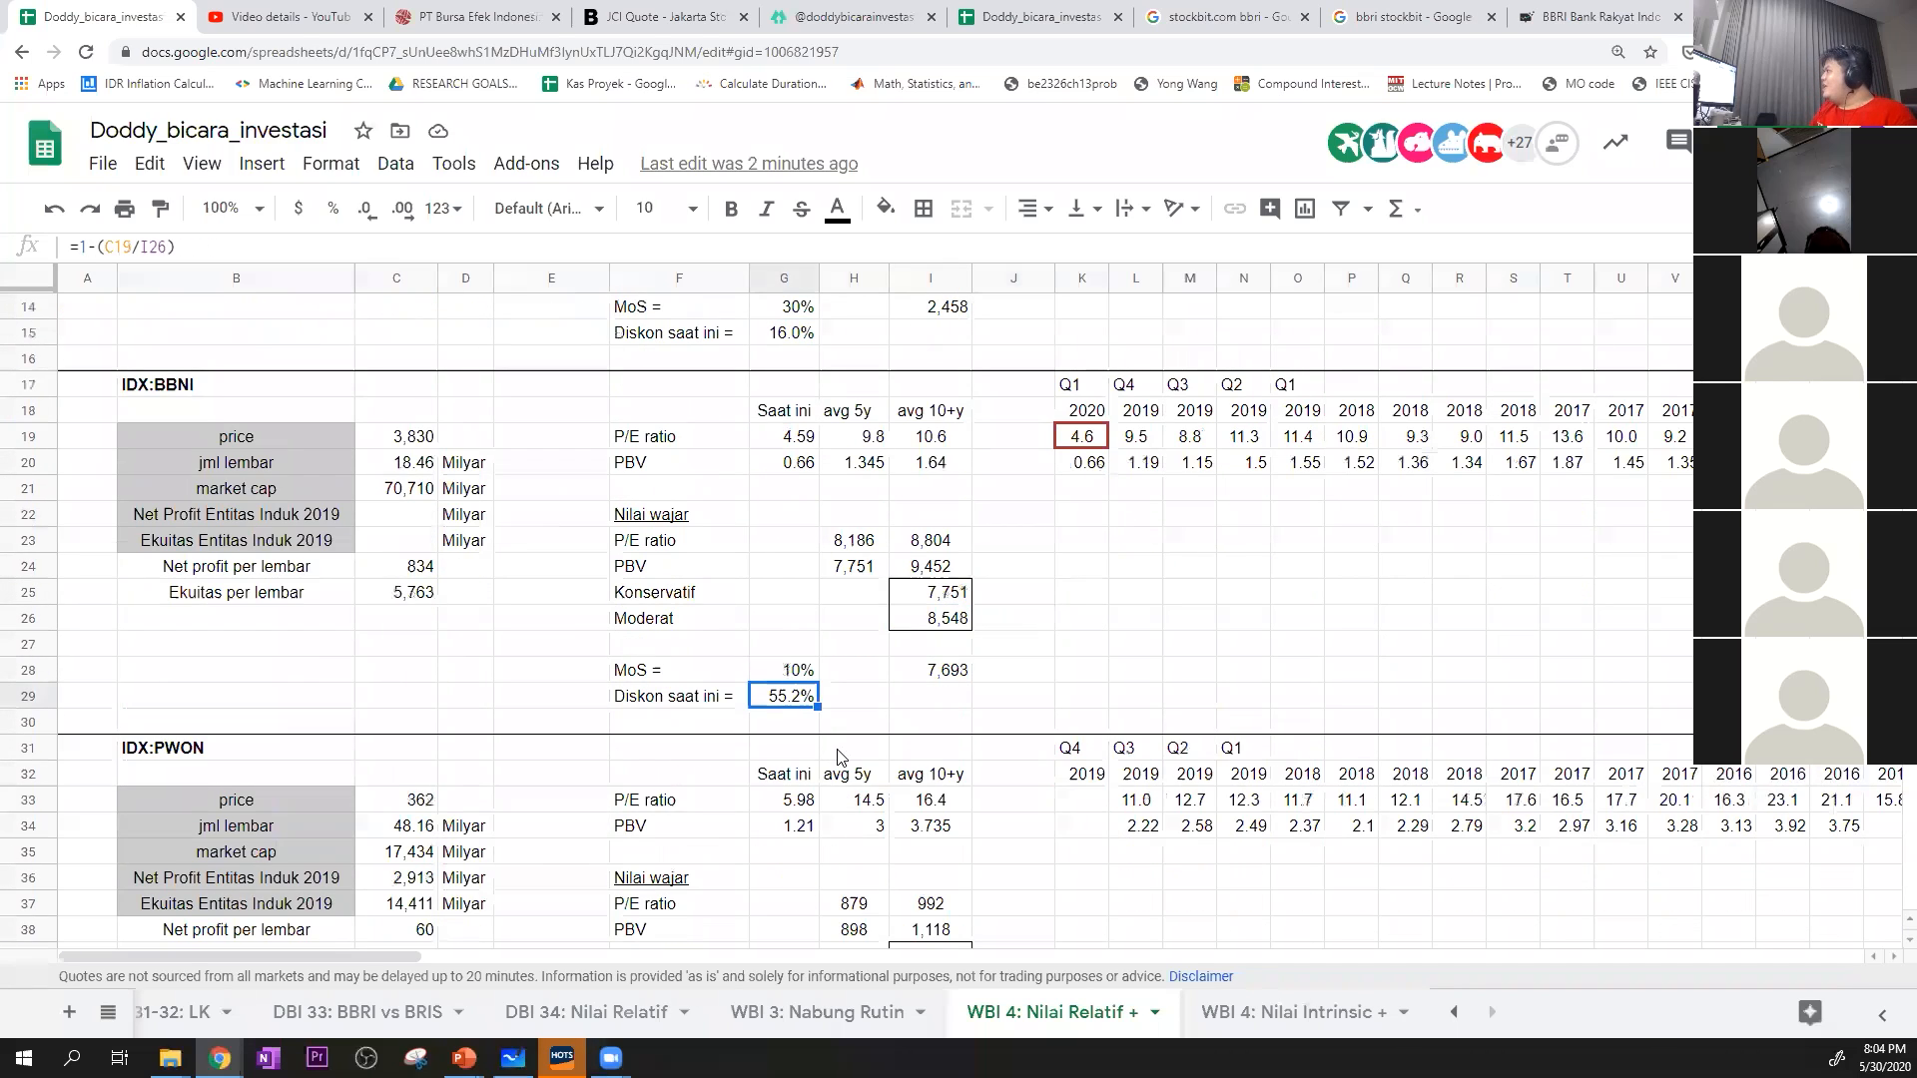
left_click(925, 705)
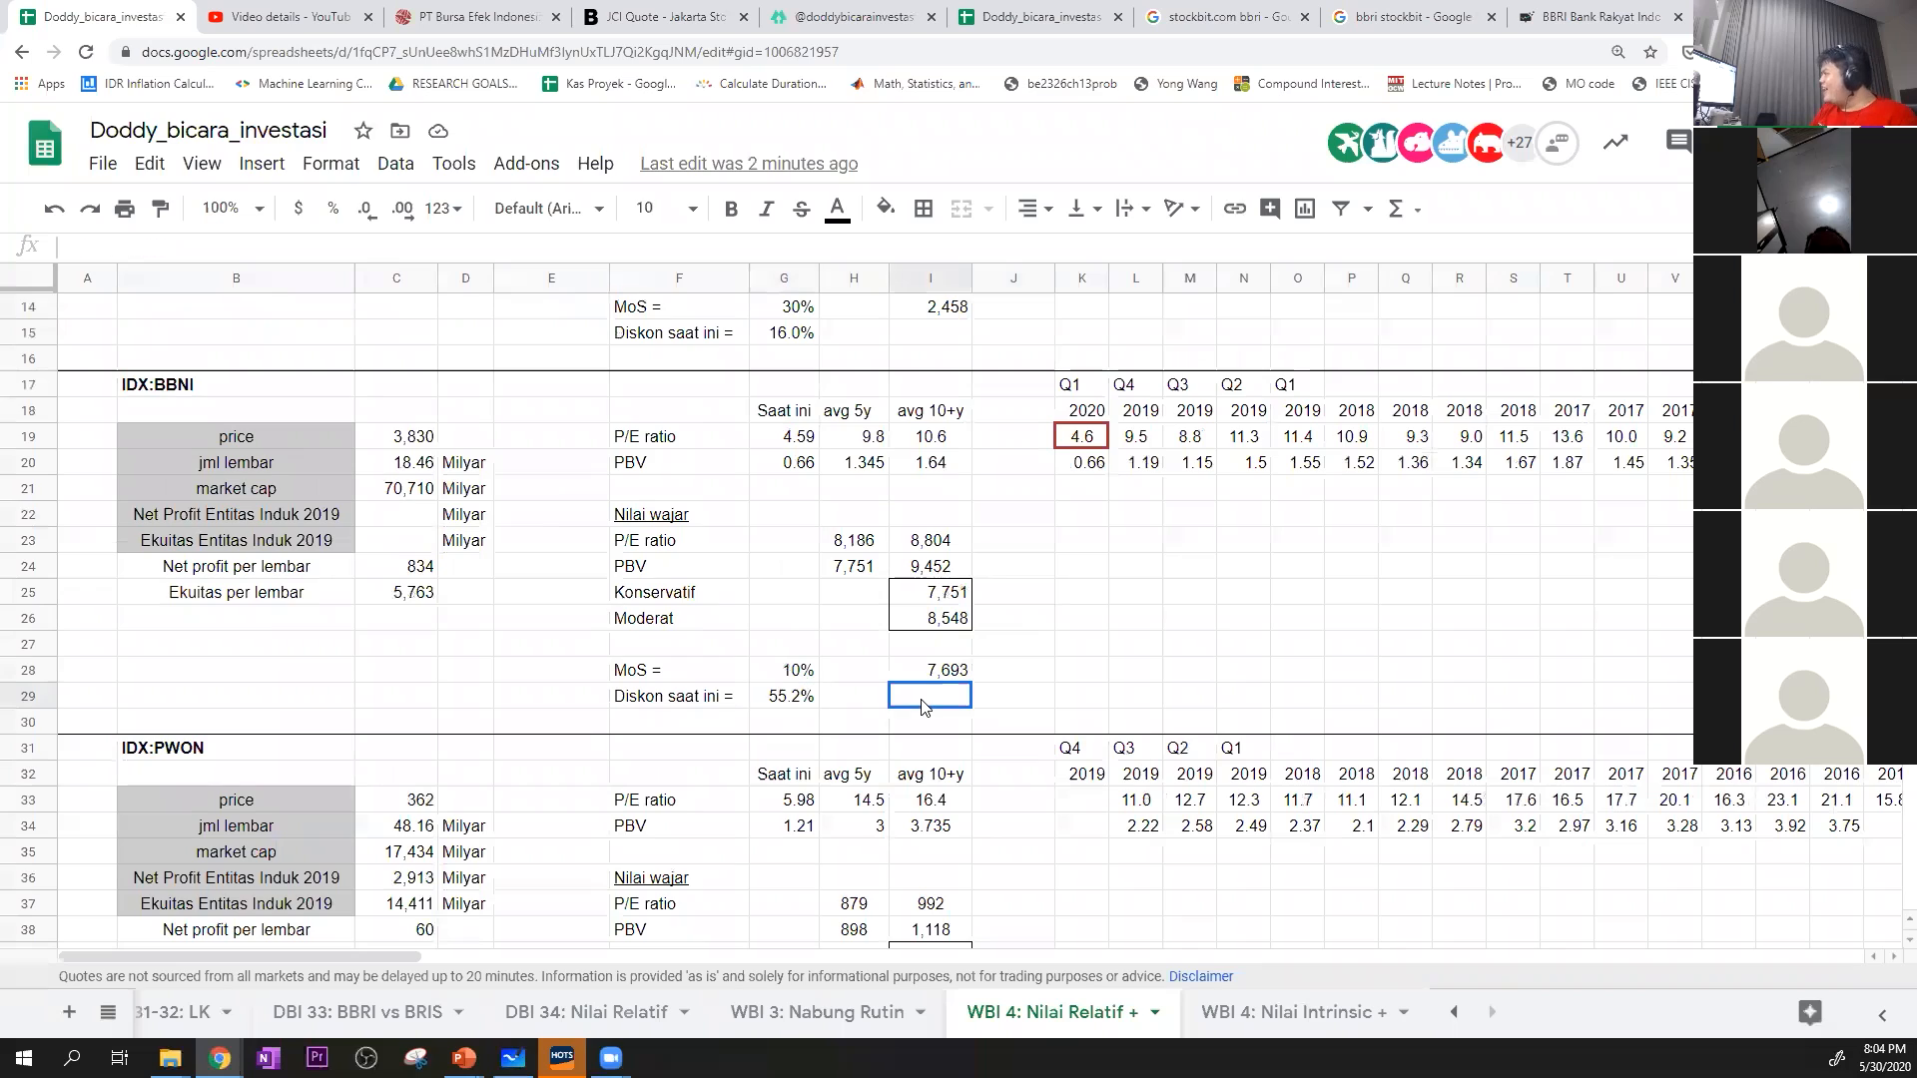
left_click(854, 544)
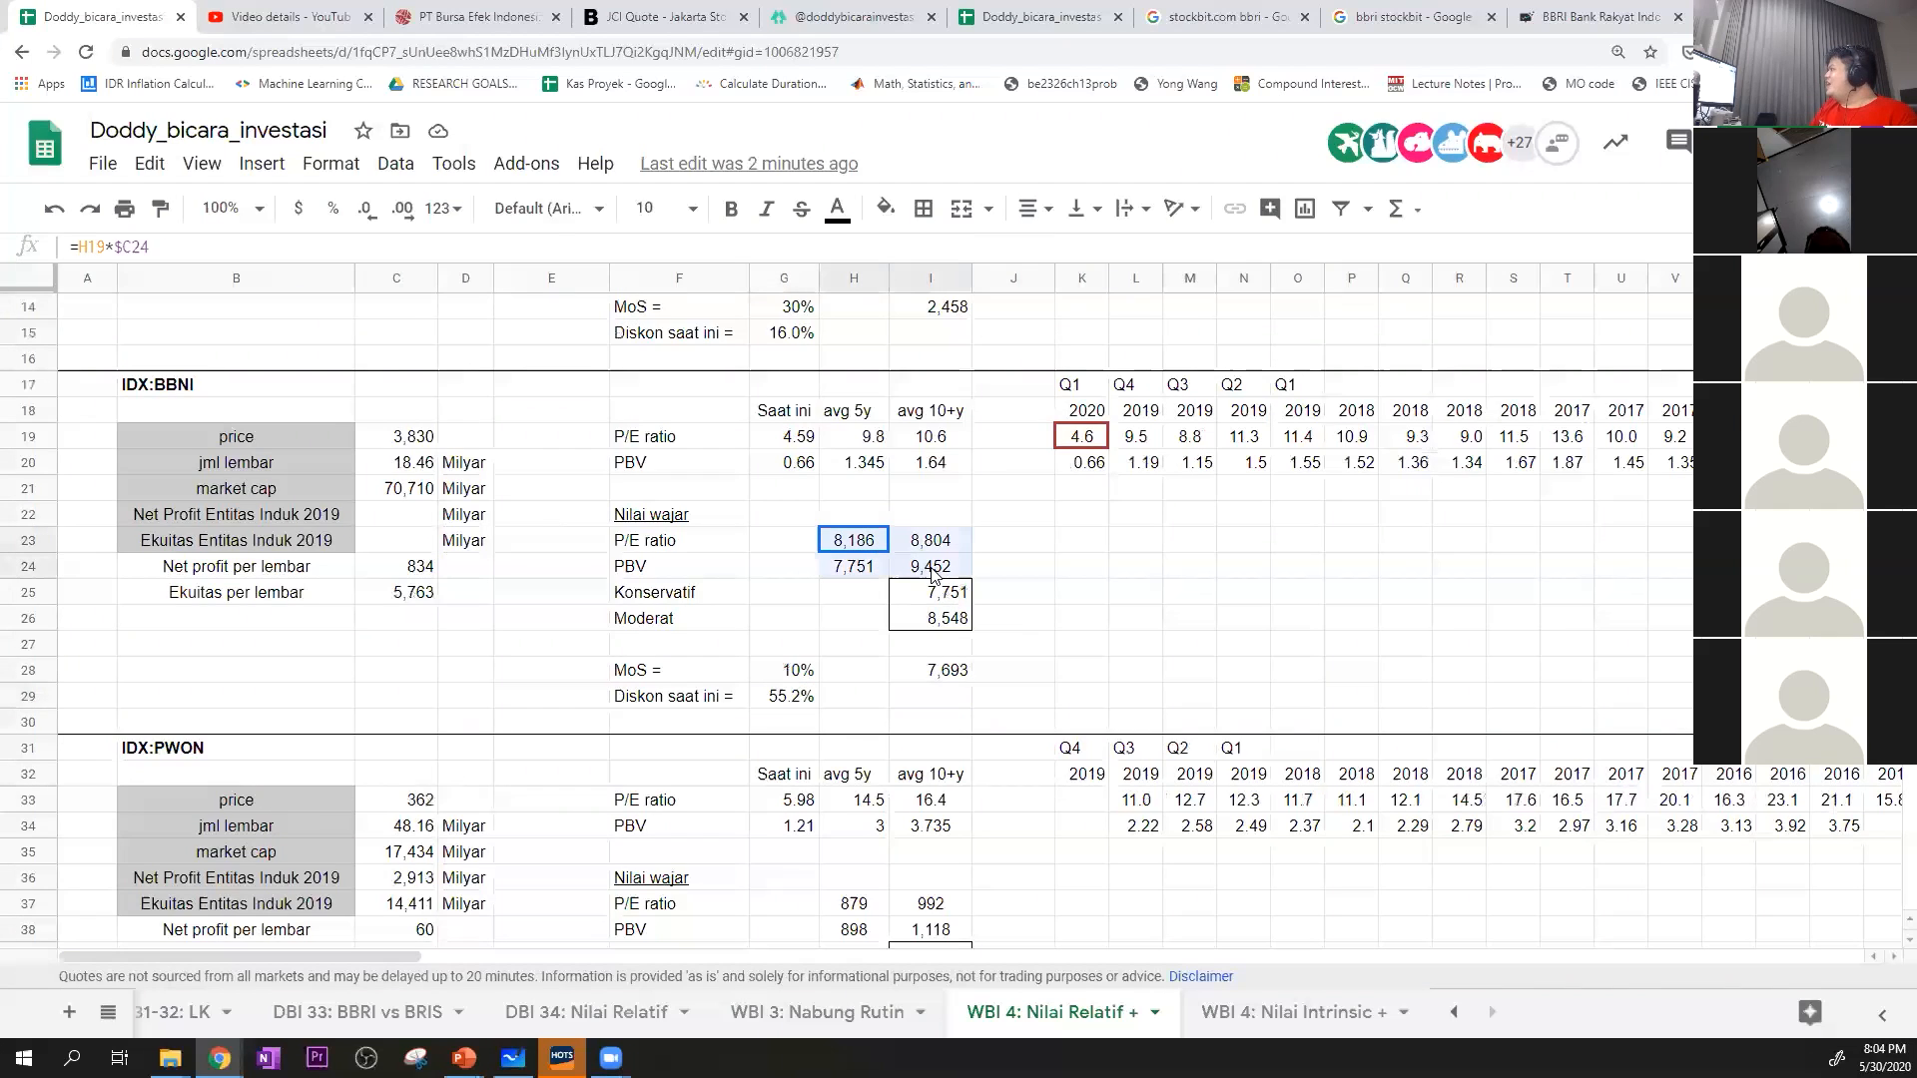
Review BBNI's P/E and PBV fair values in H23:I24 and the Konservatif and Moderat formulas in I25:I26
left_click(936, 543)
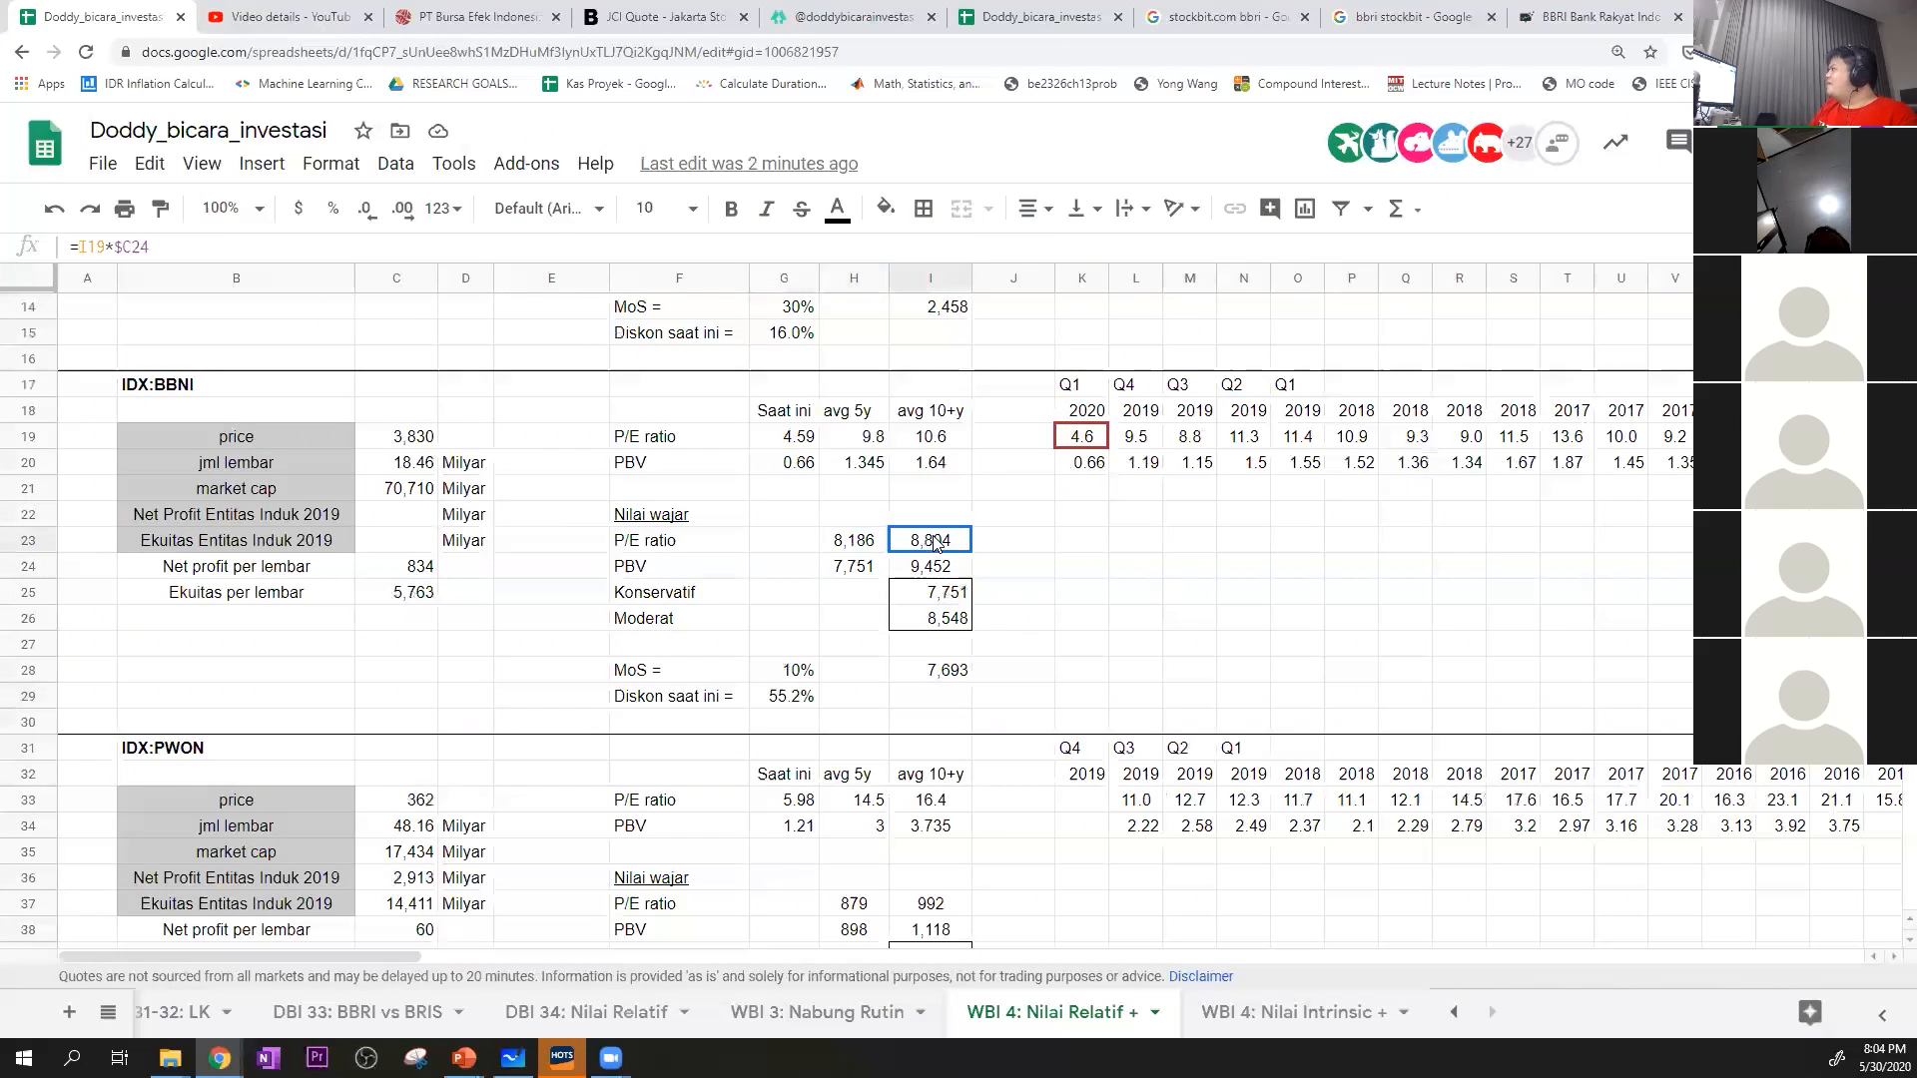
left_click(852, 571)
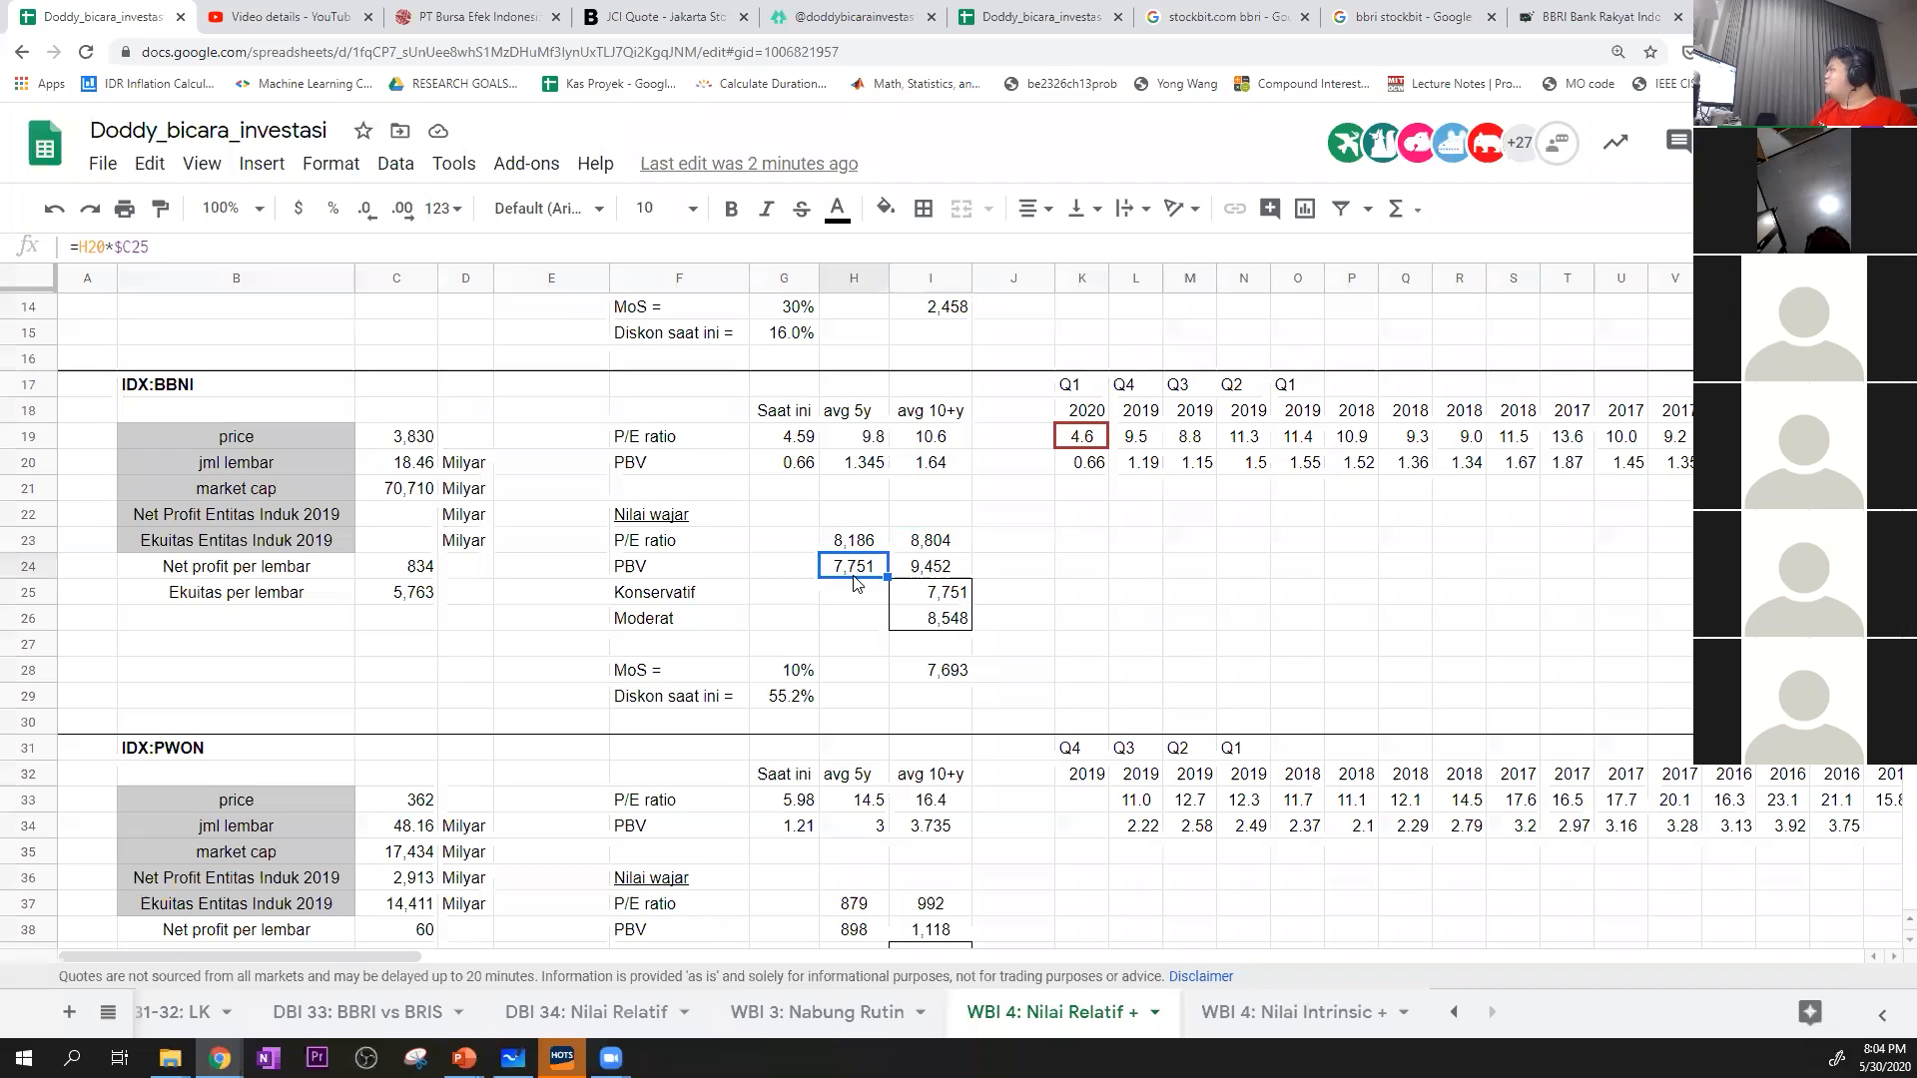
left_click(939, 570)
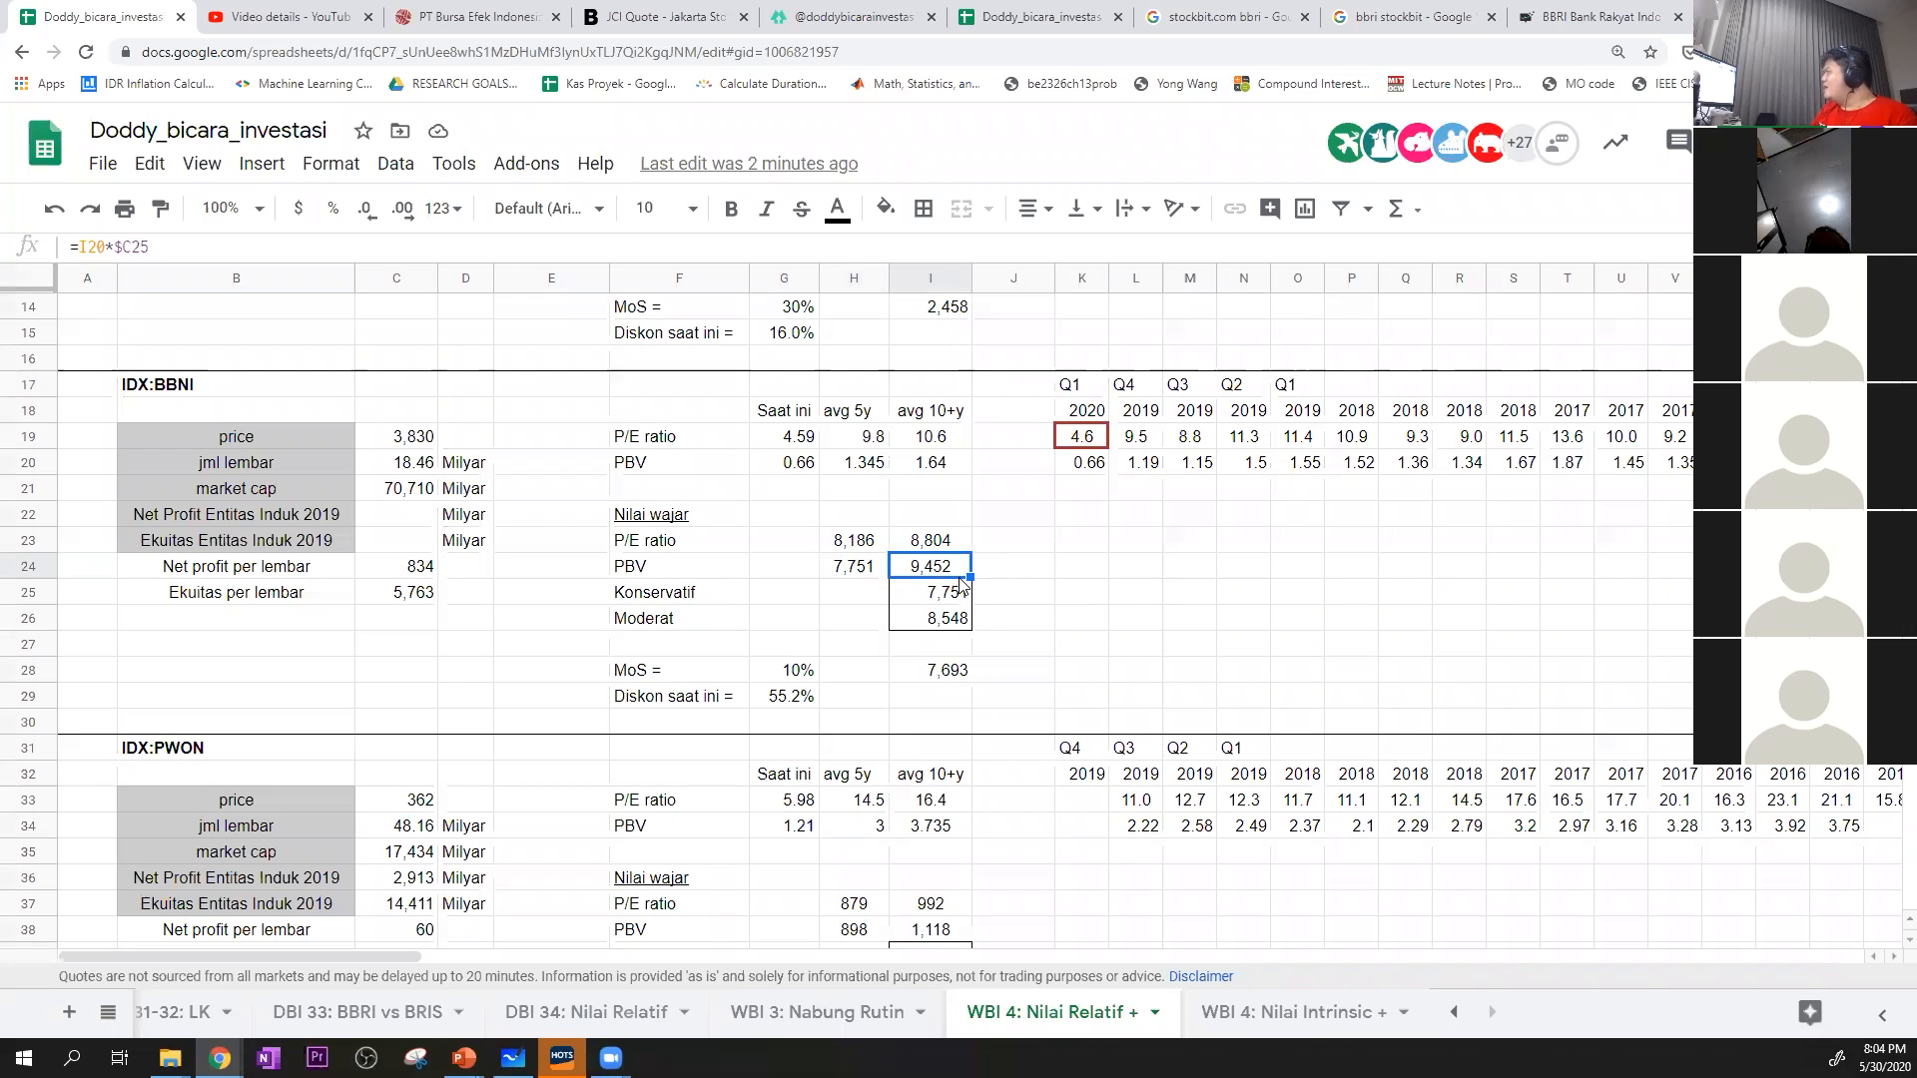
left_click_drag(959, 622, 952, 594)
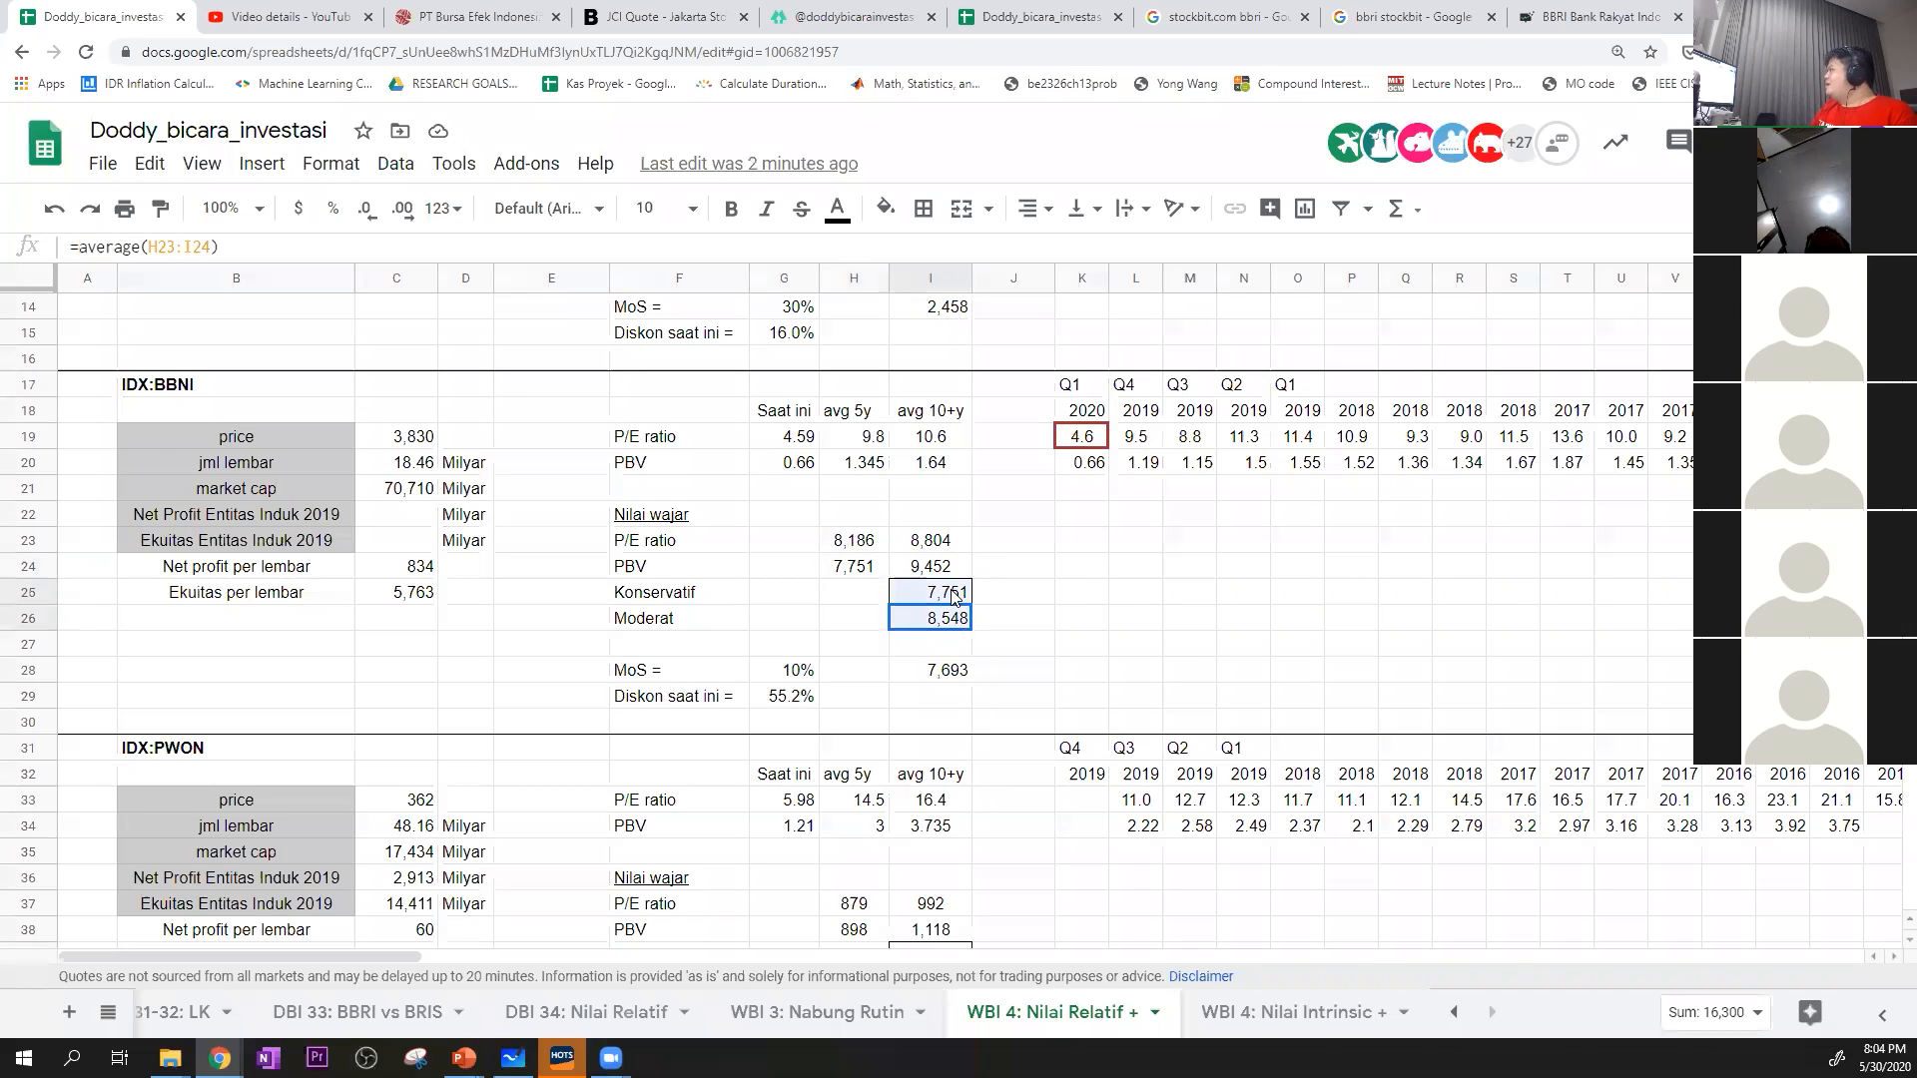
left_click(937, 669)
left_click(944, 598)
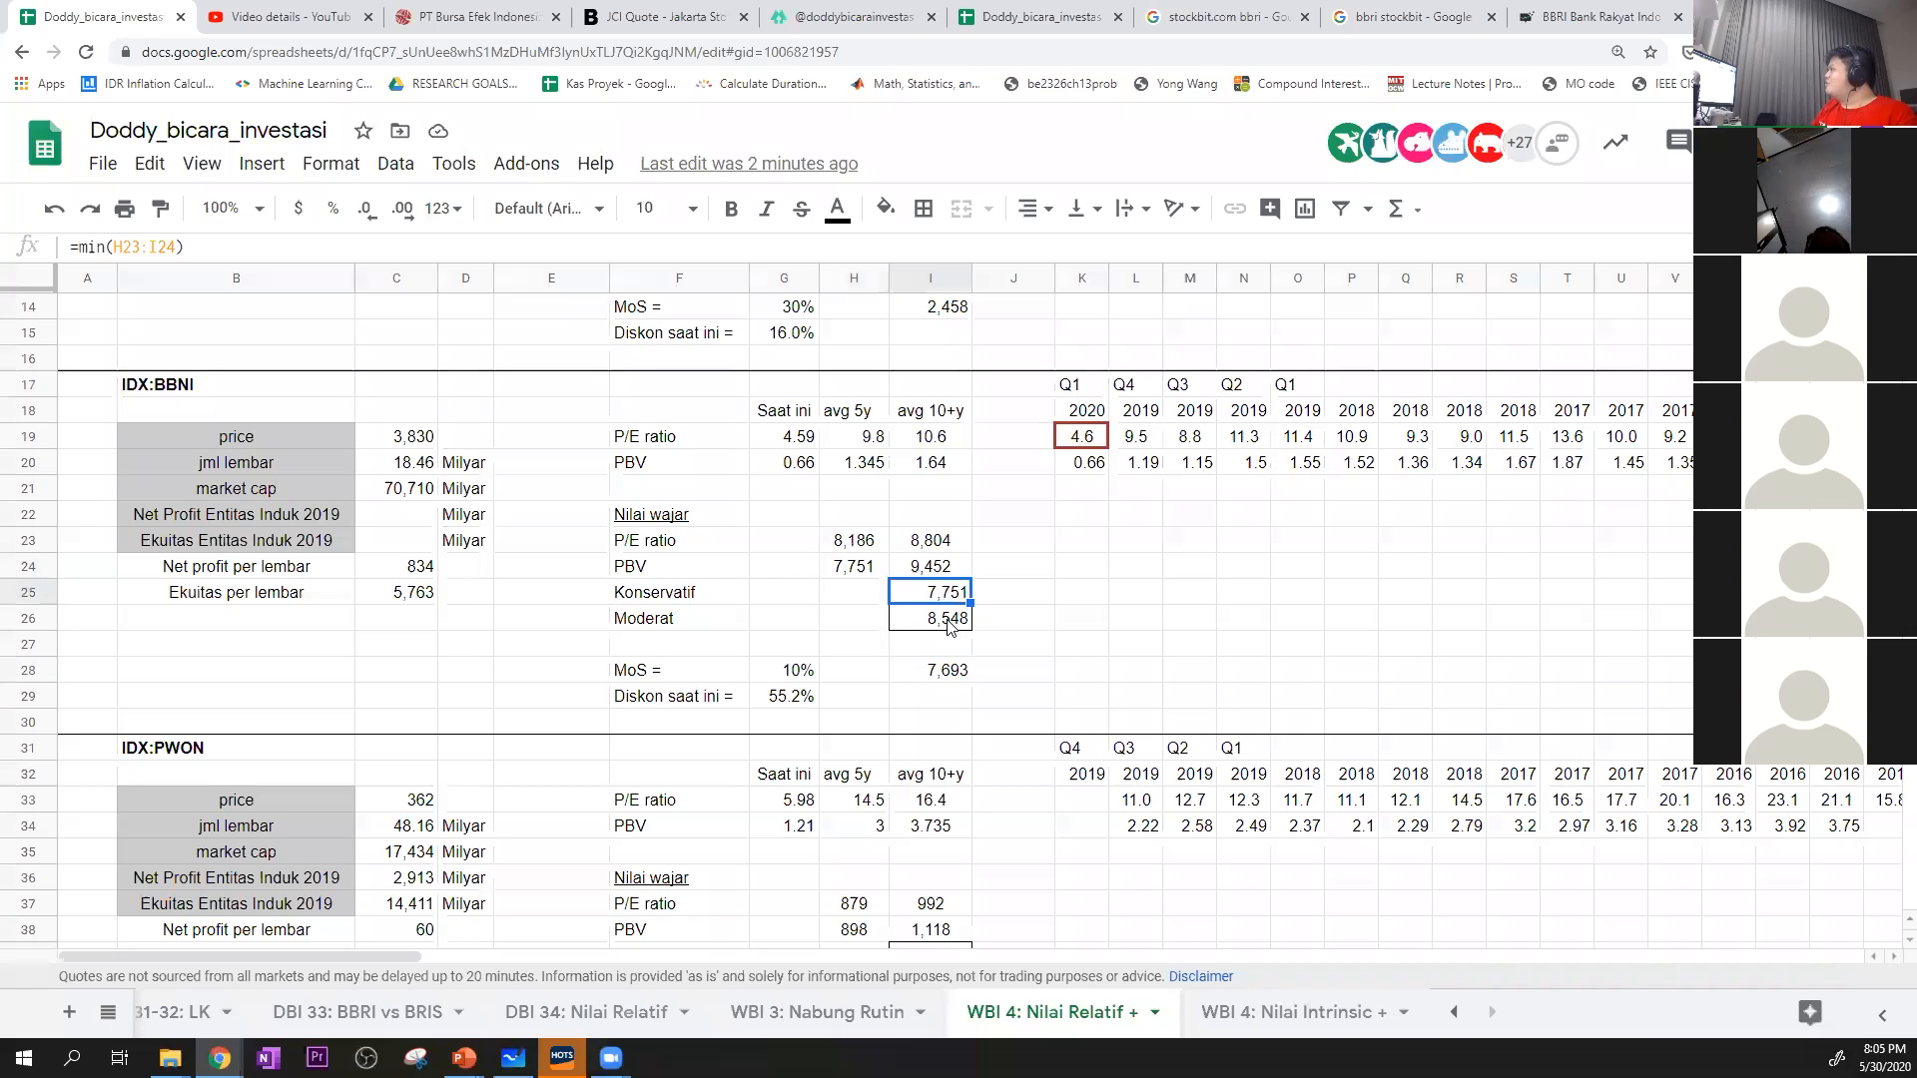
left_click(947, 623)
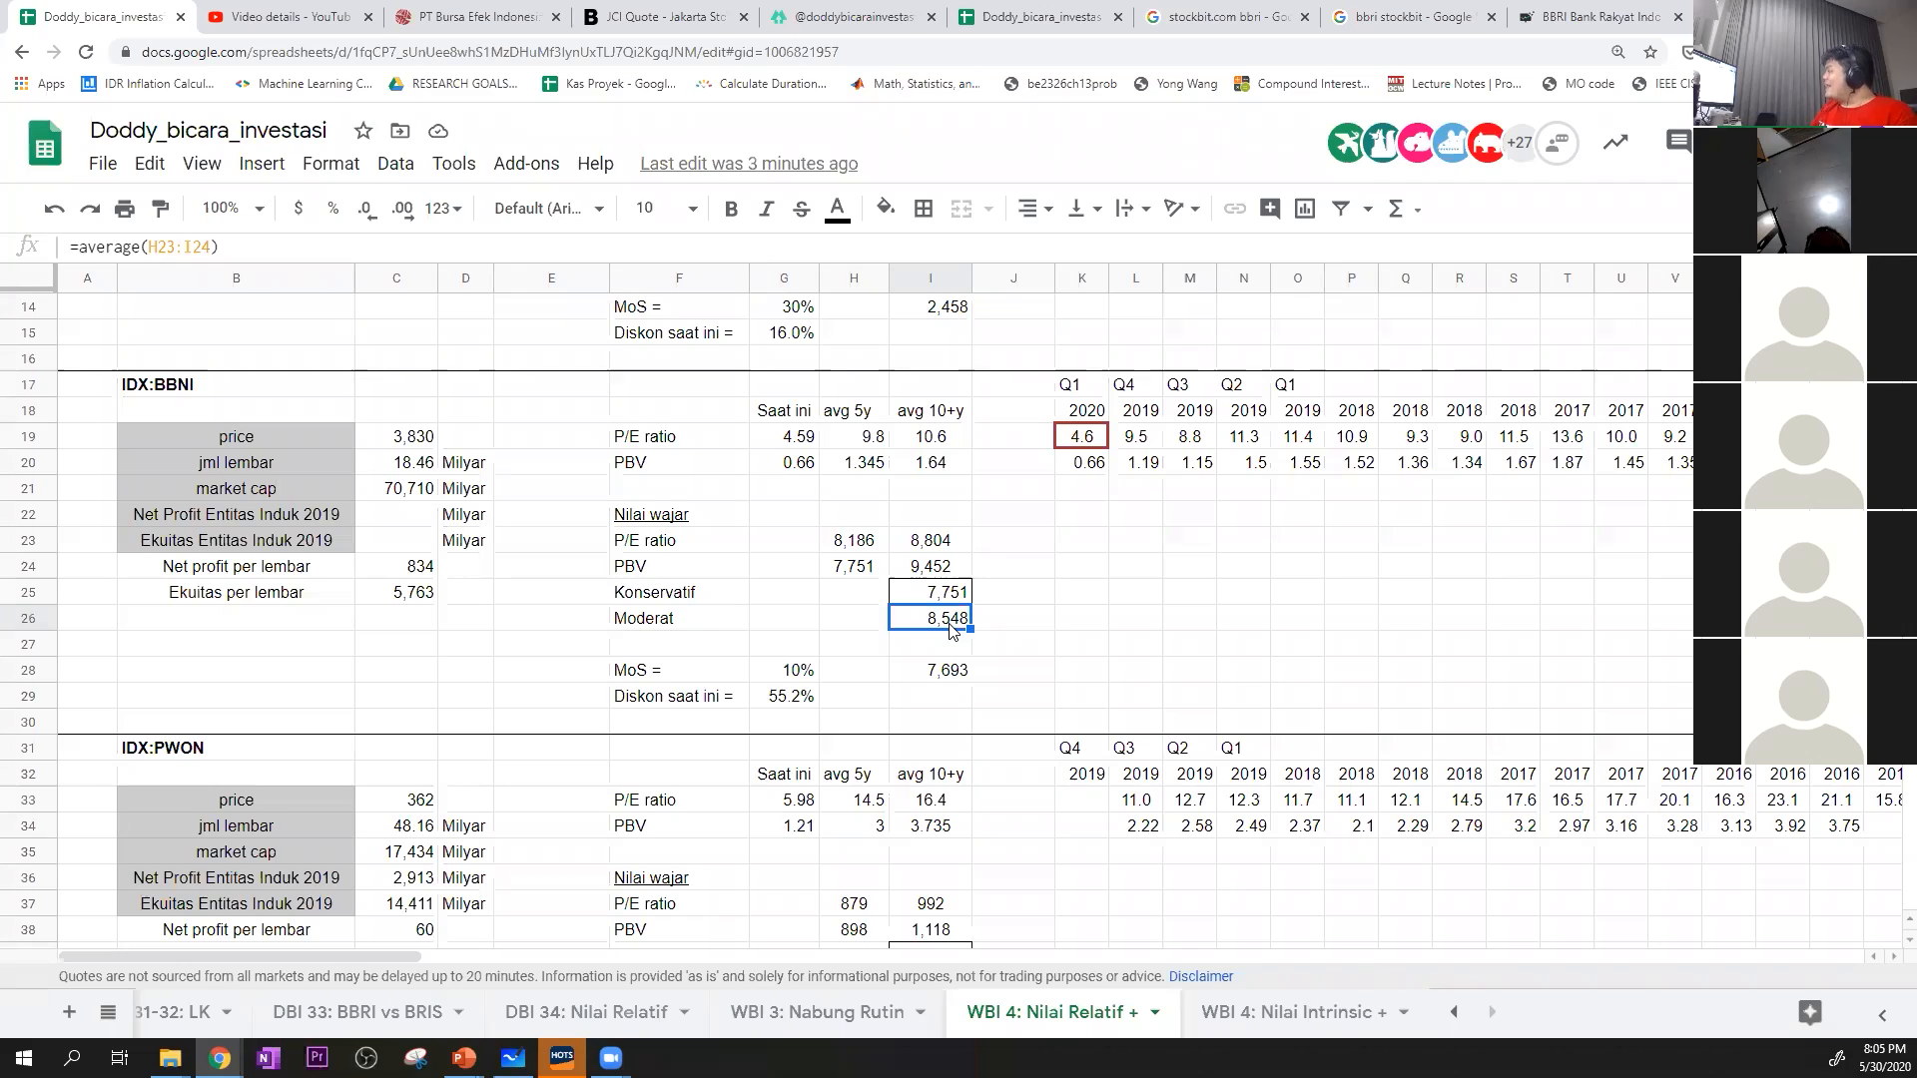
Set BBNI's margin of safety in G28 to 40% and check the resulting price in I28
left_click(807, 673)
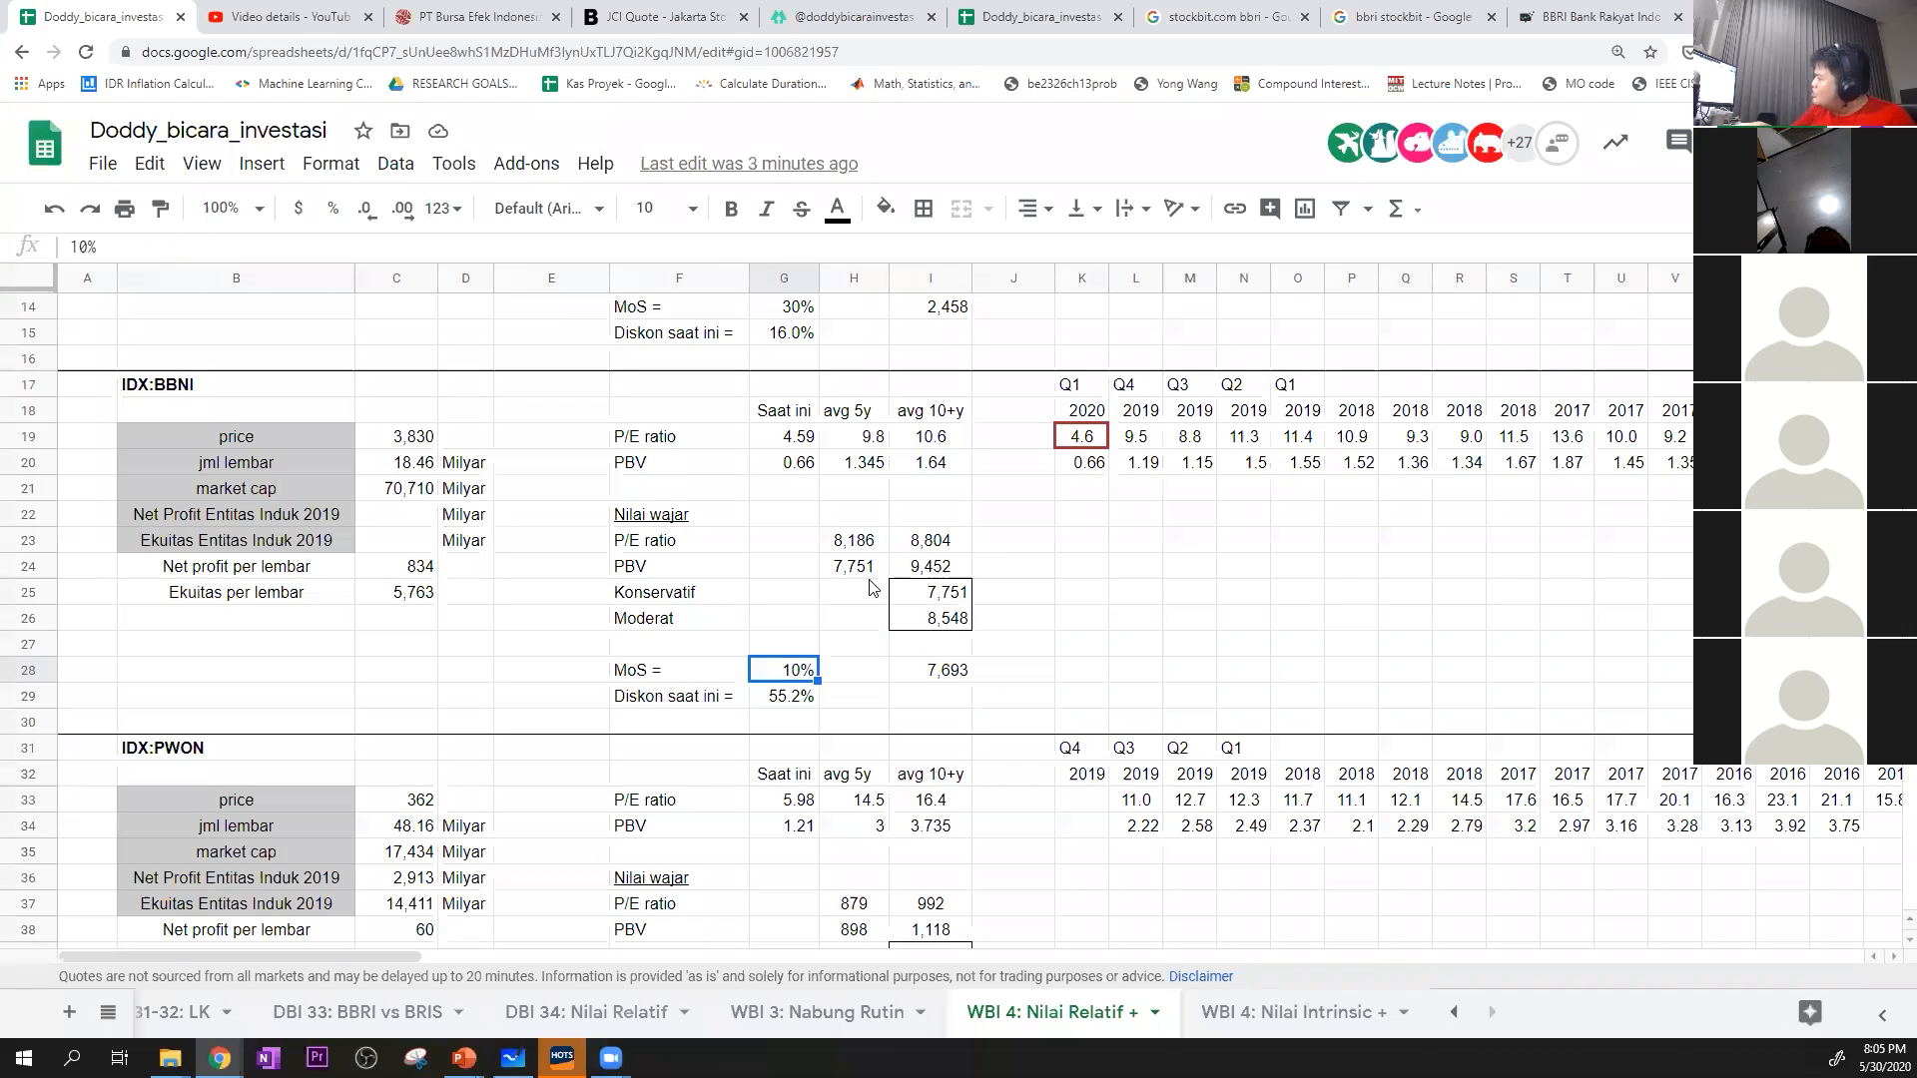
type("40")
key("Return")
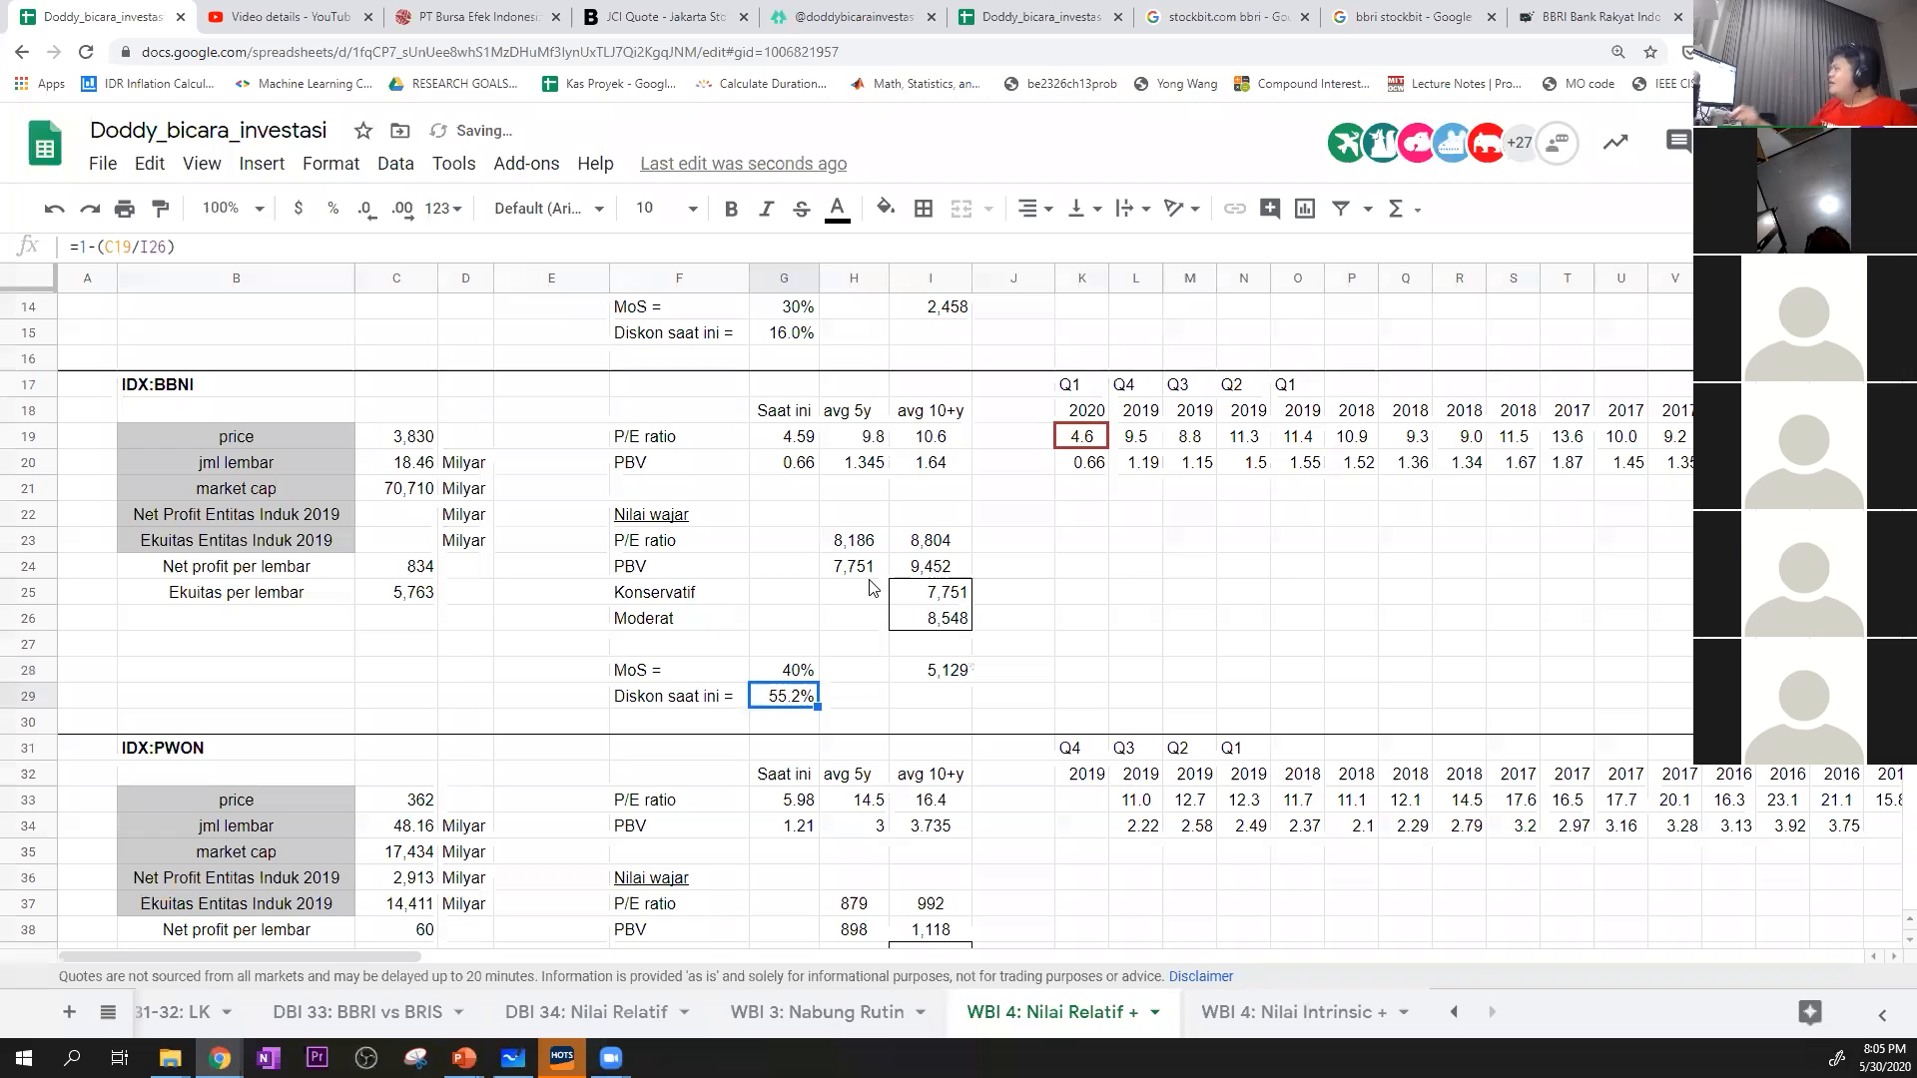
left_click(935, 679)
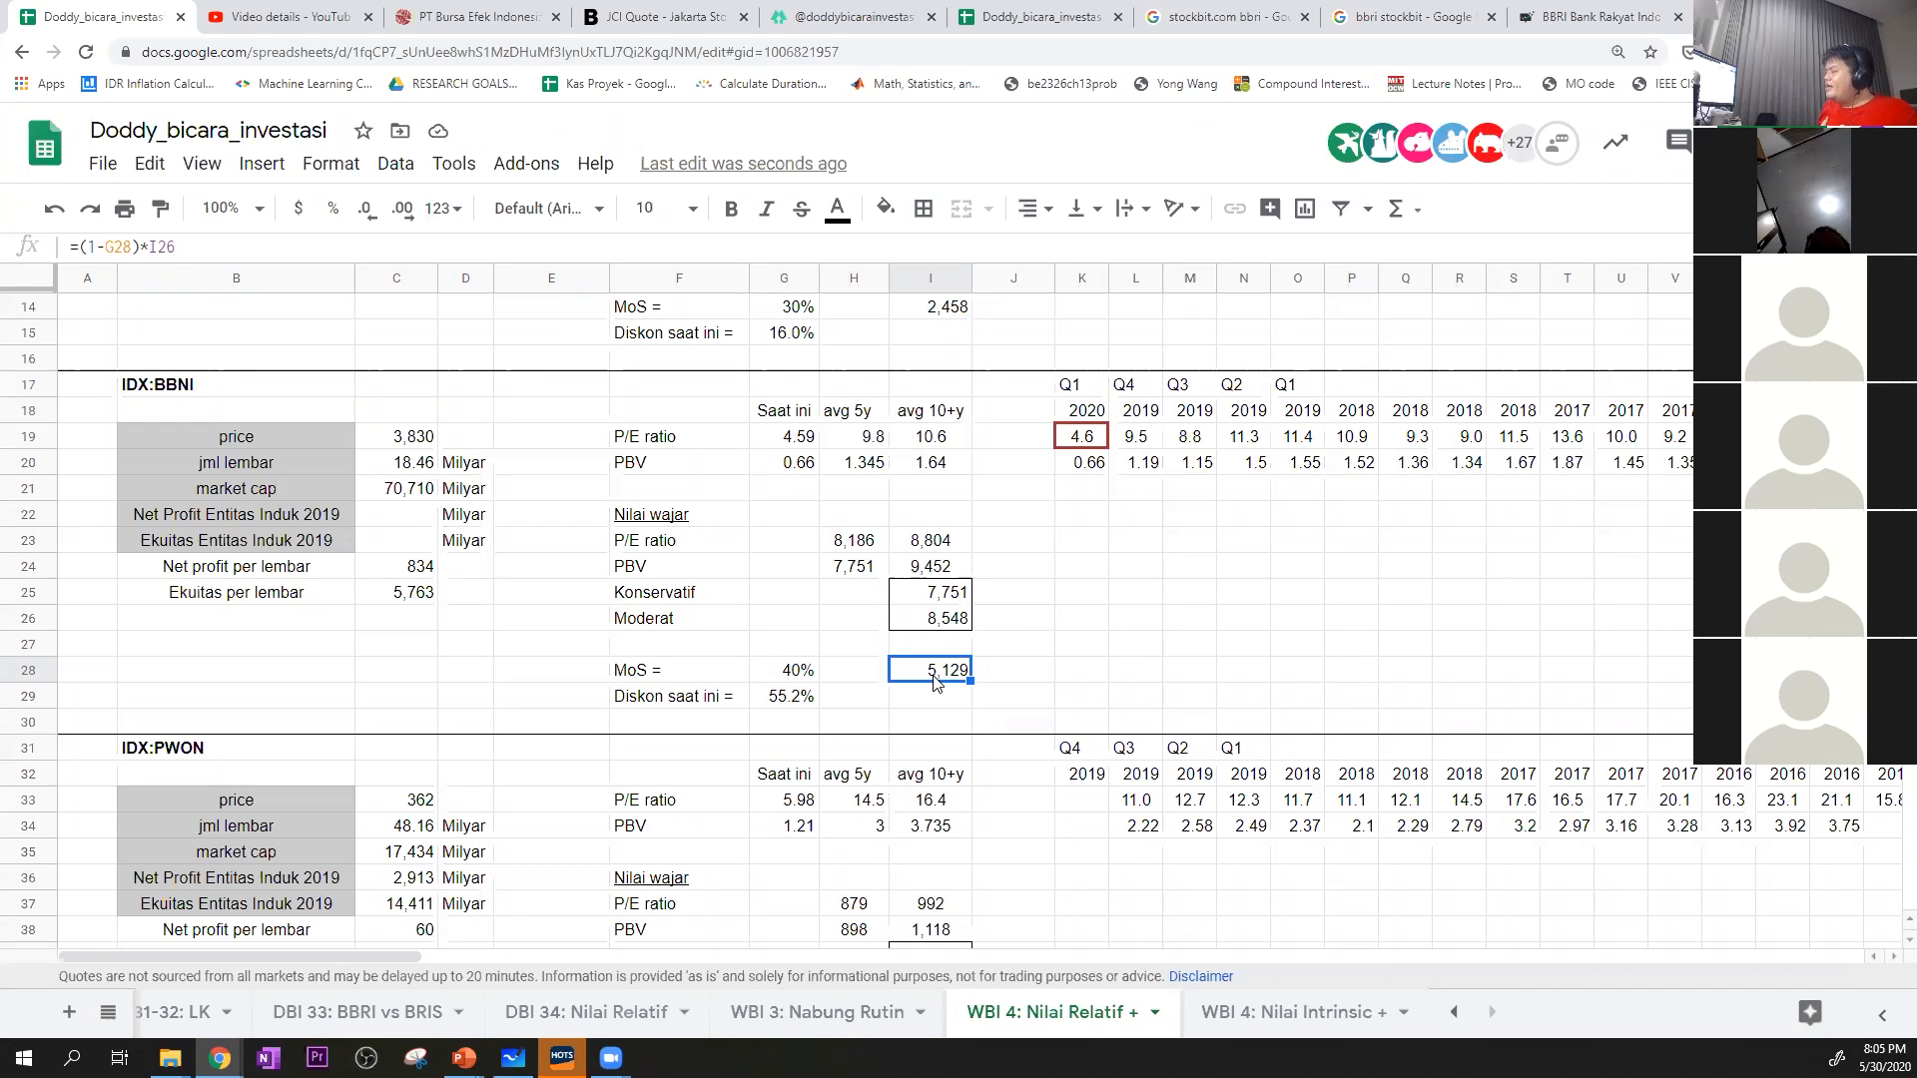
scroll(830, 634, "up", 2)
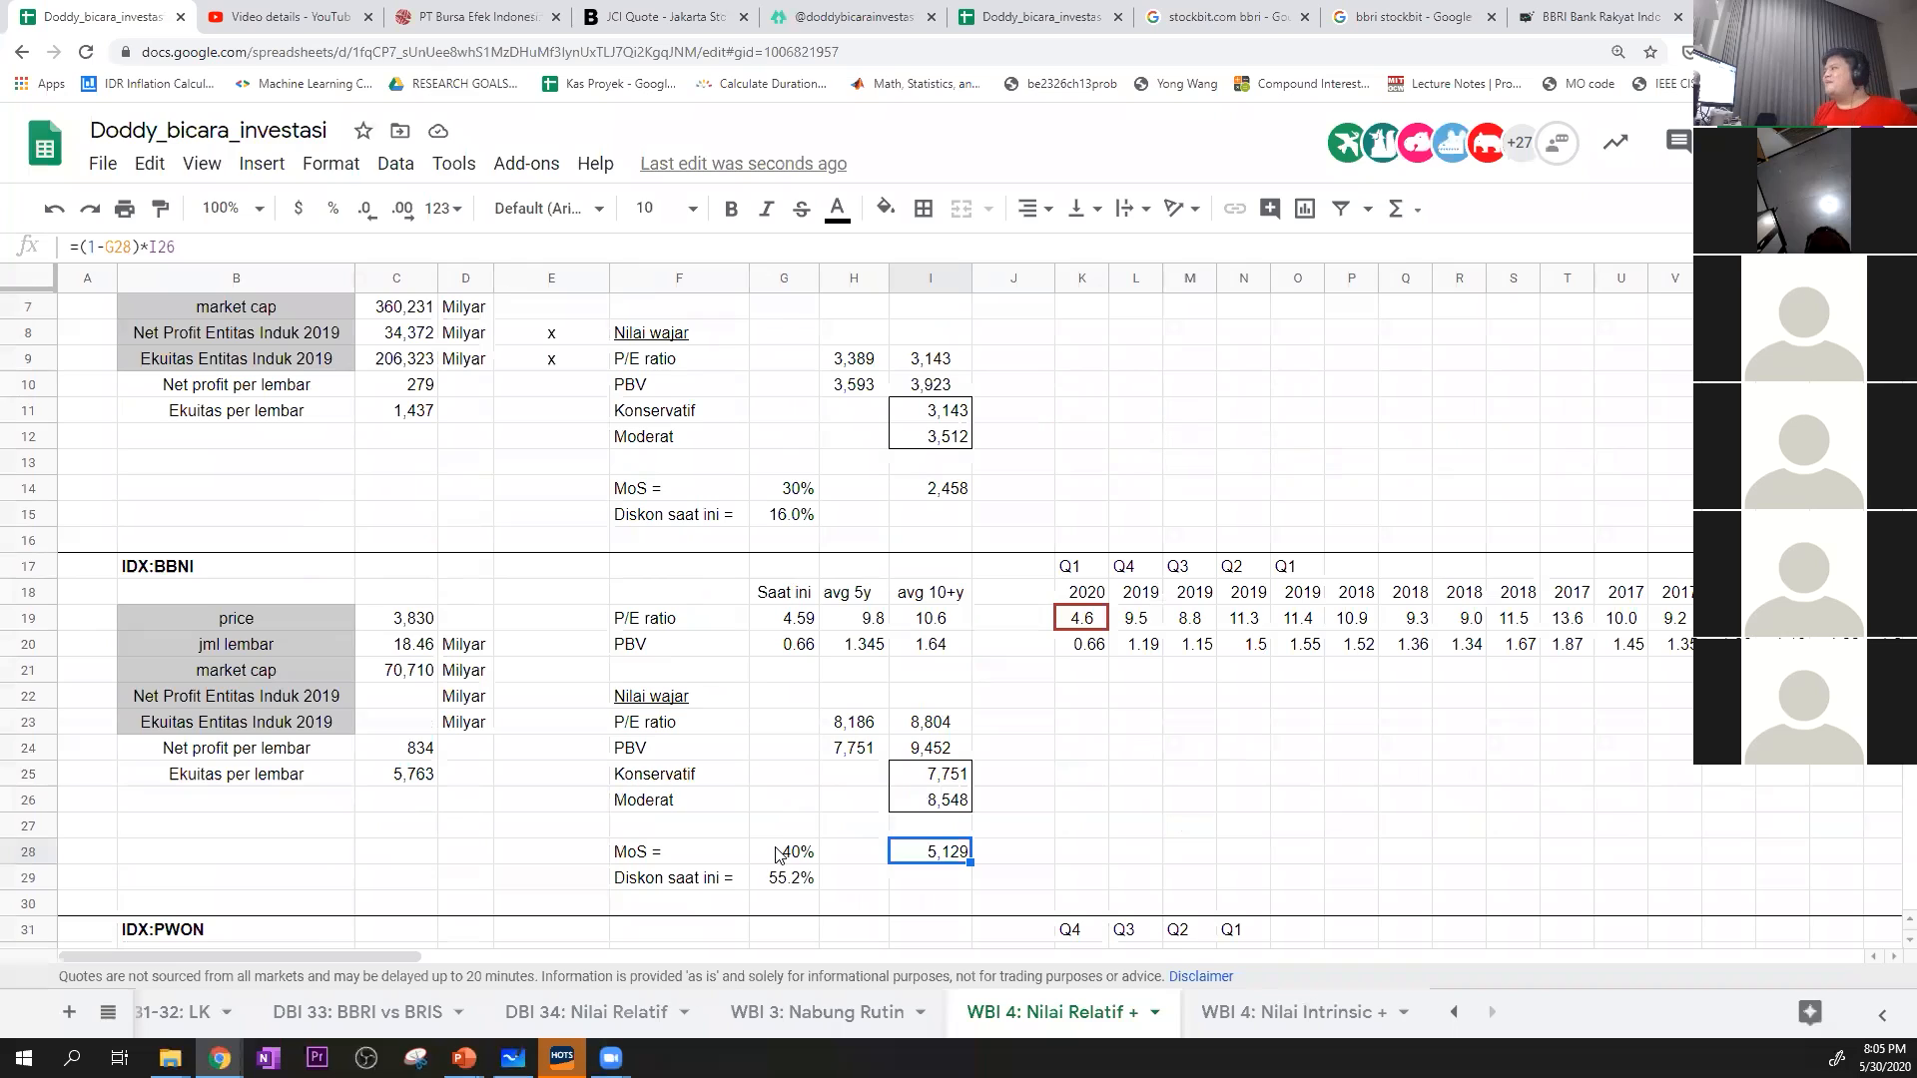
Open the DBI 34: Nilai Relatif sheet and check BBCA's Konservatif and Moderat values in I25:I26
left_click(637, 1017)
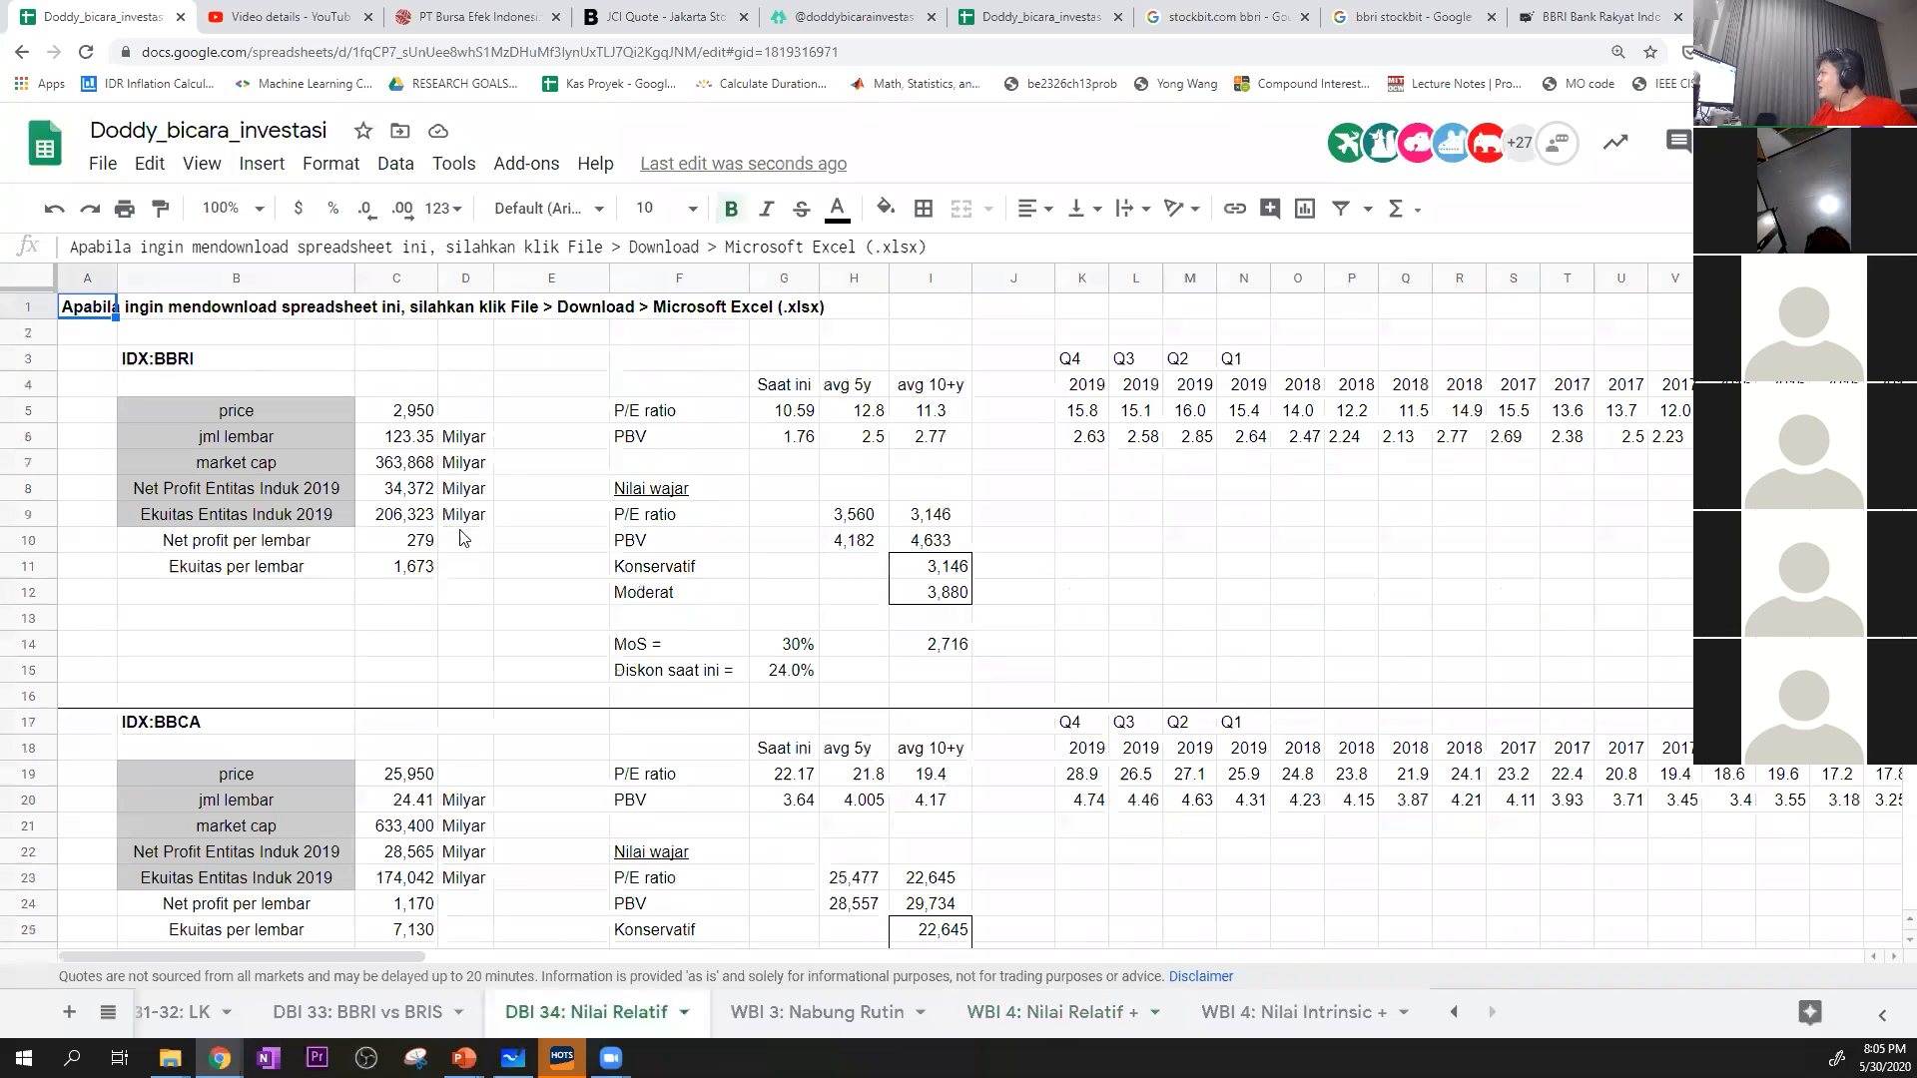
scroll(414, 599, "down", 3)
left_click(722, 730)
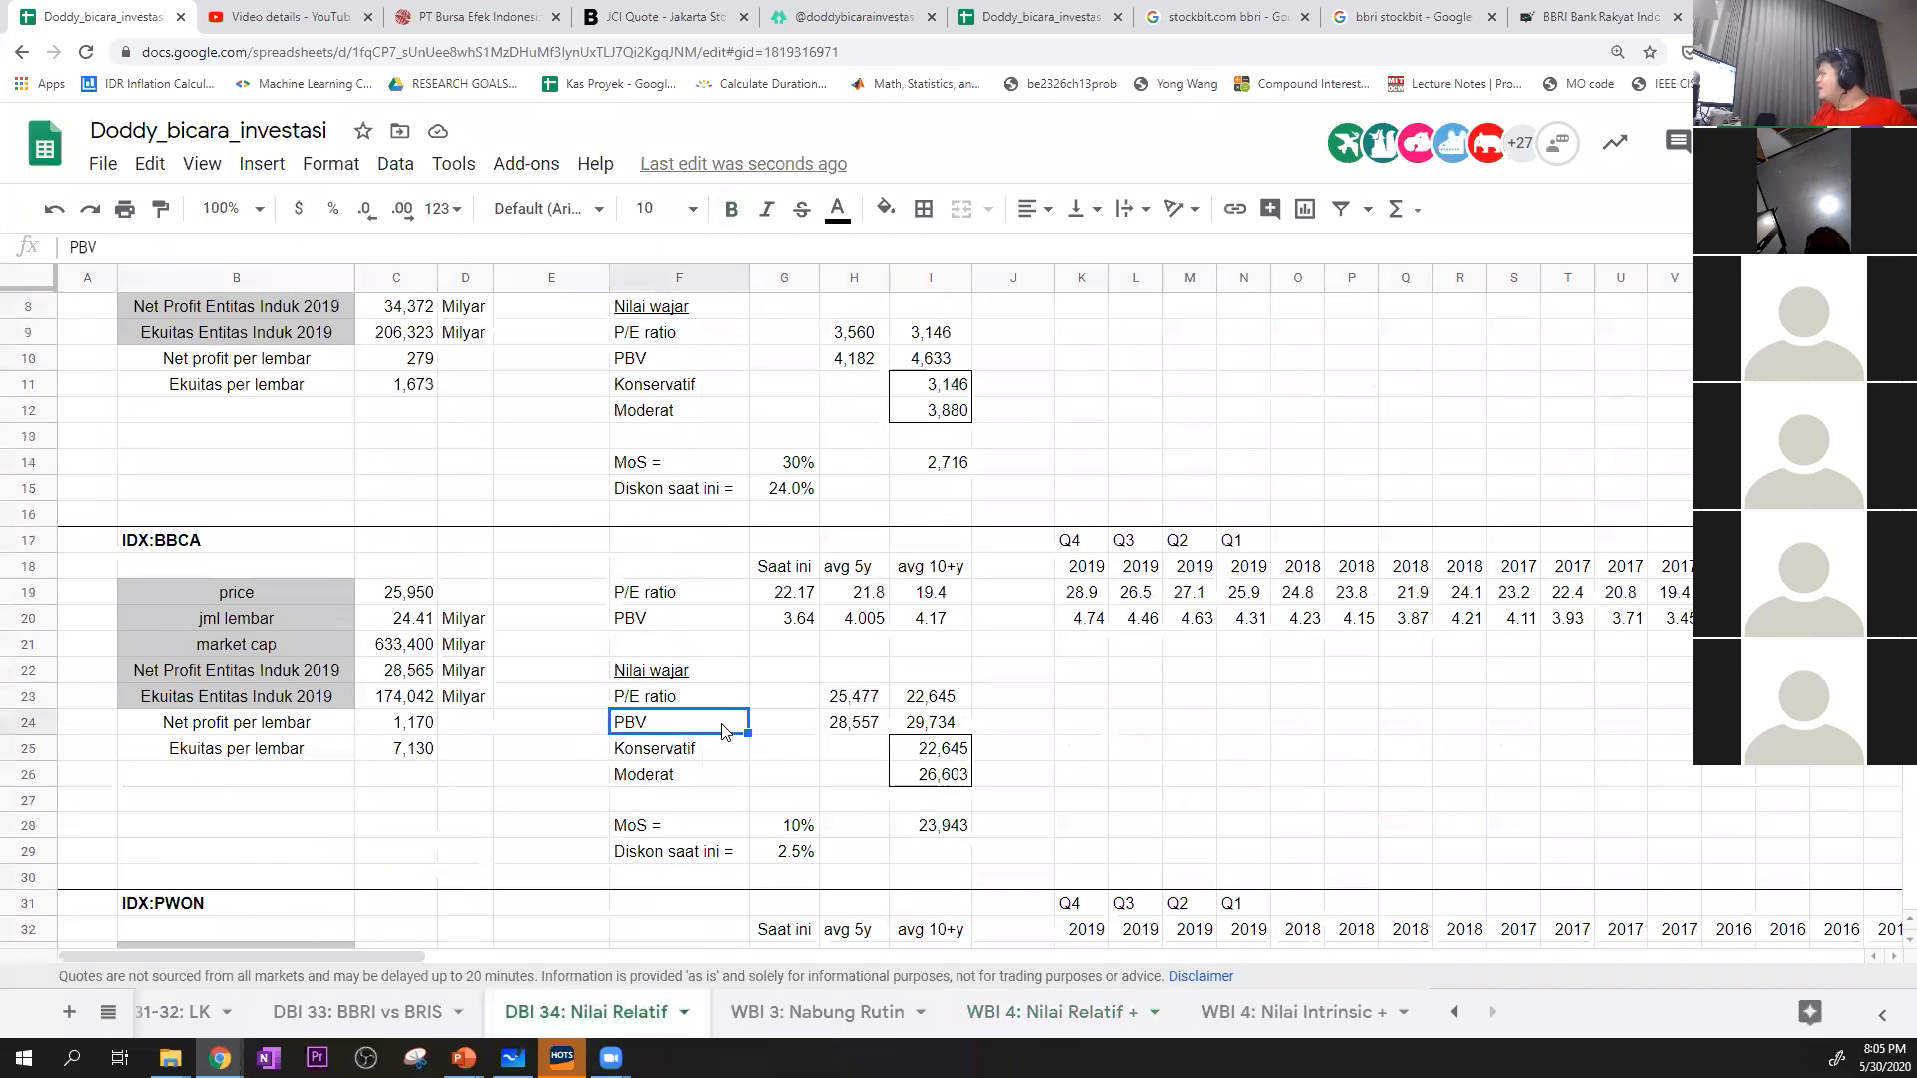
left_click(928, 757)
left_click(933, 779)
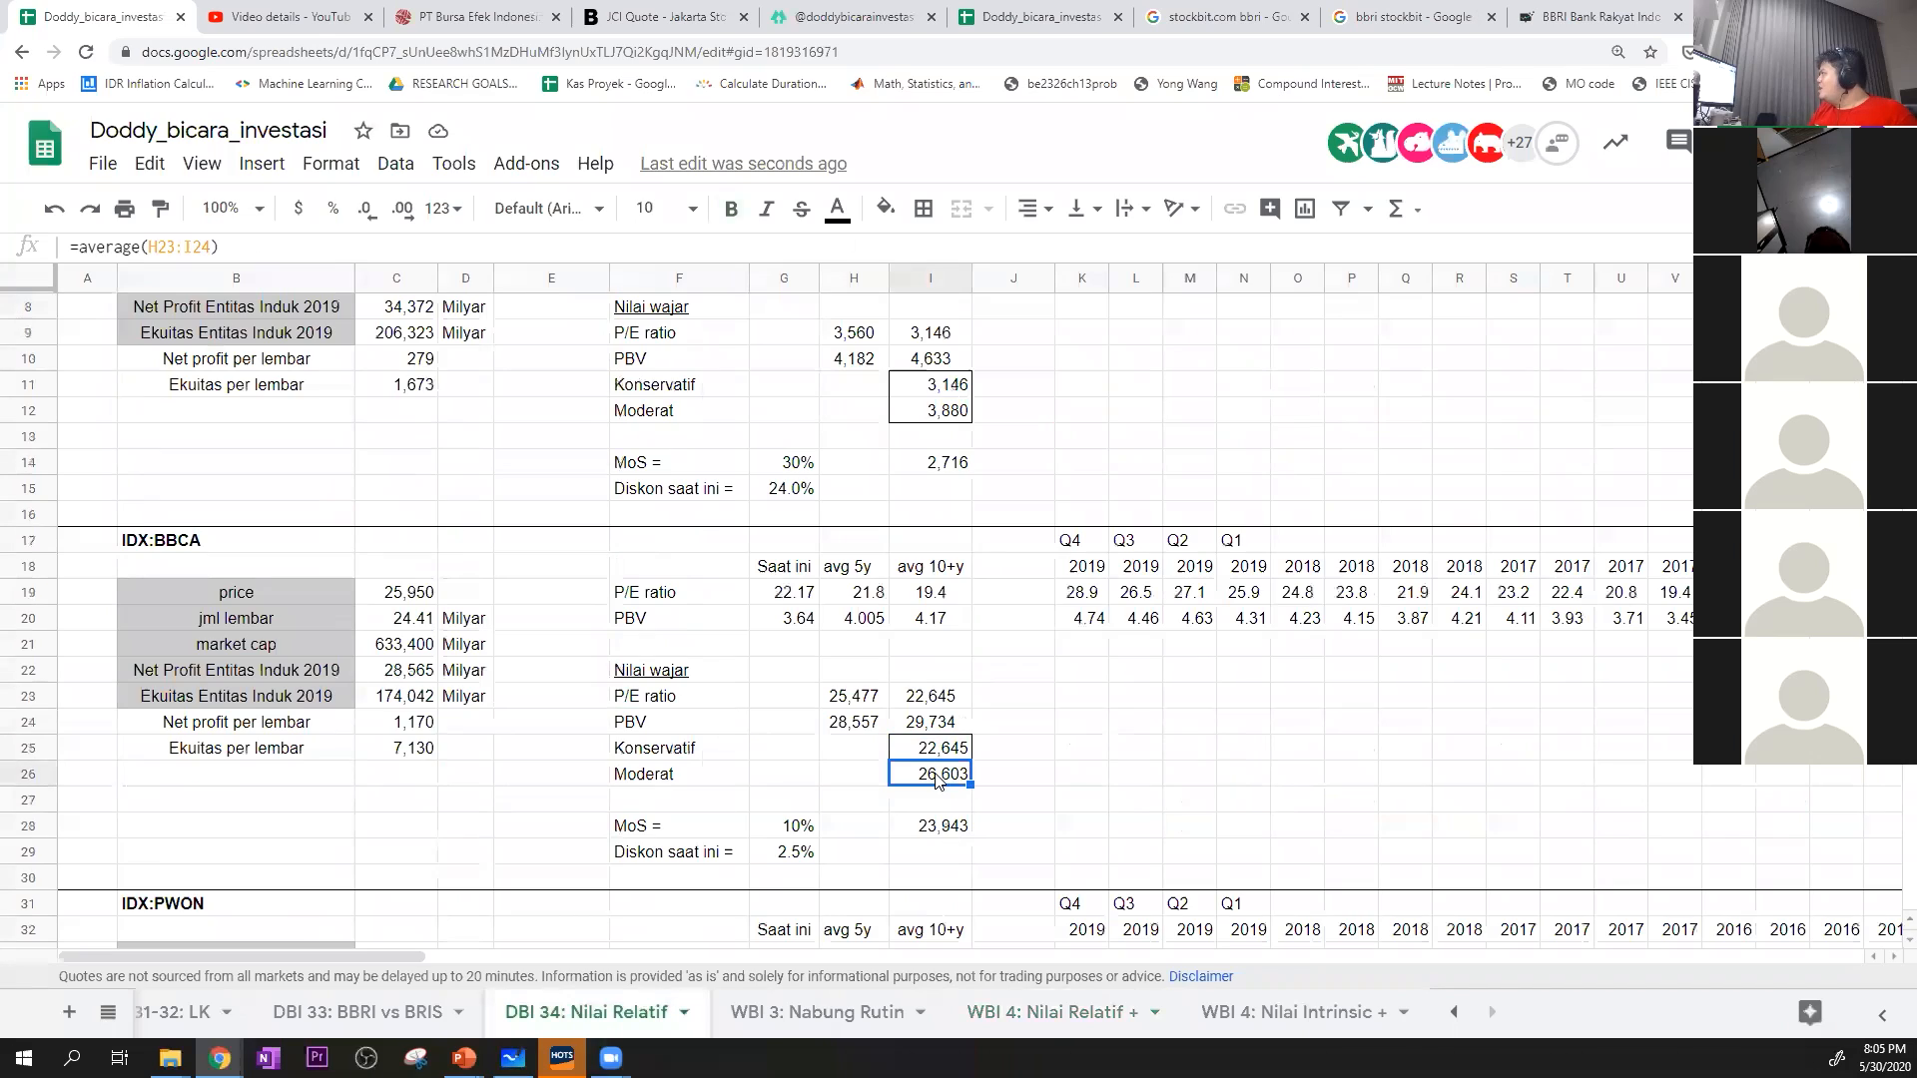
Compare BBCA's margin of safety in G28, resulting price in I28 and current discount in G29 against the Moderat value in I26
left_click(813, 829)
left_click(940, 786)
left_click(804, 829)
left_click(934, 777)
left_click(813, 854)
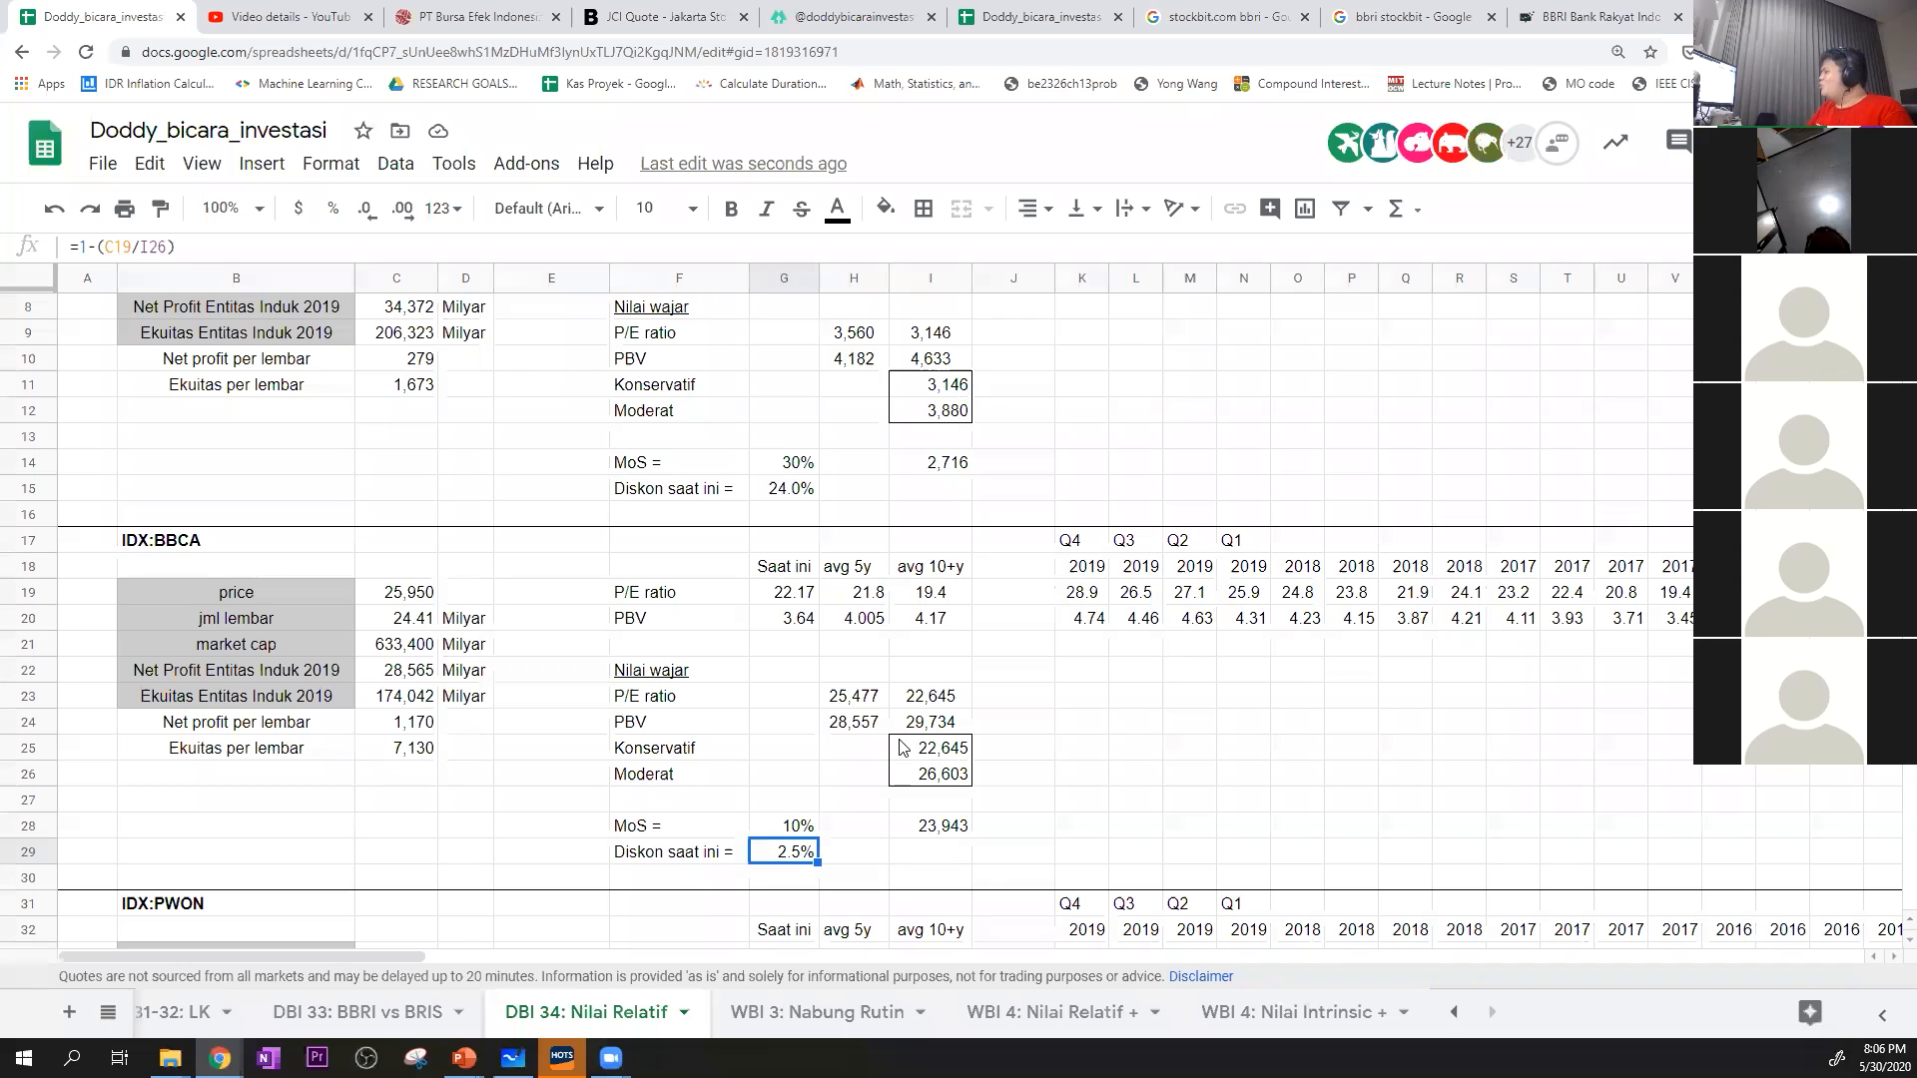
left_click(944, 829)
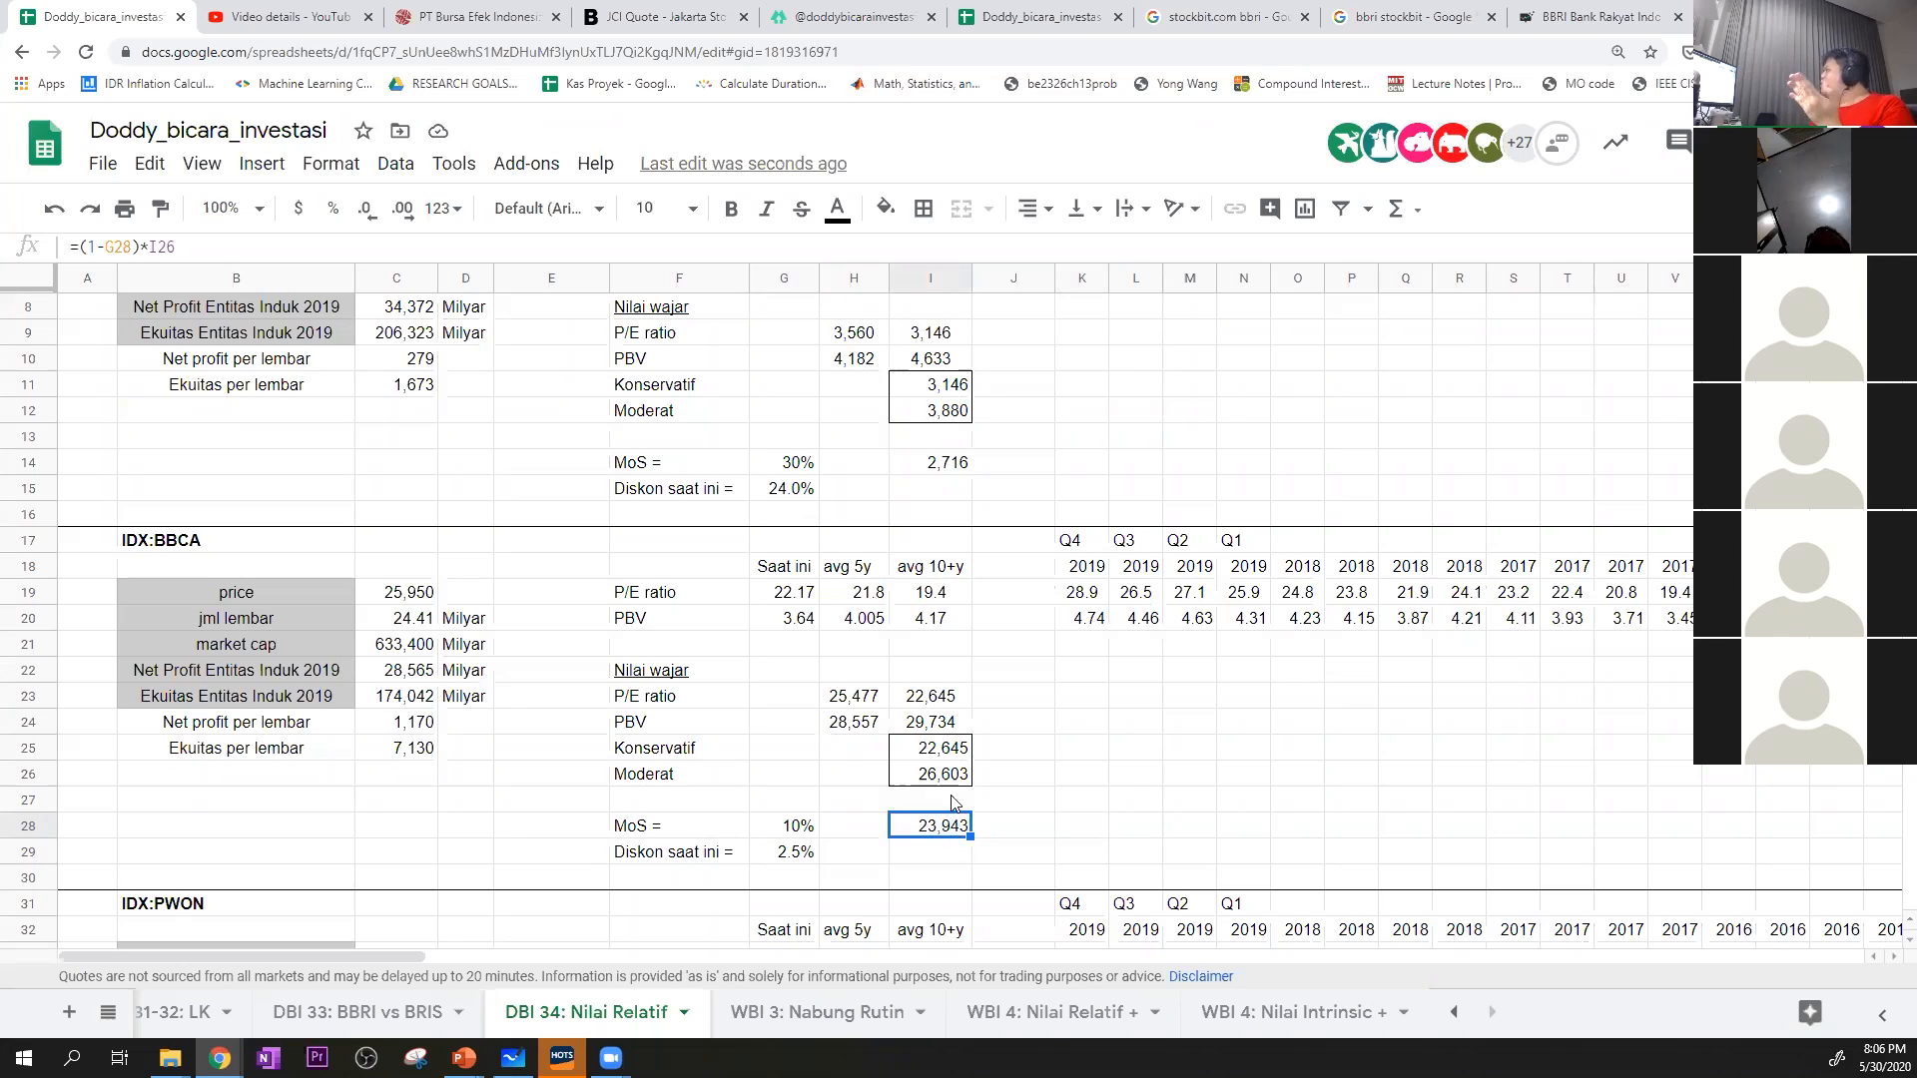
left_click(794, 859)
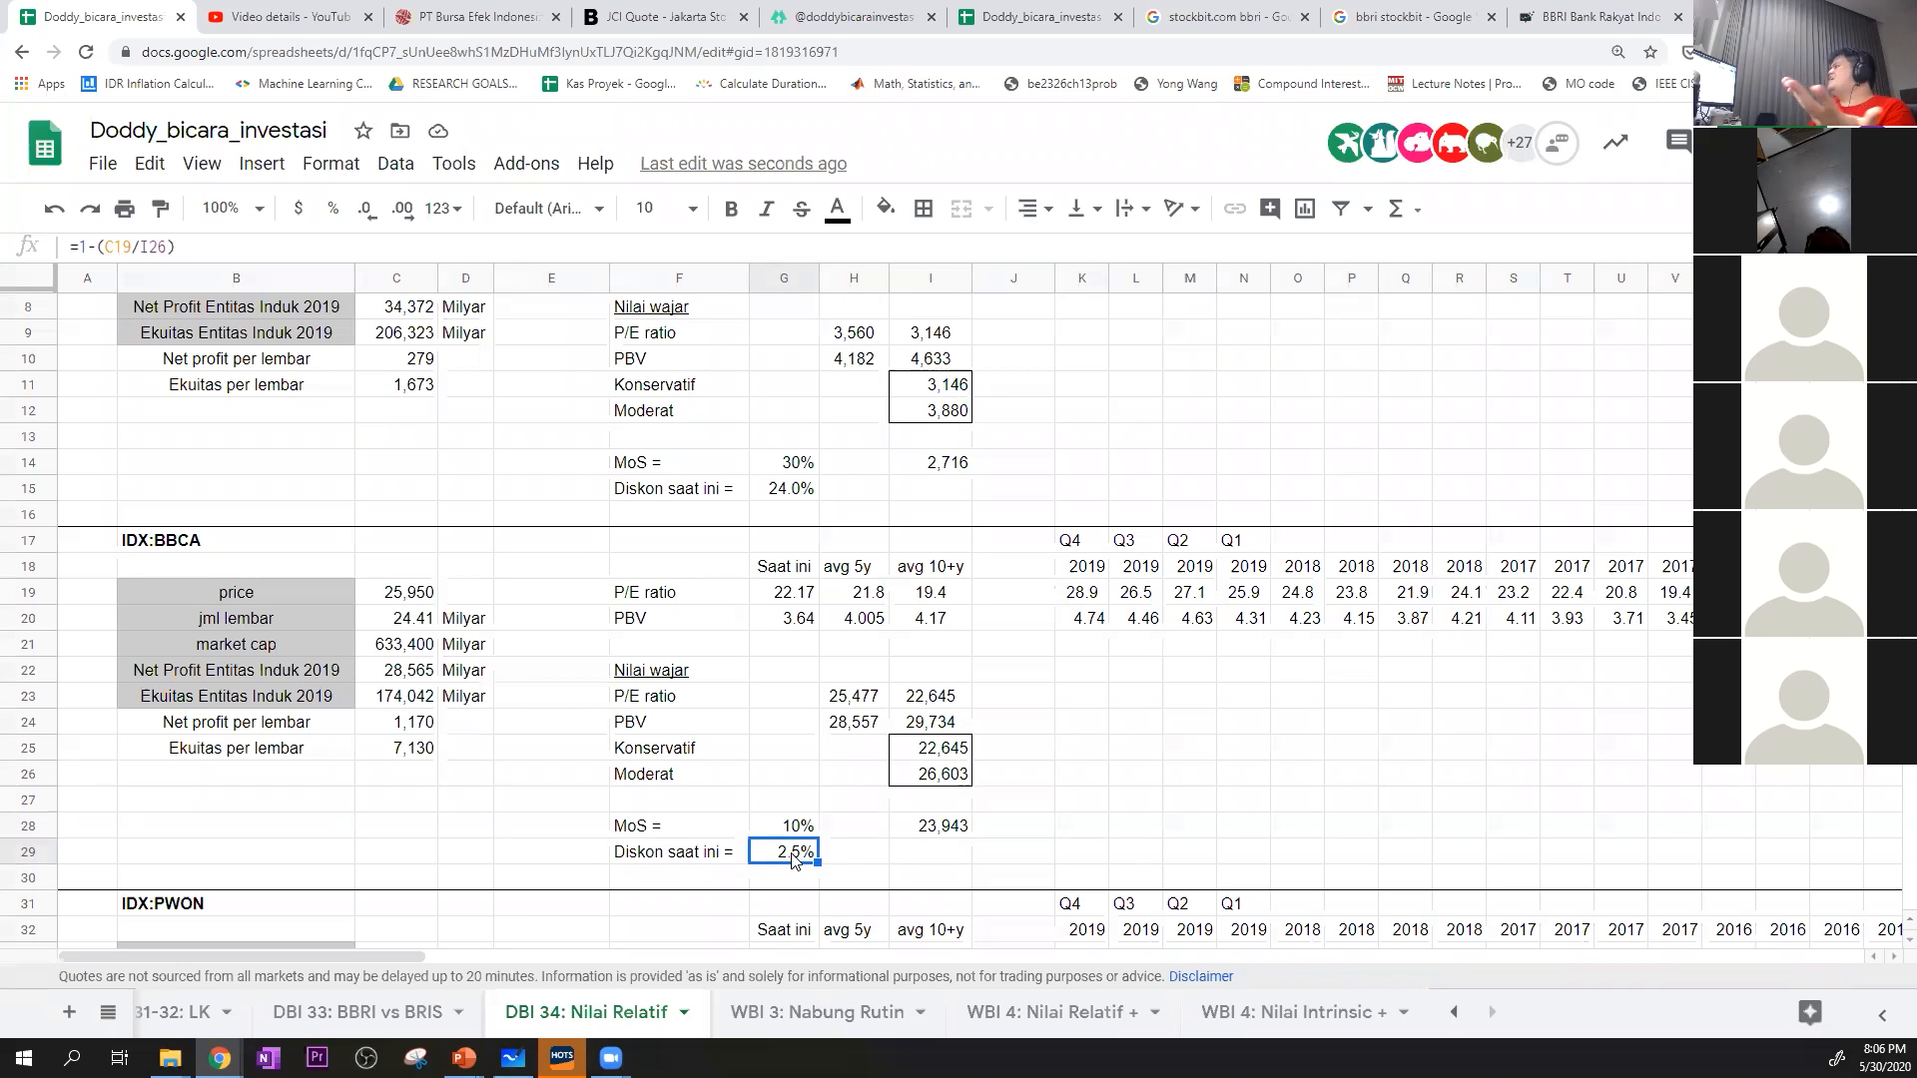
left_click(791, 833)
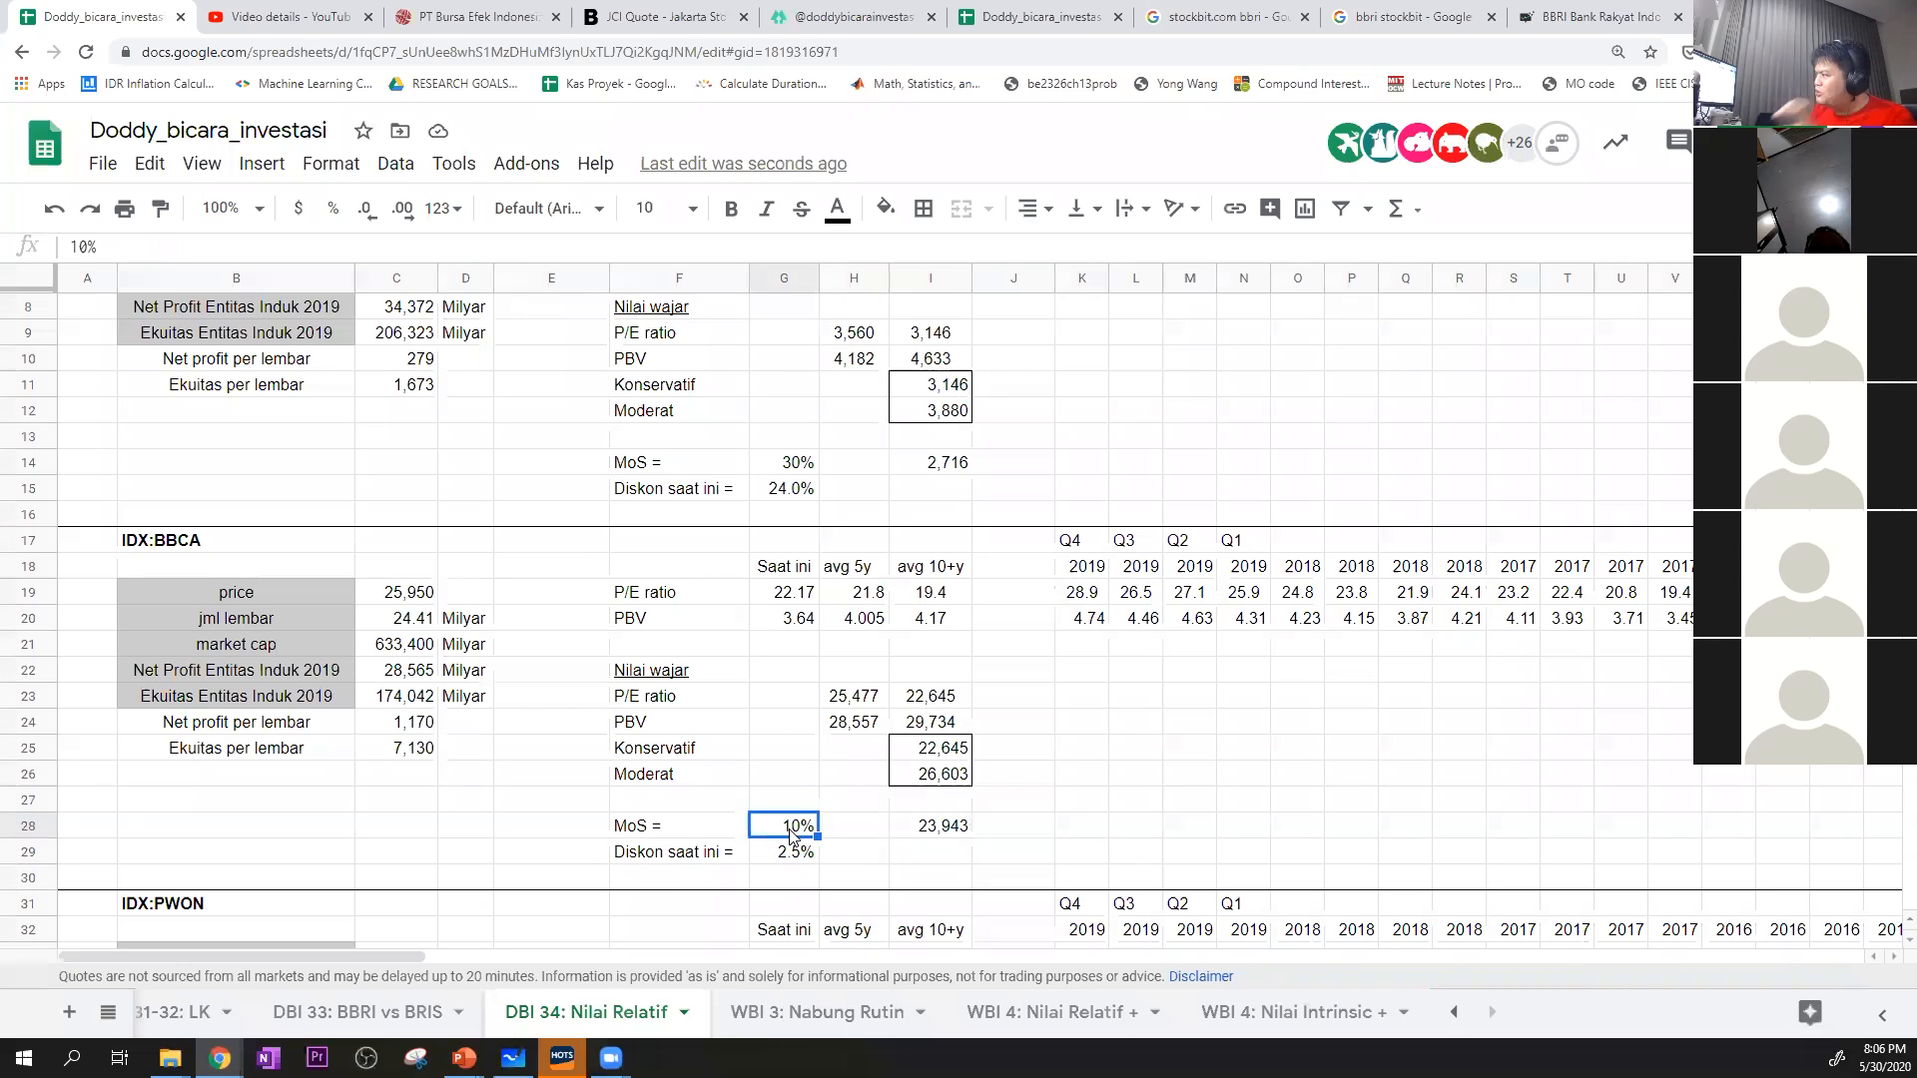
left_click(944, 829)
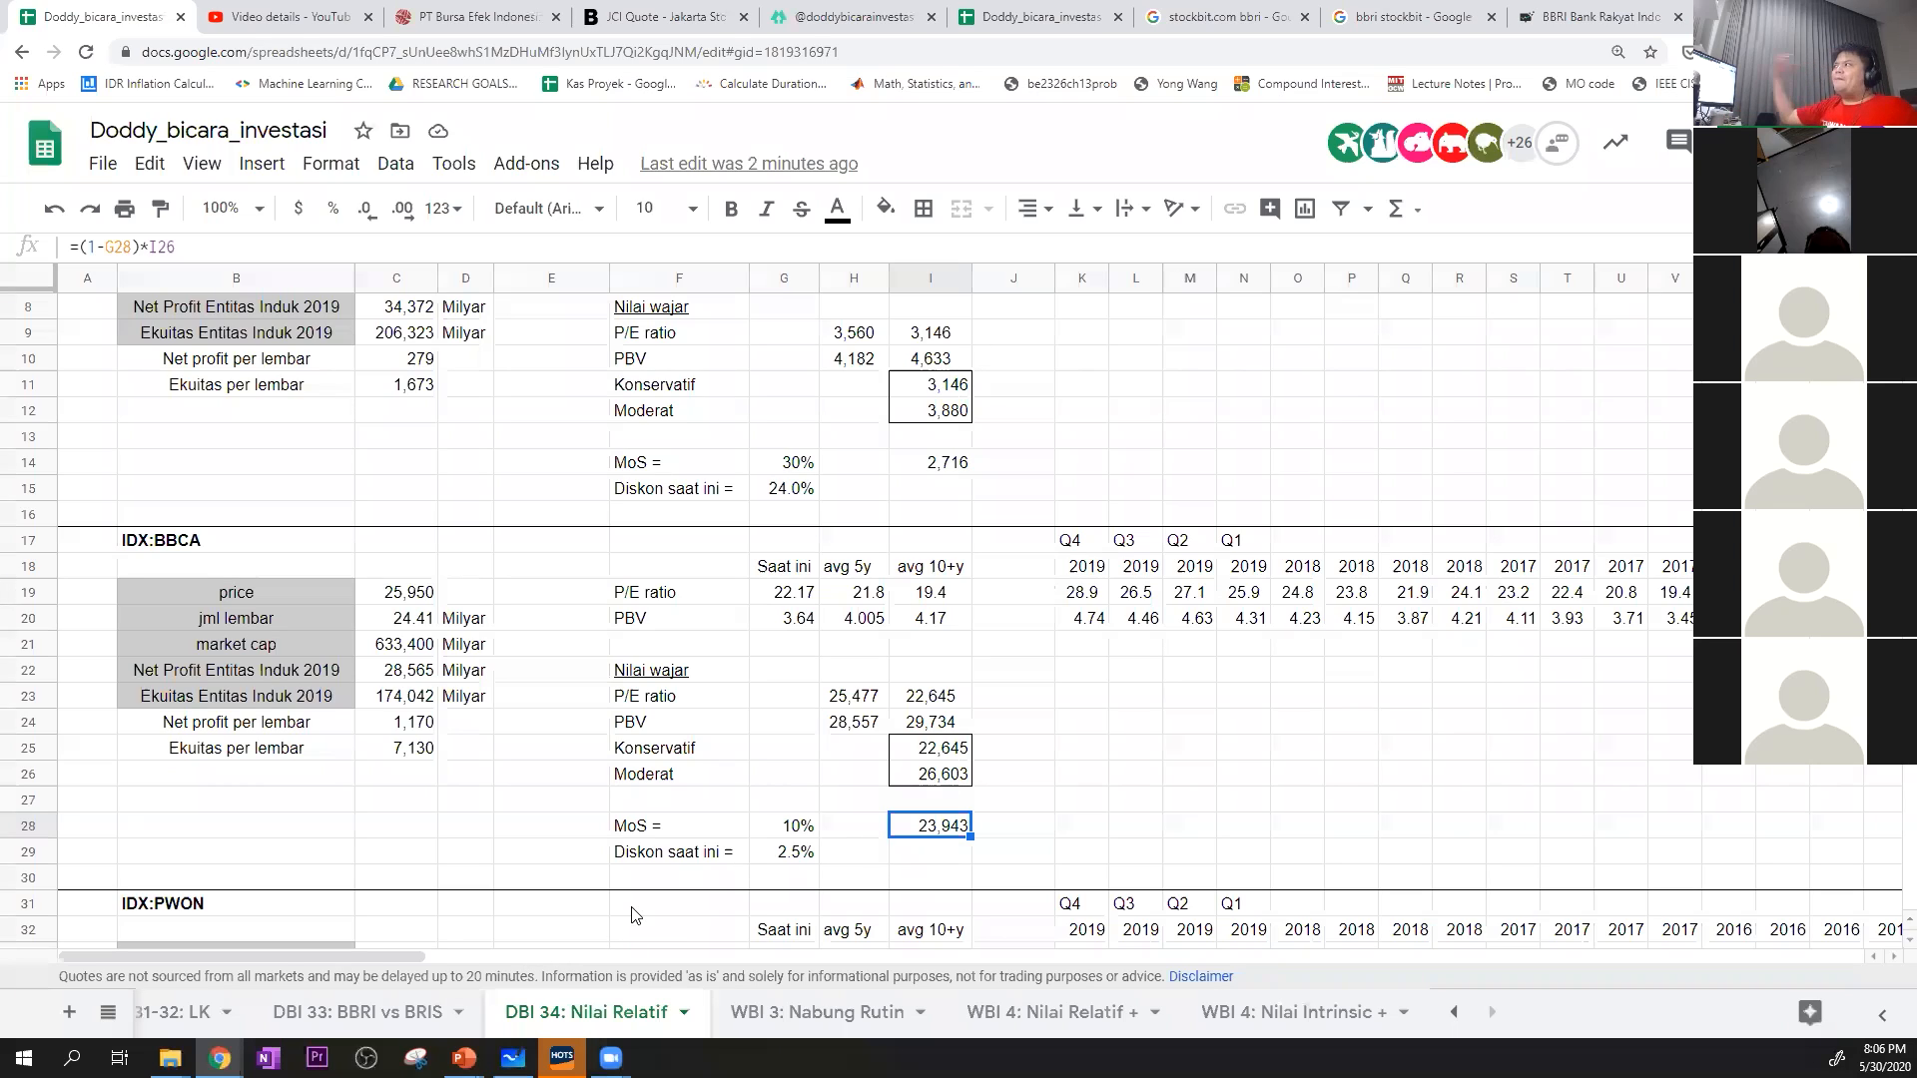
Set BBCA's margin of safety in G28 to 0%
left_click(745, 829)
left_click(774, 827)
left_click(784, 851)
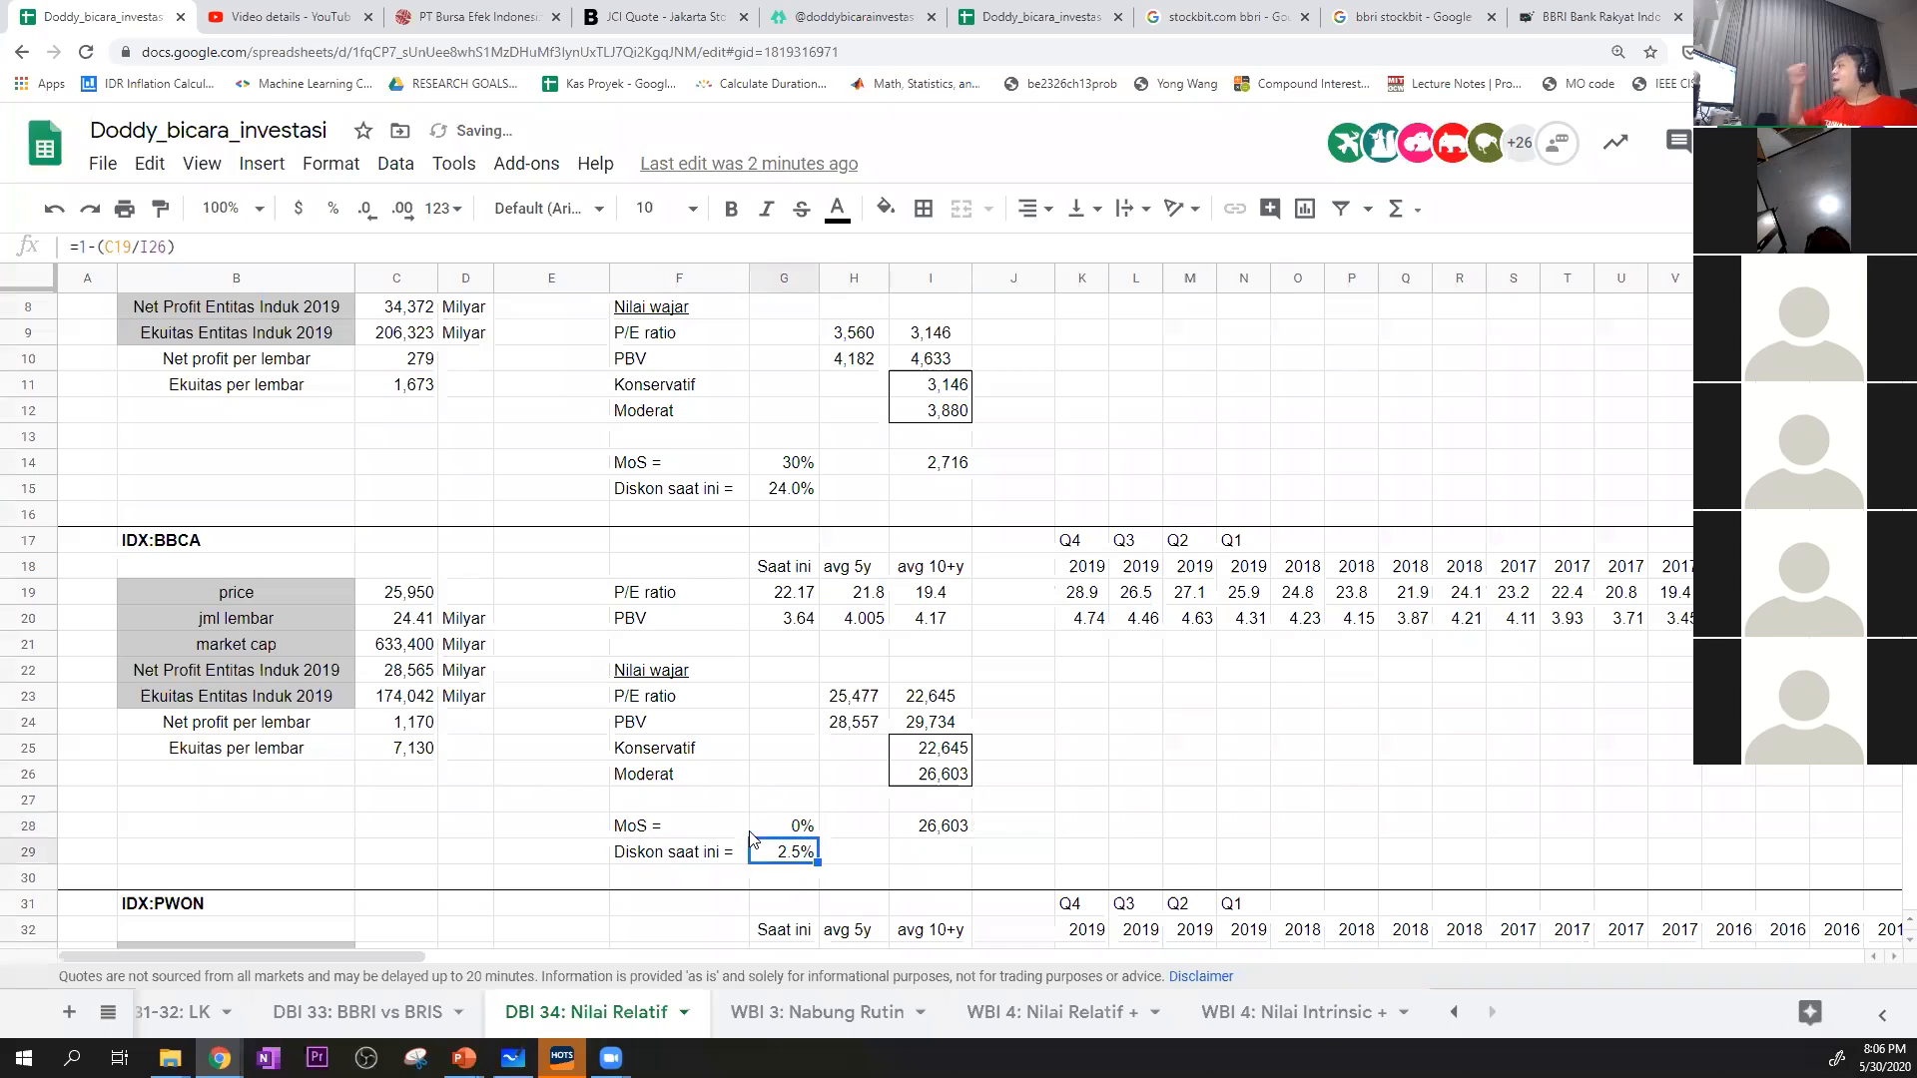
Return to the WBI 4: Nilai Relatif + sheet and revisit BBNI's Konservatif and Moderat values in I25:I26
left_click(1087, 1019)
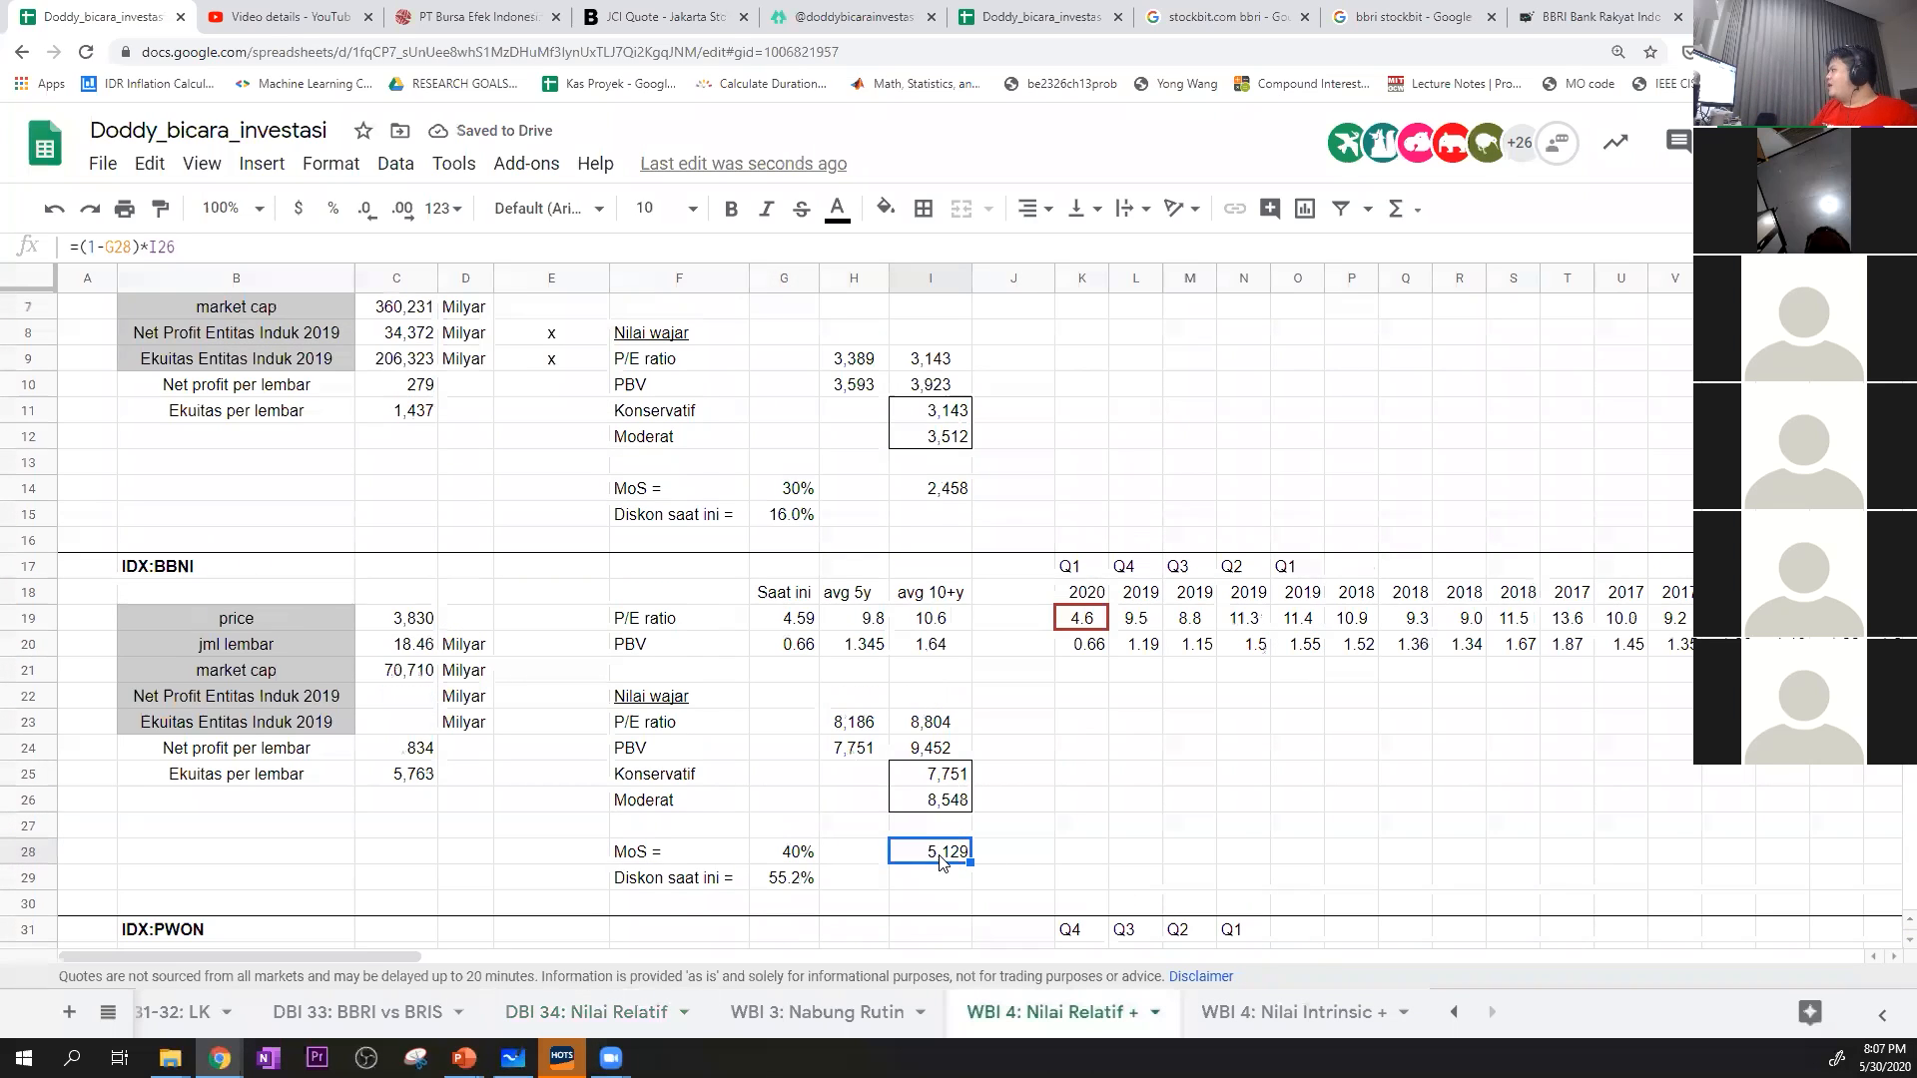
left_click_drag(954, 777, 953, 800)
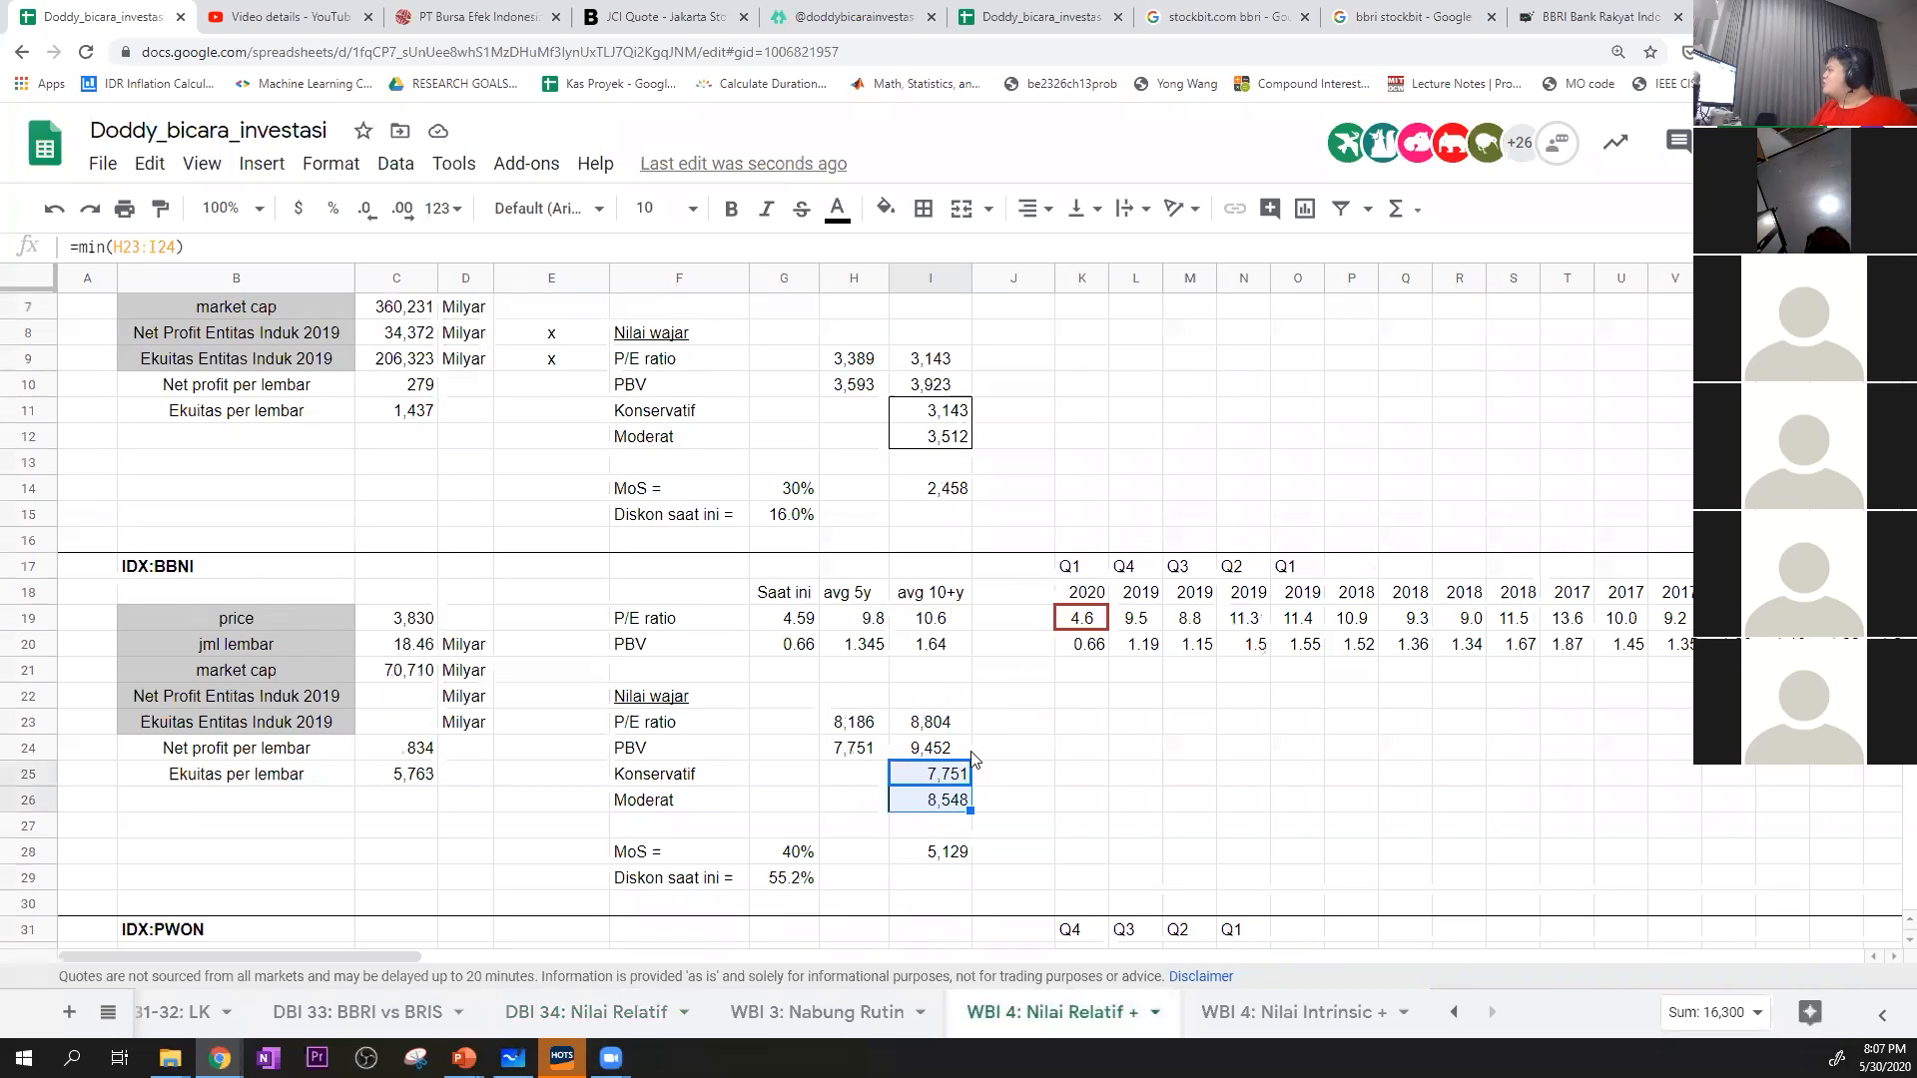
left_click(940, 800)
Search Google for idx:bbni, show the 5-year price chart and highlight the 52-week high
left_click(1441, 16)
left_click(1384, 52)
type("idx:bbni")
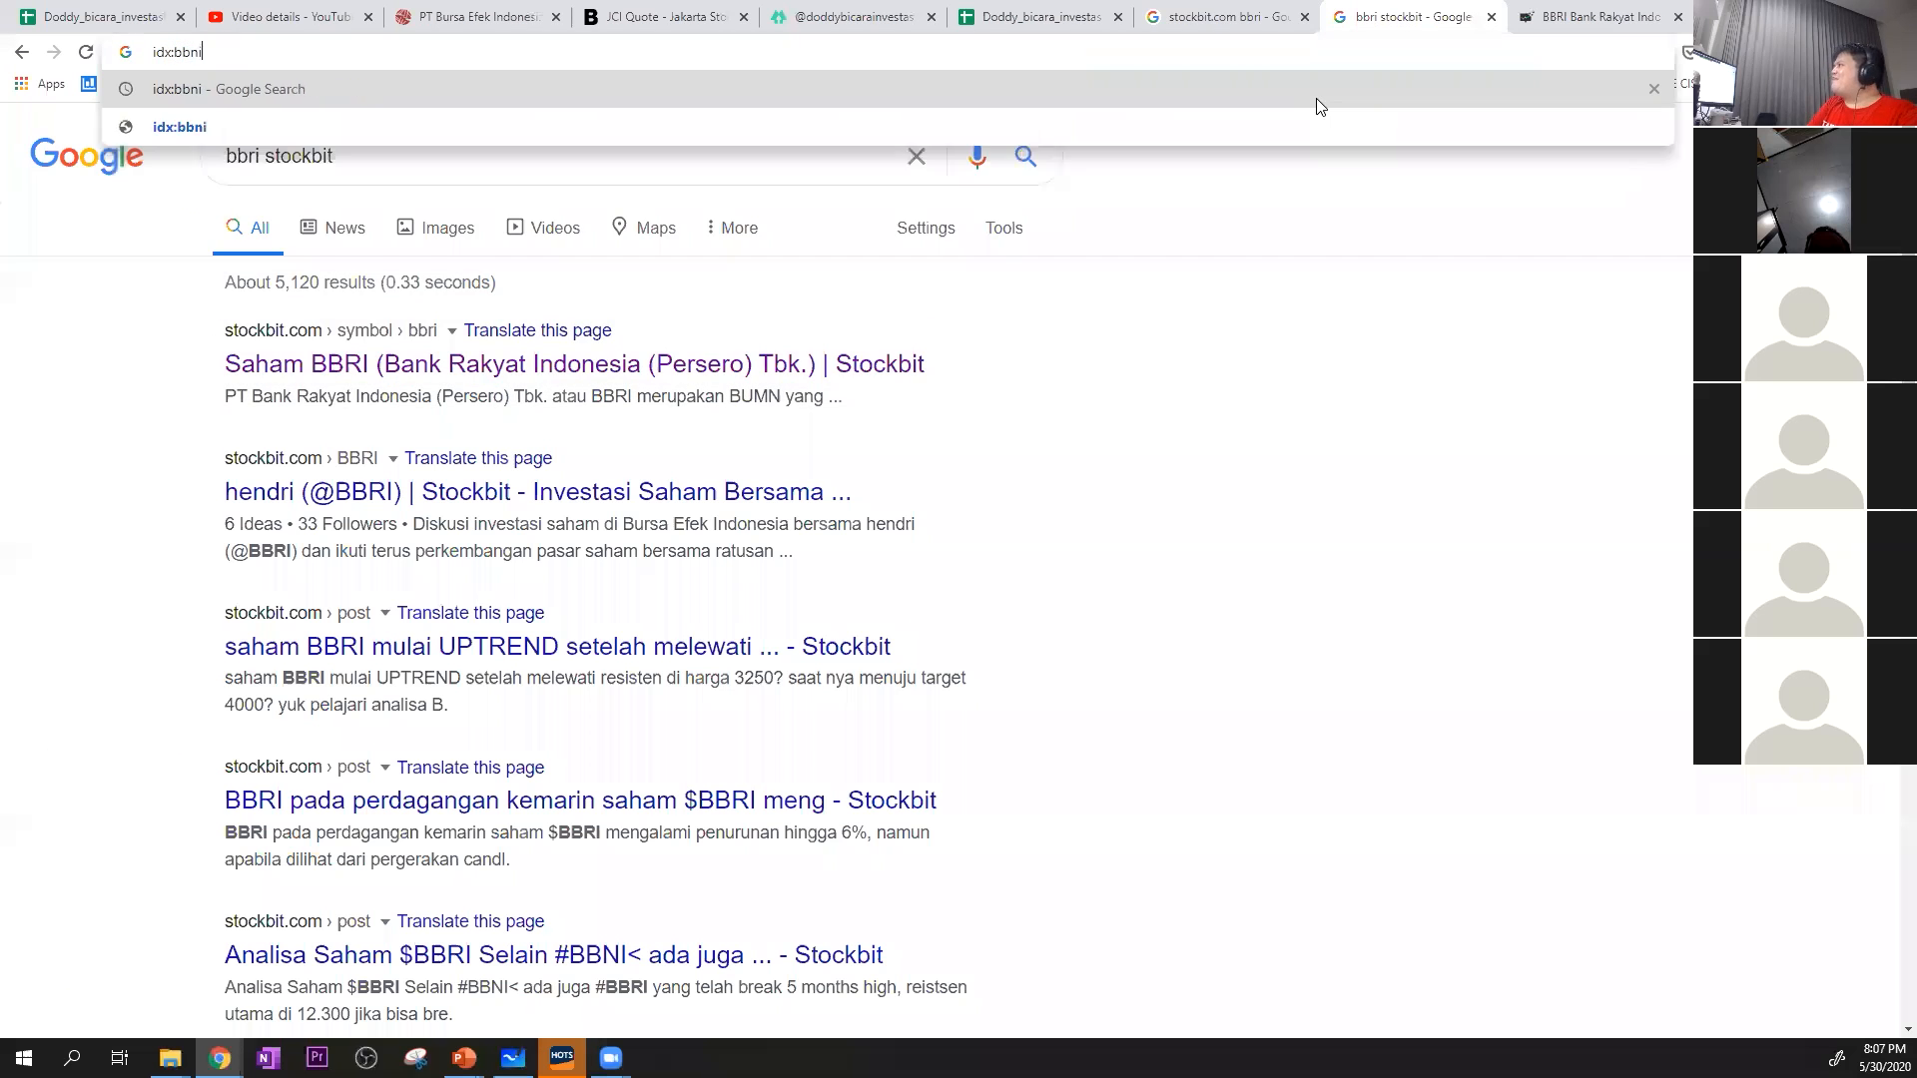
key("Return")
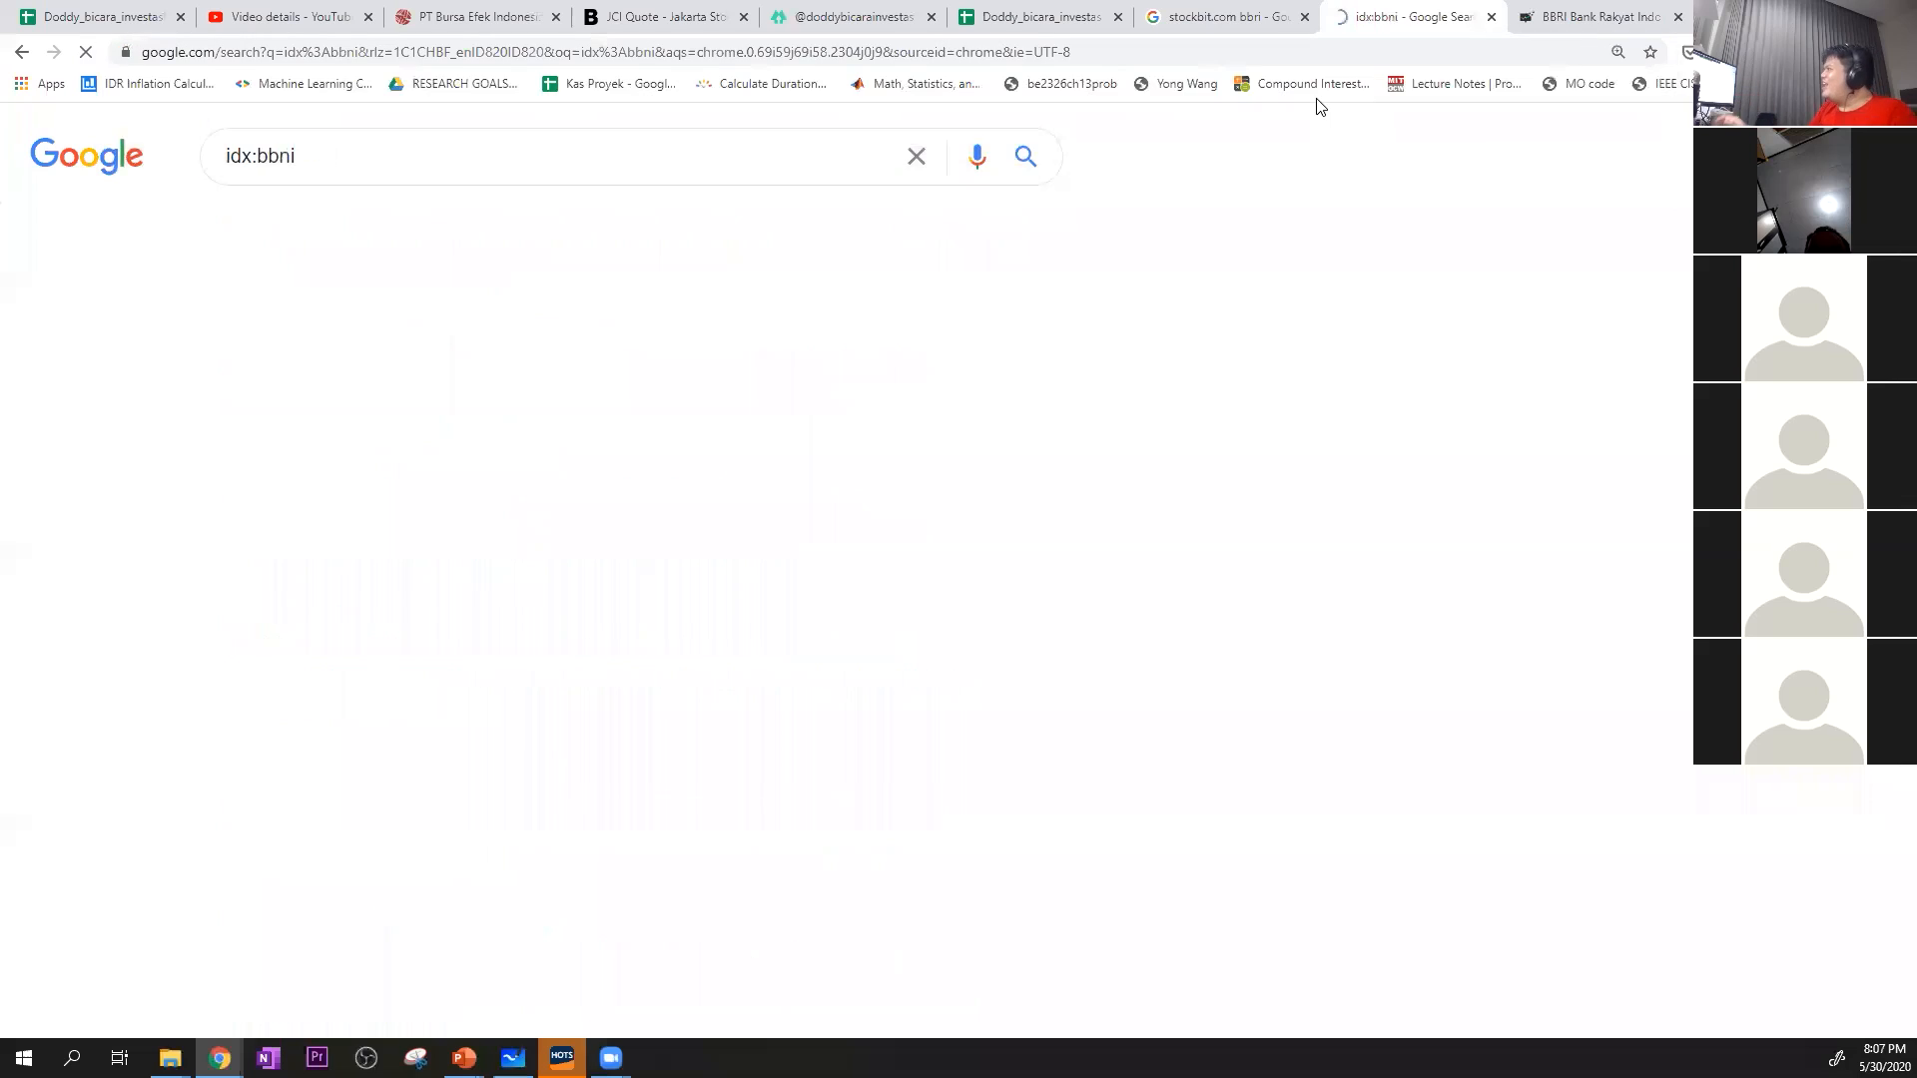
left_click(887, 542)
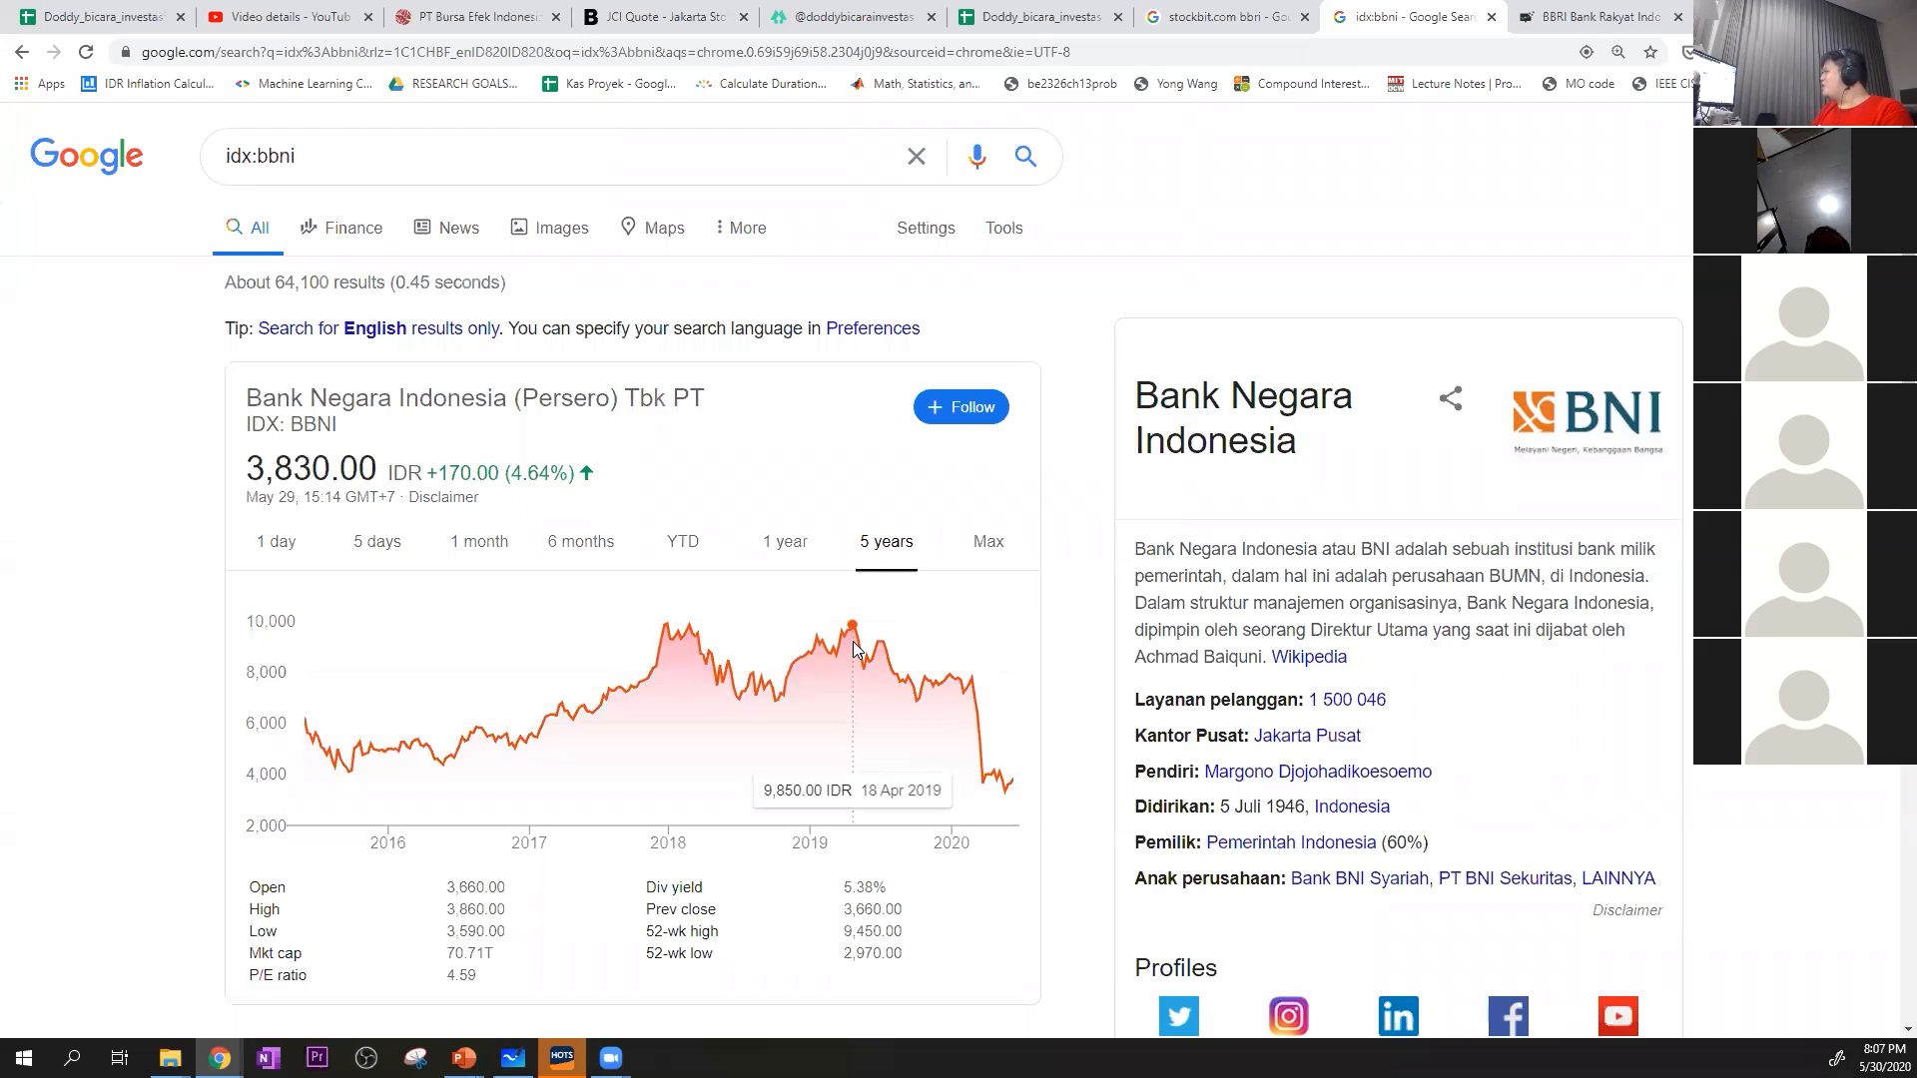
left_click_drag(845, 935, 905, 943)
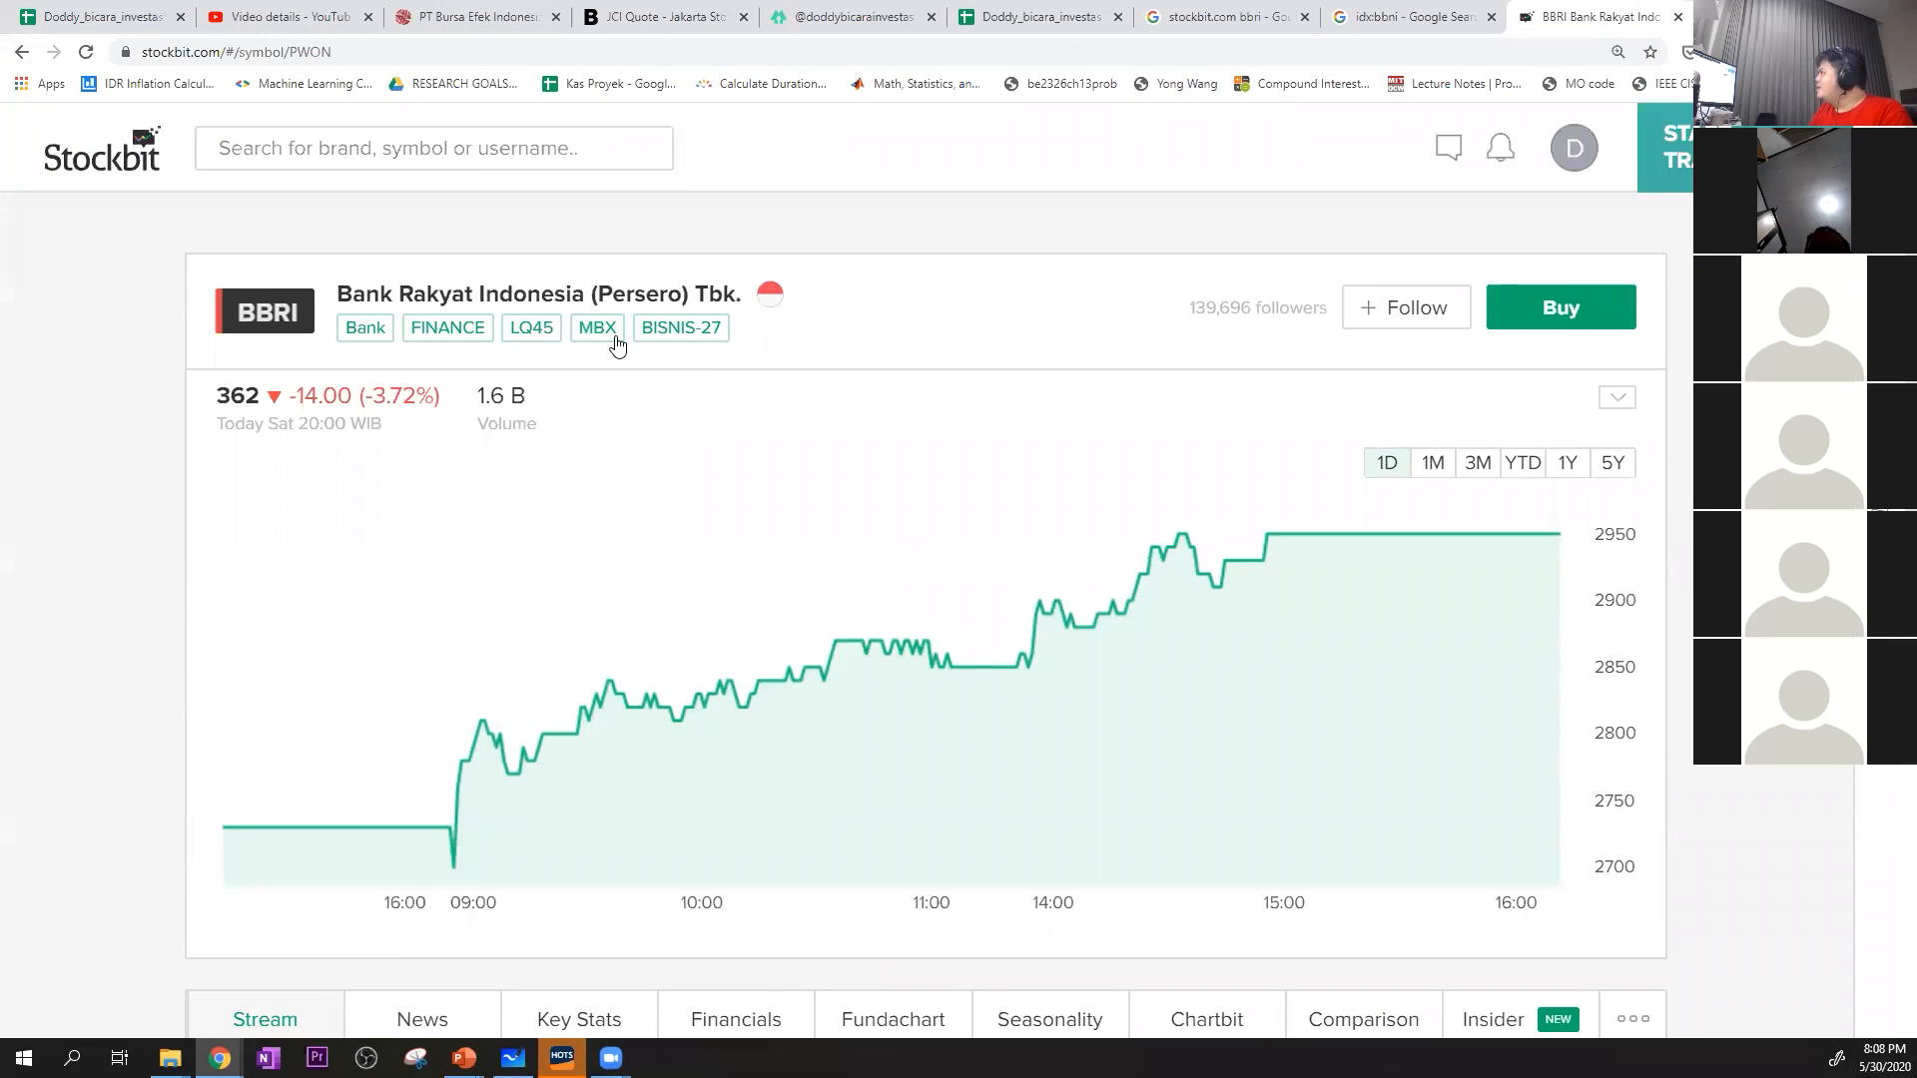
Look up PWON's Q4 2019 TTM PE ratio in Stockbit's financials and enter 10.09 in K33 of the valuation sheet
scroll(654, 410, "down", 5)
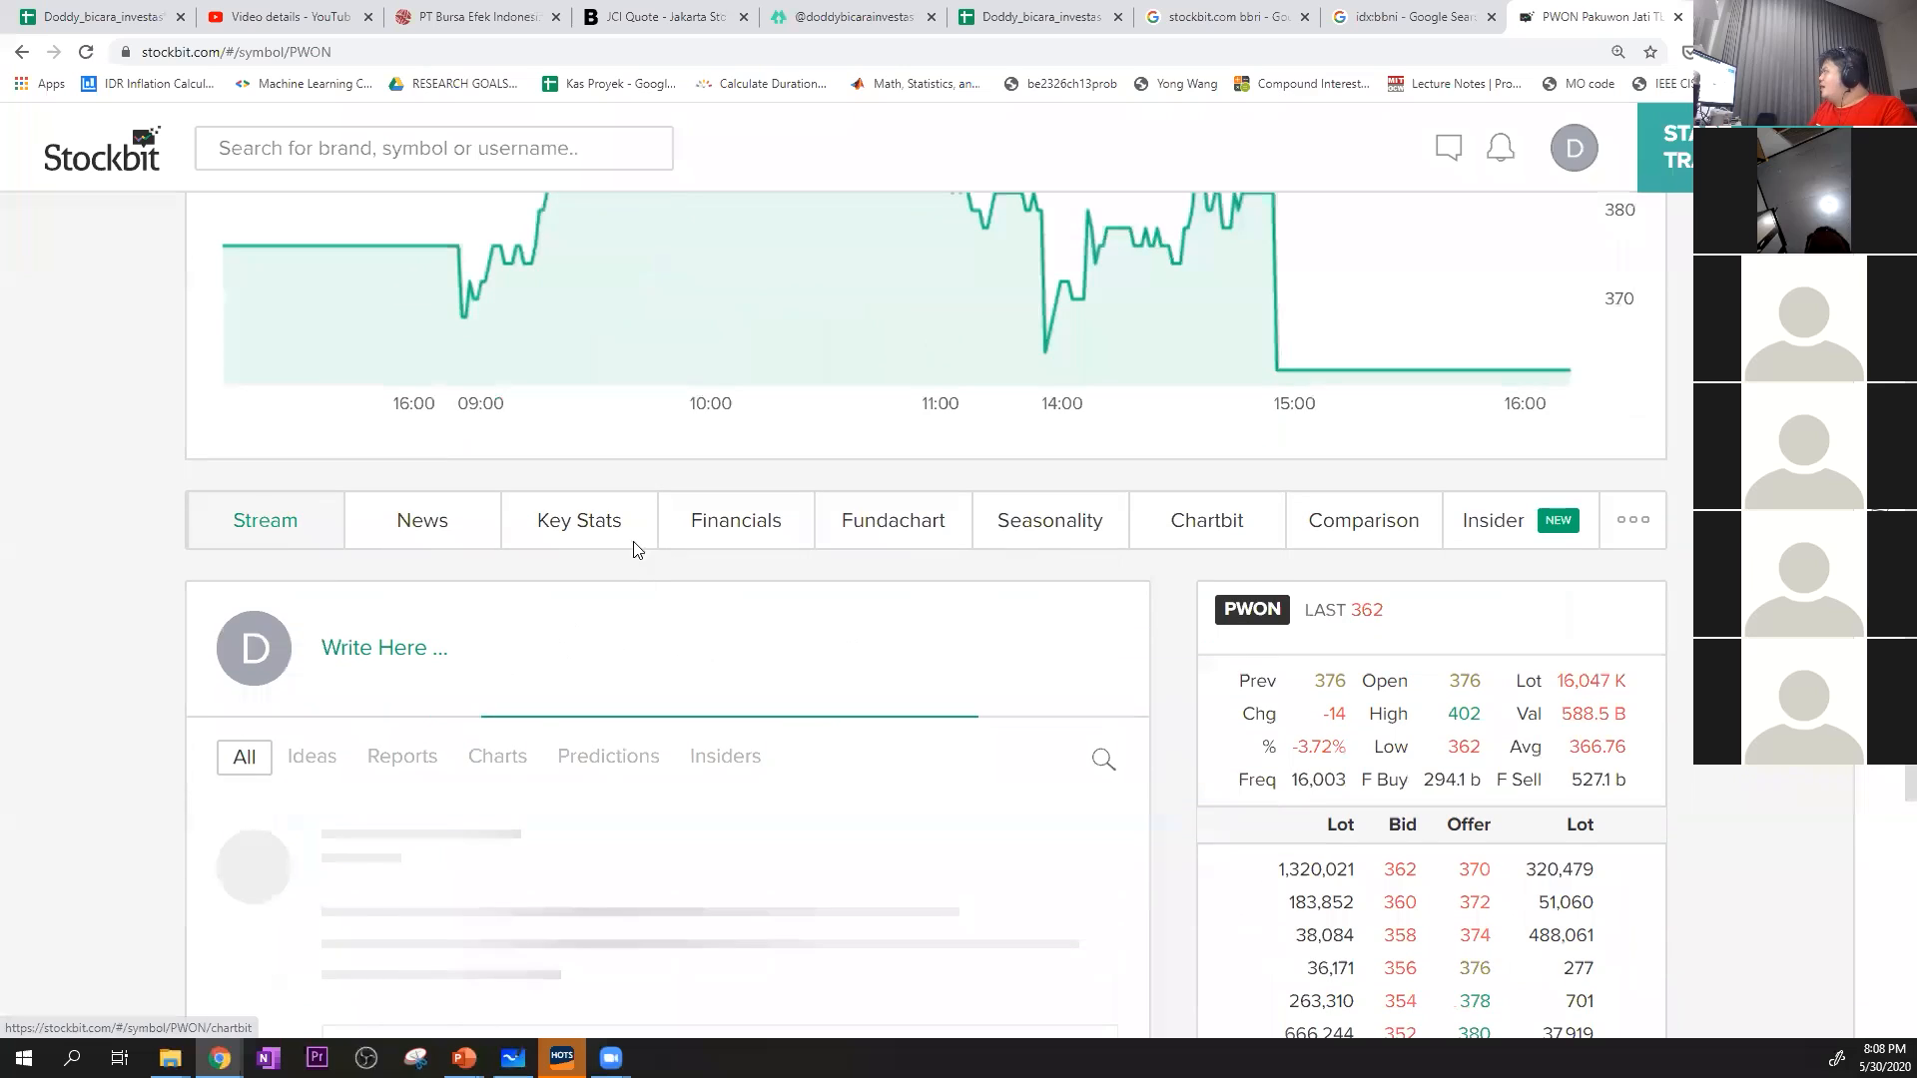
left_click(713, 529)
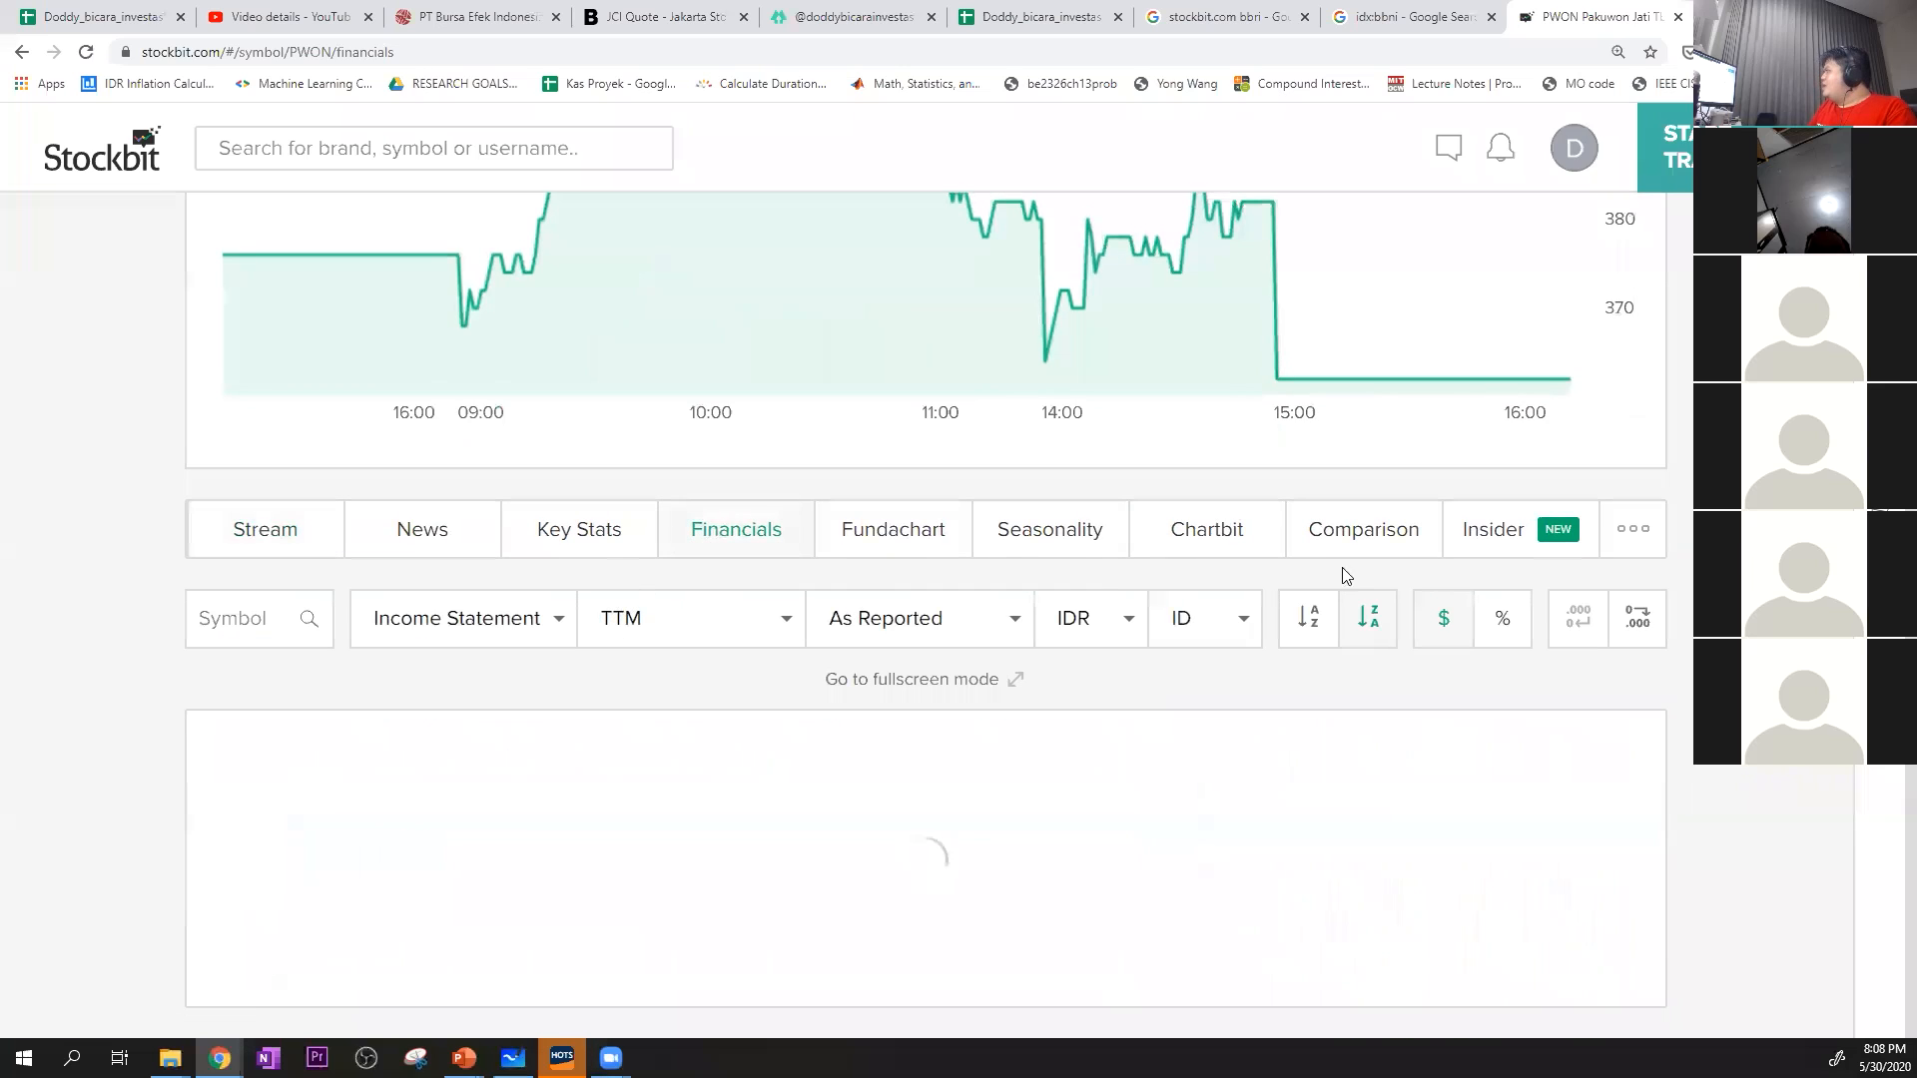
scroll(927, 599, "down", 6)
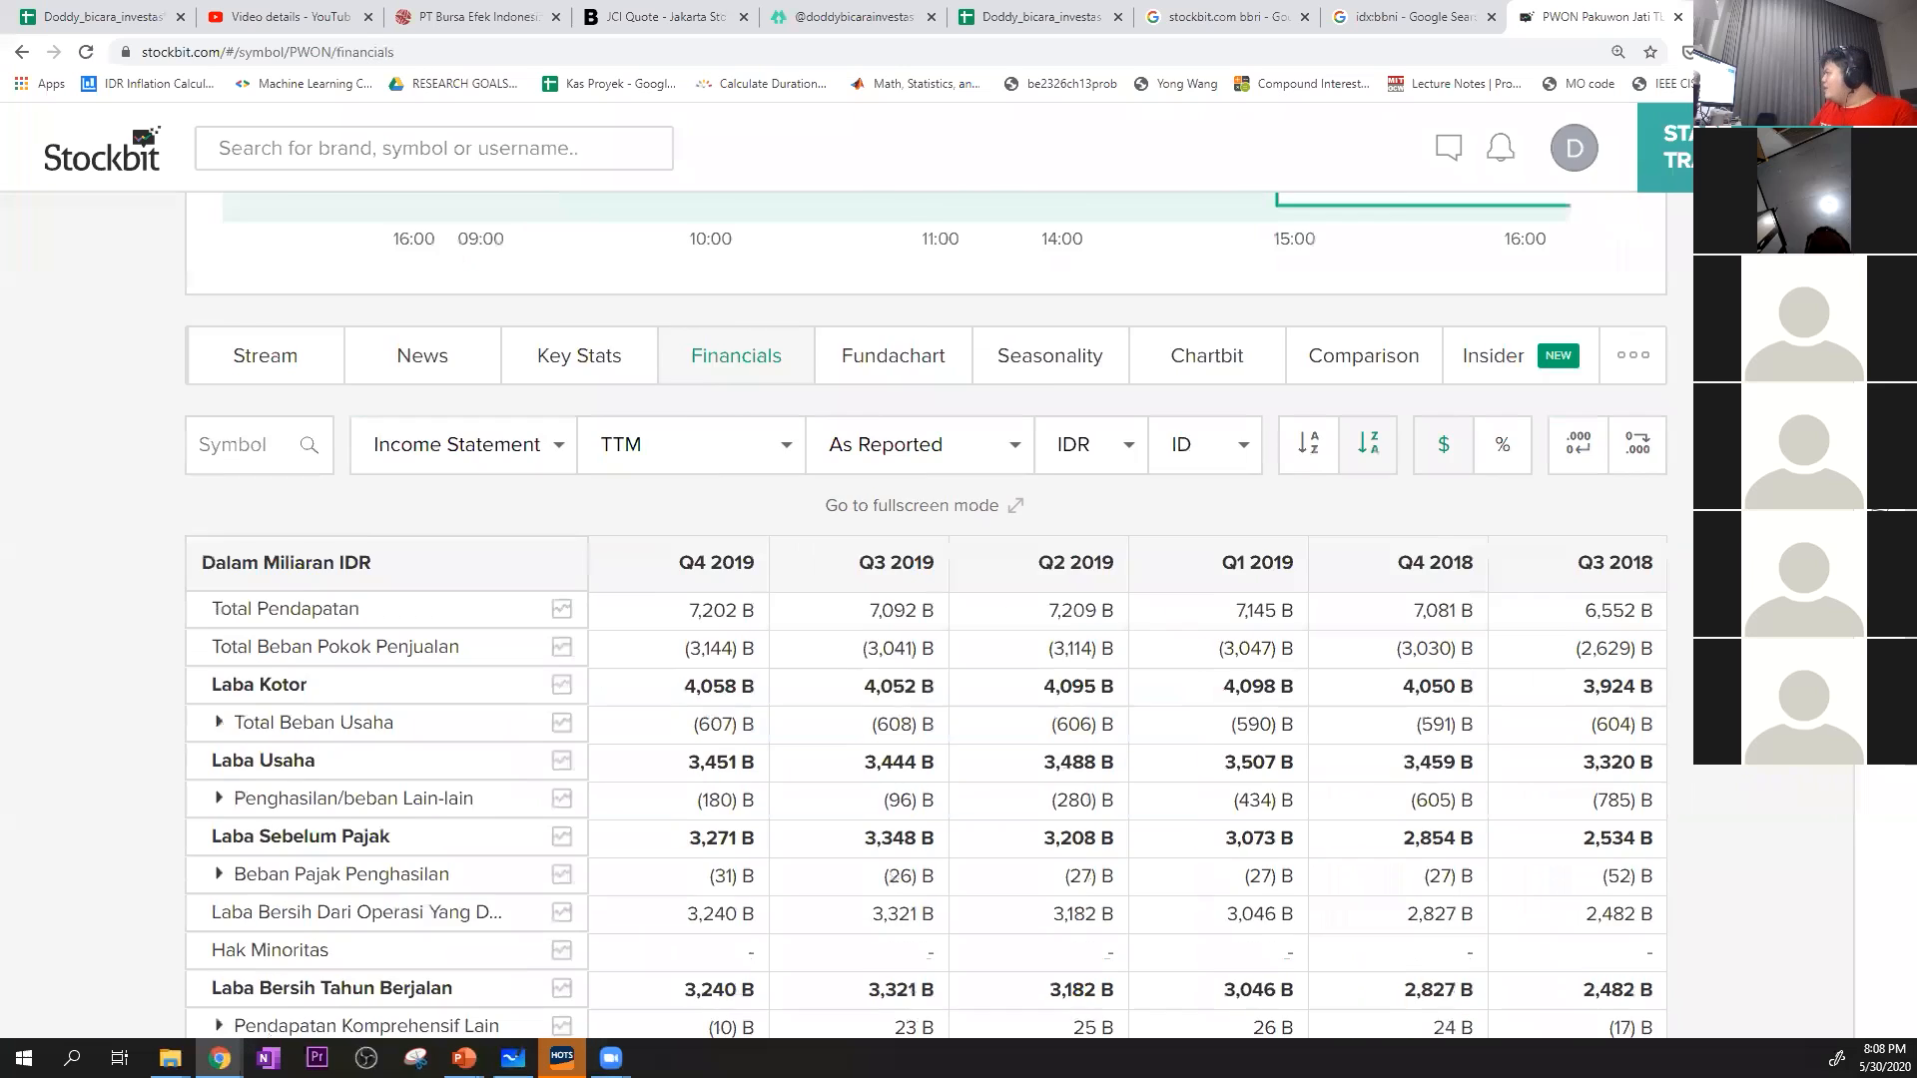
scroll(520, 297, "down", 2)
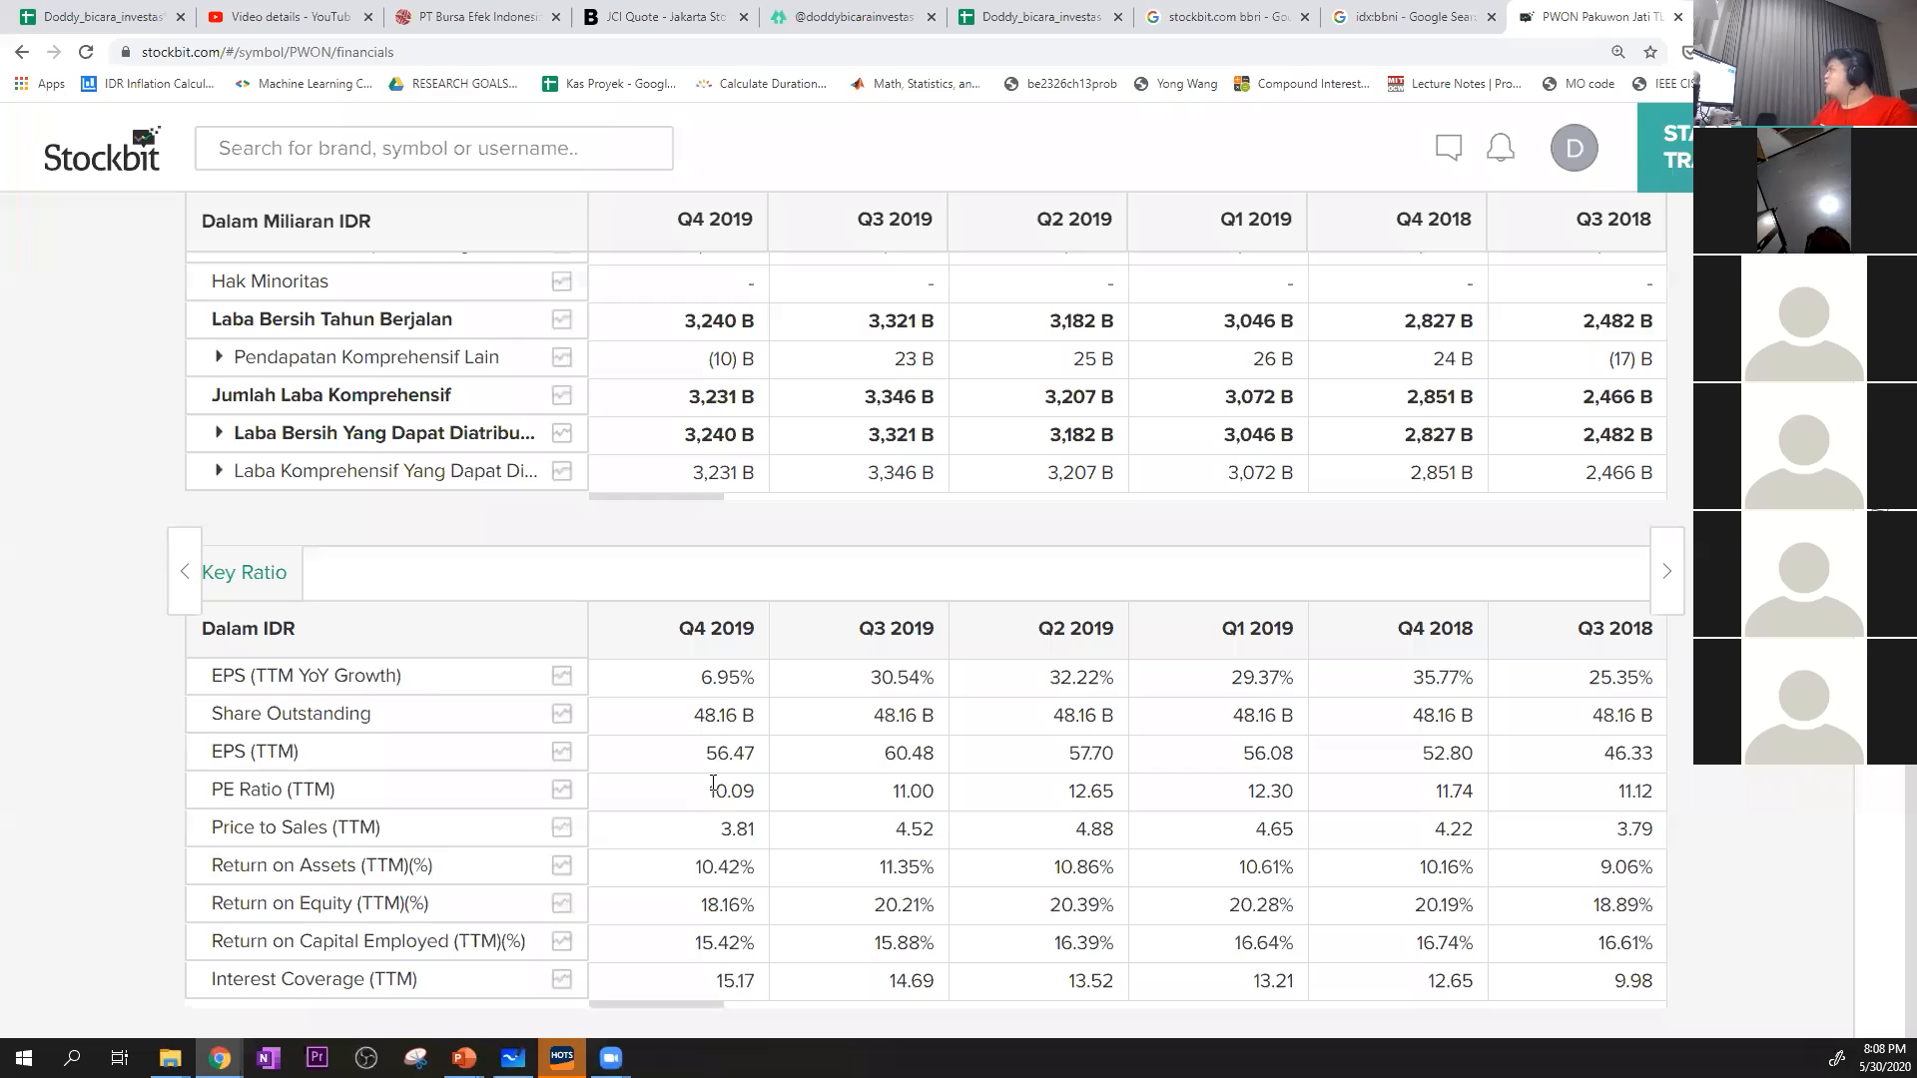
left_click(99, 16)
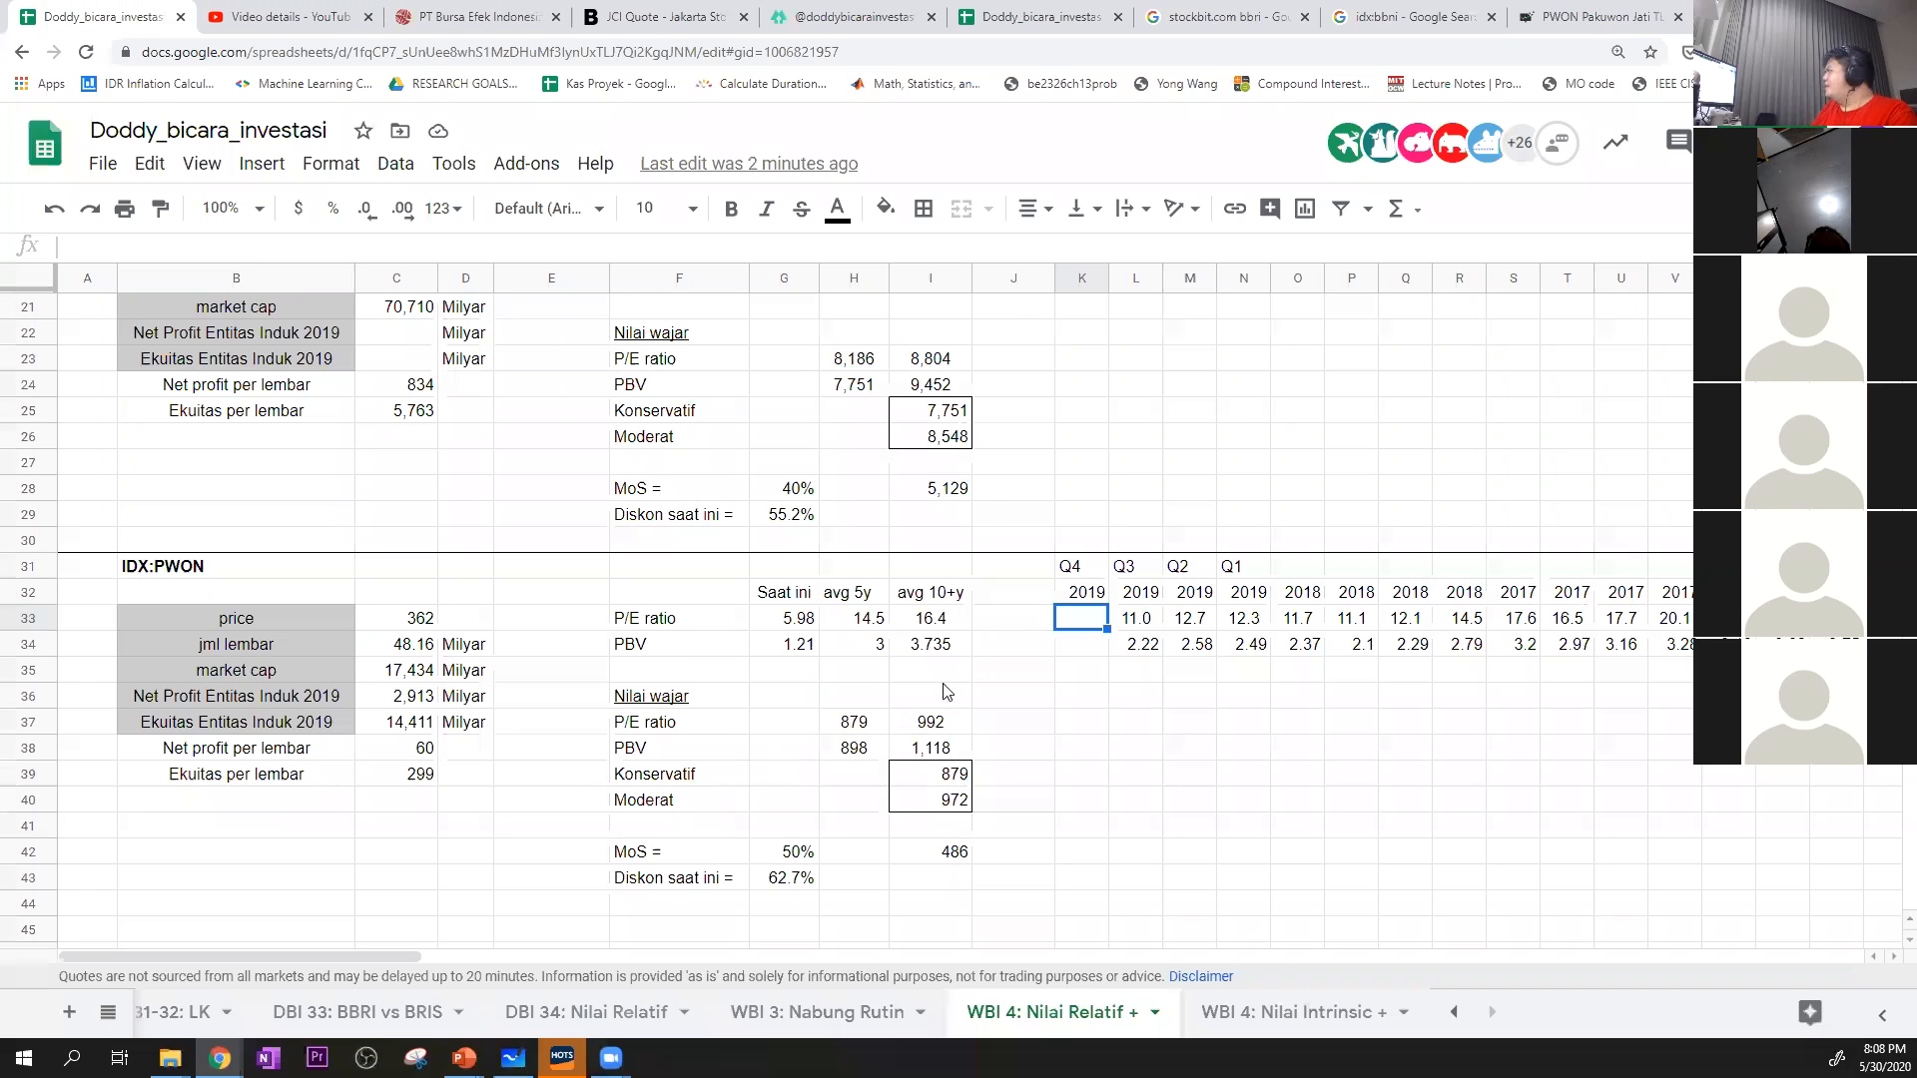
type("10.09")
key("Return")
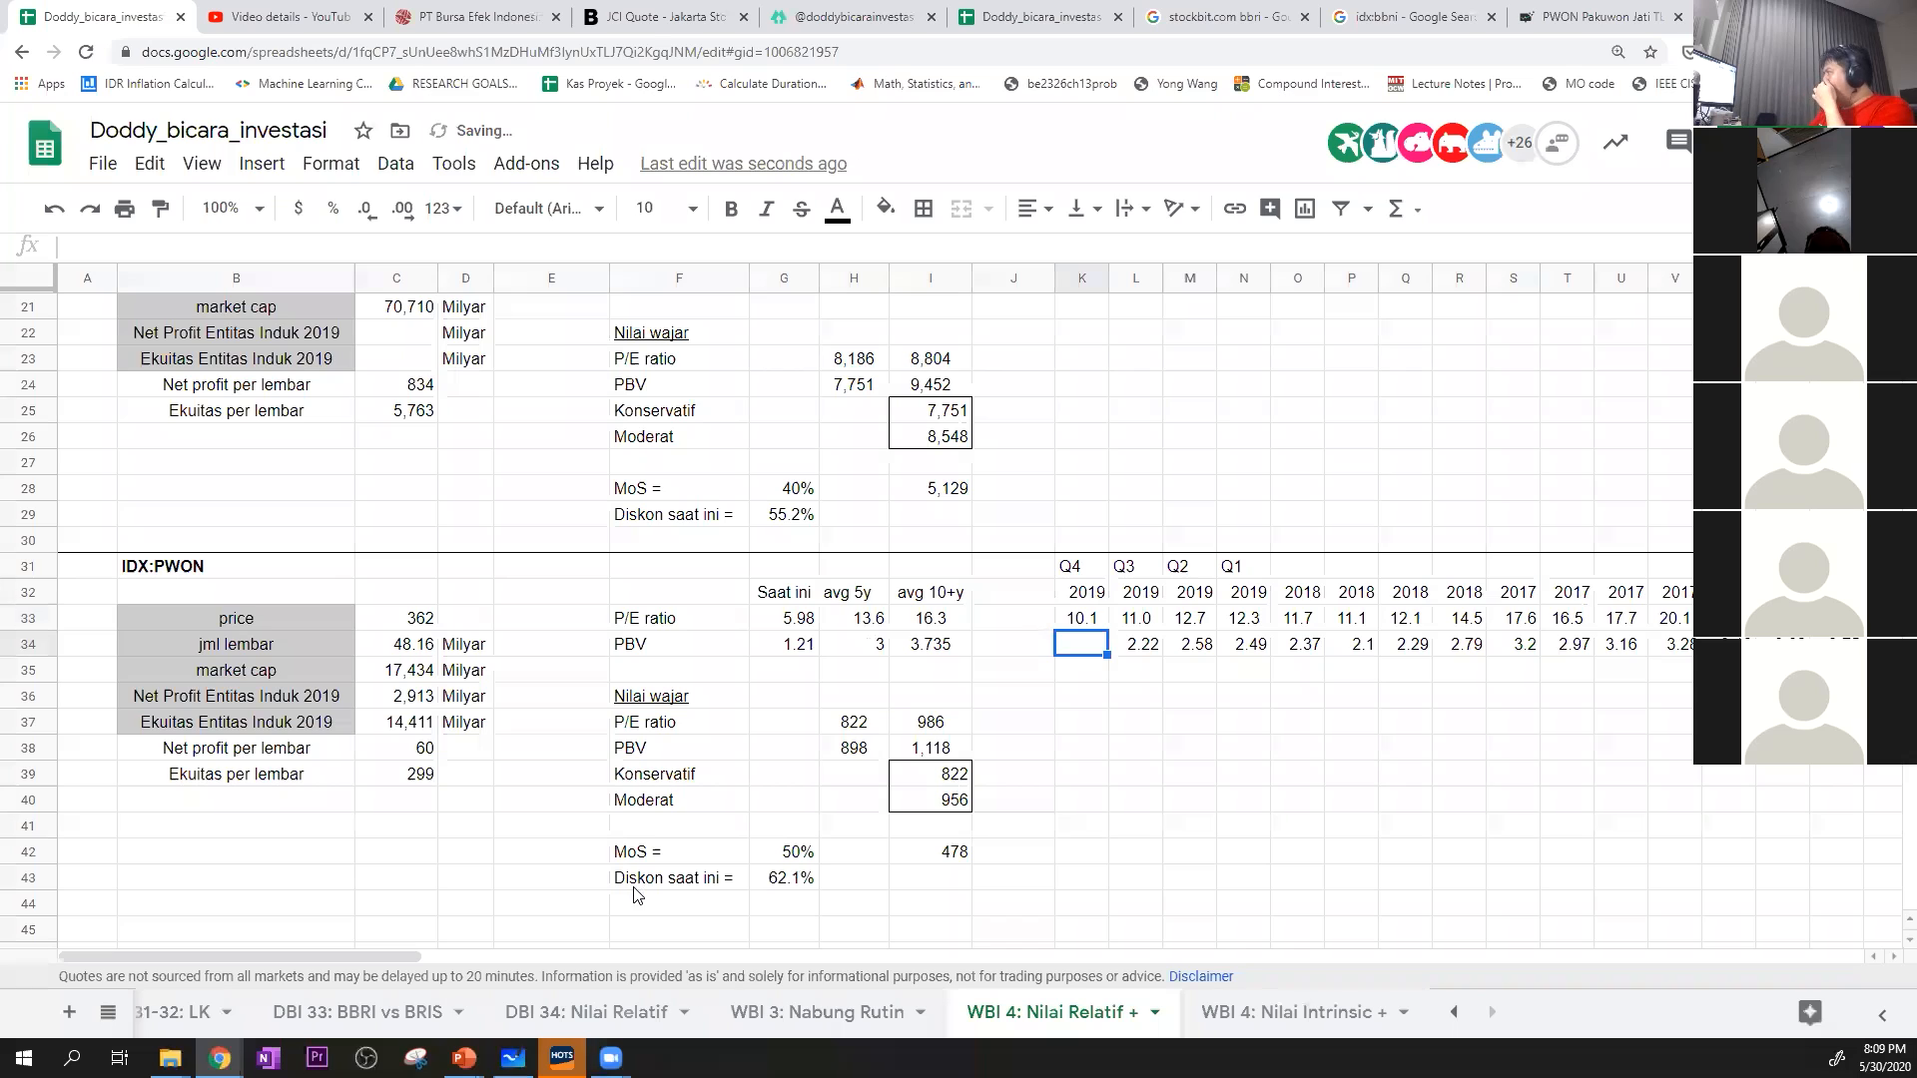
Look up PWON's Q4 2019 price to book value in Stockbit's balance sheet and enter 1.83 in K34 of the valuation sheet
left_click(1548, 15)
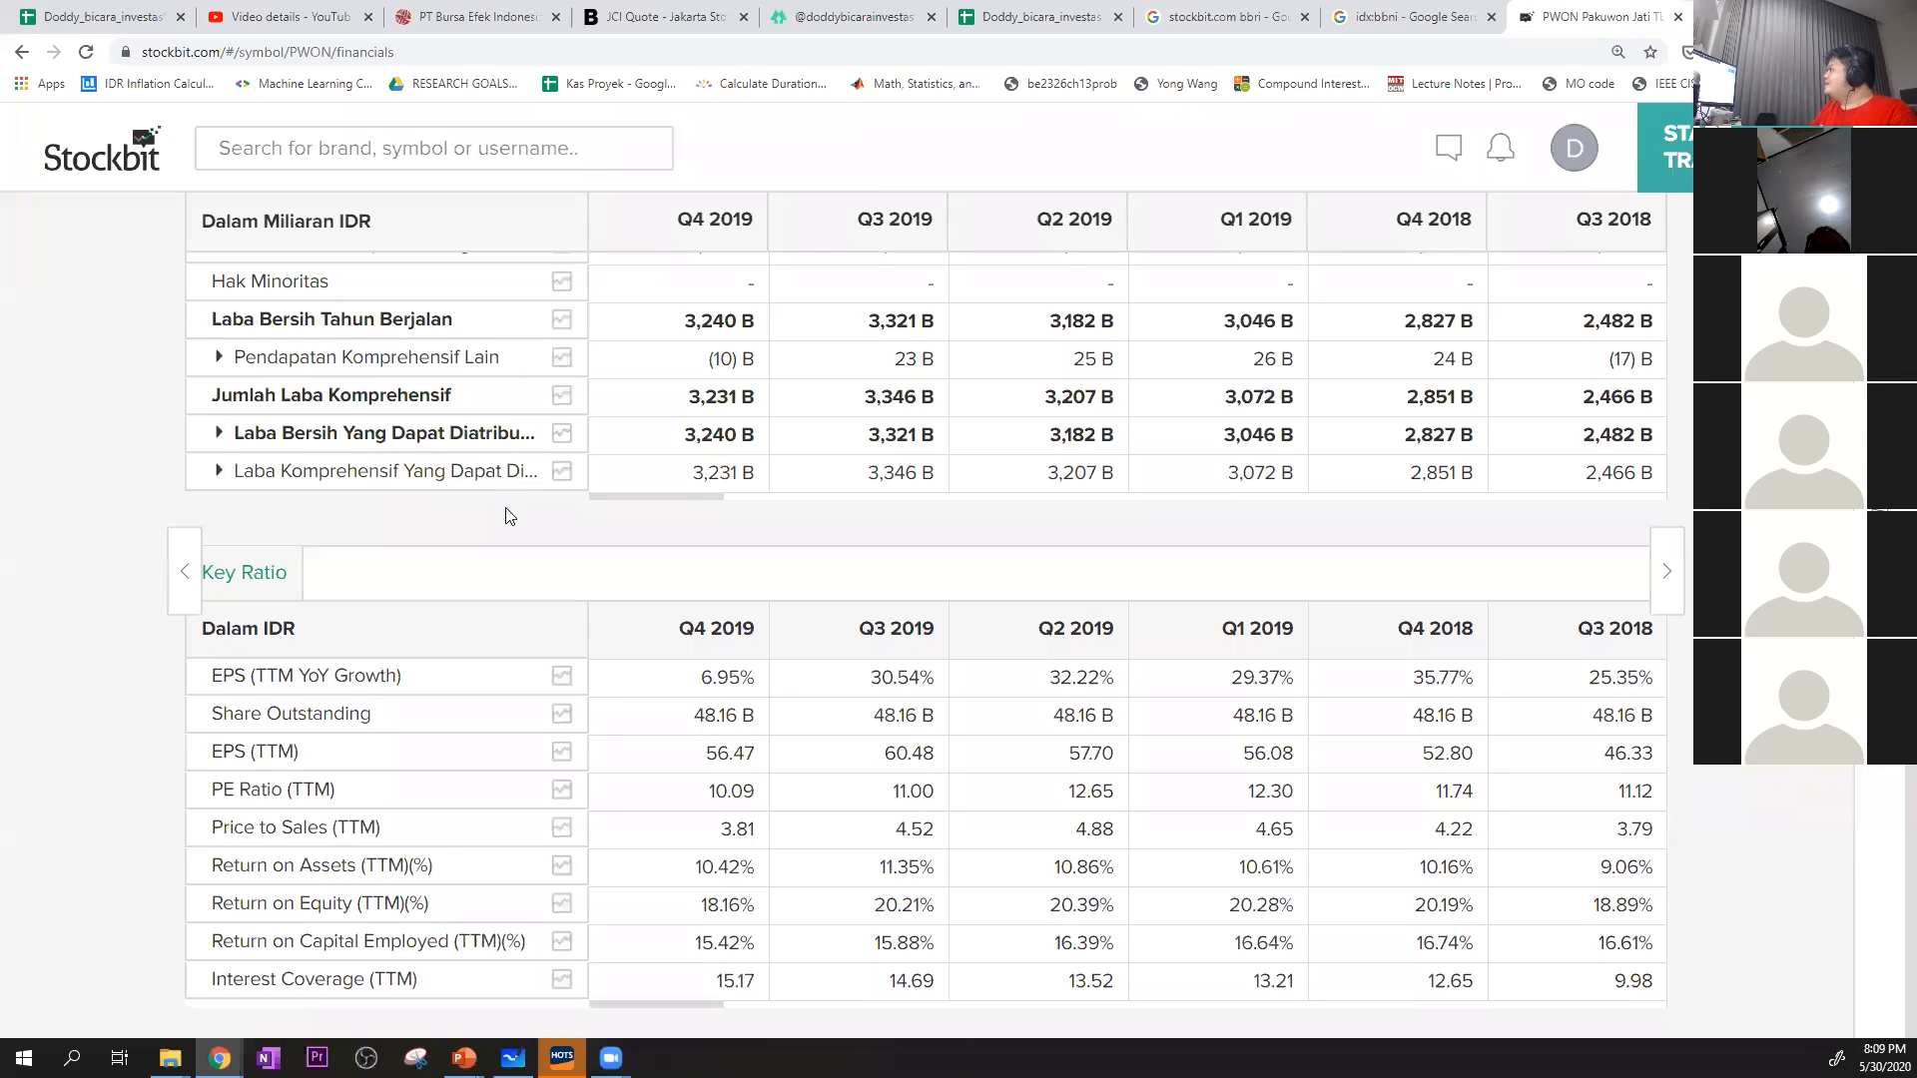
scroll(512, 512, "up", 7)
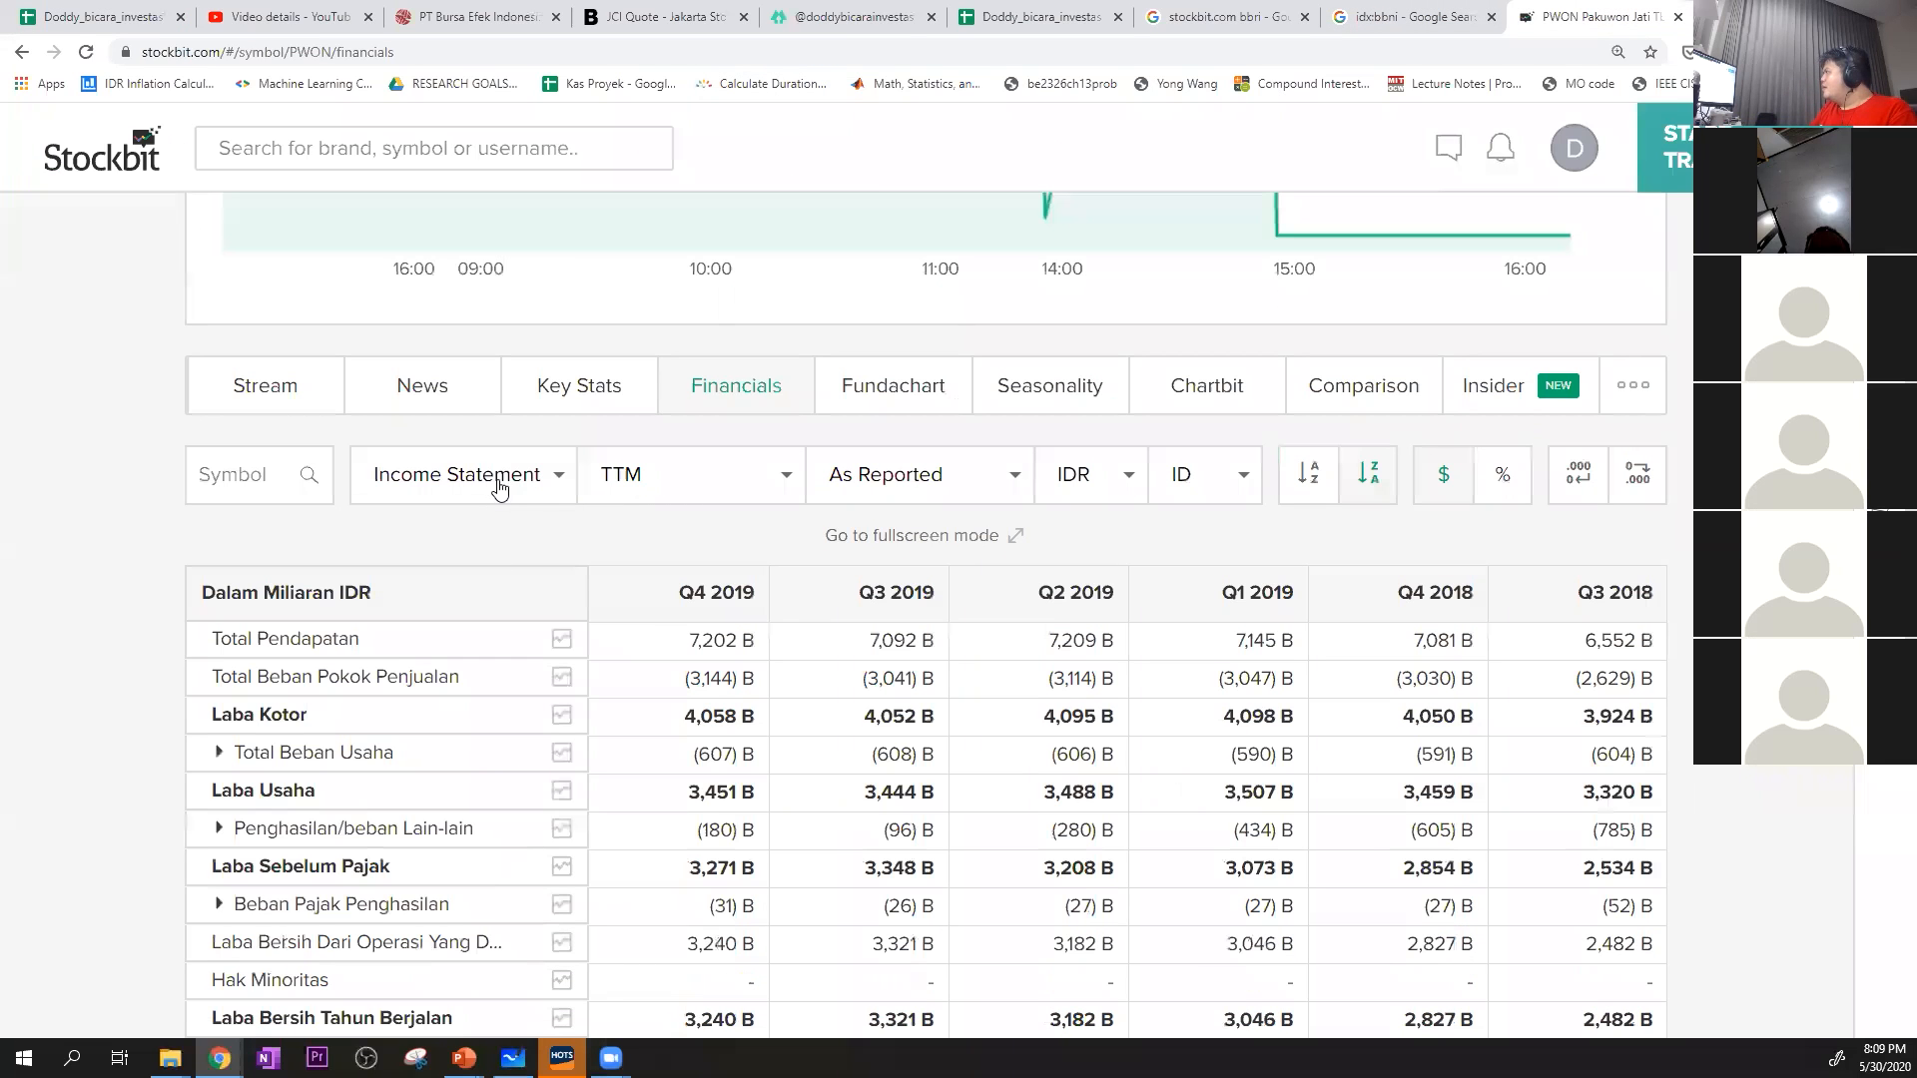
left_click(496, 489)
left_click(488, 544)
scroll(811, 663, "down", 15)
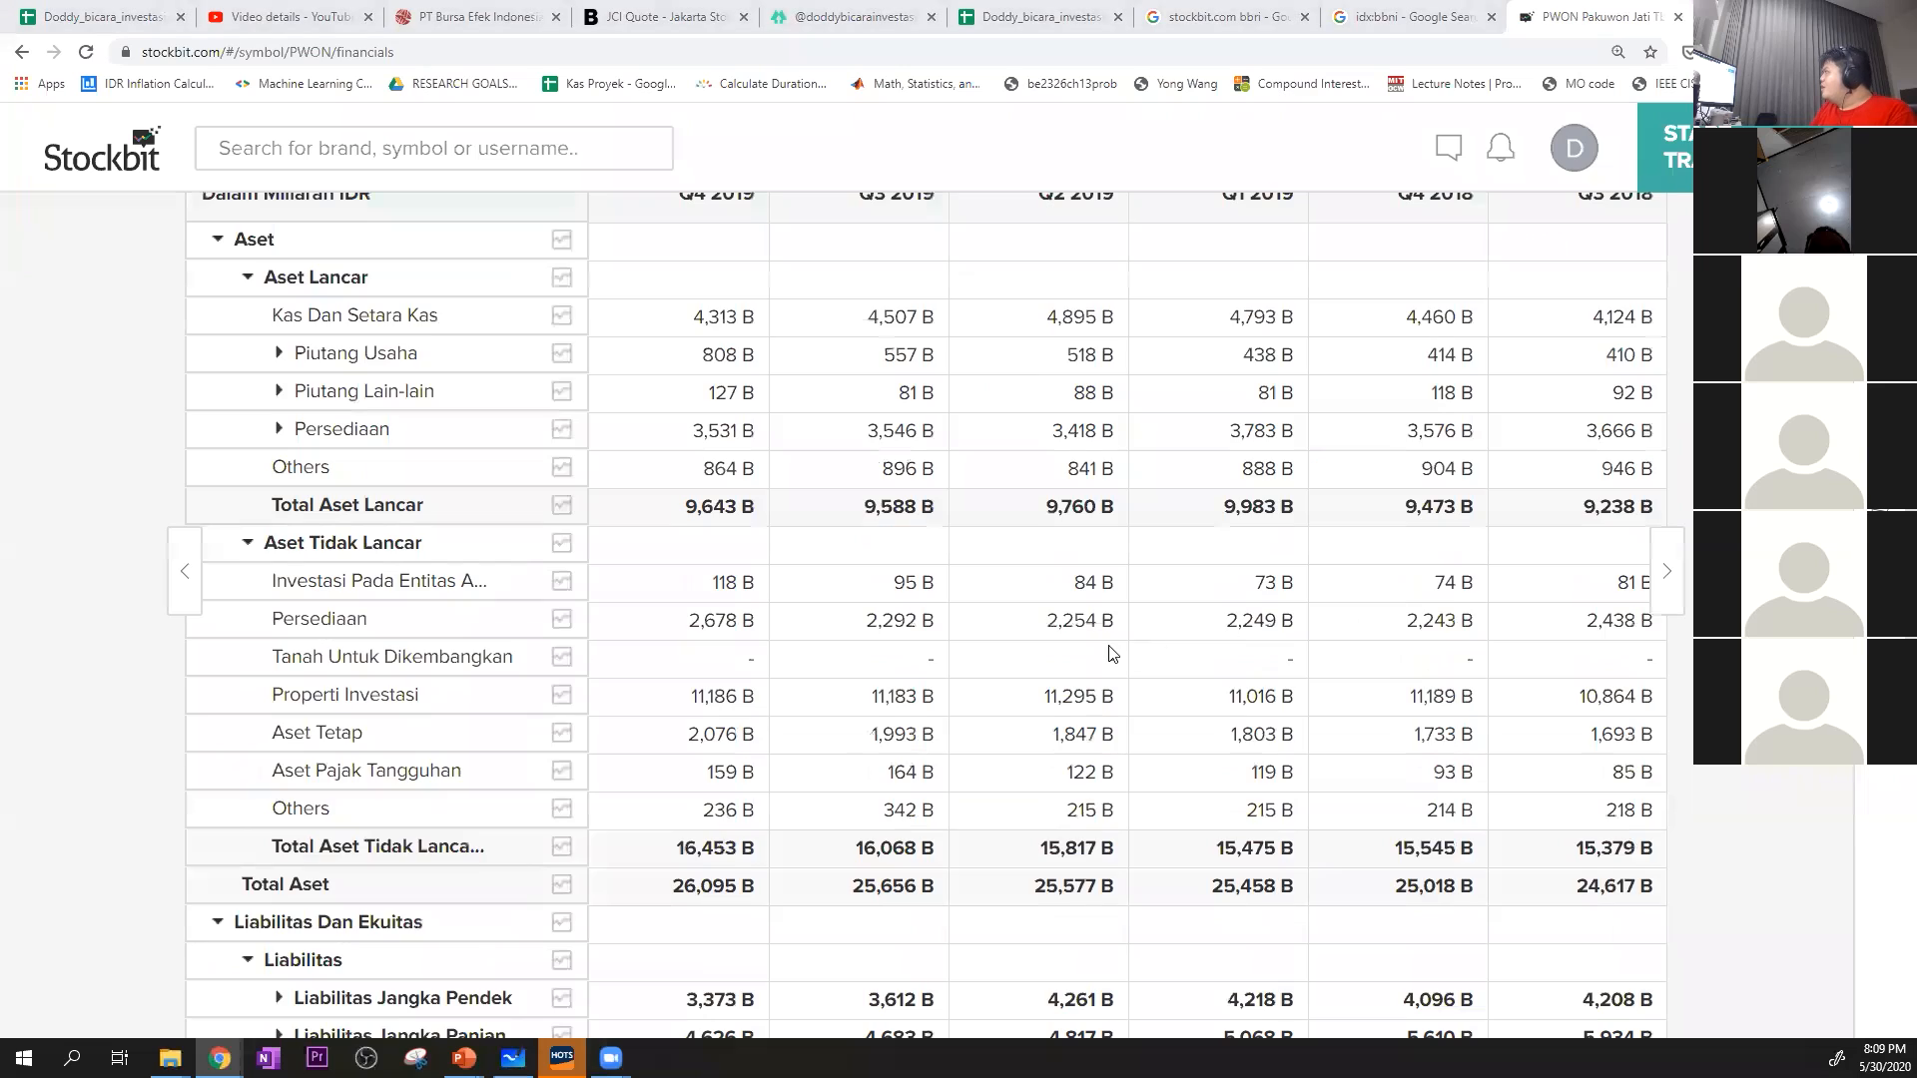
scroll(759, 729, "down", 1)
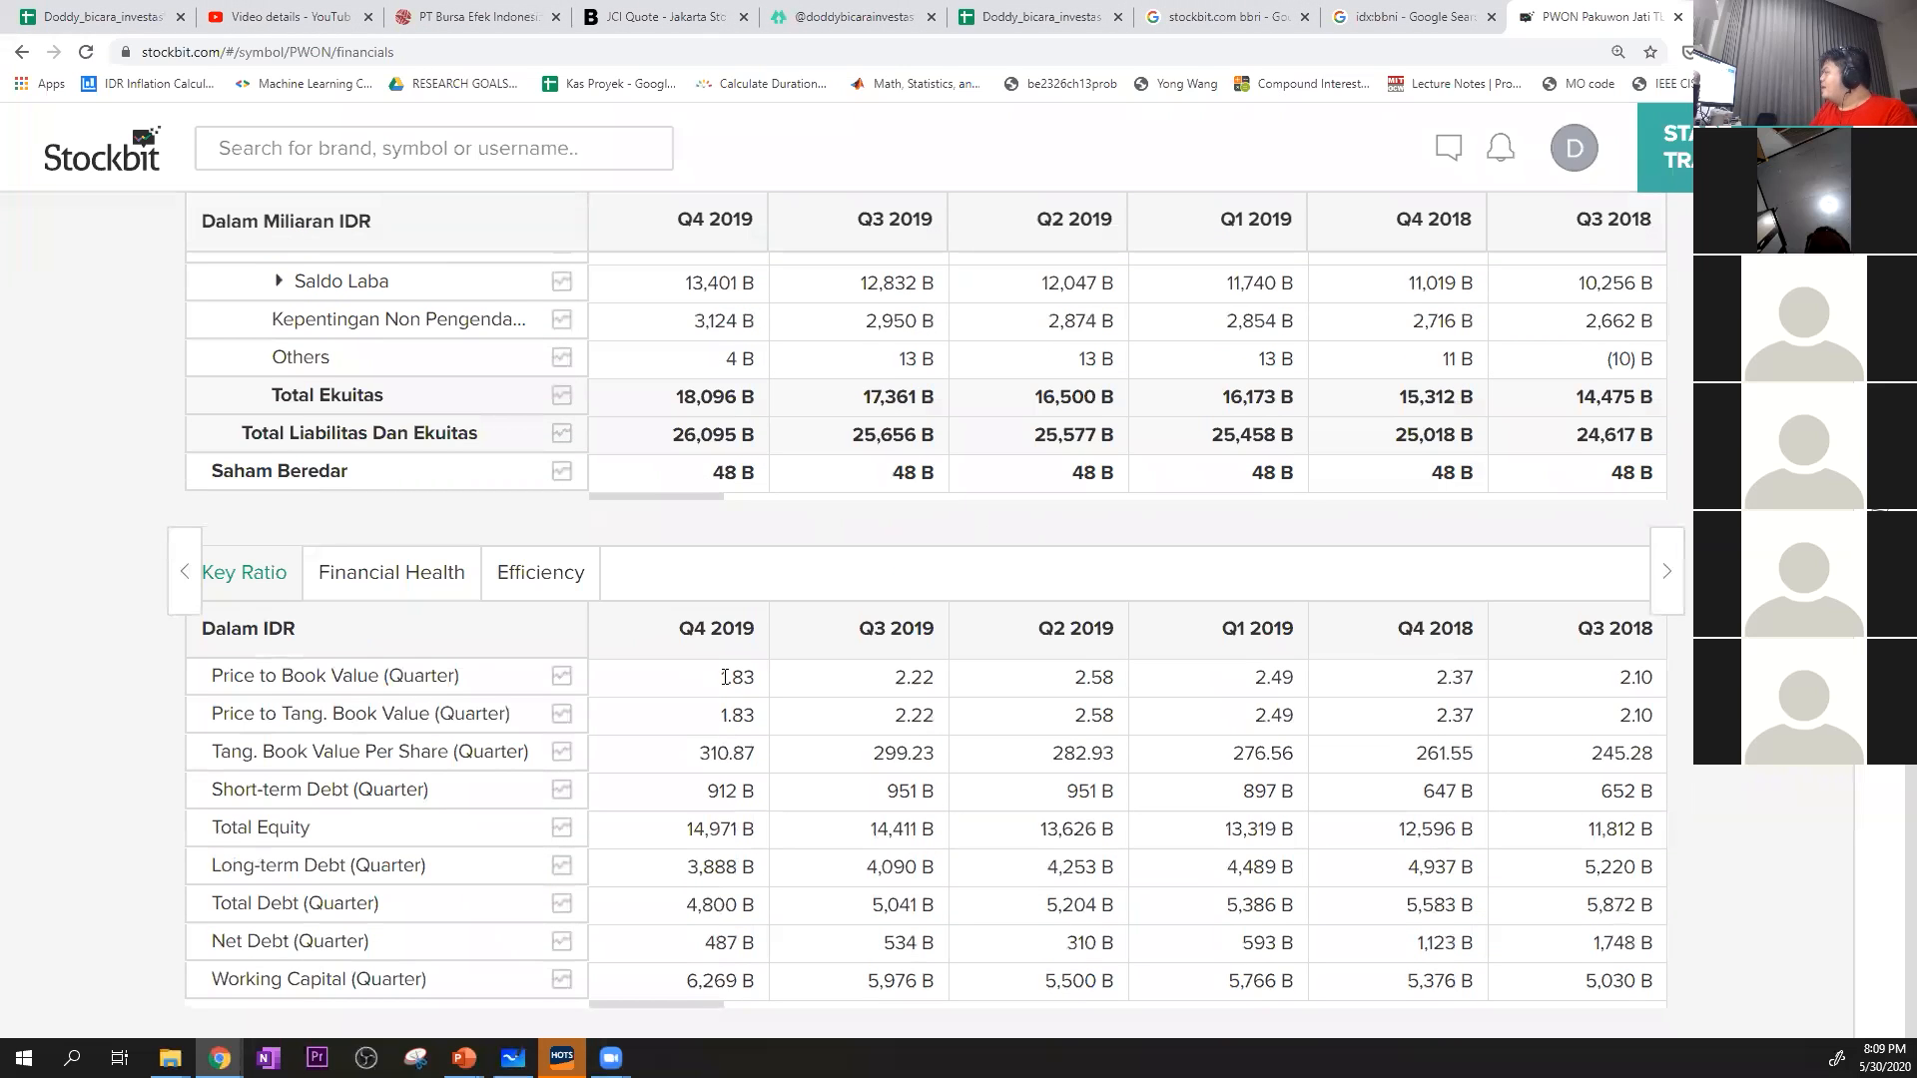
scroll(726, 677, "up", 20)
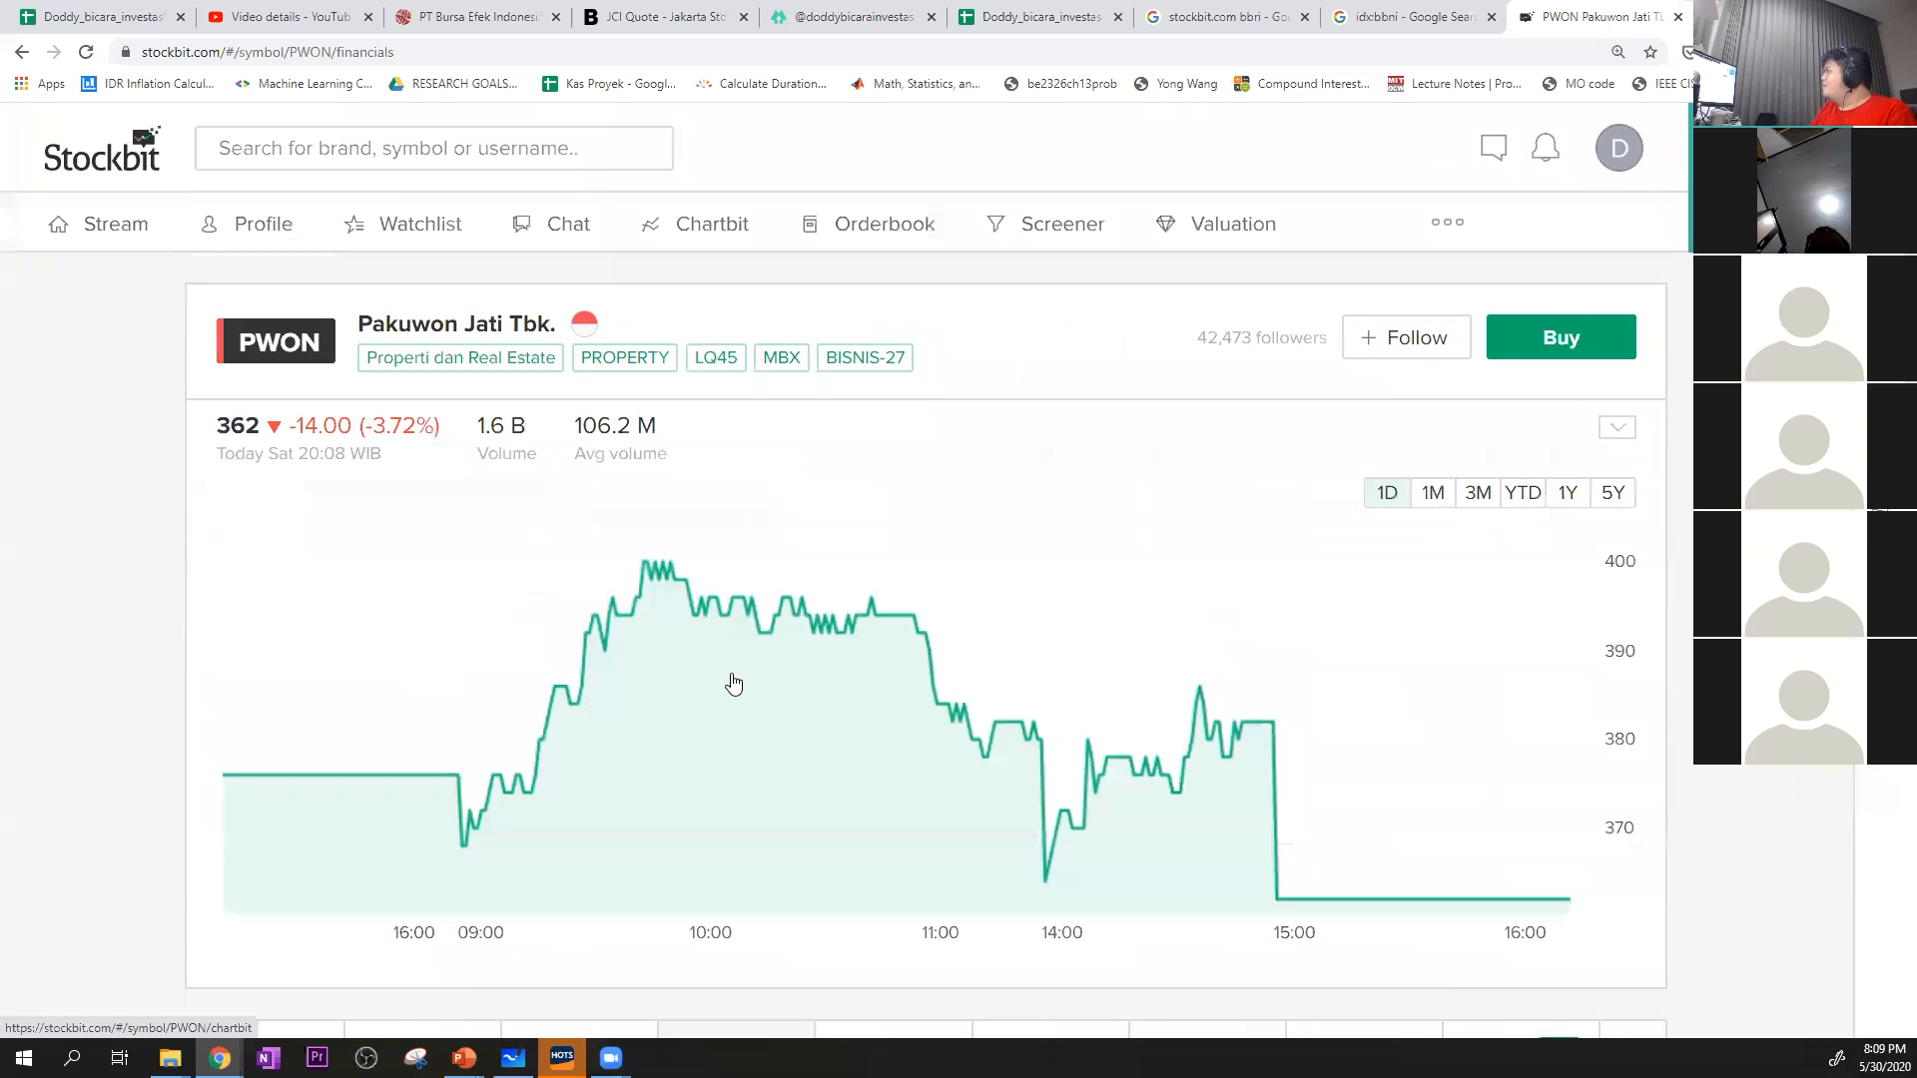
left_click(136, 16)
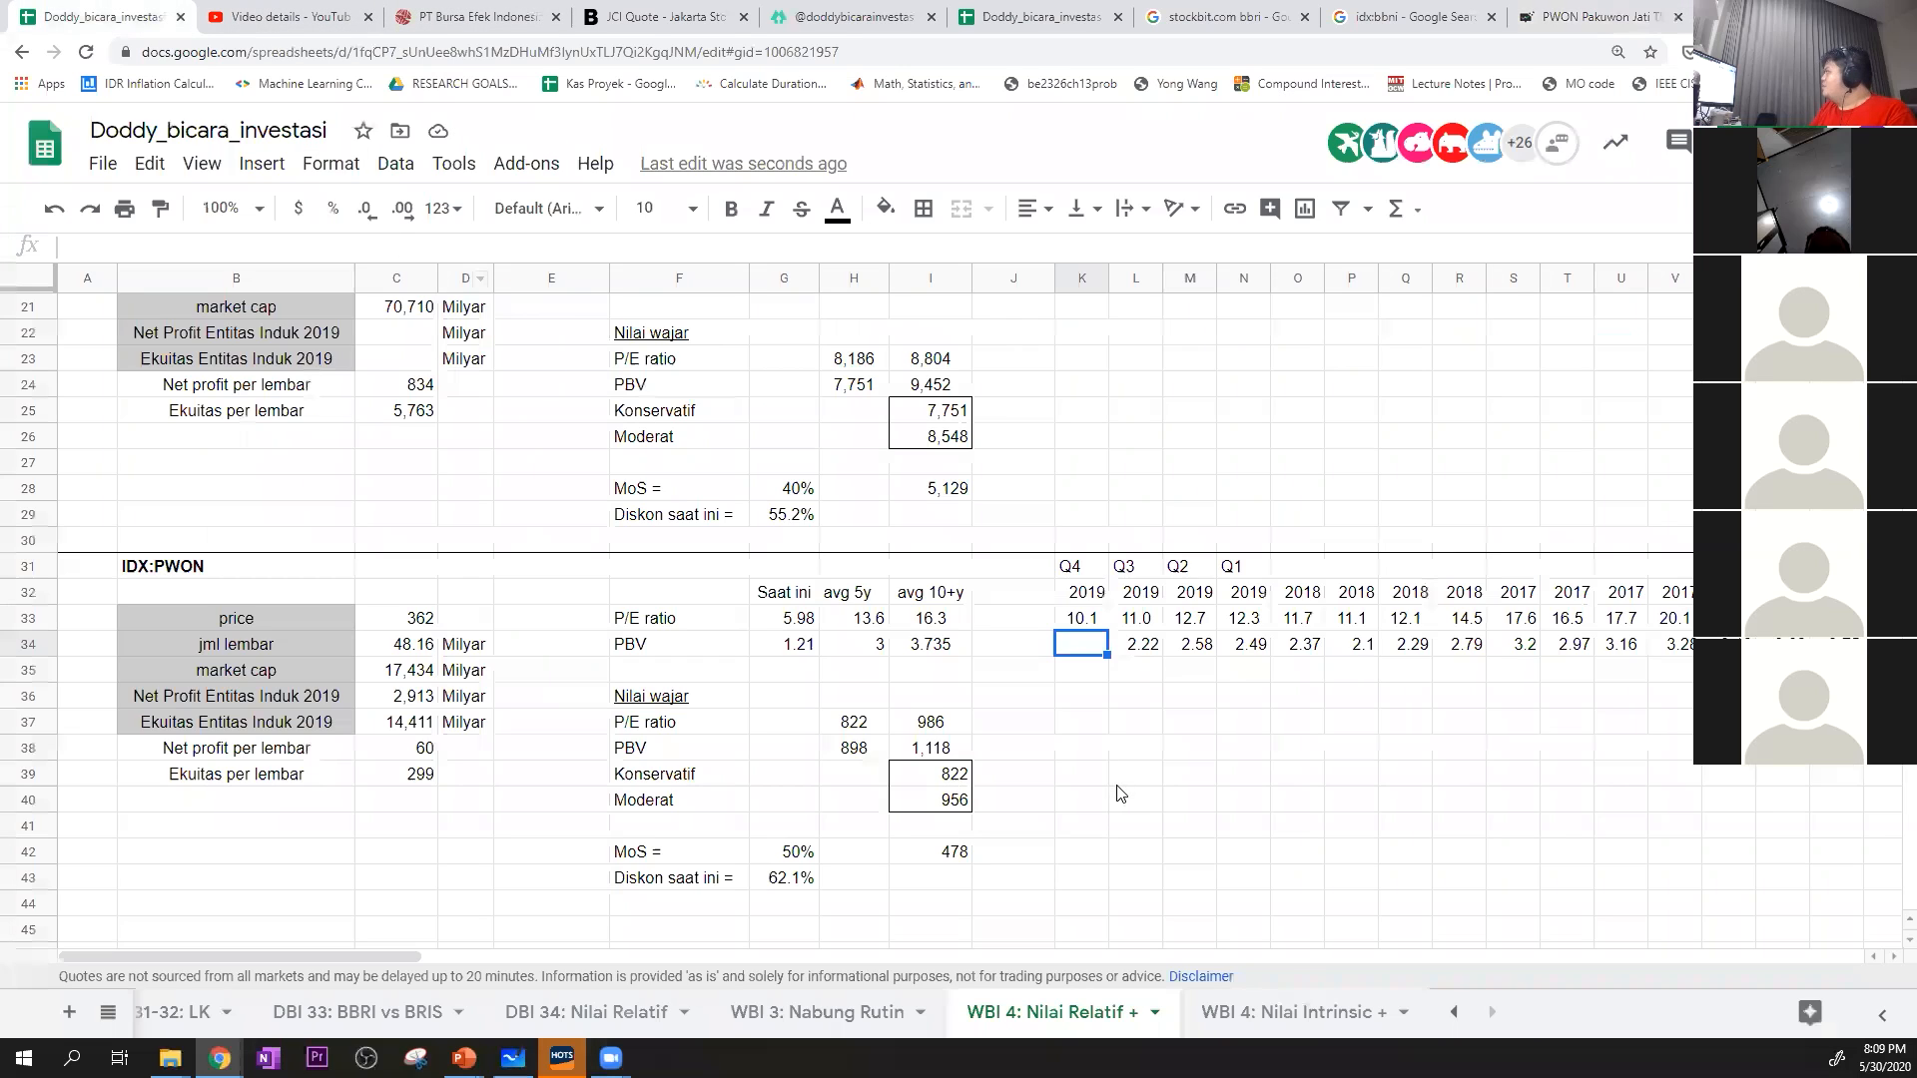
type("1.8")
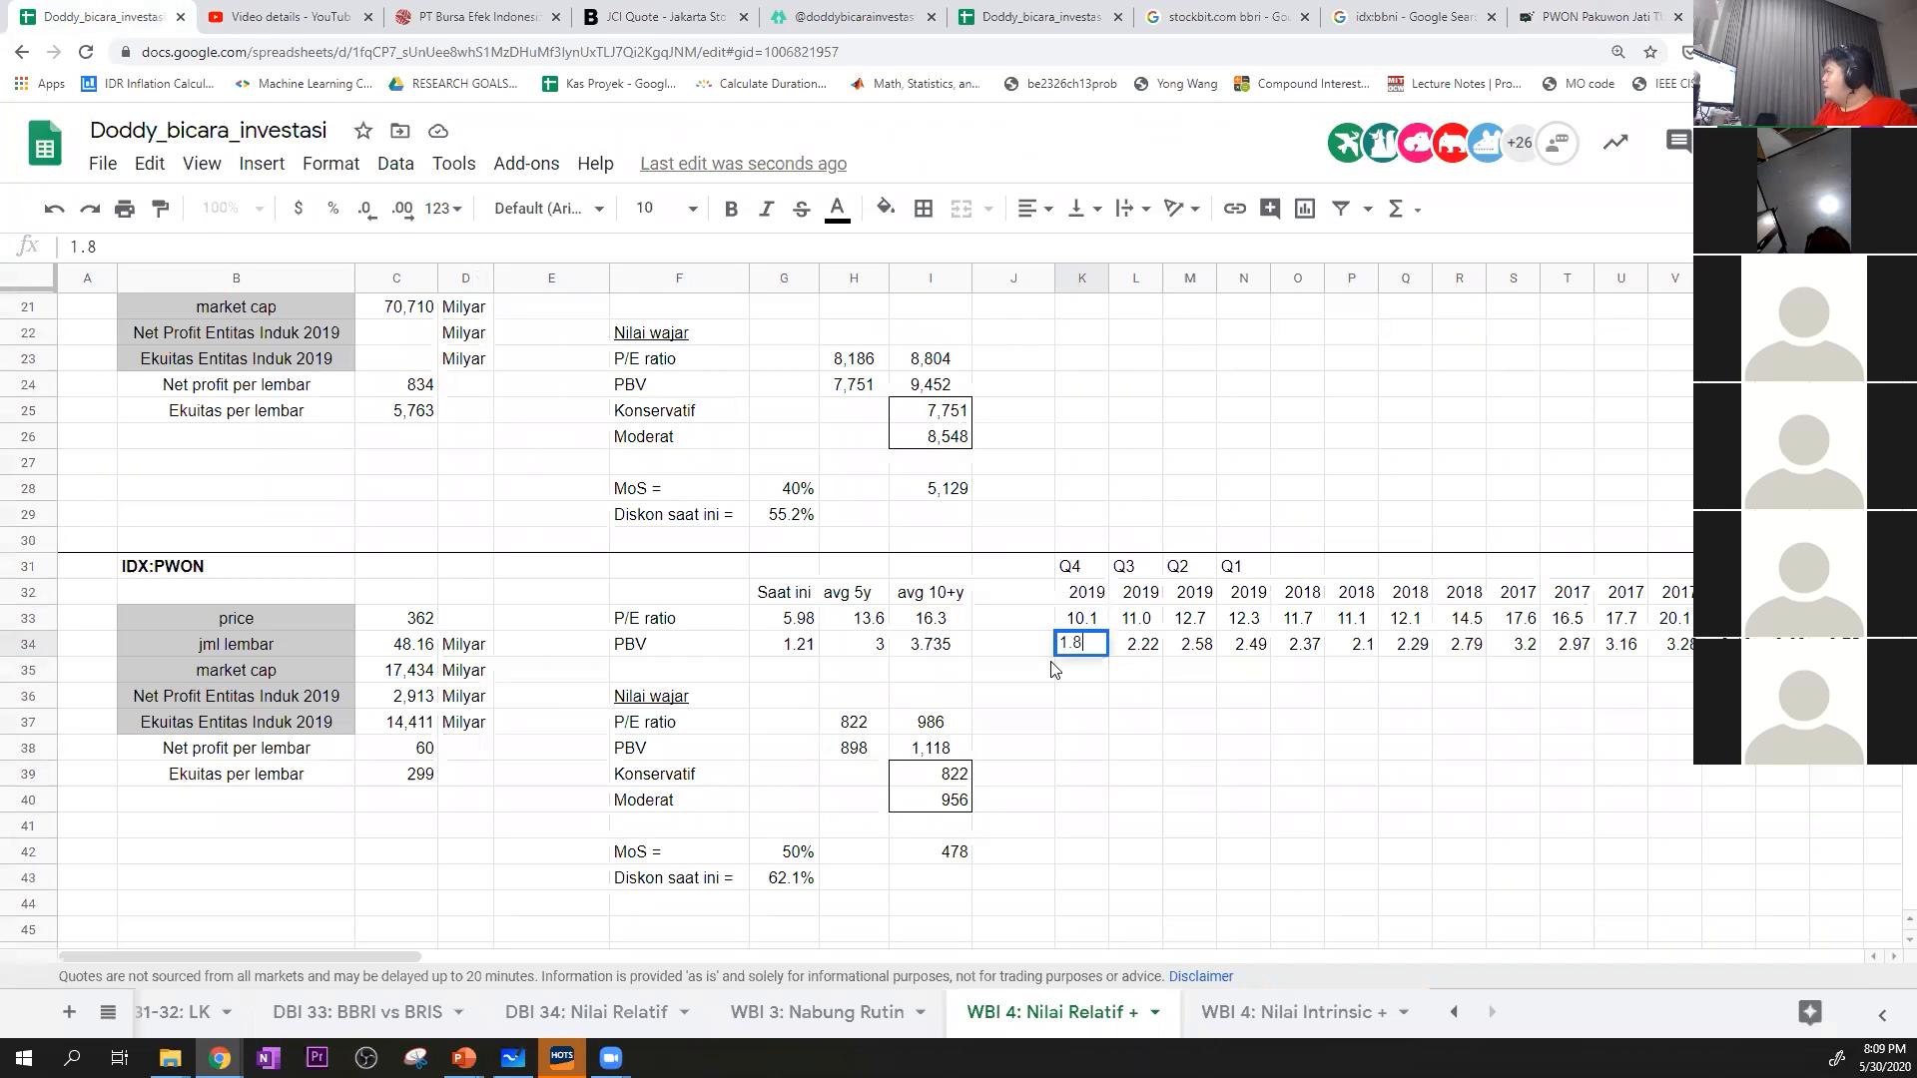
type("3")
key("Return")
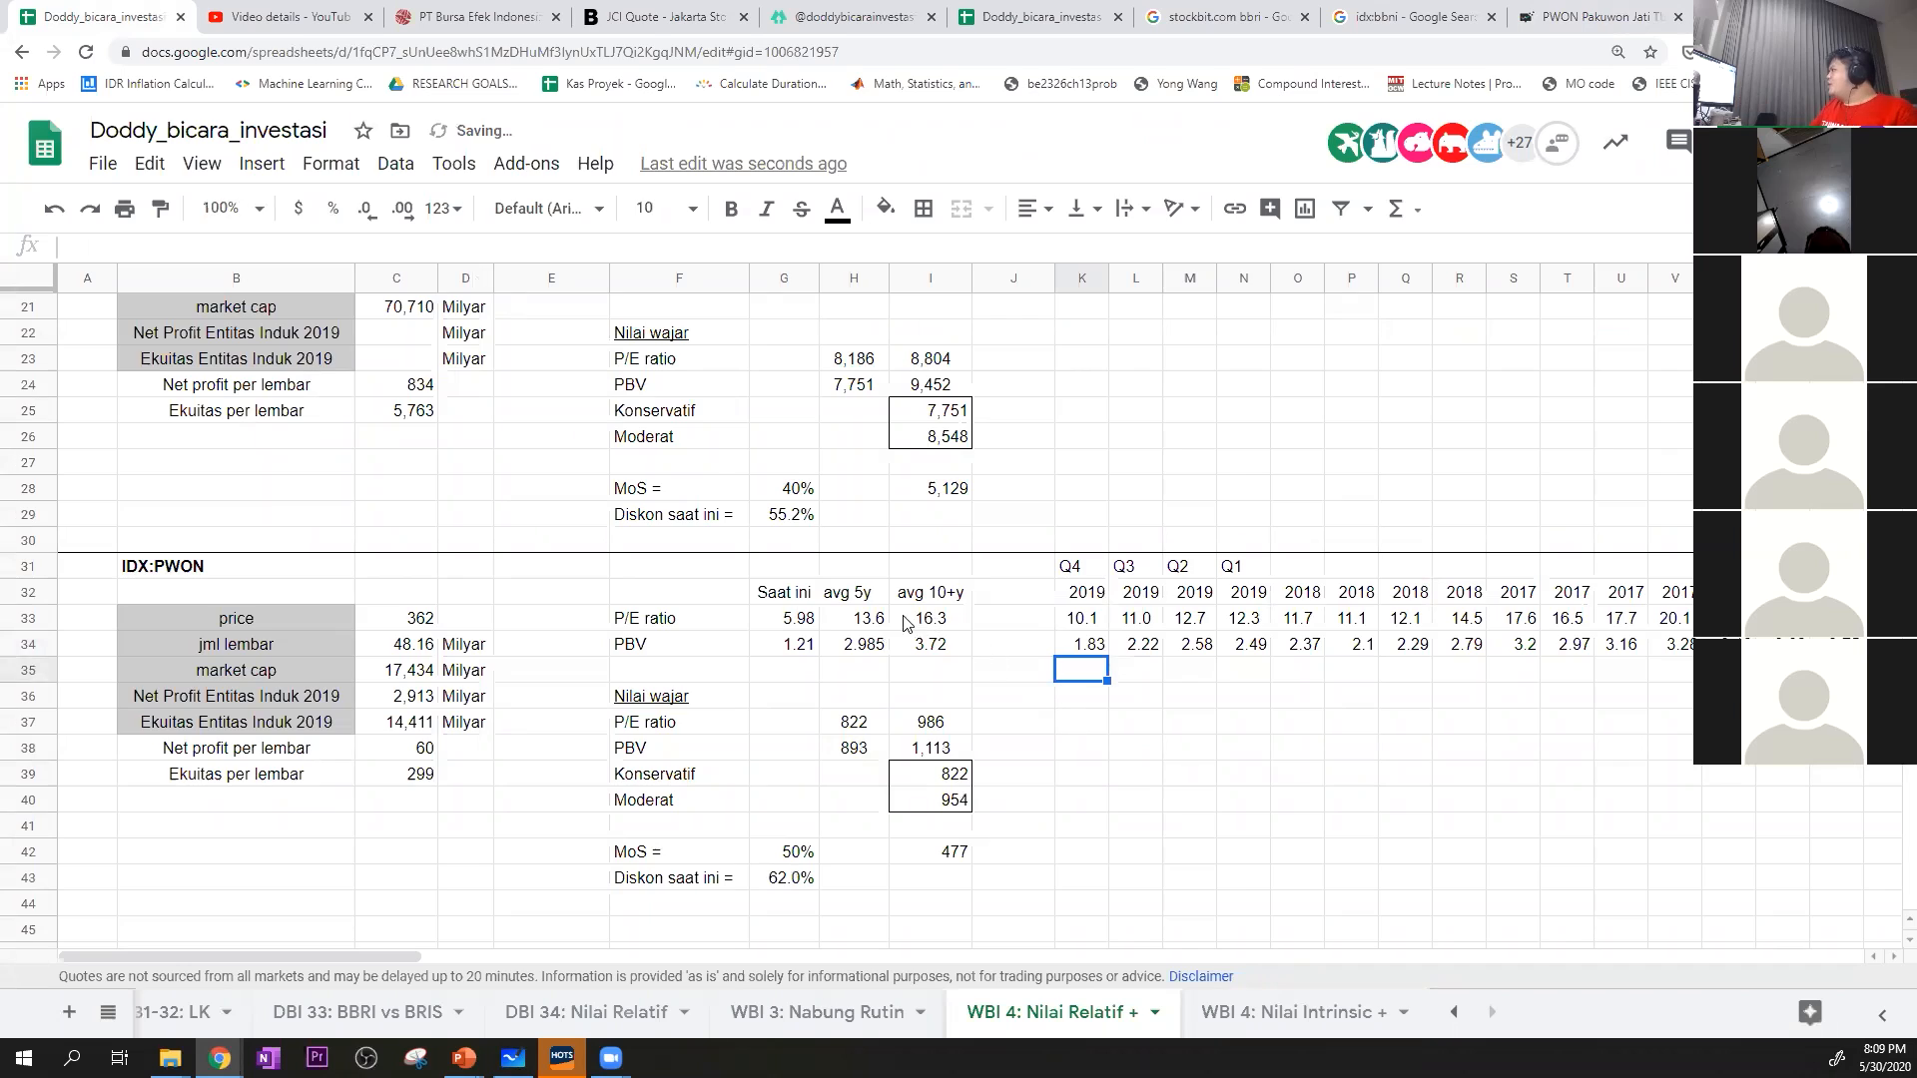
Inspect the formulas behind PWON's 5-year median ratios in H33:H34, the Konservatif value in I39 and the current discount in G43
double_click(864, 619)
left_click(859, 647)
double_click(859, 647)
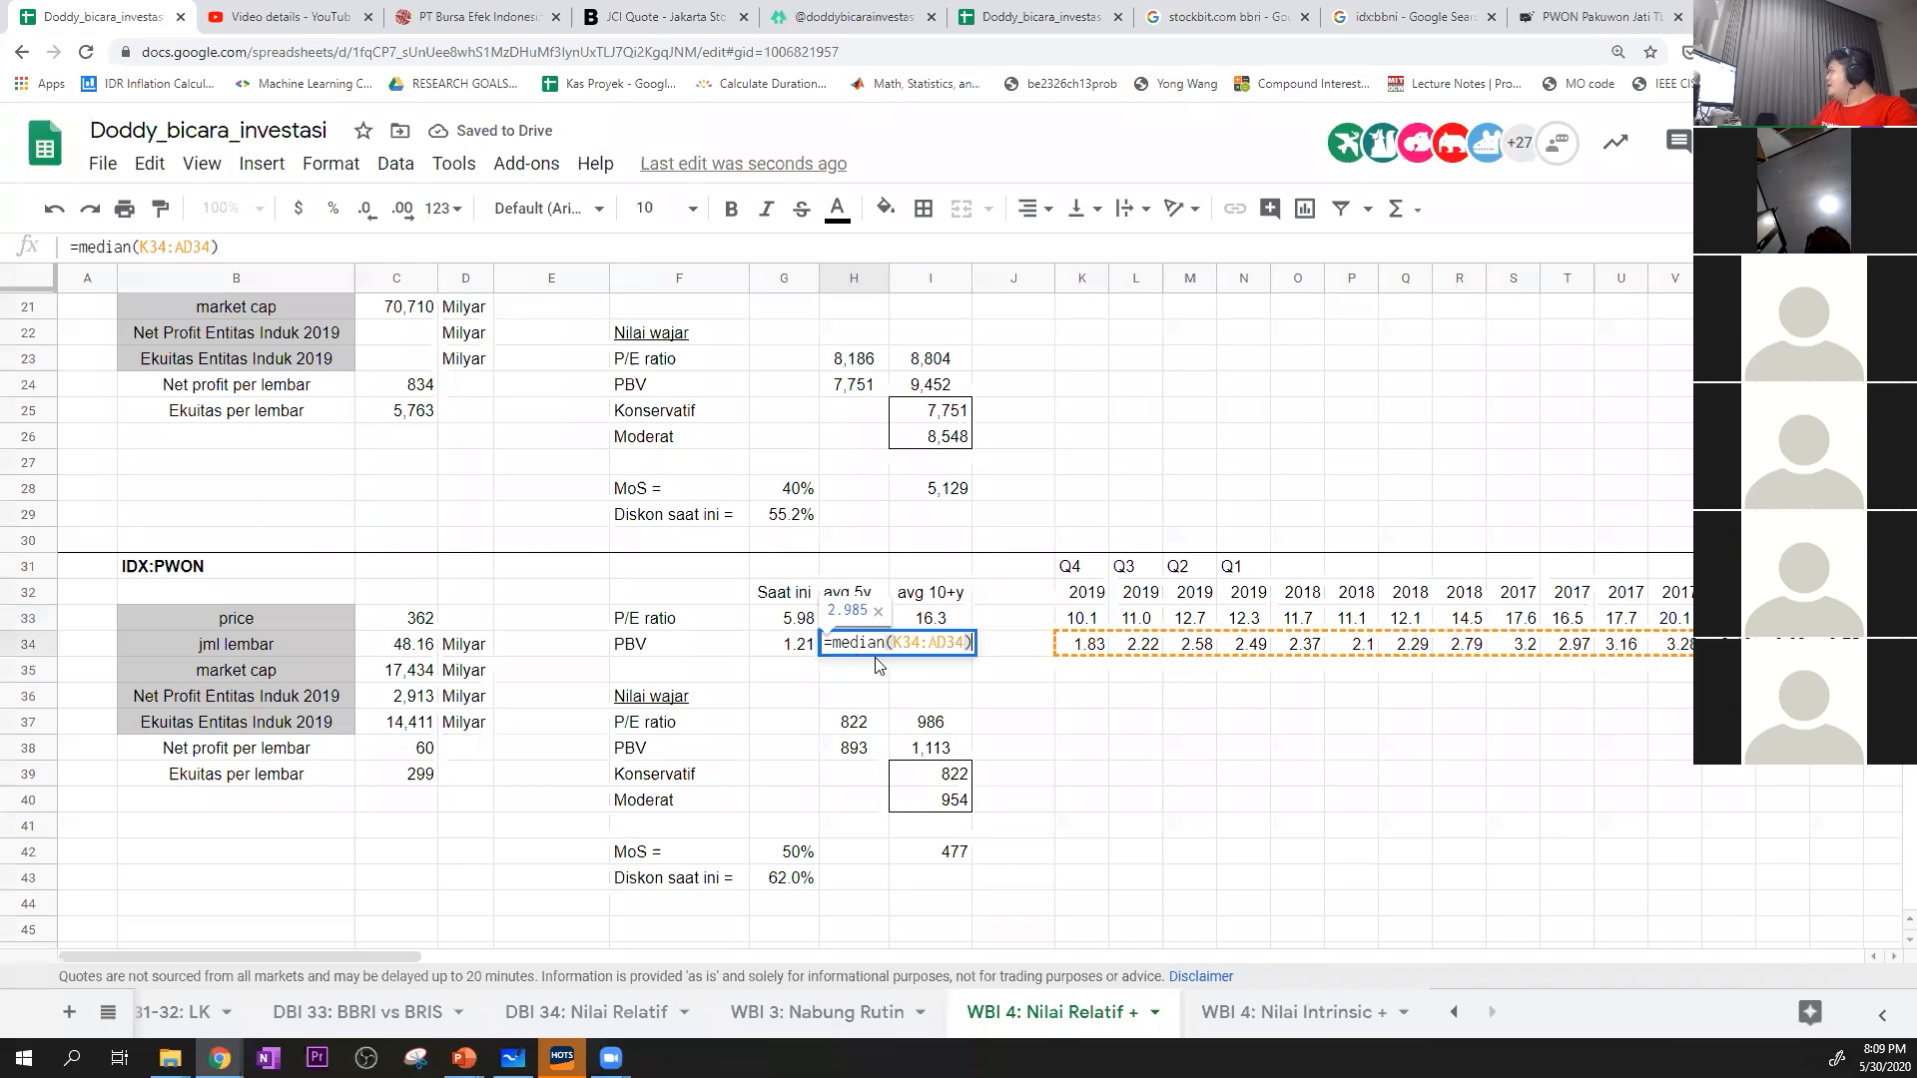
left_click(1130, 775)
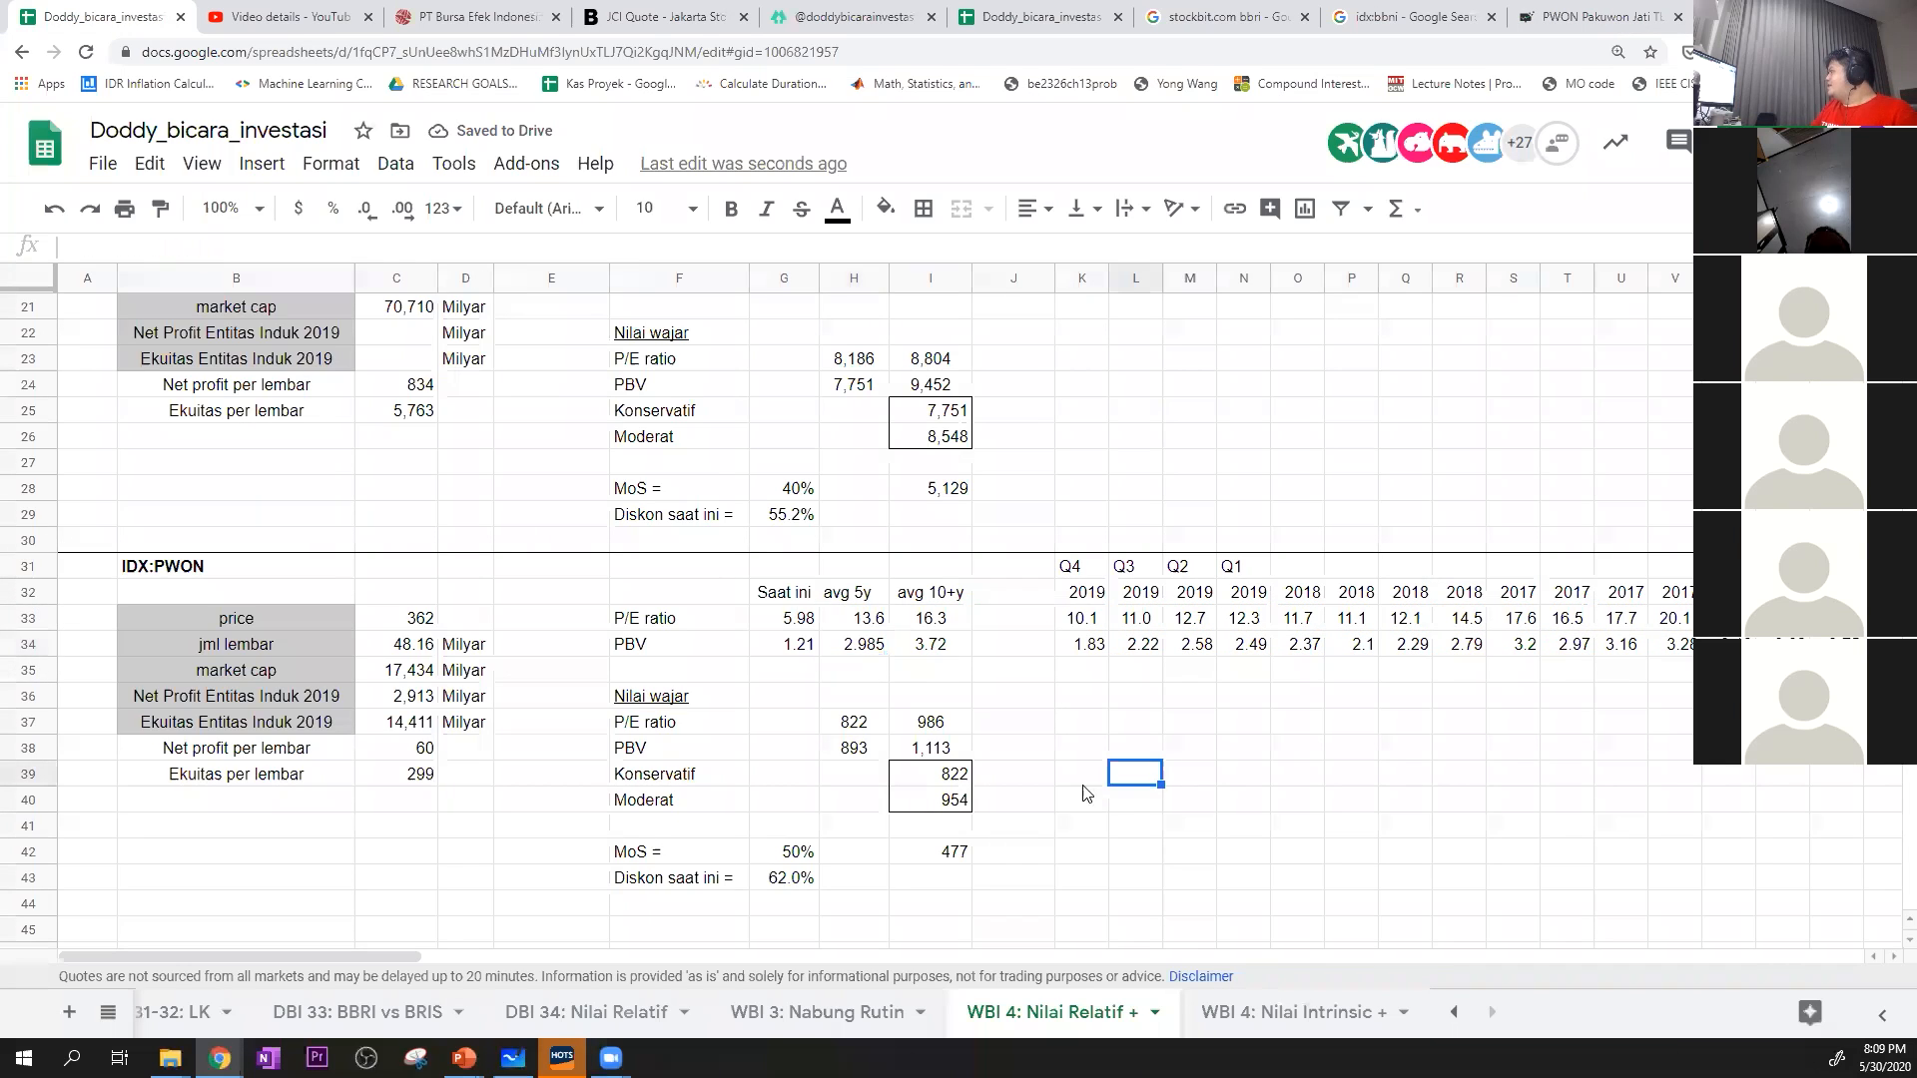
left_click(961, 775)
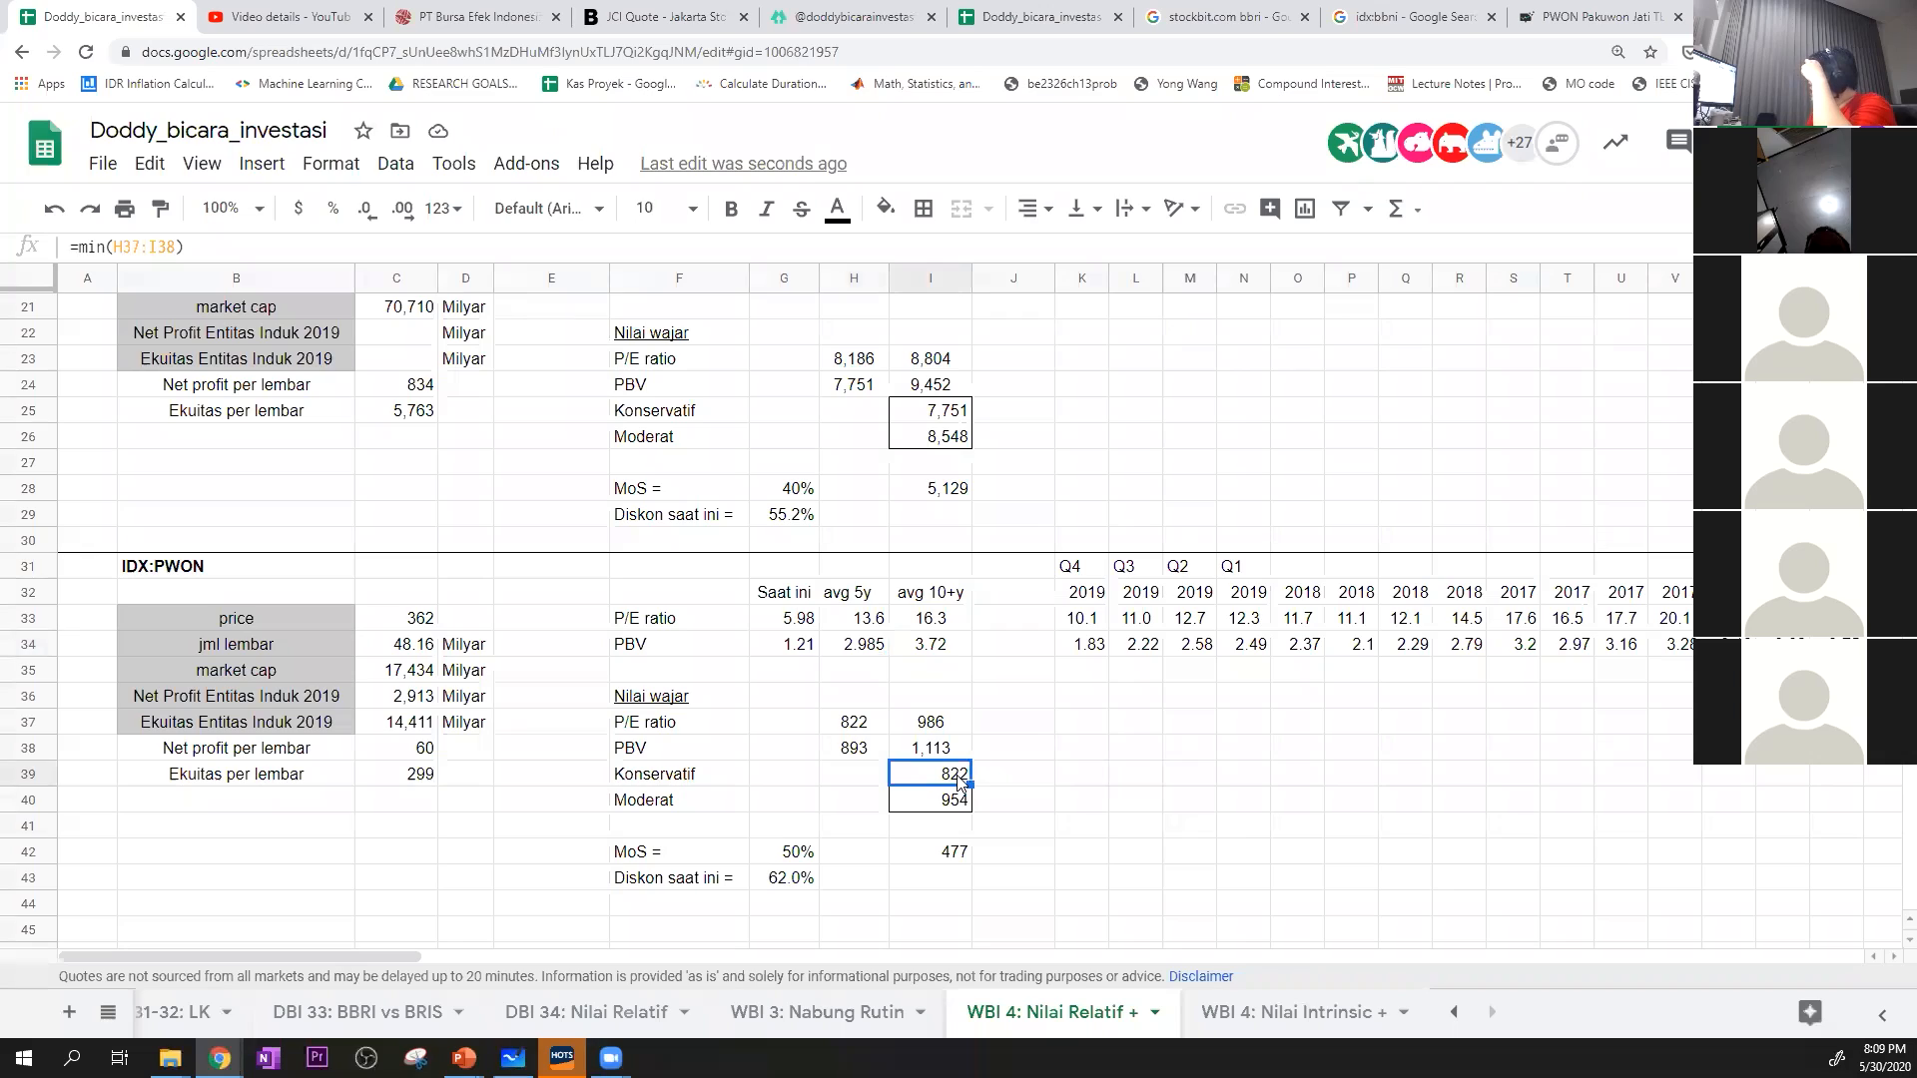
left_click(1072, 805)
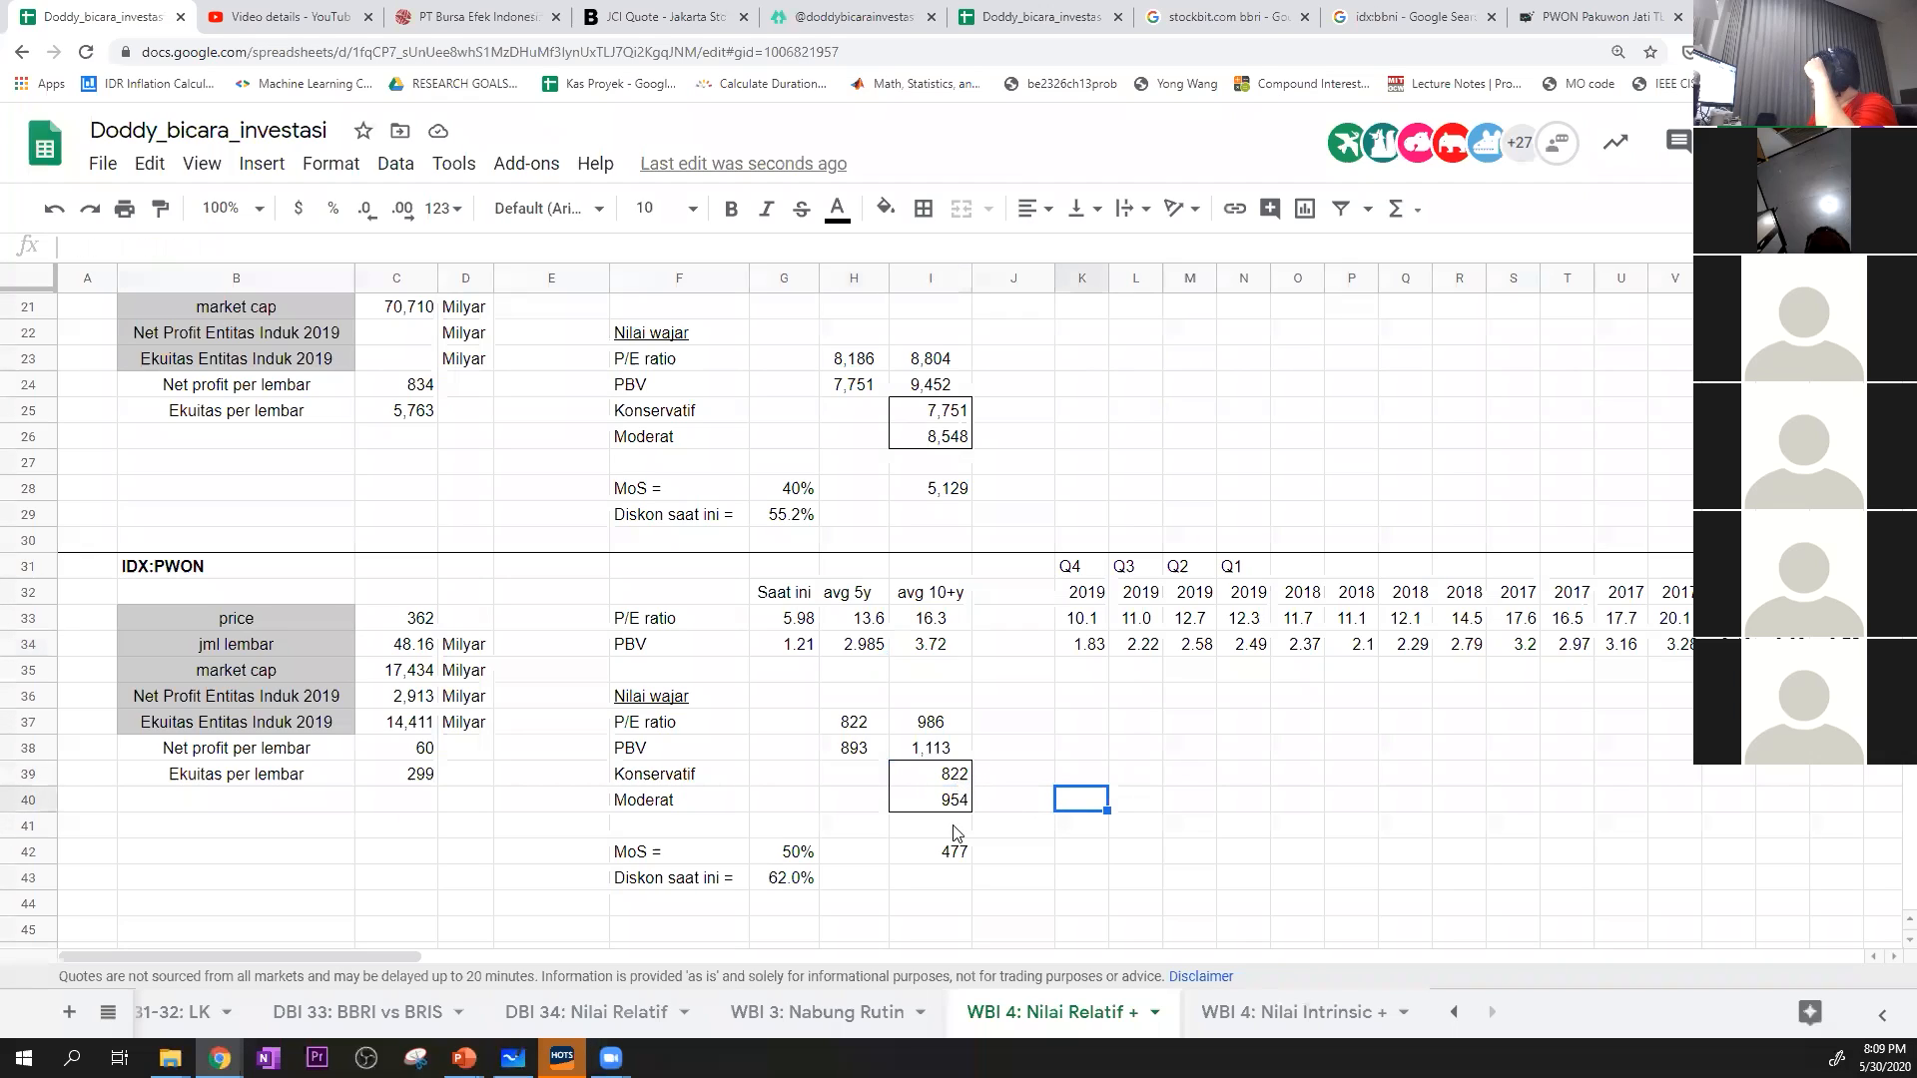
left_click(802, 880)
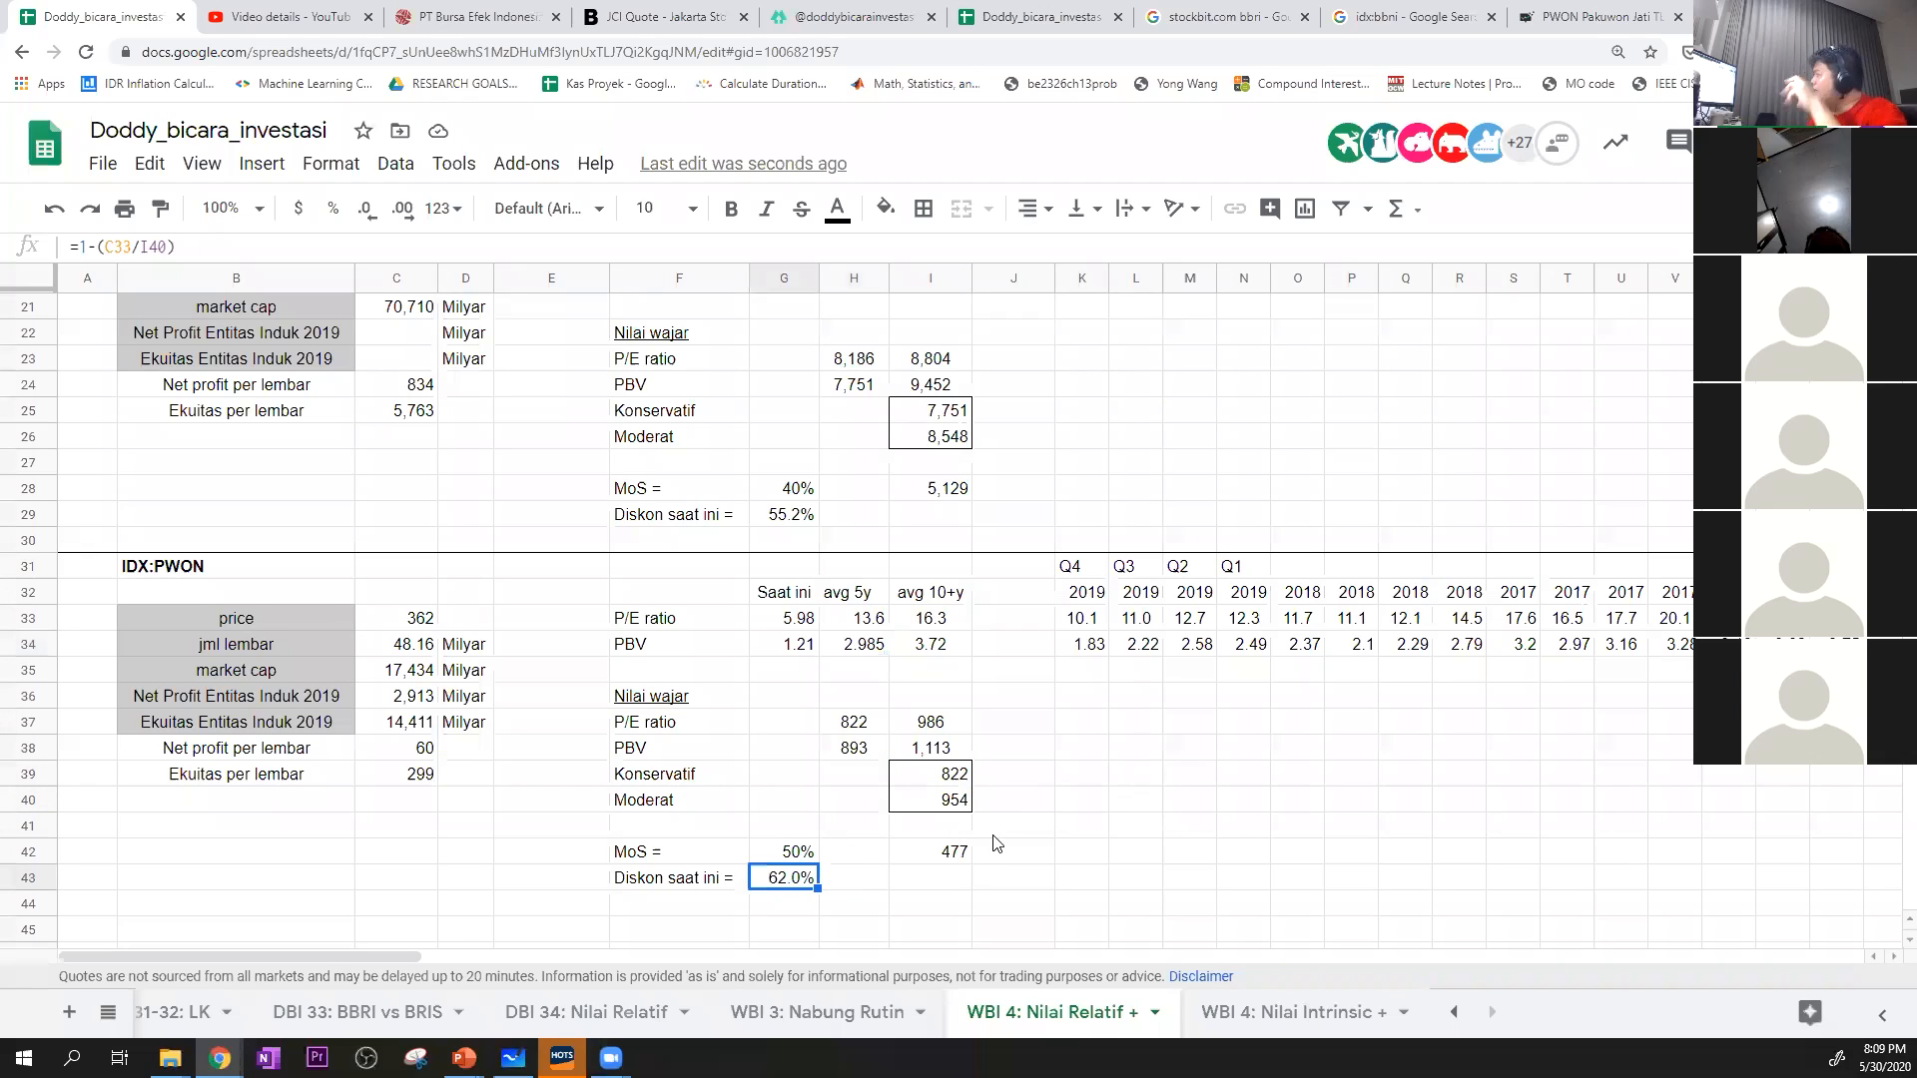
Search Google for idx:pwon, compare the 5-year and maximum price charts and highlight the 52-week high
left_click(1464, 10)
double_click(275, 156)
type("pwon")
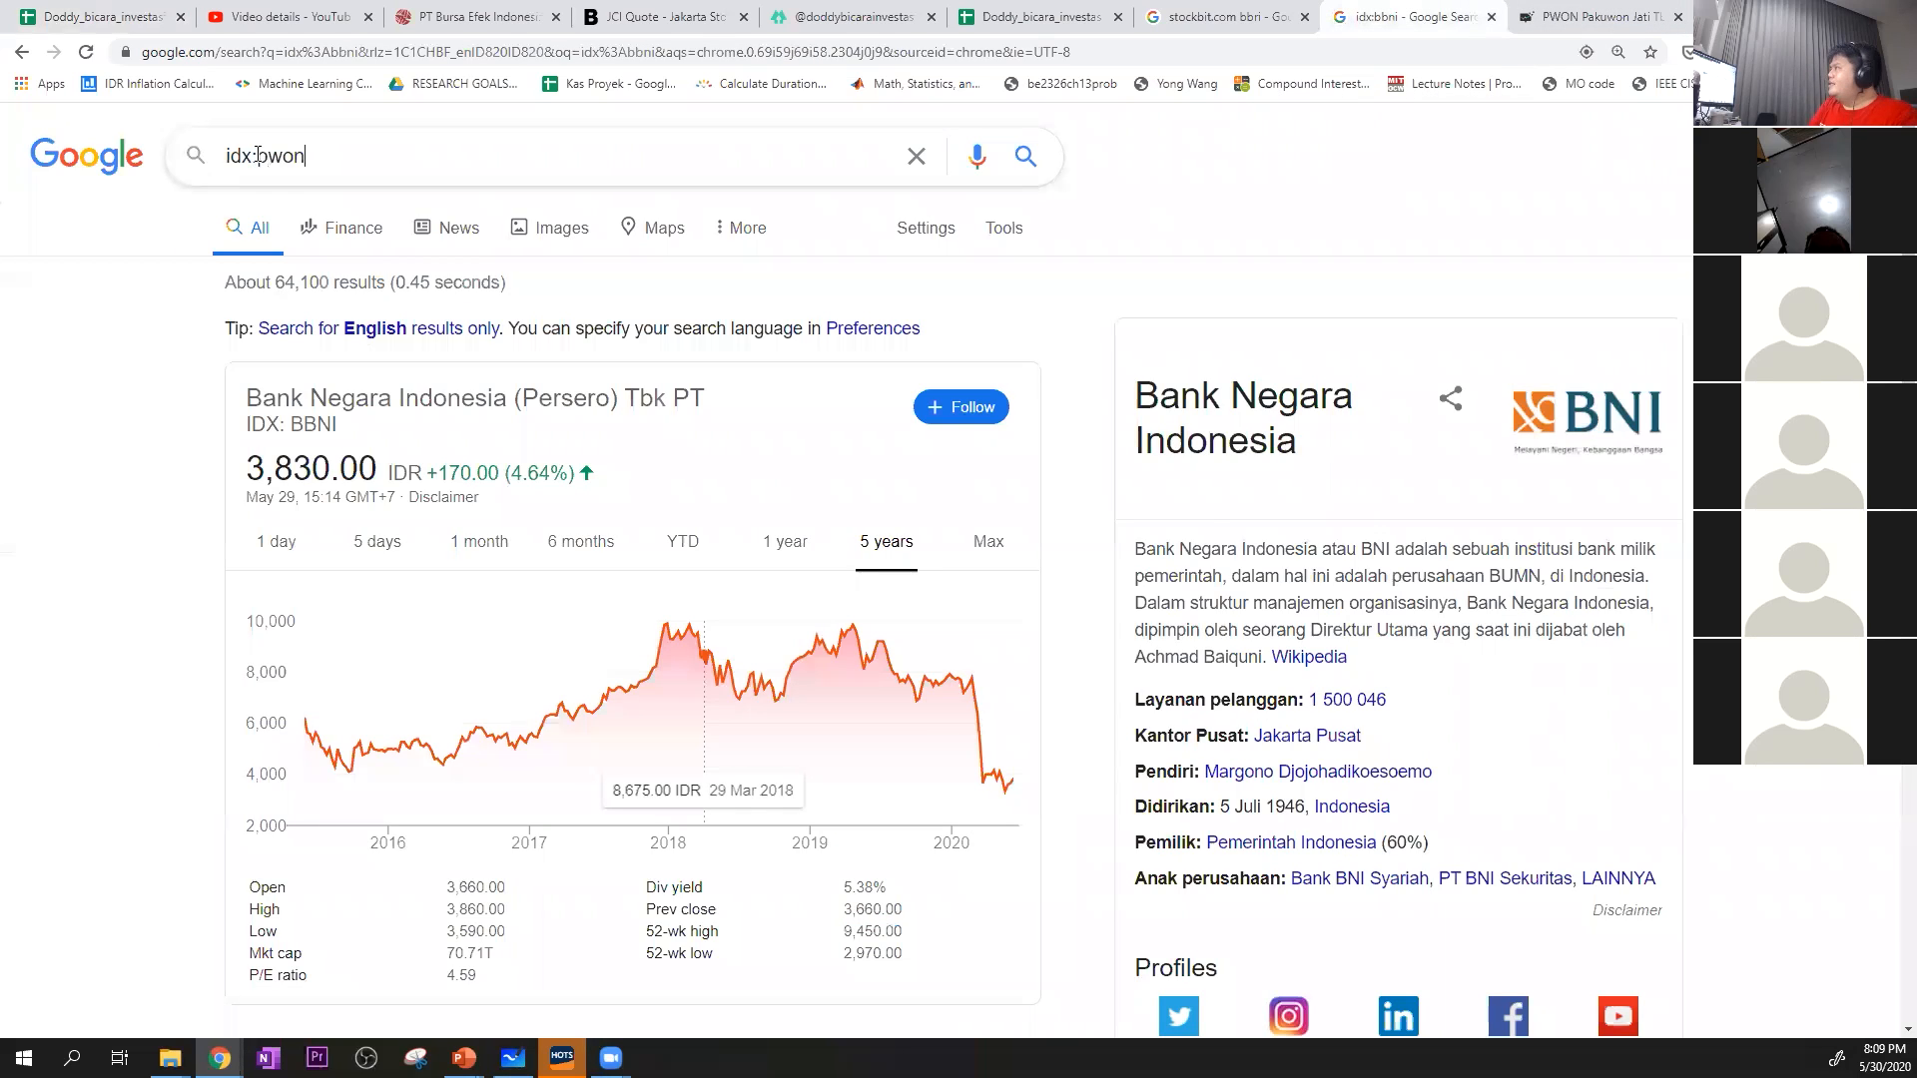
key("Return")
left_click(889, 545)
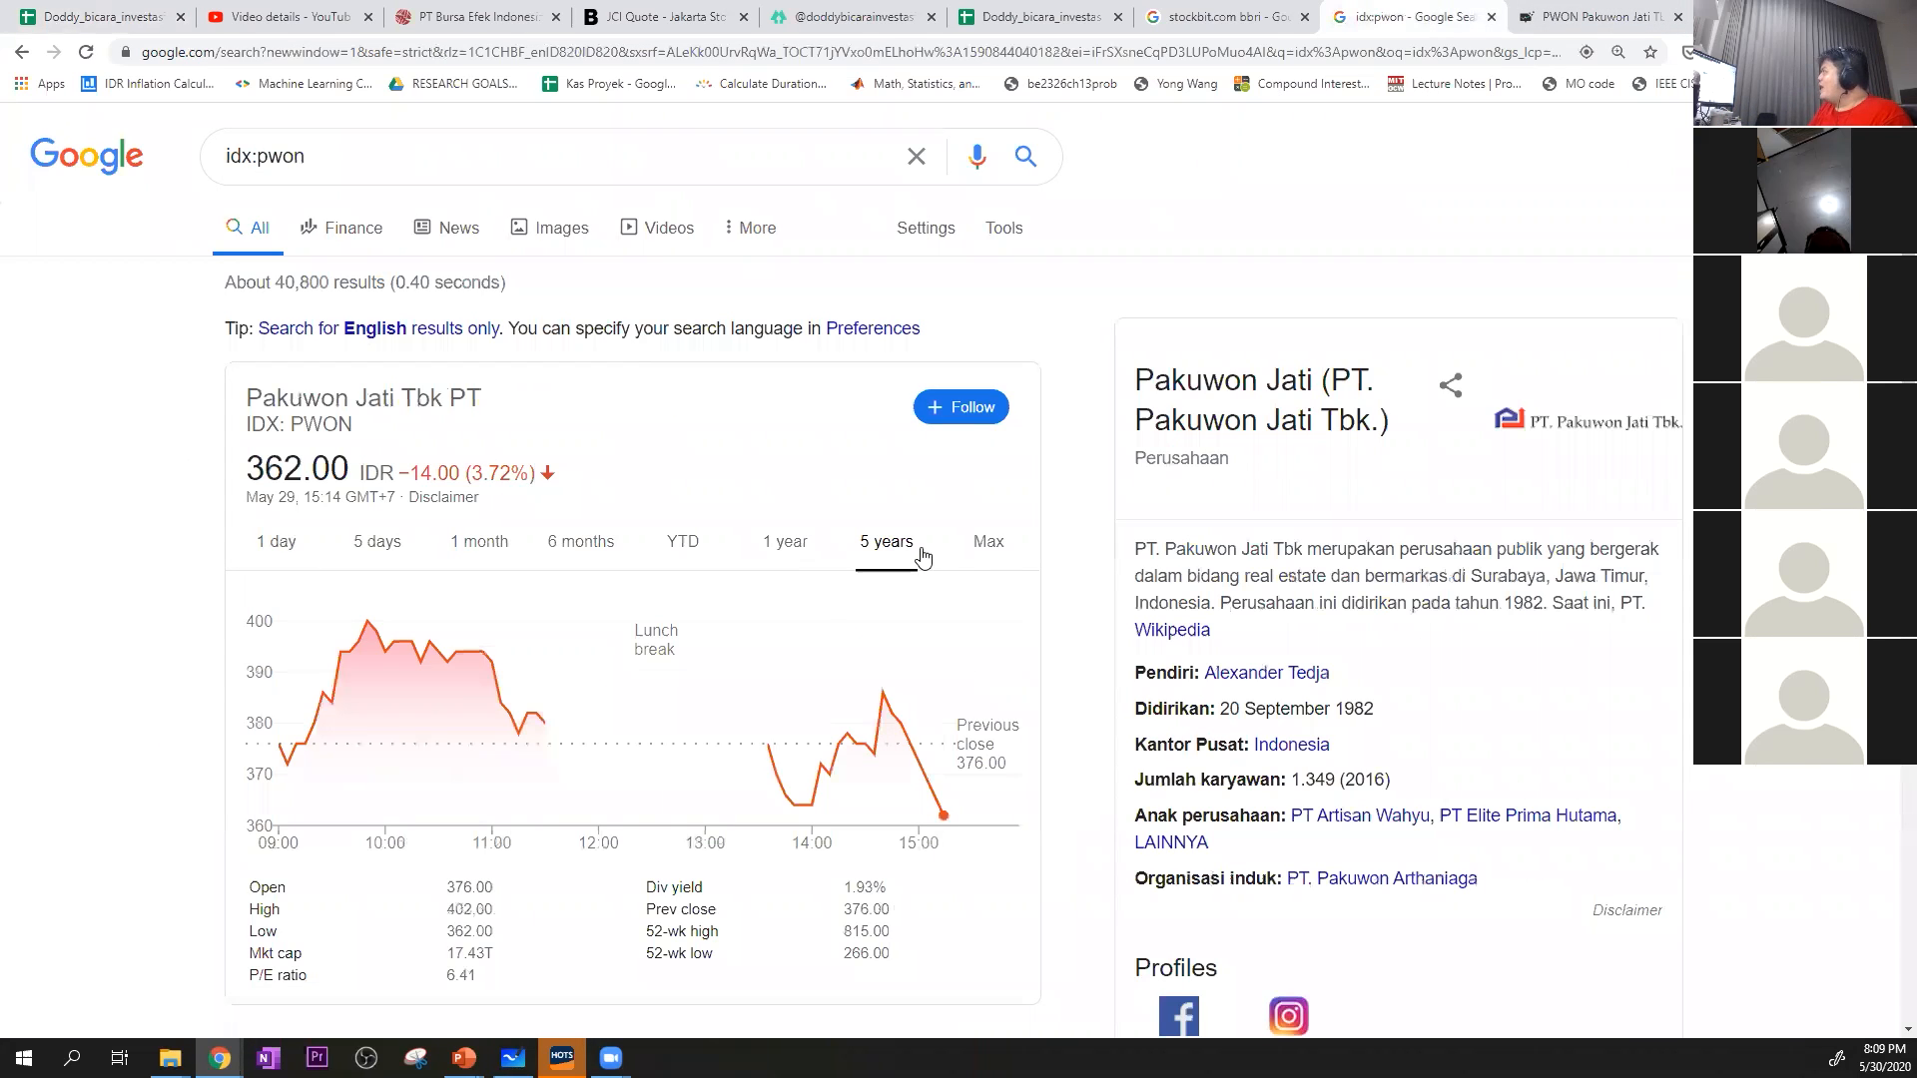
left_click(989, 551)
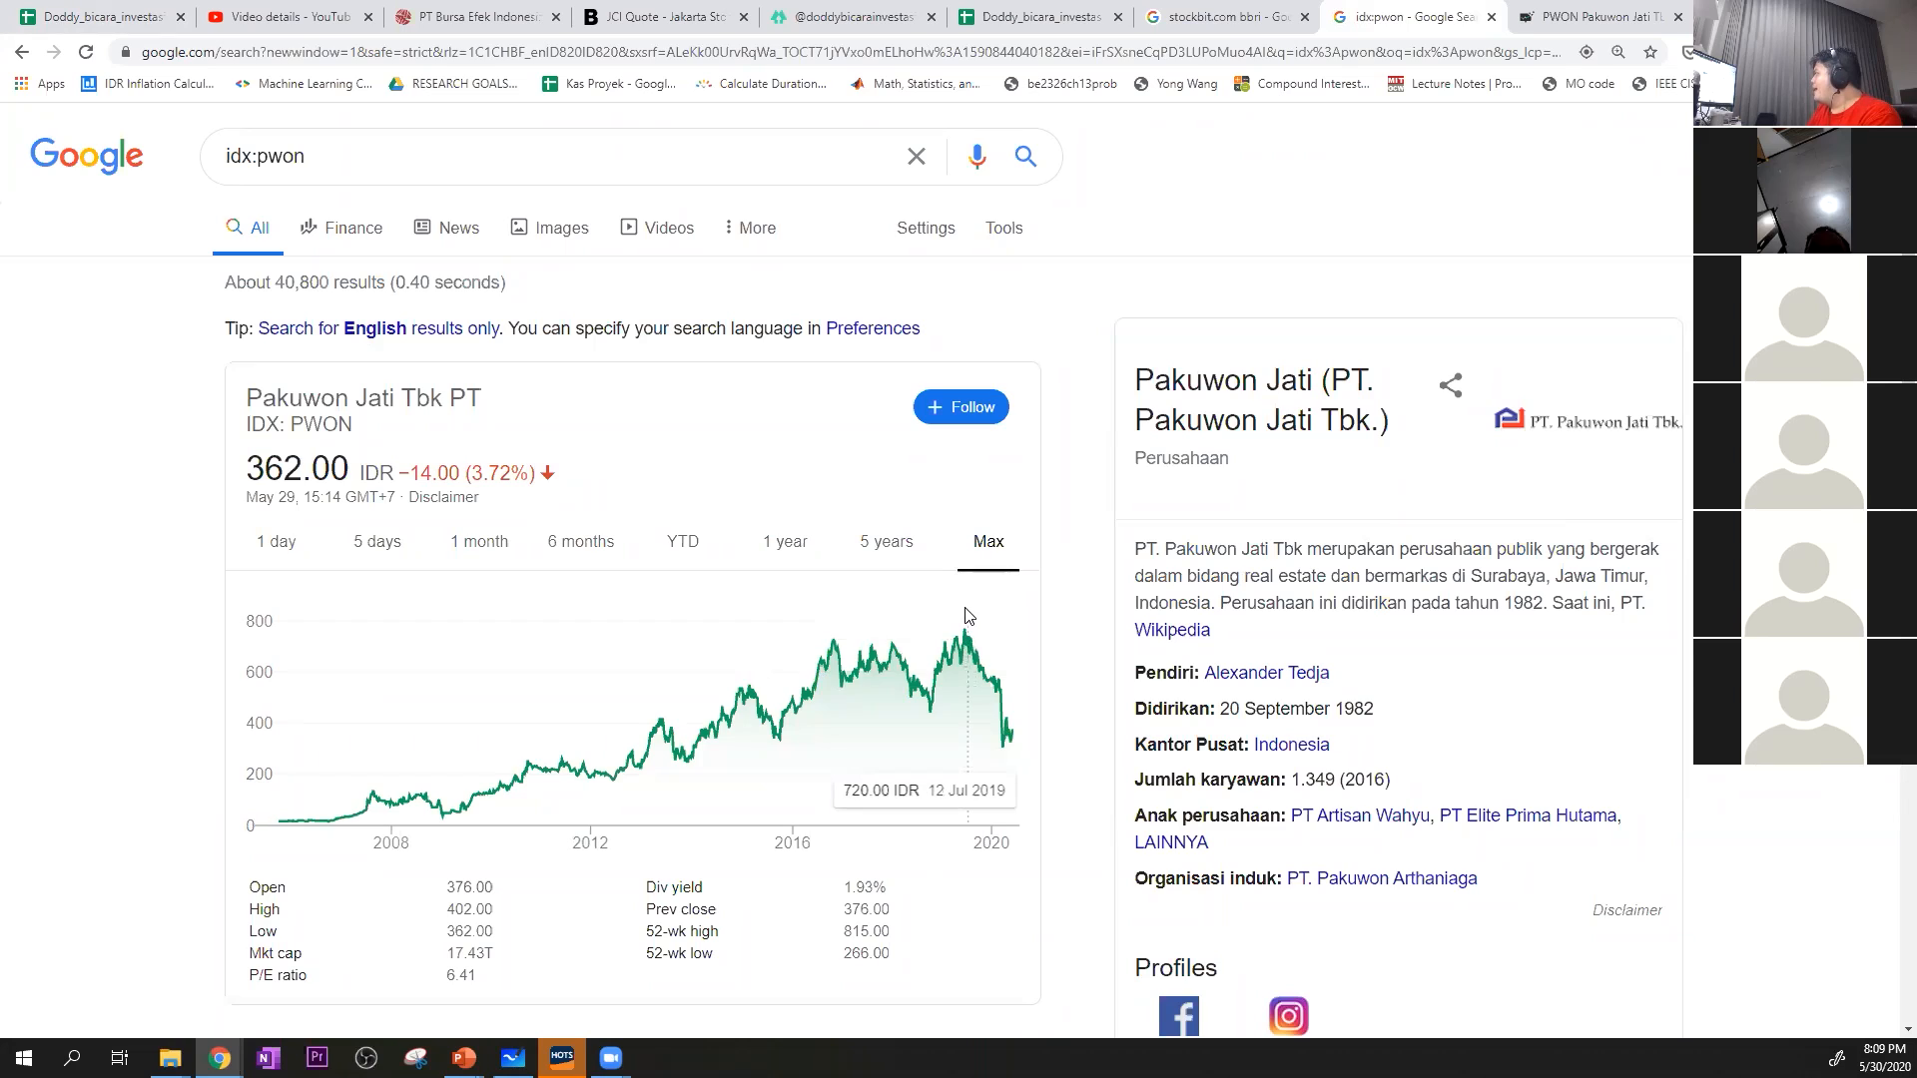
left_click(887, 541)
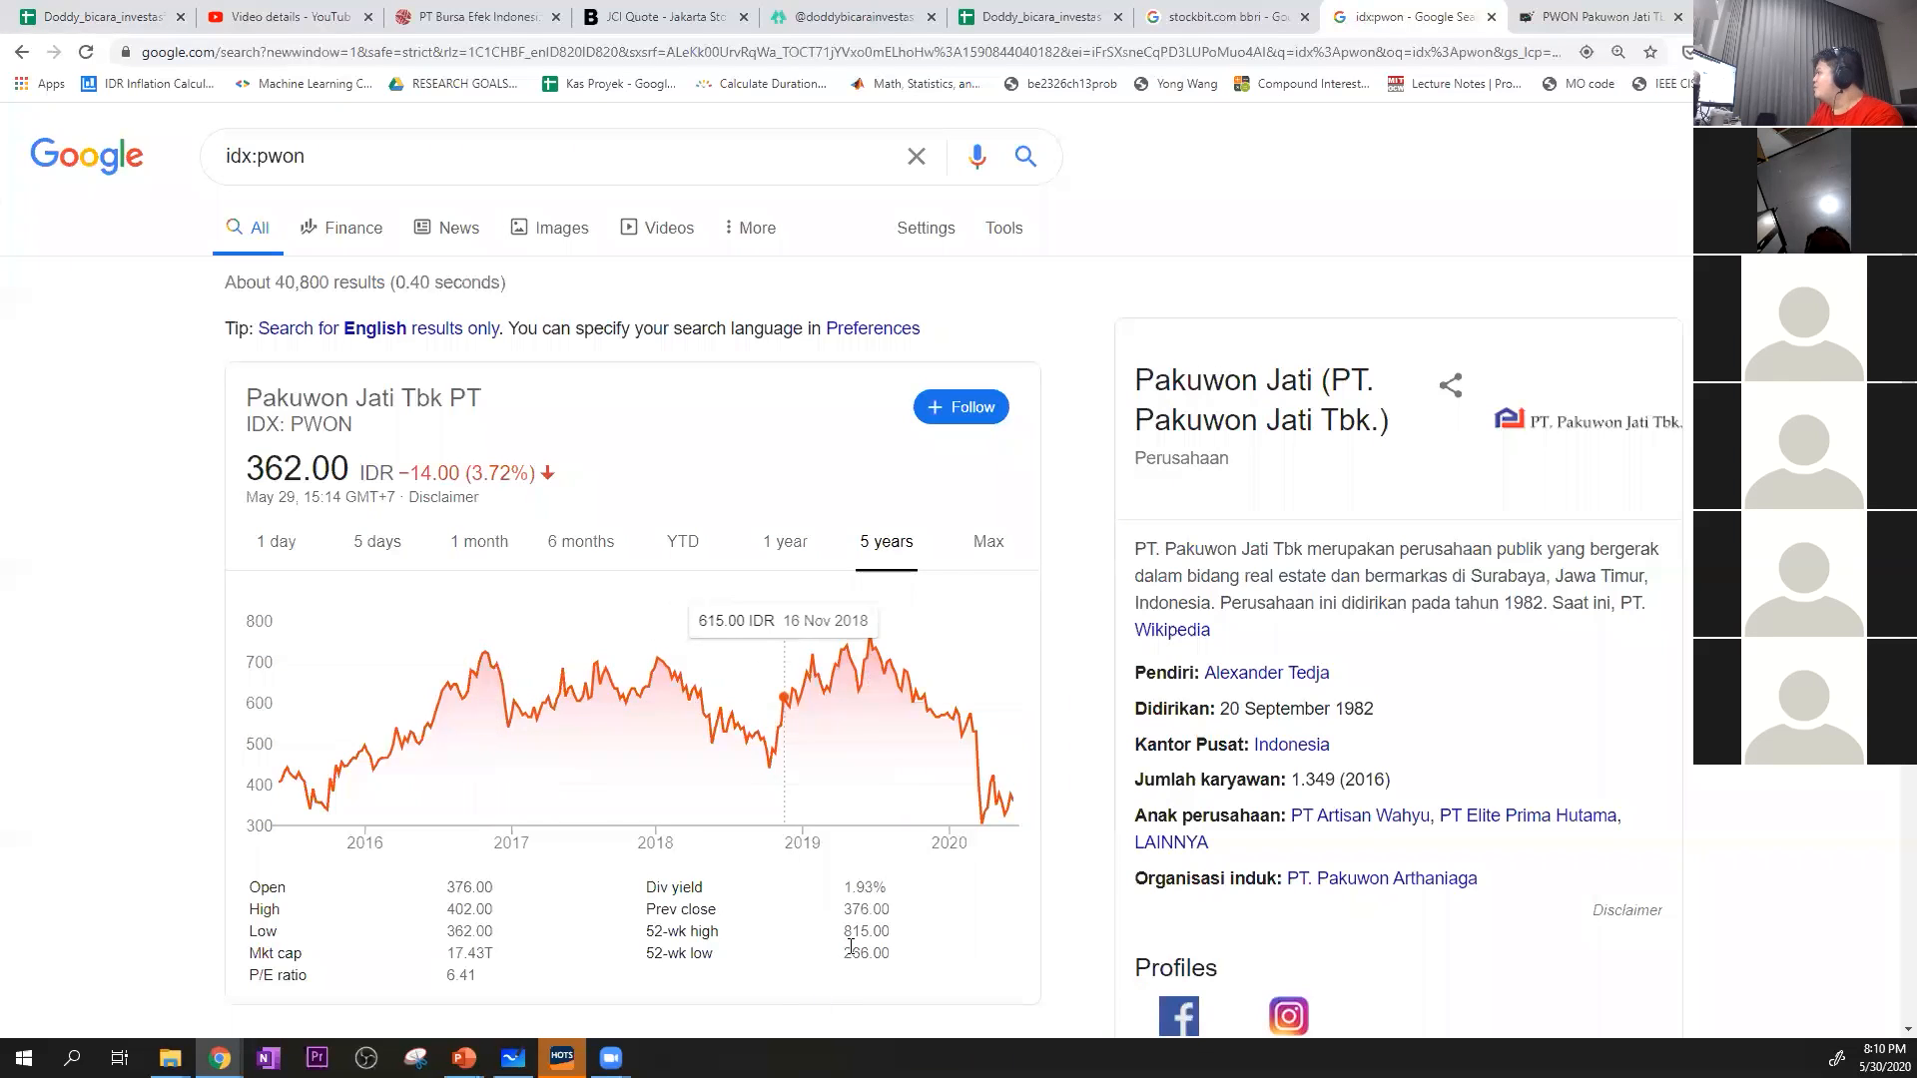
left_click_drag(847, 935, 890, 940)
Return to the valuation sheet and highlight PWON's Konservatif and Moderat values in I39:I40
left_click(95, 17)
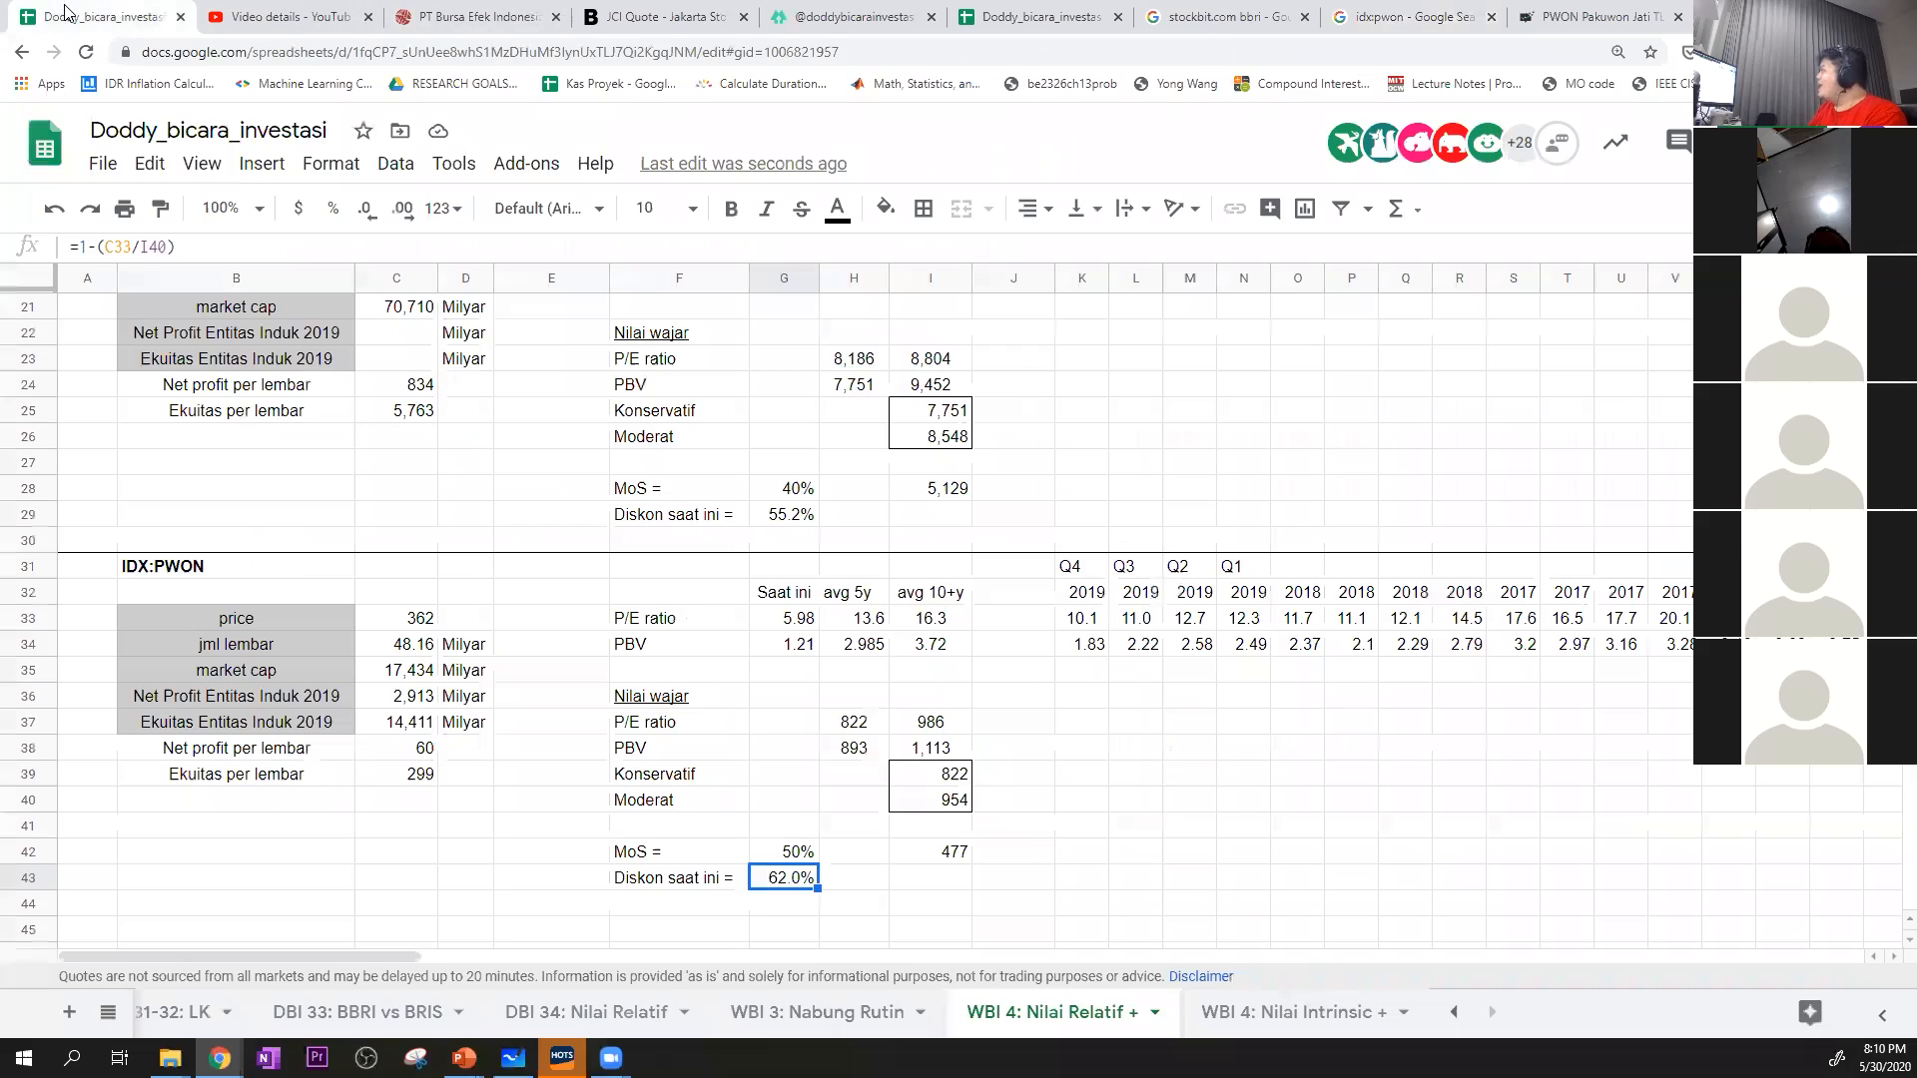
left_click(978, 775)
left_click_drag(954, 784, 950, 804)
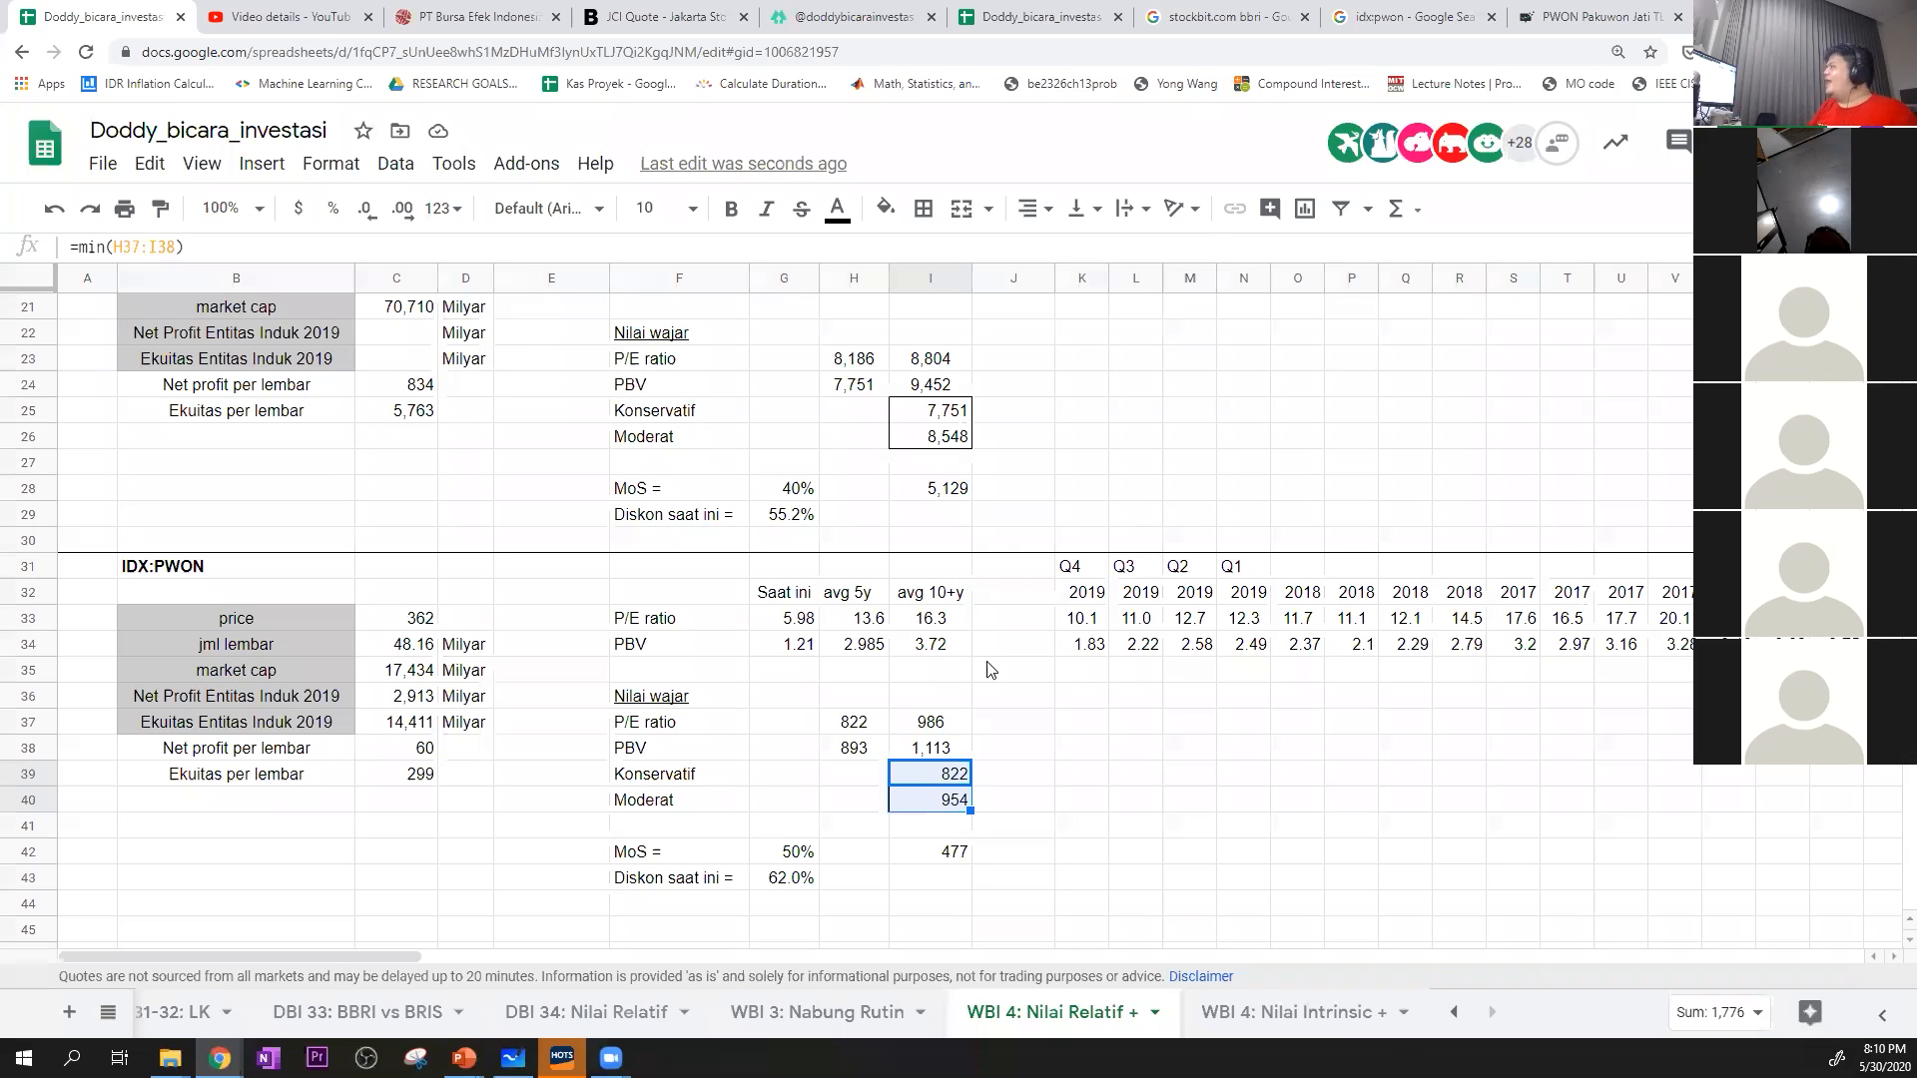
left_click(1075, 734)
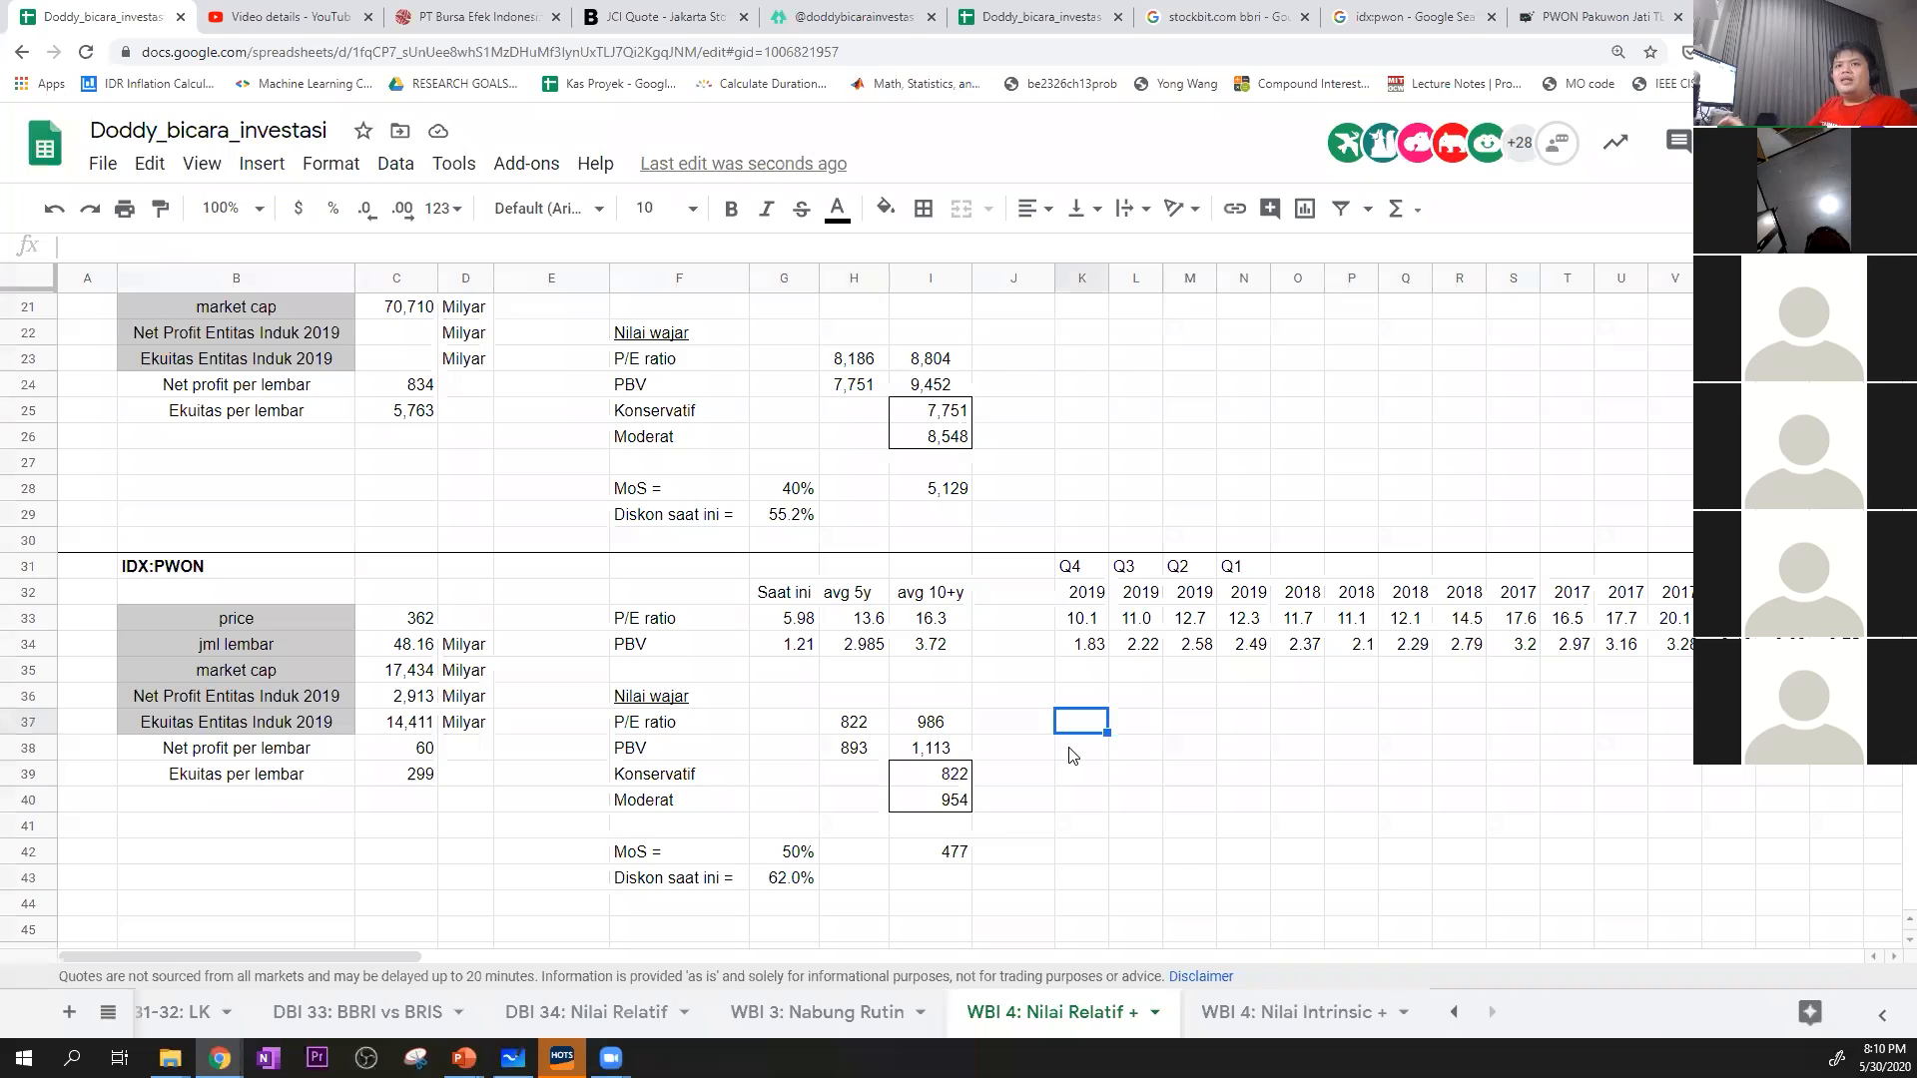
scroll(1079, 779, "up", 5)
Switch to the PowerPoint valuation slide and highlight "Median P/BV" and the phrase "cocok untuk laba naik turun"
key("alt+Tab")
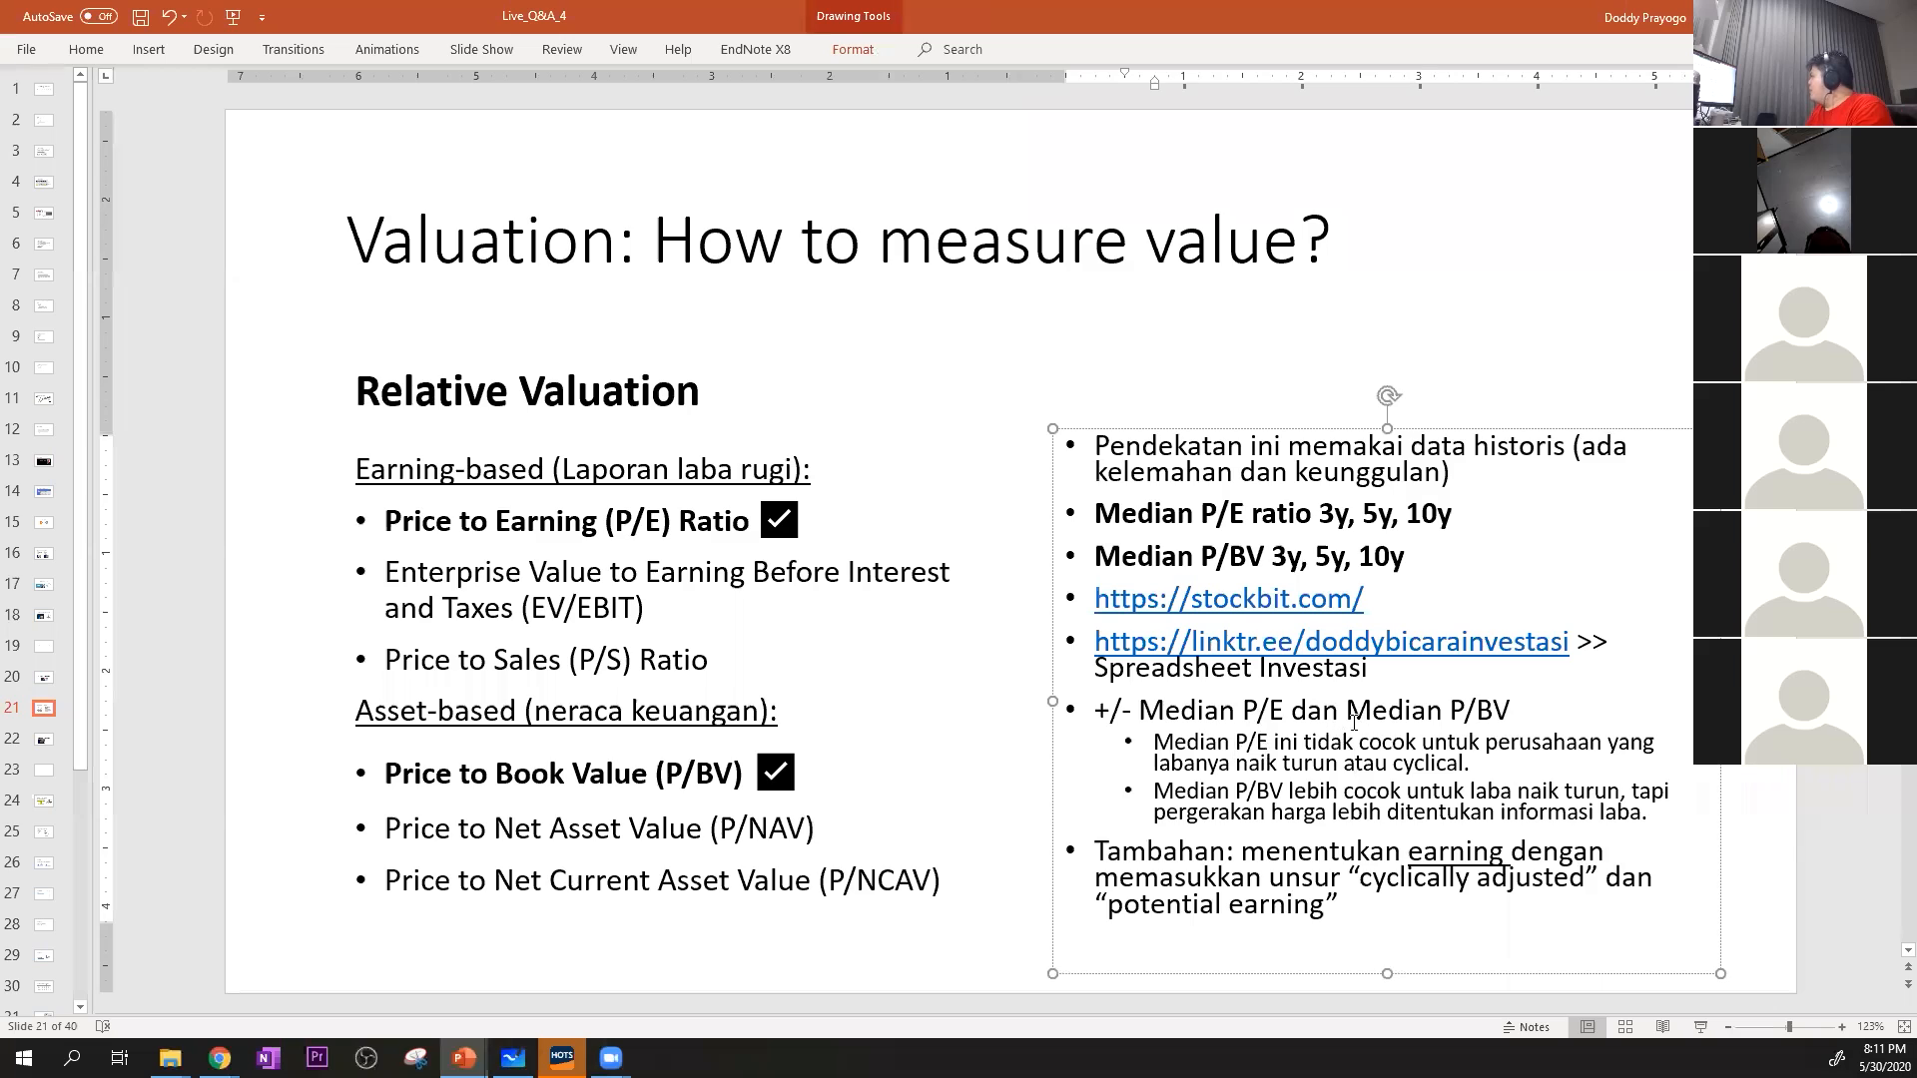
left_click_drag(1348, 710, 1510, 713)
left_click(1326, 791)
left_click_drag(1363, 790, 1595, 788)
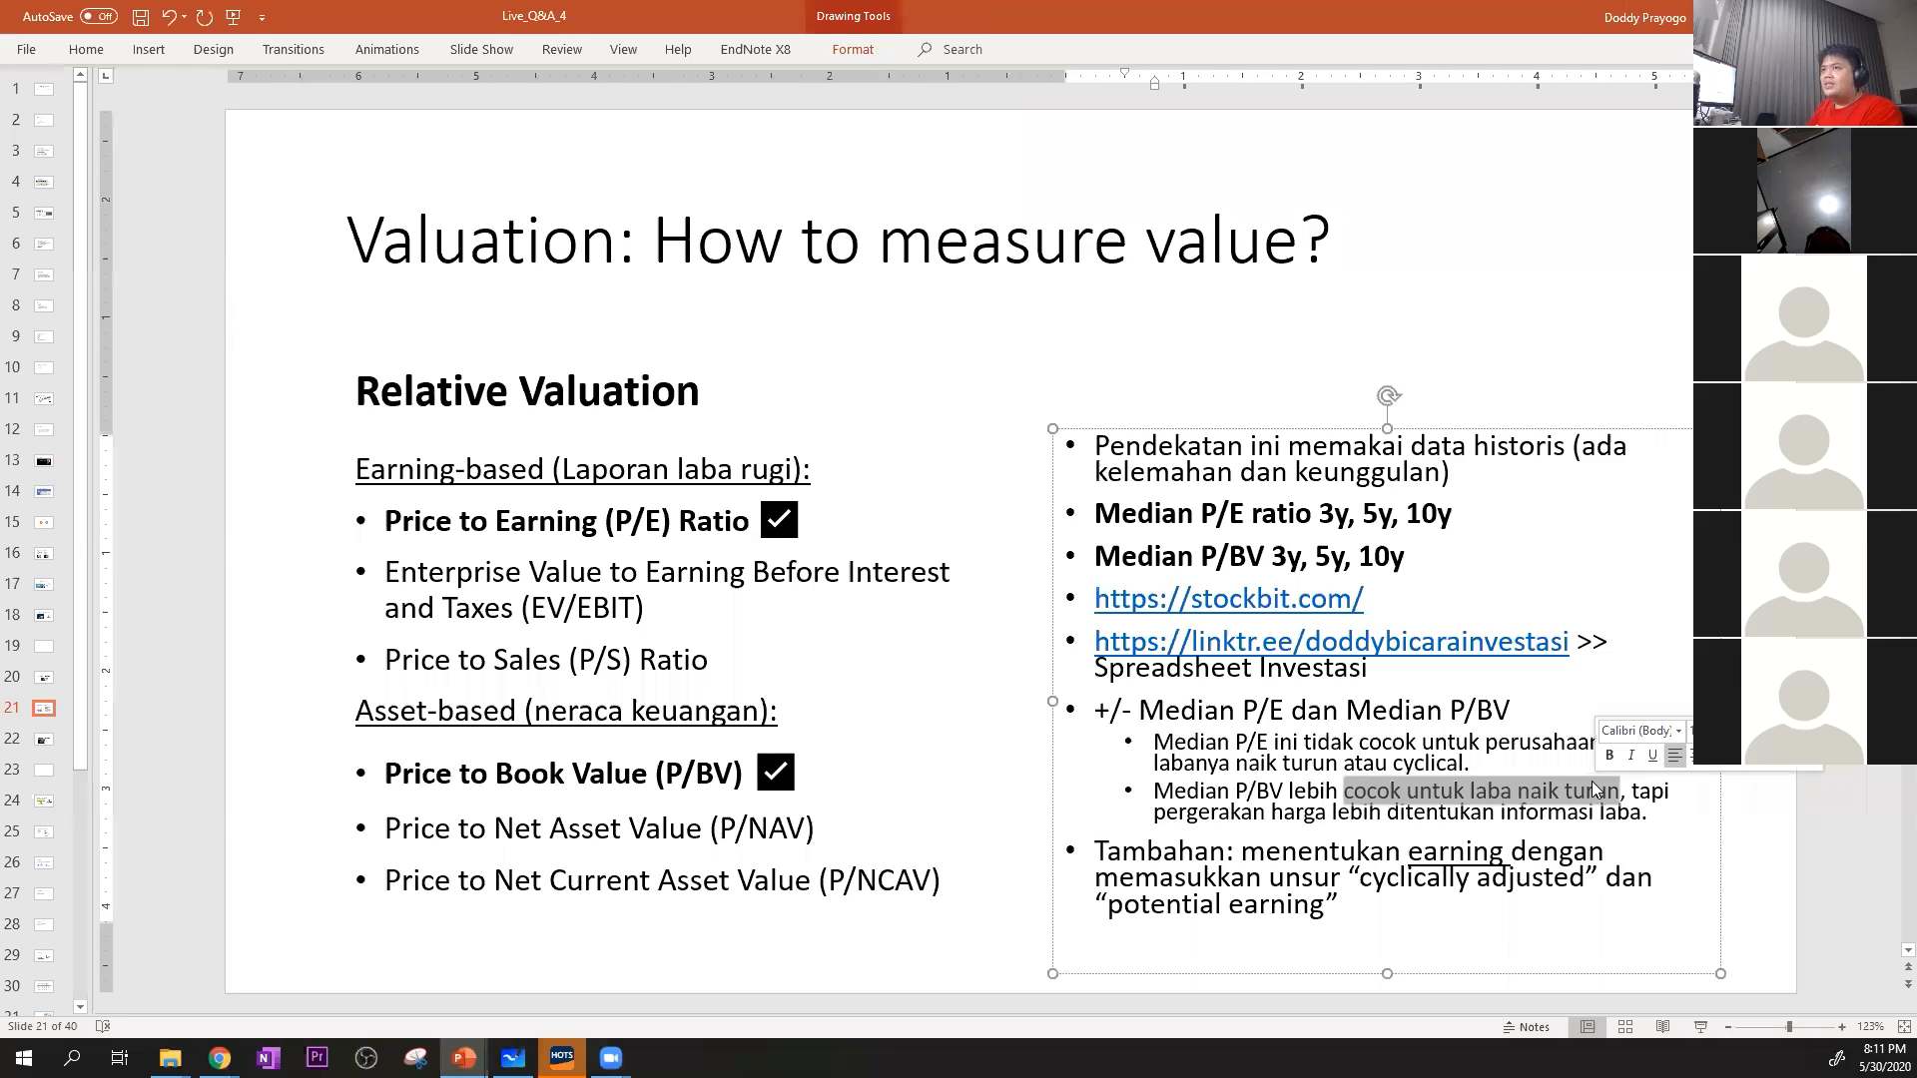